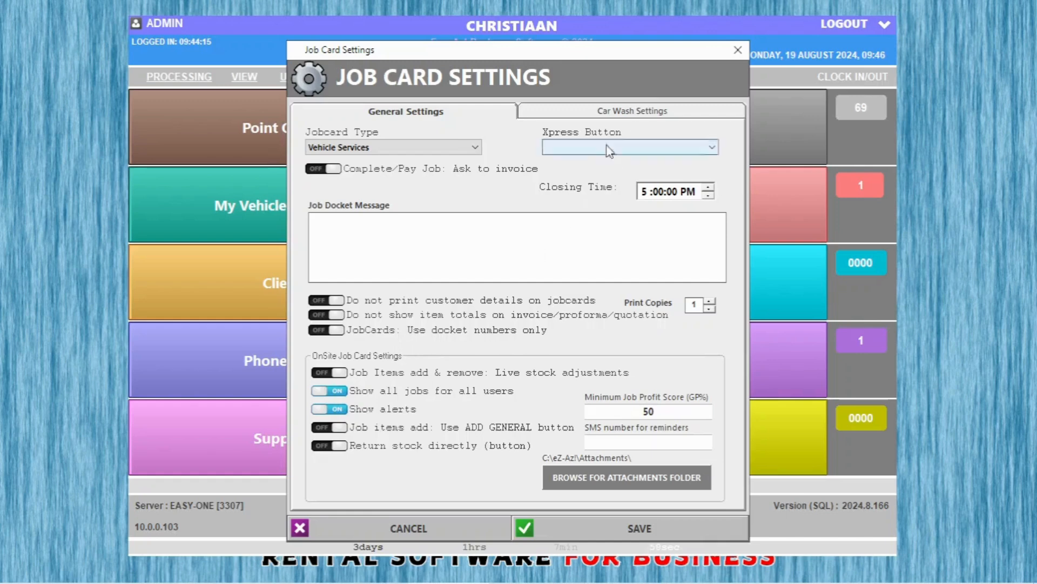
Close the job card settings and add one WASH at 0.00 to the cash sale.
{"action": "left_click", "coordinate": [729, 53]}
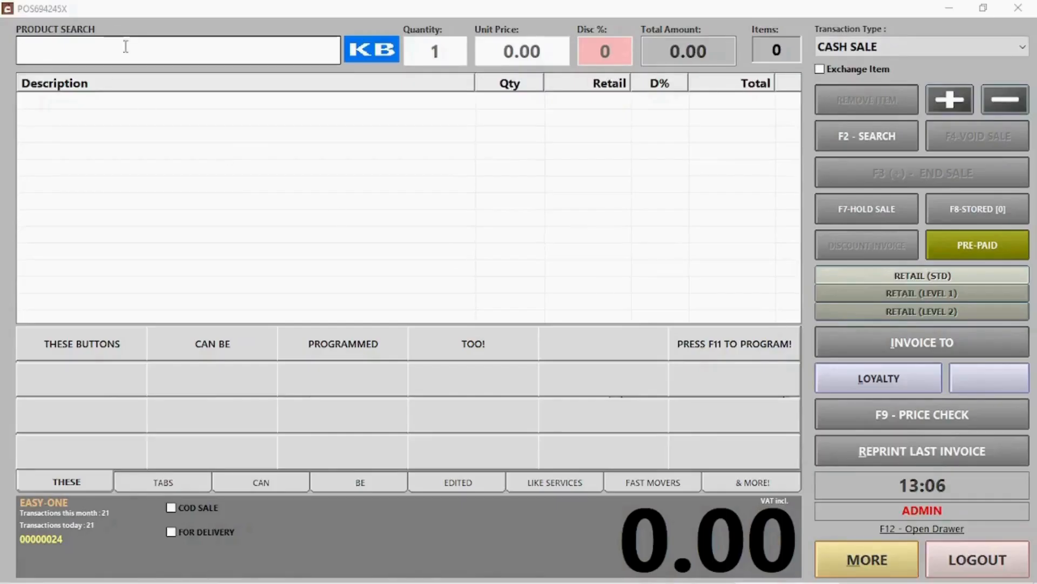
{"action": "left_click", "coordinate": [125, 47]}
{"action": "type", "text": "wash"}
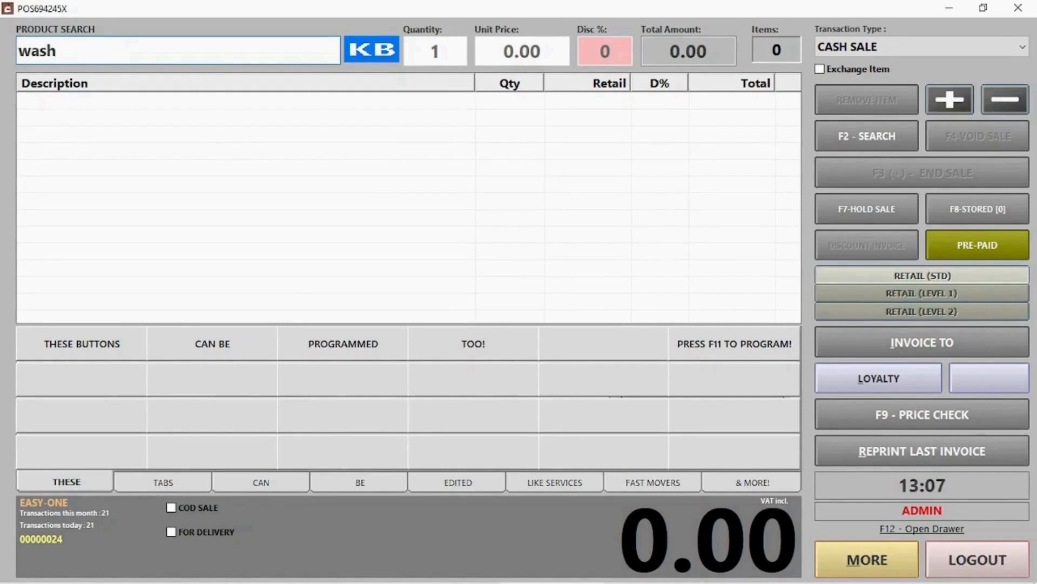
{"action": "key", "text": "Return"}
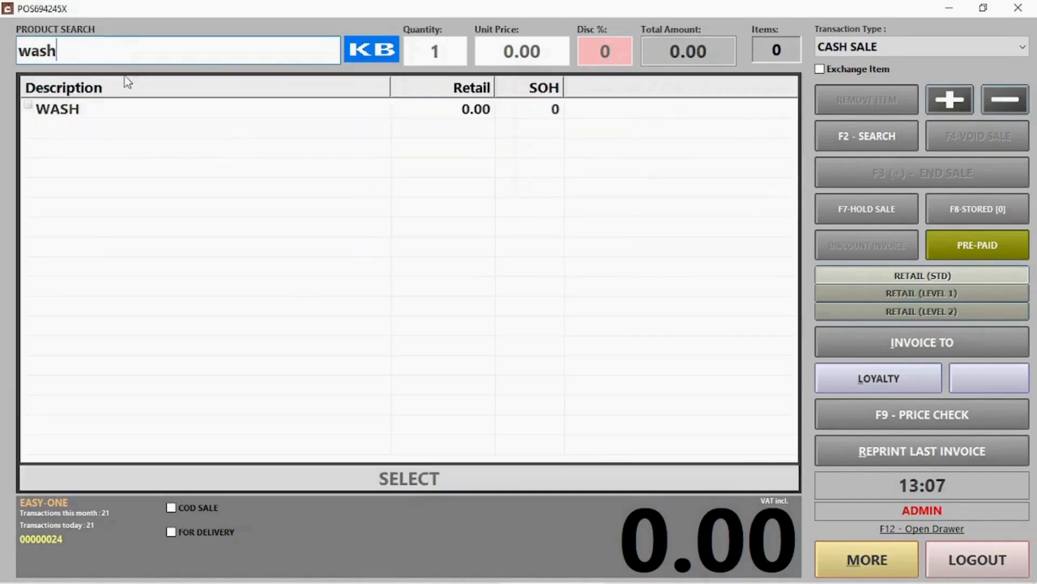
{"action": "left_click", "coordinate": [110, 115]}
{"action": "key", "text": "Return"}
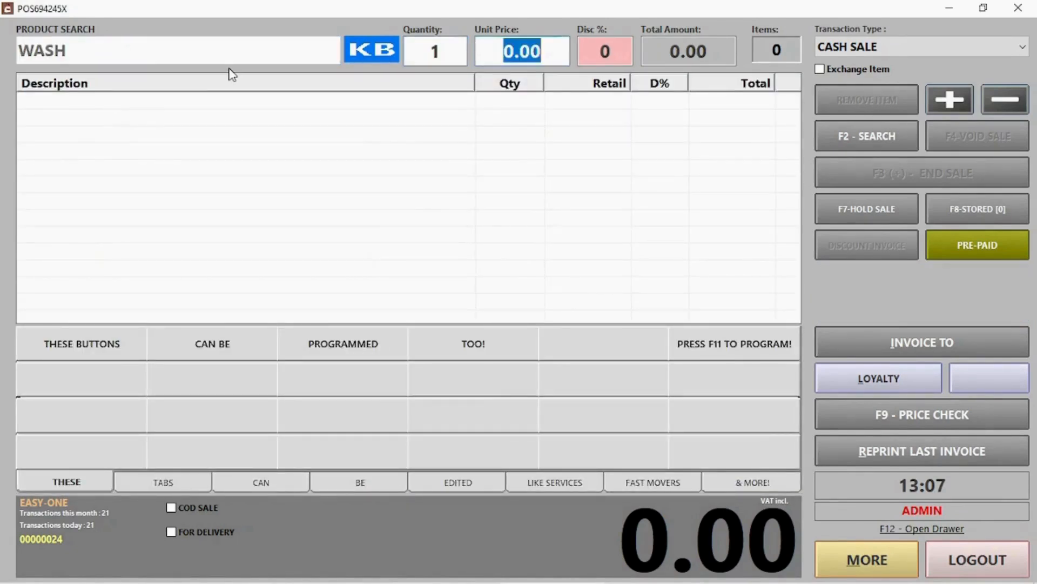
{"action": "key", "text": "Return"}
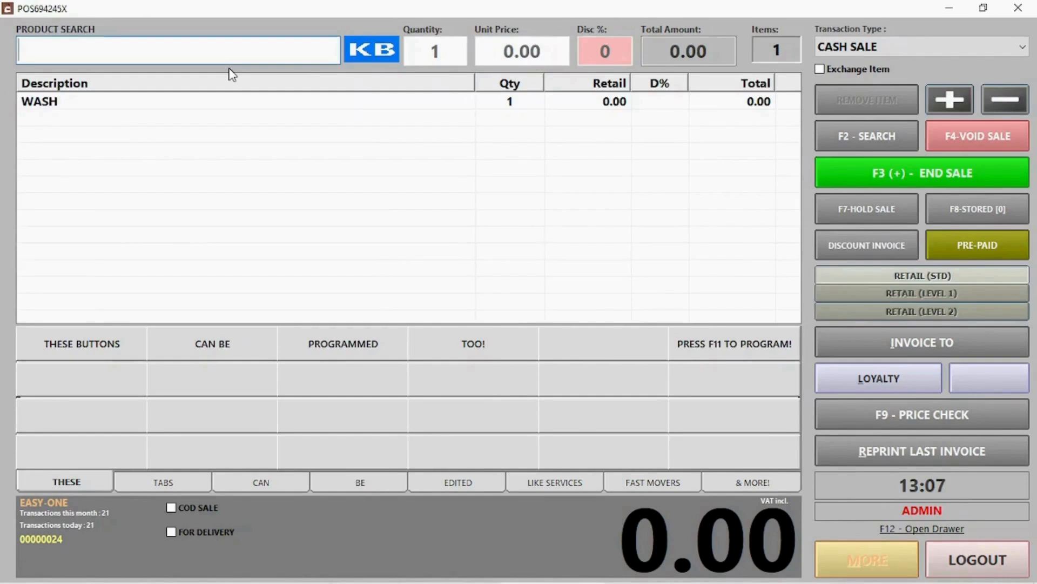
Add another WASH by typing 'wa' on the on-screen keyboard.
{"action": "left_click", "coordinate": [378, 61]}
{"action": "left_click", "coordinate": [200, 185]}
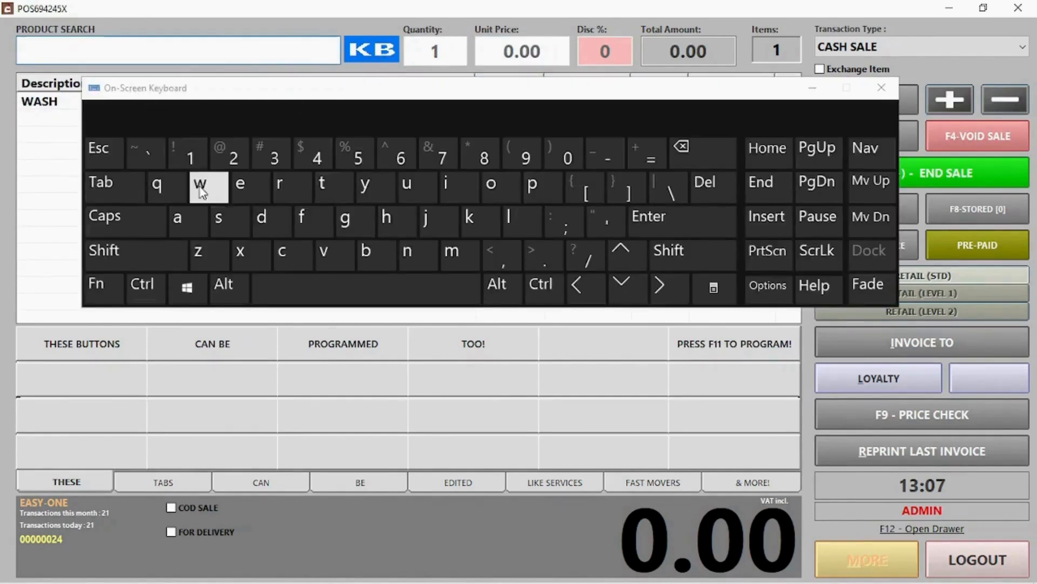
{"action": "left_click", "coordinate": [185, 216]}
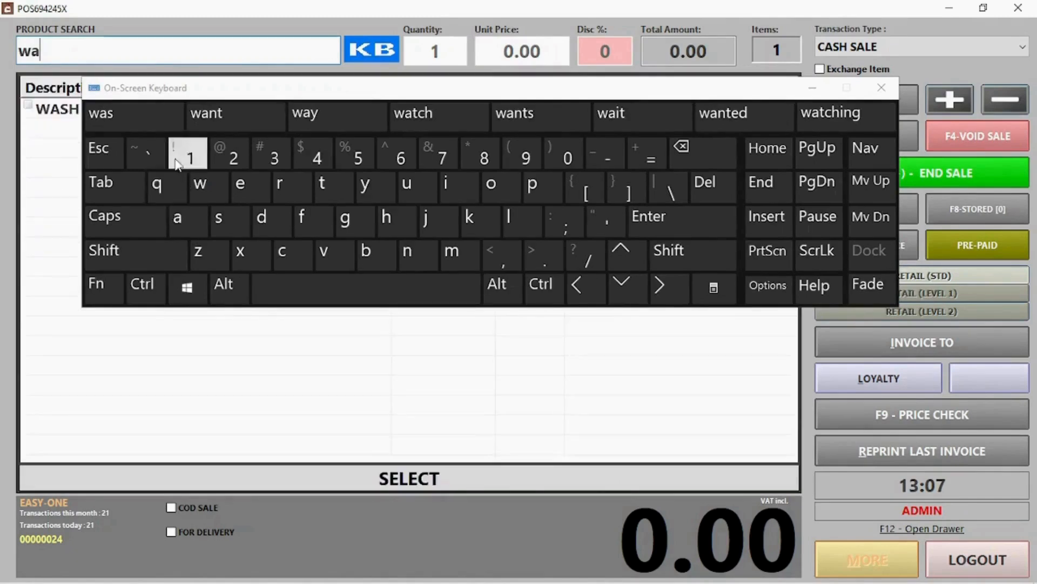
{"action": "left_click", "coordinate": [71, 112]}
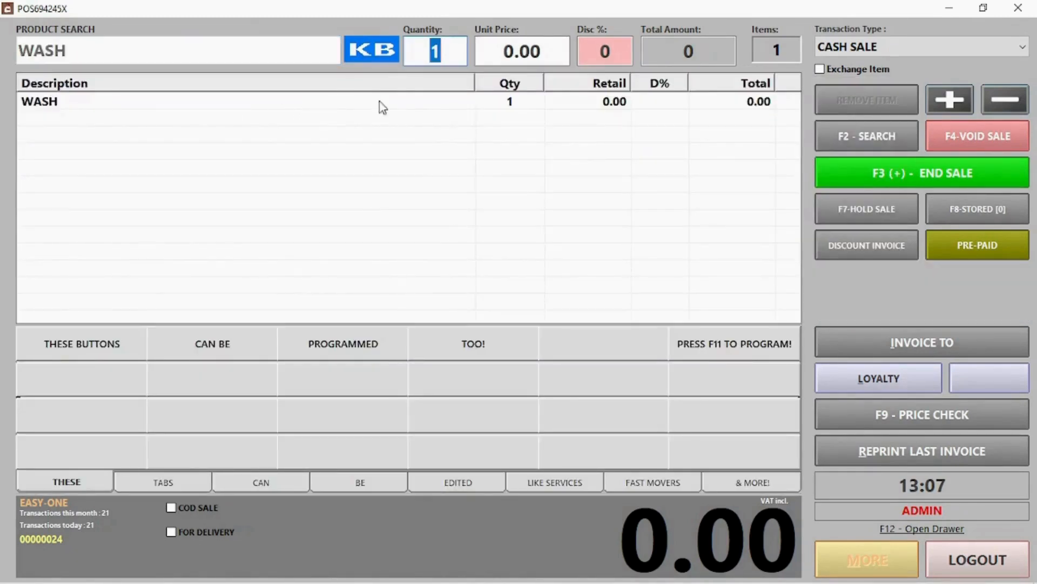
{"action": "key", "text": "Return"}
{"action": "key", "text": "Return"}
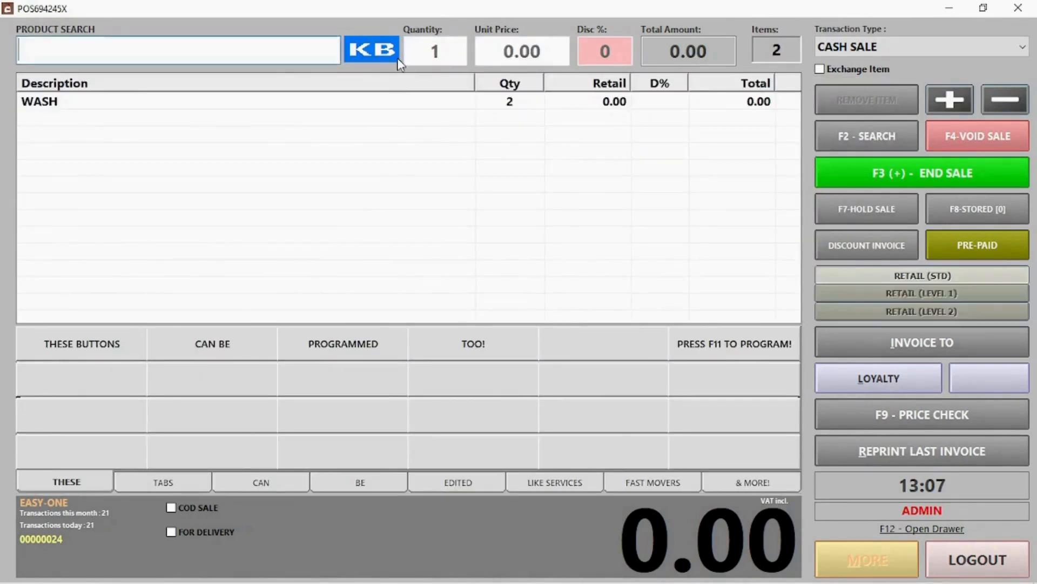
Add OMO to the sale twice using PLU 000006.
{"action": "left_click", "coordinate": [105, 44]}
{"action": "type", "text": "000006"}
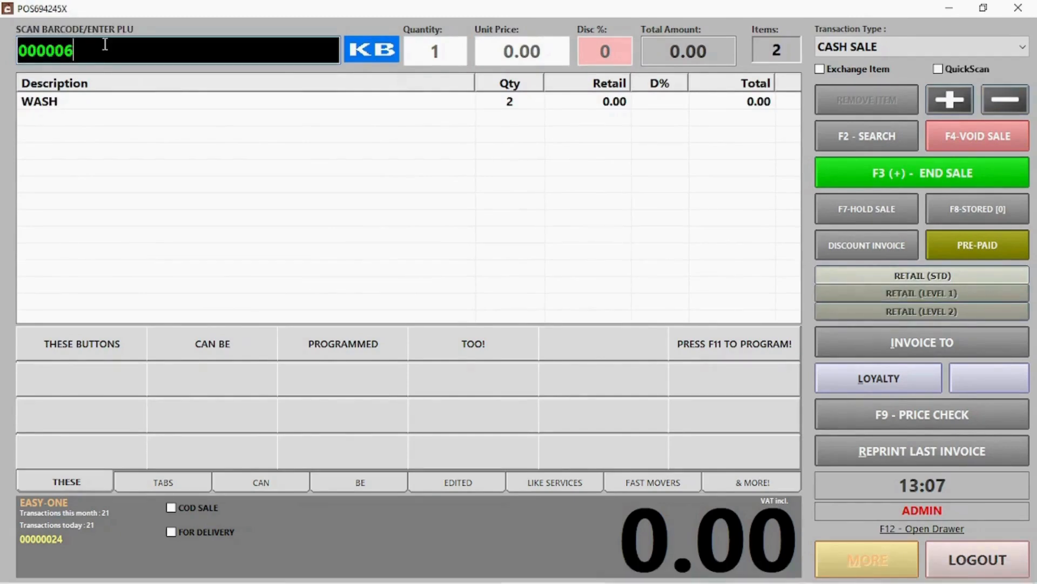
{"action": "key", "text": "Return"}
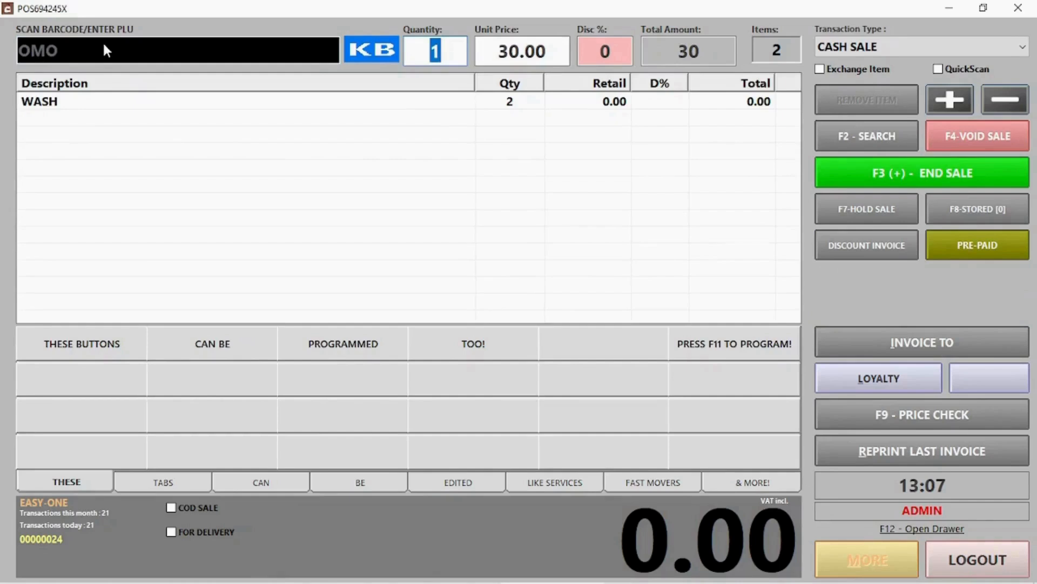
{"action": "key", "text": "Return"}
{"action": "key", "text": "Return"}
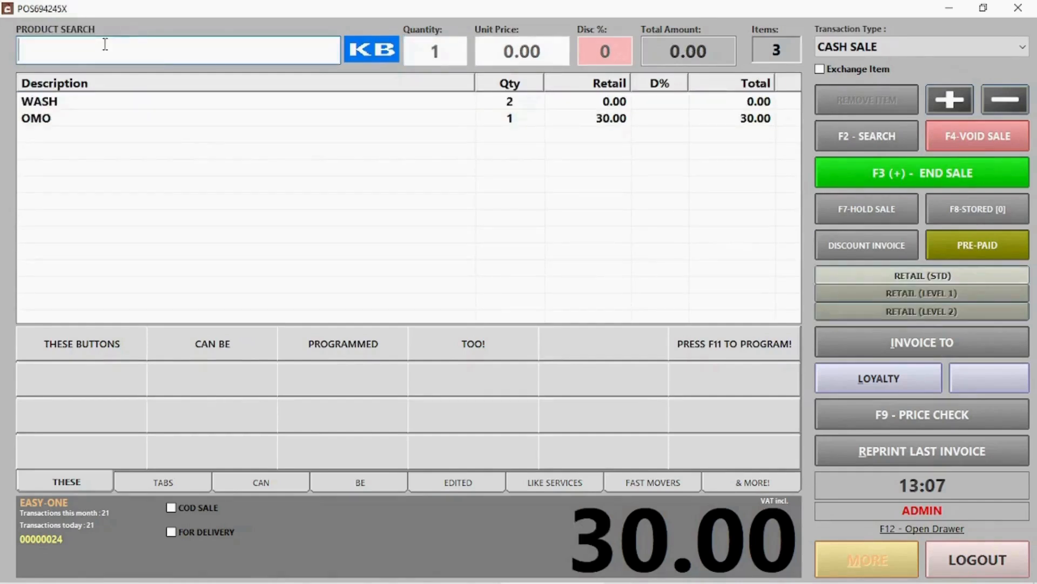
{"action": "left_click", "coordinate": [853, 138]}
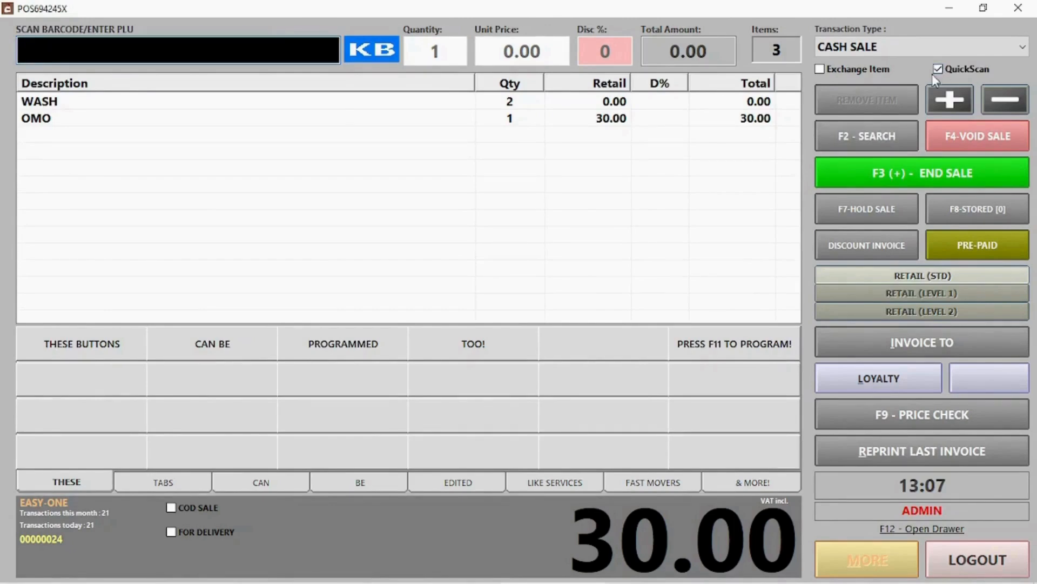
{"action": "left_click", "coordinate": [265, 49]}
{"action": "type", "text": "000006"}
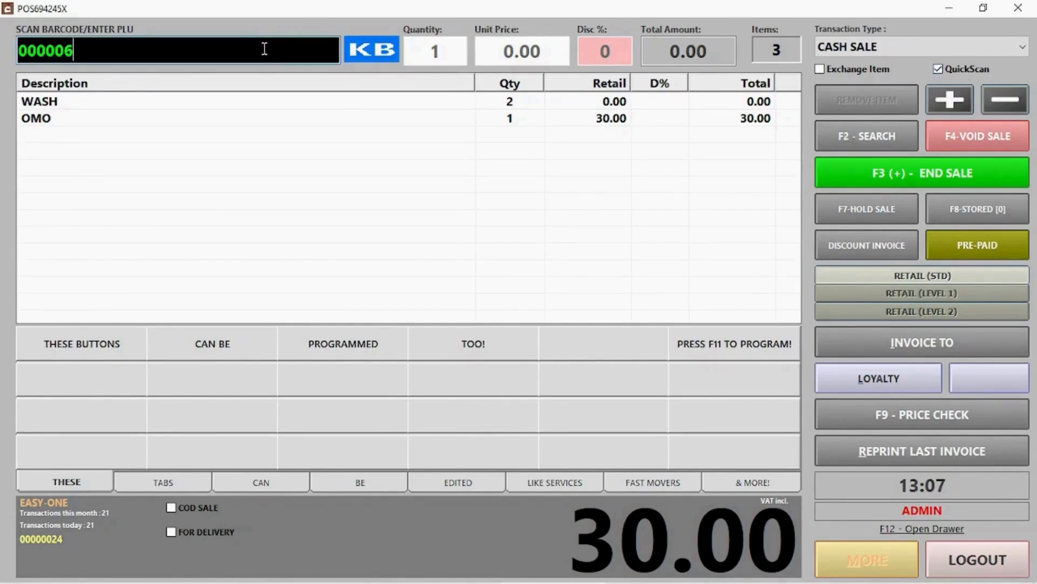
{"action": "key", "text": "Return"}
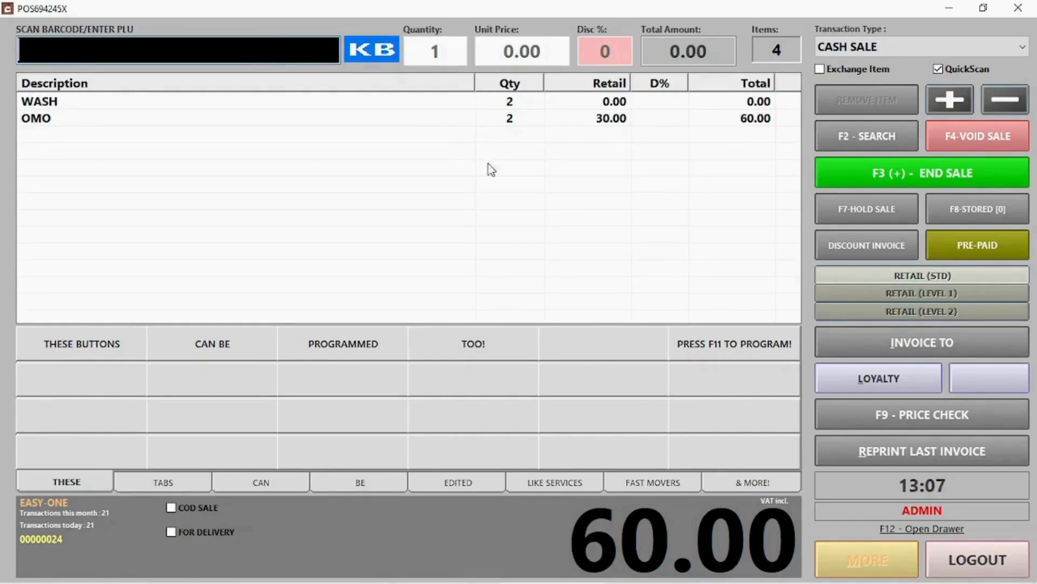
Remove the WASH line, then raise OMO to quantity 3 and lower it back to 2.
{"action": "left_click", "coordinate": [547, 203]}
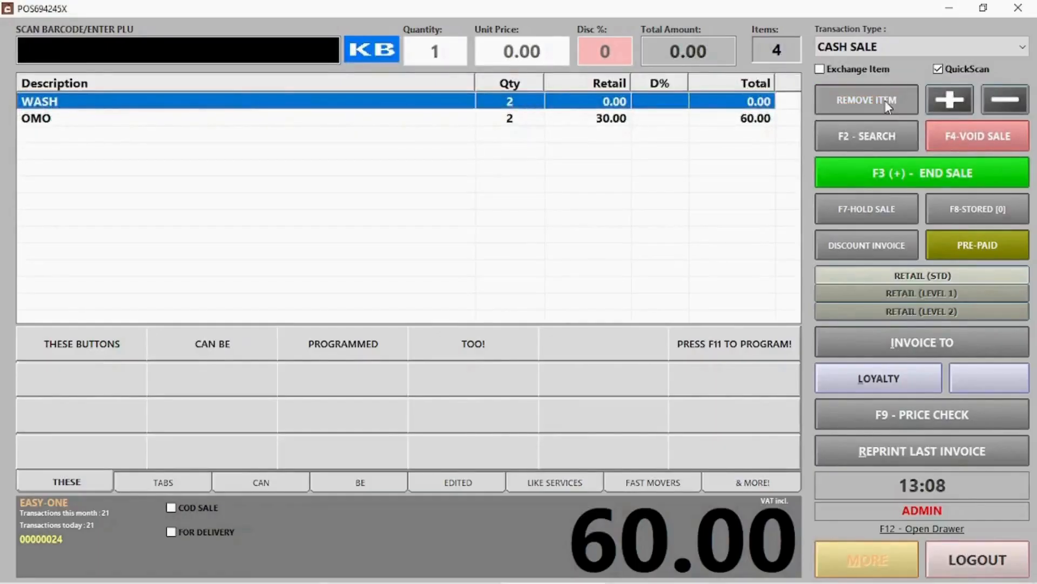
{"action": "left_click", "coordinate": [882, 97]}
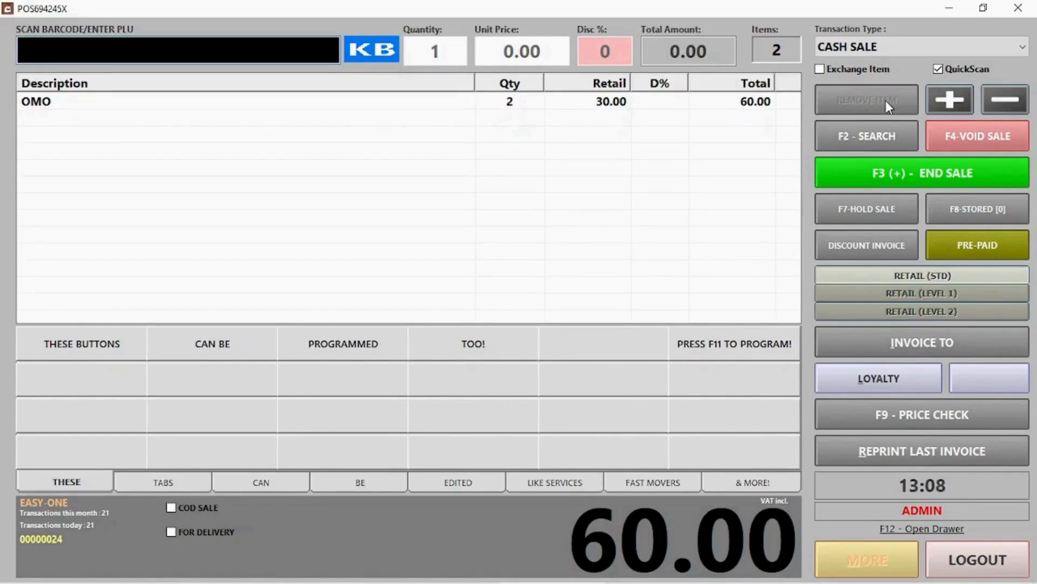
{"action": "left_click", "coordinate": [523, 105]}
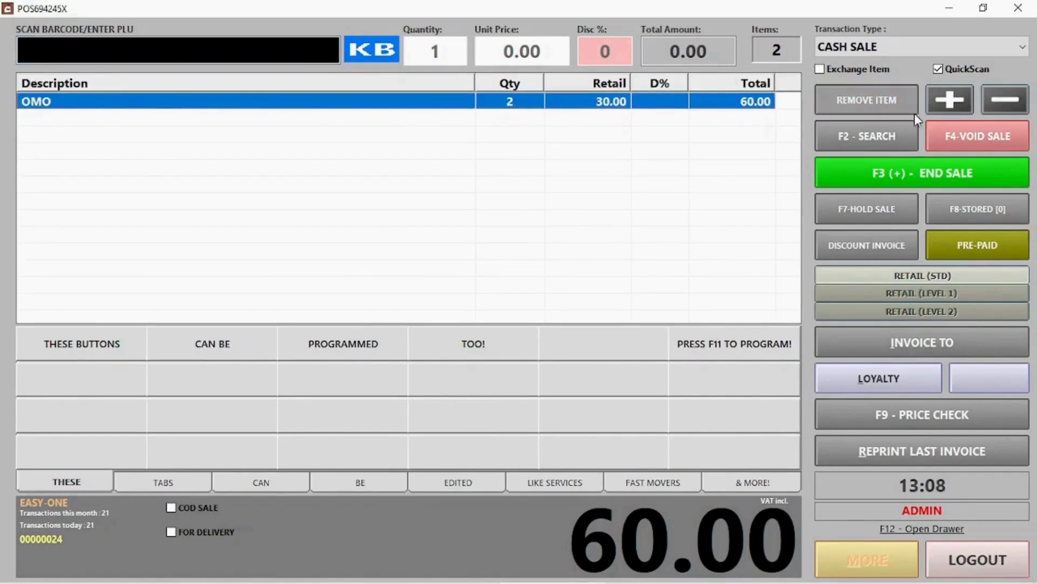
{"action": "left_click", "coordinate": [941, 102]}
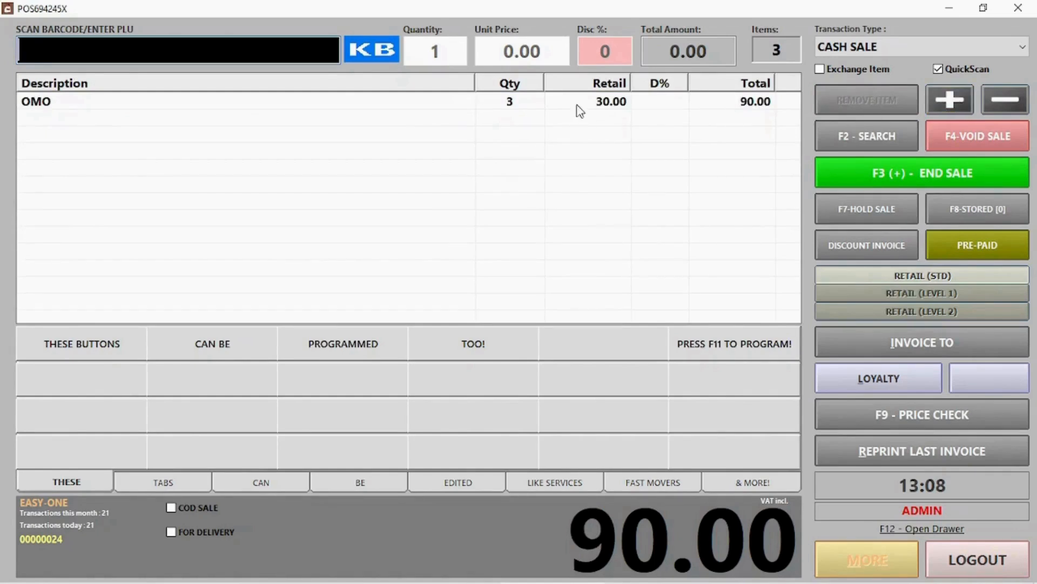
{"action": "left_click", "coordinate": [509, 107]}
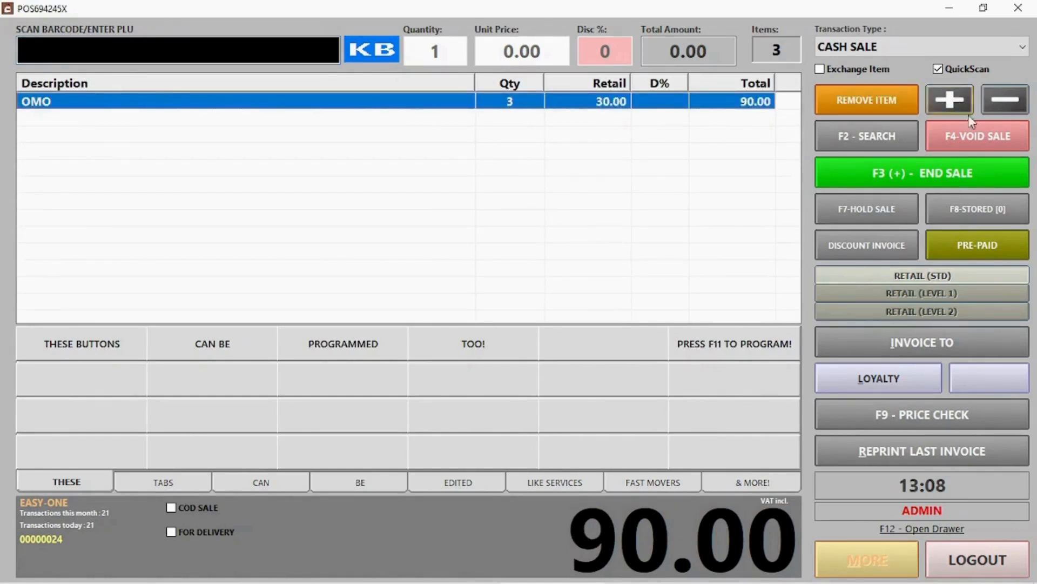
{"action": "left_click", "coordinate": [997, 107]}
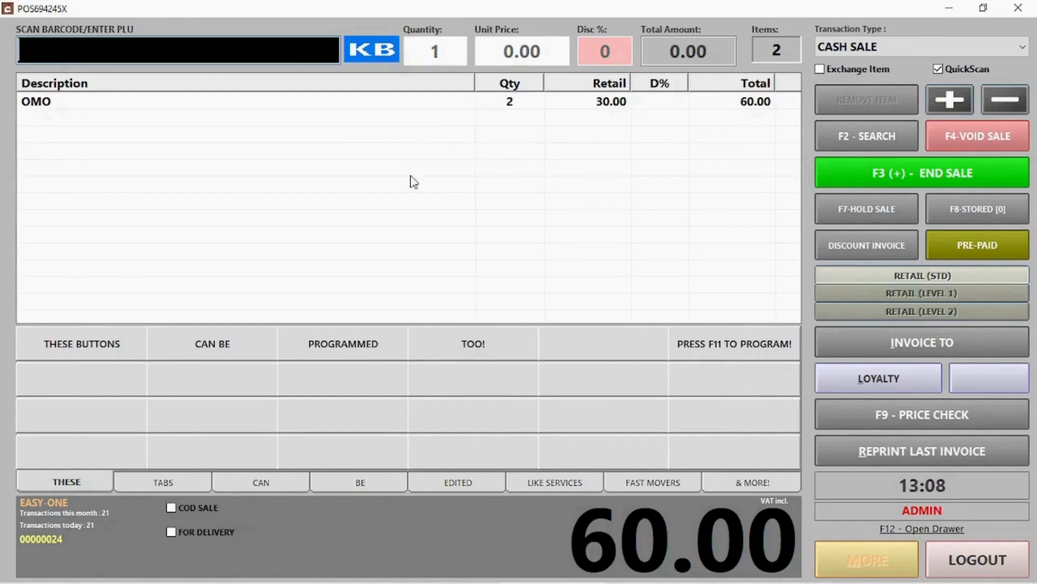
Void the current sale and start a new one with OMO via PLU 000006.
{"action": "left_click", "coordinate": [973, 147]}
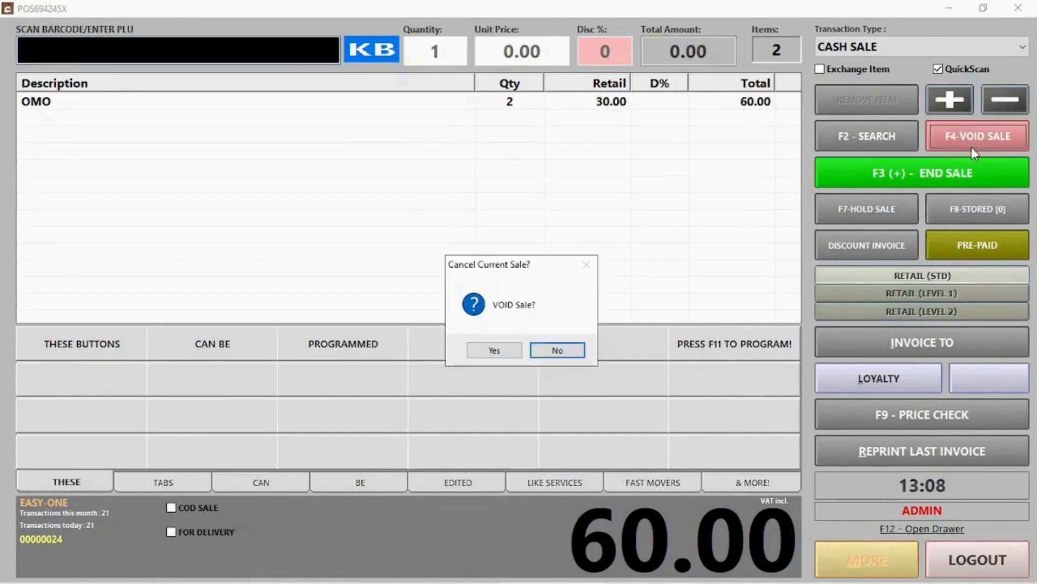
{"action": "left_click", "coordinate": [492, 351]}
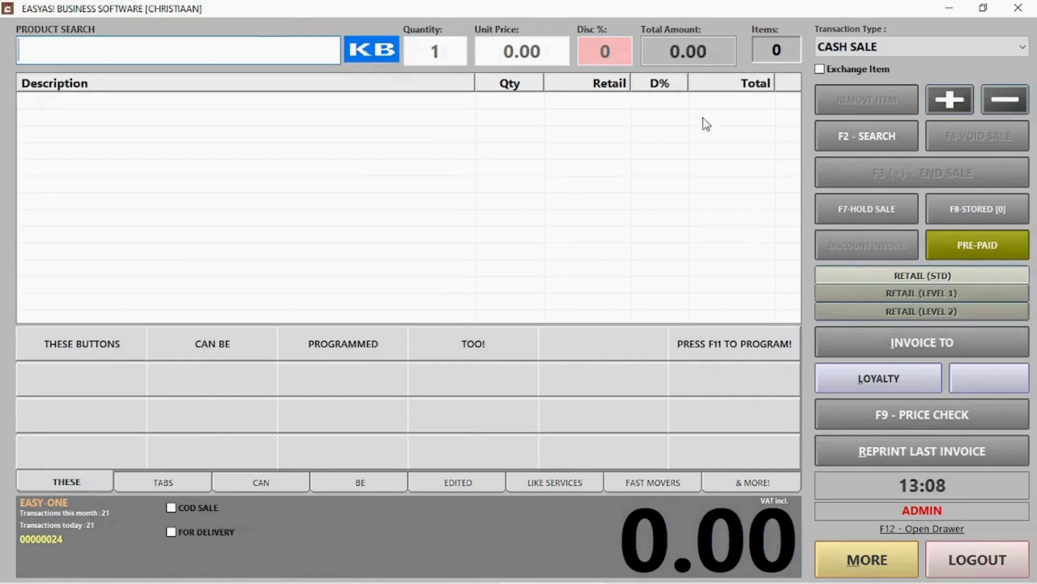
{"action": "left_click", "coordinate": [867, 136]}
{"action": "type", "text": "000006"}
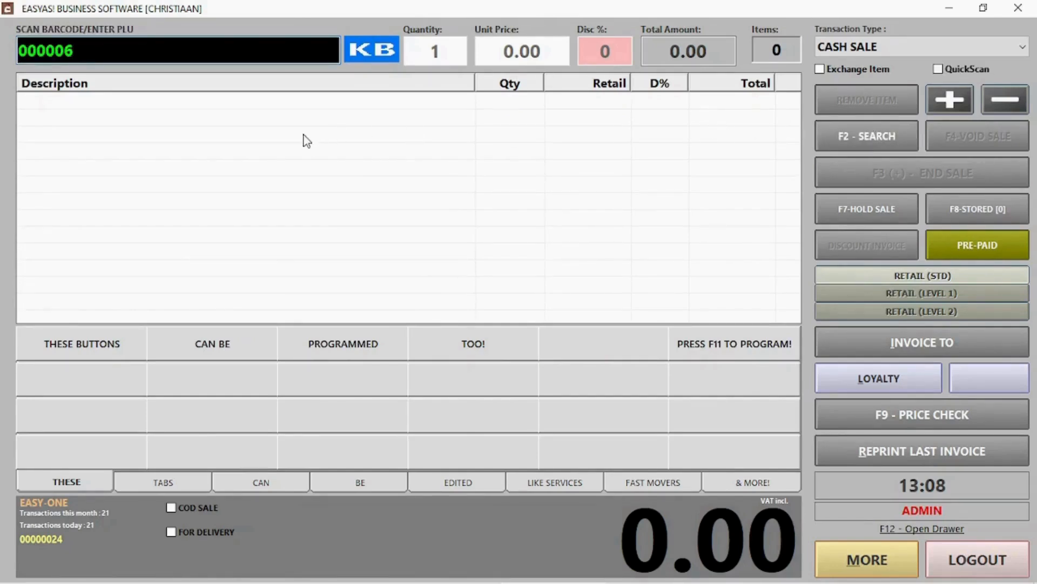
{"action": "key", "text": "Return"}
{"action": "key", "text": "Return"}
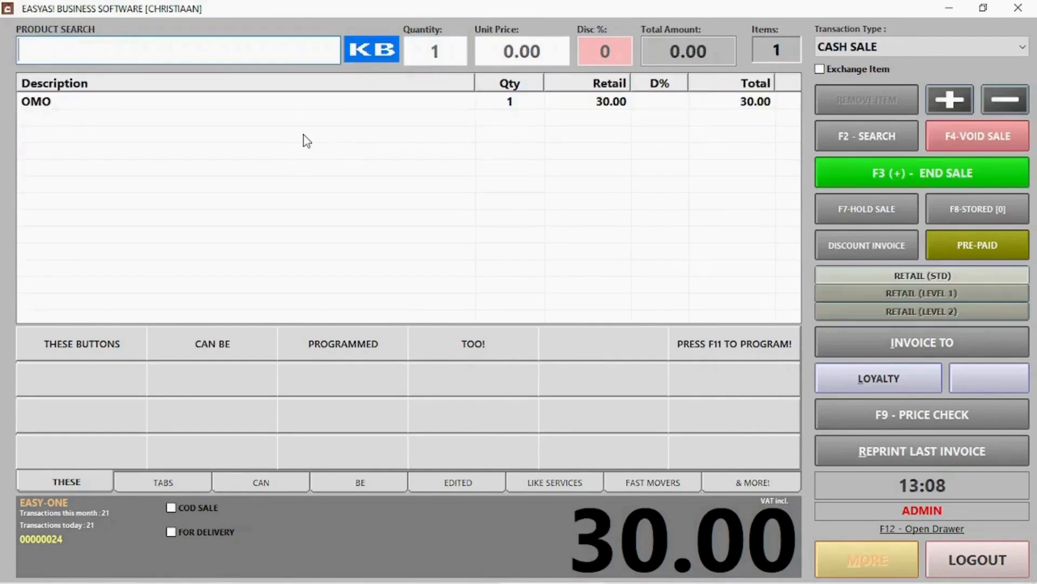
Hold the OMO sale without a stub, recall the stored 30.00 sale, and end it for payment.
{"action": "left_click", "coordinate": [874, 207]}
{"action": "left_click", "coordinate": [548, 349]}
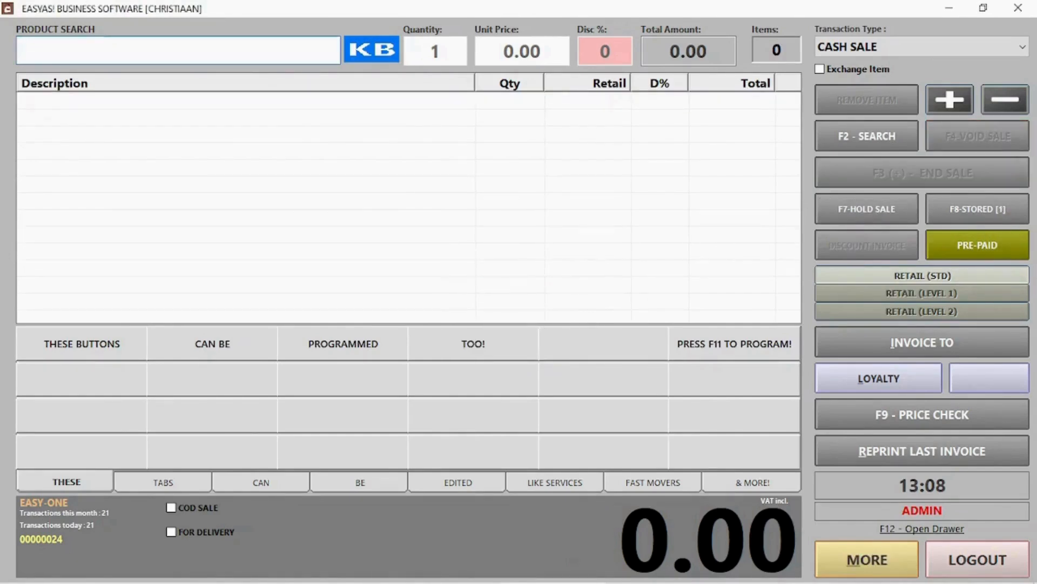
{"action": "left_click", "coordinate": [981, 218]}
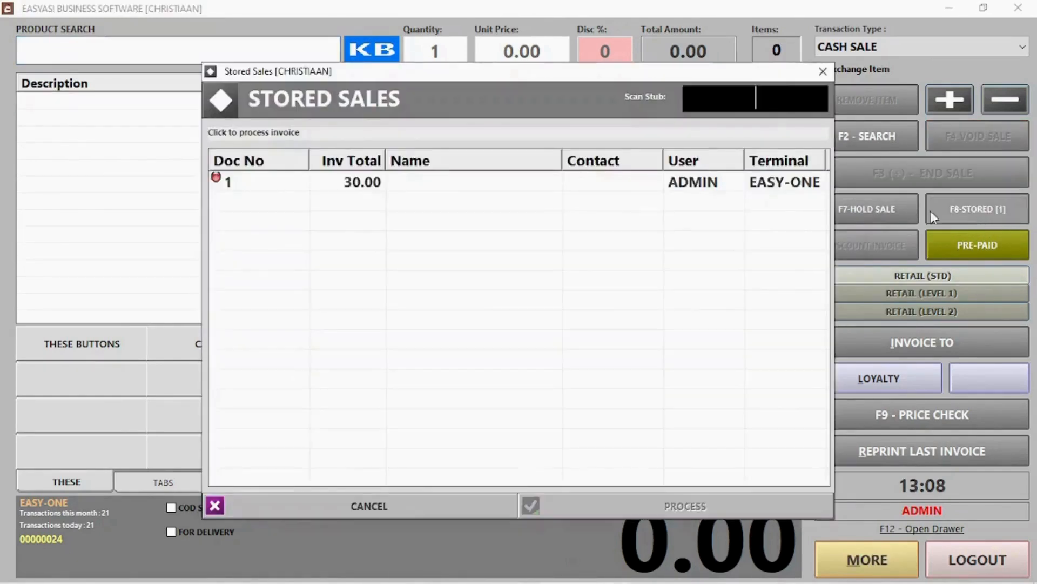
{"action": "left_click", "coordinate": [376, 185]}
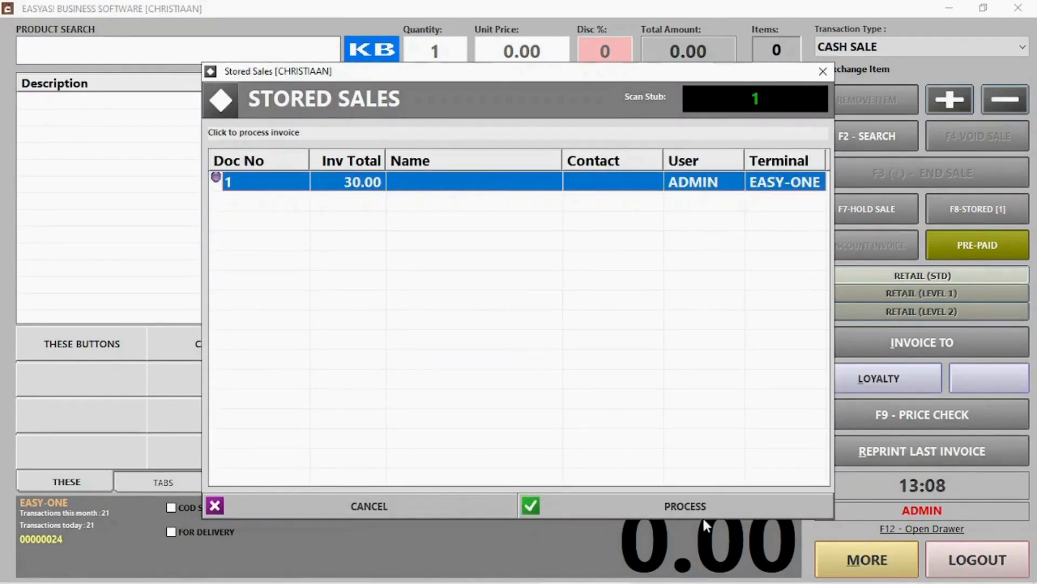
{"action": "left_click", "coordinate": [689, 501]}
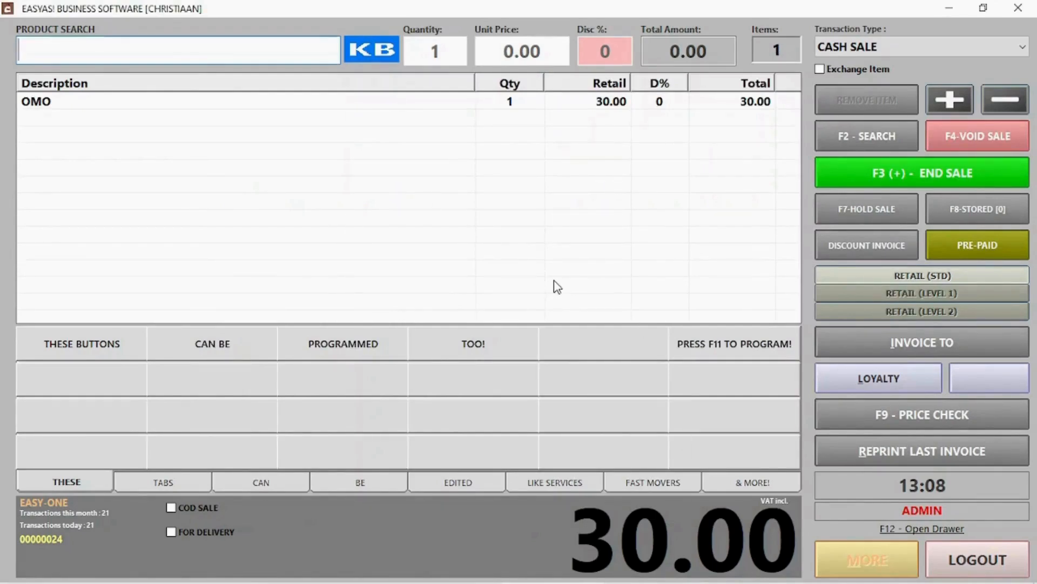
{"action": "left_click", "coordinate": [979, 172]}
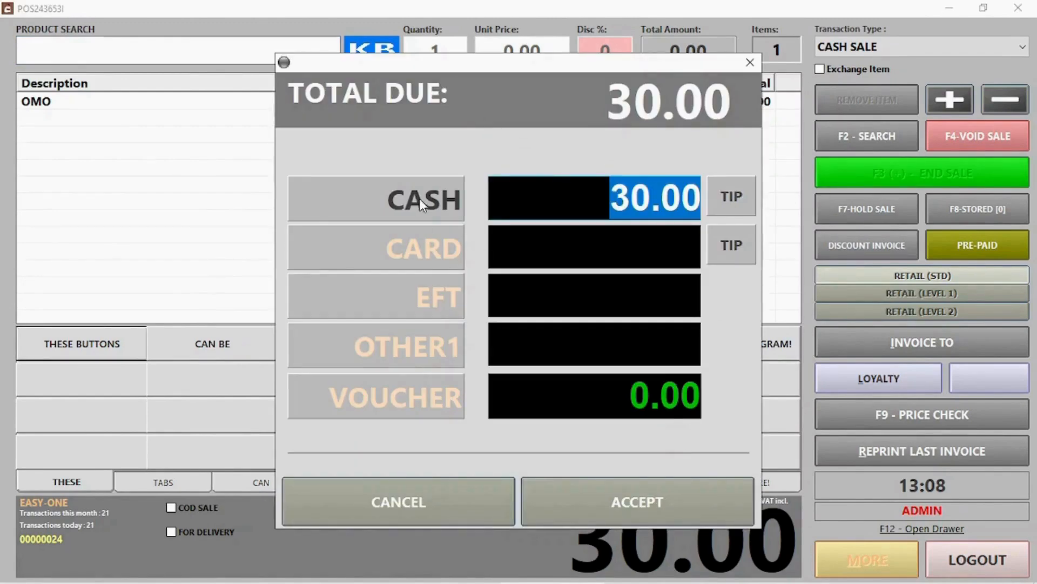
After trying card and EFT, rename the OTHER1 payment type to 'Can change'.
{"action": "left_click", "coordinate": [423, 235]}
{"action": "left_click", "coordinate": [433, 292]}
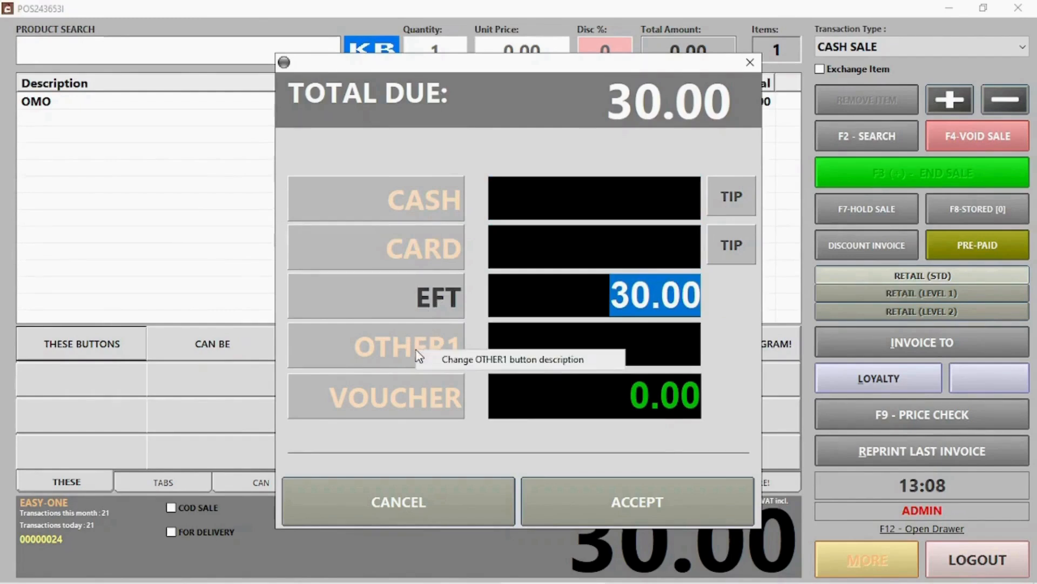
{"action": "right_click", "coordinate": [448, 362]}
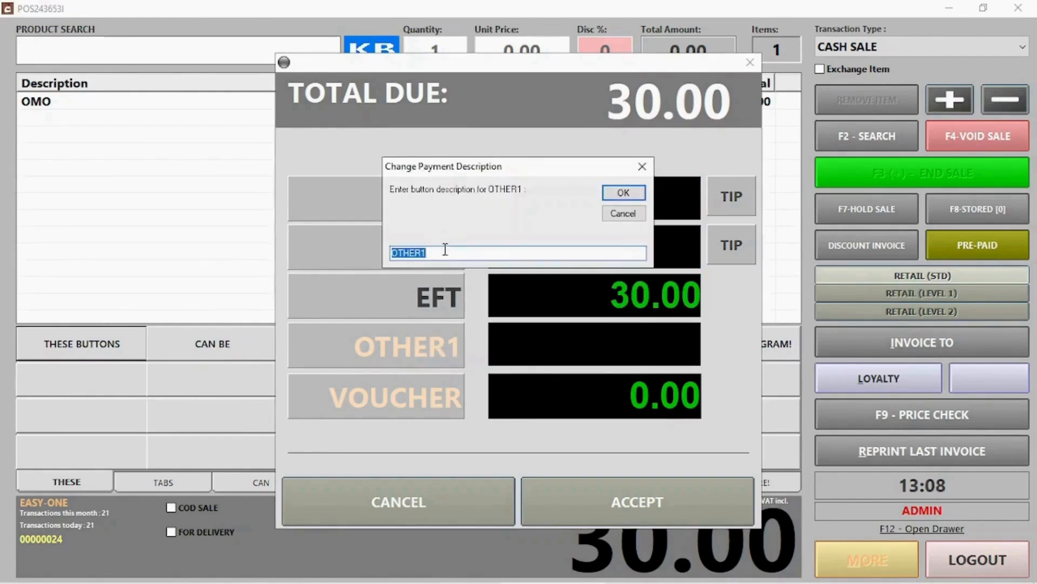
{"action": "left_click", "coordinate": [446, 250]}
{"action": "left_click_drag", "start_coordinate": [446, 249], "coordinate": [346, 257]}
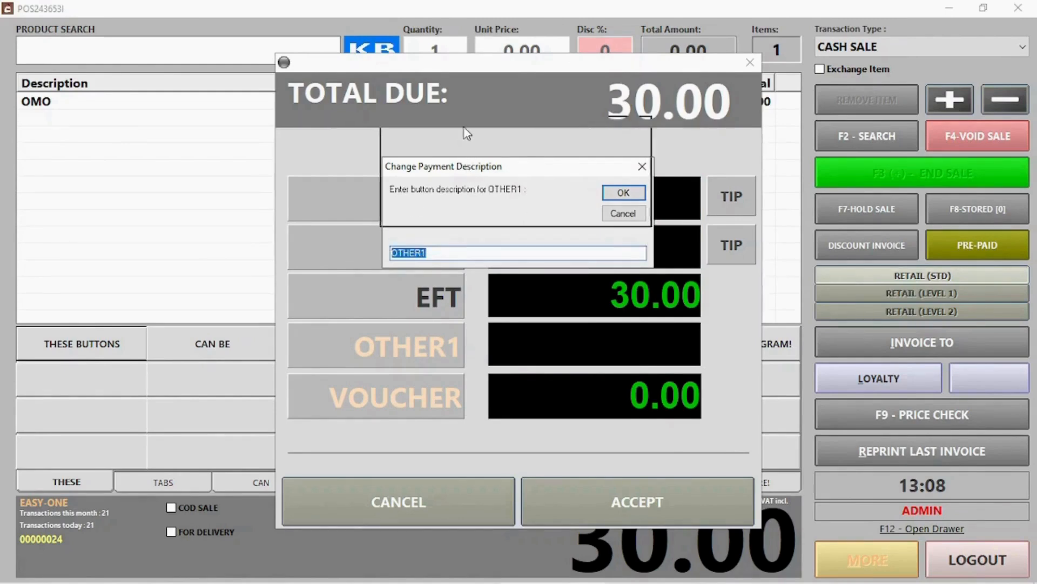
{"action": "left_click_drag", "start_coordinate": [466, 130], "coordinate": [502, 95]}
{"action": "type", "text": "AN"}
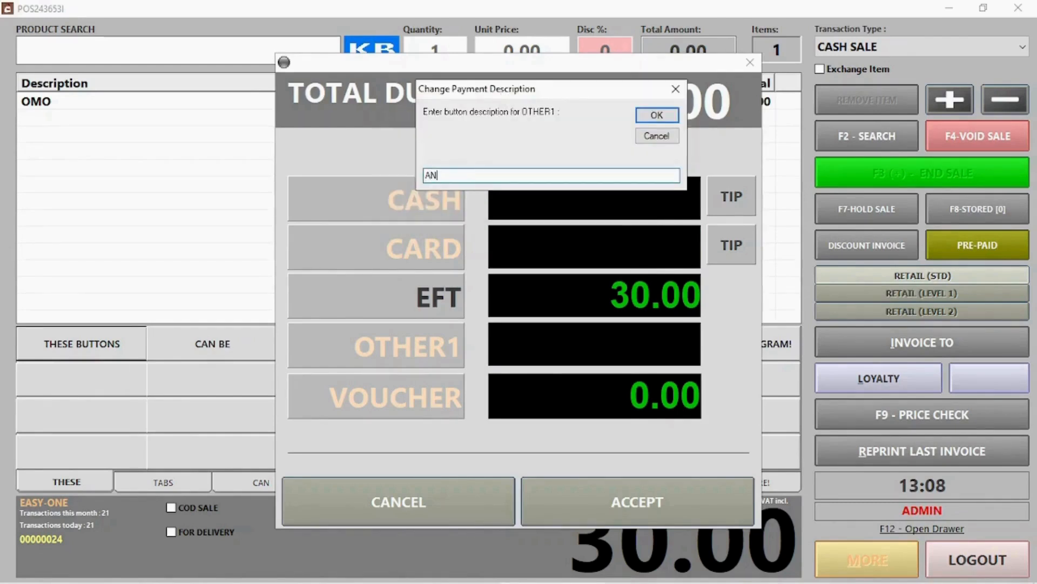
{"action": "key", "text": "BackSpace"}
{"action": "type", "text": "Can change description"}
{"action": "key", "text": "Return"}
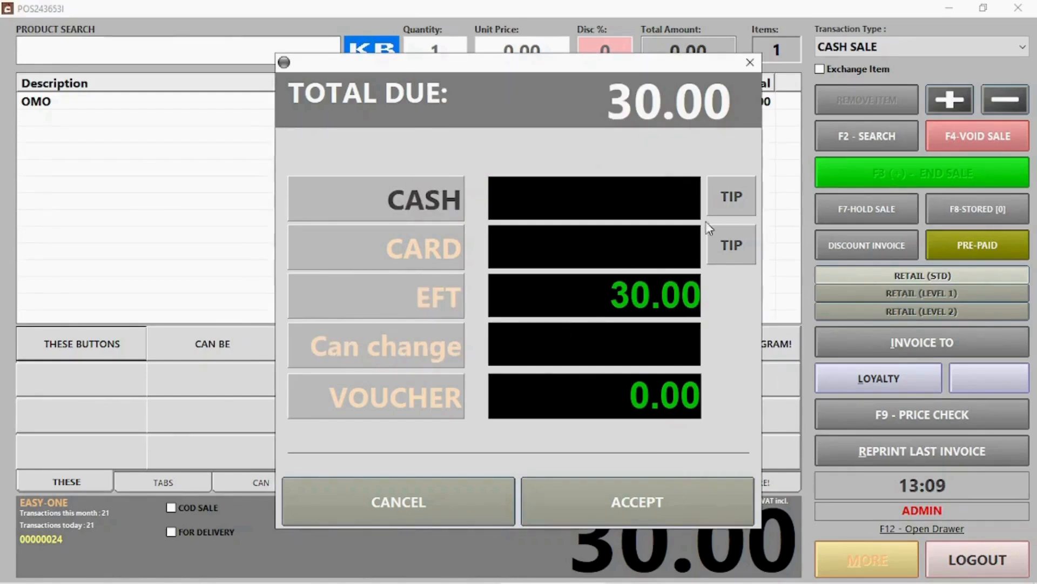
Pay the 30.00 OMO sale with 40.00 cash, accepting a 10.00 tip.
{"action": "left_click", "coordinate": [724, 200]}
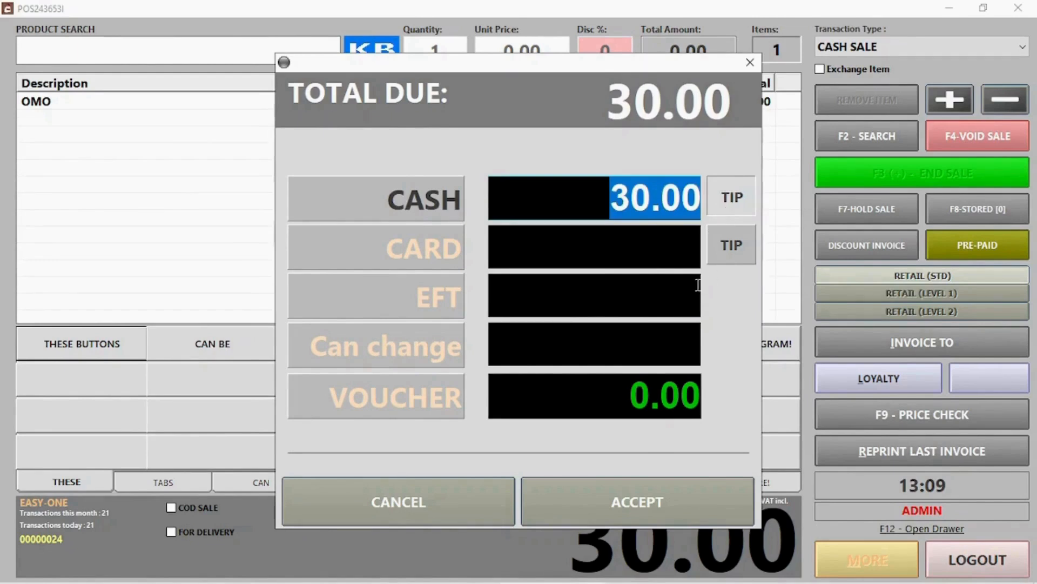
{"action": "type", "text": "40"}
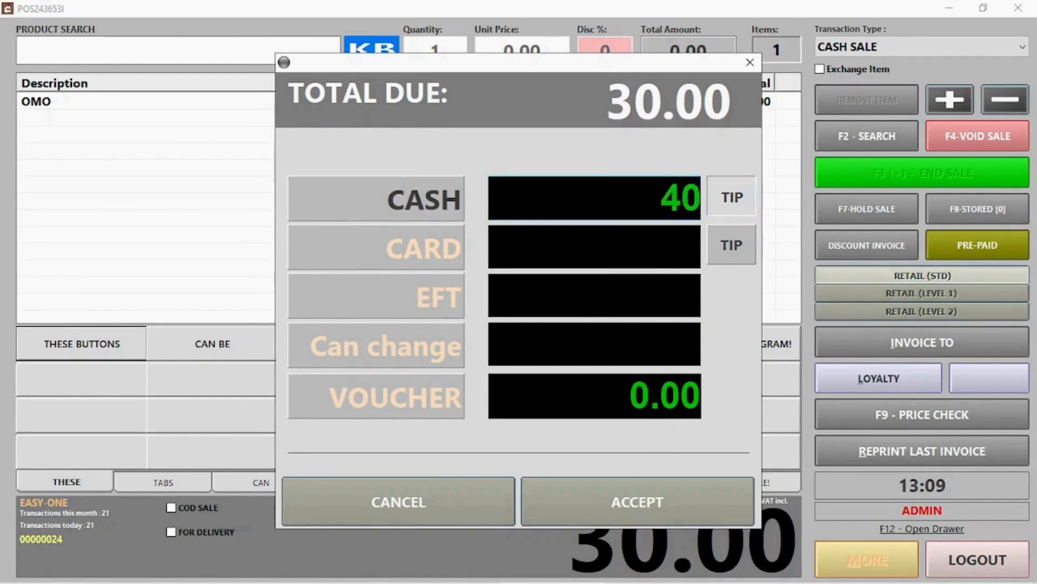
{"action": "left_click", "coordinate": [679, 501]}
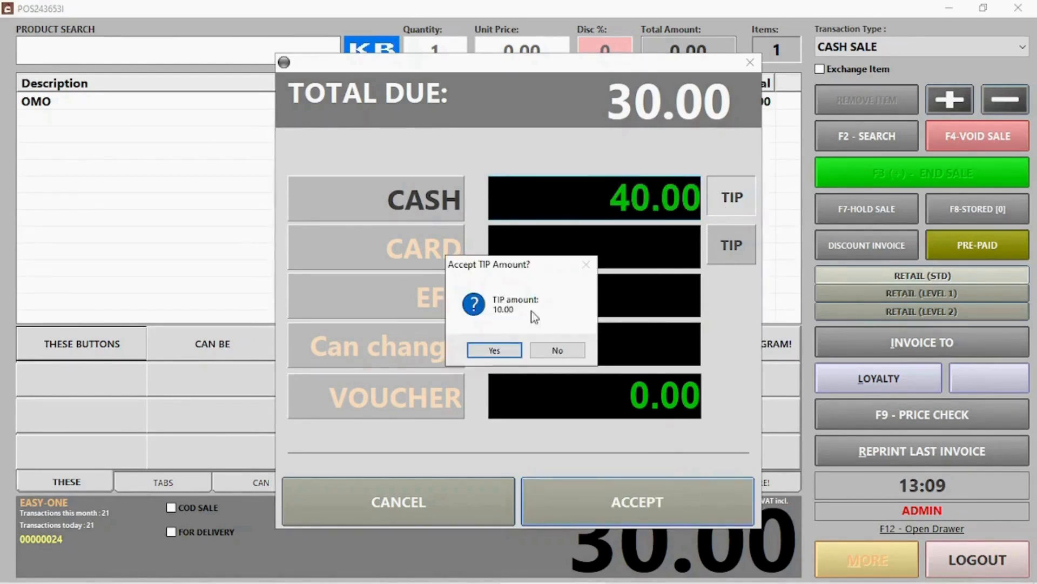
{"action": "left_click", "coordinate": [500, 352]}
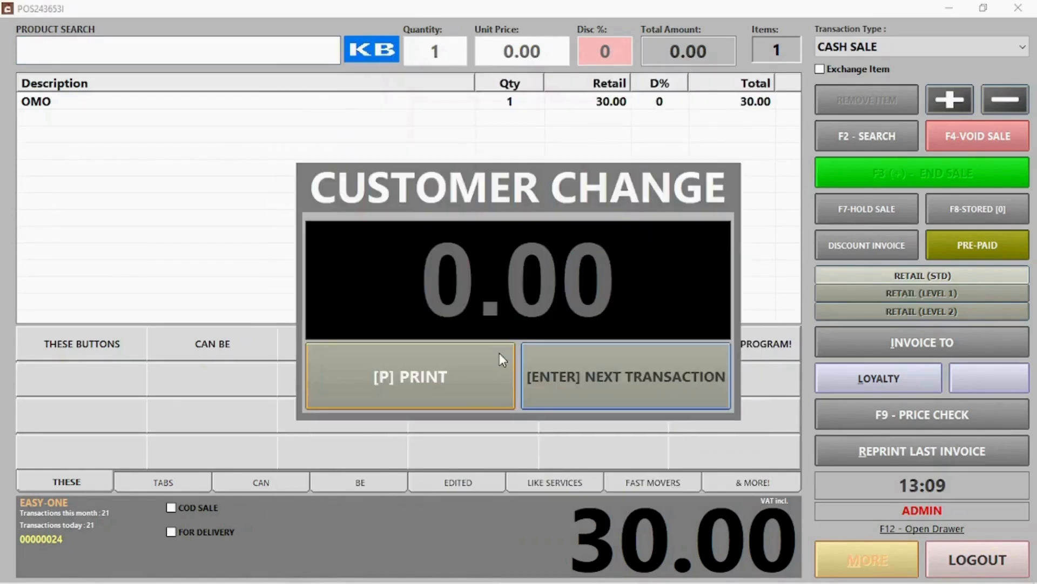
{"action": "left_click", "coordinate": [624, 374]}
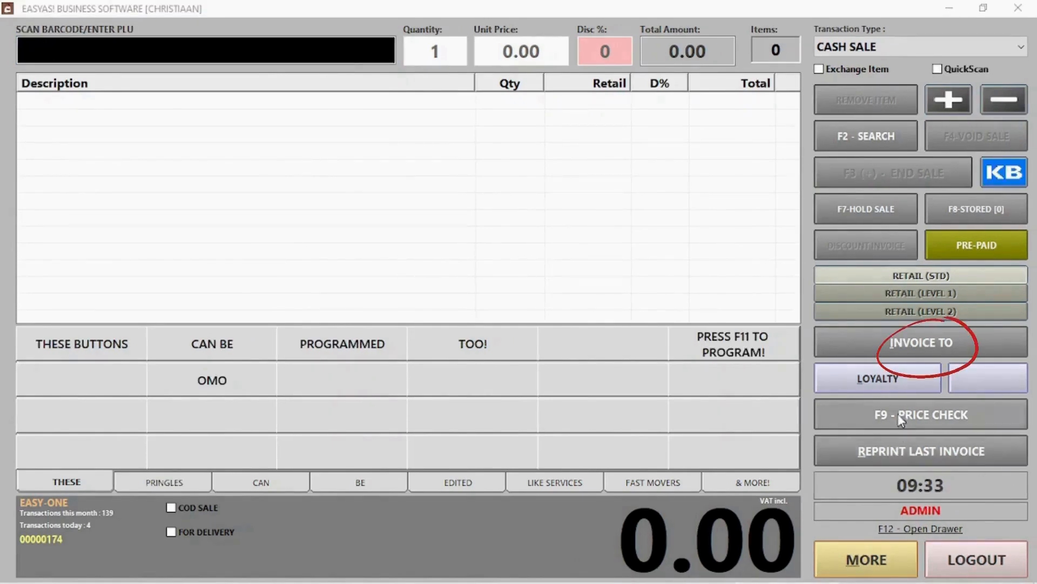
Attach the first matching client to the new sale via Invoice To.
{"action": "left_click", "coordinate": [906, 343]}
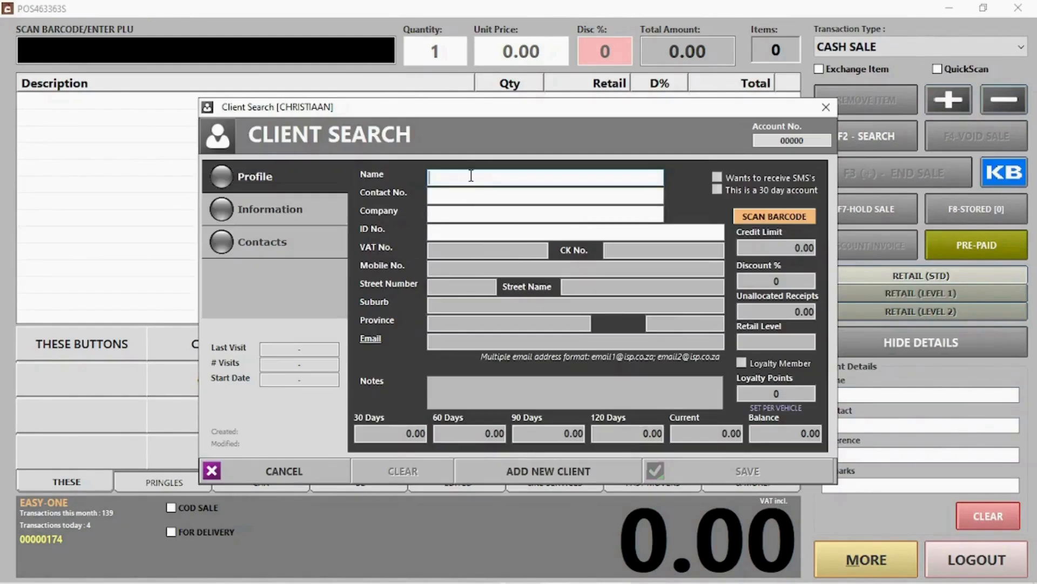
{"action": "type", "text": "ja"}
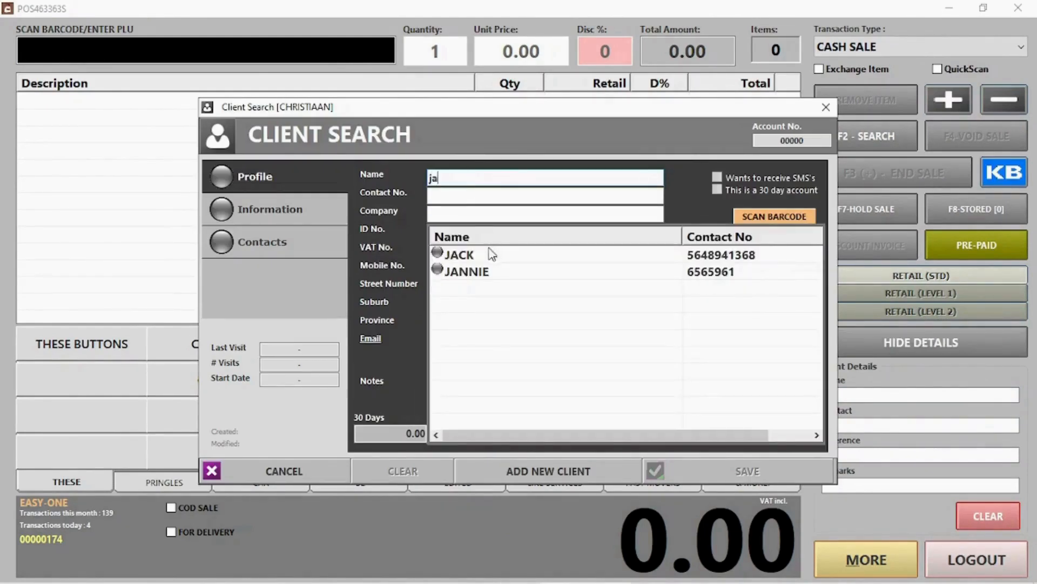
{"action": "left_click", "coordinate": [463, 254]}
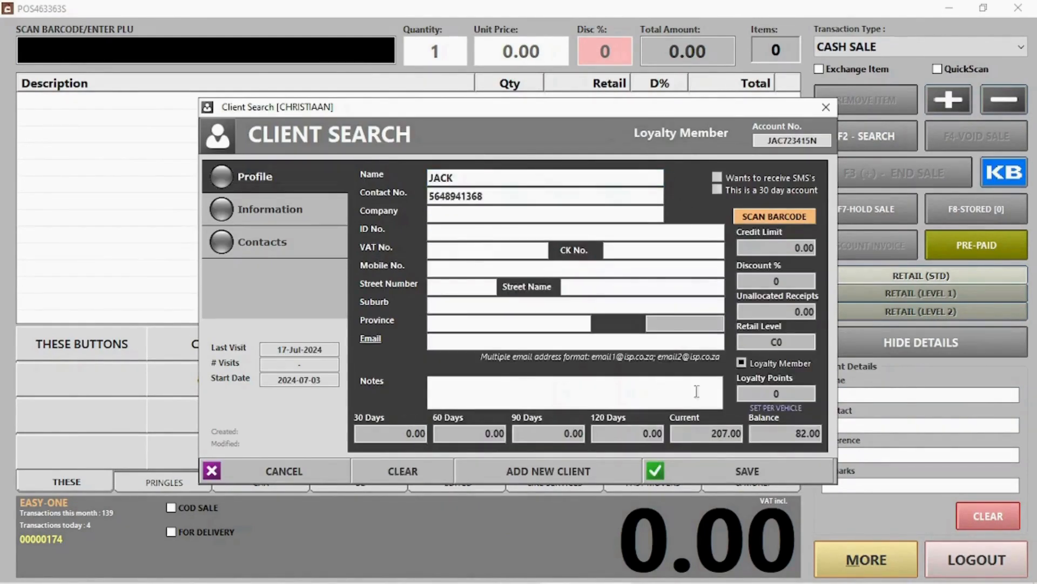
{"action": "left_click", "coordinate": [727, 479]}
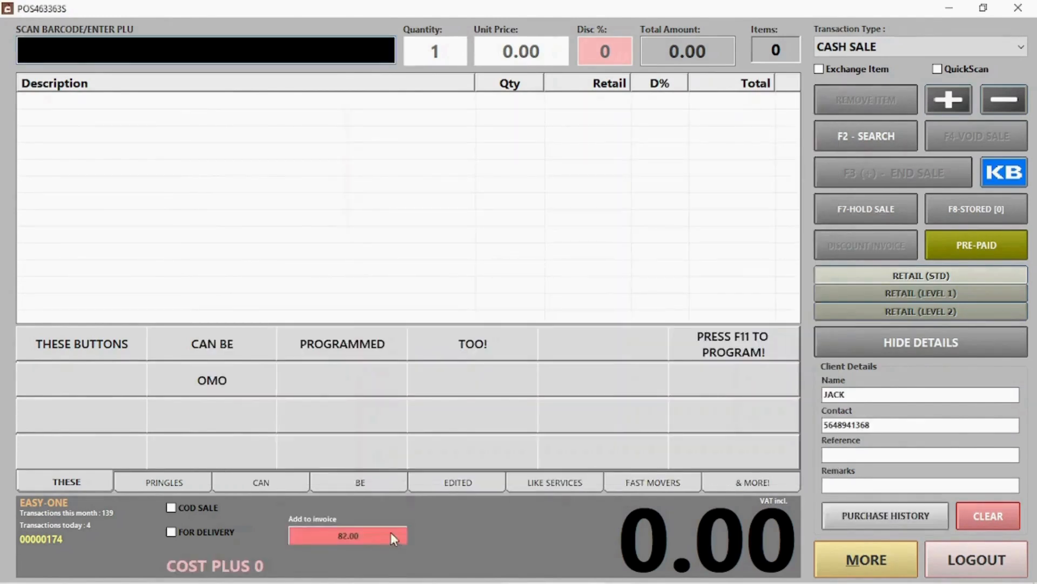
Add the client's 82.00 account balance to the sale and settle it in cash.
{"action": "left_click", "coordinate": [537, 351]}
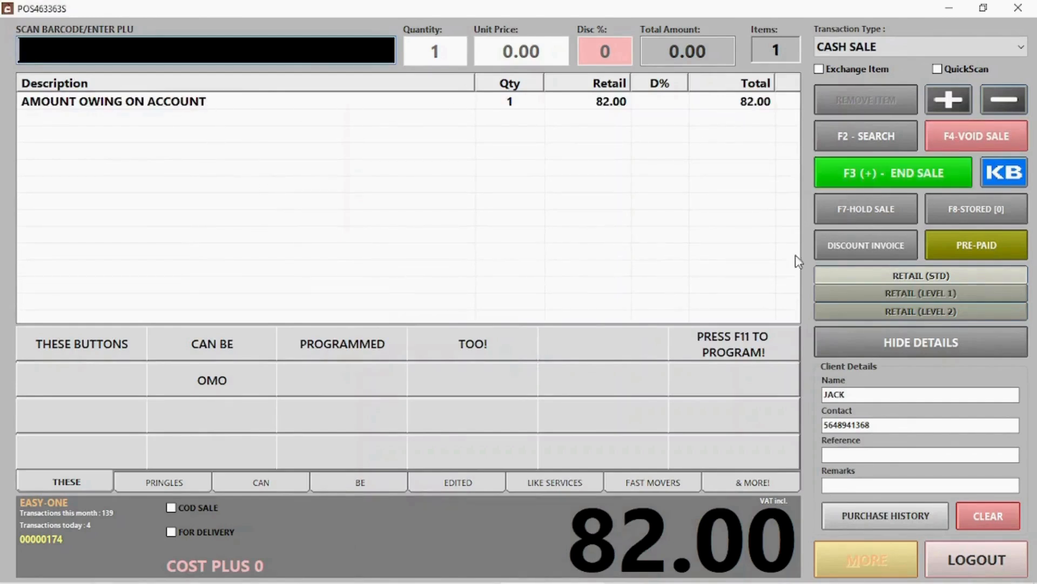
{"action": "left_click", "coordinate": [866, 178]}
{"action": "left_click", "coordinate": [628, 502]}
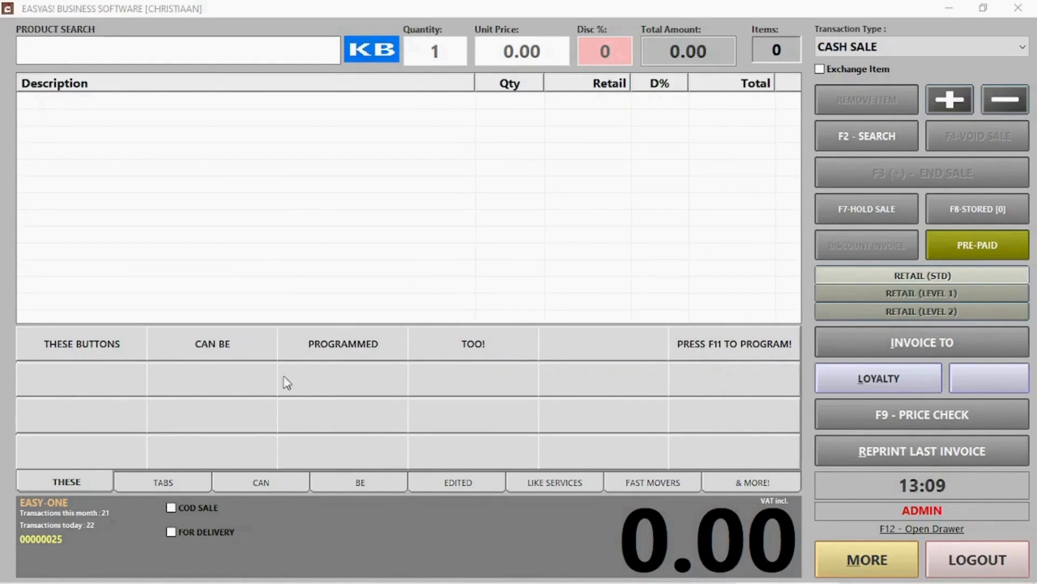
Program the first two empty quick-sale buttons with WASH and PRINGLES S&V.
{"action": "key", "text": "F11"}
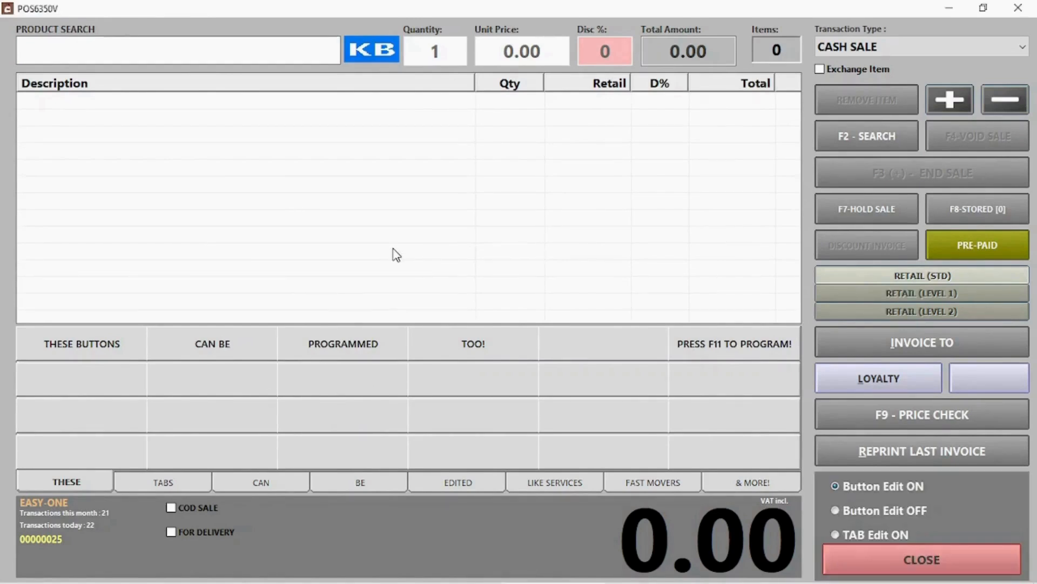
{"action": "left_click", "coordinate": [128, 377]}
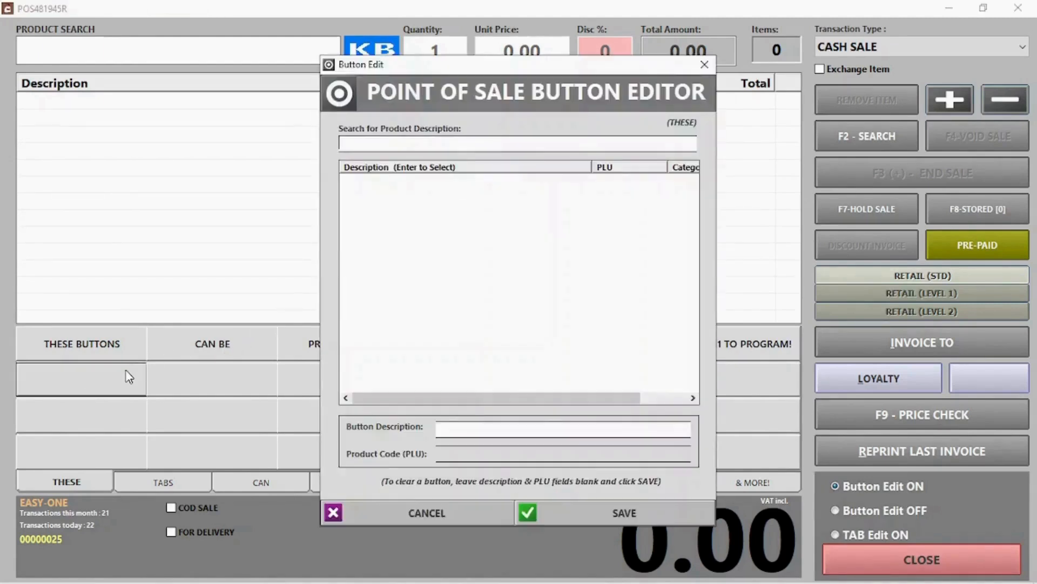
{"action": "type", "text": "was"}
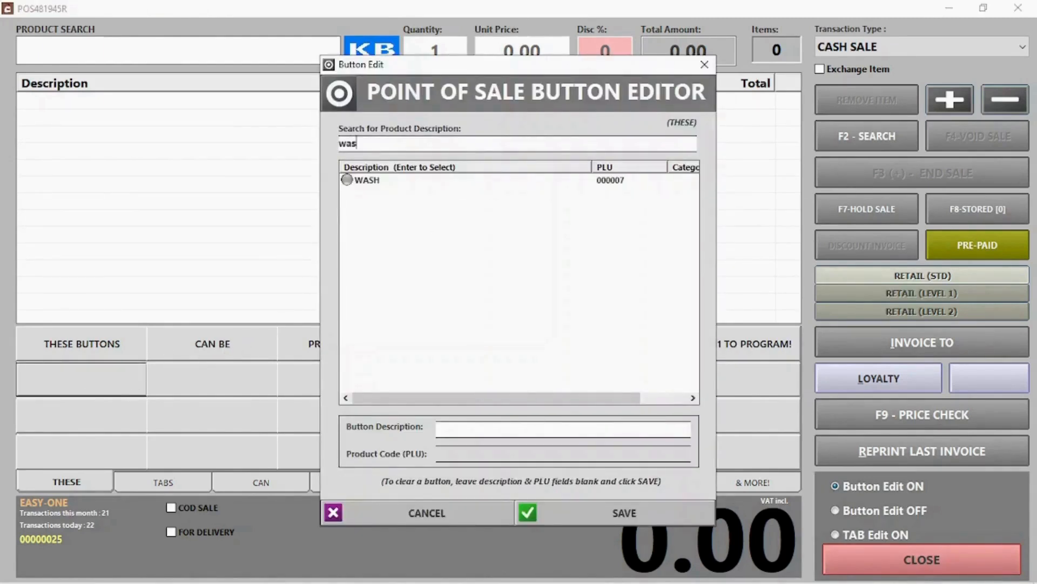
{"action": "double_click", "coordinate": [351, 185]}
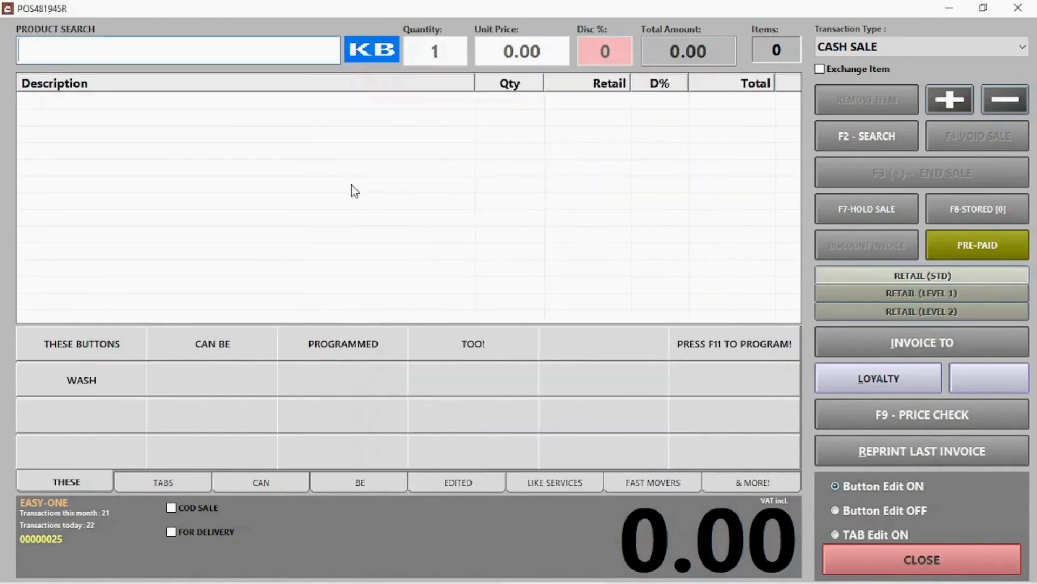
{"action": "left_click", "coordinate": [249, 380]}
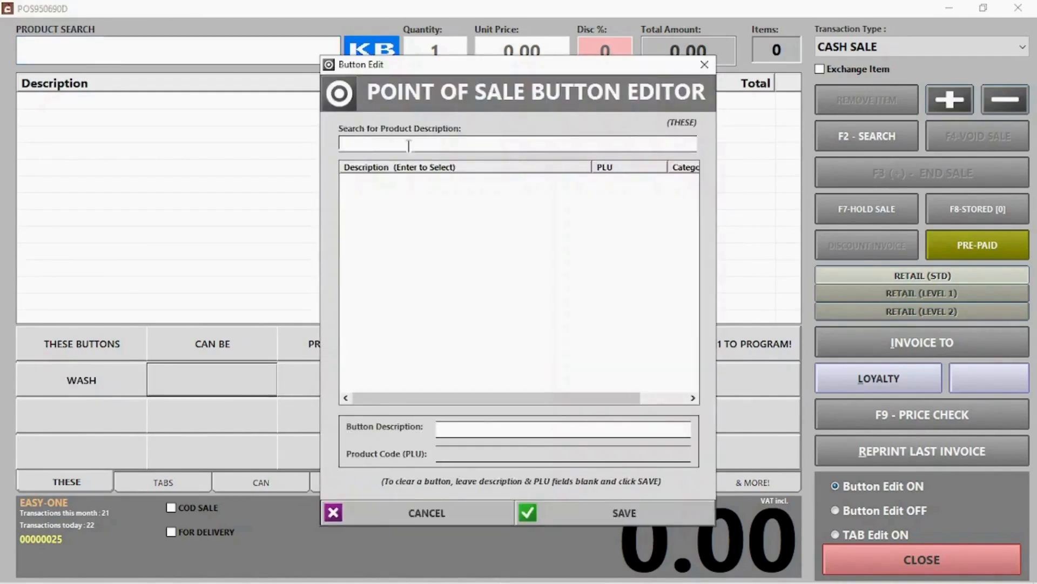
{"action": "type", "text": "pr"}
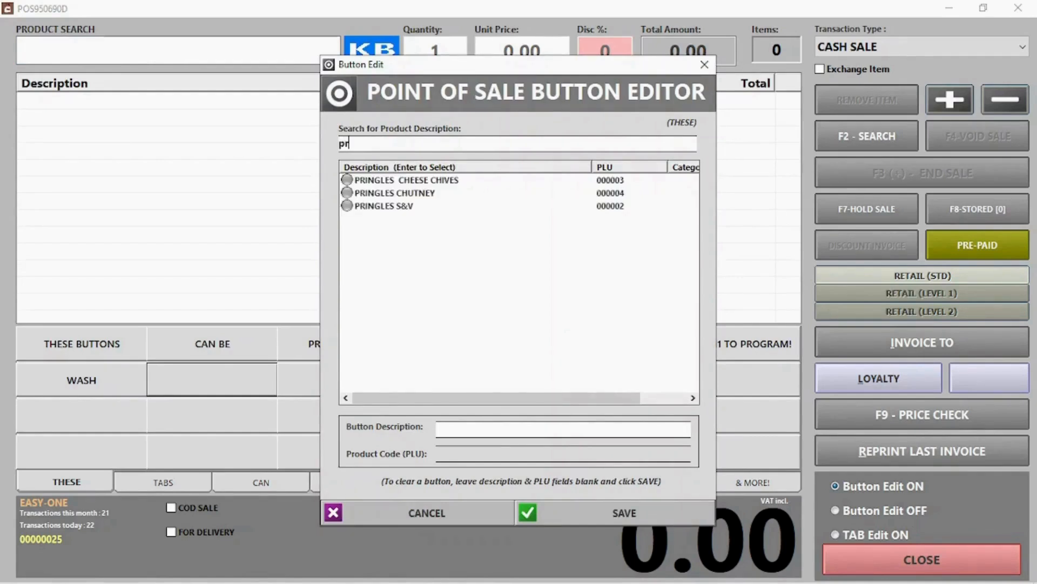
{"action": "double_click", "coordinate": [413, 205]}
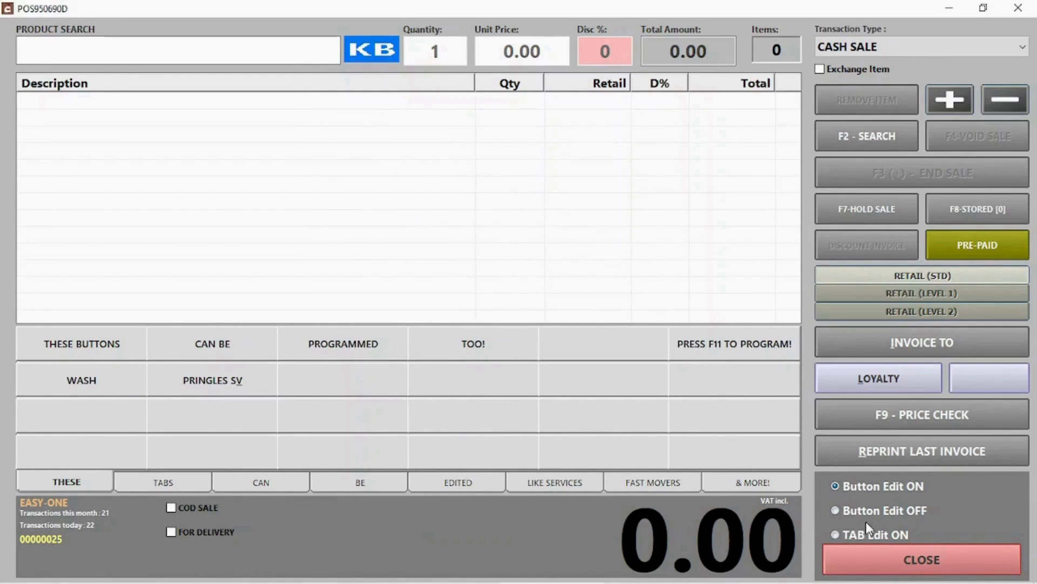
{"action": "left_click", "coordinate": [865, 536]}
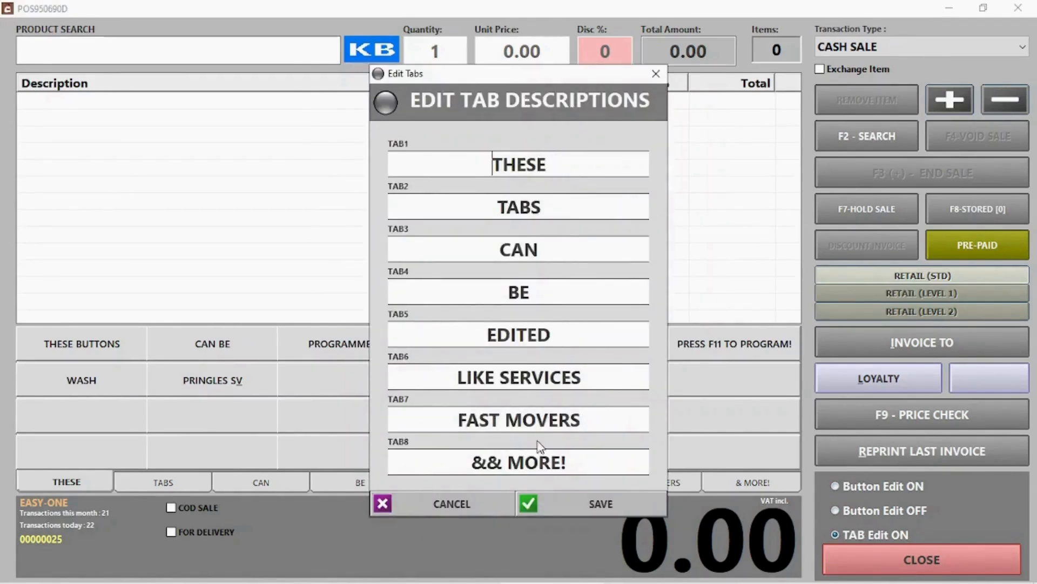
Rename TAB2 to 'Pringles', save, and try the first button on the new PRINGLES tab.
{"action": "left_click_drag", "start_coordinate": [560, 210], "coordinate": [400, 212]}
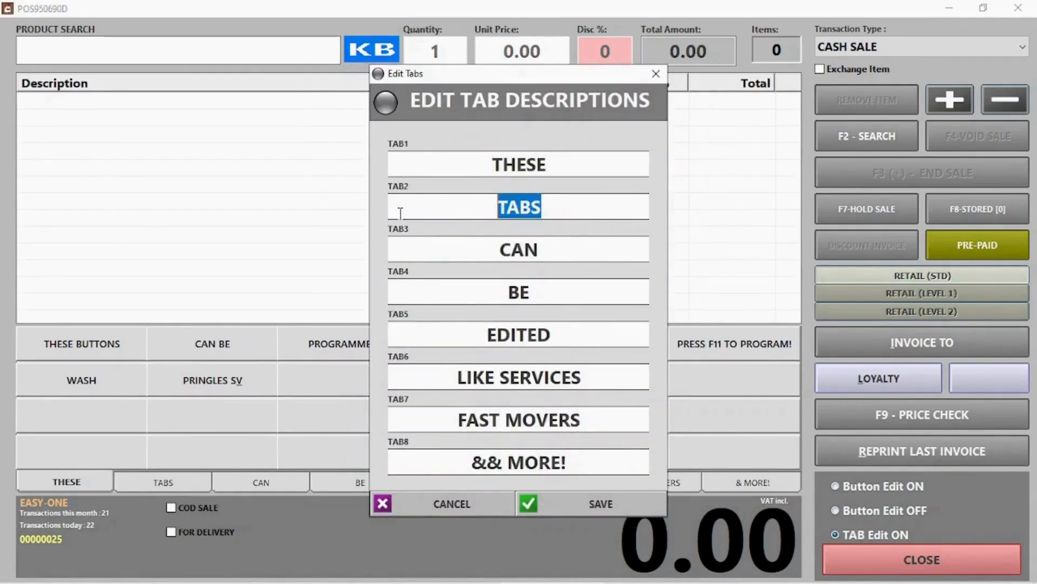
{"action": "type", "text": "Pringles"}
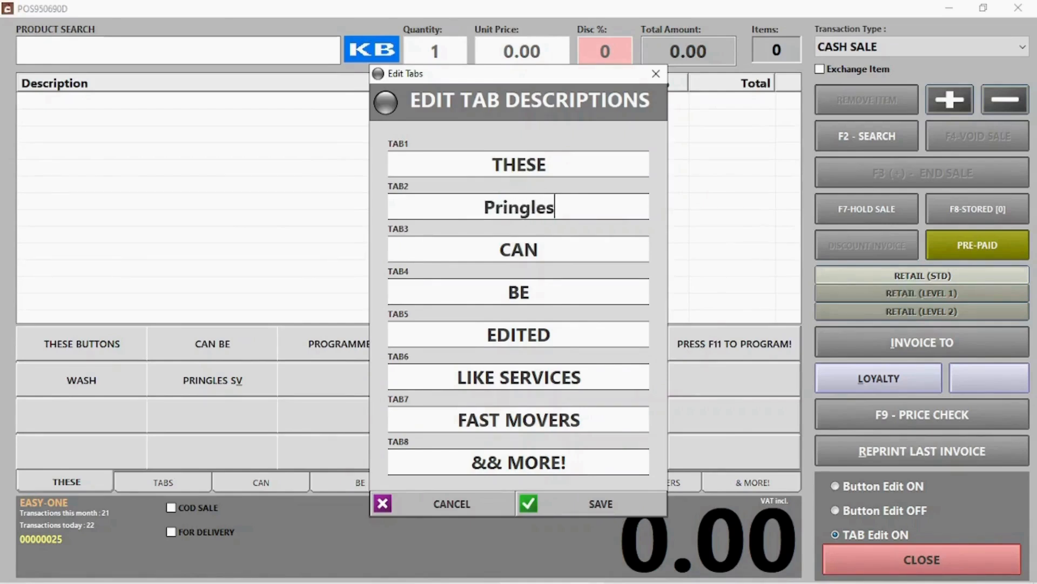
{"action": "left_click", "coordinate": [598, 504]}
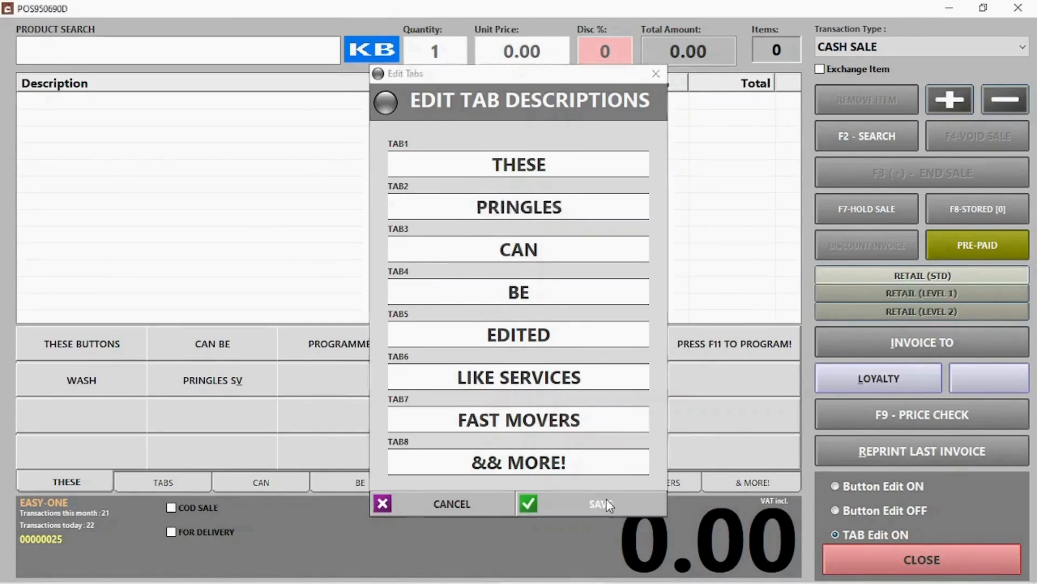
{"action": "left_click", "coordinate": [175, 486]}
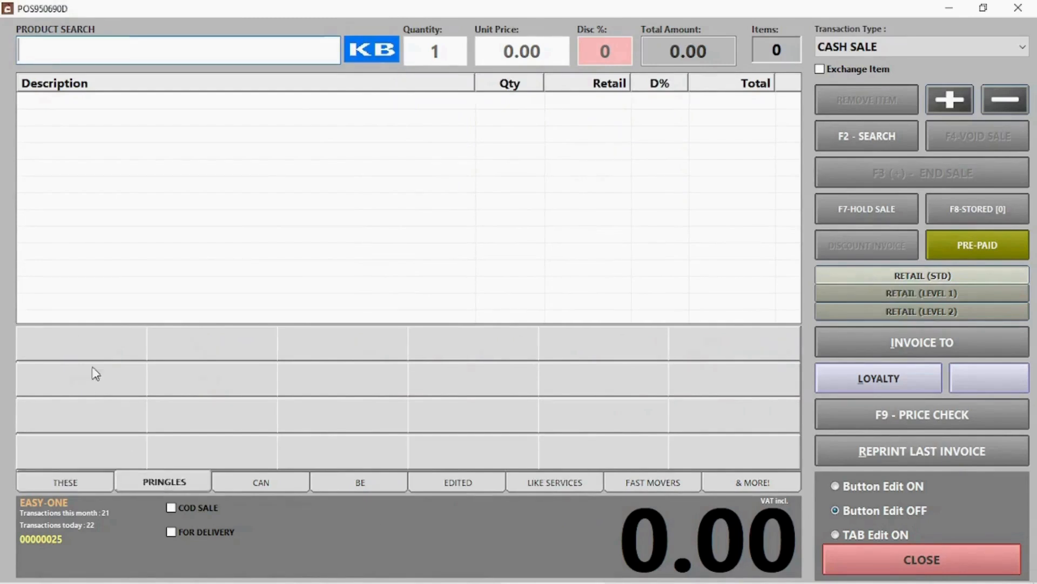
{"action": "left_click", "coordinate": [95, 351]}
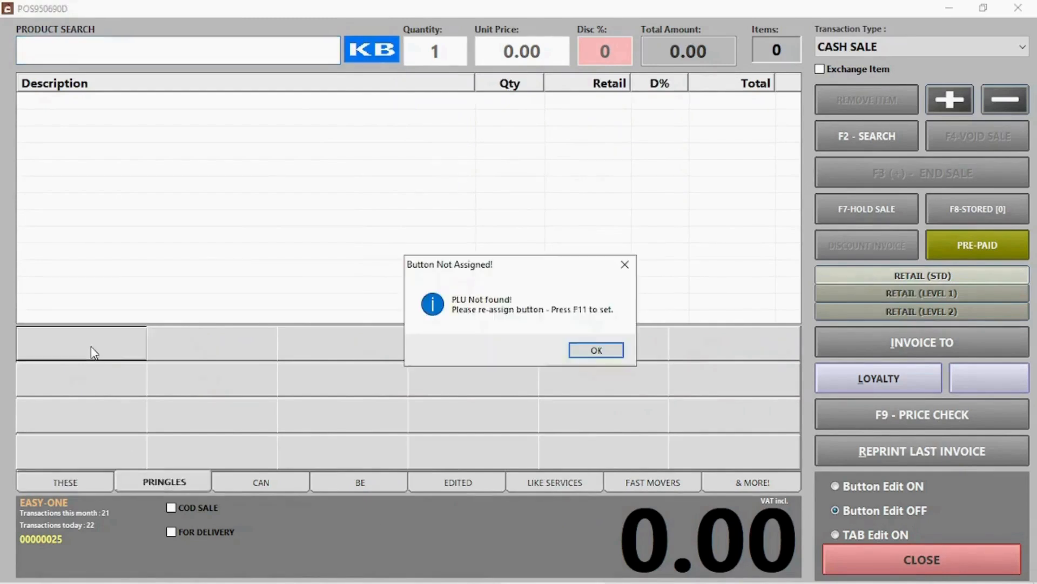
Assign PRINGLES CHEESE CHIVES, PRINGLES CHUTNEY and PRINGLES S&V to the three PRINGLES buttons, then end editing.
{"action": "left_click", "coordinate": [596, 350]}
{"action": "left_click", "coordinate": [905, 488]}
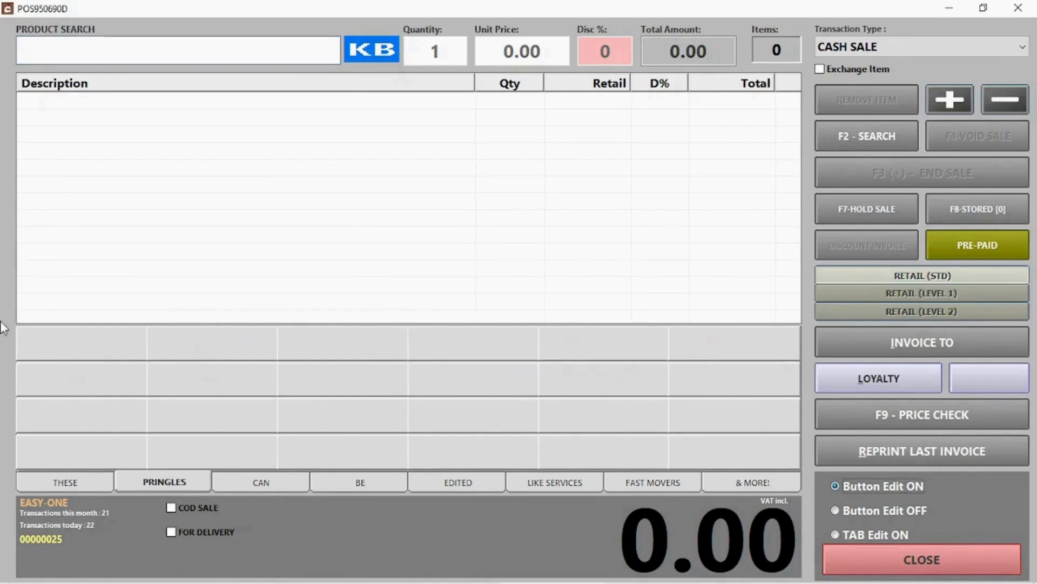
{"action": "left_click", "coordinate": [98, 340]}
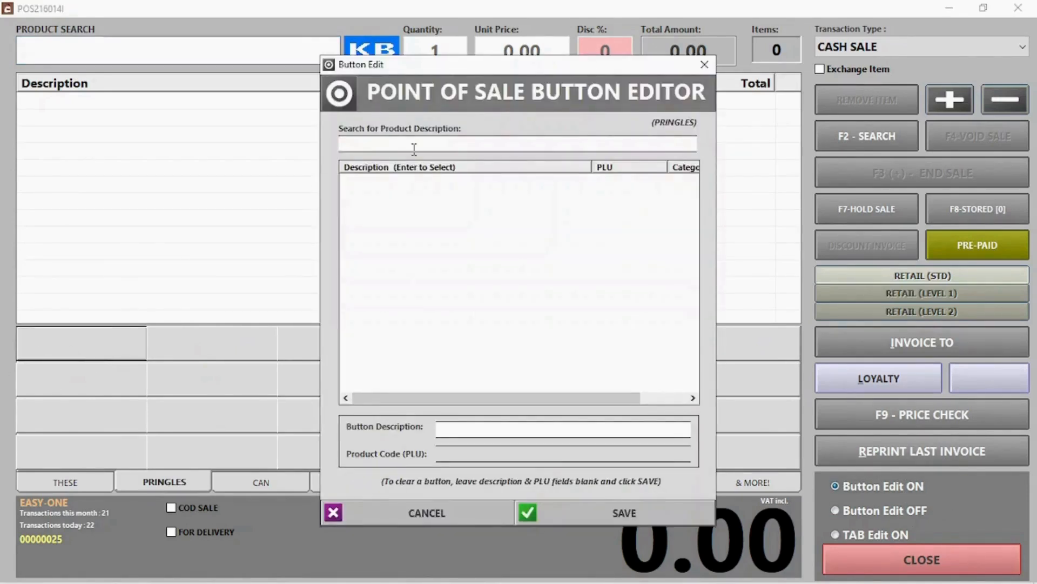
{"action": "type", "text": "pring"}
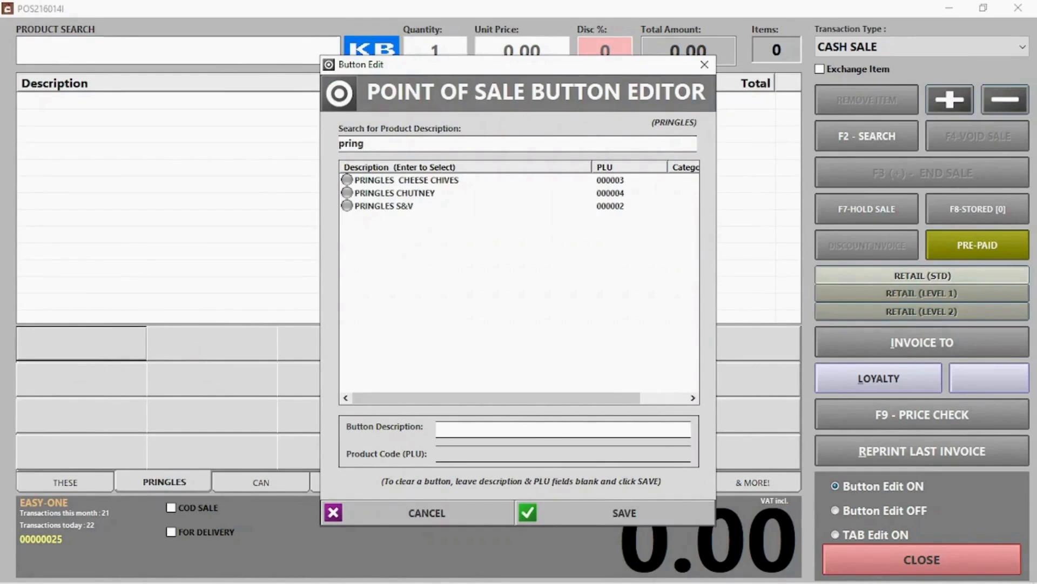
{"action": "double_click", "coordinate": [416, 181]}
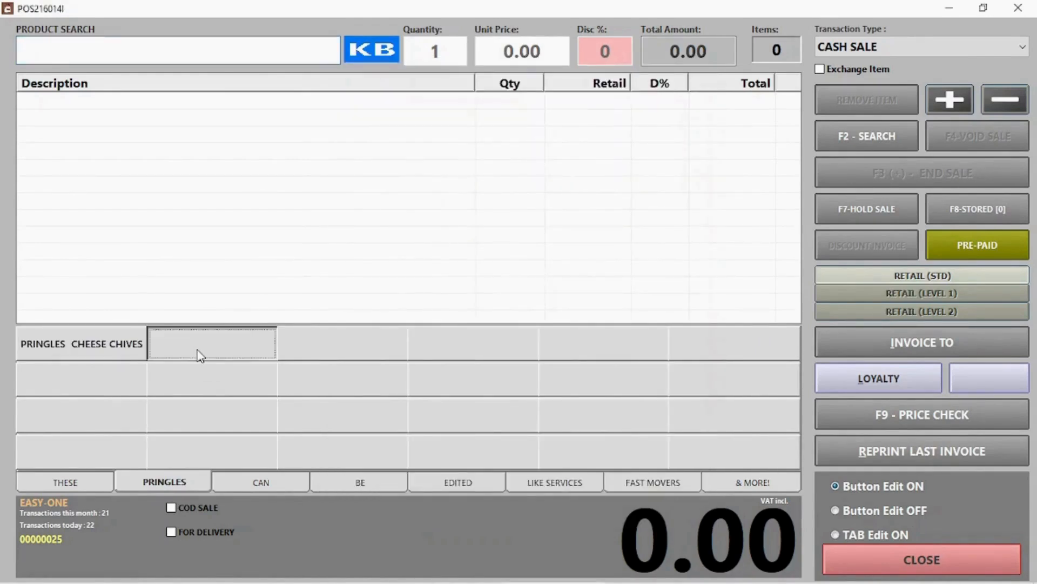
{"action": "left_click", "coordinate": [200, 355]}
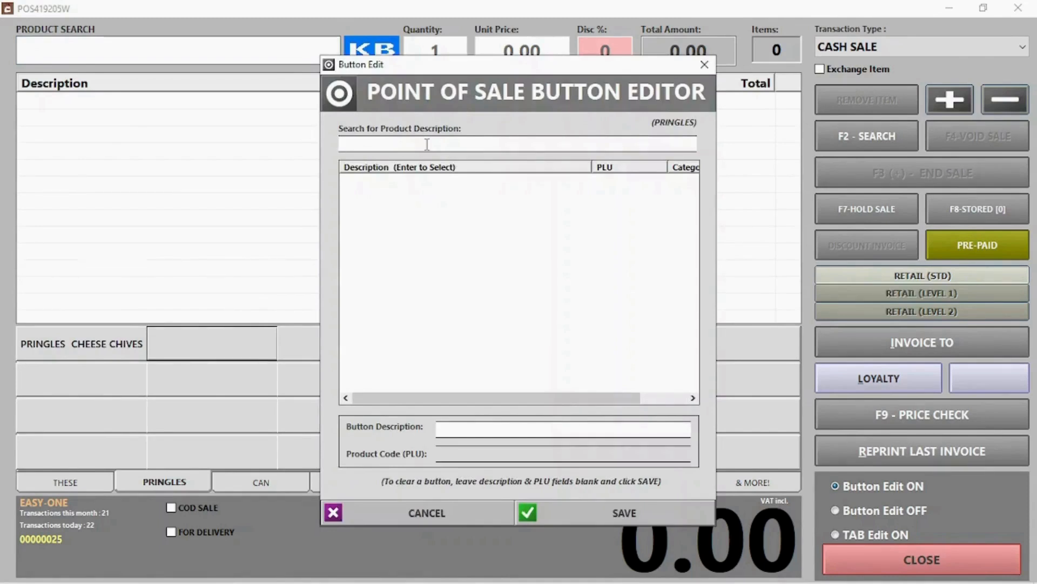
{"action": "type", "text": "pr"}
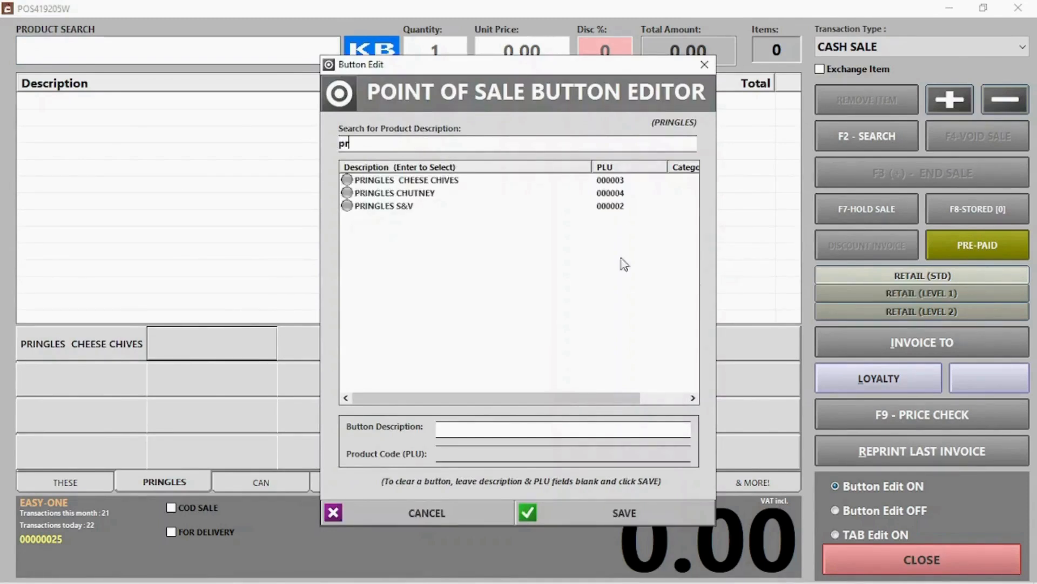
{"action": "double_click", "coordinate": [385, 193]}
{"action": "left_click", "coordinate": [351, 344]}
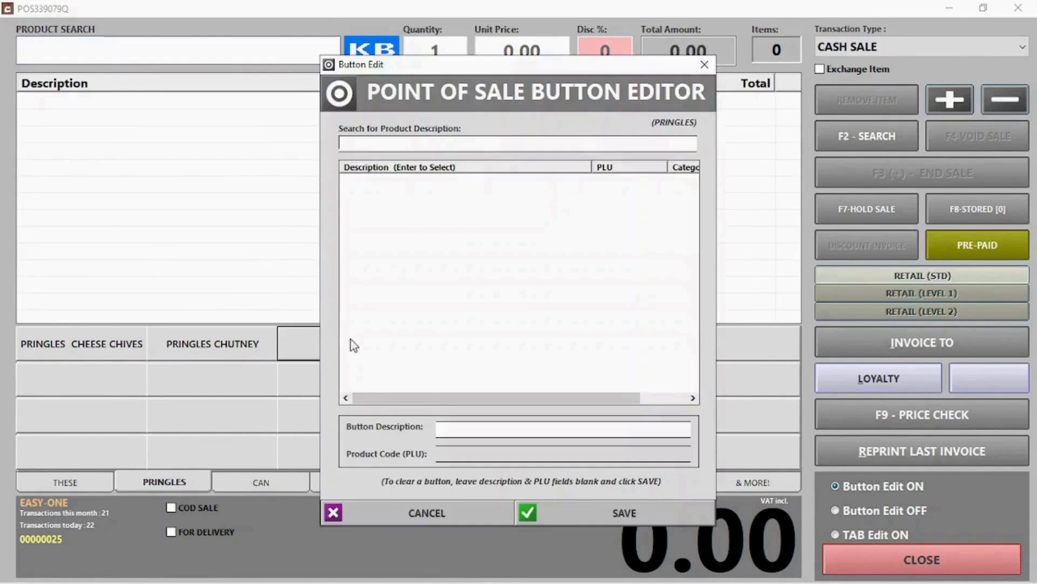
{"action": "type", "text": "pri"}
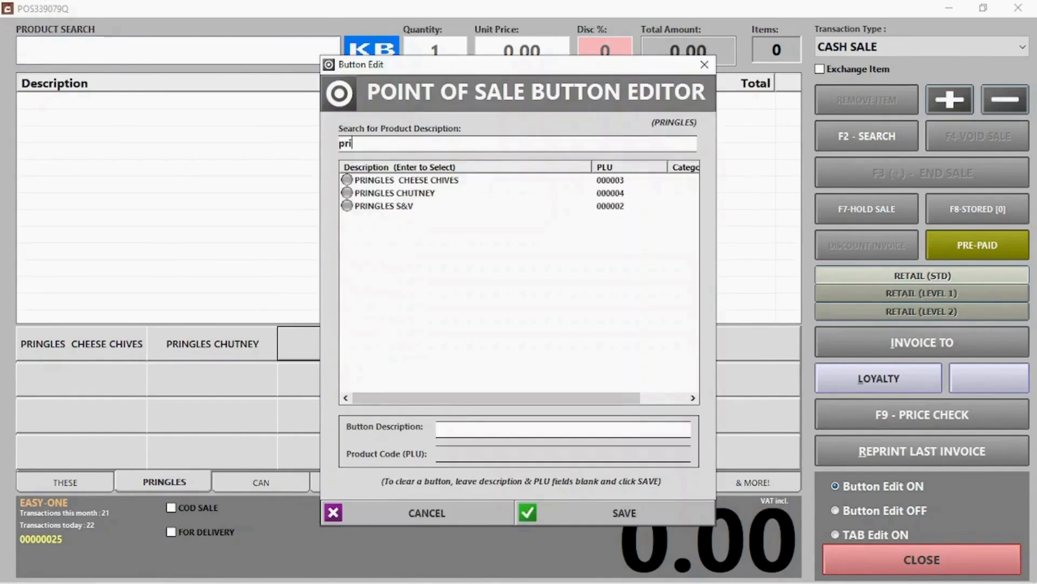
{"action": "double_click", "coordinate": [376, 210]}
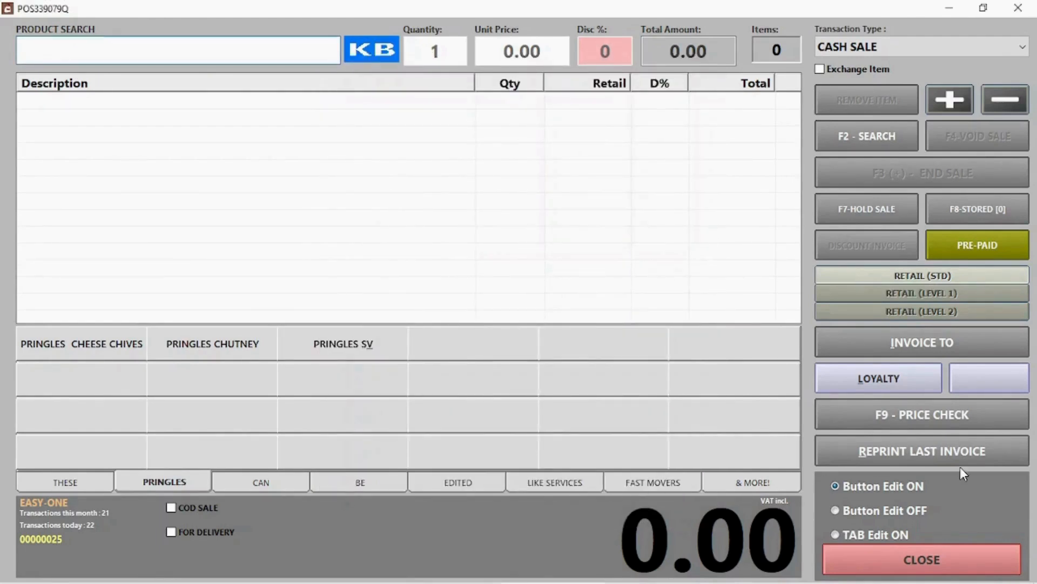
{"action": "left_click", "coordinate": [878, 510]}
Ring up the three Pringles quick buttons: S&V, Chutney and Cheese Chives.
{"action": "left_click", "coordinate": [904, 556]}
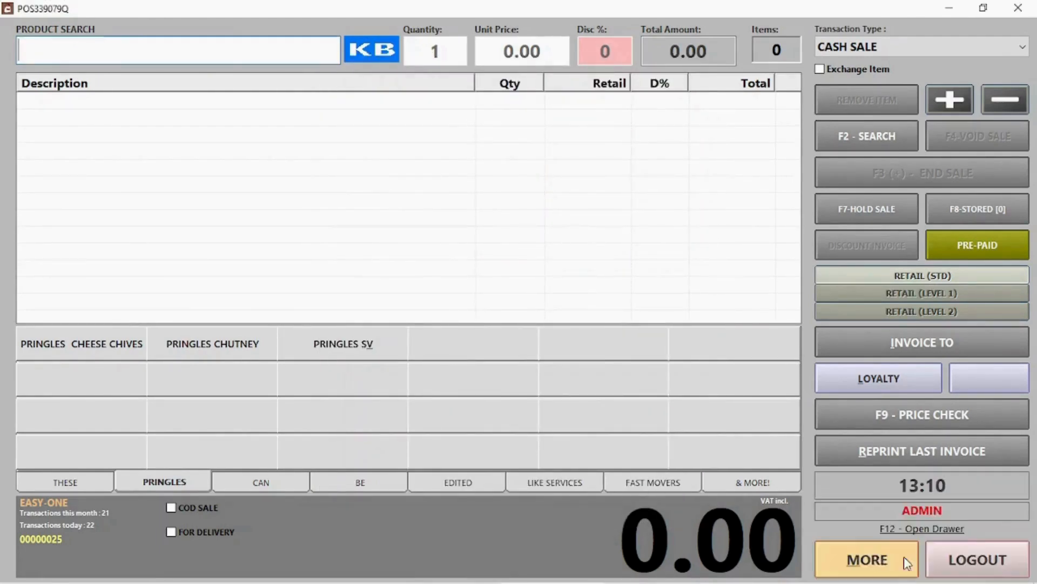
{"action": "left_click", "coordinate": [361, 343]}
{"action": "left_click", "coordinate": [254, 342]}
{"action": "left_click", "coordinate": [142, 354]}
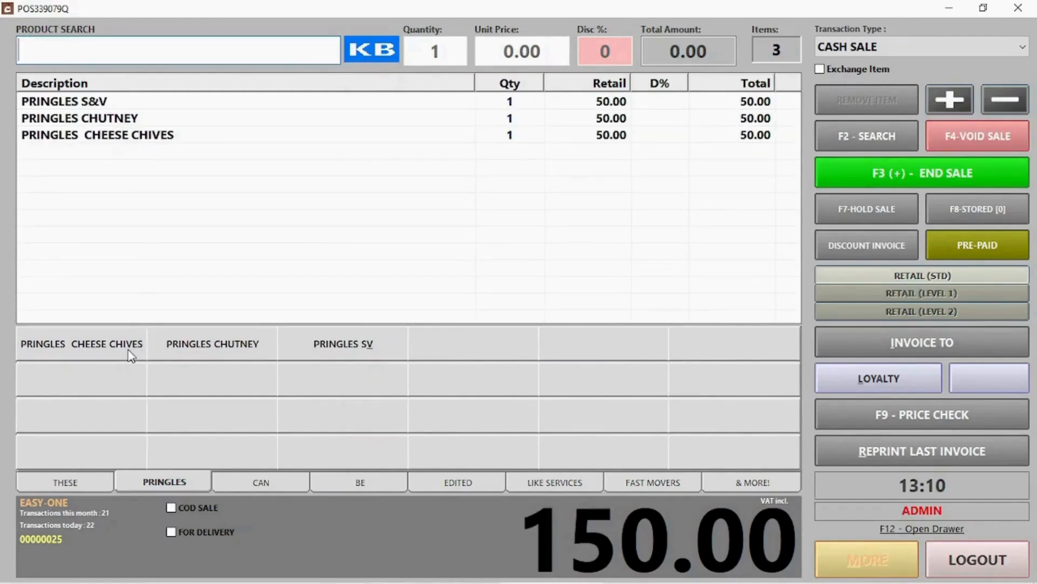
From the THESE tab, add WASH at 0.00 and a second WASH line at 60.00.
{"action": "left_click", "coordinate": [85, 481]}
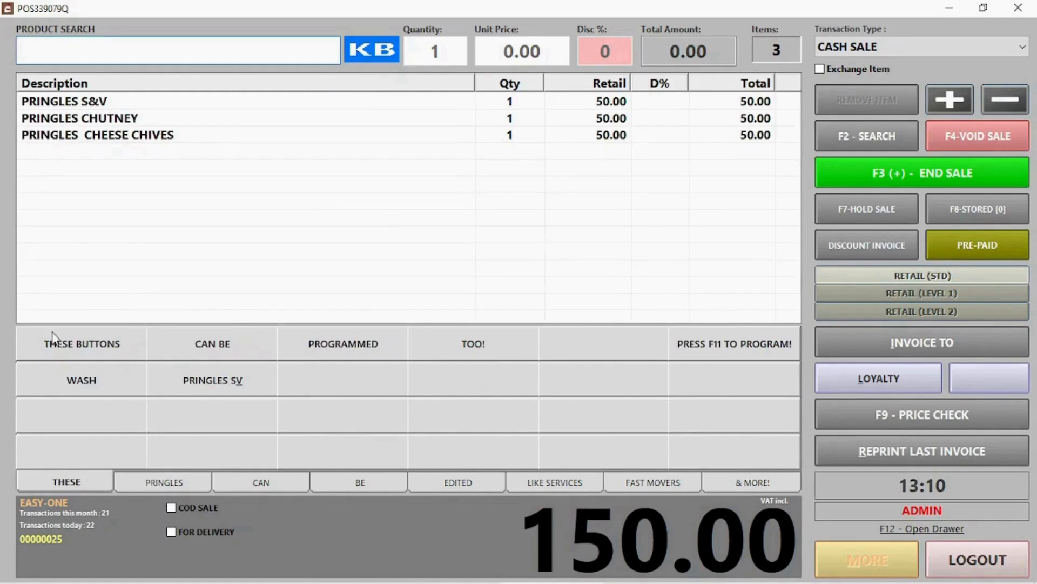
{"action": "left_click", "coordinate": [93, 378]}
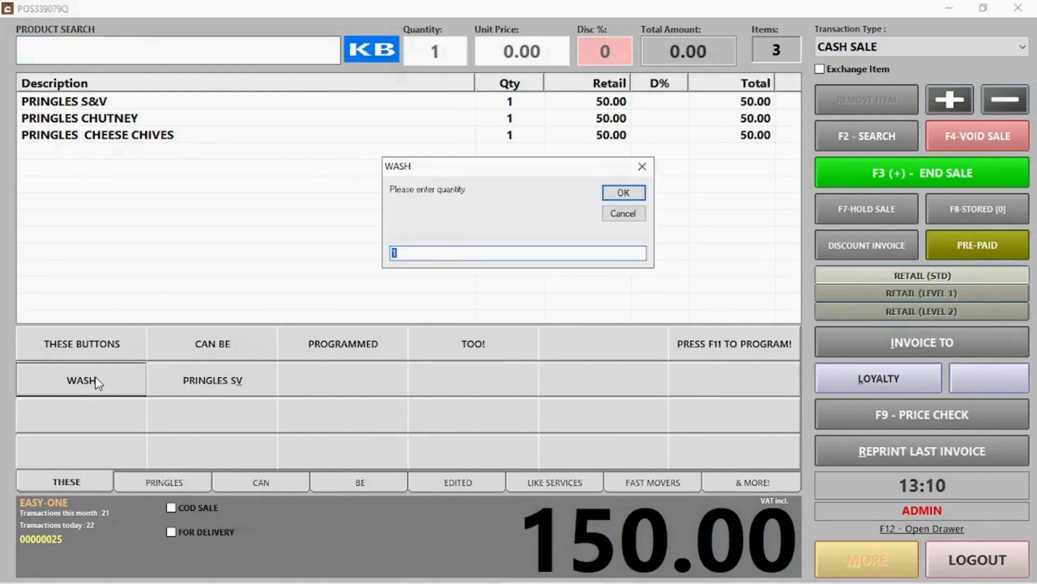
{"action": "left_click", "coordinate": [638, 196]}
{"action": "left_click", "coordinate": [637, 195]}
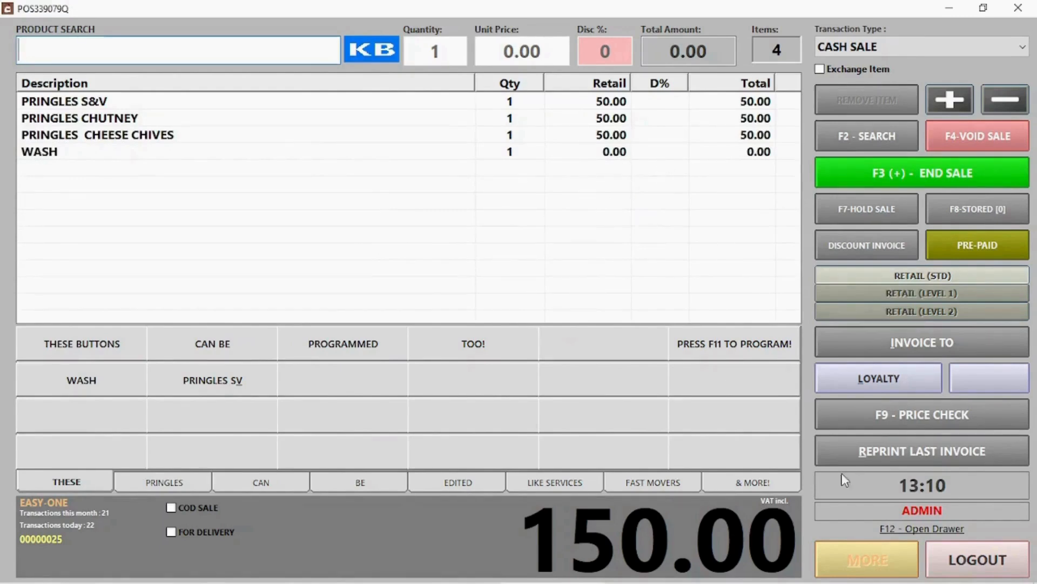
{"action": "left_click", "coordinate": [89, 378]}
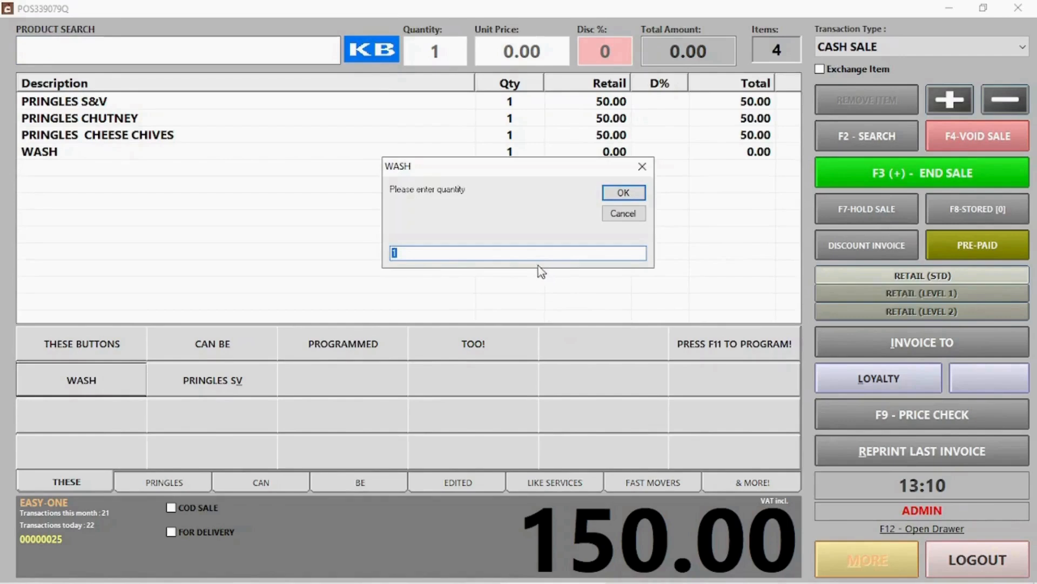
{"action": "left_click", "coordinate": [623, 194]}
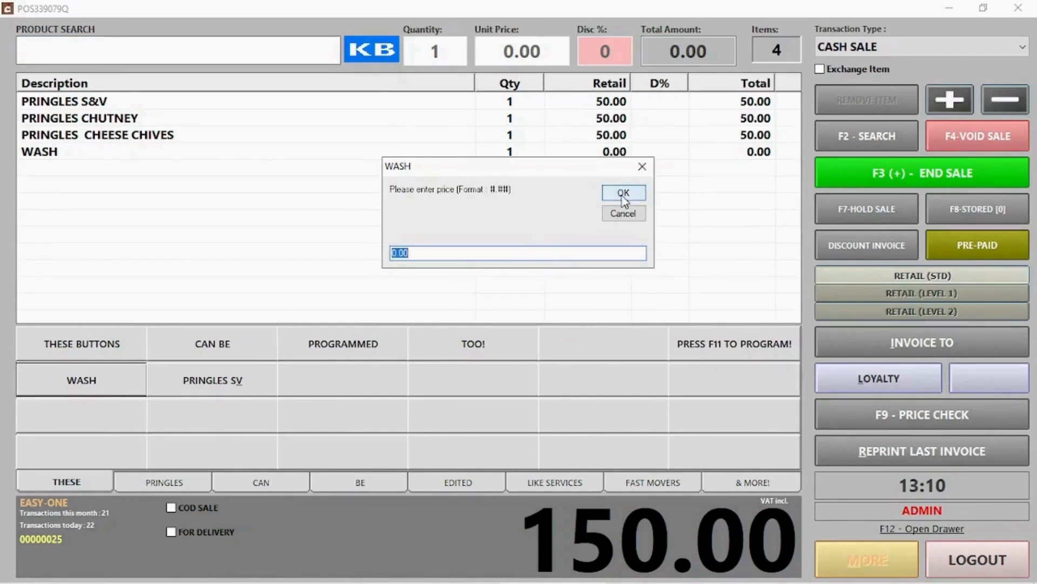
{"action": "type", "text": "60"}
{"action": "left_click", "coordinate": [624, 197]}
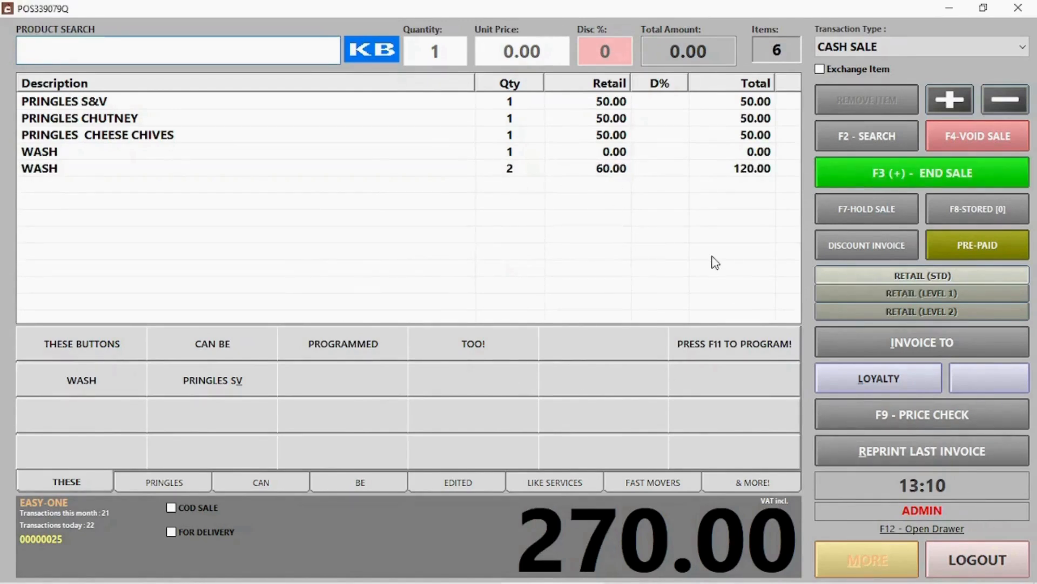
{"action": "key", "text": "F11"}
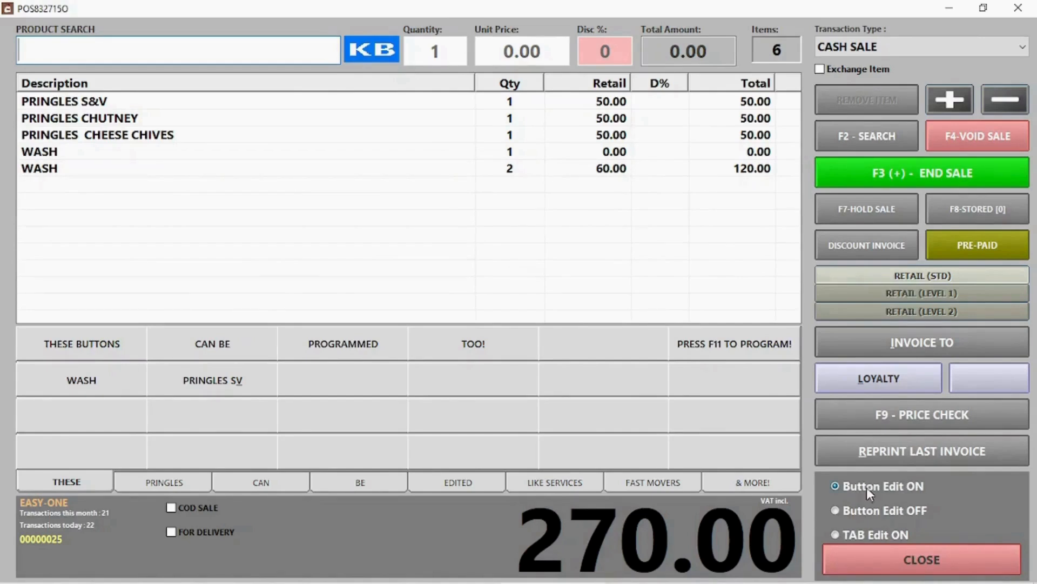
Clear the PRINGLES SV button on the THESE tab by deleting its description, then confirm it's unassigned.
{"action": "left_click", "coordinate": [241, 380]}
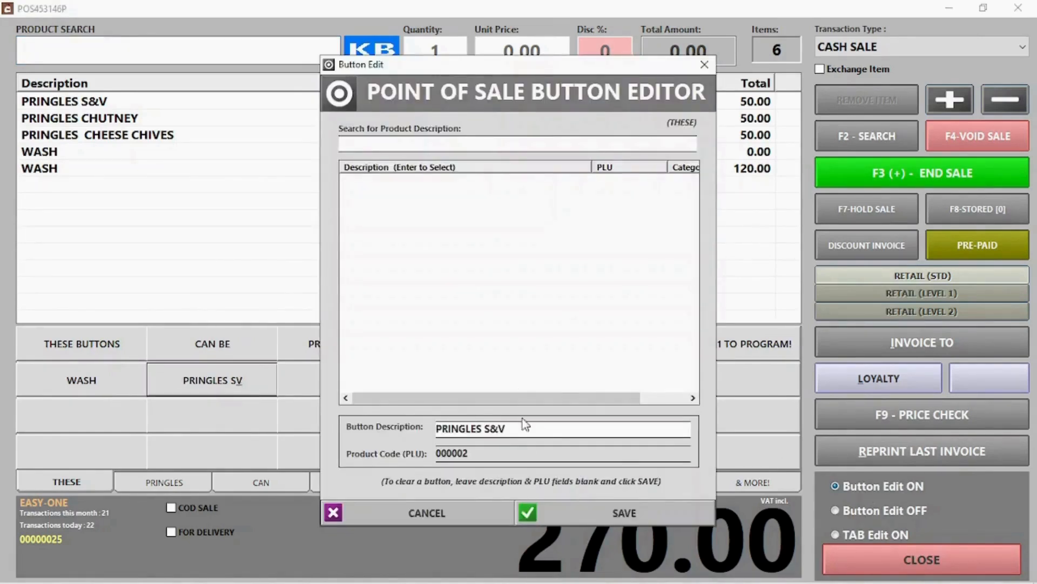
{"action": "left_click_drag", "start_coordinate": [524, 428], "coordinate": [355, 421]}
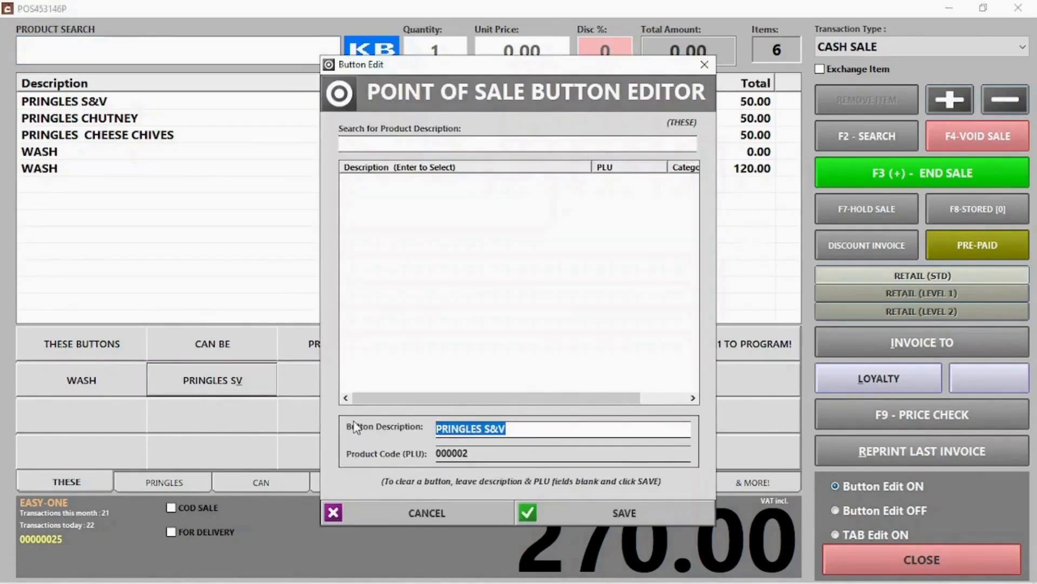
{"action": "key", "text": "BackSpace"}
{"action": "left_click", "coordinate": [621, 511]}
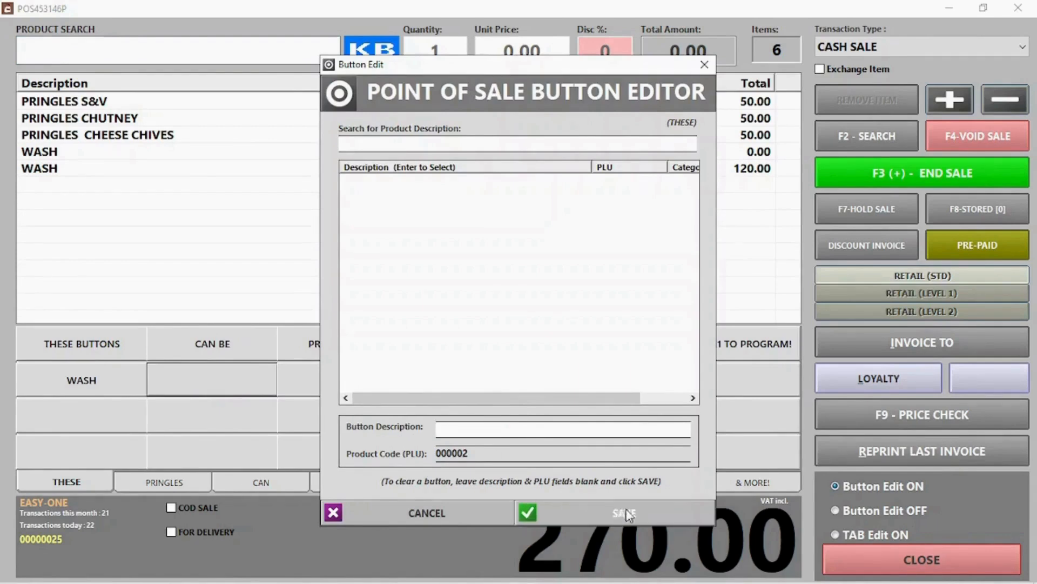
{"action": "left_click", "coordinate": [897, 510]}
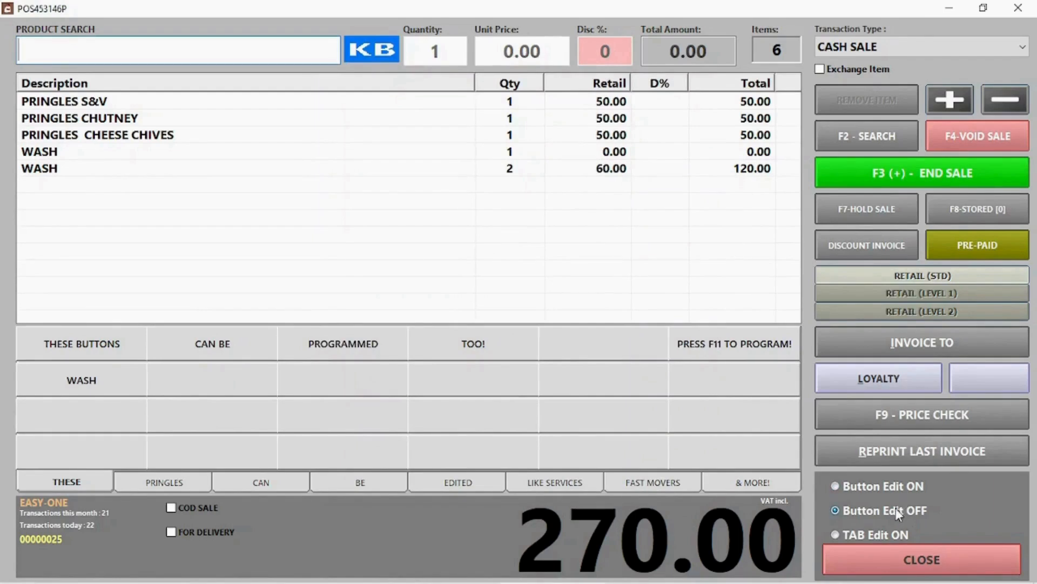
{"action": "left_click", "coordinate": [182, 380]}
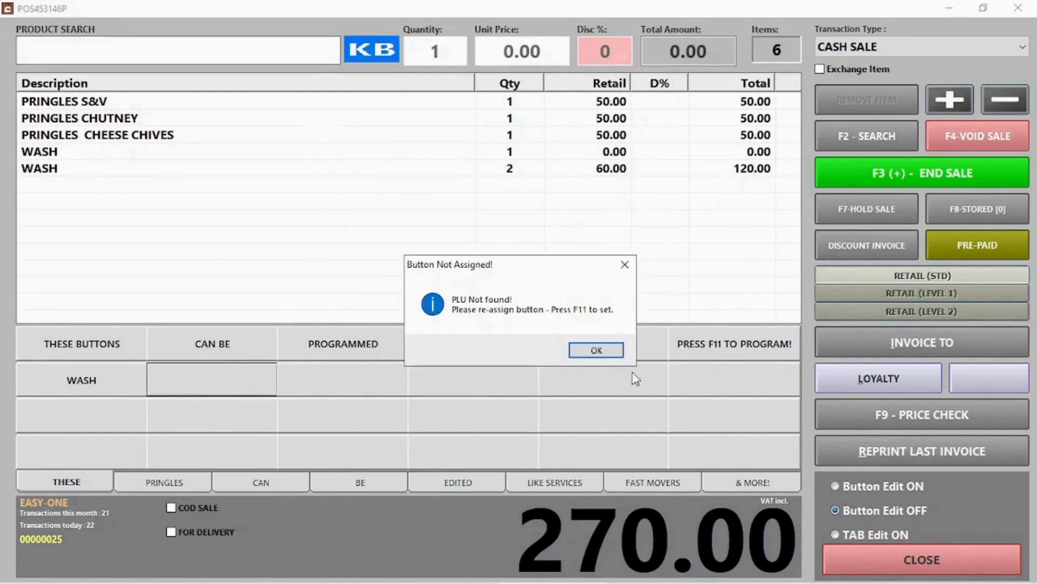
{"action": "left_click", "coordinate": [604, 358]}
{"action": "left_click", "coordinate": [904, 559]}
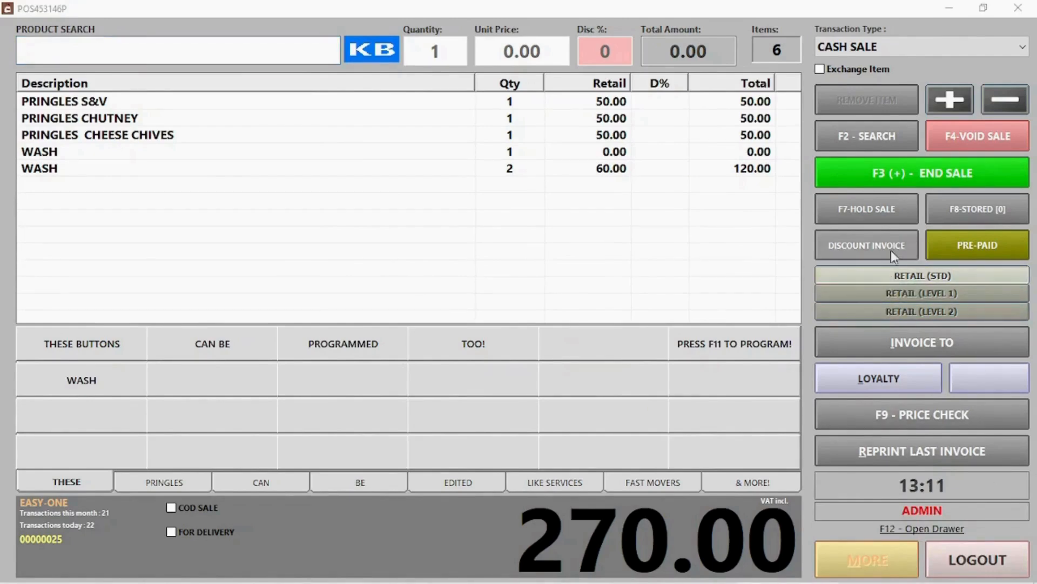
End the 270.00 sale, pay it in full by card, and start the next transaction.
{"action": "left_click", "coordinate": [897, 172]}
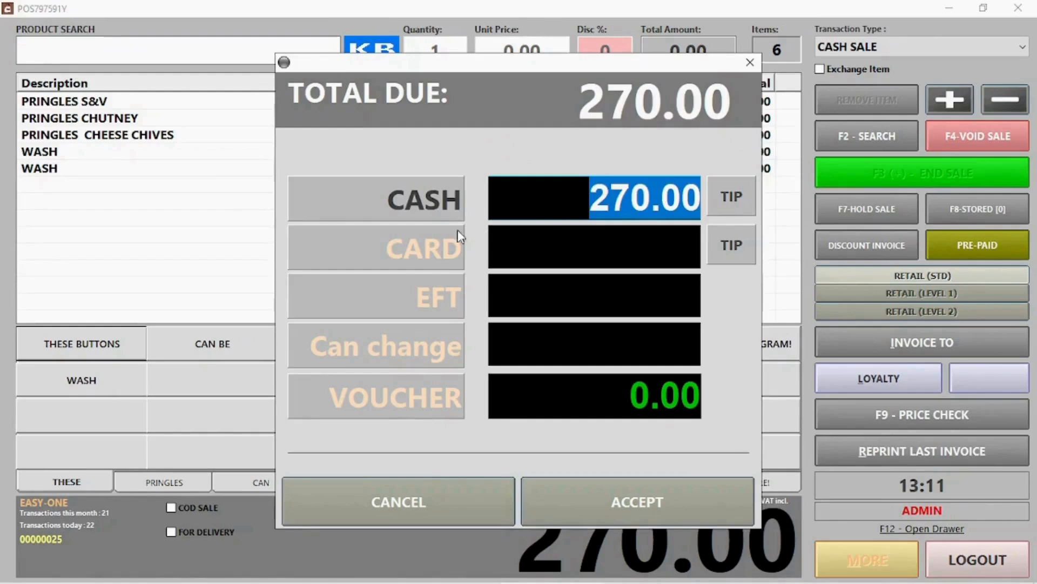
{"action": "left_click", "coordinate": [419, 257]}
{"action": "left_click", "coordinate": [636, 505]}
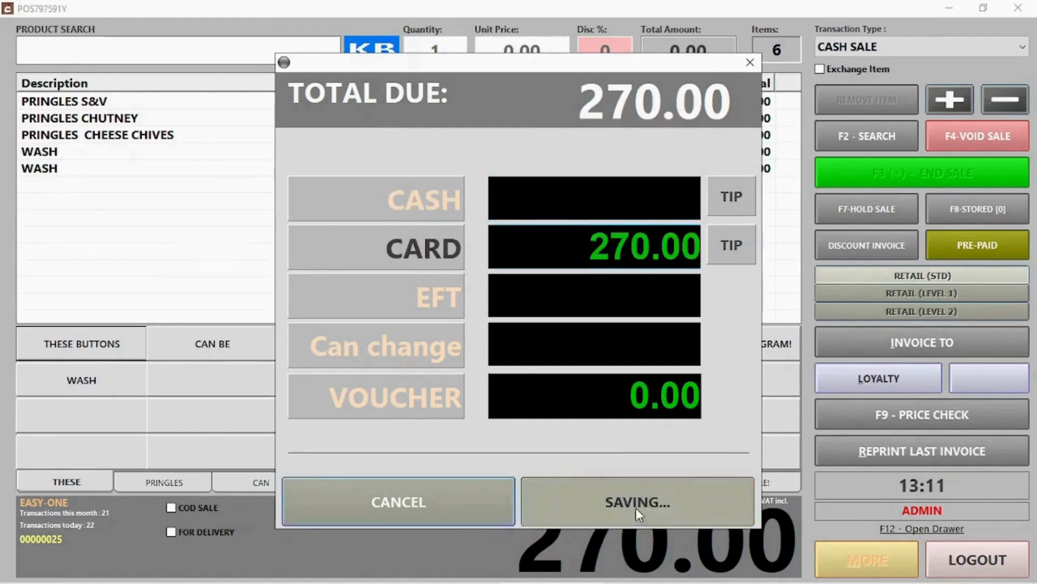
{"action": "left_click", "coordinate": [620, 390]}
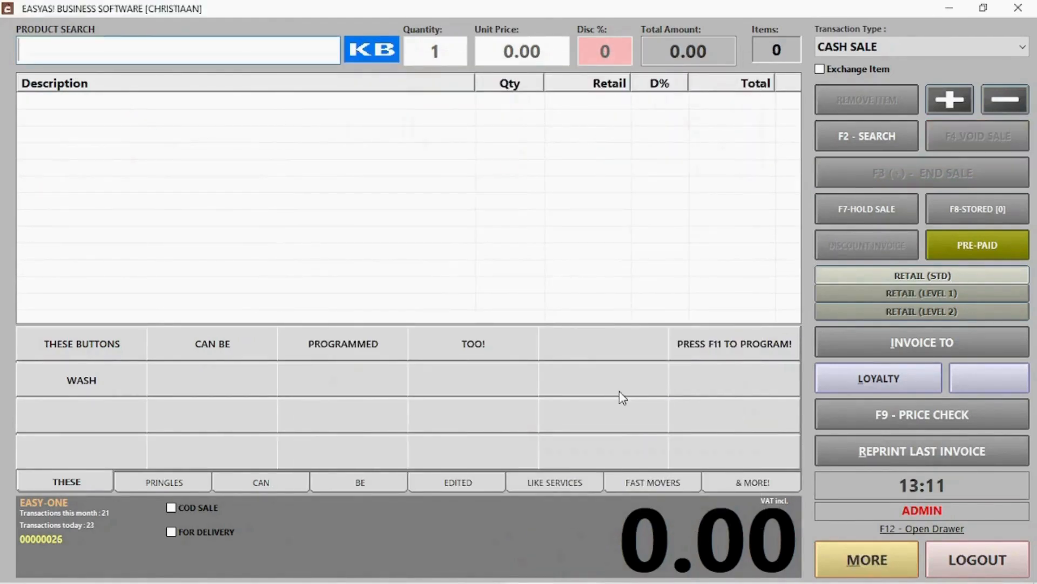
Review invoice 25 from the past invoices list, then return to the sale screen.
{"action": "left_click", "coordinate": [882, 574]}
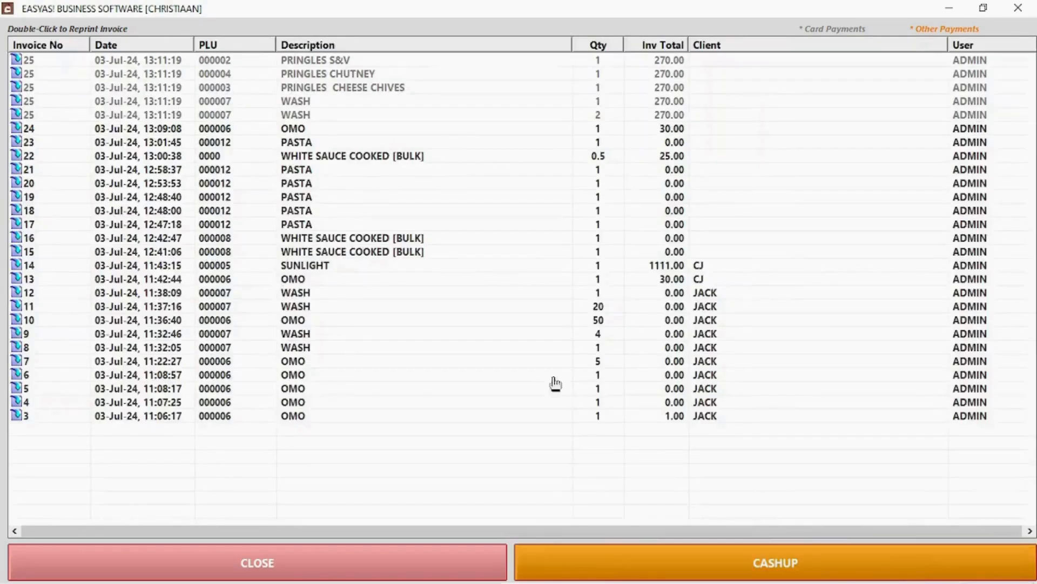
{"action": "double_click", "coordinate": [340, 60]}
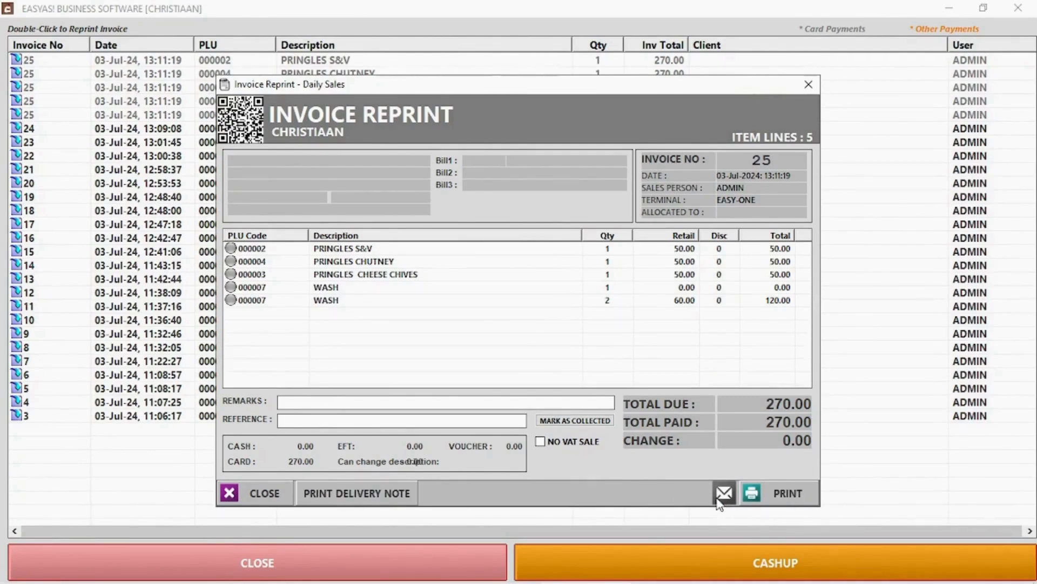
{"action": "left_click", "coordinate": [265, 492]}
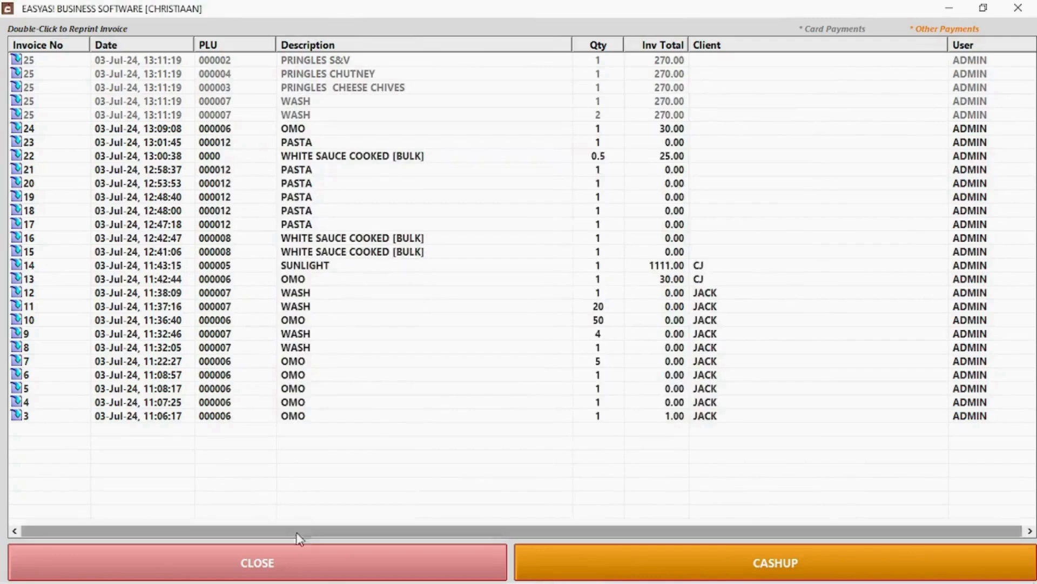
{"action": "left_click", "coordinate": [314, 562]}
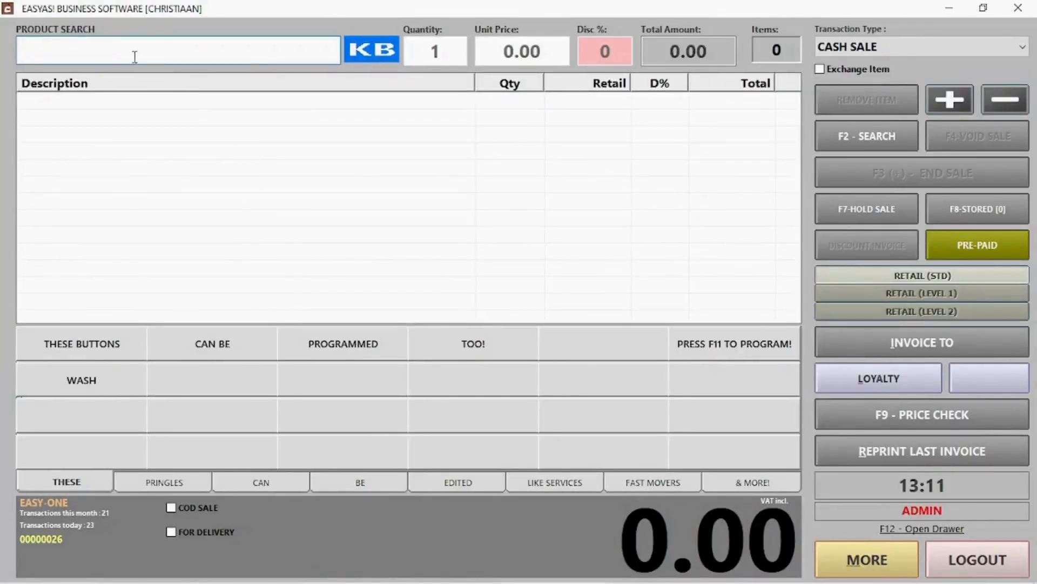
Mark the sale as cash on delivery and add one WASH priced at 50.
{"action": "left_click", "coordinate": [197, 509]}
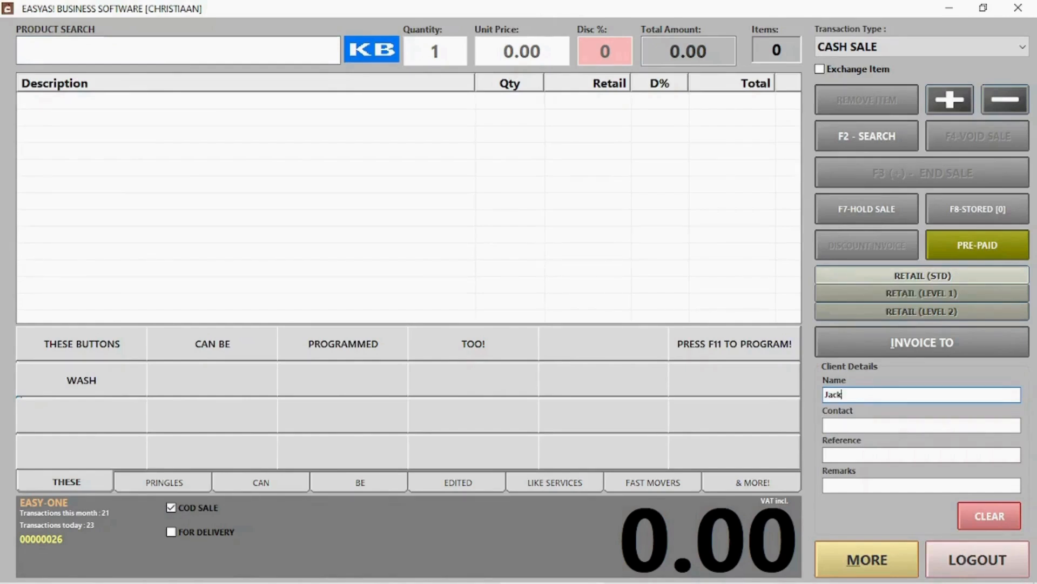
{"action": "key", "text": "Tab"}
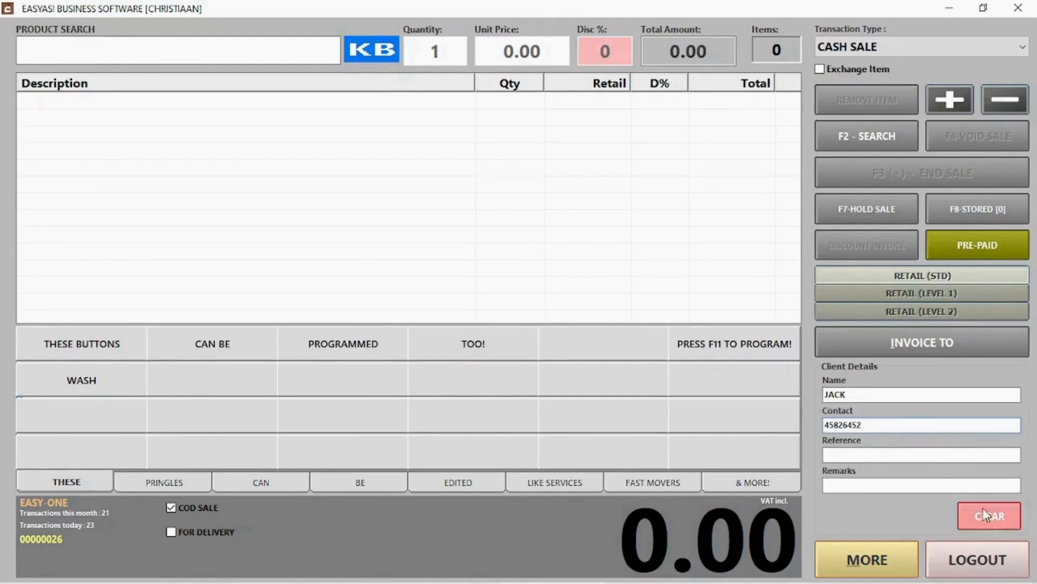
{"action": "left_click", "coordinate": [63, 384]}
{"action": "left_click", "coordinate": [618, 196]}
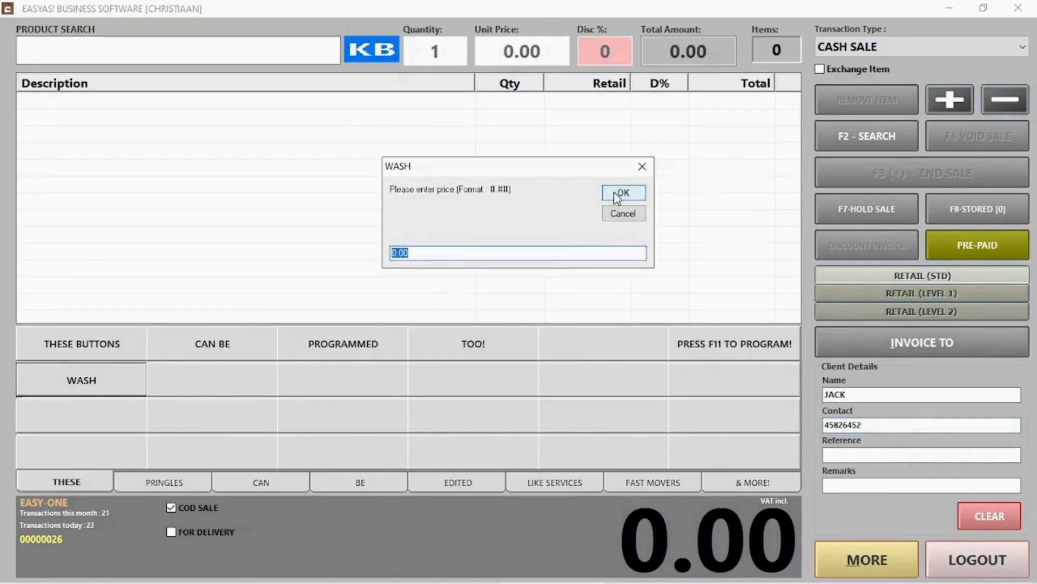
{"action": "type", "text": "50"}
{"action": "left_click", "coordinate": [618, 196]}
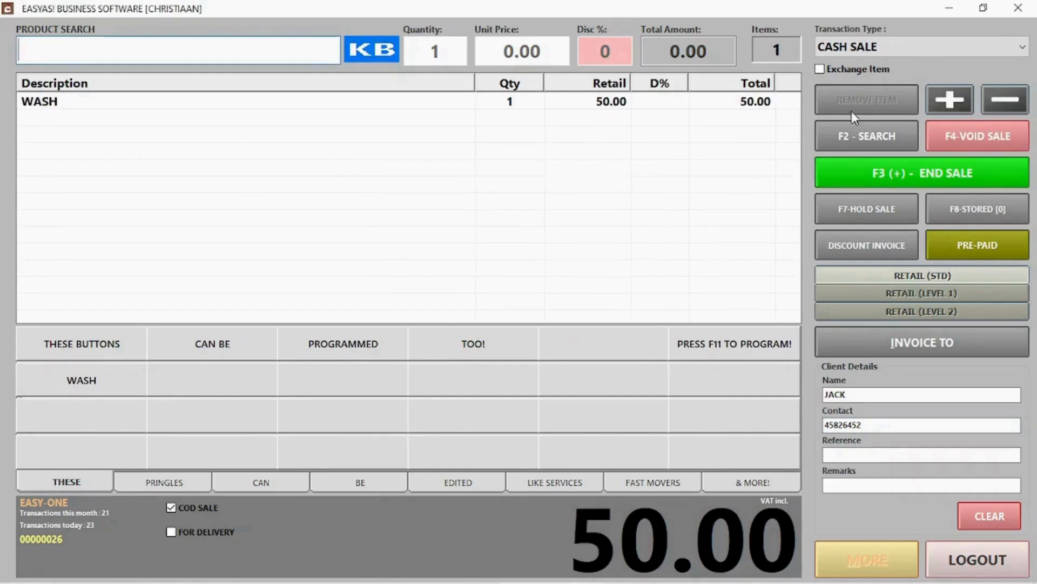
End the 50.00 COD sale, accept the payment, and begin the next transaction.
{"action": "left_click", "coordinate": [914, 179]}
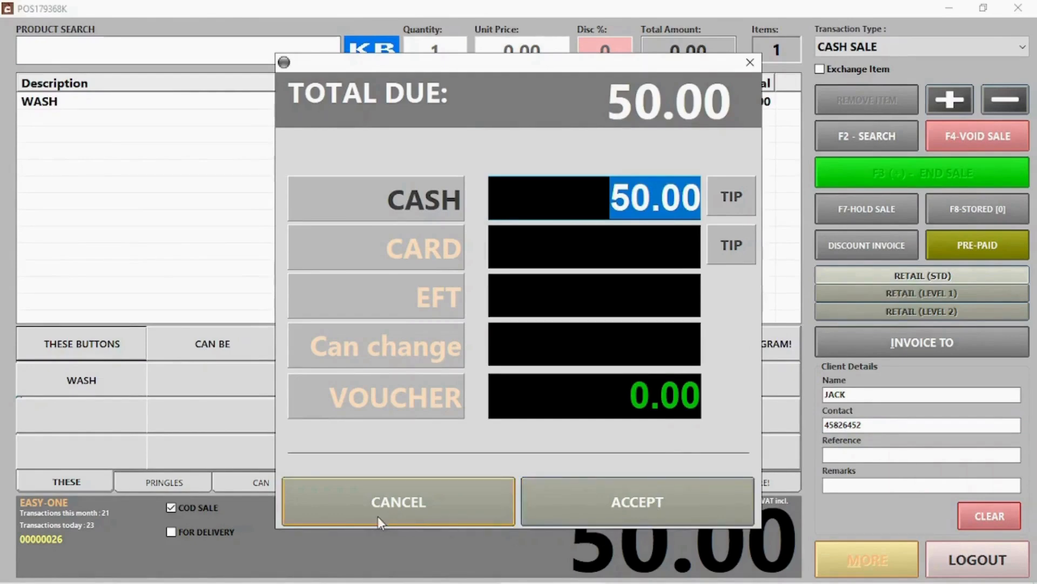
{"action": "left_click", "coordinate": [603, 501]}
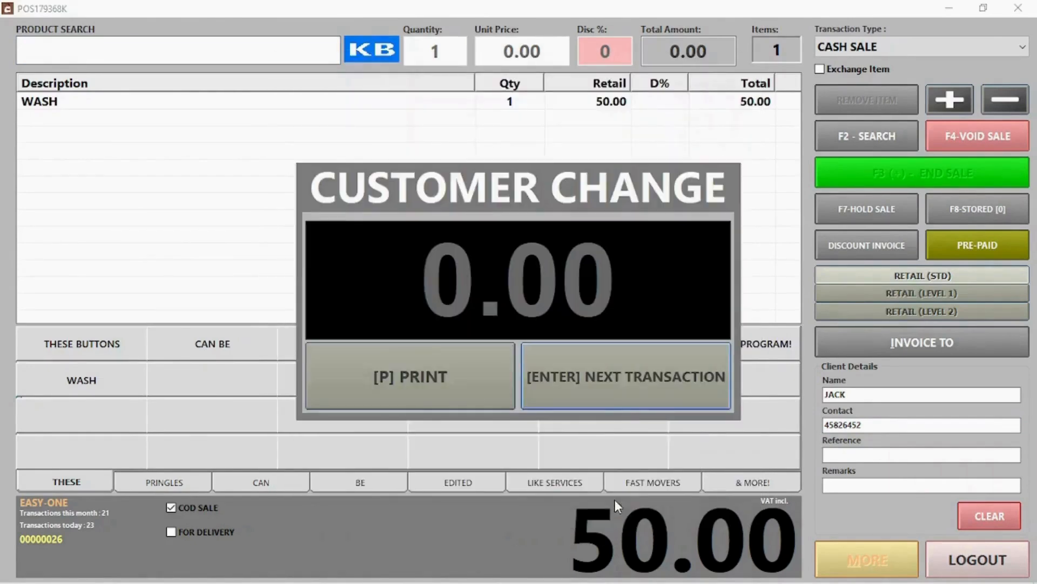
{"action": "left_click", "coordinate": [579, 392]}
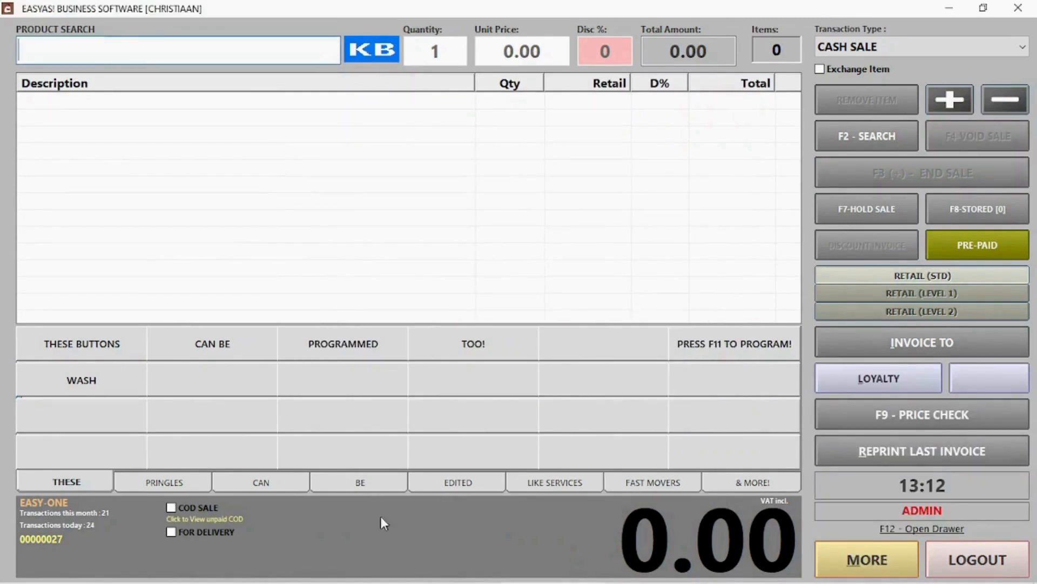
Open the unpaid COD sales list and select the 50.00 COD invoice.
{"action": "left_click", "coordinate": [199, 520]}
{"action": "left_click", "coordinate": [356, 170]}
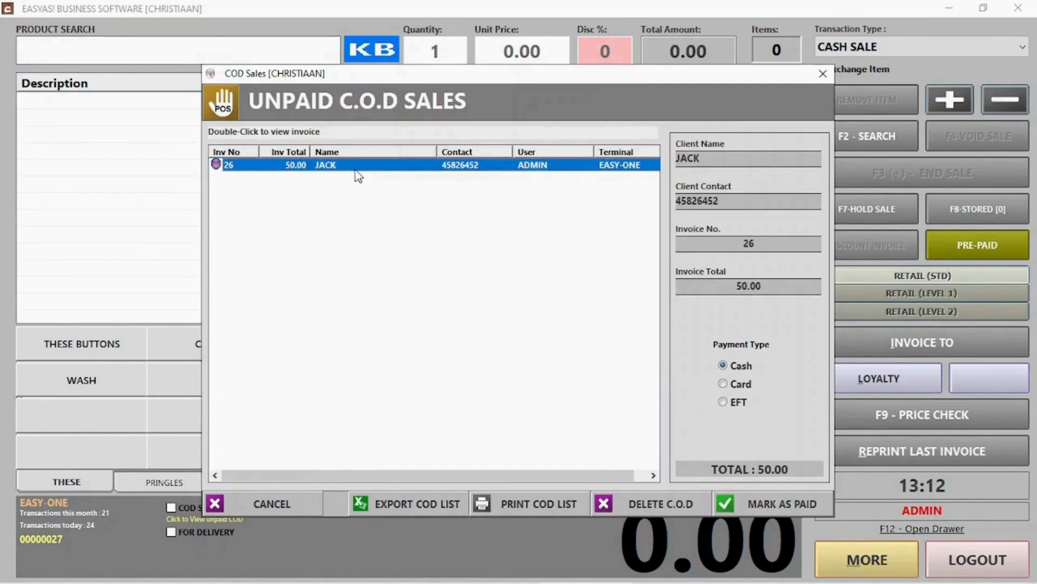
{"action": "left_click", "coordinate": [730, 384]}
{"action": "left_click", "coordinate": [733, 402]}
{"action": "left_click", "coordinate": [728, 385]}
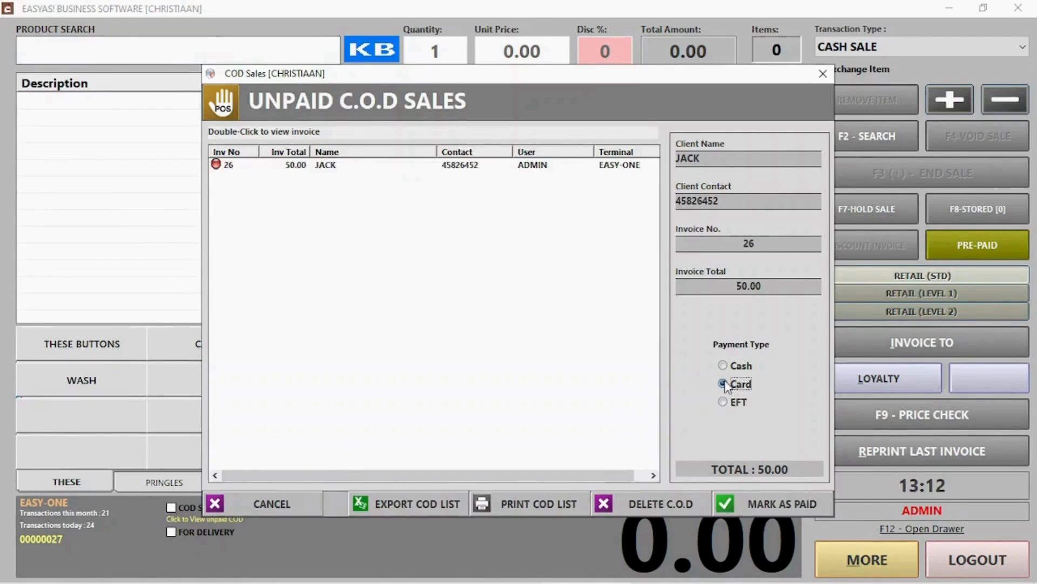
{"action": "left_click", "coordinate": [435, 164]}
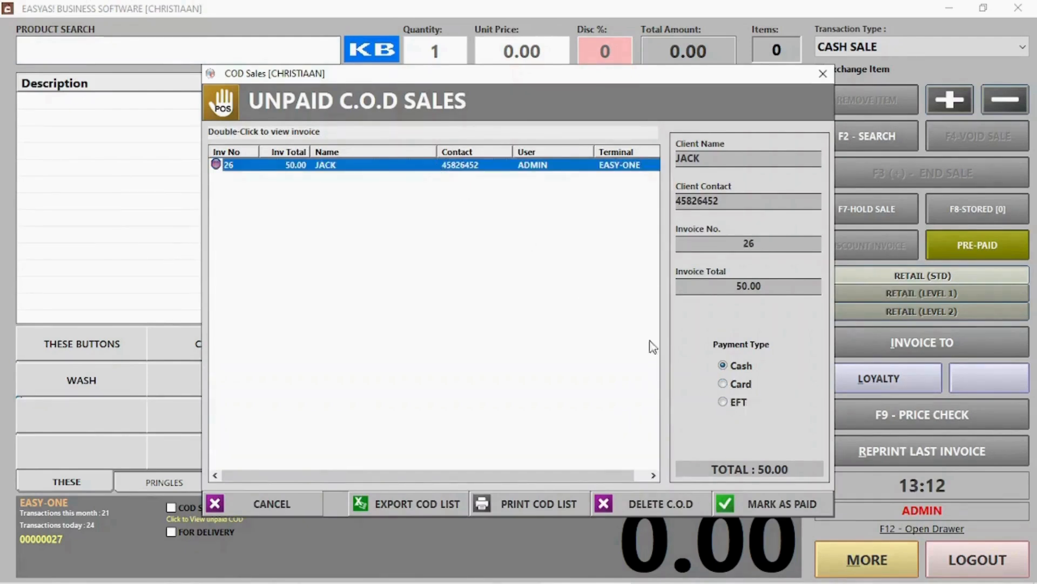
Mark the COD invoice as paid, keep it in today's sales, and acknowledge none remain.
{"action": "left_click", "coordinate": [756, 501]}
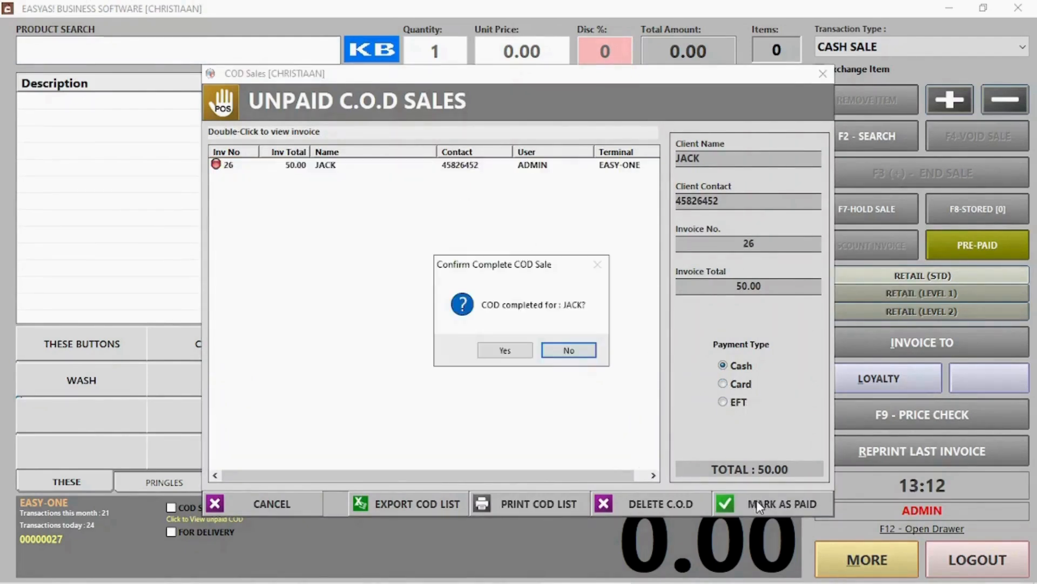
{"action": "left_click", "coordinate": [508, 351]}
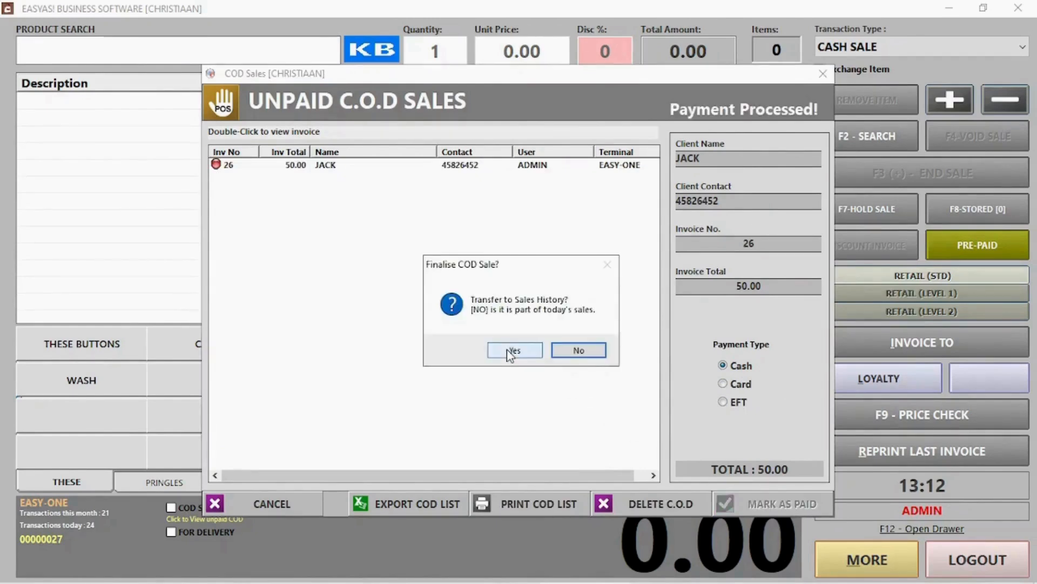
{"action": "left_click", "coordinate": [572, 352]}
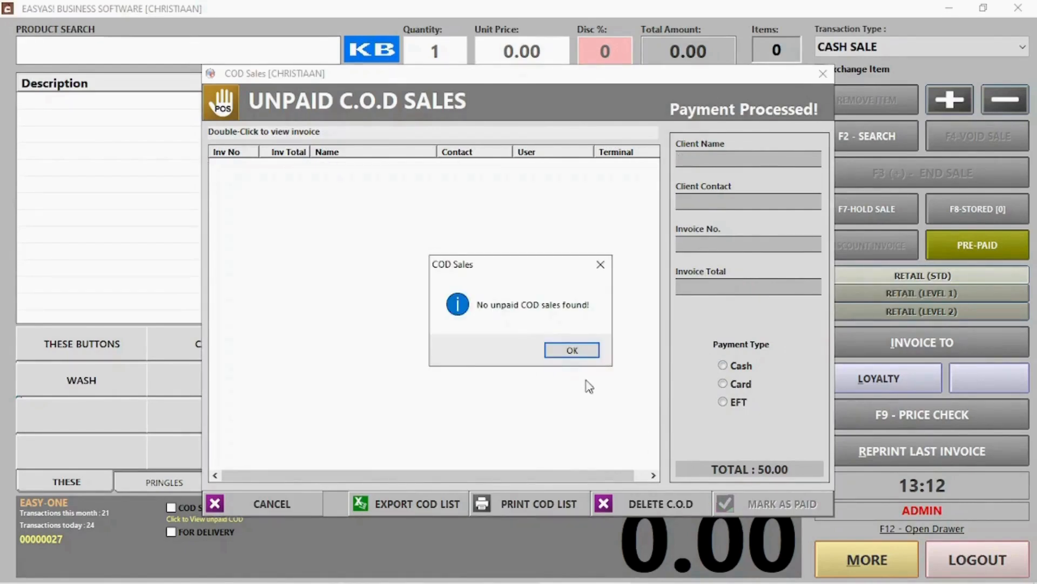
{"action": "left_click", "coordinate": [568, 355]}
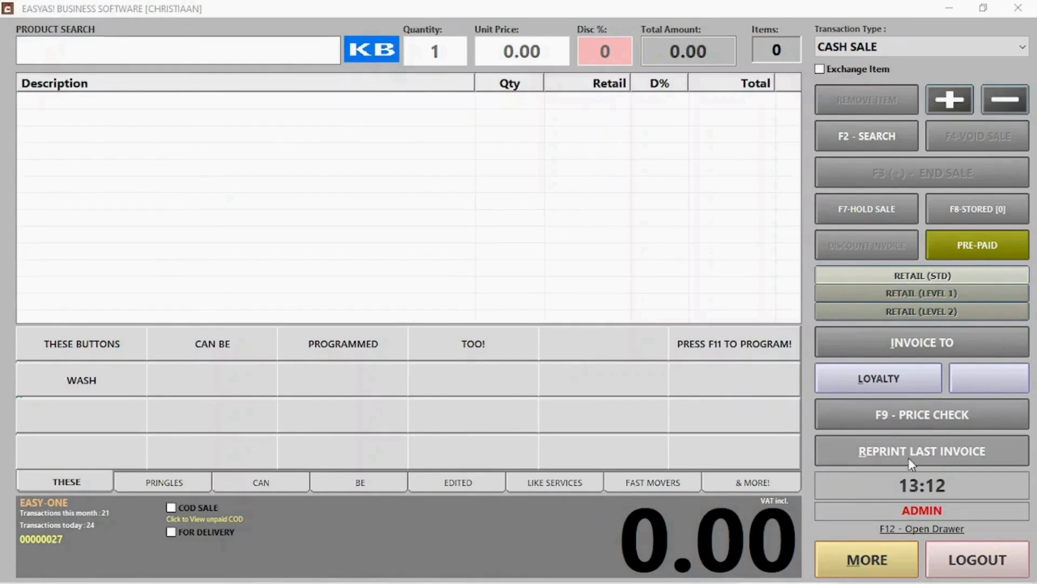
Look up the saved loyalty client and attach them to the current sale.
{"action": "left_click", "coordinate": [896, 344]}
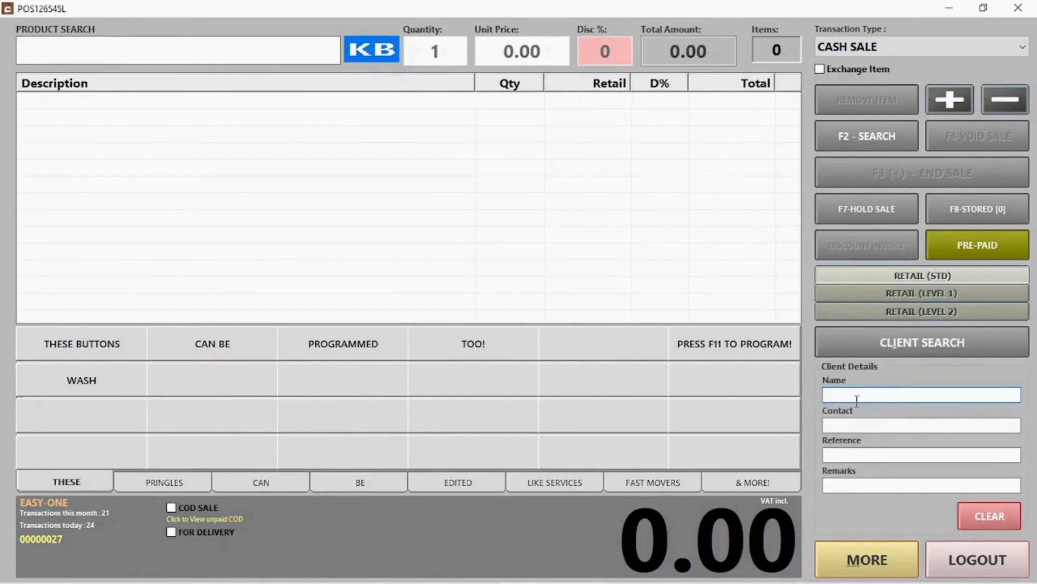
{"action": "left_click", "coordinate": [905, 333]}
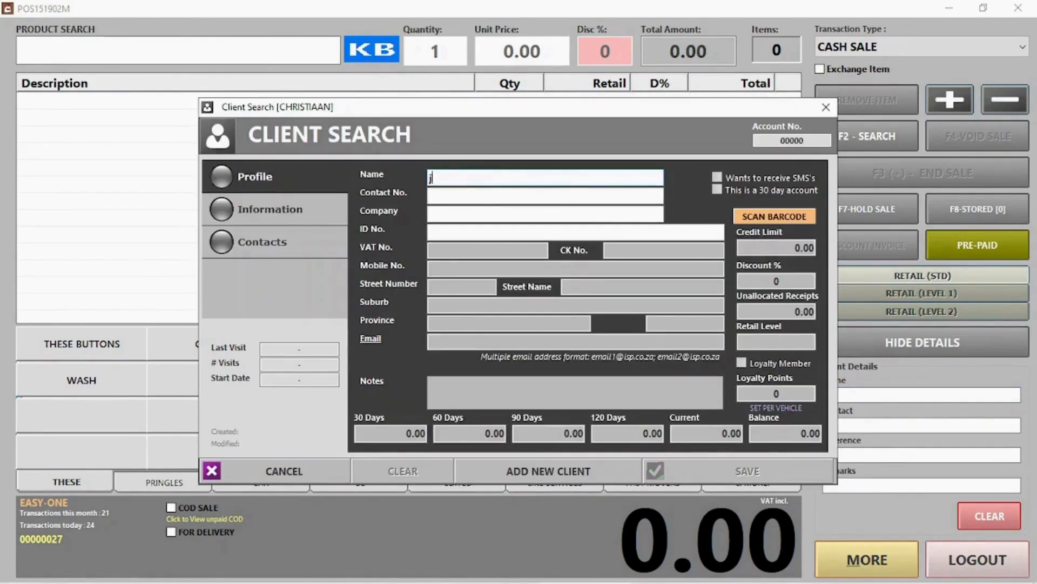
{"action": "left_click", "coordinate": [467, 258]}
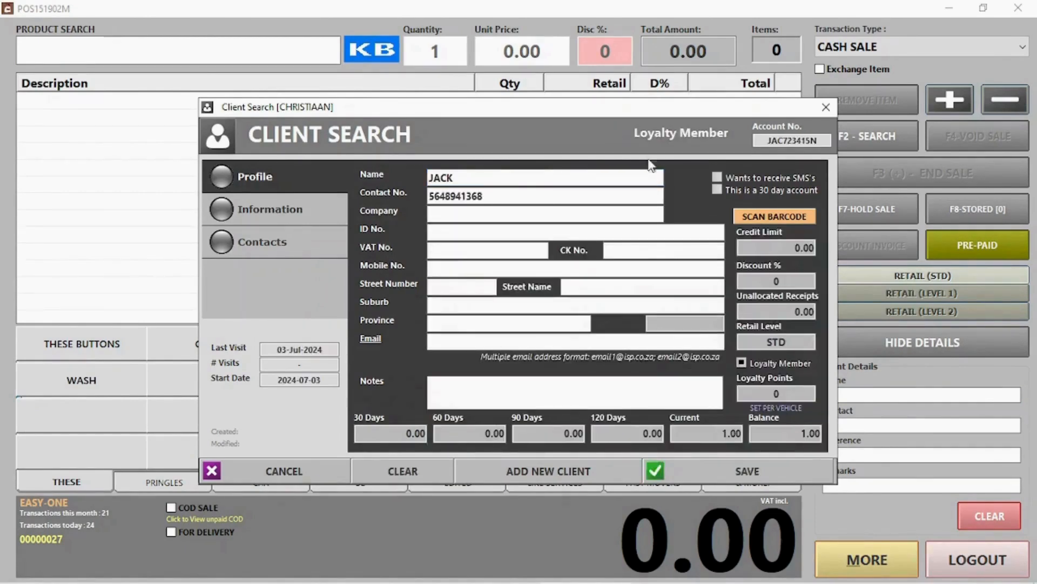
{"action": "left_click", "coordinate": [748, 471]}
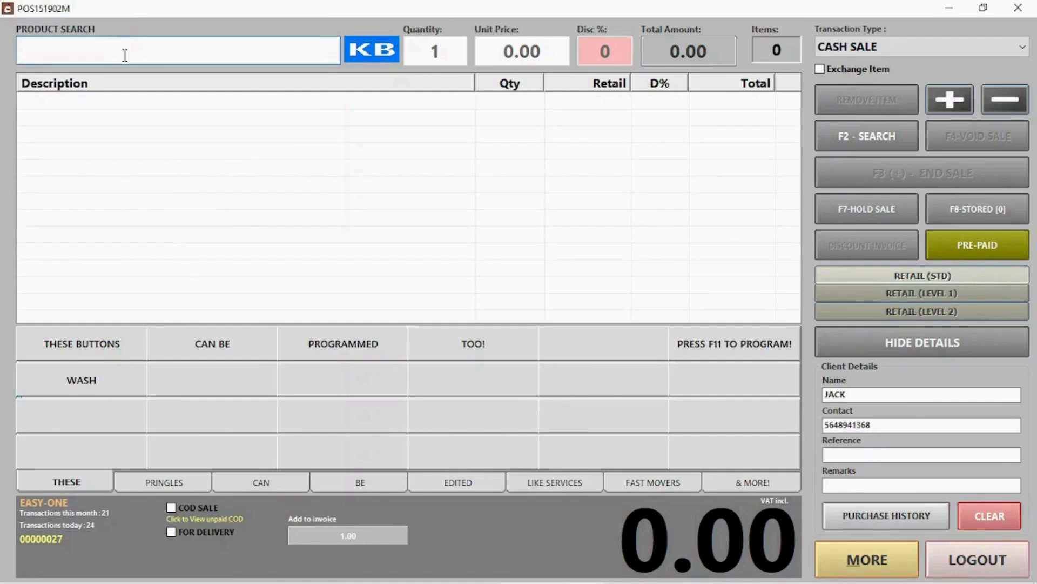
Add PRINGLES CHUTNEY and complete the 50.00 sale paid by card.
{"action": "type", "text": "pr"}
{"action": "left_click", "coordinate": [110, 135]}
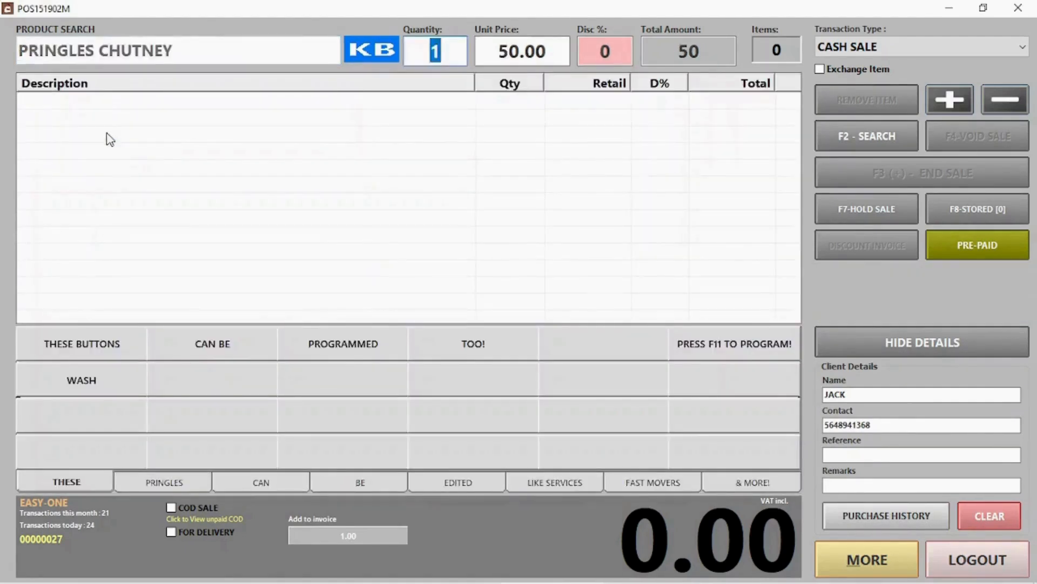
{"action": "key", "text": "Return"}
{"action": "key", "text": "F3"}
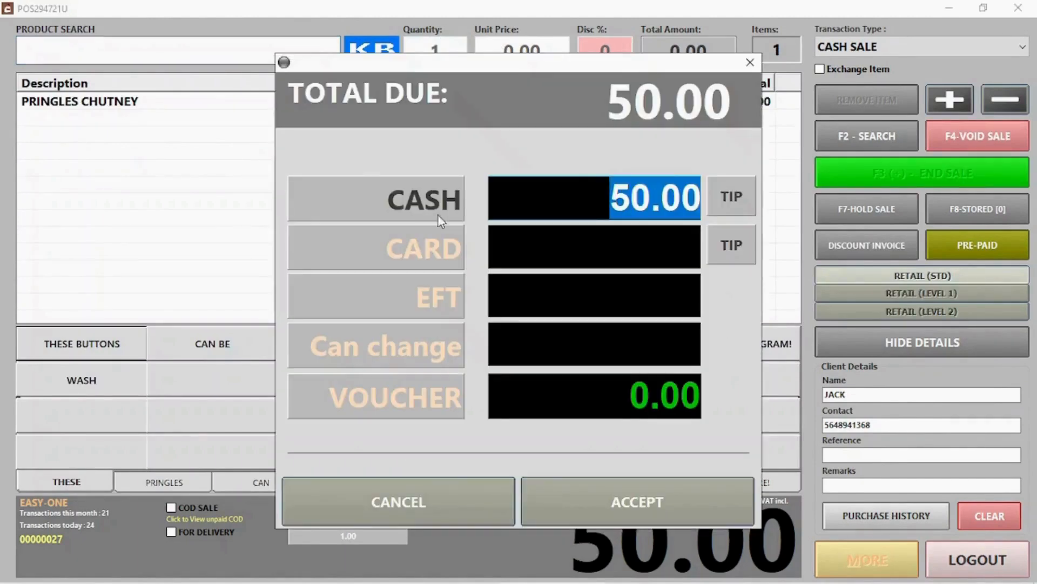
{"action": "left_click", "coordinate": [432, 243]}
{"action": "left_click", "coordinate": [656, 501]}
{"action": "key", "text": "Return"}
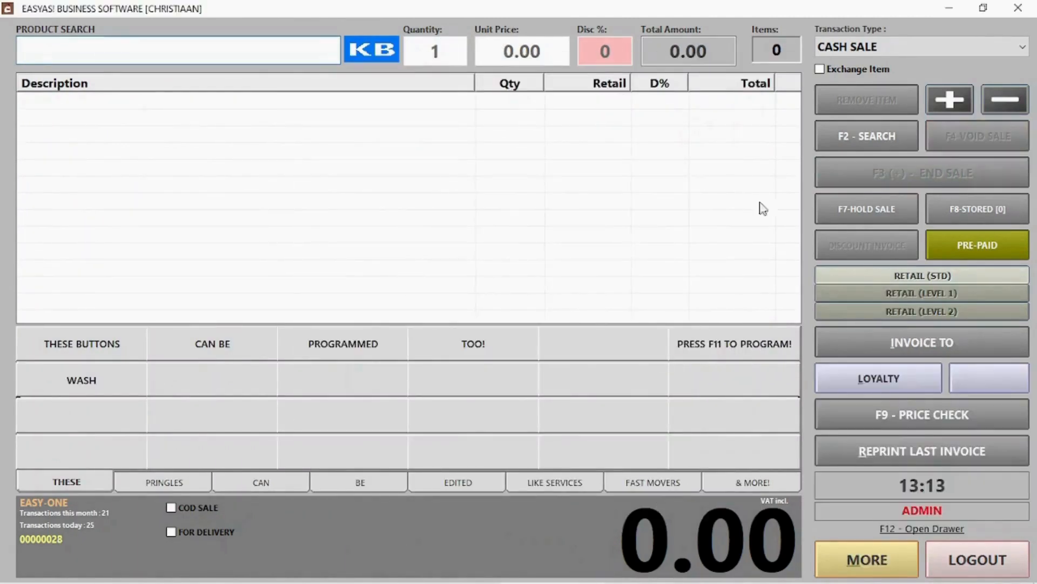
{"action": "left_click", "coordinate": [841, 49]}
{"action": "left_click", "coordinate": [851, 80]}
{"action": "left_click", "coordinate": [907, 49]}
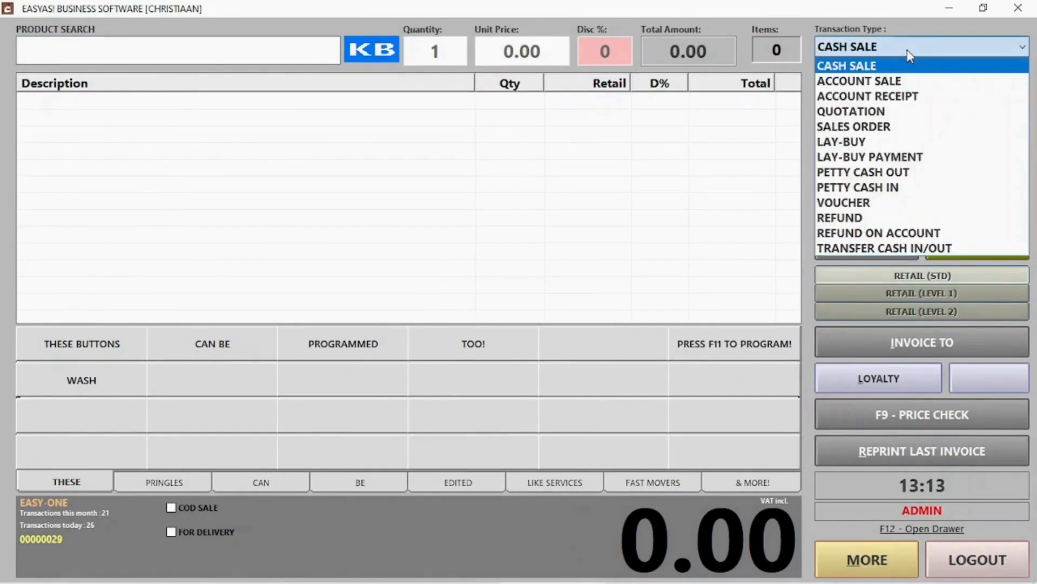
{"action": "left_click", "coordinate": [897, 80]}
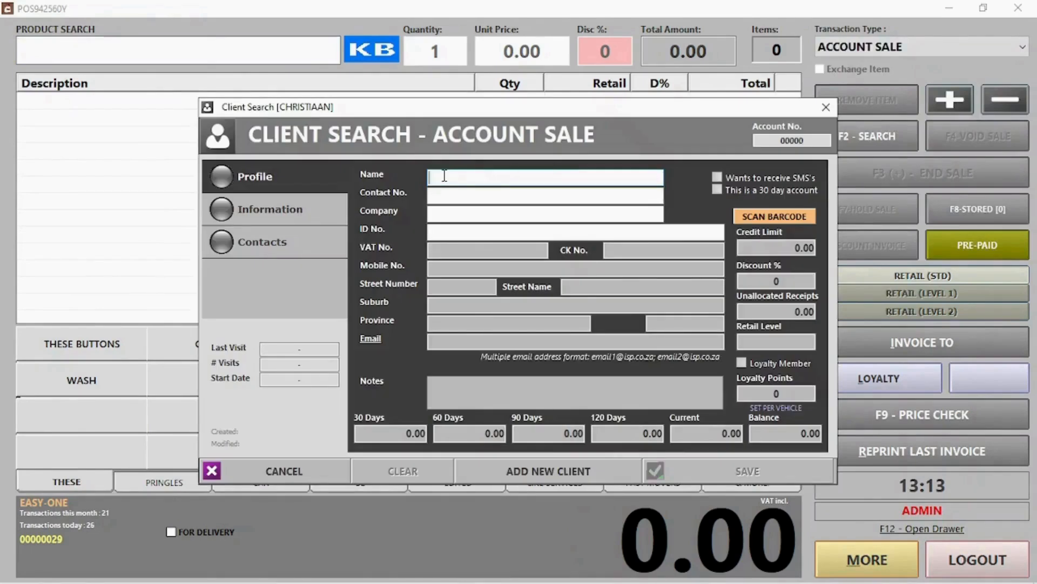
{"action": "type", "text": "jack"}
{"action": "key", "text": "Return"}
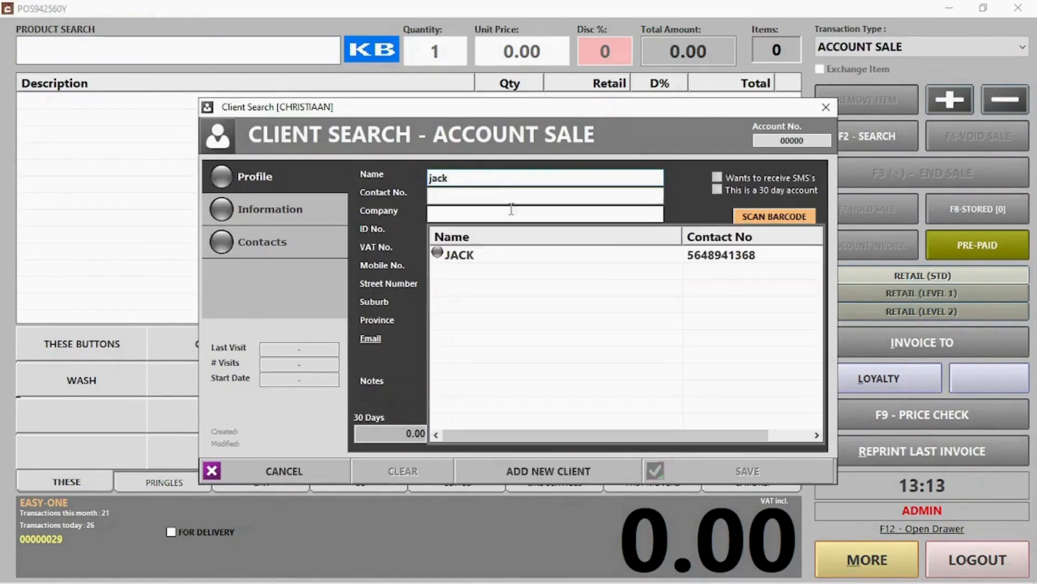
{"action": "double_click", "coordinate": [737, 252]}
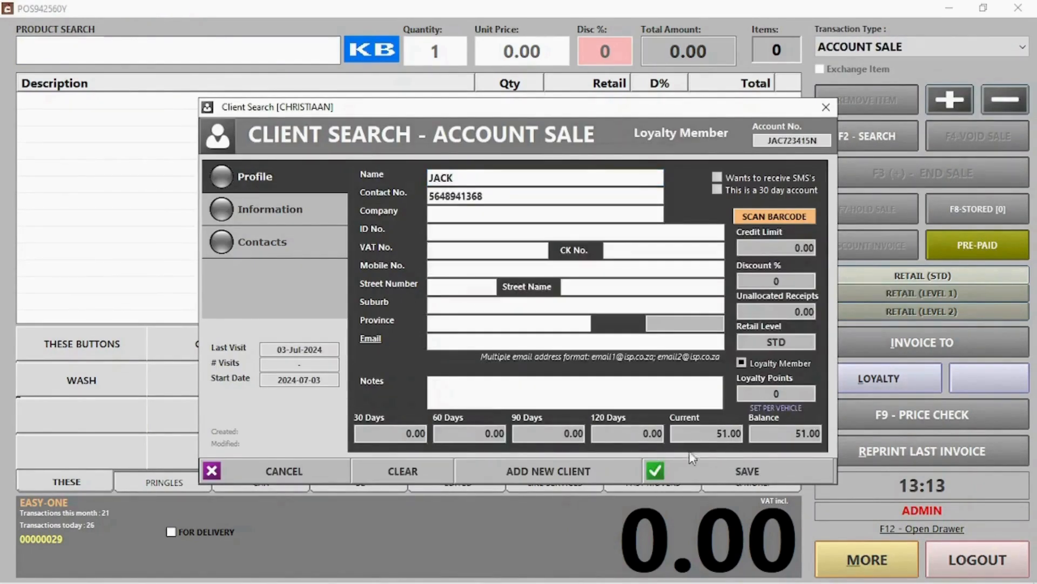
{"action": "left_click", "coordinate": [336, 468]}
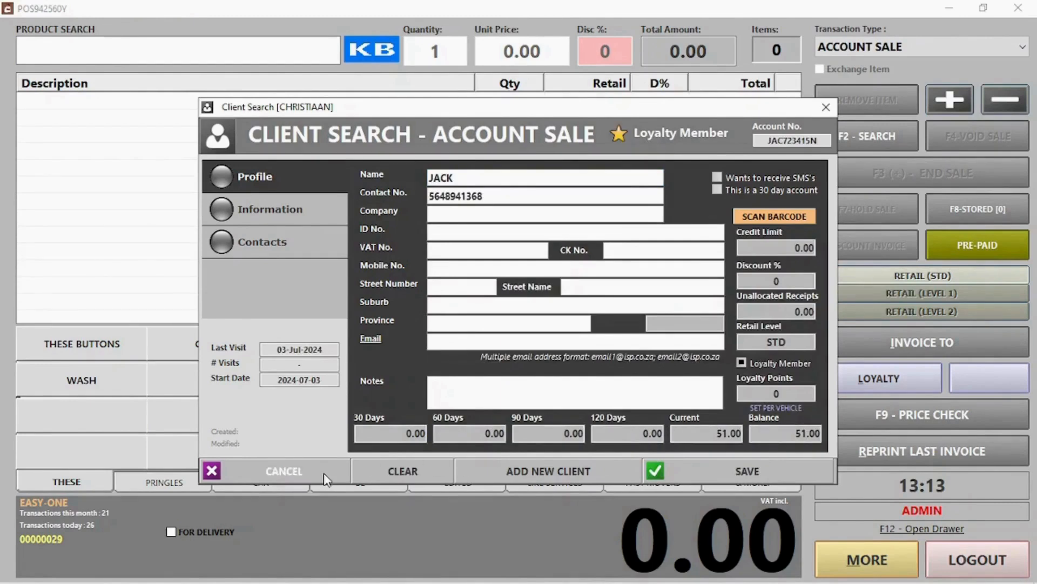
{"action": "left_click", "coordinate": [902, 44]}
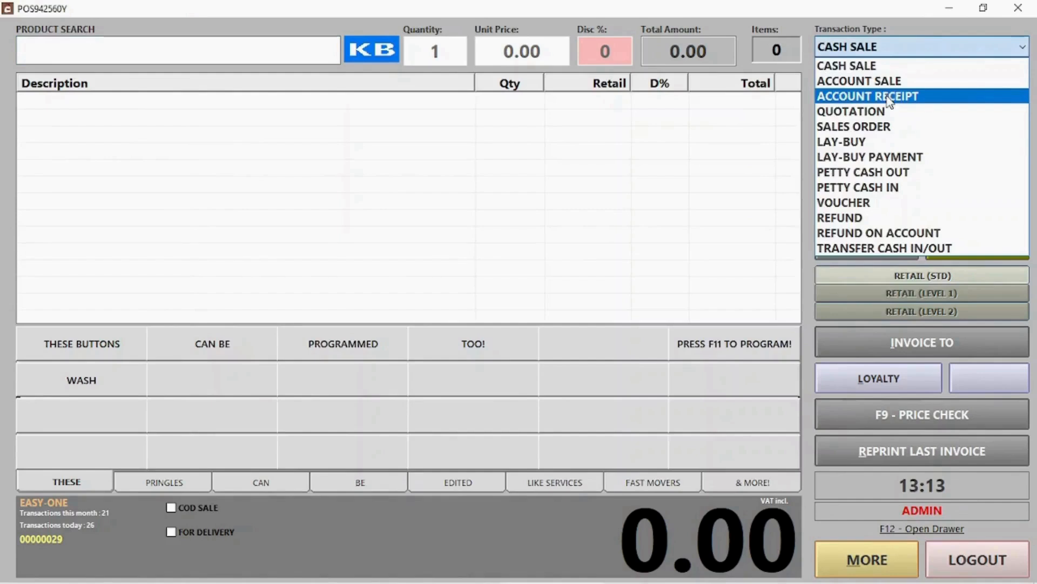
Switch to an account receipt and load the client's account record.
{"action": "left_click", "coordinate": [886, 95]}
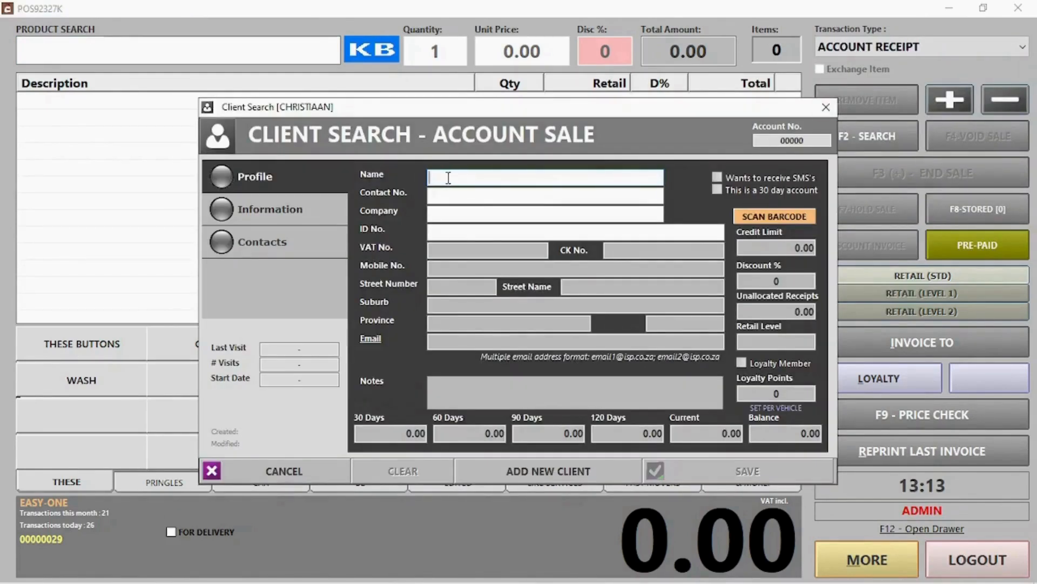
{"action": "key", "text": "Return"}
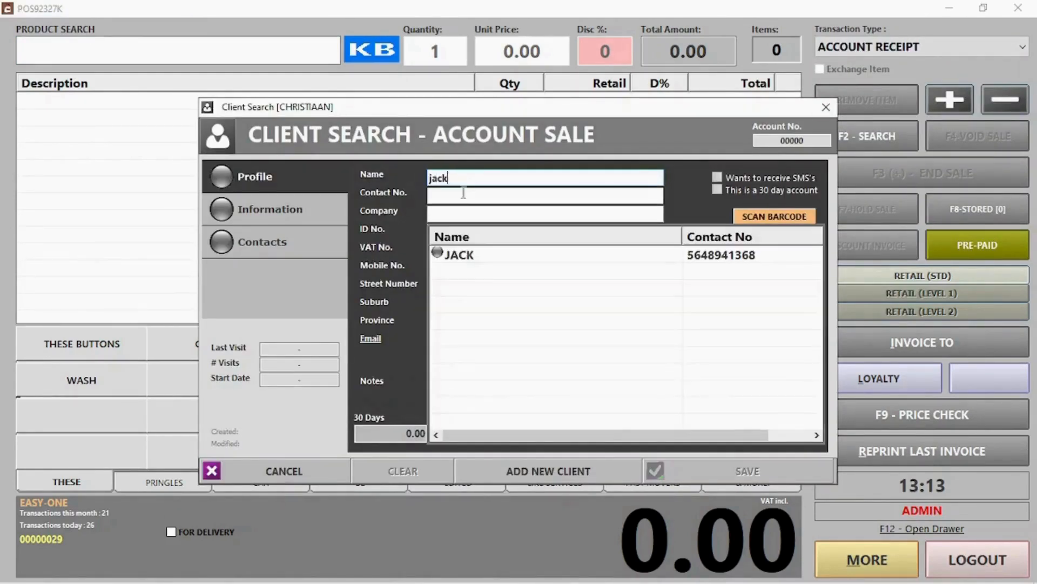
{"action": "double_click", "coordinate": [473, 253]}
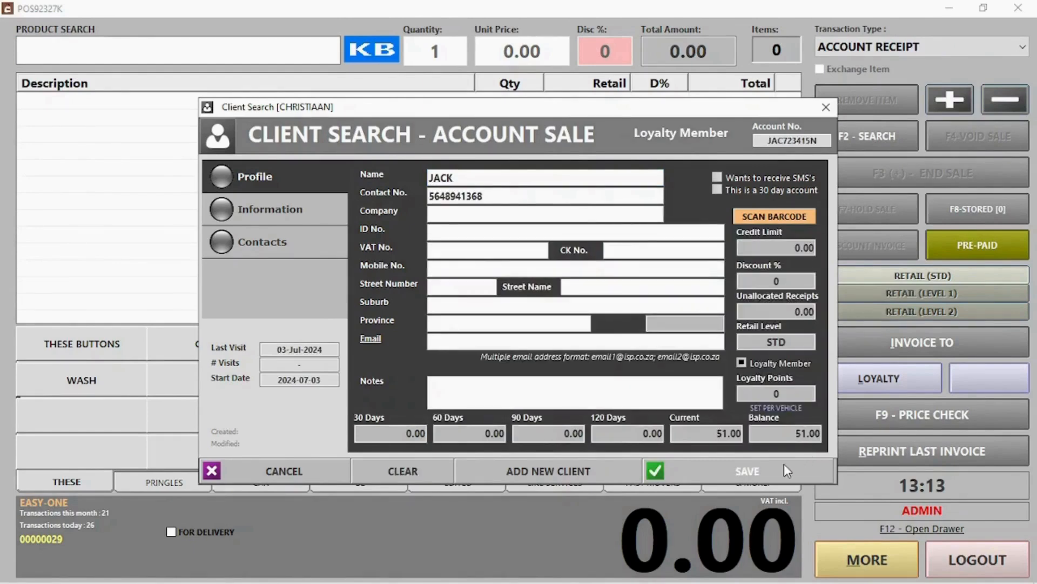
{"action": "left_click", "coordinate": [783, 464]}
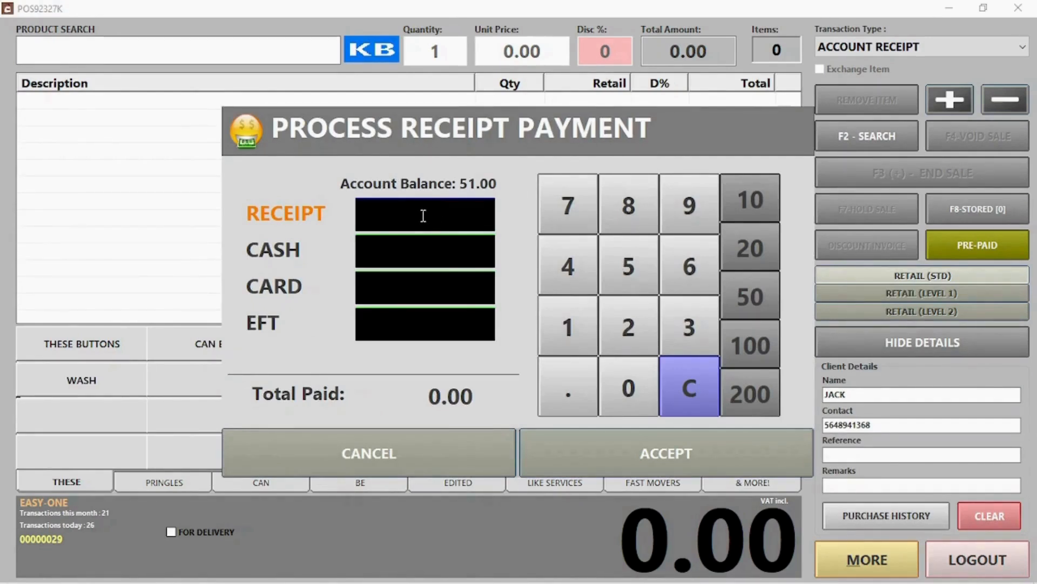
Receive 51.00 on account, split as 31.00 cash and 20.00 card, then move on.
{"action": "type", "text": "51"}
{"action": "left_click", "coordinate": [418, 244]}
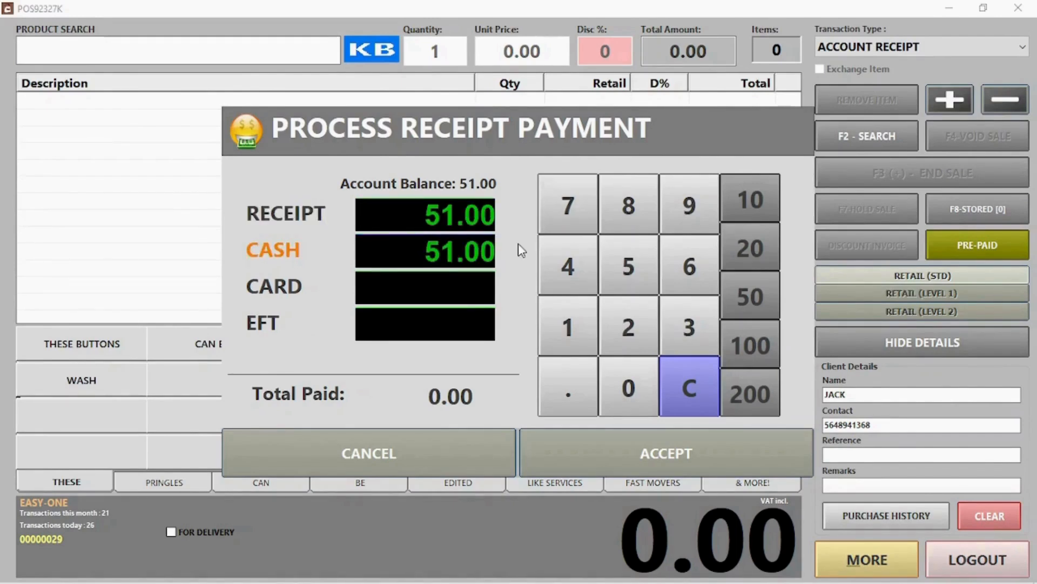
{"action": "left_click", "coordinate": [442, 251]}
{"action": "key", "text": "BackSpace"}
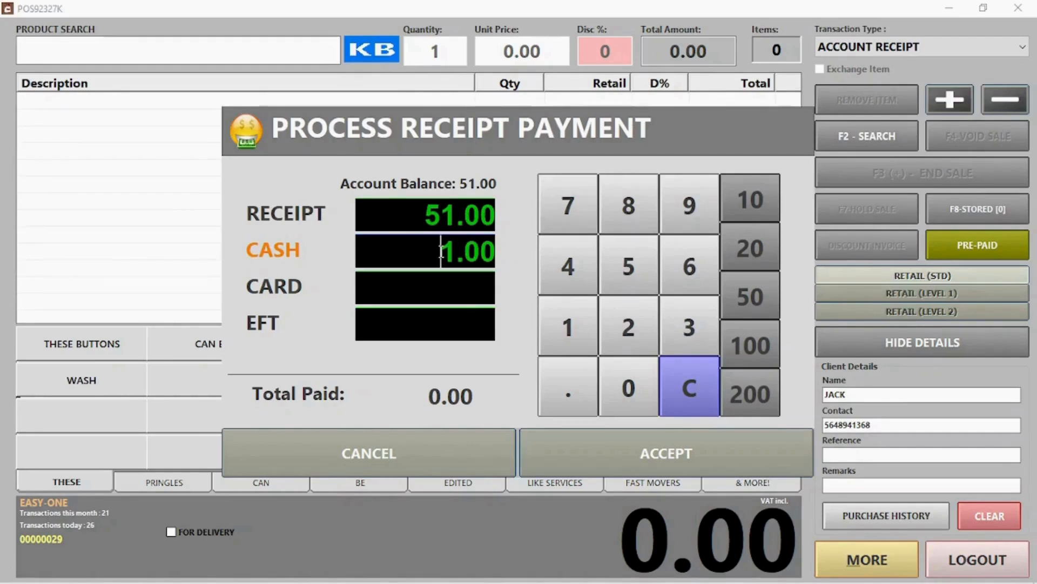
{"action": "type", "text": "3"}
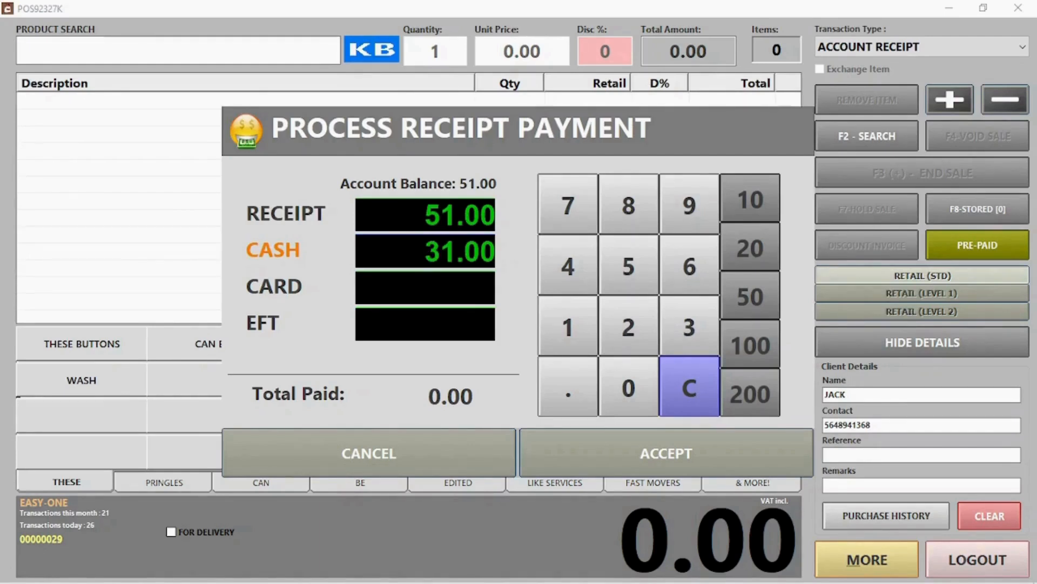
{"action": "left_click", "coordinate": [423, 276]}
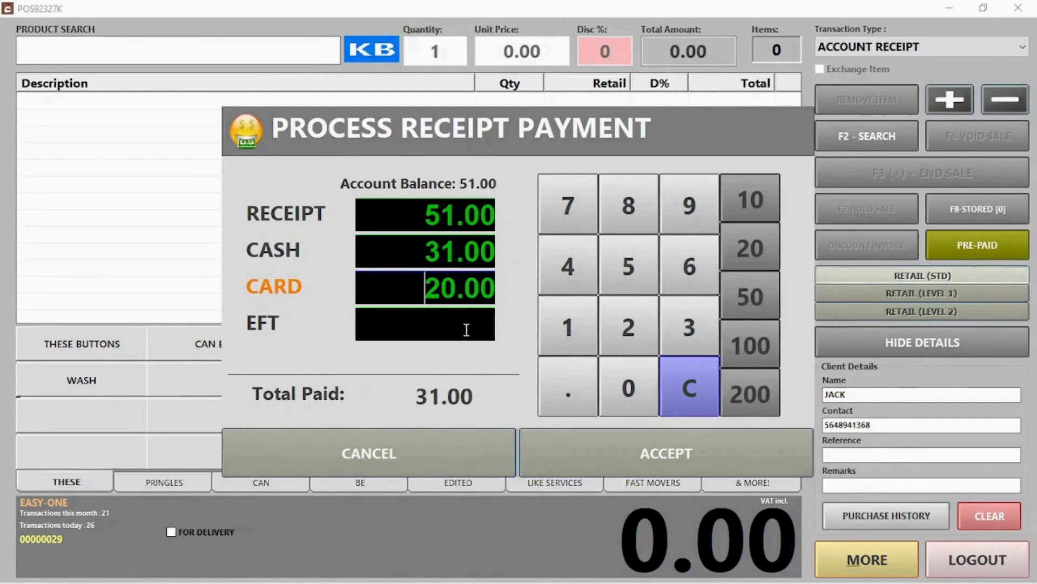
{"action": "left_click", "coordinate": [641, 456]}
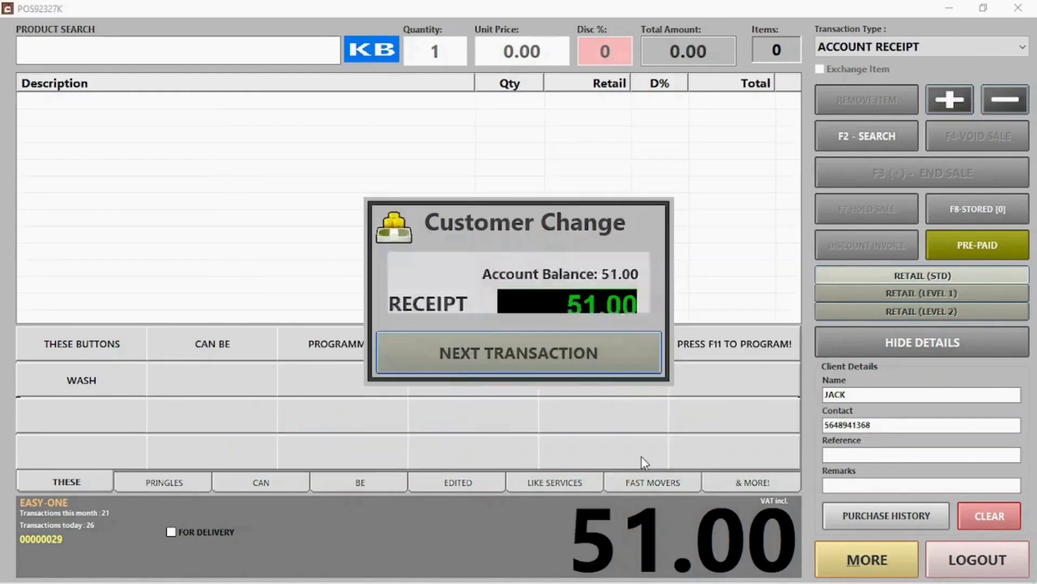
{"action": "left_click", "coordinate": [567, 357]}
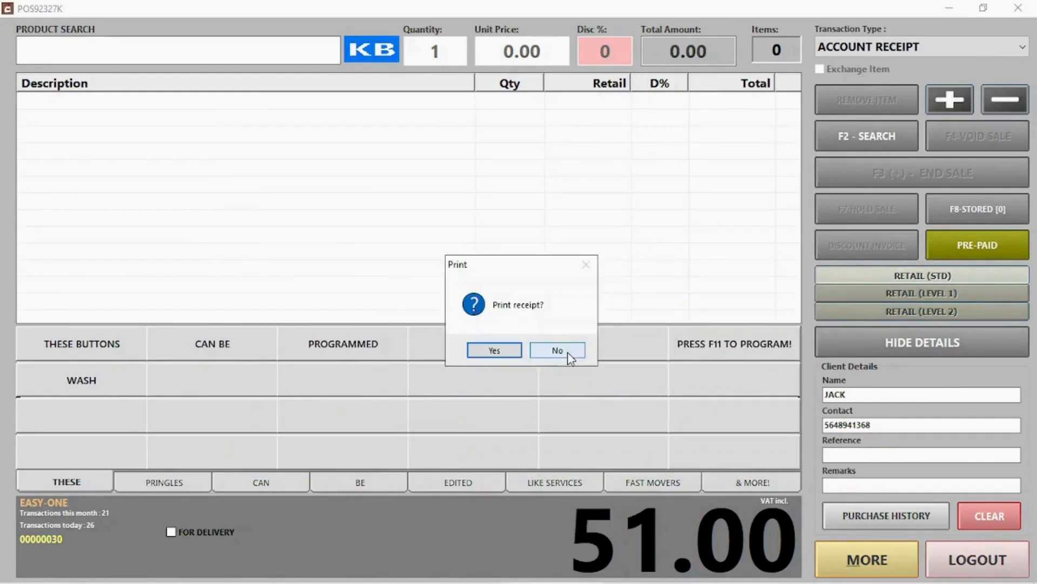
{"action": "left_click", "coordinate": [567, 357]}
Start a quotation for a walk-in client, entering their phone number and name.
{"action": "left_click", "coordinate": [876, 47]}
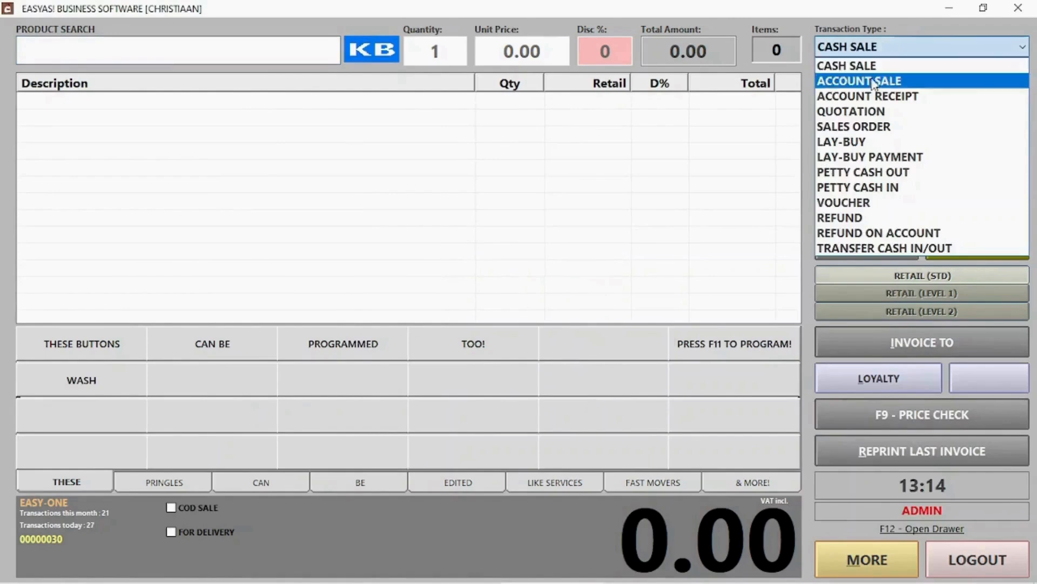
{"action": "left_click", "coordinate": [851, 111]}
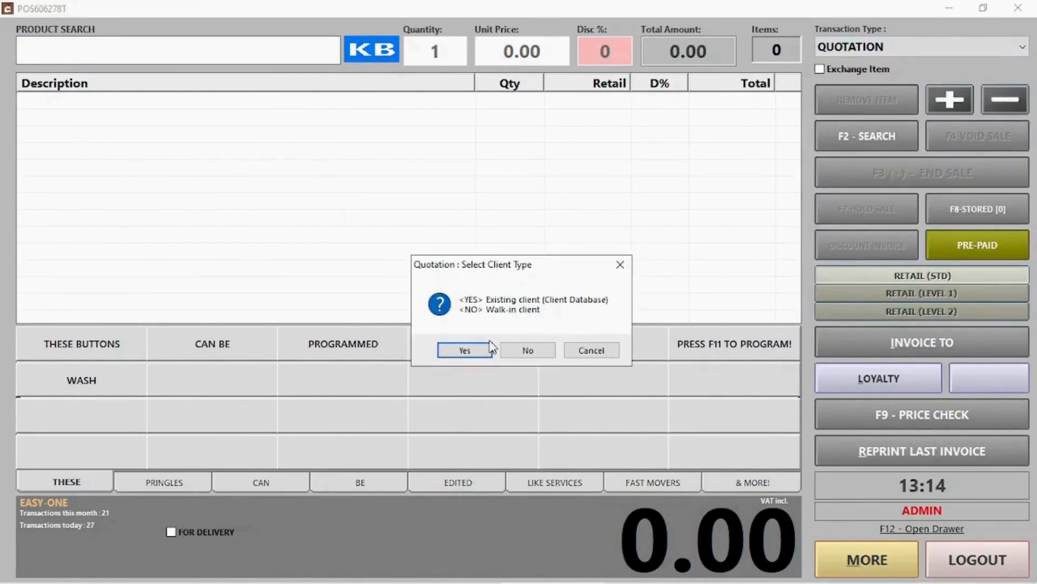
{"action": "left_click", "coordinate": [524, 352]}
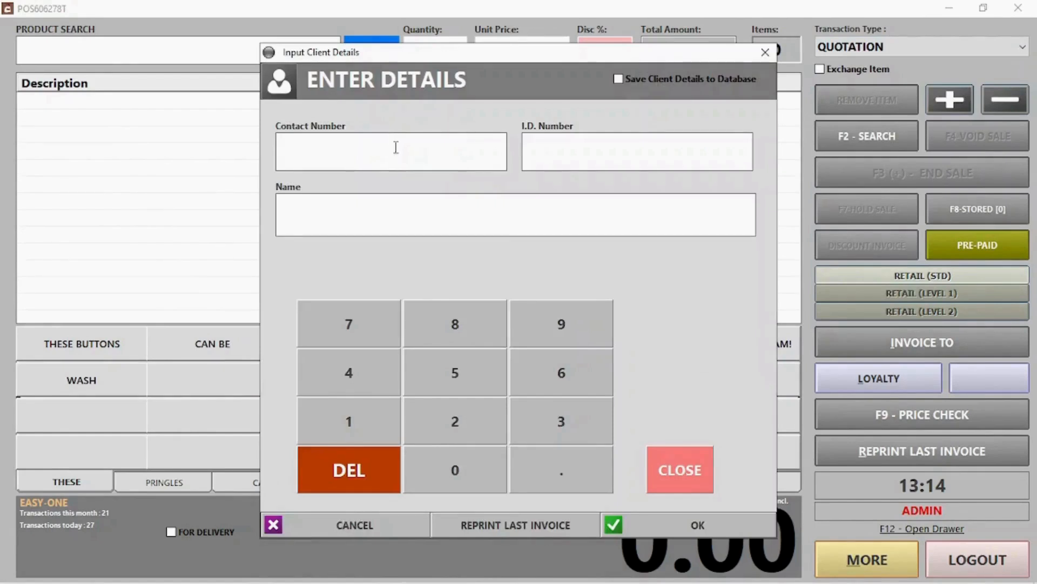
{"action": "type", "text": "421566326"}
{"action": "left_click", "coordinate": [355, 226]}
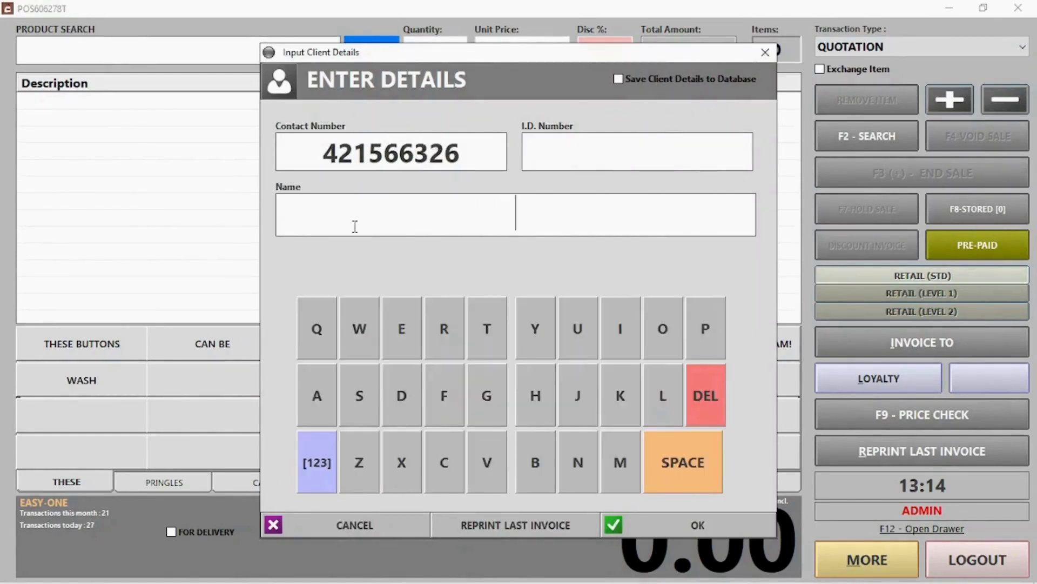
{"action": "type", "text": "Jill"}
{"action": "left_click", "coordinate": [698, 524]}
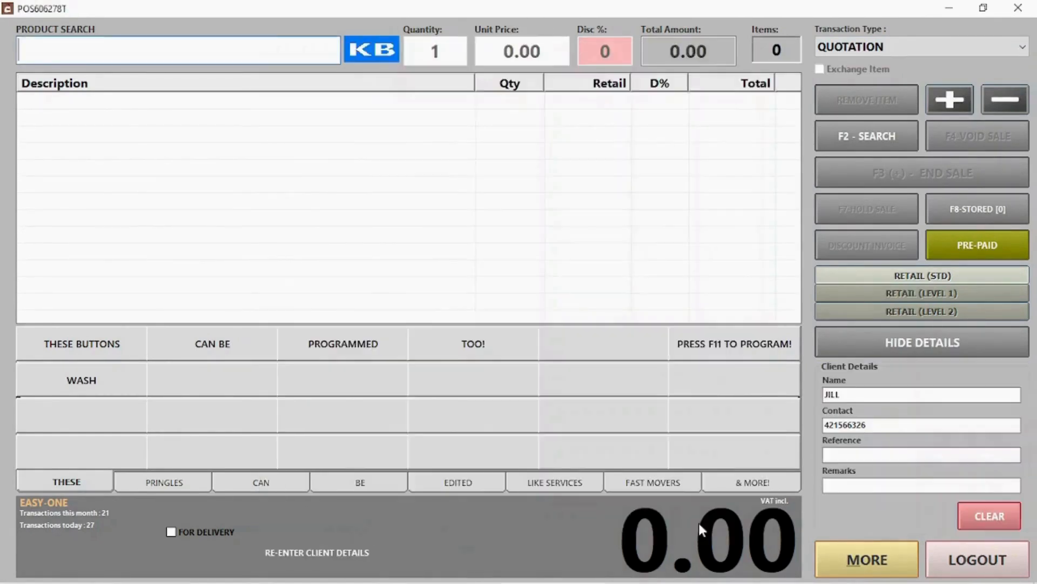
Add PRINGLES CHEESE CHIVES, PRINGLES CHUTNEY and PRINGLES S&V, then finish the quotation.
{"action": "left_click", "coordinate": [164, 482]}
{"action": "left_click", "coordinate": [56, 343]}
{"action": "left_click", "coordinate": [212, 344]}
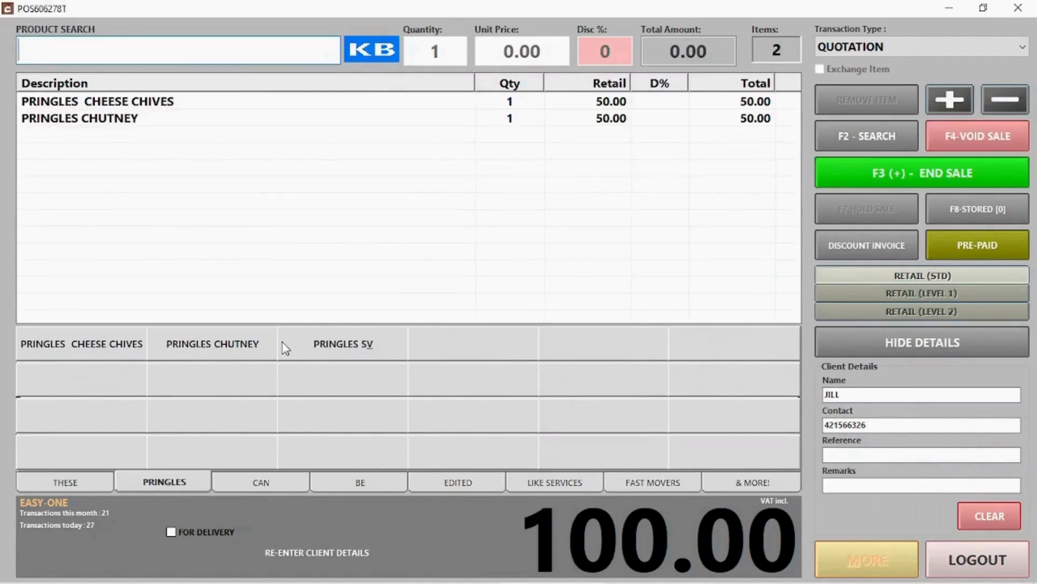
{"action": "left_click", "coordinate": [283, 344]}
{"action": "left_click", "coordinate": [1026, 173]}
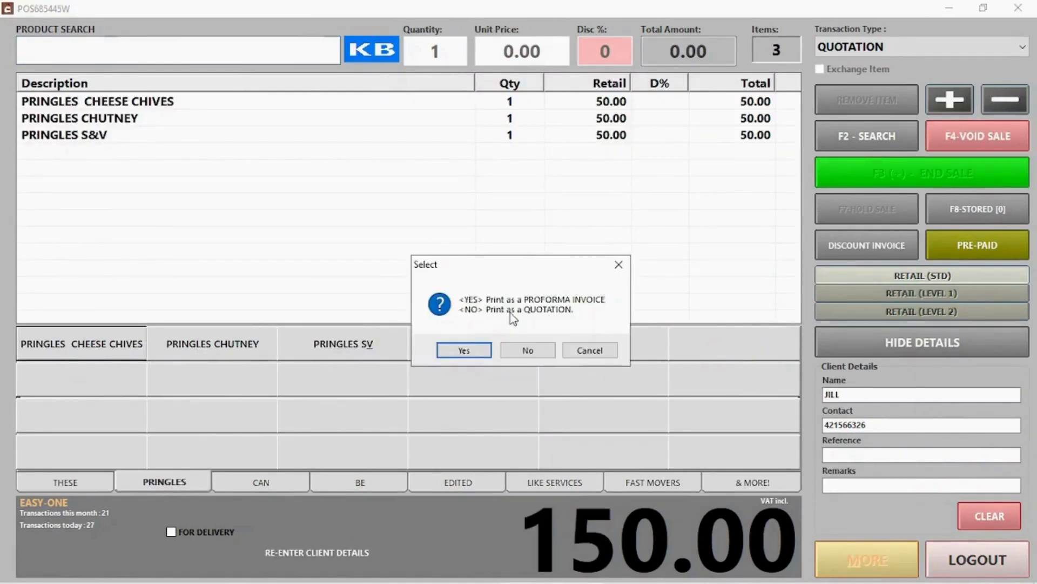
Issue it as a quotation rather than proforma, skip printing, and email it.
{"action": "left_click", "coordinate": [523, 348]}
{"action": "left_click", "coordinate": [584, 505]}
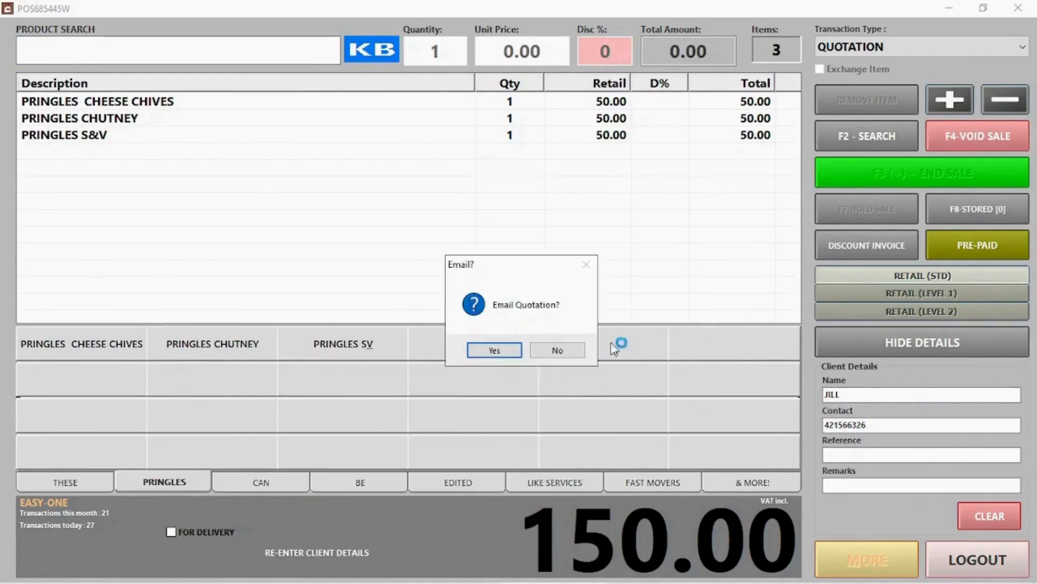
{"action": "left_click", "coordinate": [500, 349]}
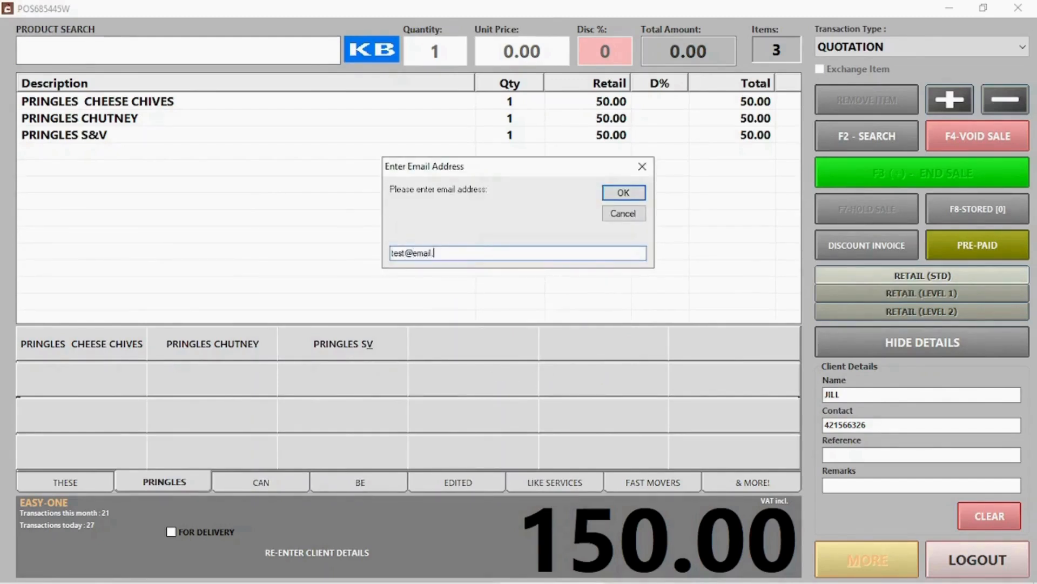
{"action": "left_click", "coordinate": [623, 193]}
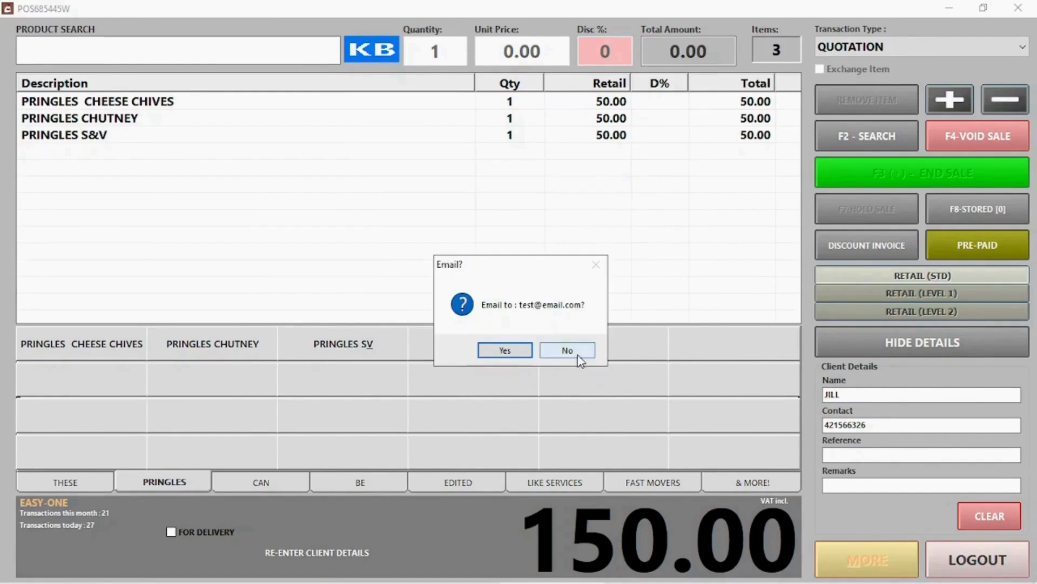
{"action": "left_click", "coordinate": [501, 353]}
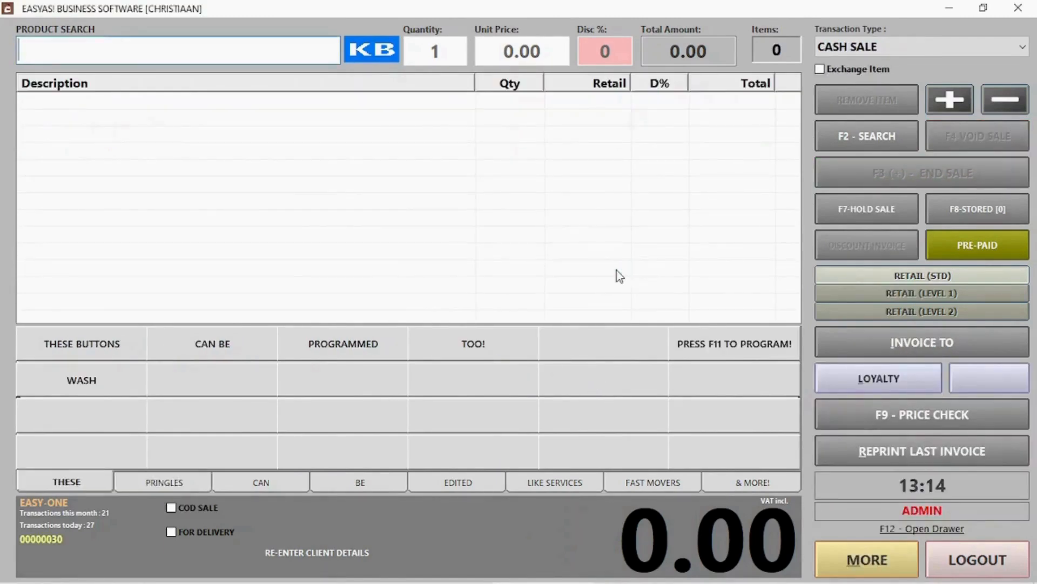
Start a lay-buy and attach the existing client found by name search.
{"action": "left_click", "coordinate": [379, 404]}
{"action": "left_click", "coordinate": [864, 47]}
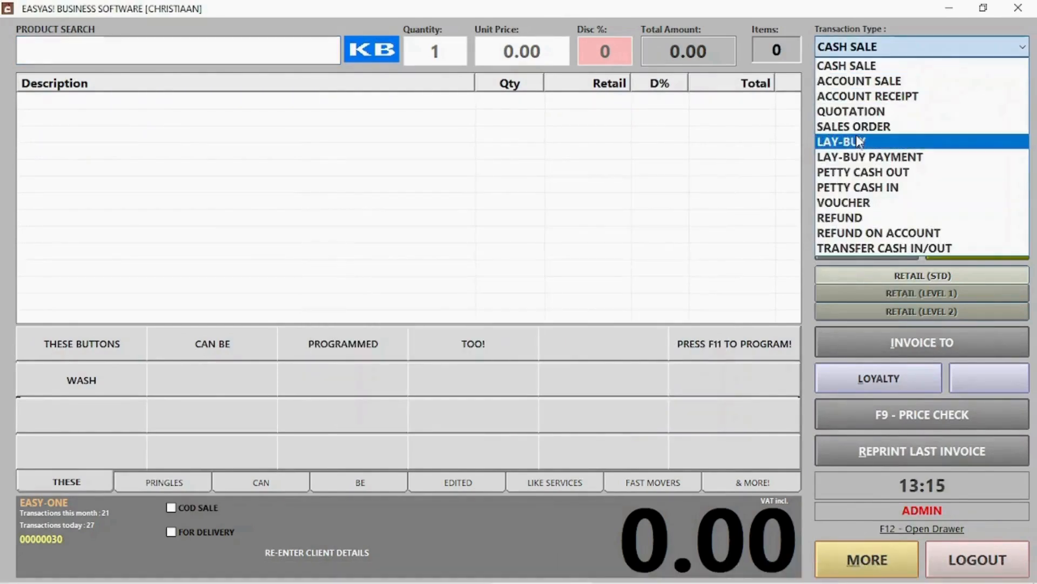
{"action": "left_click", "coordinate": [853, 142]}
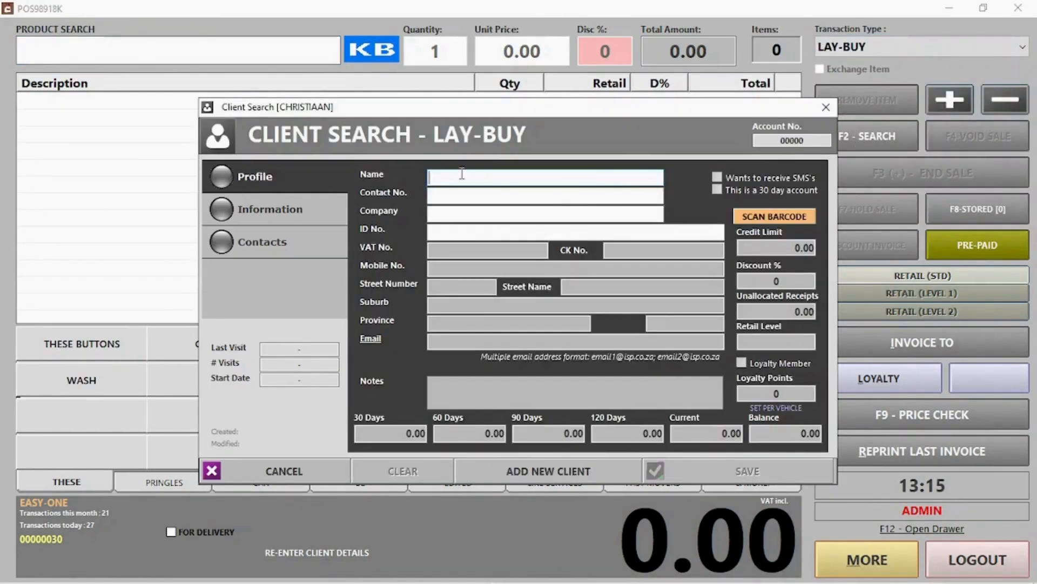
{"action": "type", "text": "jack"}
{"action": "key", "text": "Return"}
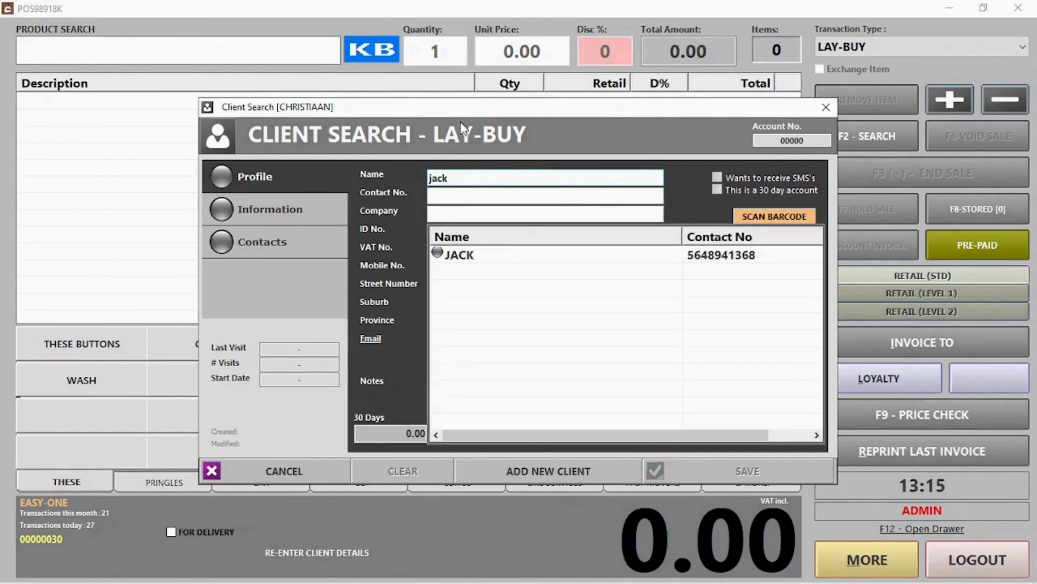
{"action": "double_click", "coordinate": [496, 256]}
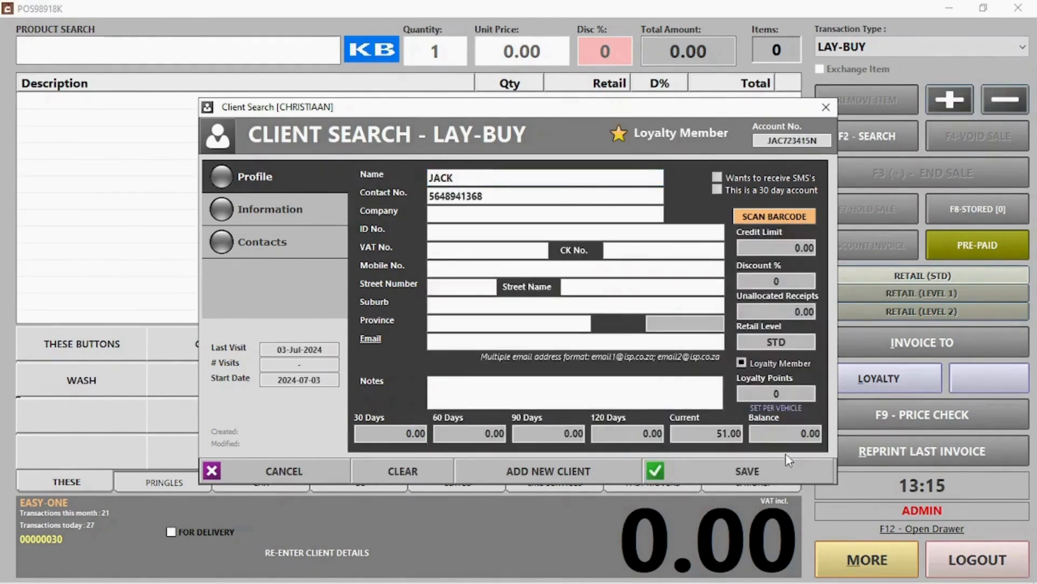
{"action": "left_click", "coordinate": [747, 471]}
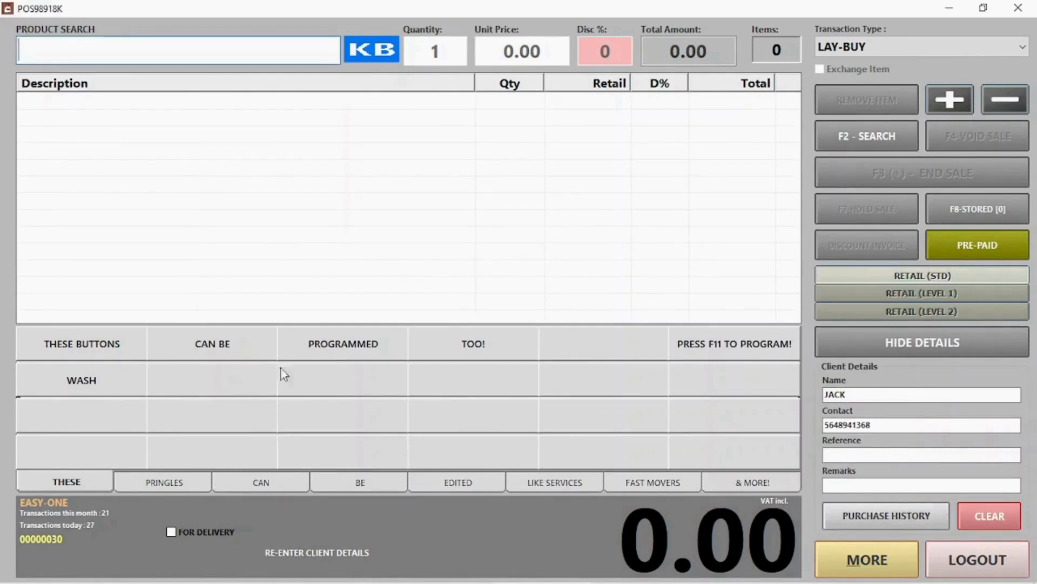
Add PRINGLES CHEESE CHIVES, PRINGLES CHUTNEY and PRINGLES S&V, then finish the lay-buy.
{"action": "left_click", "coordinate": [169, 484]}
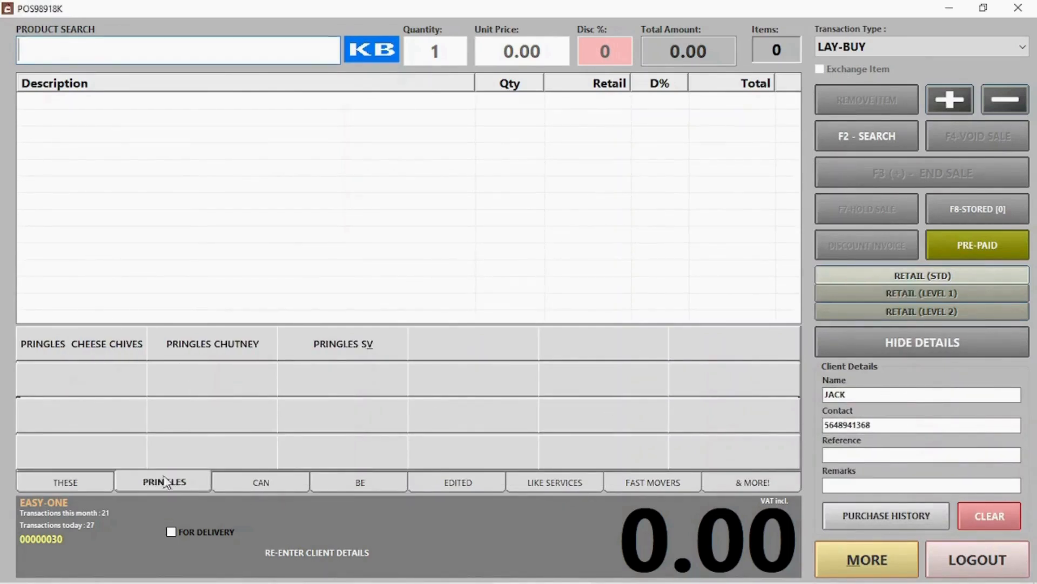
{"action": "left_click", "coordinate": [107, 351]}
{"action": "left_click", "coordinate": [174, 352]}
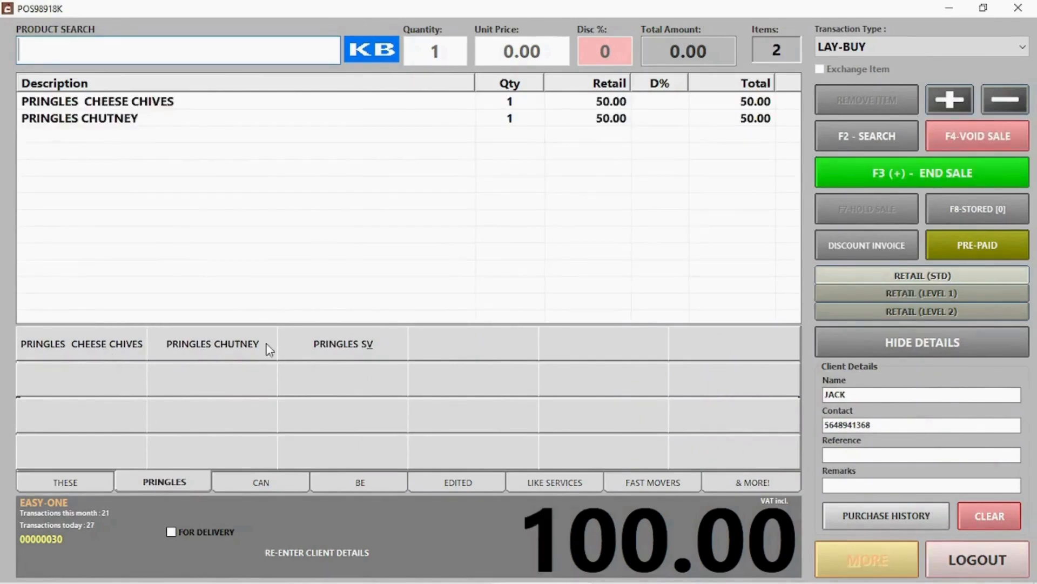
{"action": "left_click", "coordinate": [298, 348]}
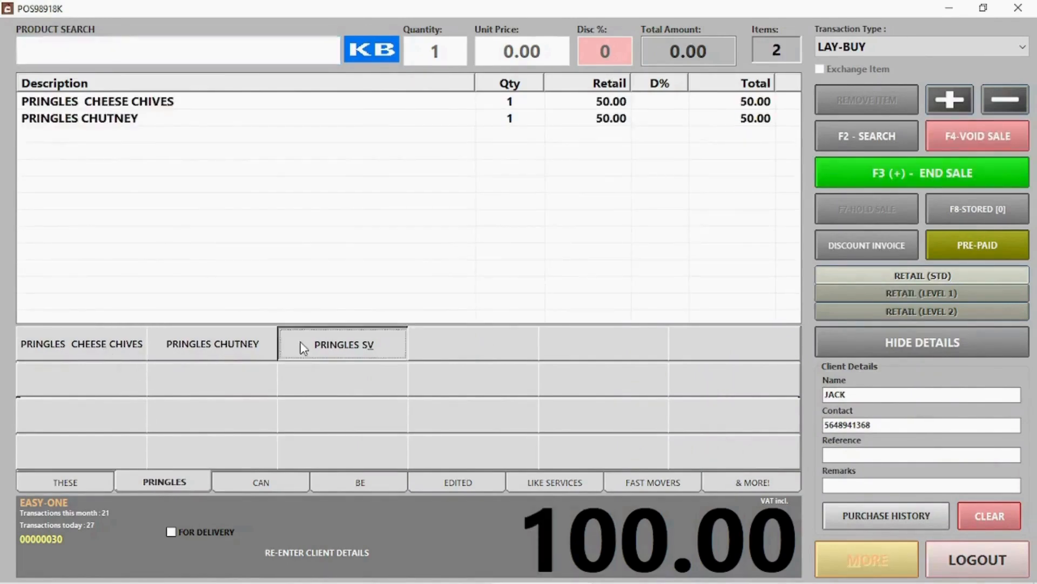
{"action": "left_click", "coordinate": [893, 173]}
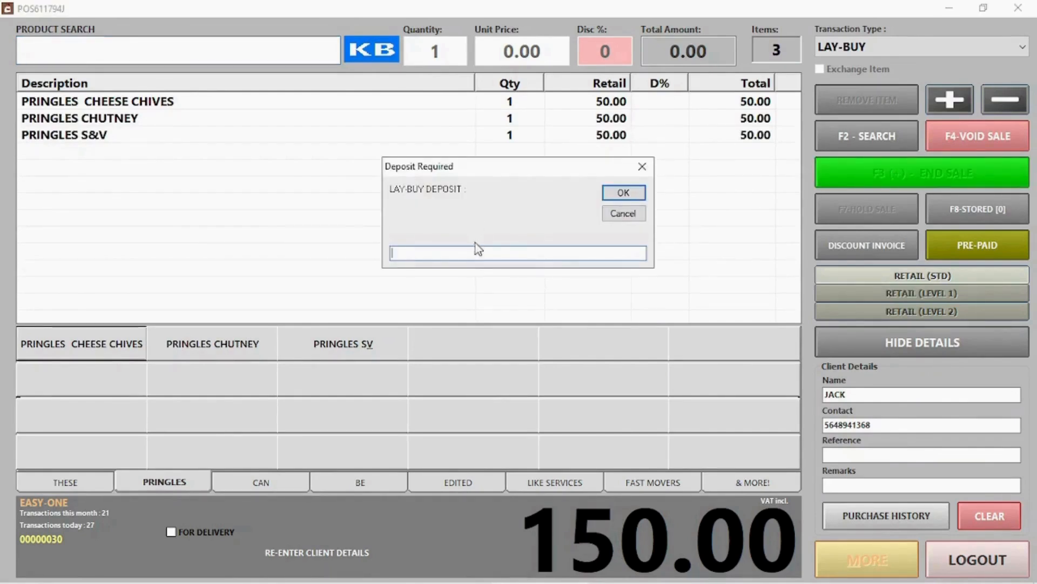
Take a 60.00 cash deposit on the lay-buy and begin the next transaction.
{"action": "type", "text": "60"}
{"action": "key", "text": "Return"}
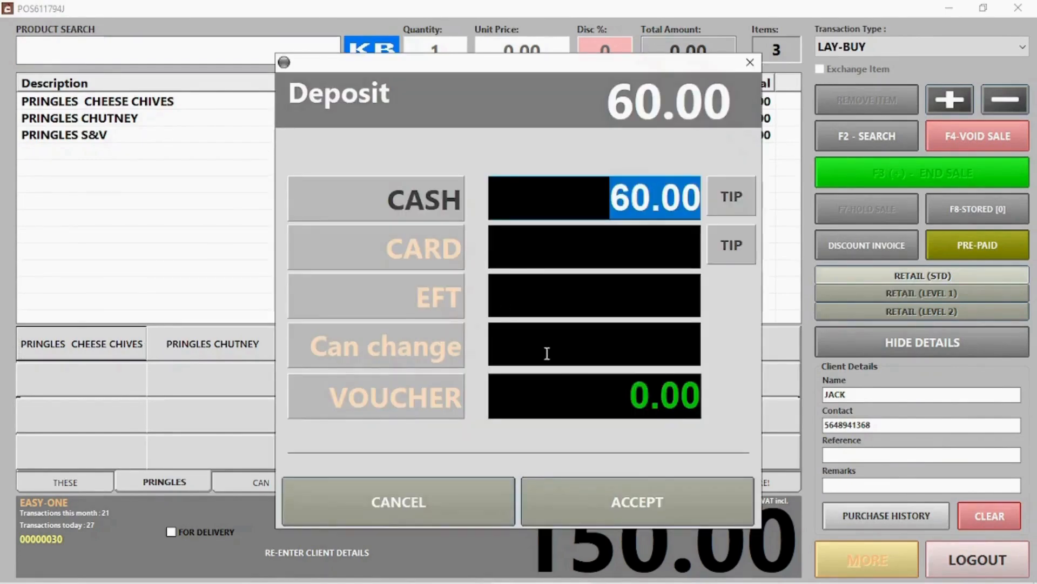
{"action": "left_click", "coordinate": [663, 505]}
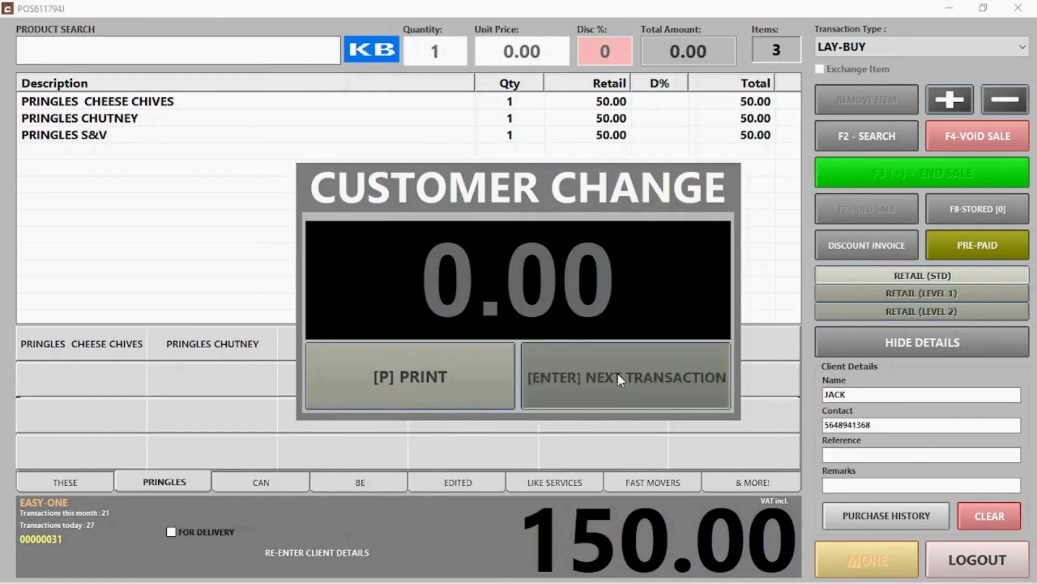
{"action": "left_click", "coordinate": [619, 376]}
Choose a lay-buy payment and open lay-buy 30 to record a payment.
{"action": "left_click", "coordinate": [907, 47]}
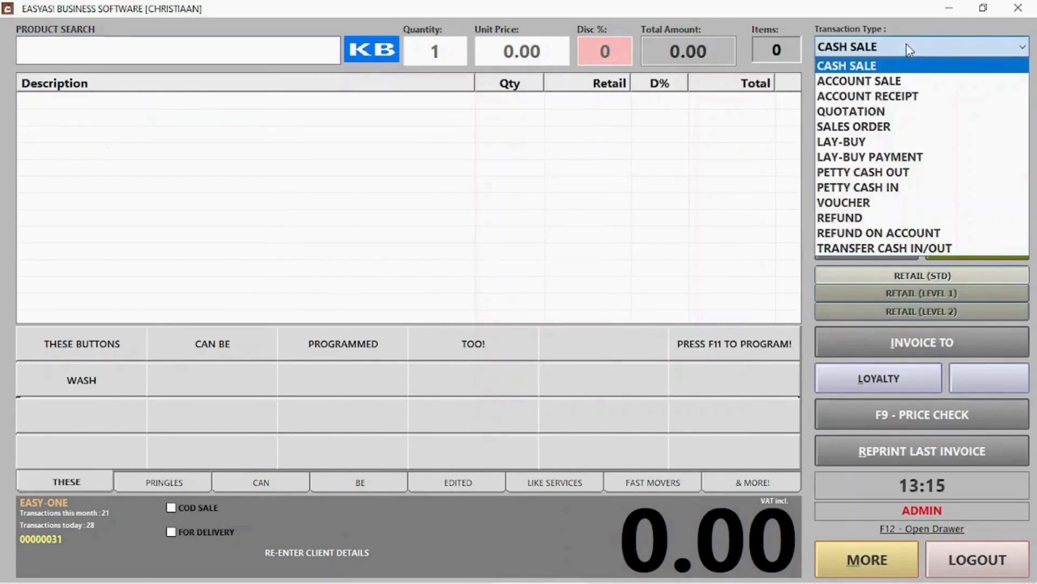
{"action": "left_click", "coordinate": [888, 157]}
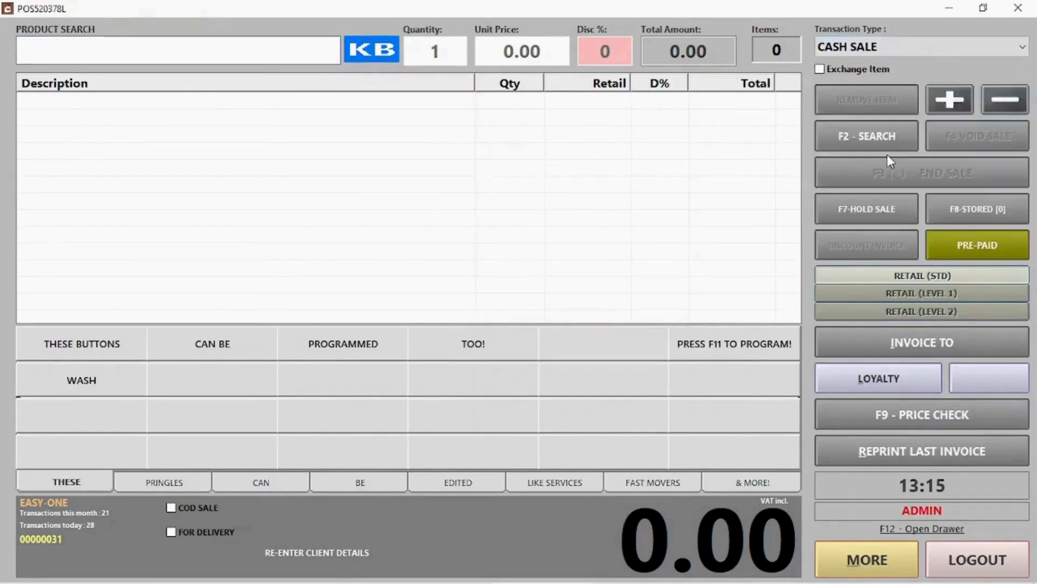
{"action": "double_click", "coordinate": [180, 102]}
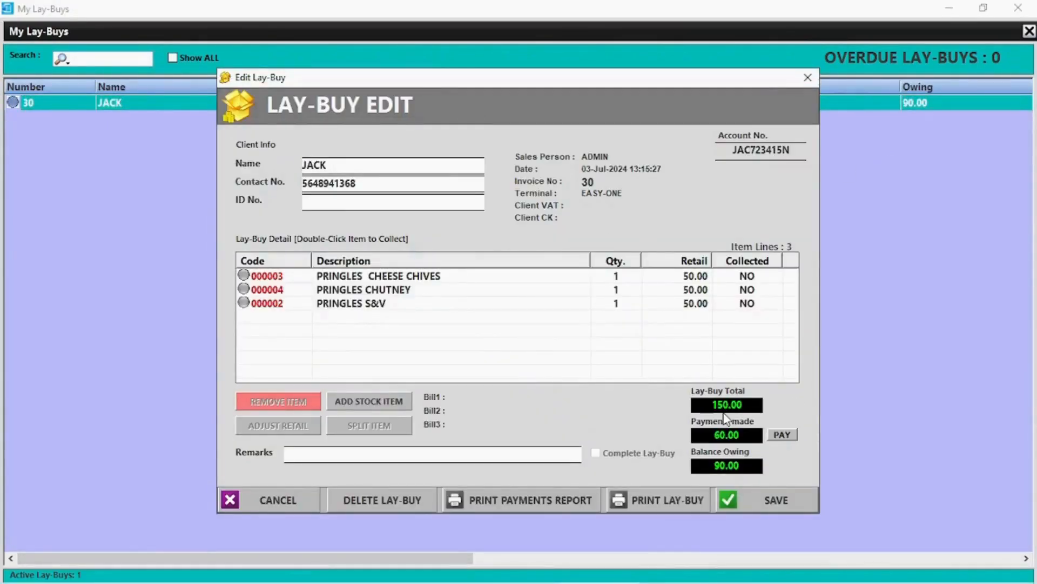
{"action": "left_click", "coordinate": [782, 435]}
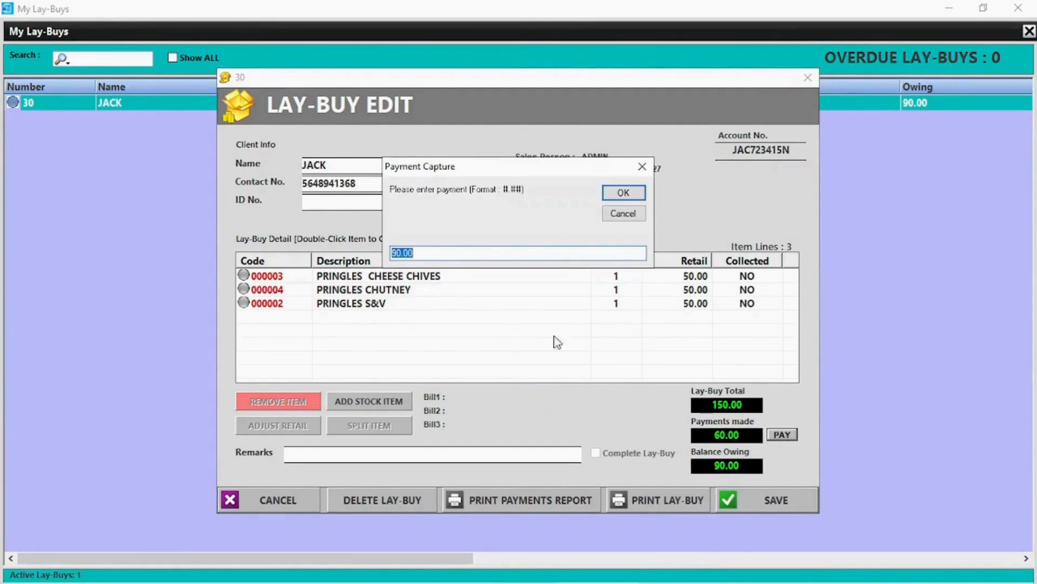
Pay the remaining 90.00 in cash, not by voucher, and close the lay-buys list.
{"action": "left_click", "coordinate": [637, 198]}
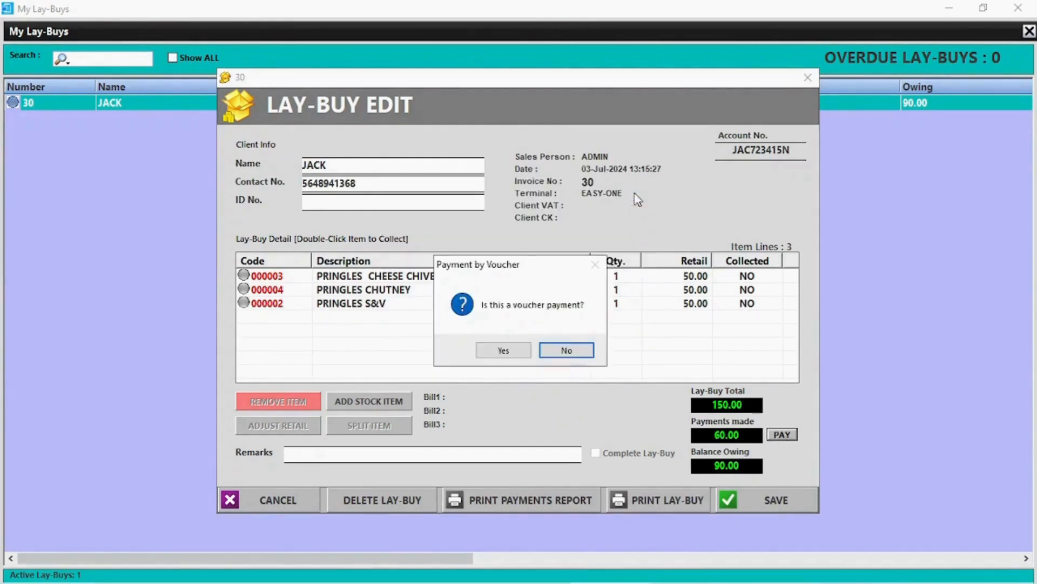
{"action": "left_click", "coordinate": [587, 355]}
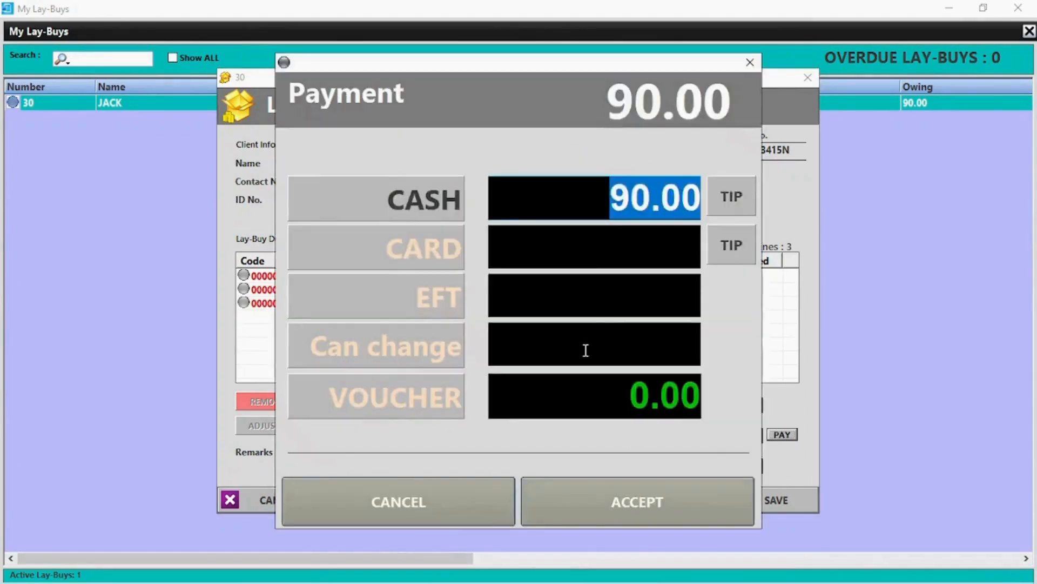
{"action": "left_click", "coordinate": [645, 500]}
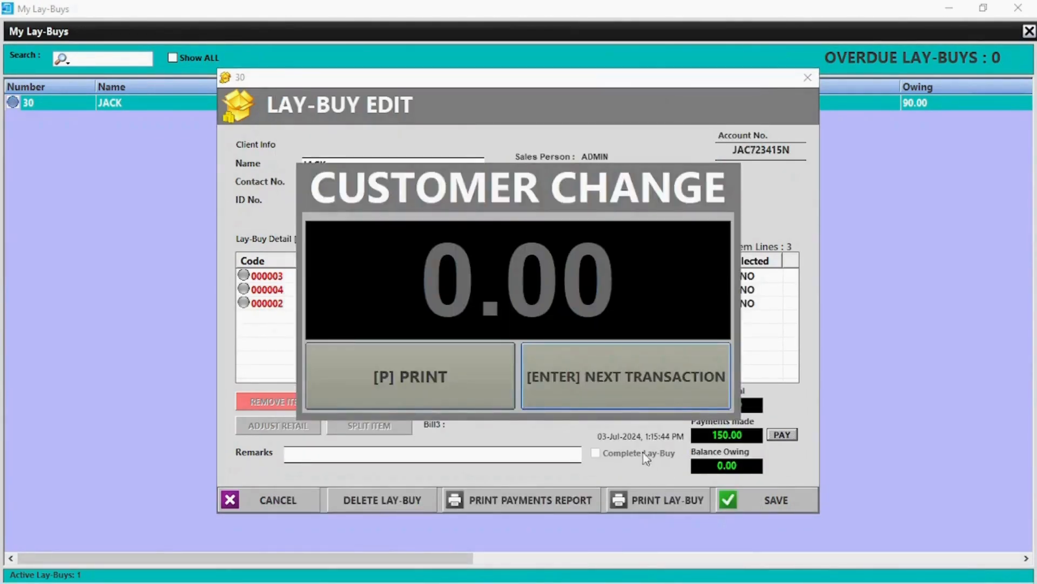
{"action": "left_click", "coordinate": [603, 375]}
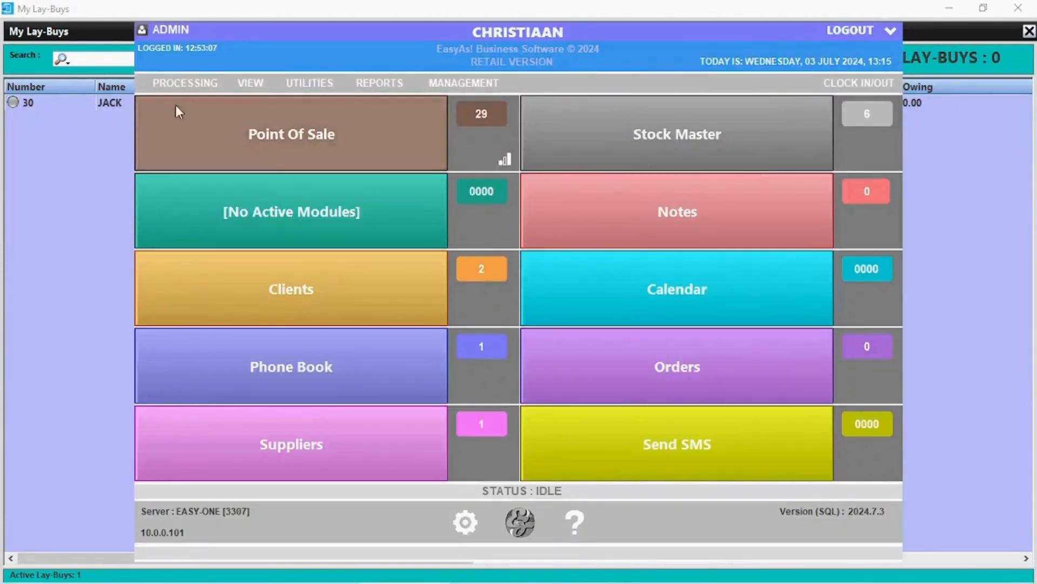
{"action": "left_click", "coordinate": [209, 120]}
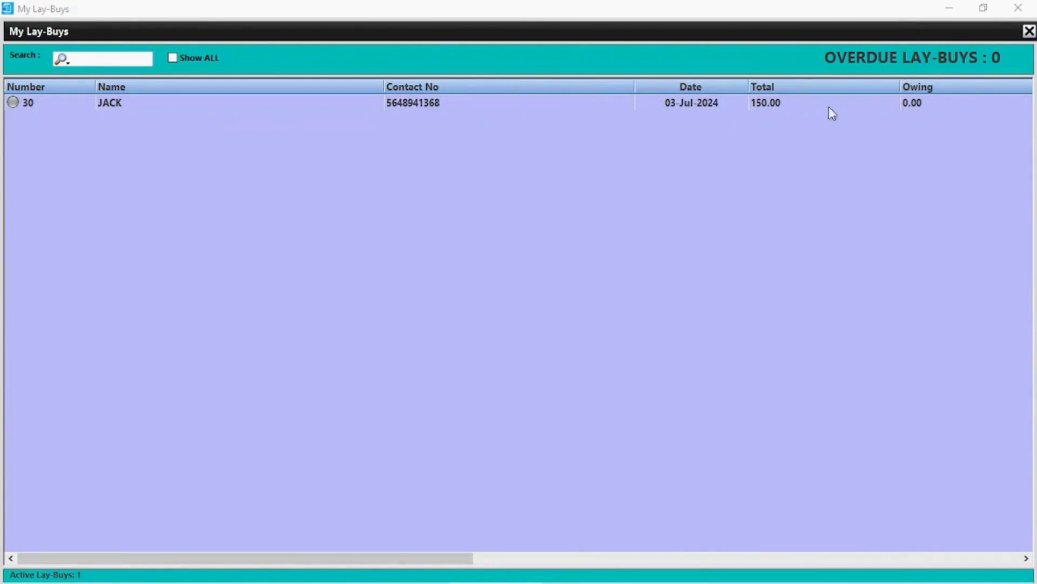
{"action": "left_click", "coordinate": [1018, 8]}
Enter a petty cash payout of 3000 to supplier TEST for invoice INV 53268.
{"action": "left_click", "coordinate": [891, 48]}
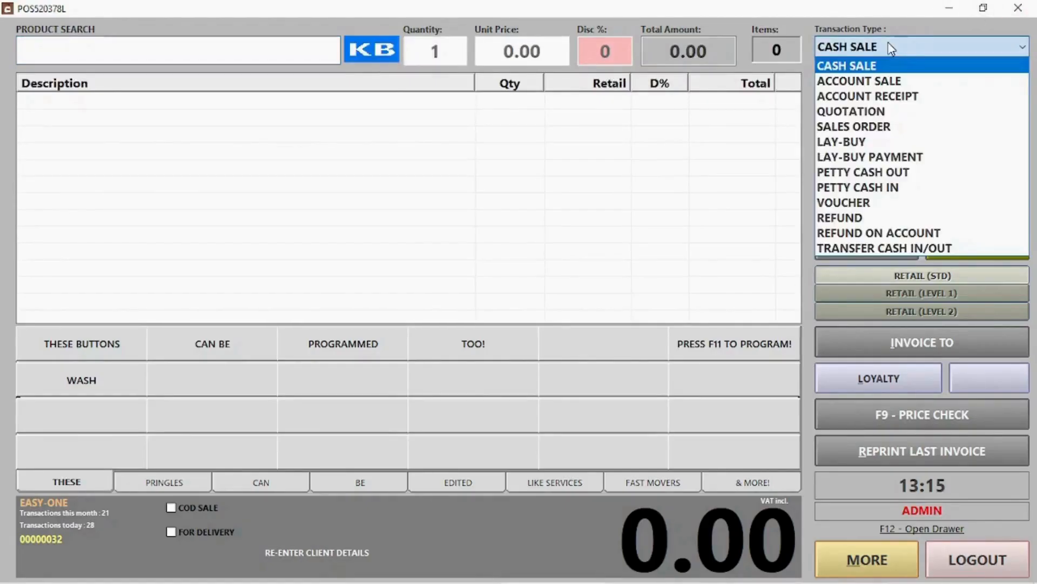
{"action": "left_click", "coordinate": [863, 172]}
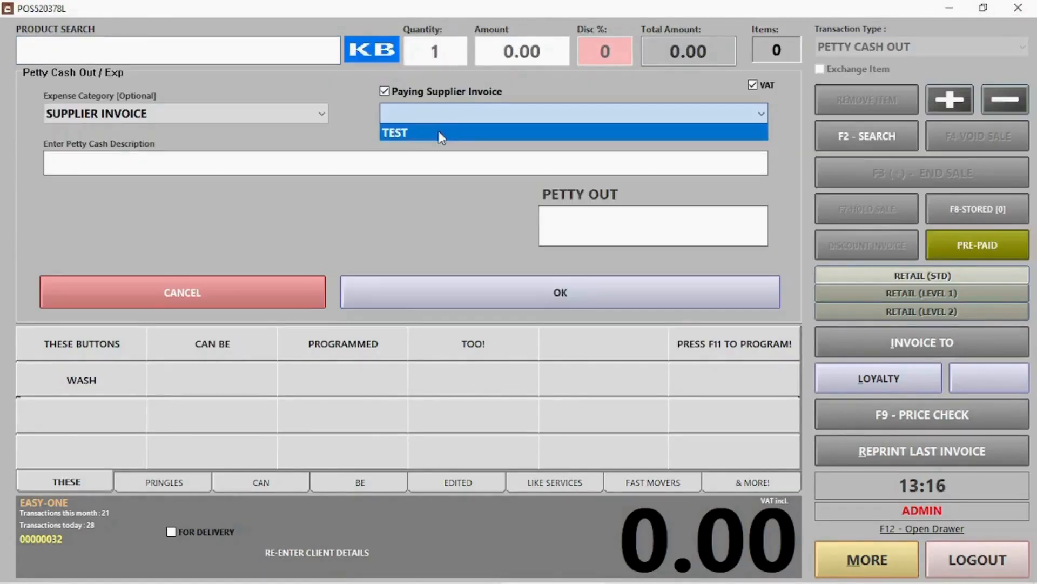
{"action": "left_click", "coordinate": [439, 133]}
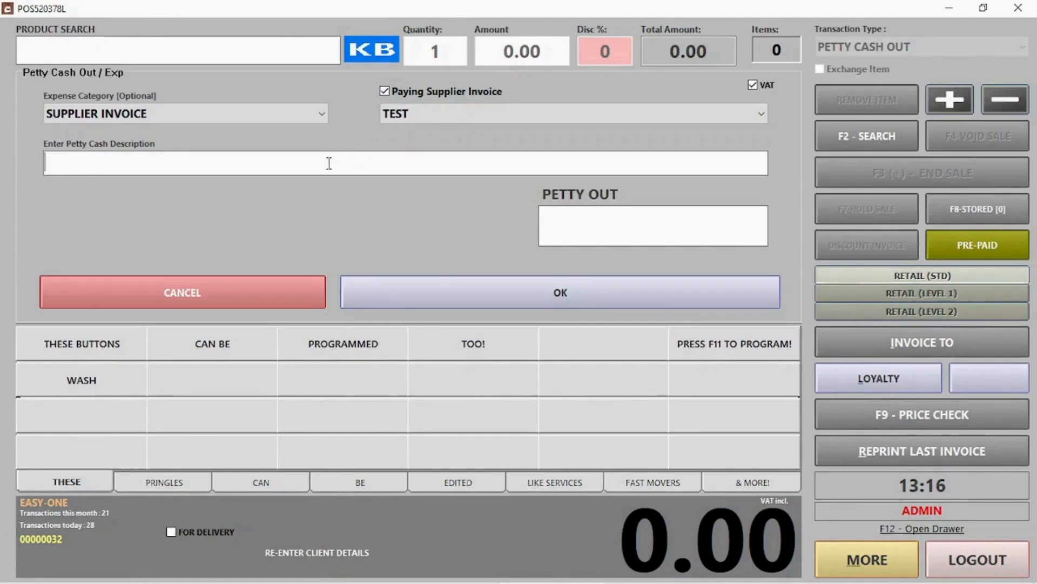
{"action": "type", "text": "INV 53268"}
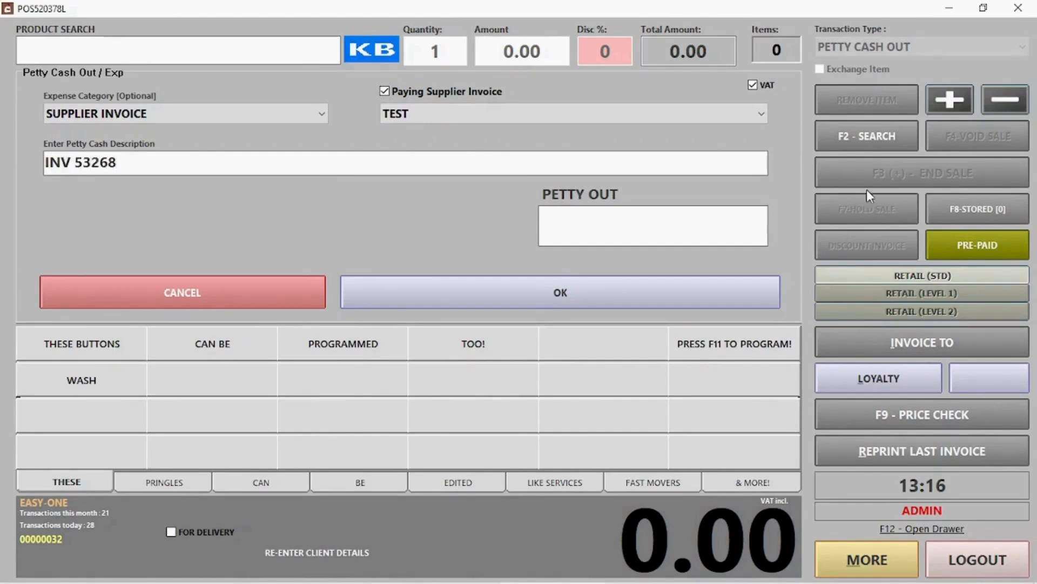
{"action": "left_click", "coordinate": [670, 214]}
{"action": "type", "text": "300"}
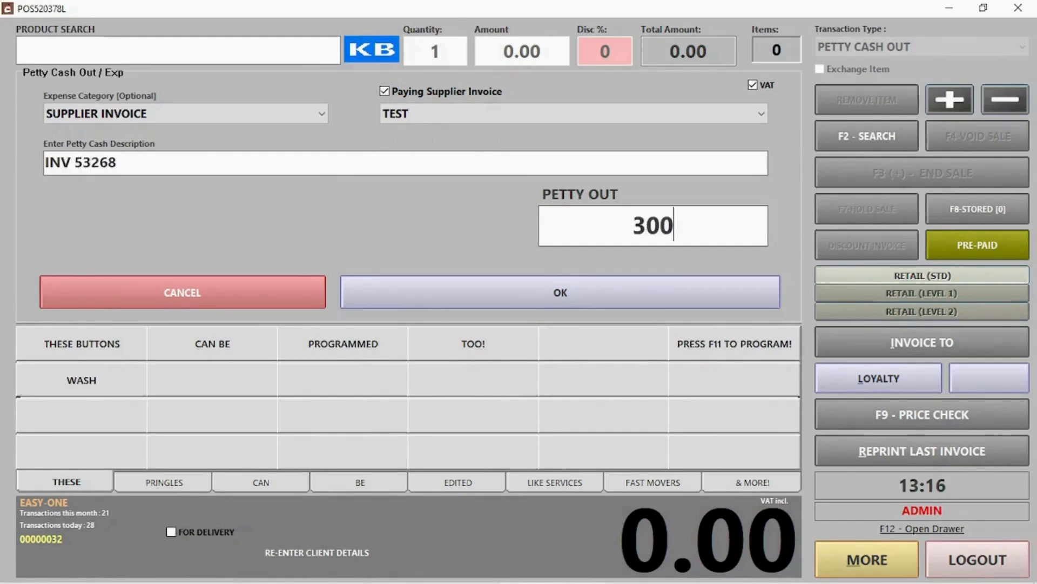
{"action": "type", "text": "0"}
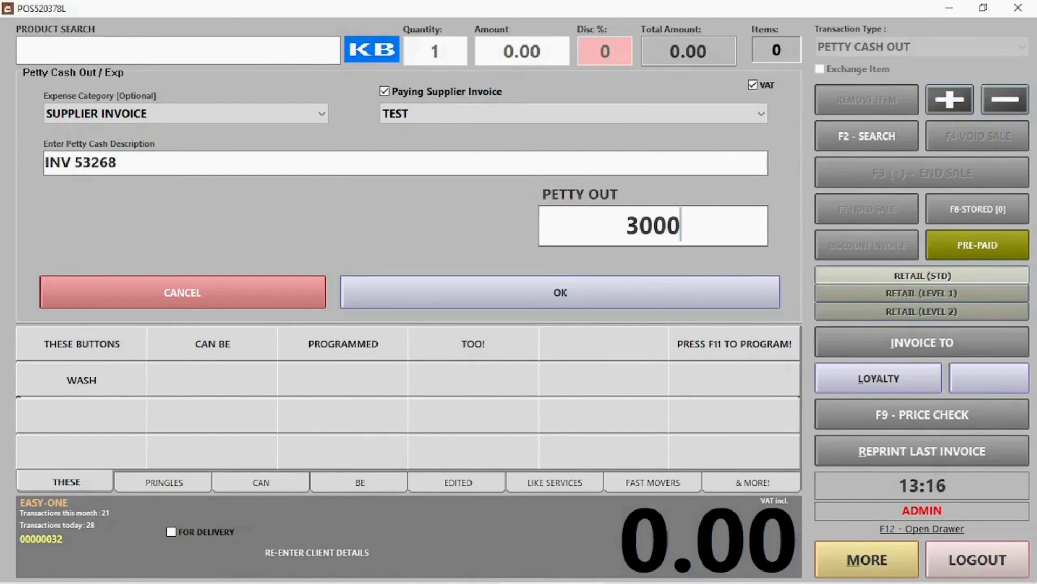
Confirm the payout, acknowledge the follow-up messages, and decline printing another slip.
{"action": "left_click", "coordinate": [579, 297]}
{"action": "left_click", "coordinate": [577, 354]}
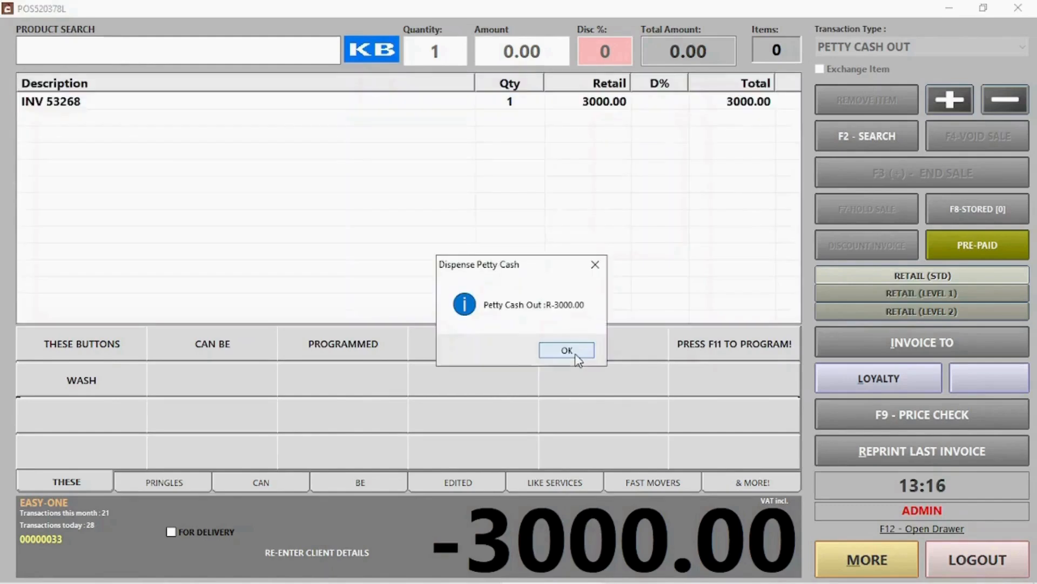
{"action": "left_click", "coordinate": [567, 350]}
{"action": "left_click", "coordinate": [570, 352]}
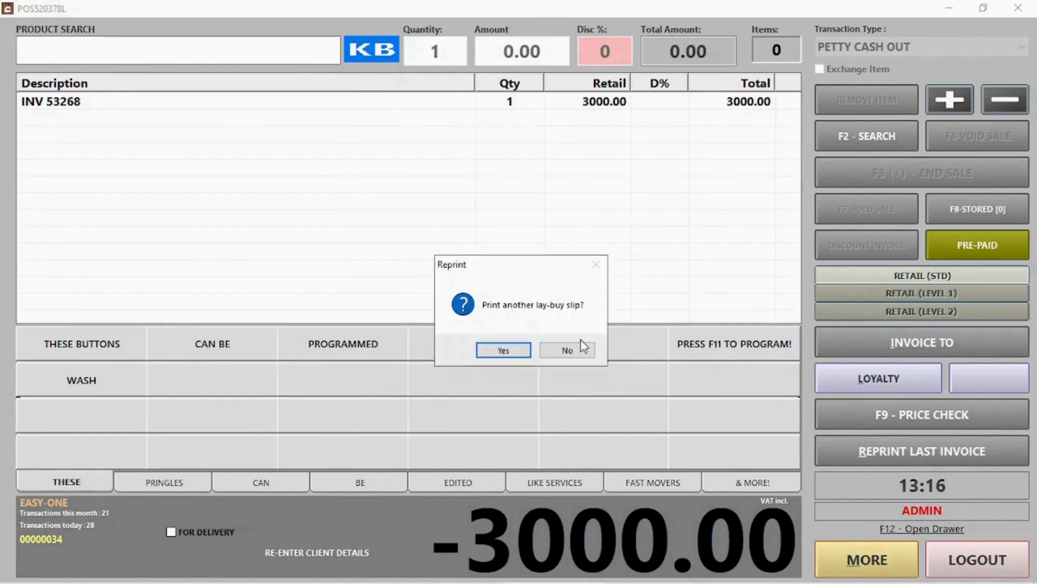
{"action": "left_click", "coordinate": [582, 351]}
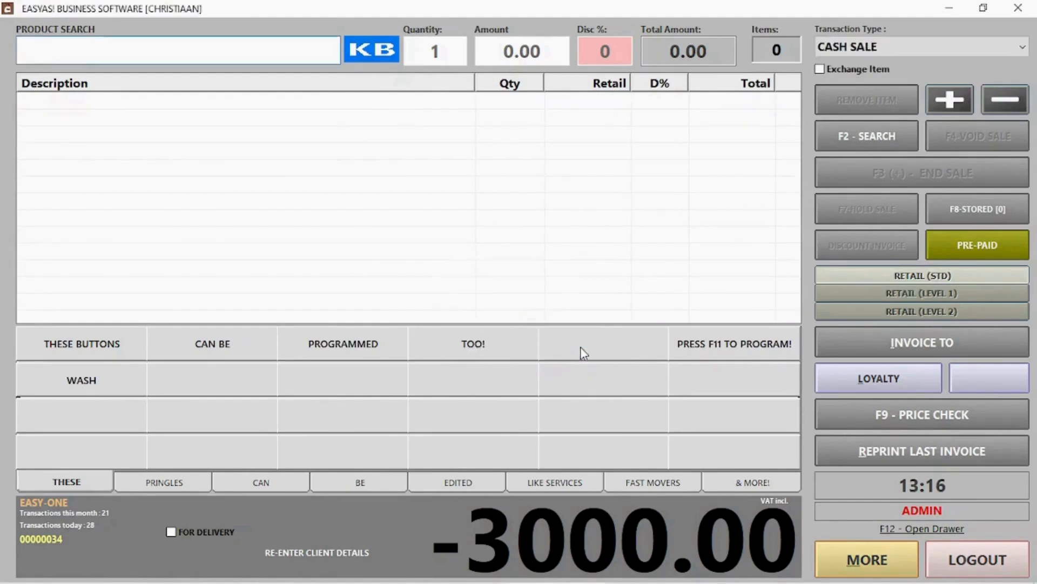
Record a 35.00 PETTY CASH IN described as 'Change from buying office supplies'.
{"action": "left_click", "coordinate": [873, 48]}
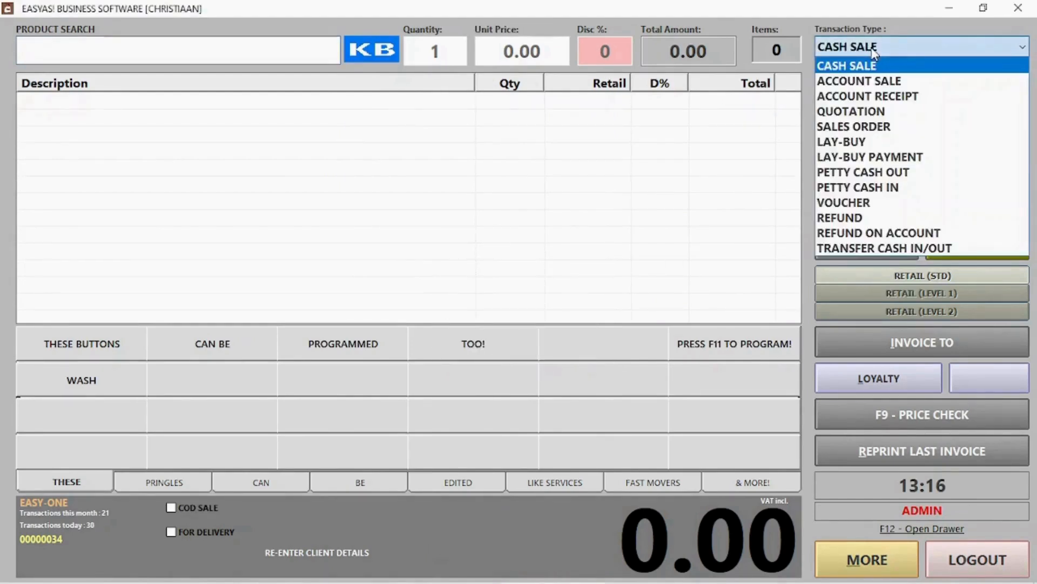
{"action": "left_click", "coordinate": [881, 190]}
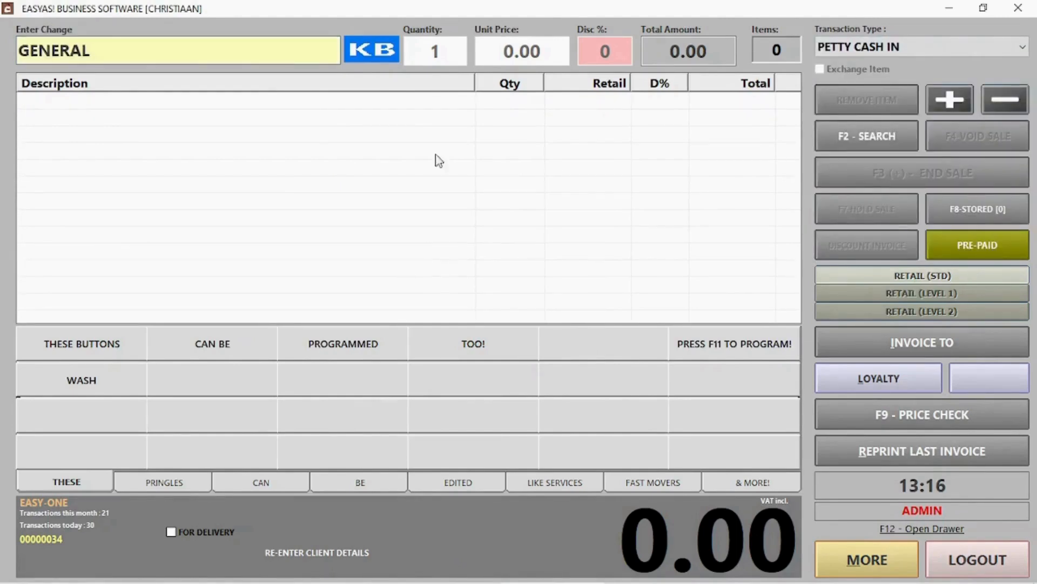
{"action": "left_click_drag", "start_coordinate": [252, 51], "coordinate": [22, 62]}
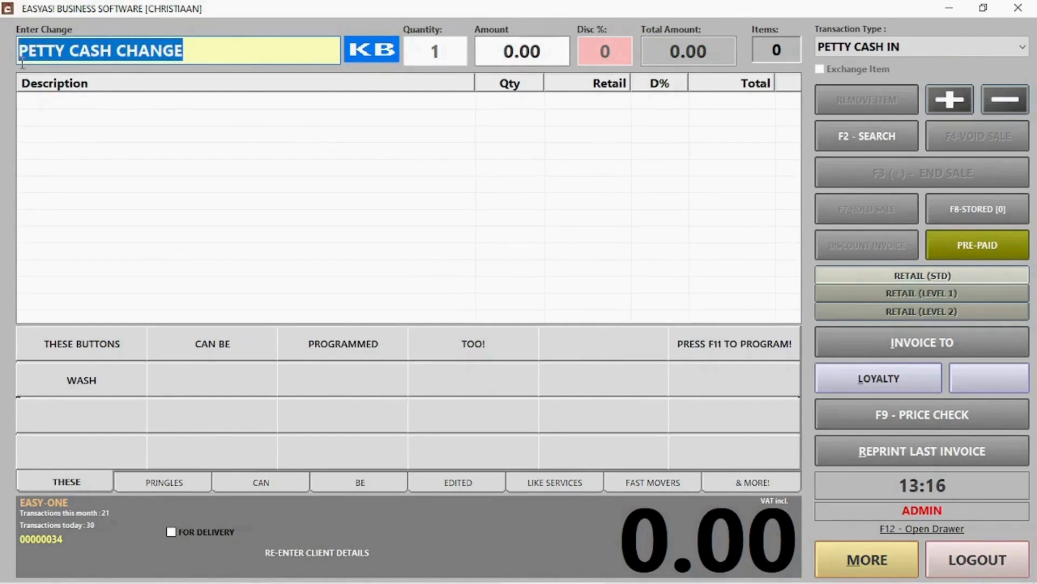
{"action": "type", "text": "Change f"}
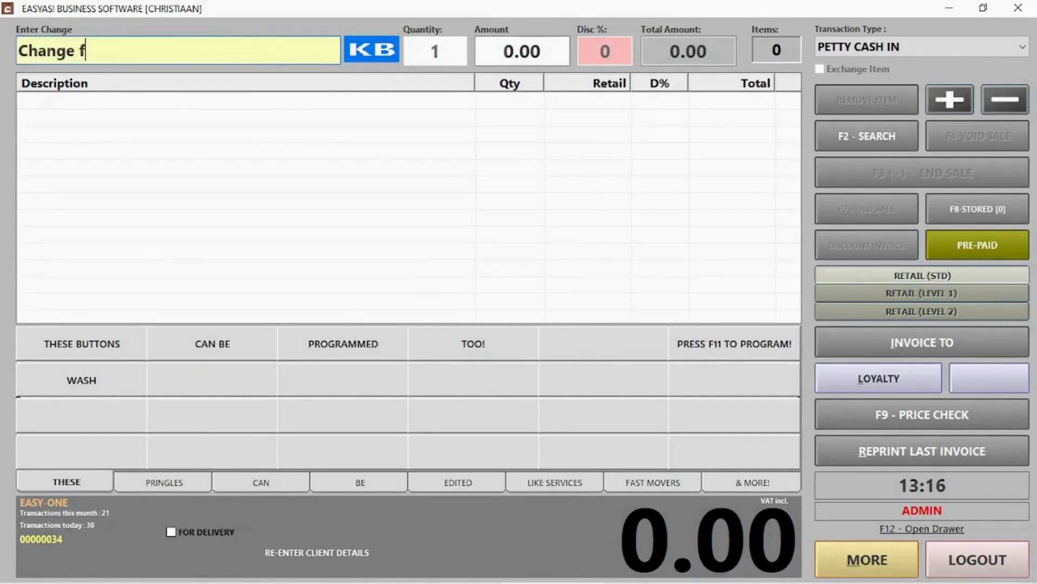
{"action": "type", "text": "rom buying "}
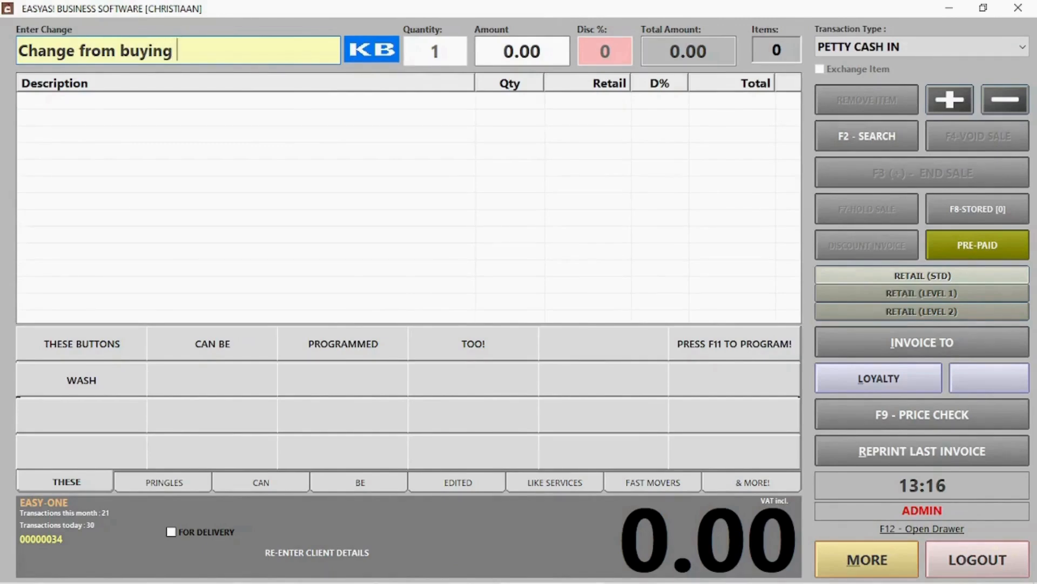
{"action": "type", "text": "office su"}
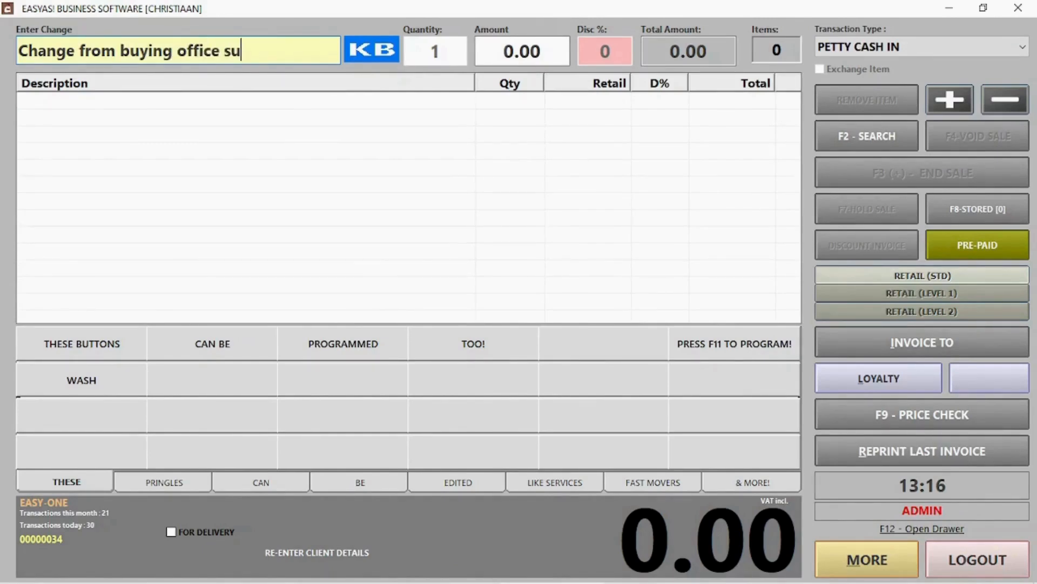
{"action": "type", "text": "pplies"}
{"action": "key", "text": "Return"}
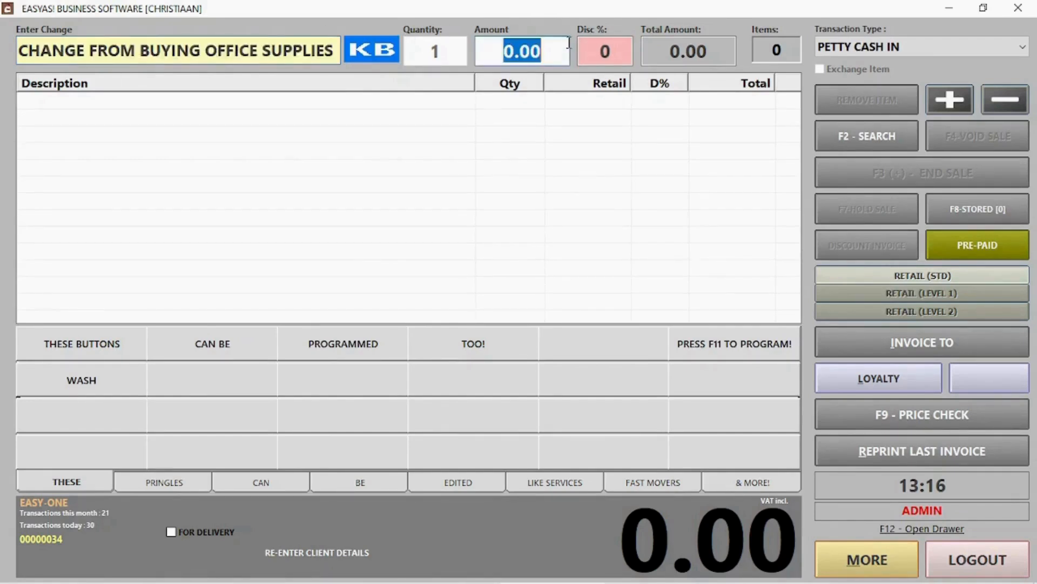
{"action": "type", "text": "35"}
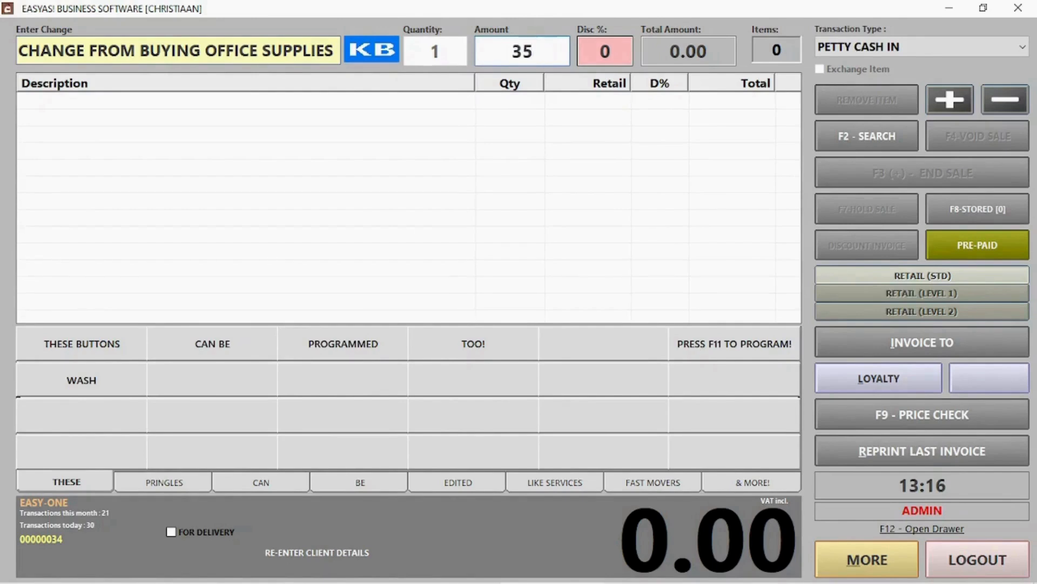
{"action": "key", "text": "Return"}
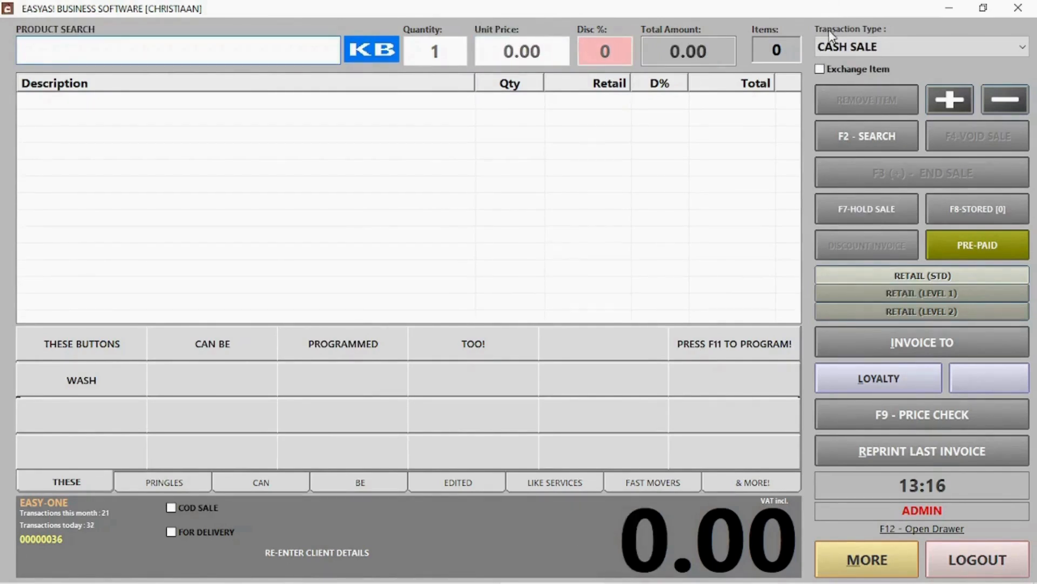
Switch the transaction type to REFUND and load invoice 28.
{"action": "left_click", "coordinate": [865, 47]}
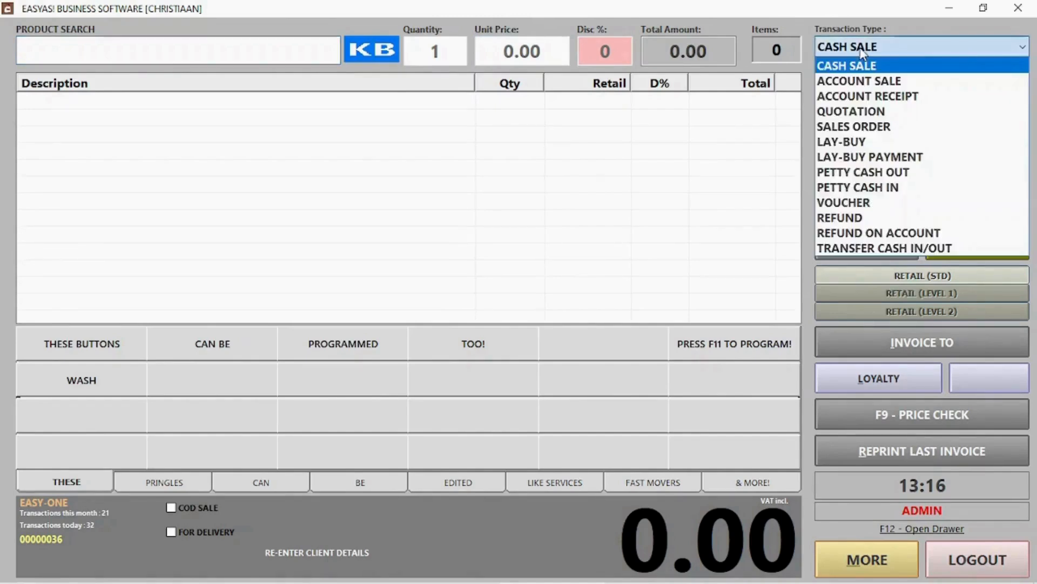
{"action": "left_click", "coordinate": [863, 217]}
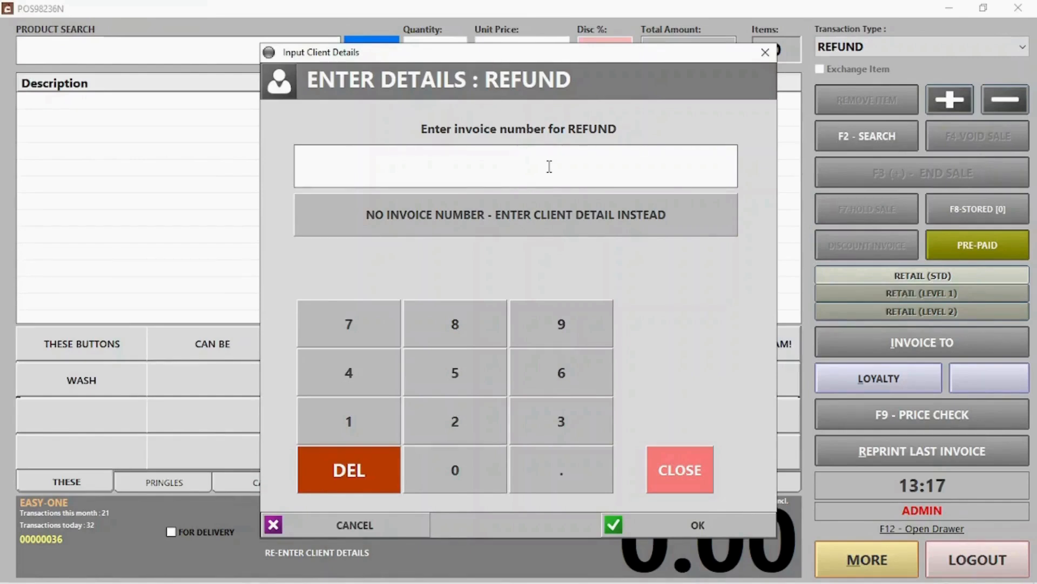
{"action": "type", "text": "30"}
{"action": "key", "text": "Return"}
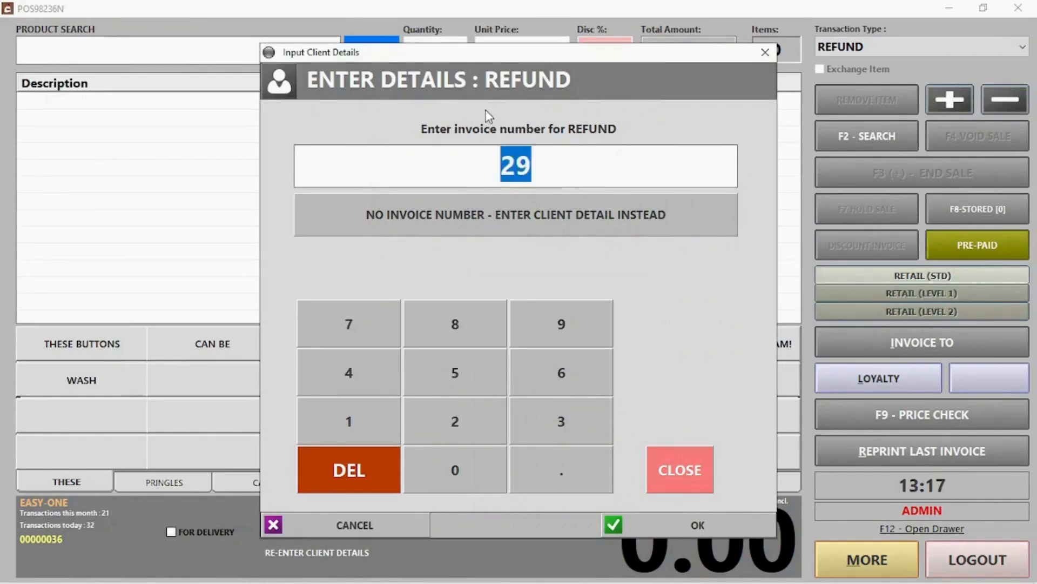
{"action": "type", "text": "28"}
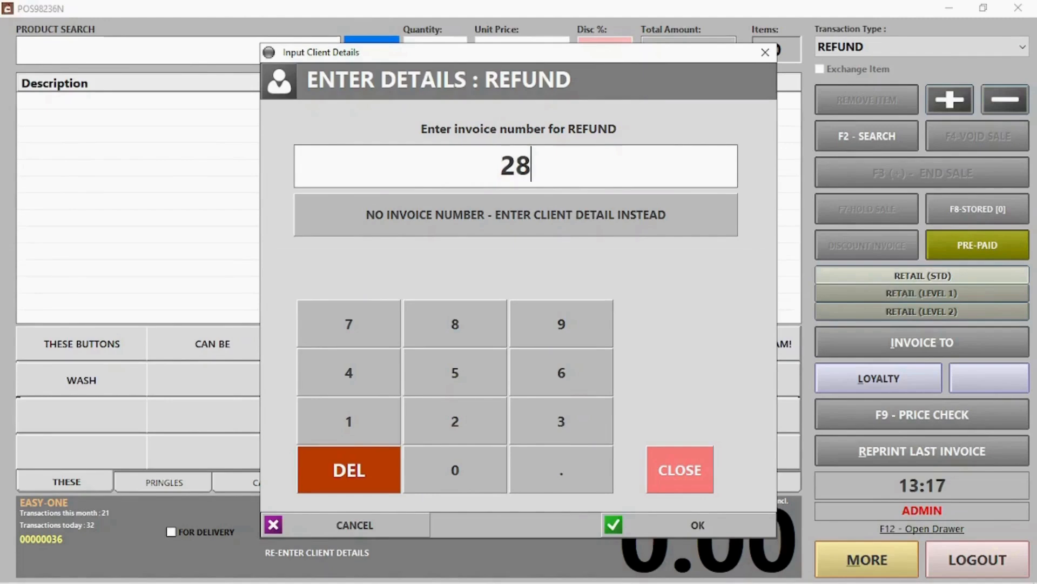
{"action": "key", "text": "Return"}
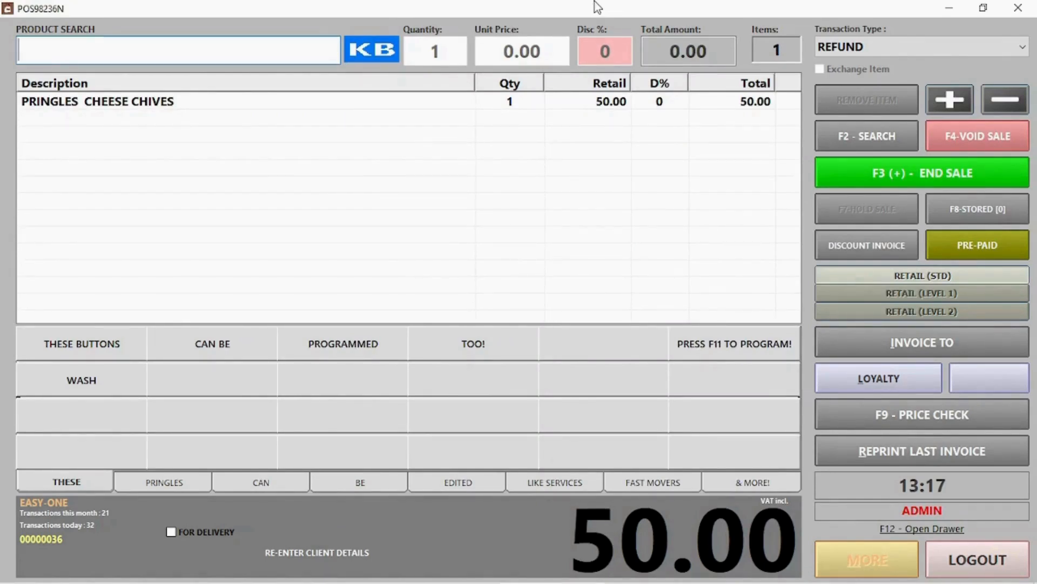
Select the PRINGLES CHEESE CHIVES line, end the sale and choose Card Refund.
{"action": "left_click", "coordinate": [201, 102]}
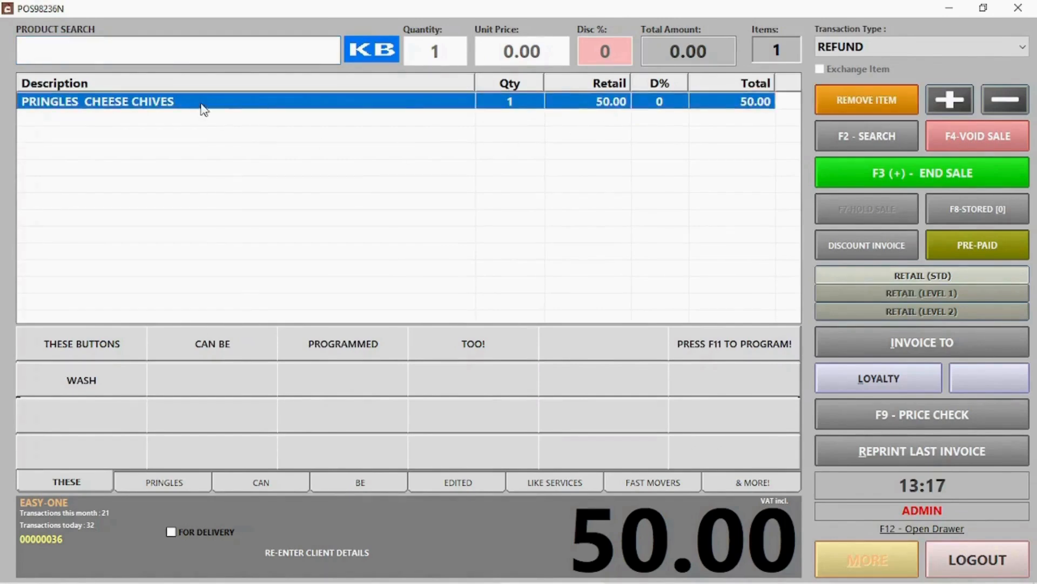
{"action": "left_click", "coordinate": [879, 171]}
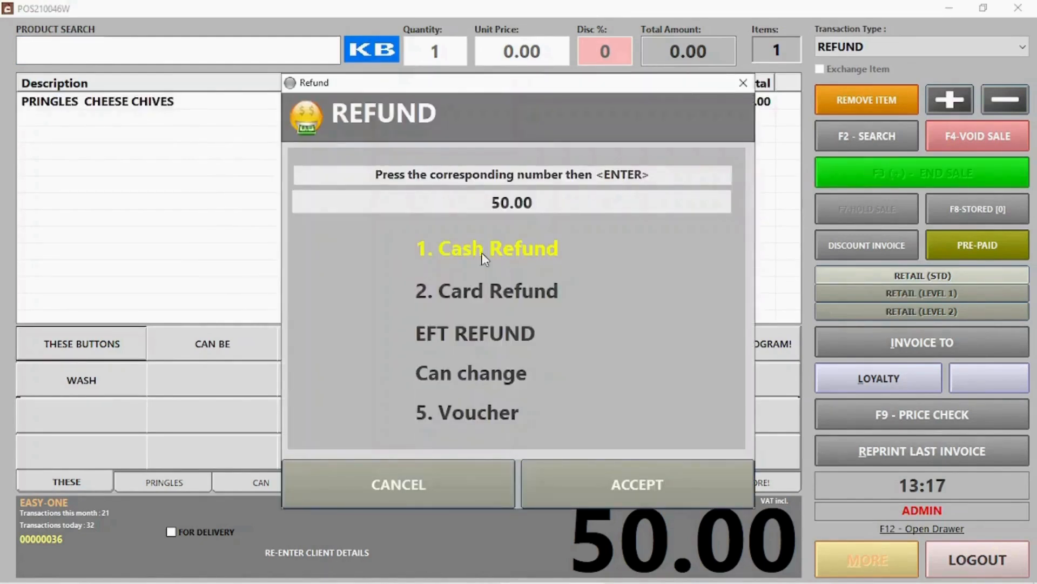
{"action": "left_click", "coordinate": [479, 294]}
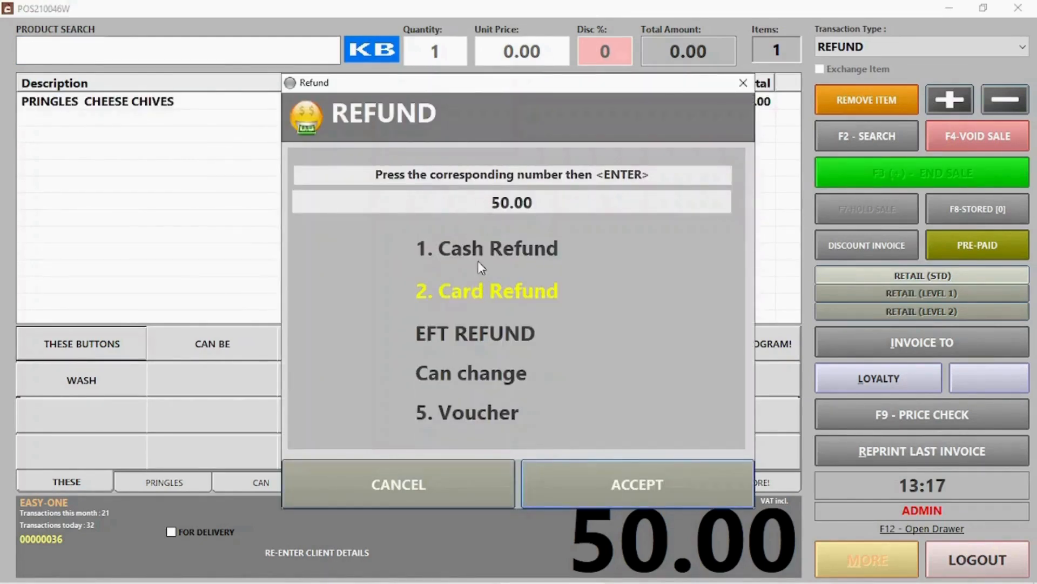
{"action": "left_click", "coordinate": [483, 247]}
{"action": "left_click", "coordinate": [480, 295]}
Accept the card refund, switch to a VOUCHER transaction and enter the client's name.
{"action": "left_click", "coordinate": [617, 482]}
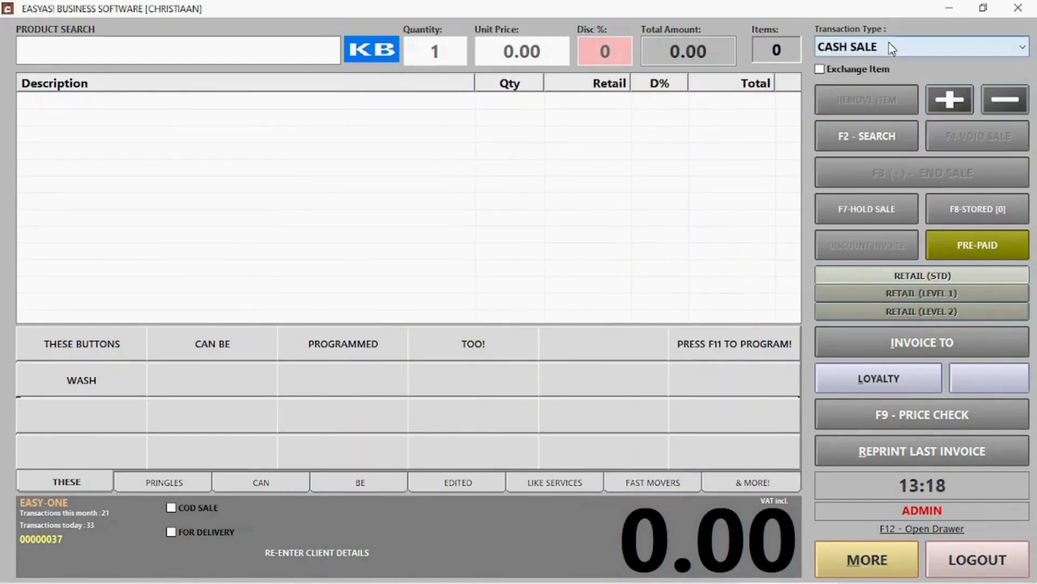
{"action": "left_click", "coordinate": [918, 47]}
{"action": "left_click", "coordinate": [864, 203]}
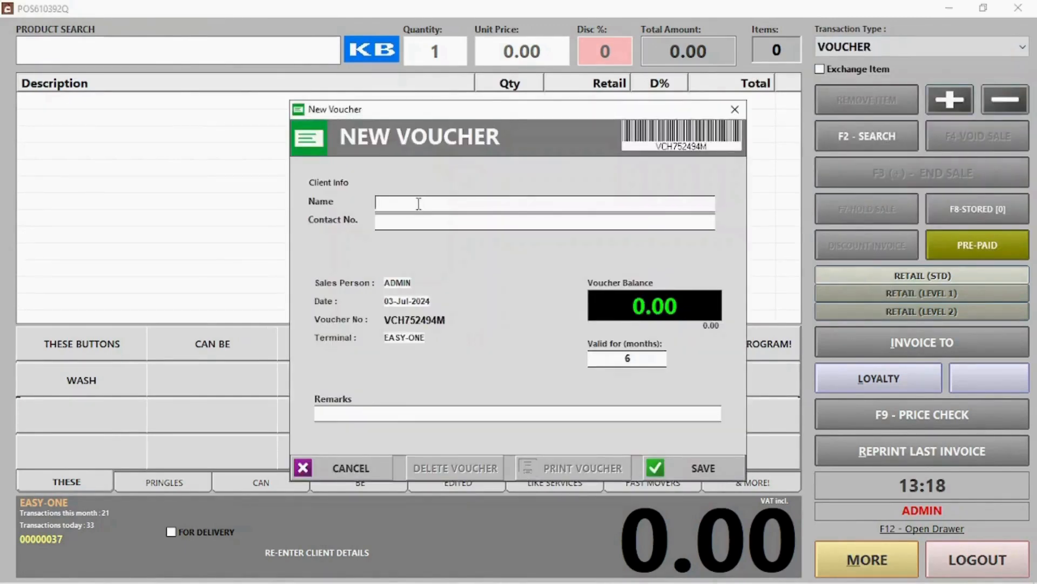
{"action": "type", "text": "Jack"}
{"action": "key", "text": "Tab"}
Enter 1245 and a 100.00 voucher balance, then save the new voucher.
{"action": "type", "text": "1245"}
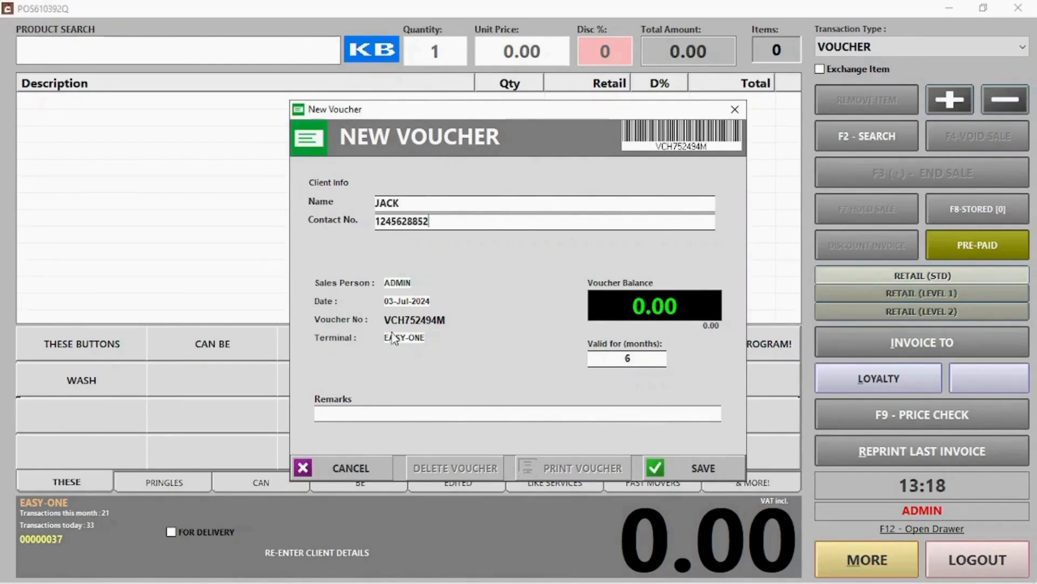
{"action": "left_click_drag", "start_coordinate": [387, 318], "coordinate": [441, 319]}
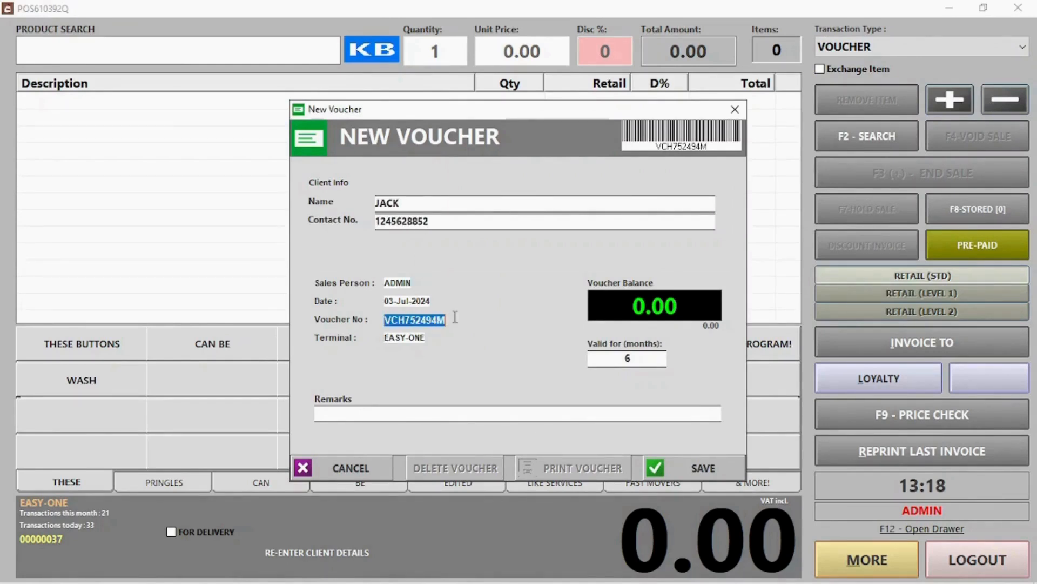
{"action": "left_click", "coordinate": [629, 312]}
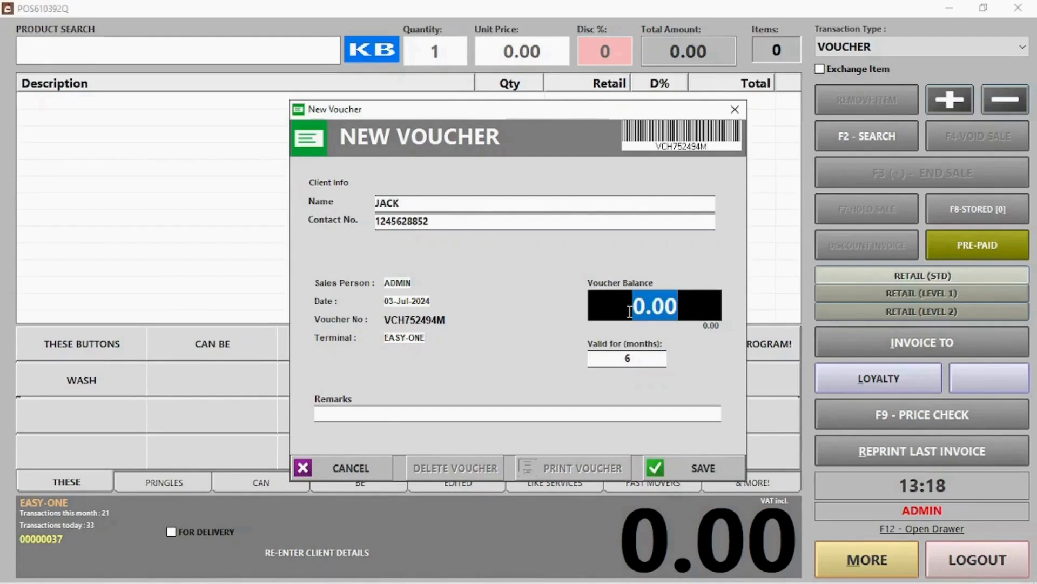
{"action": "type", "text": "100"}
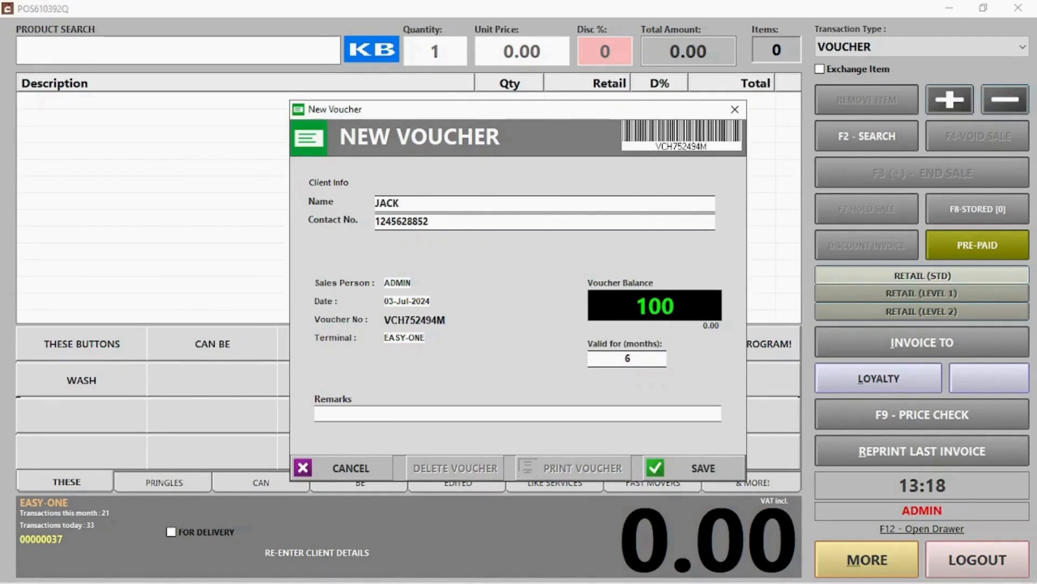
{"action": "left_click", "coordinate": [713, 469]}
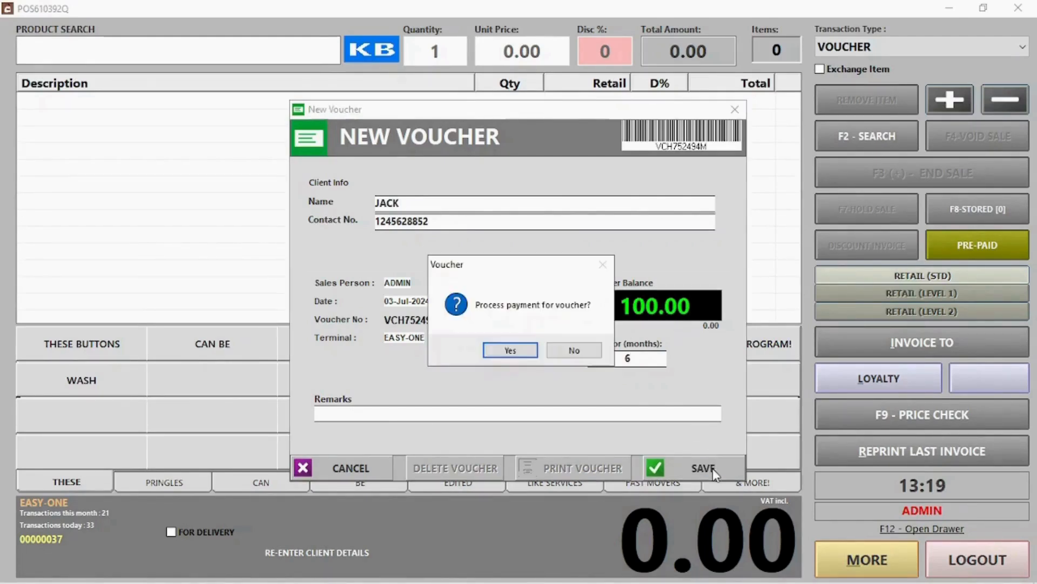
Pay for the voucher in cash, skip the PDF email and start the next transaction.
{"action": "left_click", "coordinate": [510, 350]}
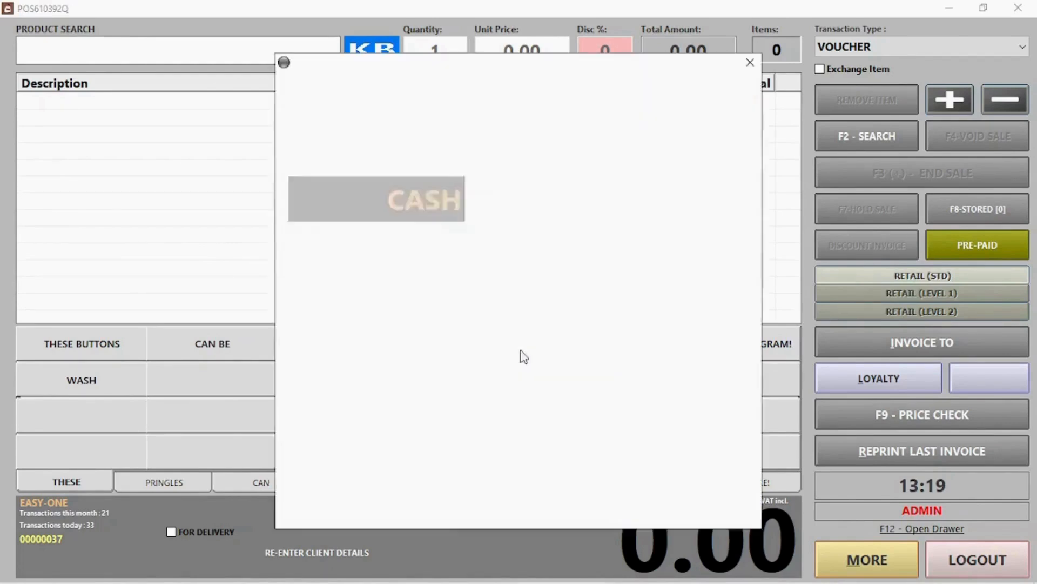
{"action": "left_click", "coordinate": [638, 504]}
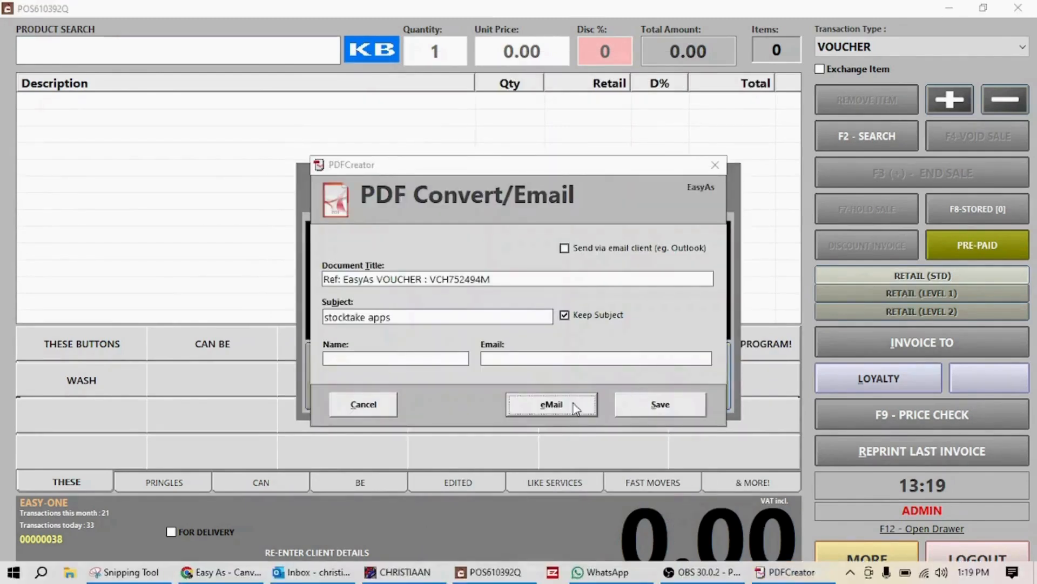
{"action": "left_click", "coordinate": [360, 403]}
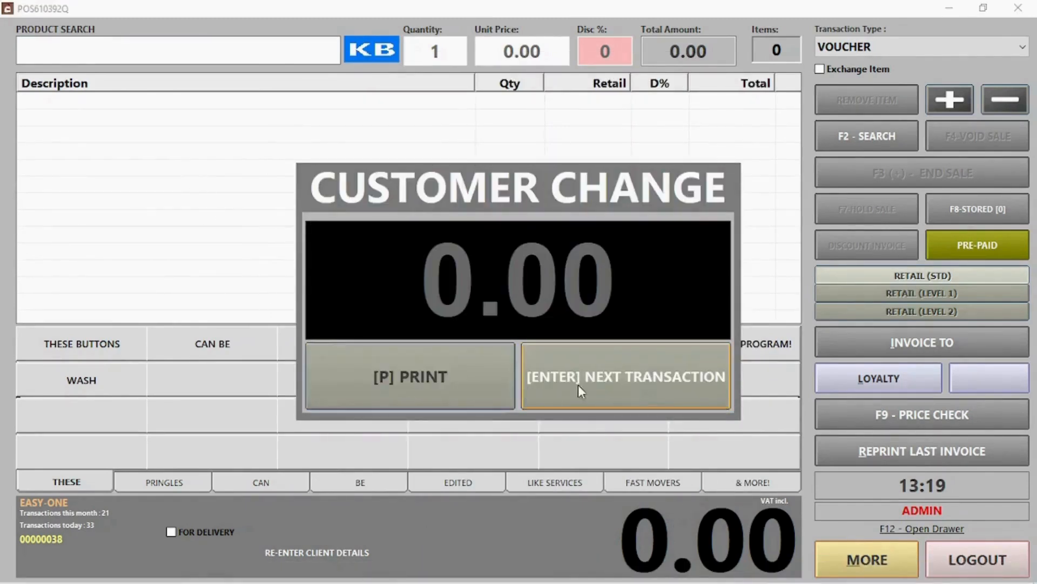
{"action": "left_click", "coordinate": [611, 383]}
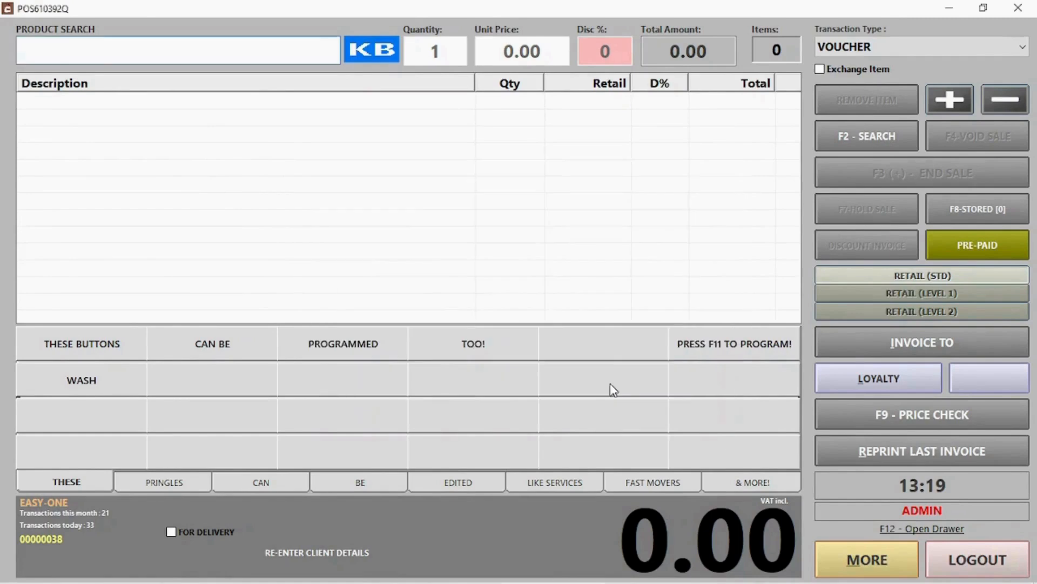
Add PRINGLES CHEESE CHIVES and PRINGLES CHUTNEY to the sale and end it.
{"action": "left_click", "coordinate": [178, 482]}
{"action": "left_click", "coordinate": [106, 346]}
{"action": "left_click", "coordinate": [204, 346]}
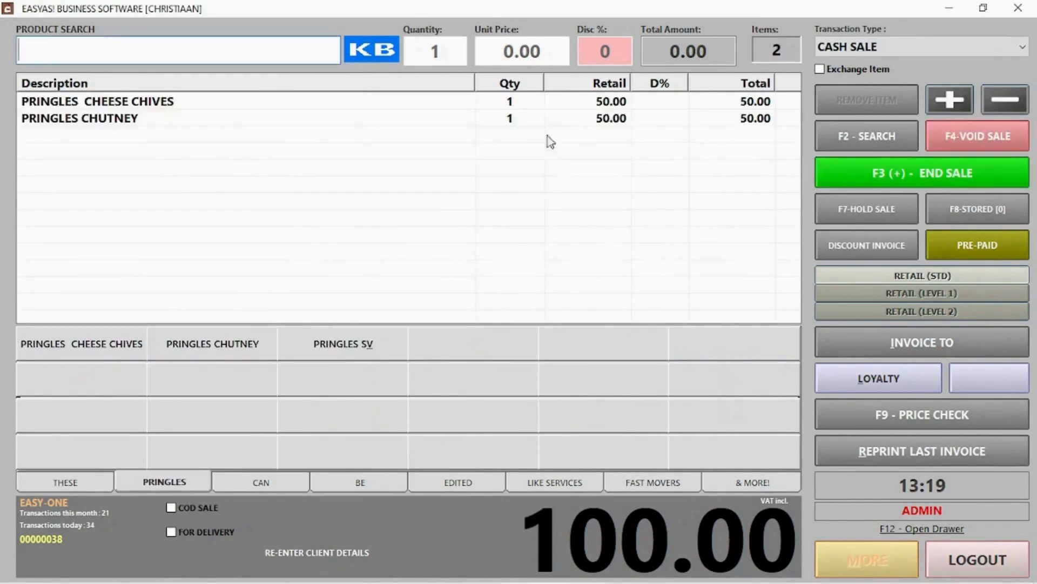
{"action": "left_click", "coordinate": [964, 180]}
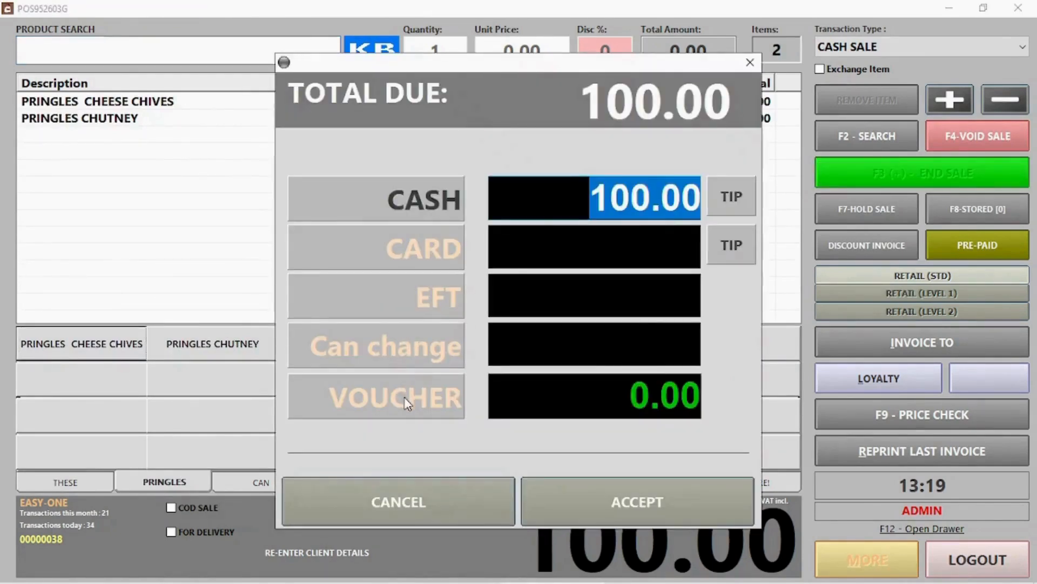
Pay the 100.00 with voucher VCV7124945, accept it and start the next transaction.
{"action": "left_click", "coordinate": [405, 399]}
{"action": "type", "text": "VCV7124945"}
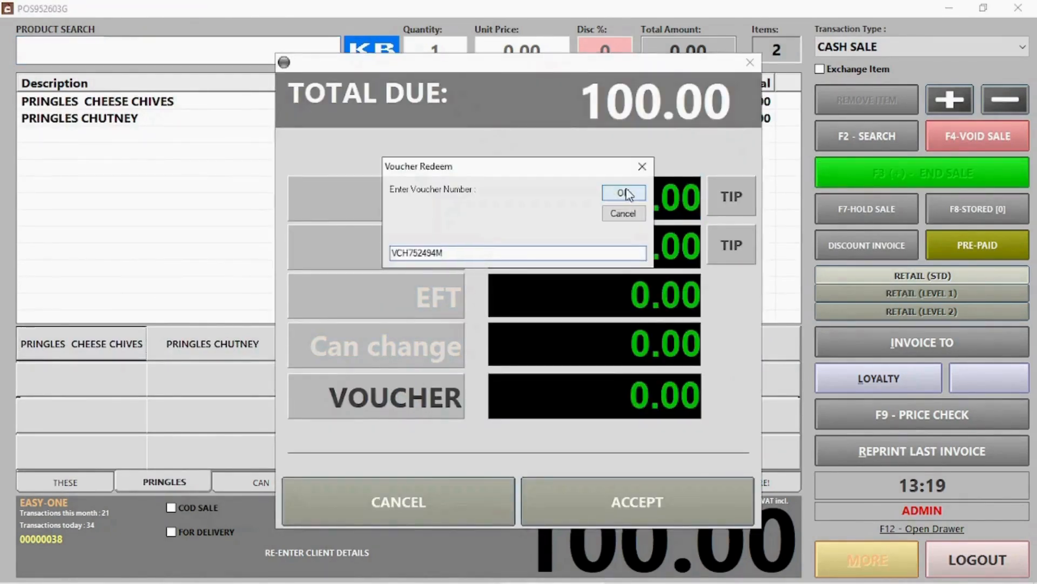
{"action": "left_click", "coordinate": [623, 193]}
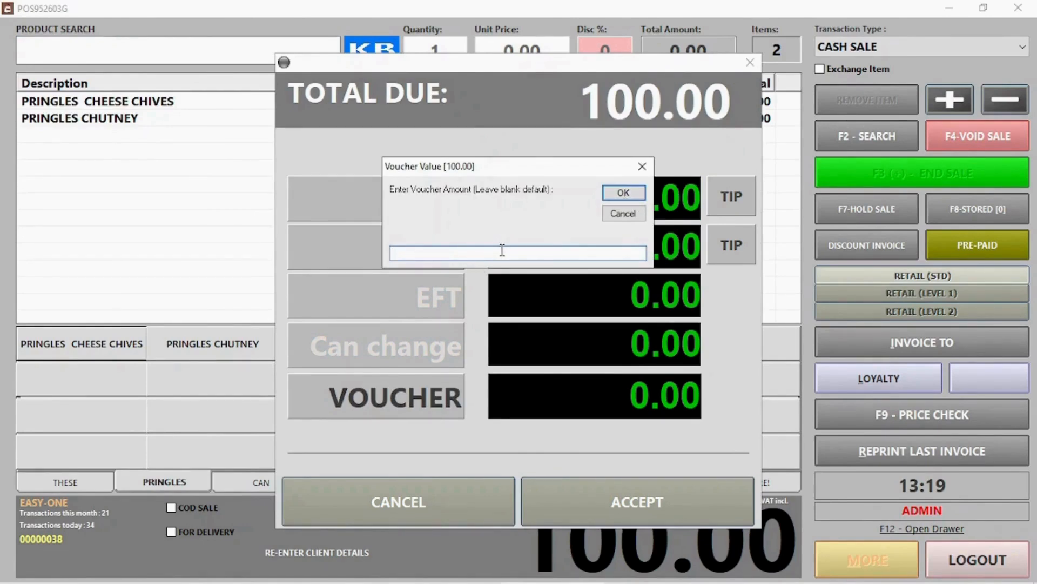
{"action": "left_click", "coordinate": [623, 192]}
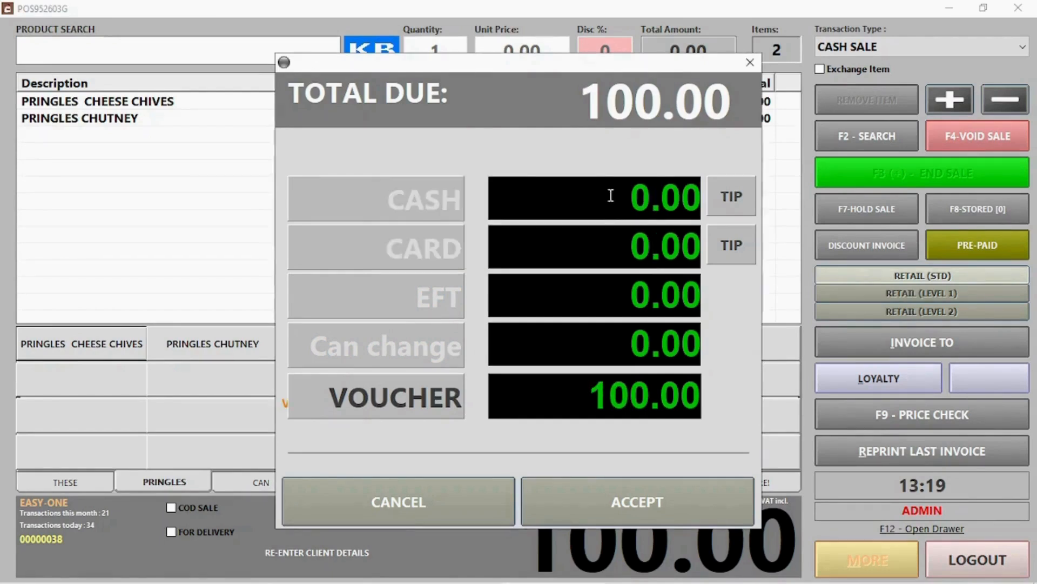
{"action": "left_click", "coordinate": [653, 520]}
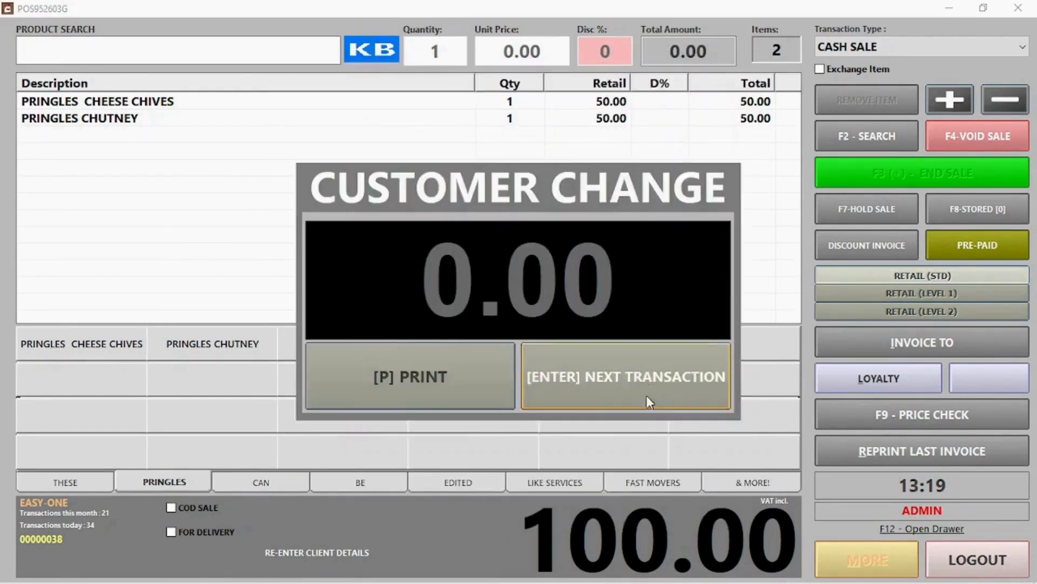
{"action": "left_click", "coordinate": [647, 395]}
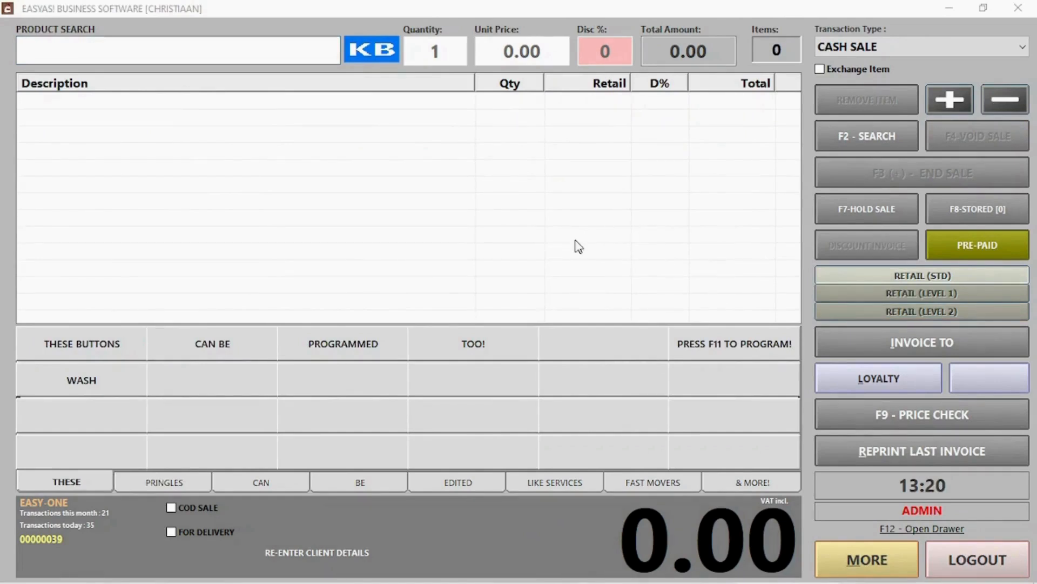
Exchange PRINGLES CHEESE CHIVES for PRINGLES CHUTNEY and accept the 0.00 balance.
{"action": "left_click", "coordinate": [854, 72]}
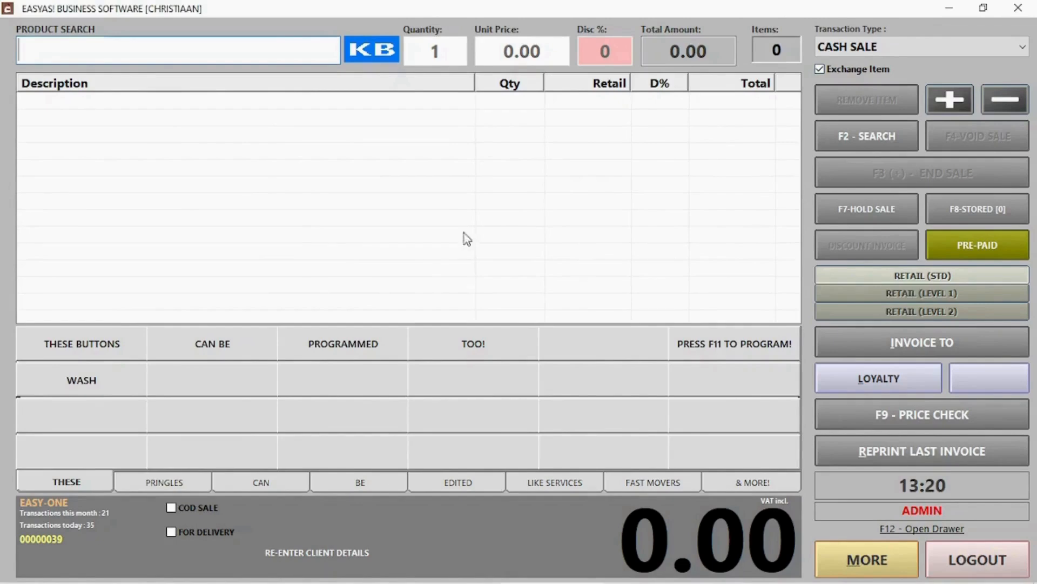
{"action": "left_click", "coordinate": [175, 487]}
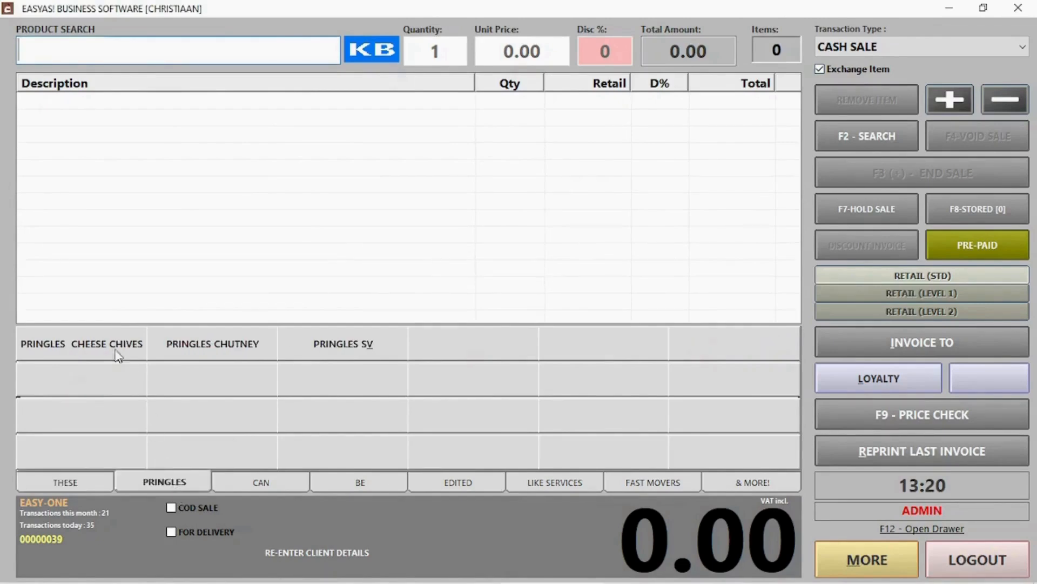
{"action": "left_click", "coordinate": [107, 346]}
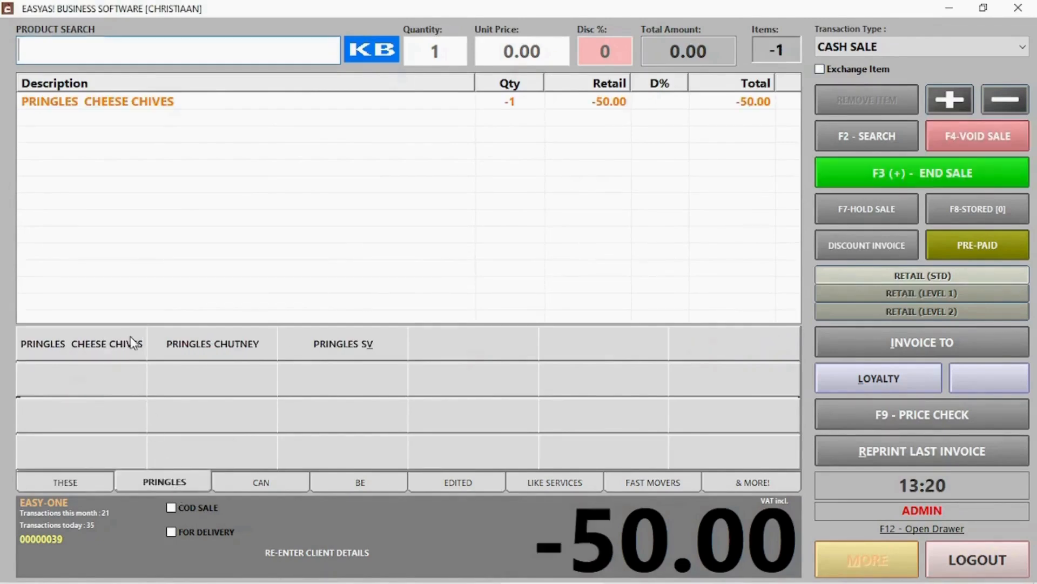
{"action": "left_click", "coordinate": [219, 357]}
{"action": "left_click", "coordinate": [900, 172]}
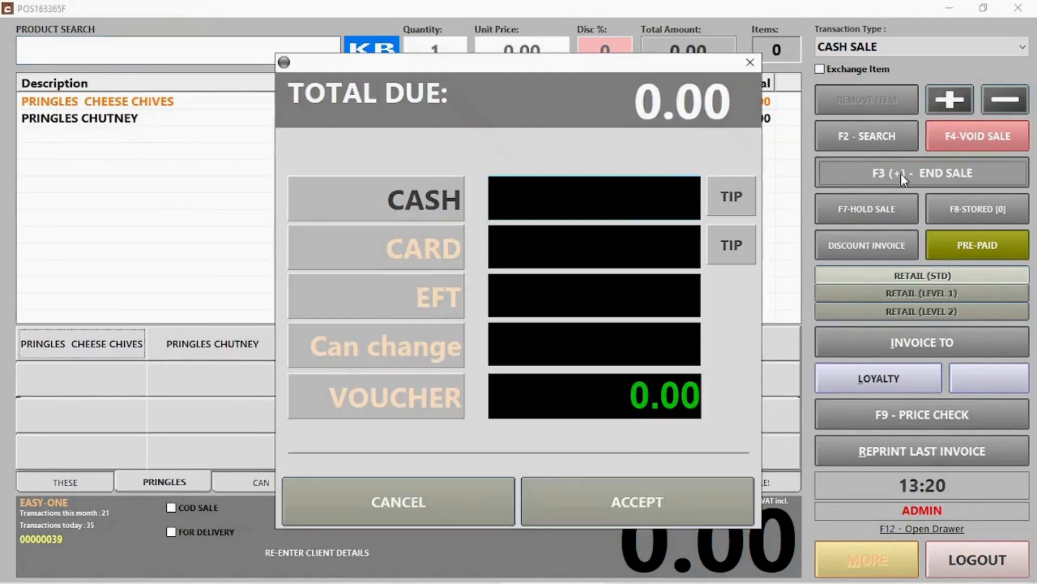
{"action": "left_click", "coordinate": [637, 506]}
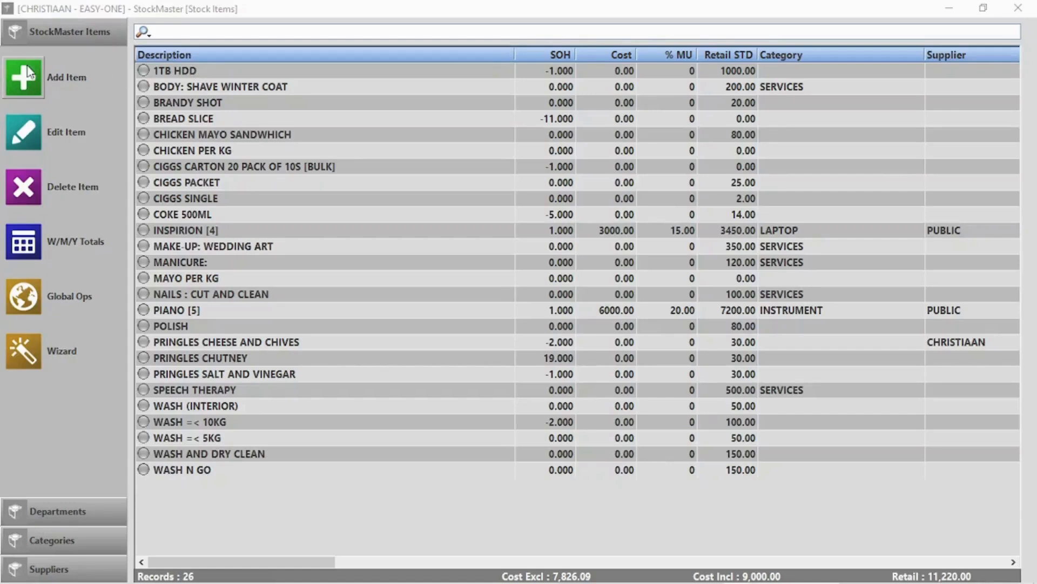
Add a new stock item with a generated barcode named Coke 1l.
{"action": "left_click", "coordinate": [24, 79]}
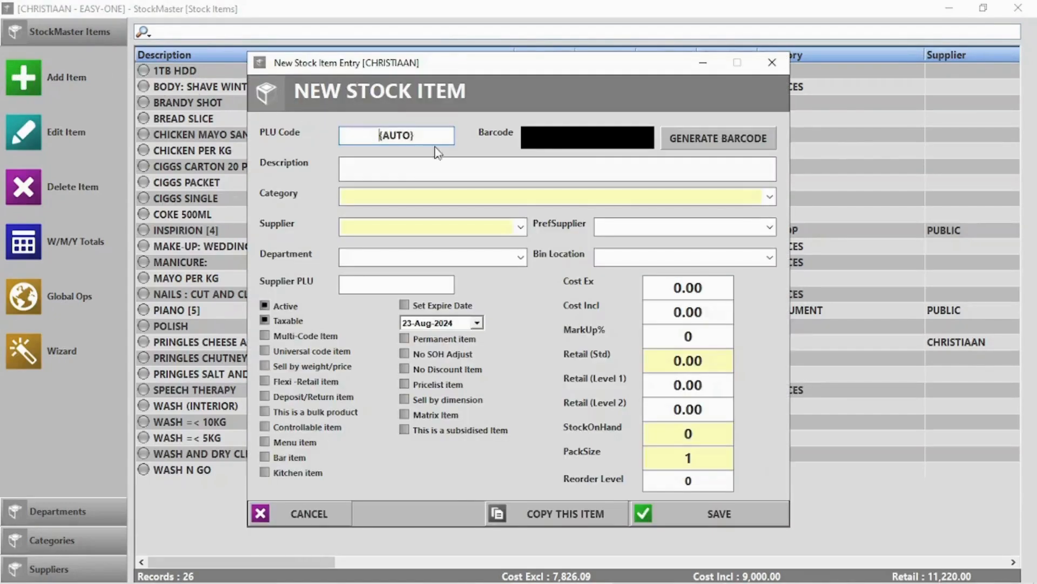
{"action": "left_click", "coordinate": [694, 142]}
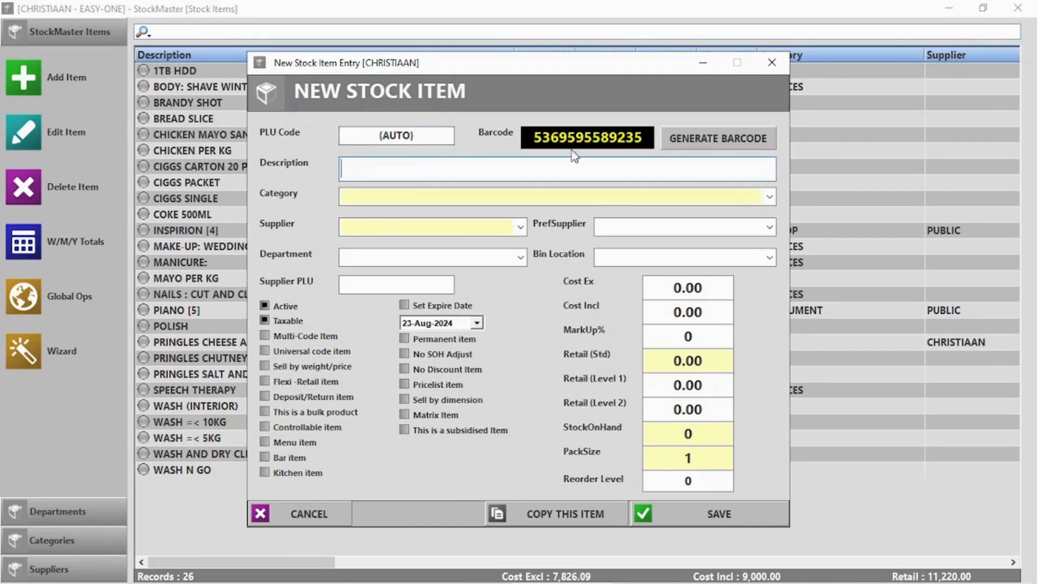
{"action": "type", "text": "Coke 1l"}
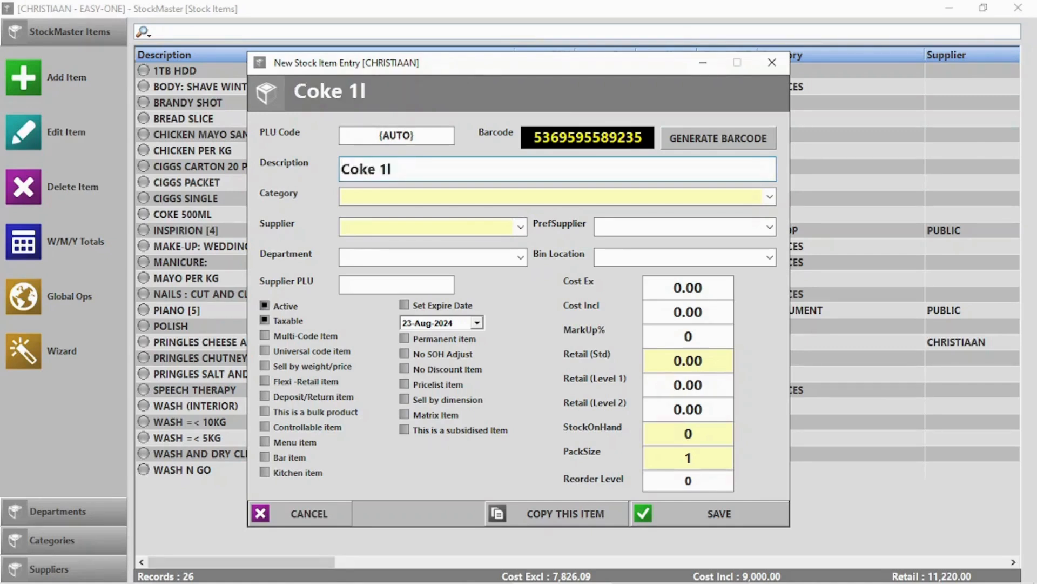
{"action": "key", "text": "Tab"}
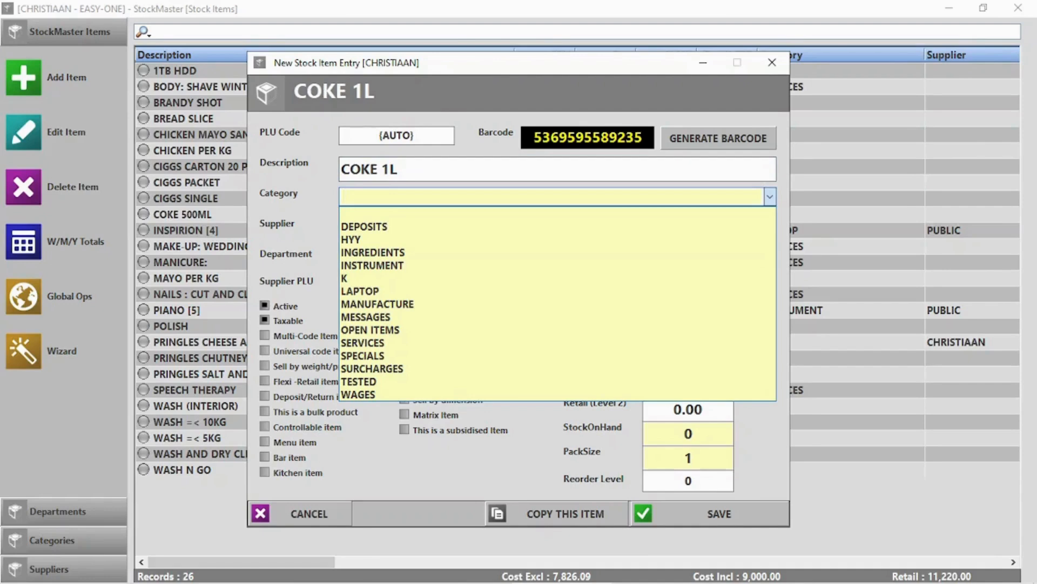
Set category Cold drinks, supplier Coco Cola and department Beverages.
{"action": "type", "text": "Cold drinks"}
{"action": "key", "text": "Tab"}
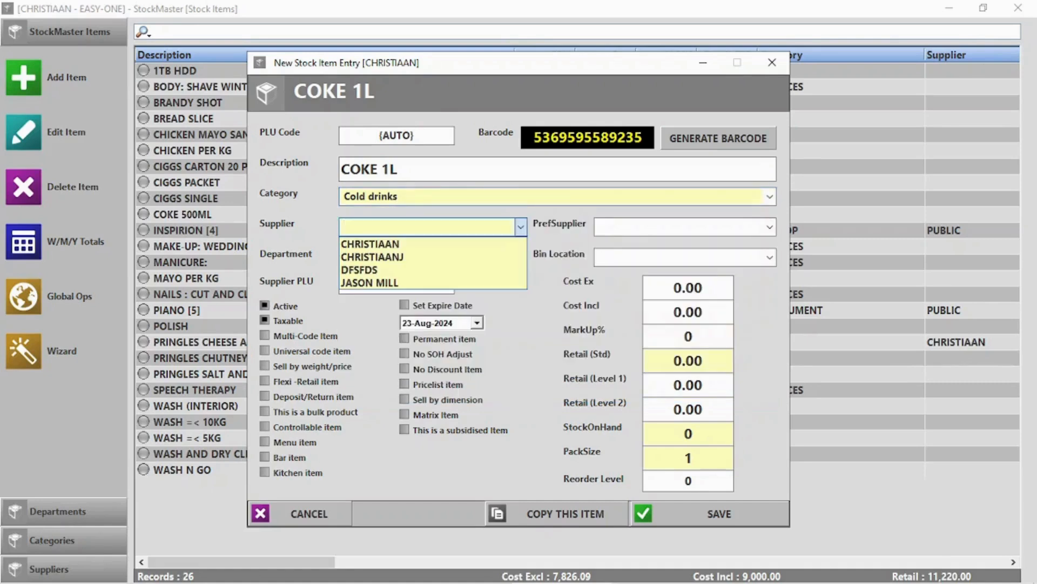
{"action": "type", "text": "Coco Cola"}
{"action": "left_click", "coordinate": [386, 340]}
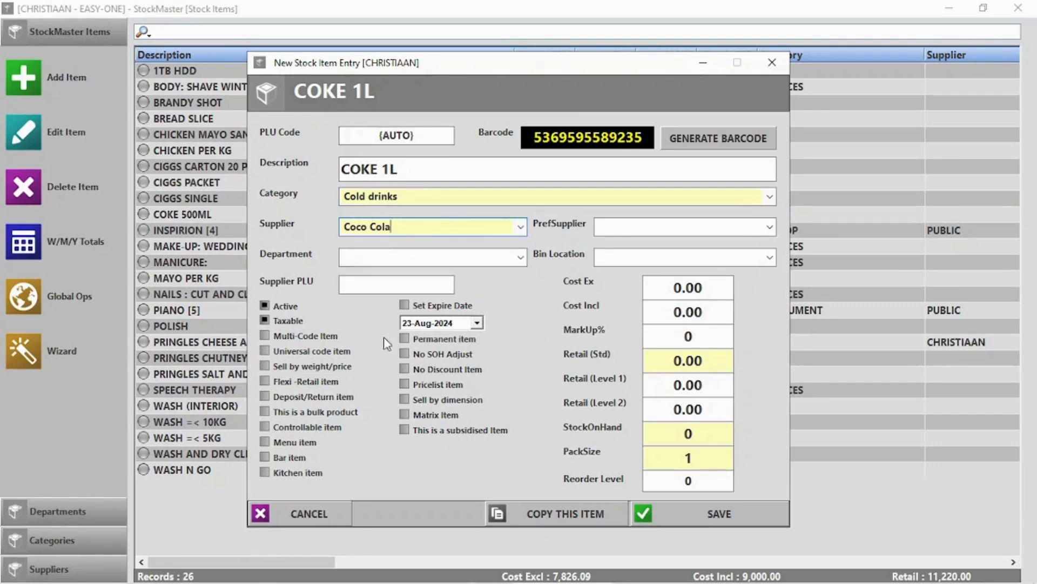
{"action": "left_click", "coordinate": [394, 254]}
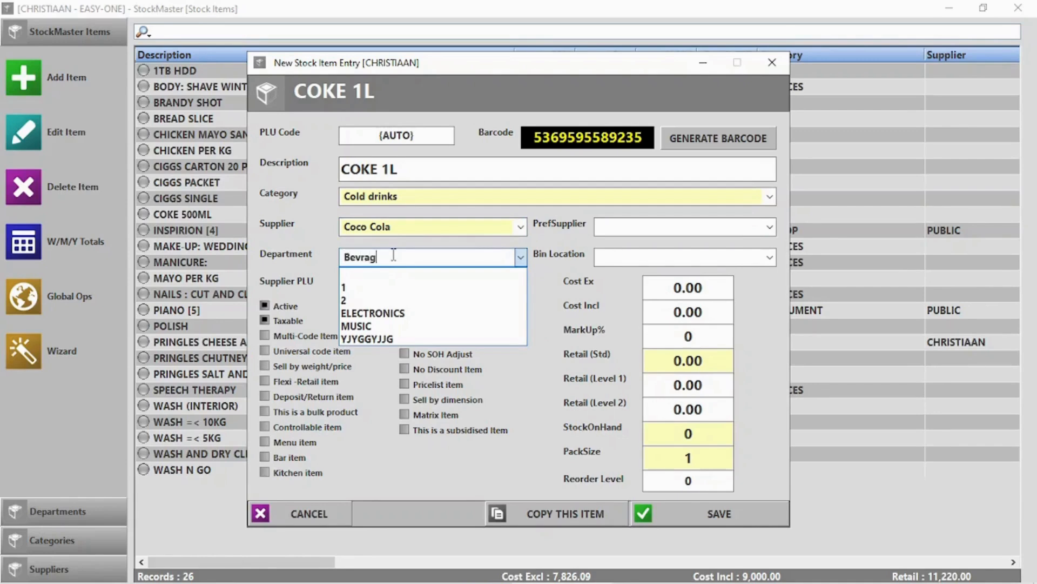
{"action": "left_click", "coordinate": [365, 260]}
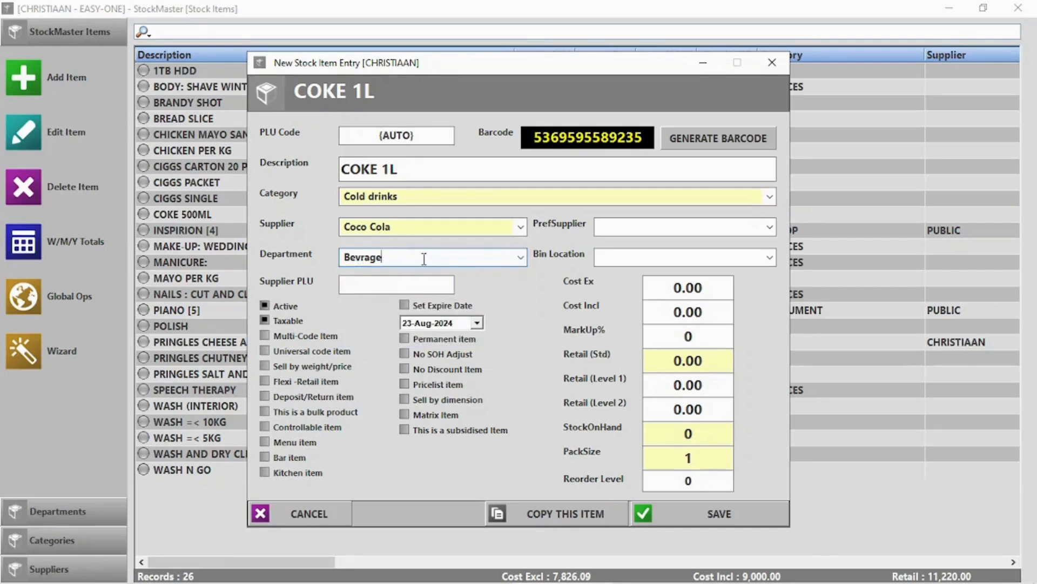
{"action": "key", "text": "BackSpace"}
{"action": "key", "text": "BackSpace"}
{"action": "key", "text": "BackSpace"}
{"action": "key", "text": "BackSpace"}
{"action": "type", "text": "er"}
Enter cost 14 excl VAT, 15% markup (retail 18.52) and 20 units on hand.
{"action": "left_click", "coordinate": [687, 291]}
{"action": "type", "text": "14"}
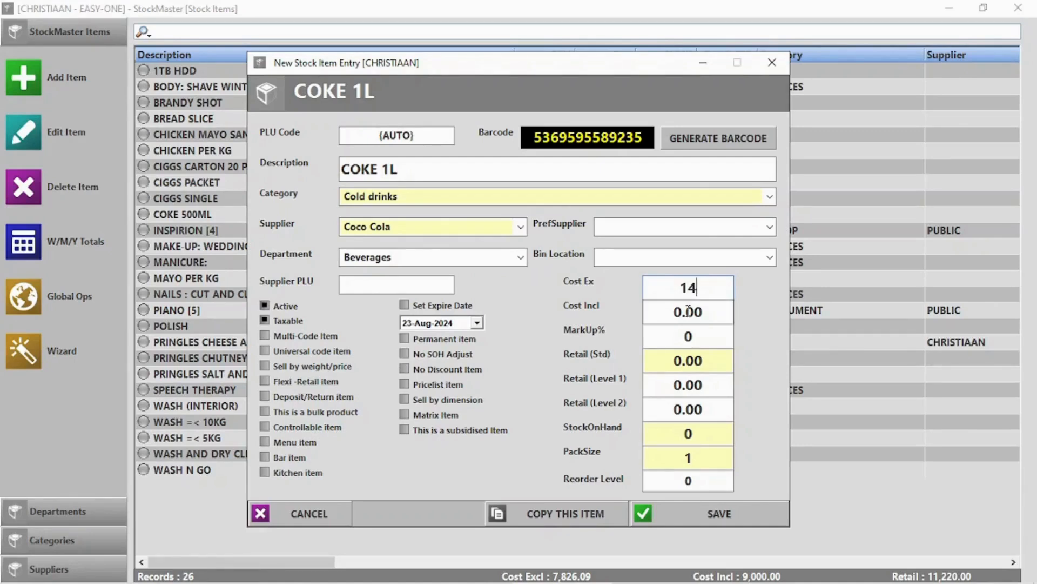
{"action": "left_click", "coordinate": [685, 336]}
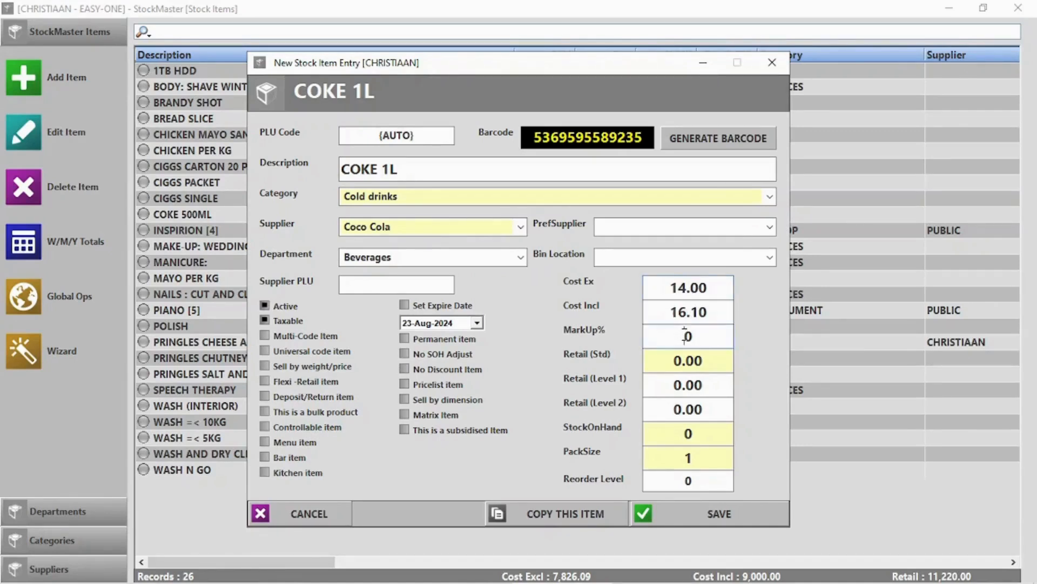
{"action": "left_click_drag", "start_coordinate": [700, 337], "coordinate": [661, 333]}
{"action": "type", "text": "15"}
{"action": "left_click", "coordinate": [700, 431]}
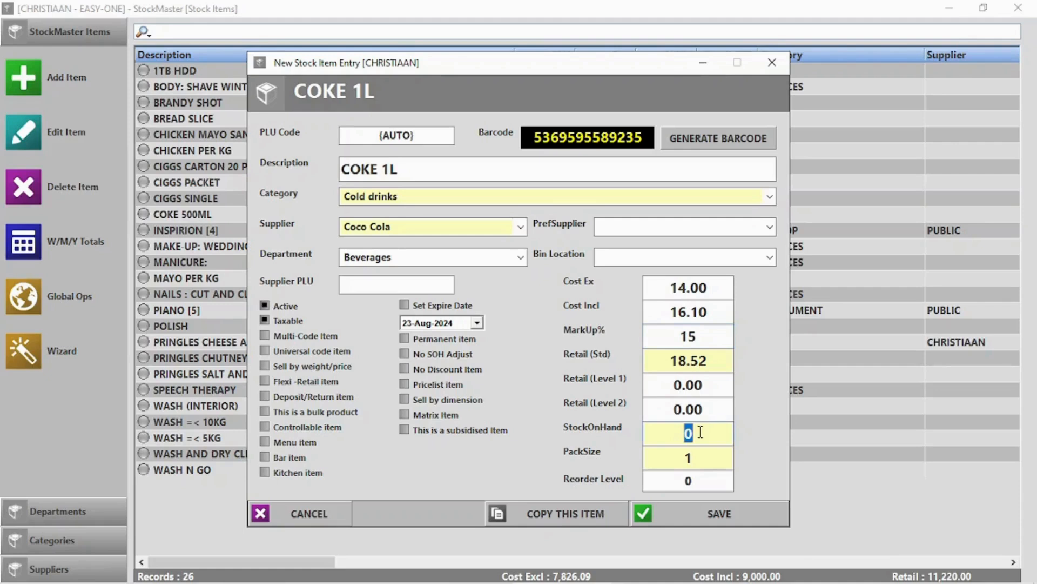
{"action": "type", "text": "20"}
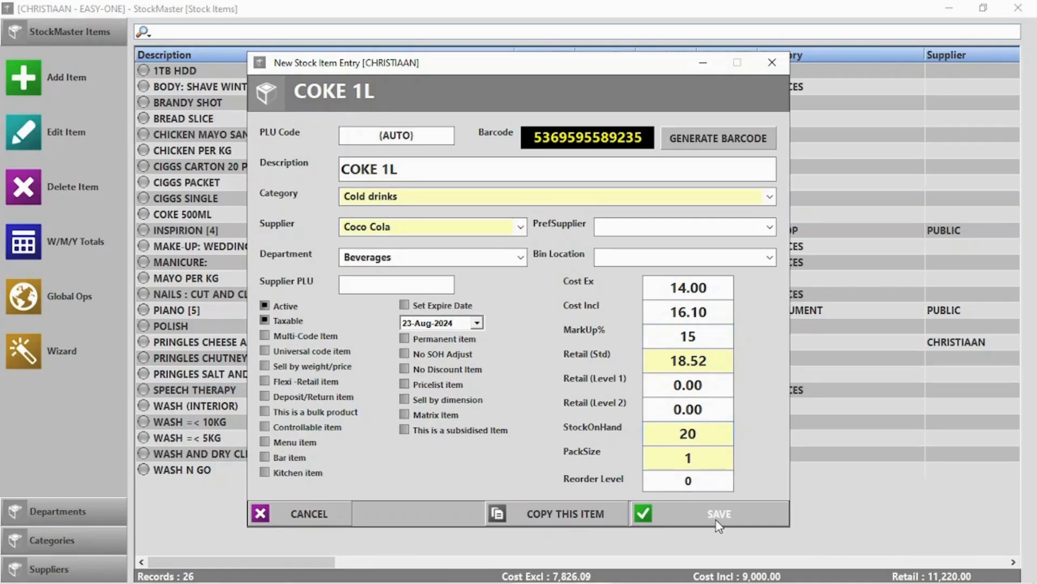
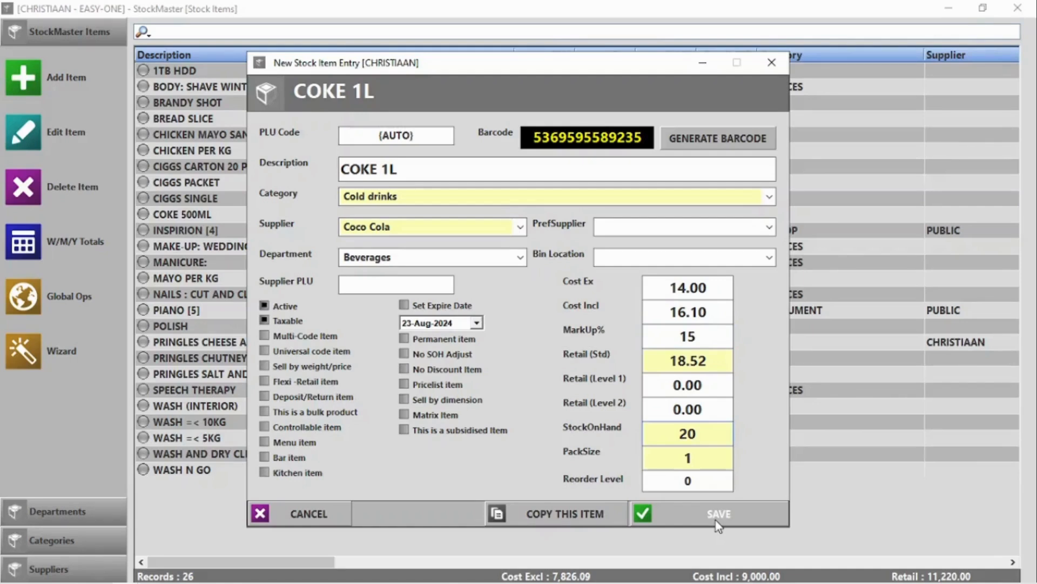
Save COKE 1L to the stock list and start a blank new stock item.
{"action": "left_click", "coordinate": [719, 516]}
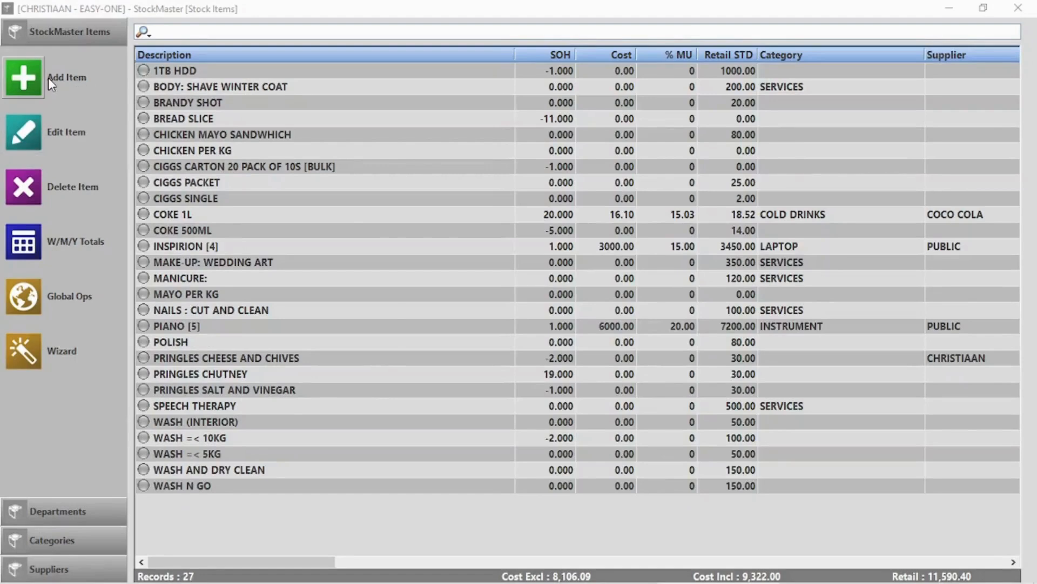
{"action": "left_click", "coordinate": [48, 77]}
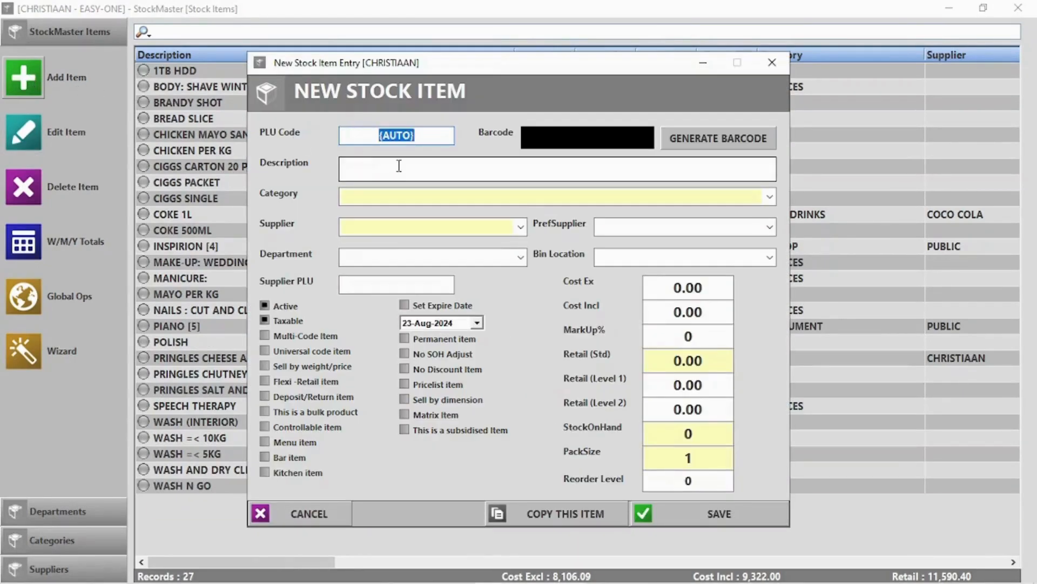
Enter PLU 0015, description Pork Per KG, category PORK and department MEAT.
{"action": "type", "text": "0015"}
{"action": "left_click", "coordinate": [432, 173]}
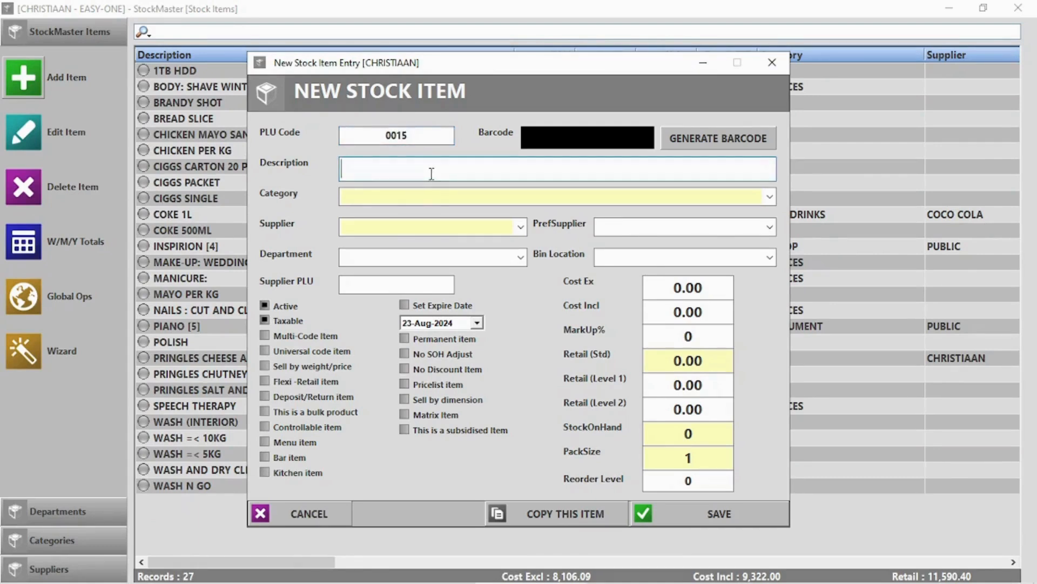
{"action": "type", "text": "Pork P"}
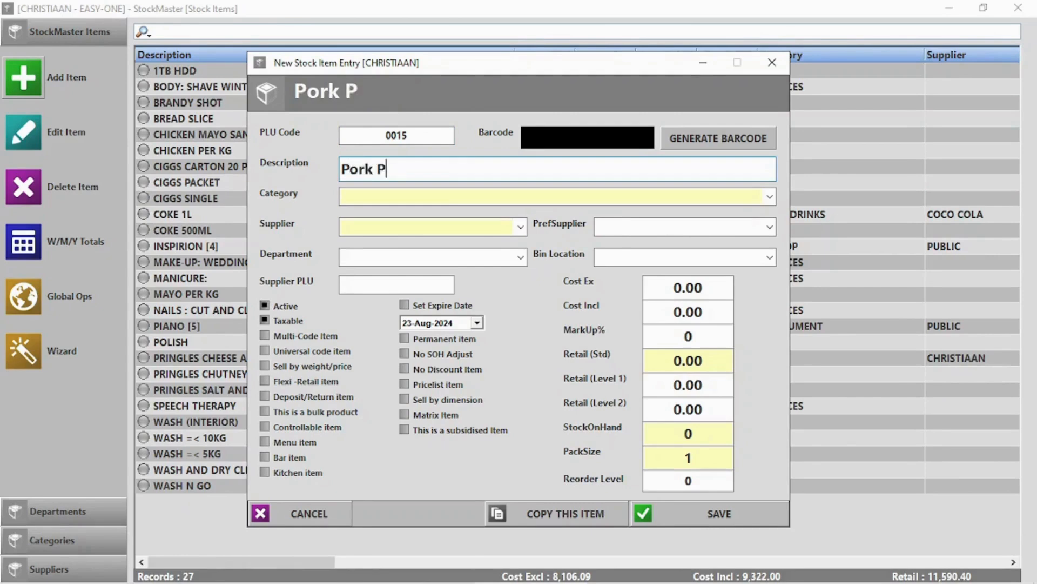
{"action": "type", "text": "er KG"}
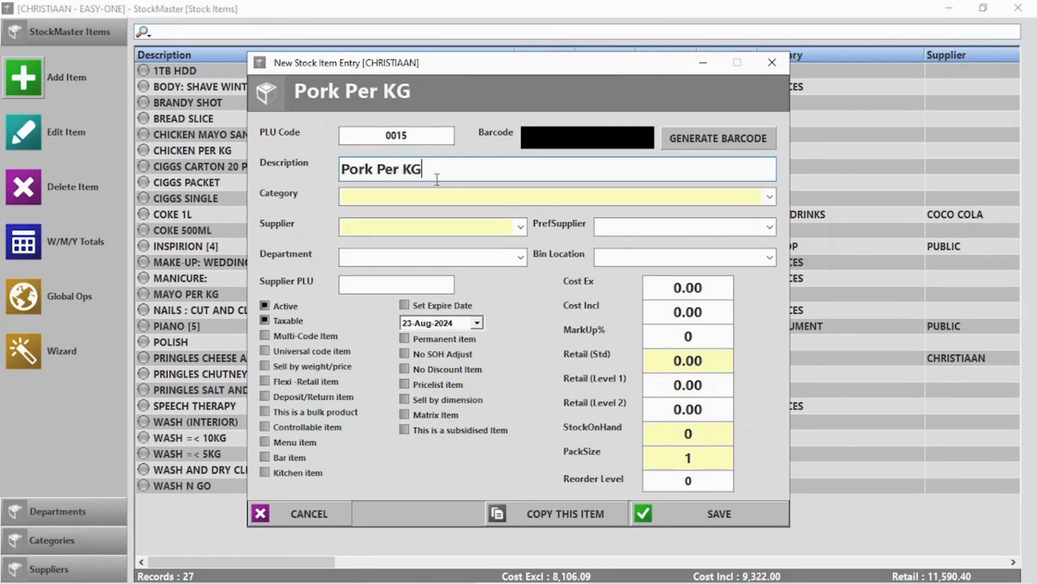
{"action": "left_click", "coordinate": [448, 196]}
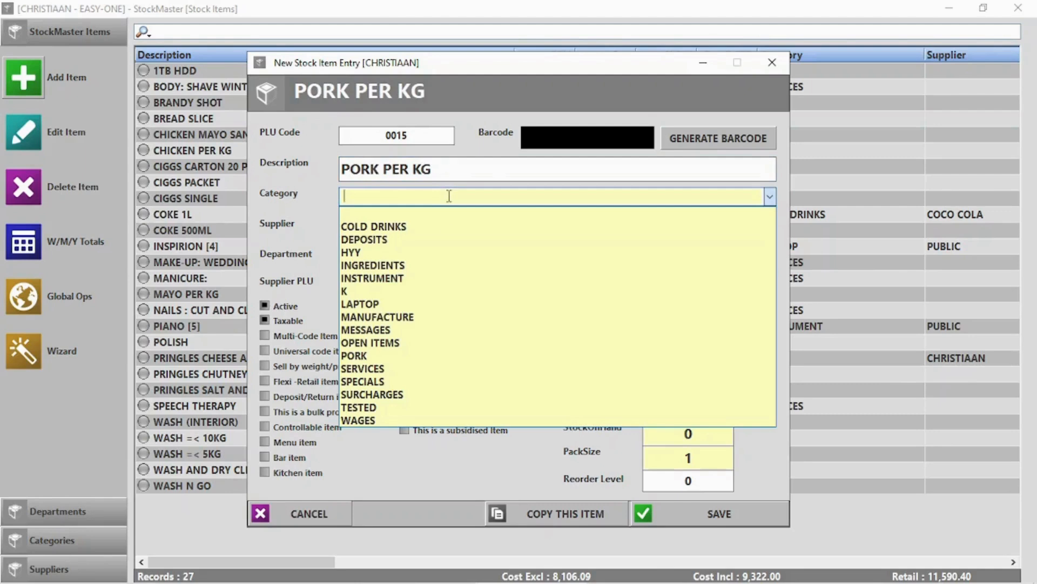
{"action": "left_click", "coordinate": [367, 355]}
{"action": "left_click", "coordinate": [387, 224]}
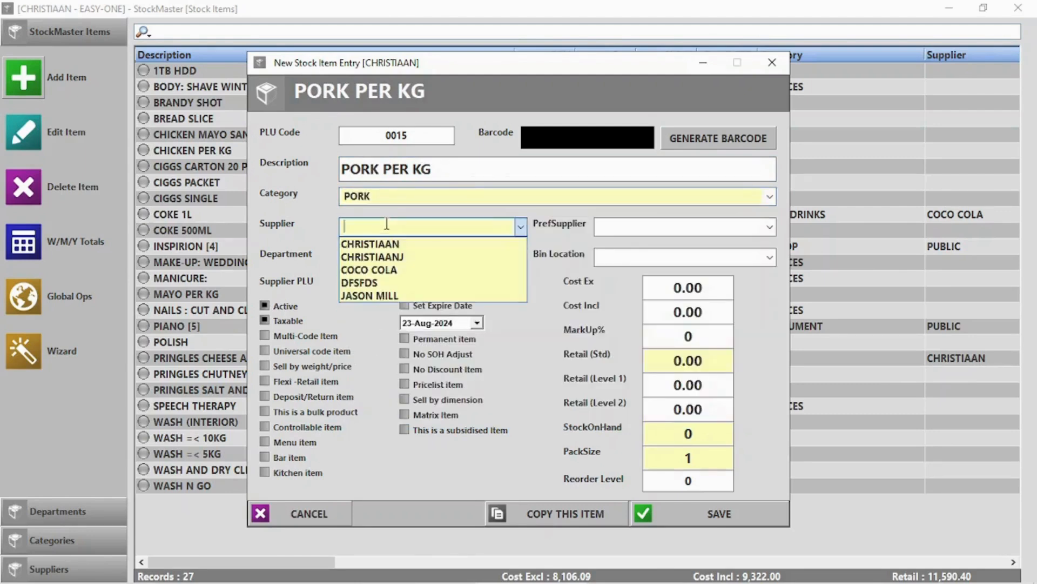
{"action": "left_click", "coordinate": [387, 223]}
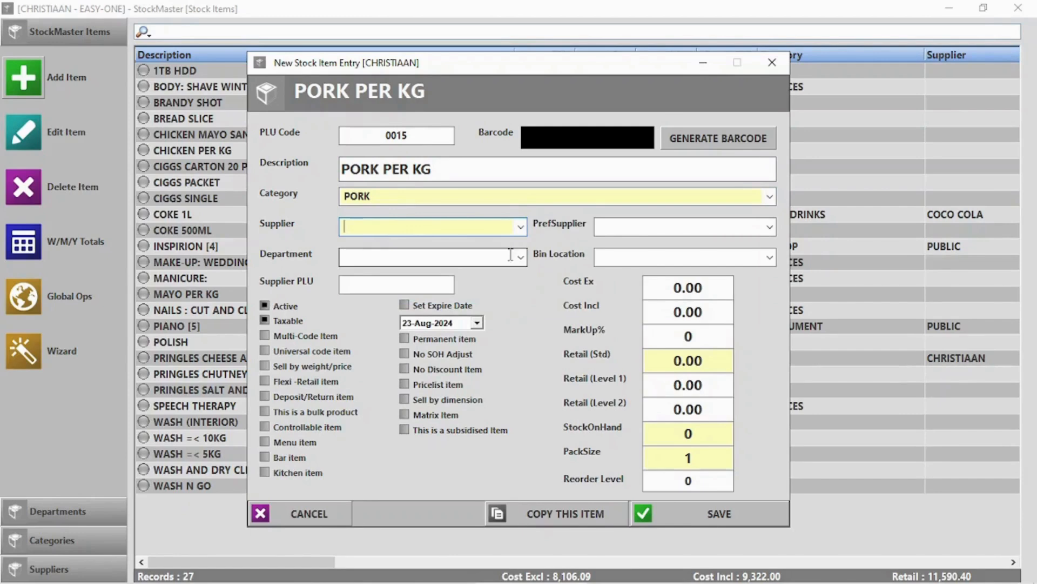
{"action": "left_click", "coordinate": [522, 257]}
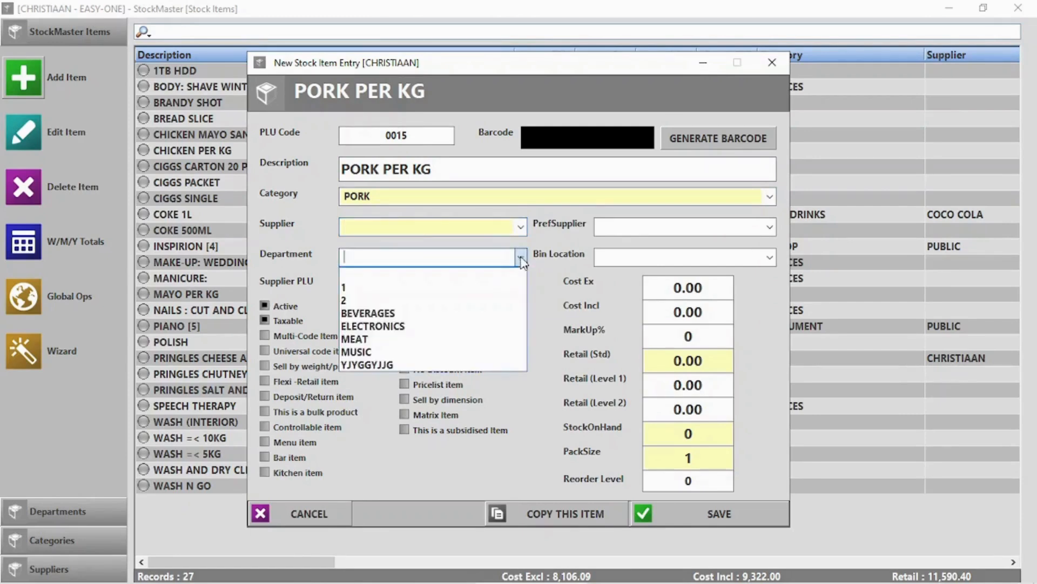
{"action": "left_click", "coordinate": [410, 342]}
Set cost 50 and retail 95, mark it sold by weight, and save.
{"action": "left_click", "coordinate": [688, 282]}
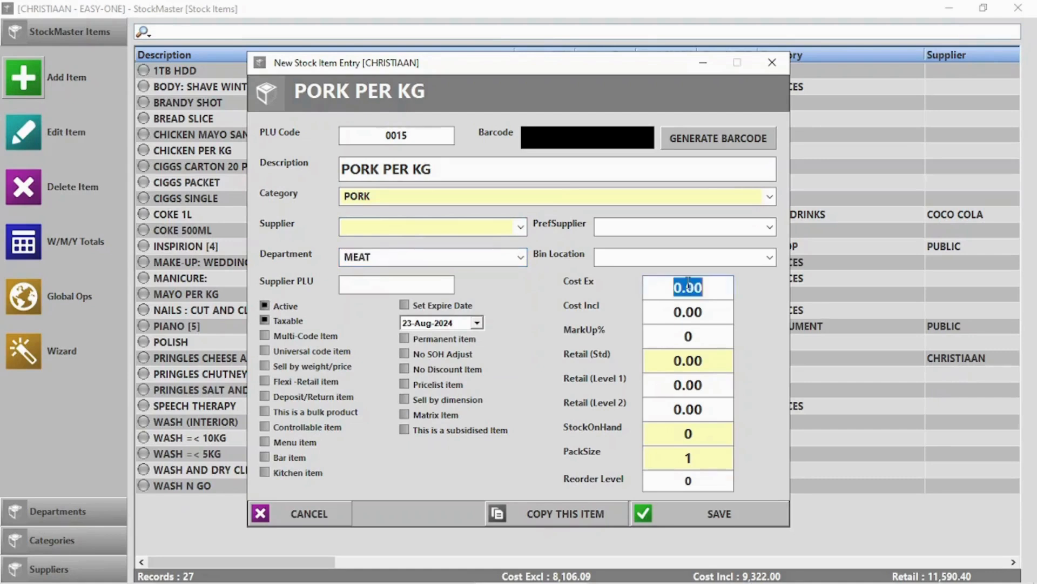
{"action": "type", "text": "50"}
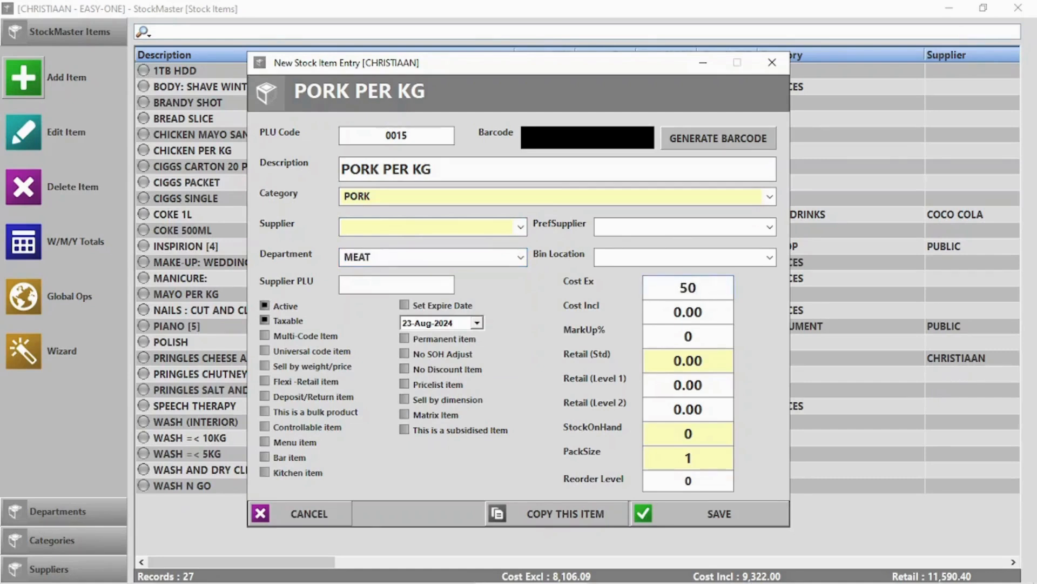
{"action": "left_click", "coordinate": [692, 360]}
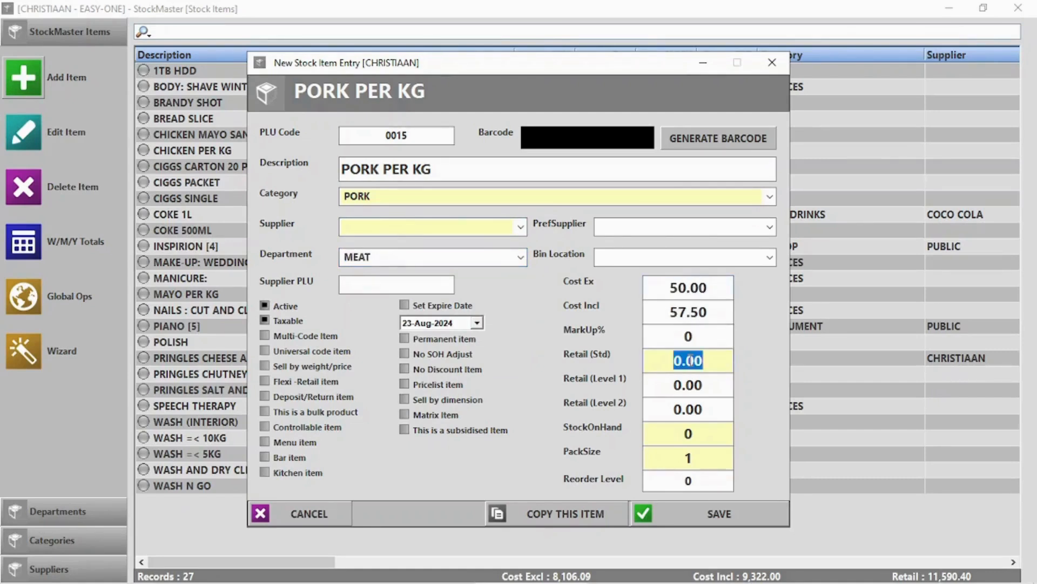
{"action": "type", "text": "95"}
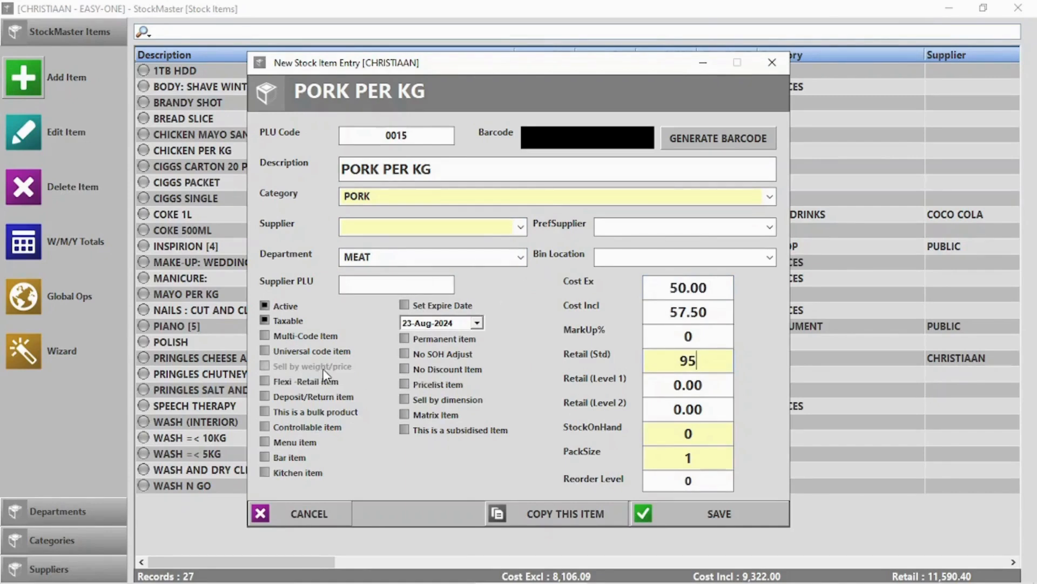
{"action": "left_click", "coordinate": [323, 367]}
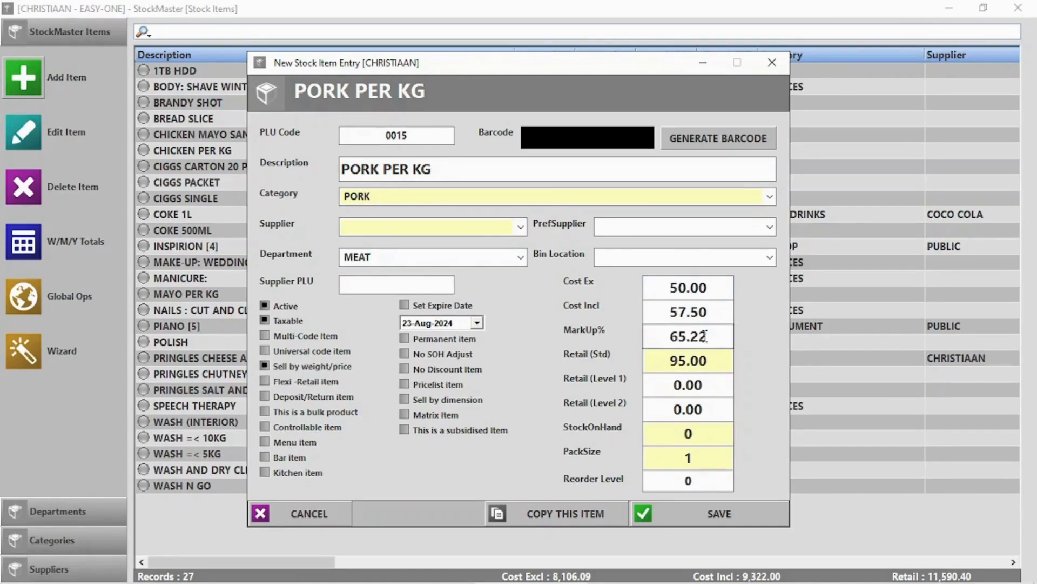
{"action": "left_click", "coordinate": [731, 518]}
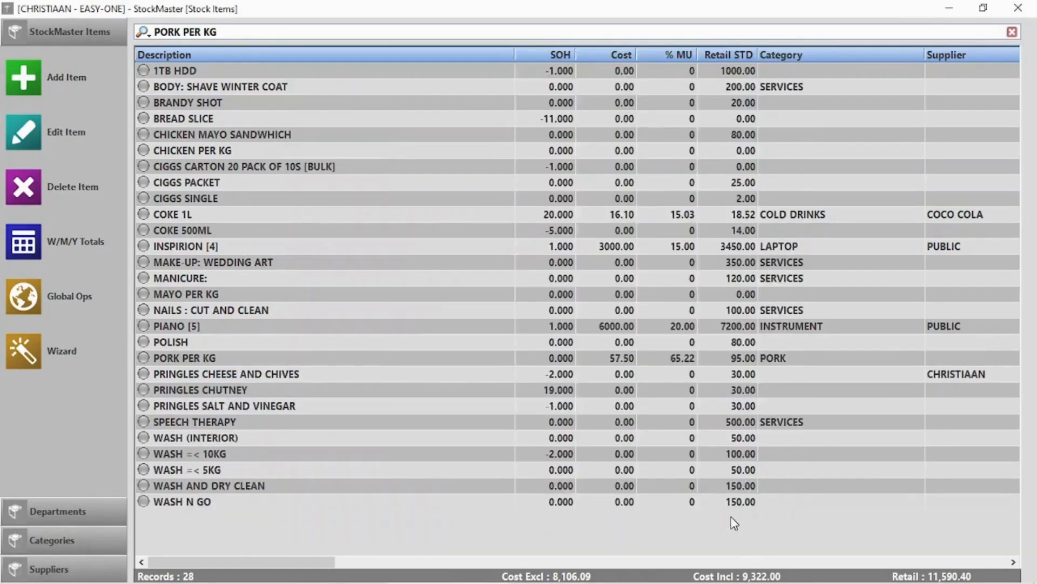
Decline adding another item, close StockMaster and go to Point Of Sale.
{"action": "left_click", "coordinate": [589, 354]}
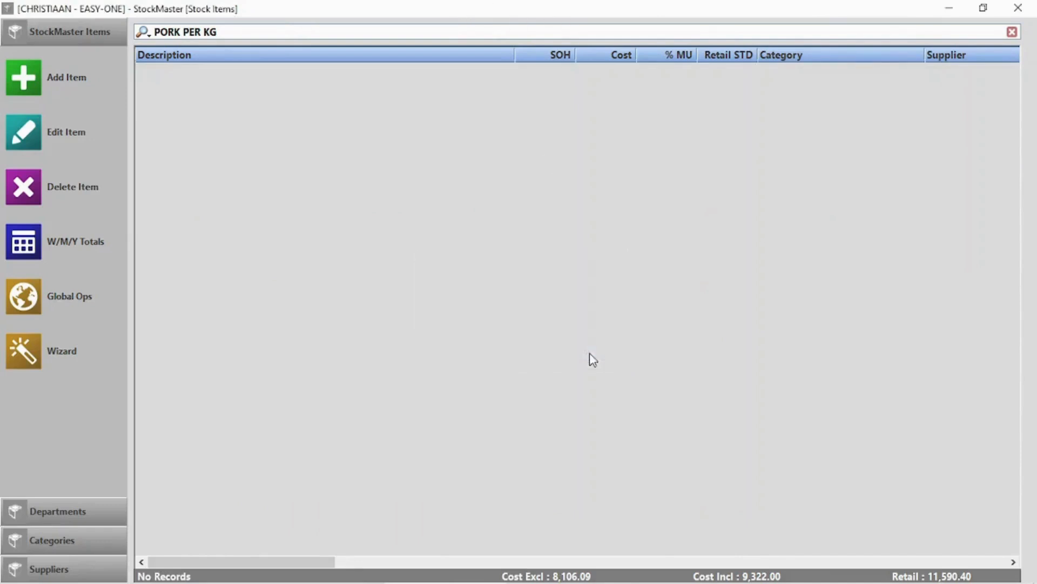
{"action": "left_click", "coordinate": [1018, 6]}
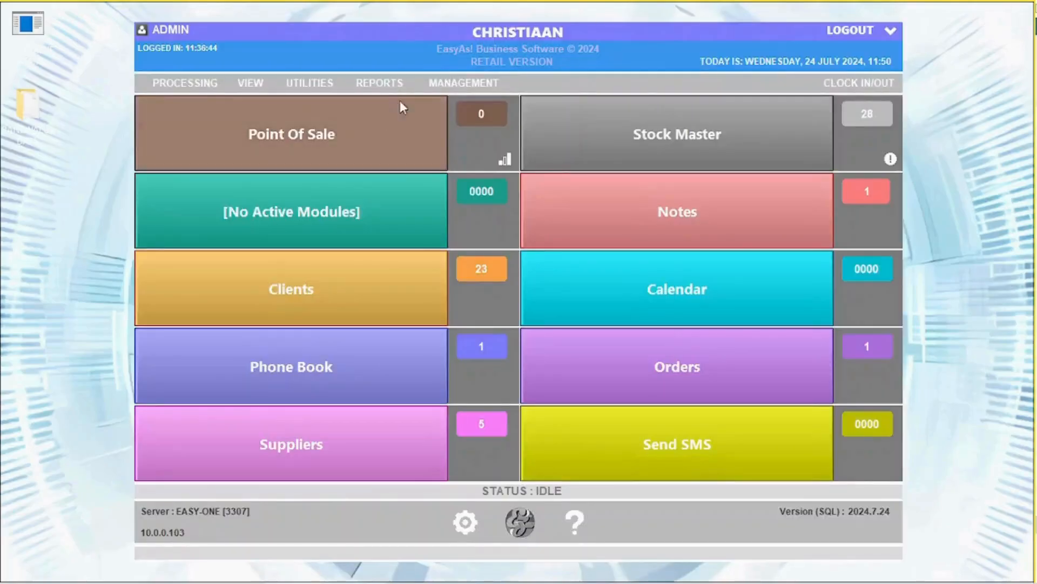
{"action": "left_click", "coordinate": [340, 138]}
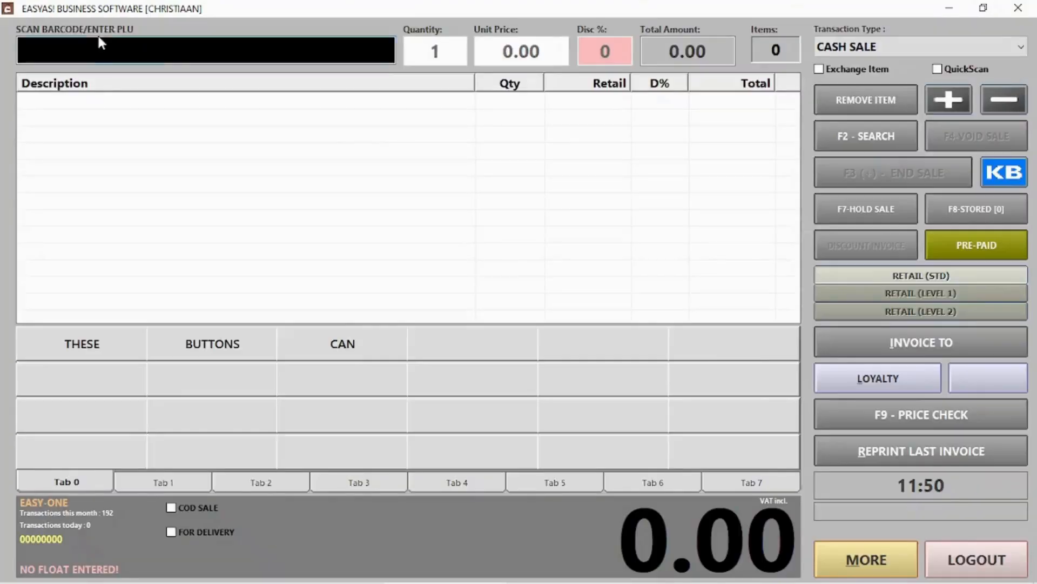
{"action": "type", "text": "2000150069960"}
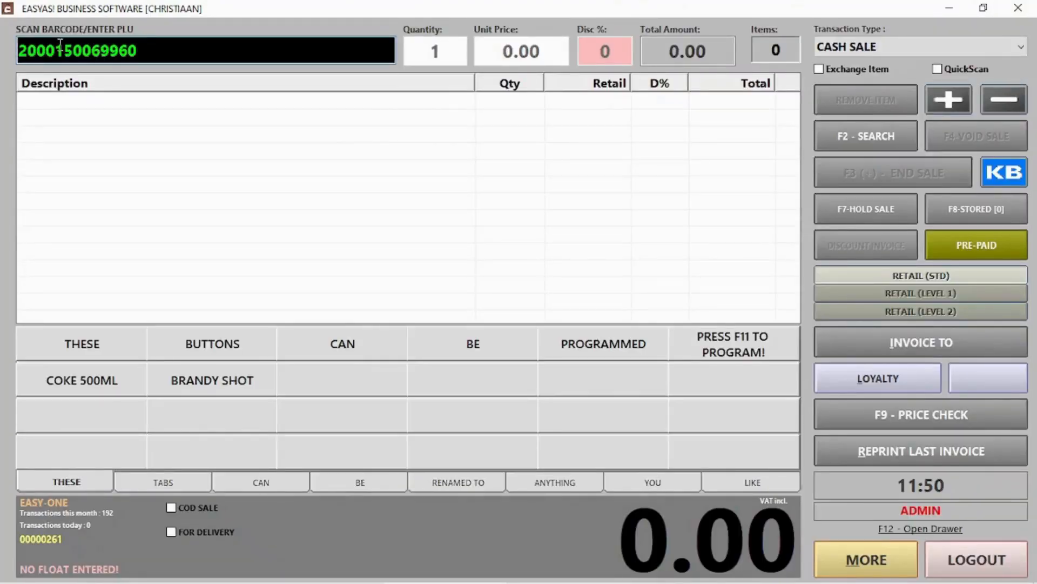
{"action": "left_click_drag", "start_coordinate": [40, 48], "coordinate": [128, 48]}
{"action": "left_click", "coordinate": [159, 46]}
{"action": "key", "text": "Return"}
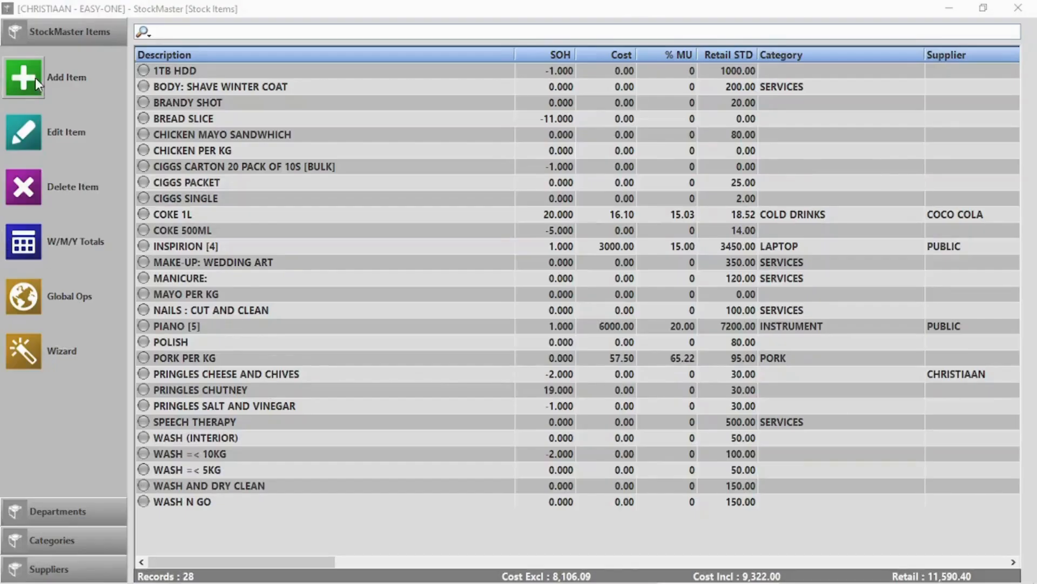
Create Loose Sweets with No SOH Adjust ticked and standard retail price 5.
{"action": "left_click", "coordinate": [35, 78]}
{"action": "left_click", "coordinate": [425, 174]}
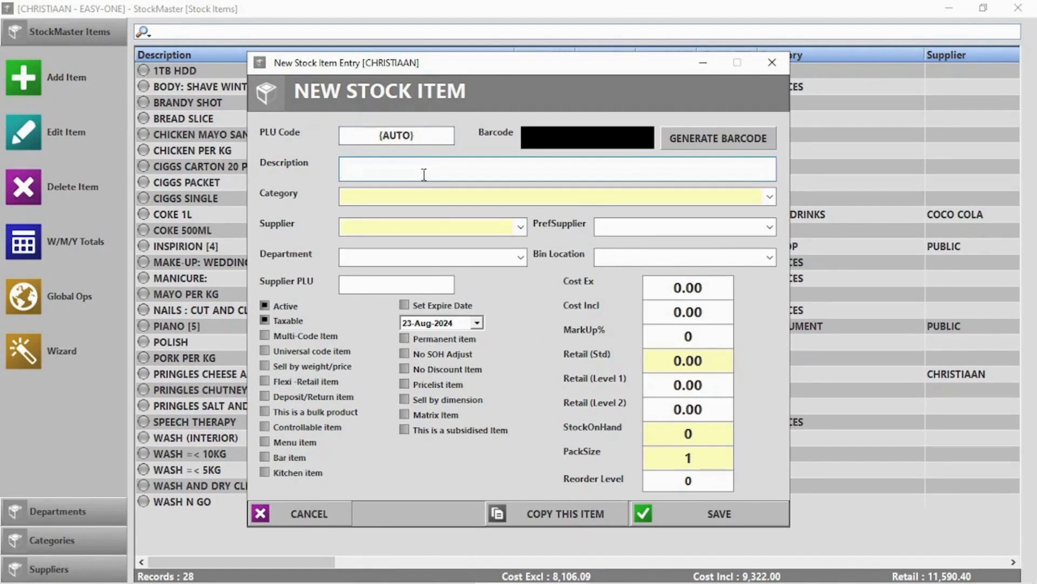
{"action": "type", "text": "Loose Sweets"}
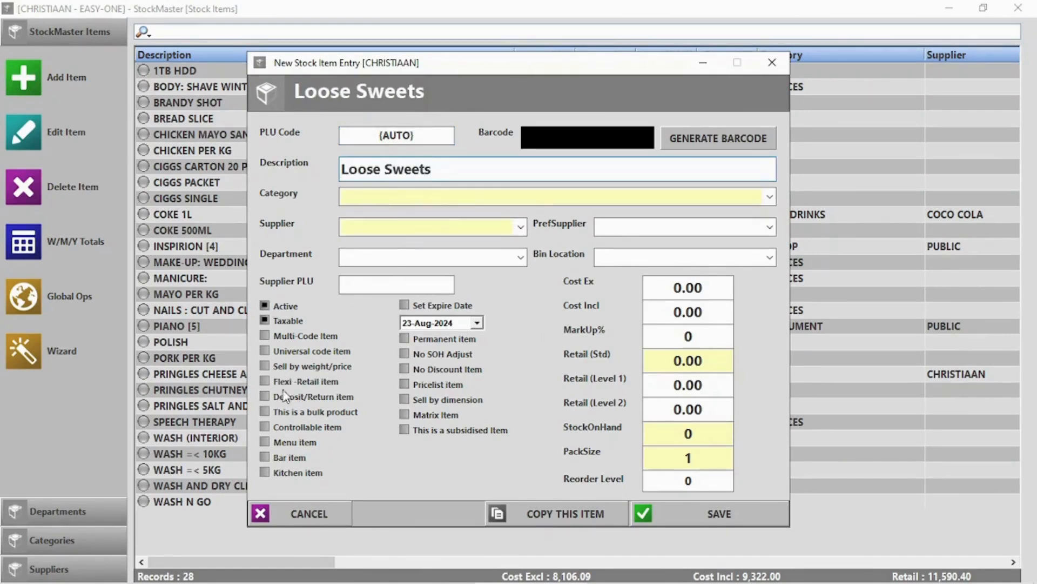
{"action": "left_click", "coordinate": [449, 356]}
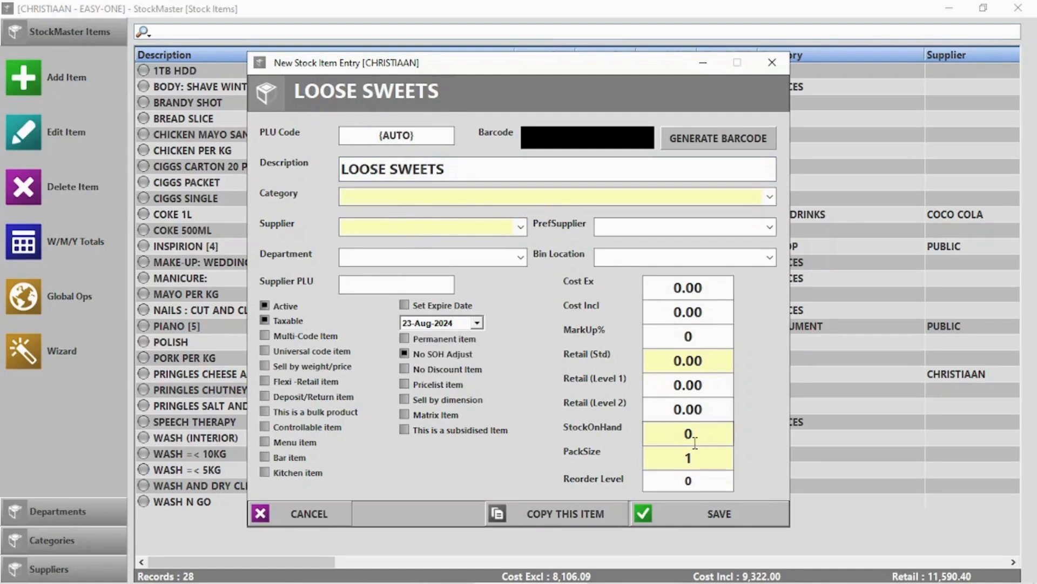
{"action": "left_click", "coordinate": [674, 359]}
{"action": "type", "text": "5"}
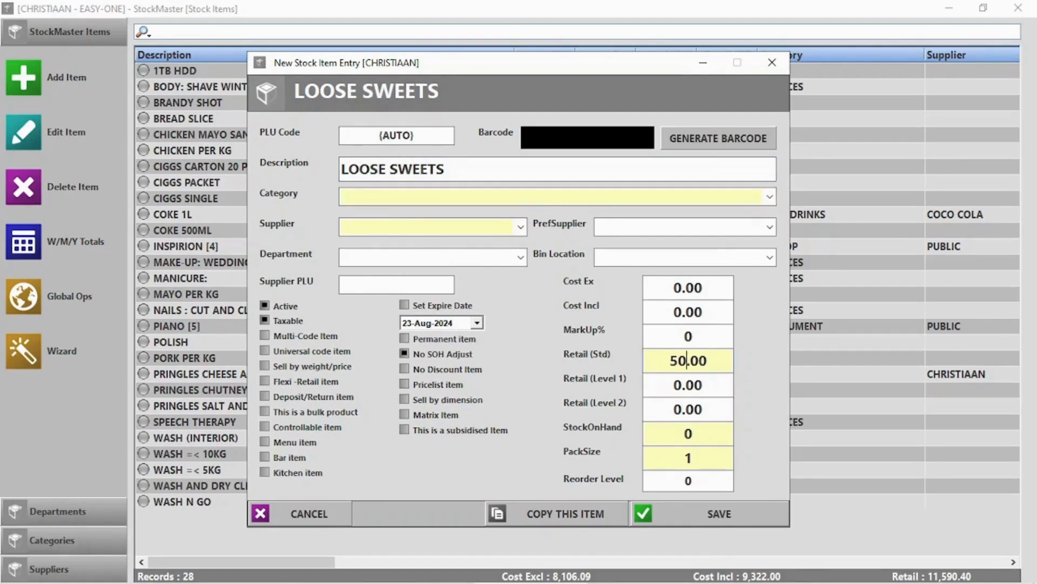
Add 20 LOOSE SWEETS to the sale from a 'loose' product search.
{"action": "type", "text": "lo"}
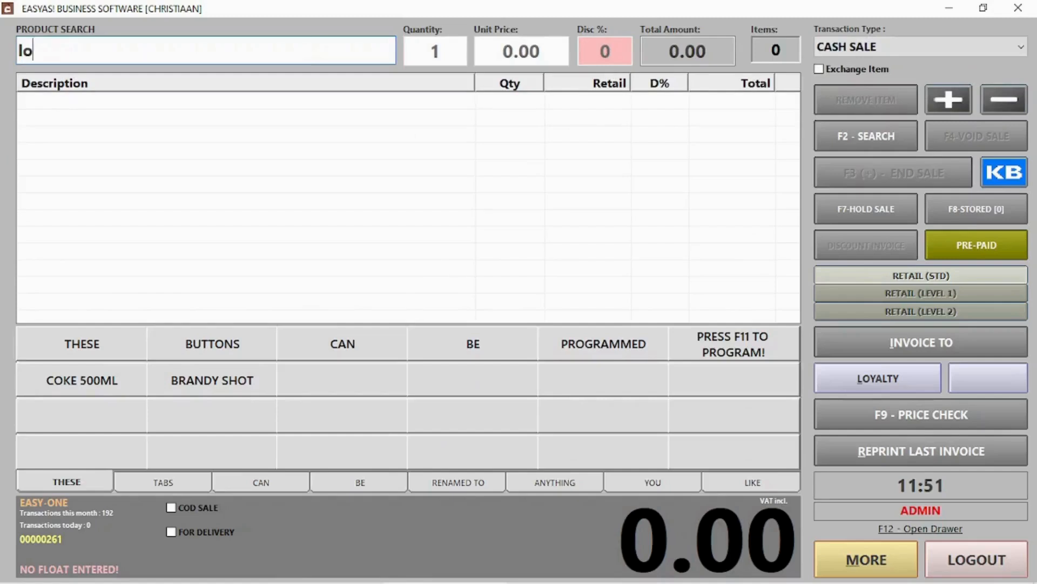
{"action": "type", "text": "ose"}
{"action": "double_click", "coordinate": [105, 110]}
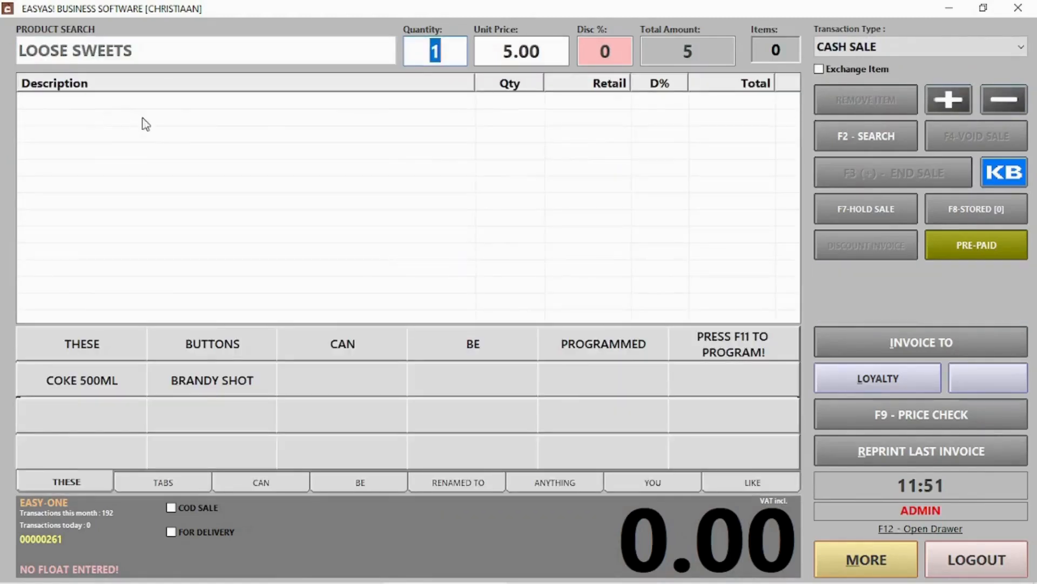
{"action": "type", "text": "20"}
{"action": "key", "text": "Return"}
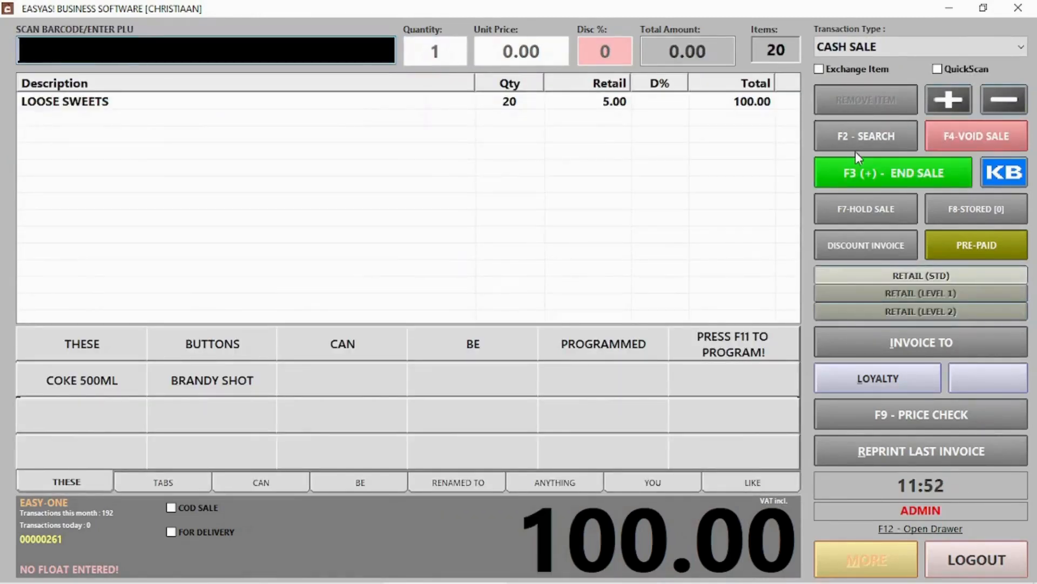
End the sale with 100.00 cash, clear the change screen and log out.
{"action": "left_click", "coordinate": [857, 168]}
{"action": "left_click", "coordinate": [672, 517]}
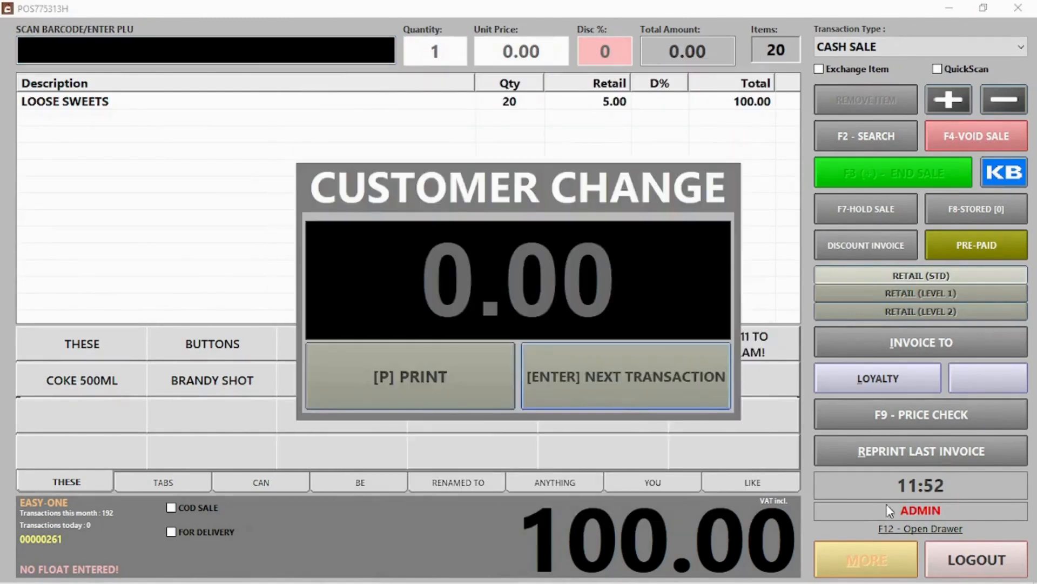
{"action": "left_click", "coordinate": [569, 373]}
{"action": "left_click", "coordinate": [967, 556]}
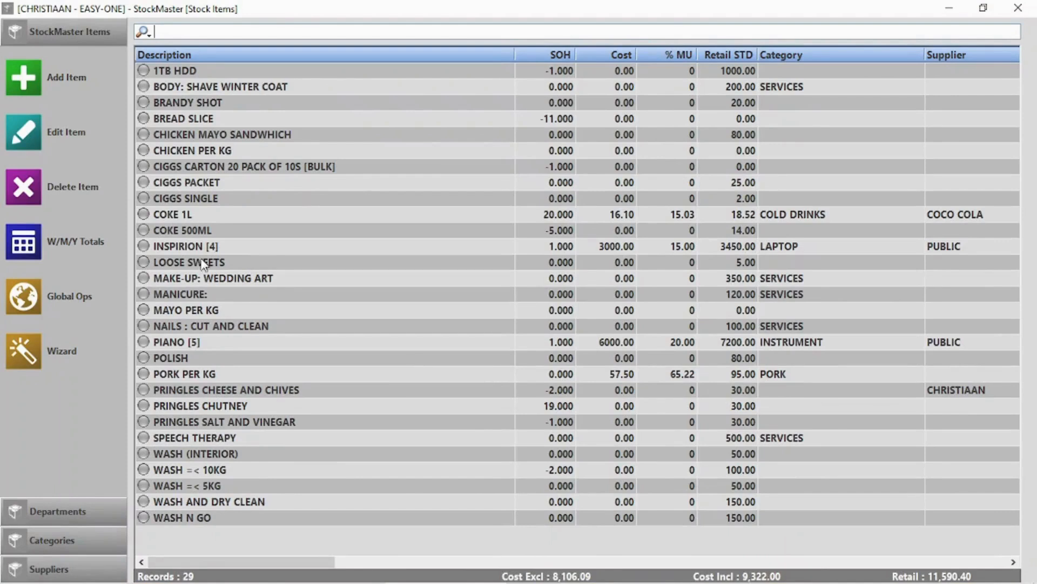
Select LOOSE SWEETS and COKE 500ML in the stock list to inspect them.
{"action": "left_click", "coordinate": [206, 263]}
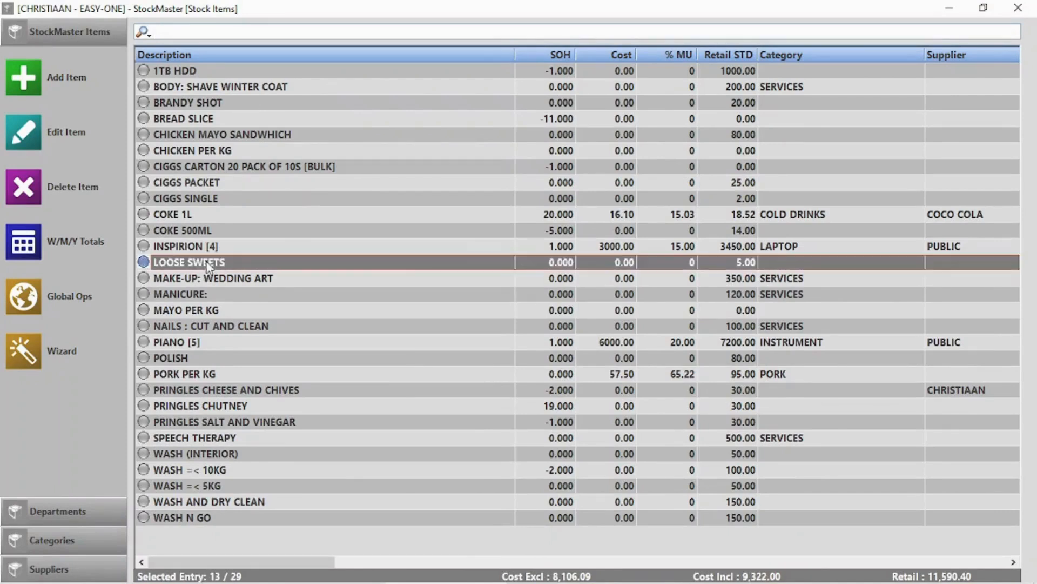
{"action": "left_click", "coordinate": [556, 233]}
{"action": "left_click", "coordinate": [558, 264]}
Save Glass coke Bottle Return as a deposit/return item with retail 10.
{"action": "left_click", "coordinate": [23, 77]}
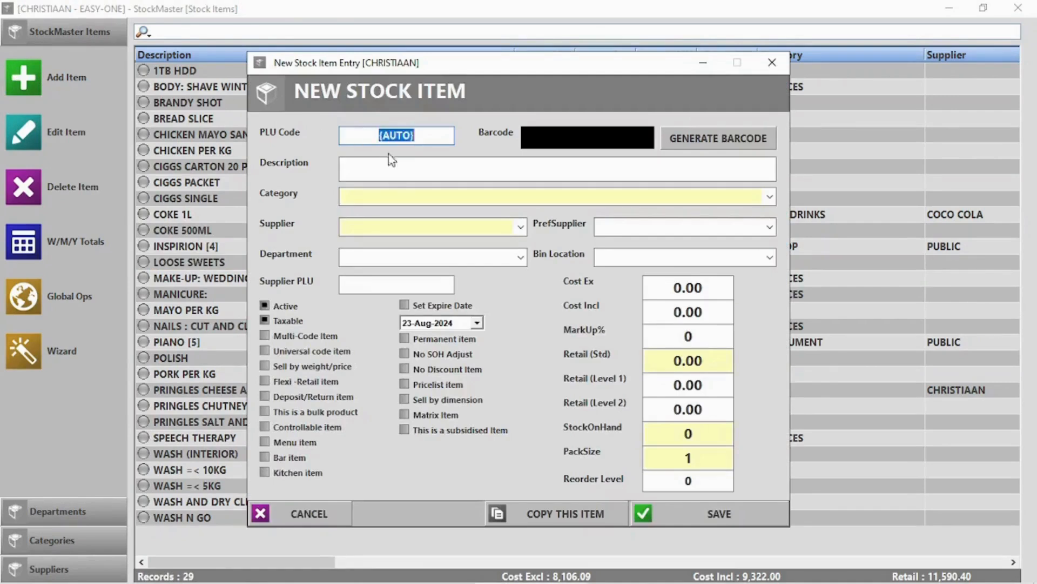
{"action": "left_click", "coordinate": [388, 168]}
{"action": "type", "text": "Glass coke"}
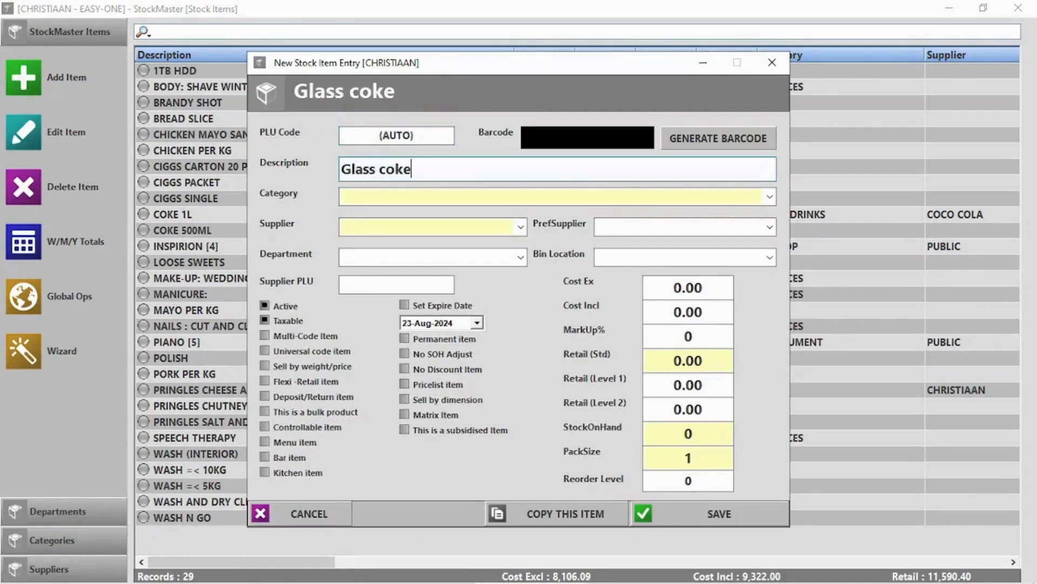
{"action": "type", "text": " Bottle Return"}
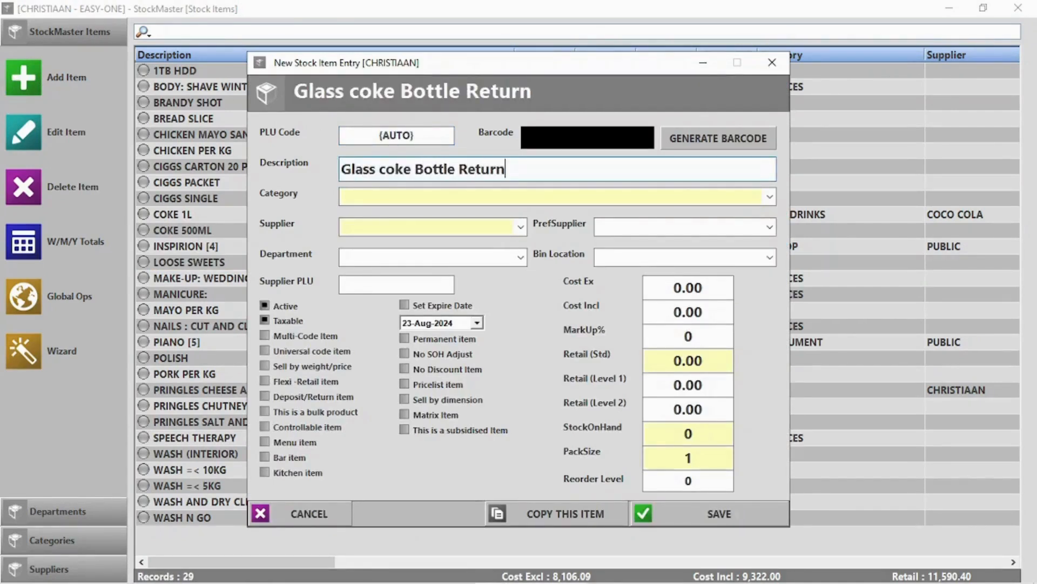
{"action": "double_click", "coordinate": [683, 361]}
{"action": "type", "text": "10"}
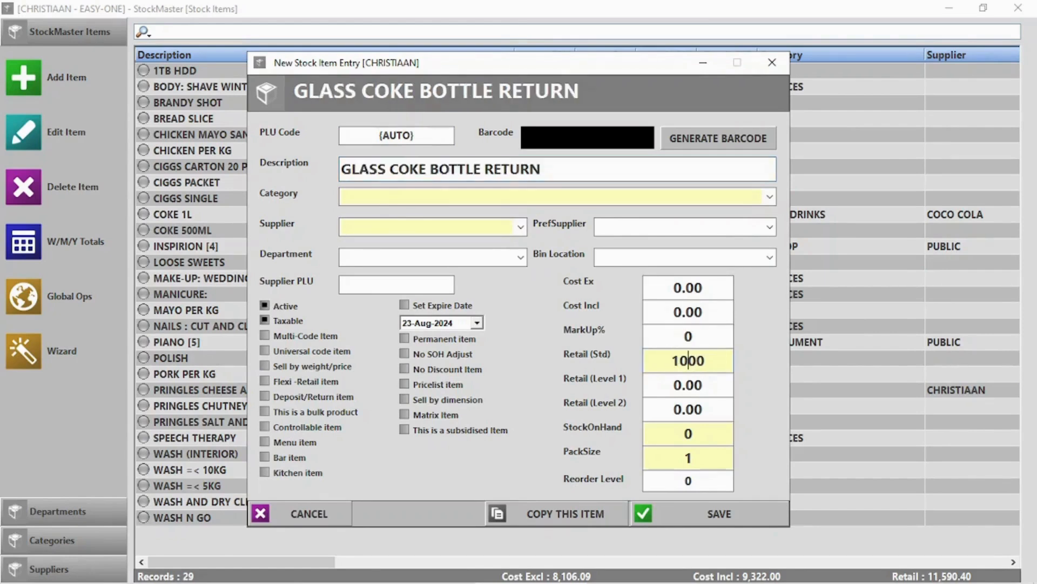
{"action": "type", "text": "."}
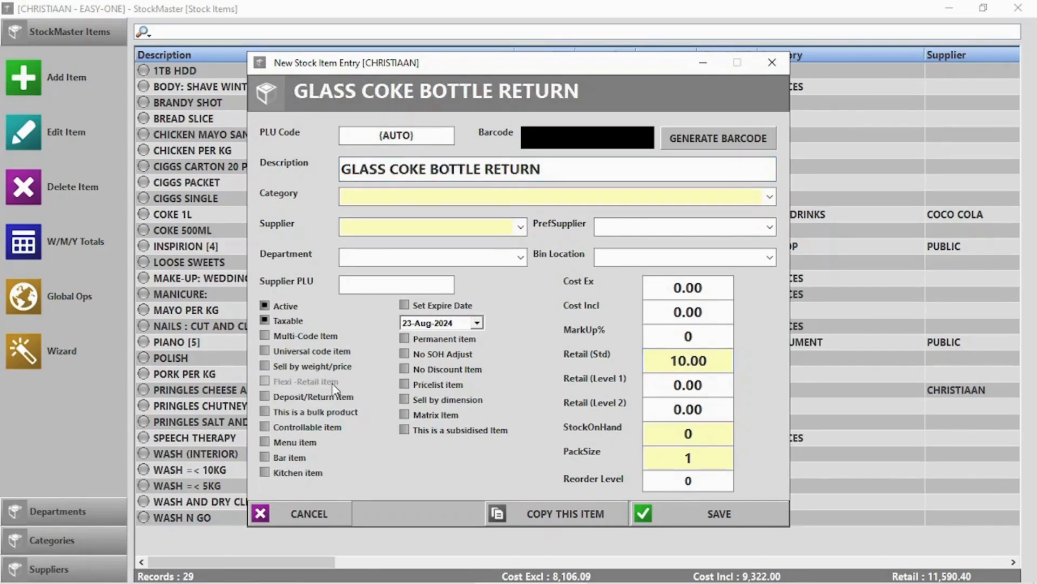
{"action": "left_click", "coordinate": [267, 396]}
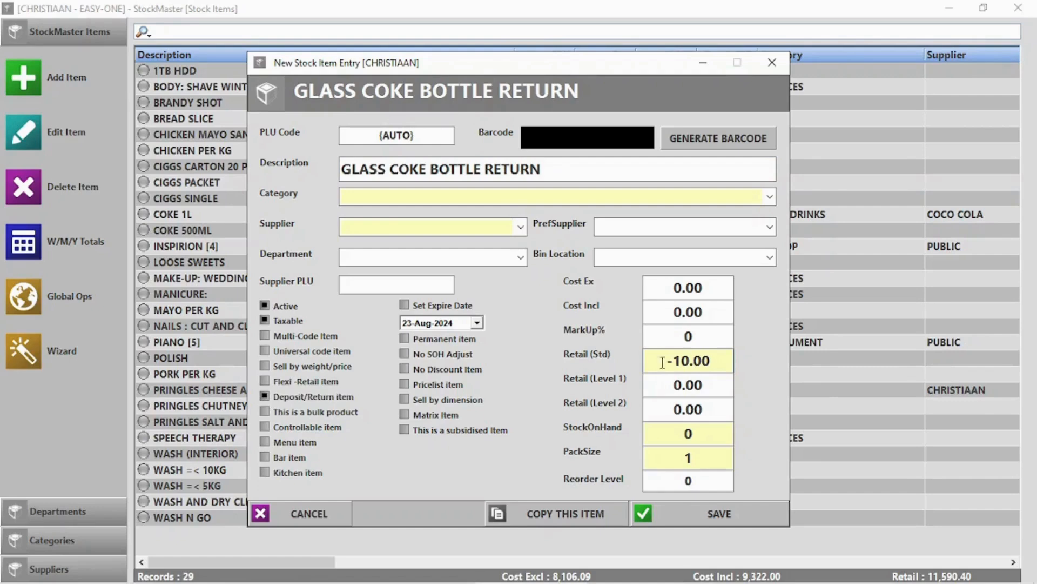
{"action": "left_click", "coordinate": [718, 513]}
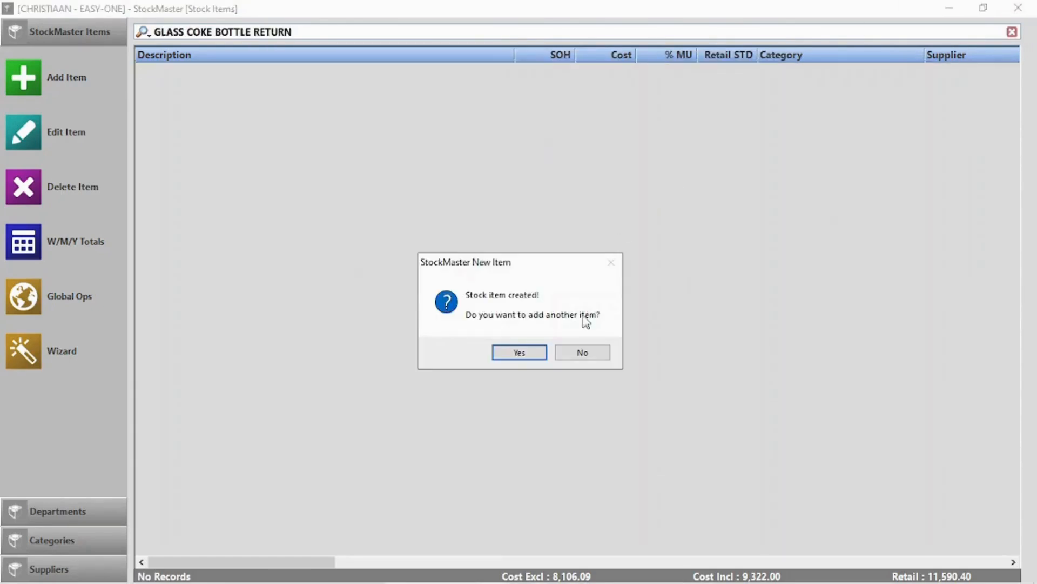
{"action": "left_click", "coordinate": [583, 352]}
{"action": "left_click", "coordinate": [949, 7]}
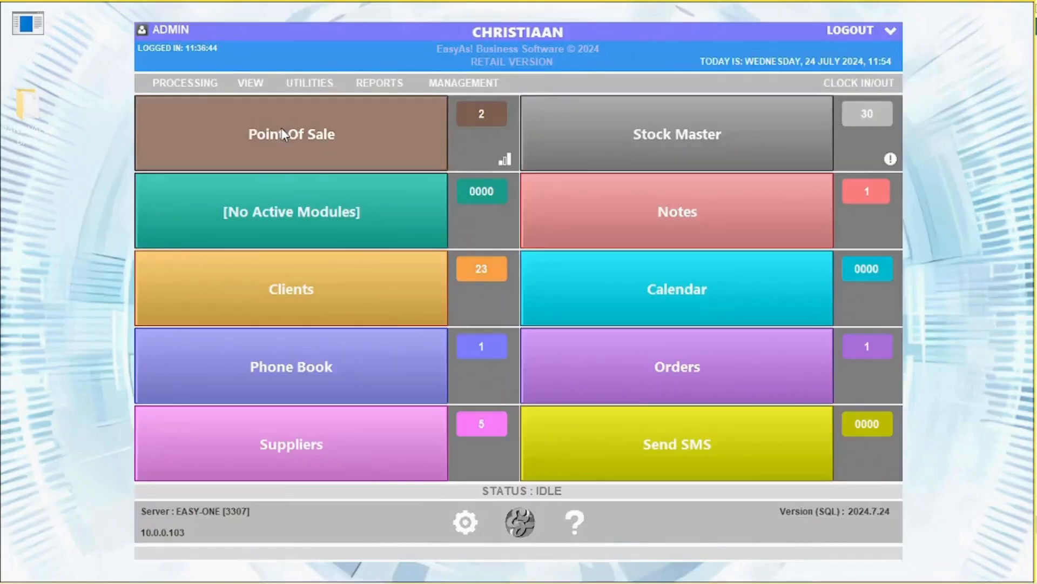
Add COKE 1L to a new Point Of Sale sale via a 'coke' search.
{"action": "left_click", "coordinate": [300, 133]}
{"action": "left_click", "coordinate": [844, 130]}
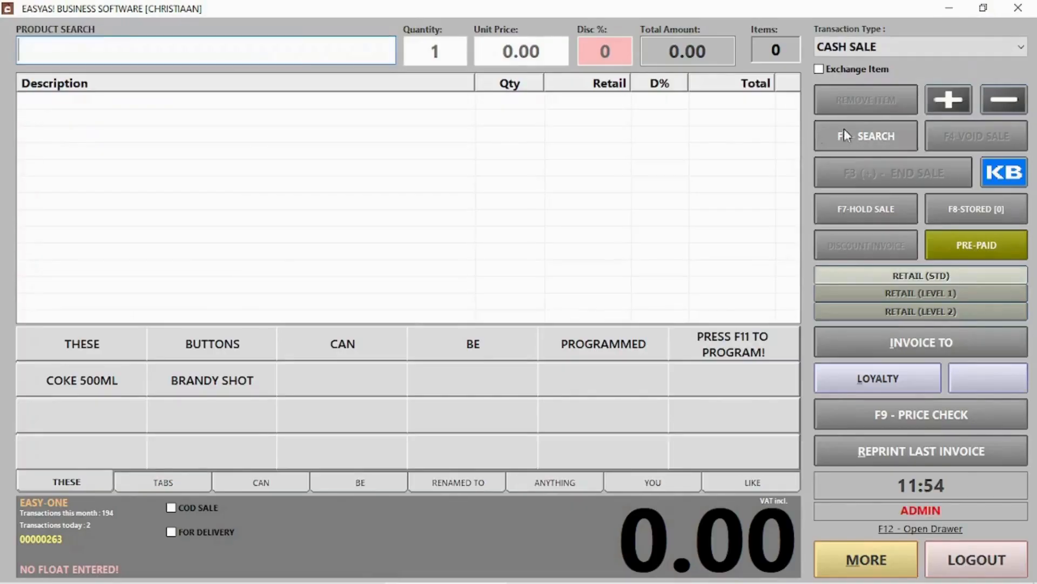
{"action": "type", "text": "coke"}
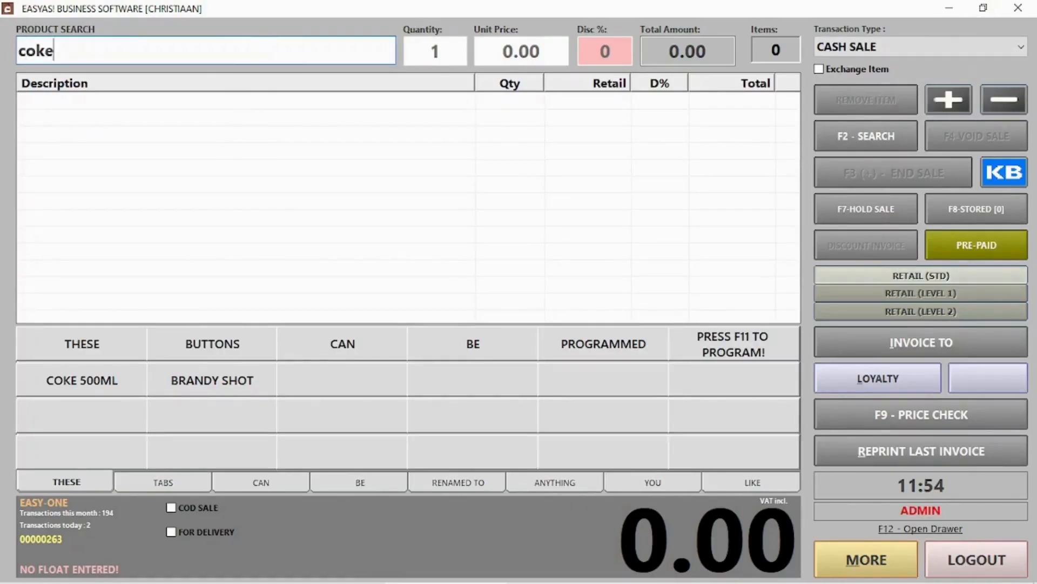
{"action": "key", "text": "Return"}
{"action": "double_click", "coordinate": [60, 111]}
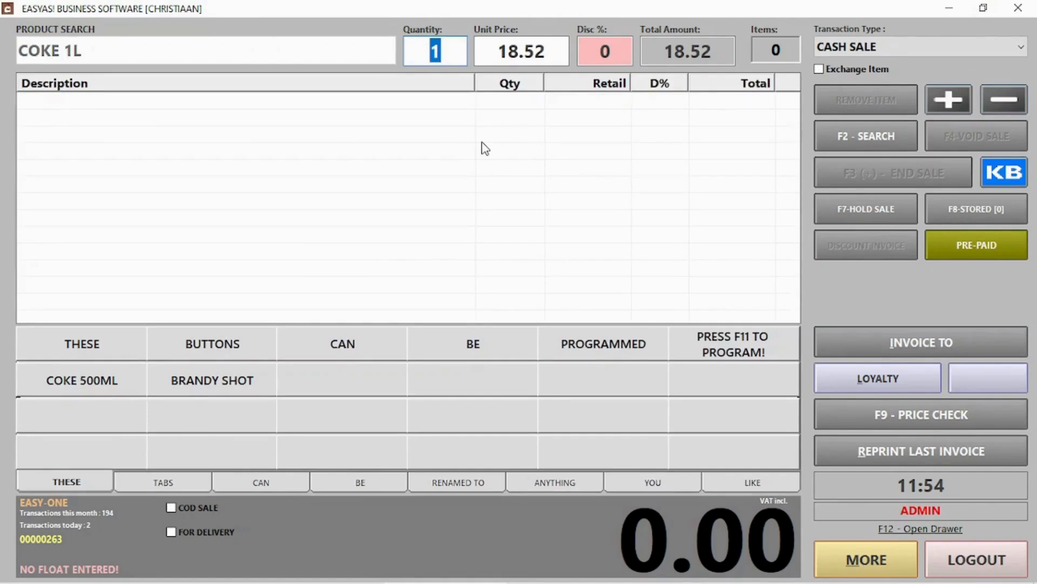
{"action": "key", "text": "Return"}
Add the GLASS COKE BOTTLE RETURN deposit and accept the 8.52 cash payment.
{"action": "left_click", "coordinate": [863, 140]}
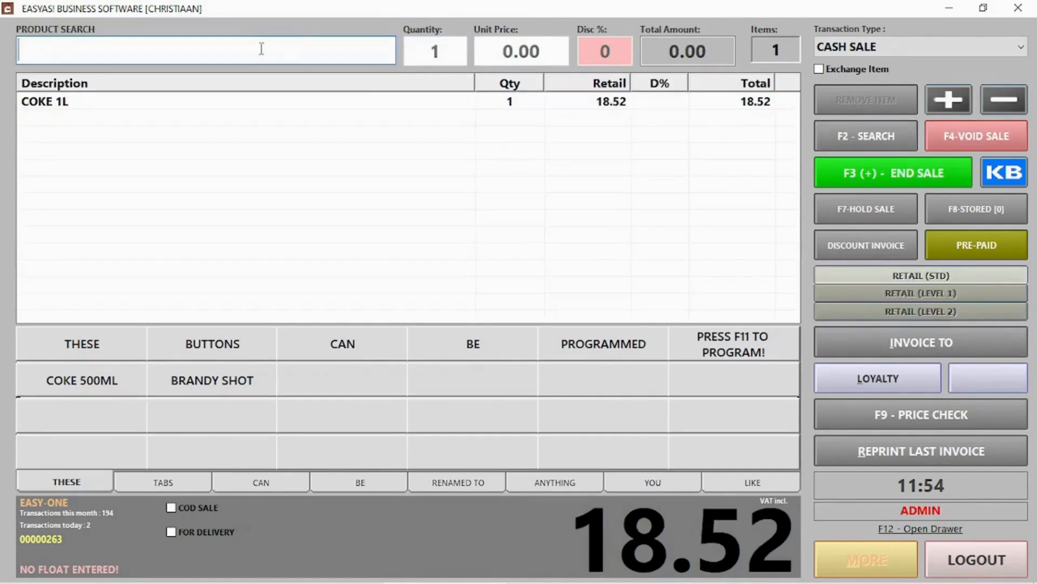
{"action": "type", "text": "glass"}
{"action": "key", "text": "Return"}
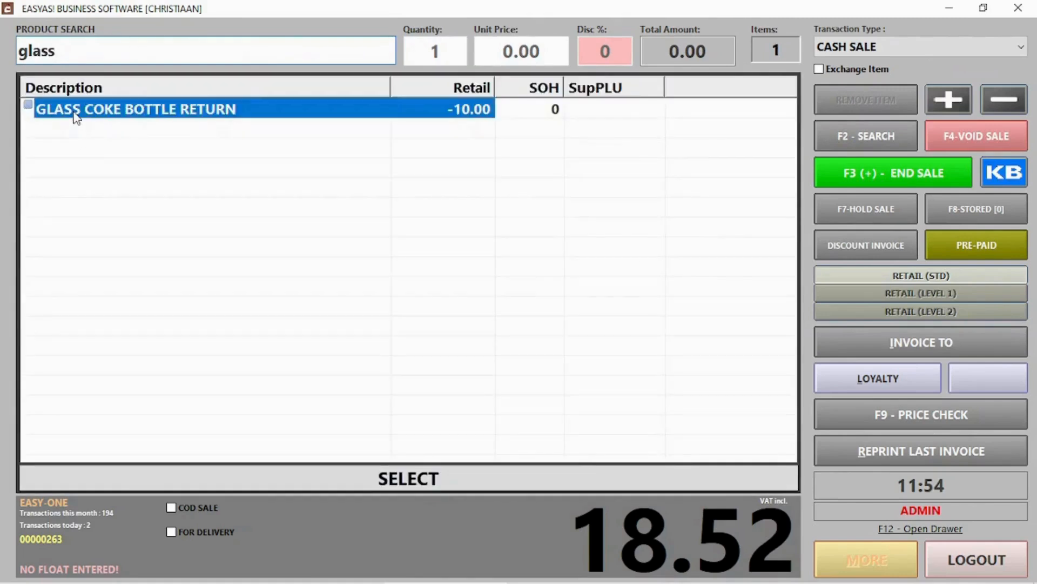
{"action": "double_click", "coordinate": [72, 111]}
{"action": "key", "text": "Return"}
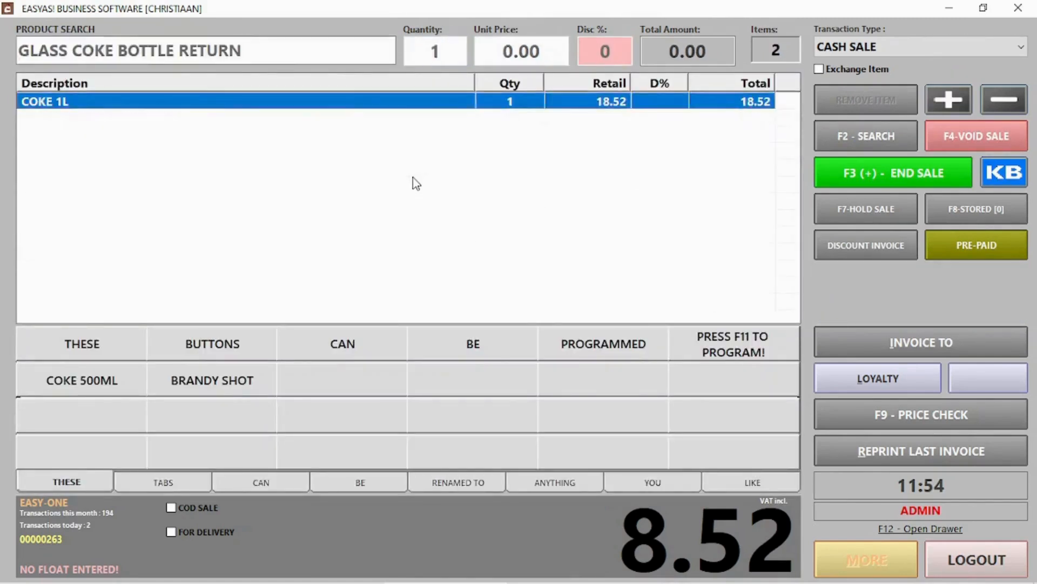
{"action": "left_click", "coordinate": [872, 179]}
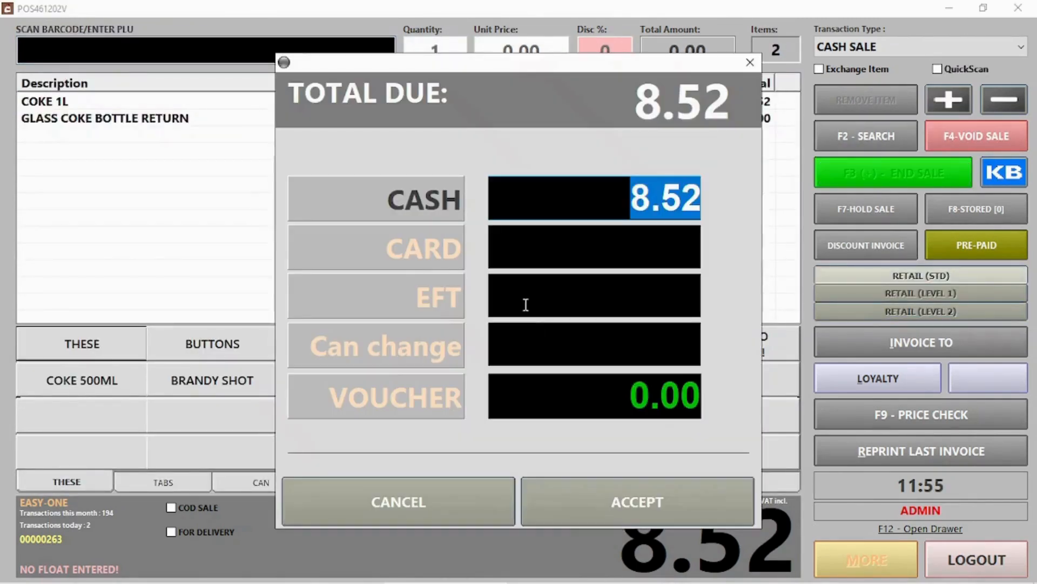
{"action": "left_click", "coordinate": [645, 494]}
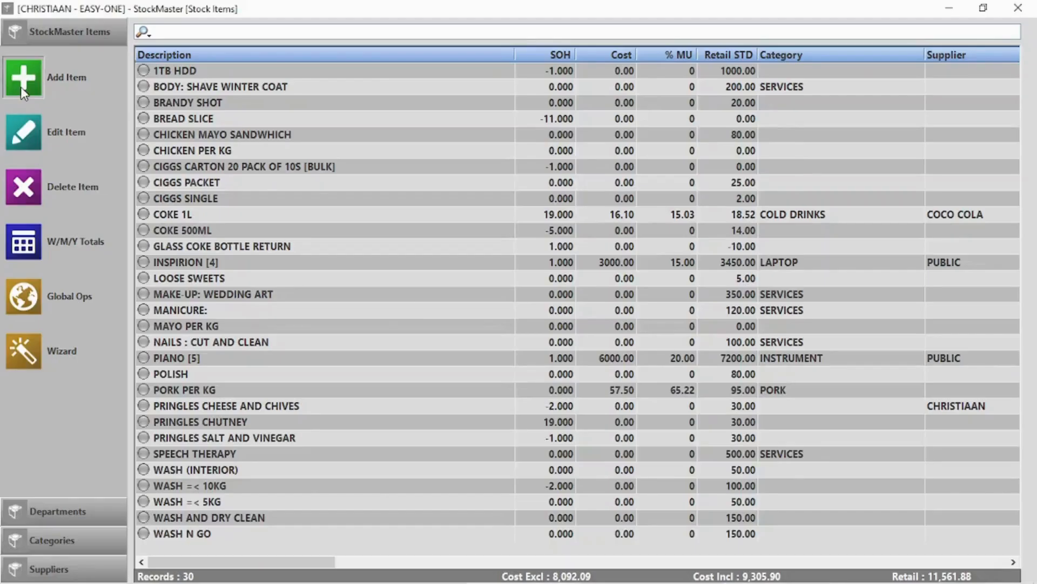
Enter Windhoek draught 500ml 24 pack as a bulk product, retail 300, pack size 24.
{"action": "left_click", "coordinate": [23, 77]}
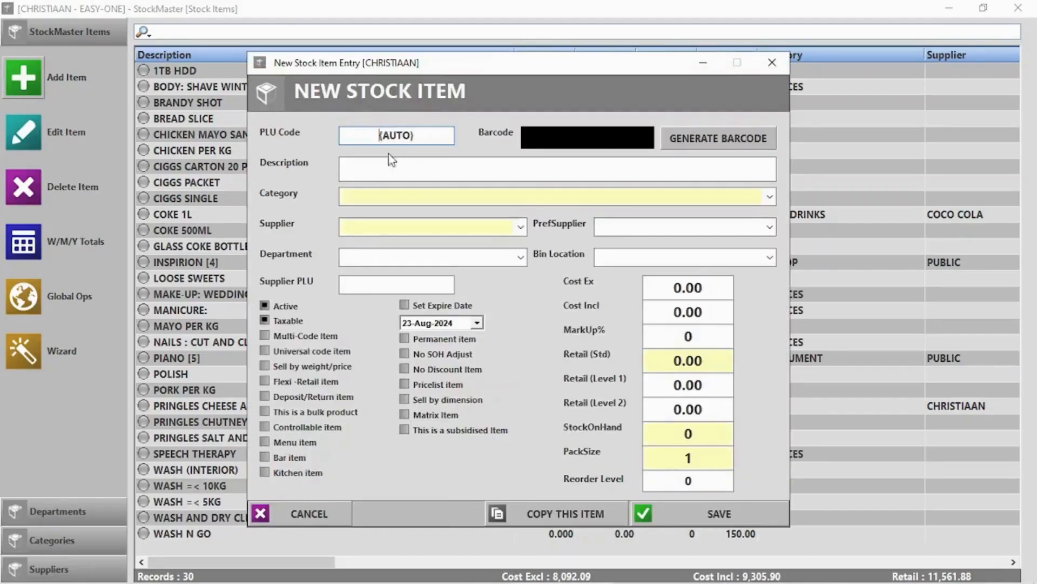
{"action": "type", "text": "Windhoek"}
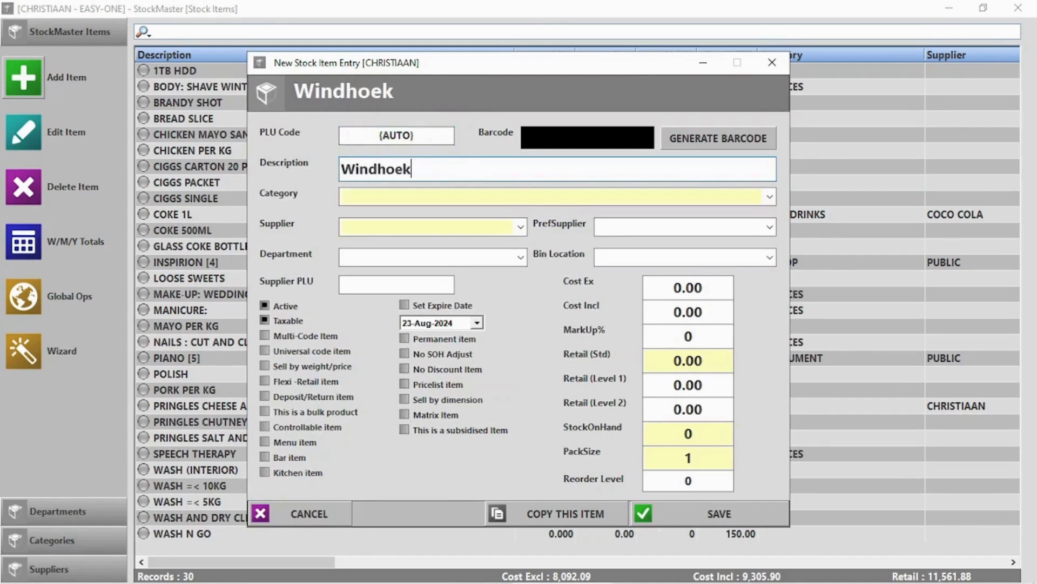
{"action": "type", "text": " draught 5"}
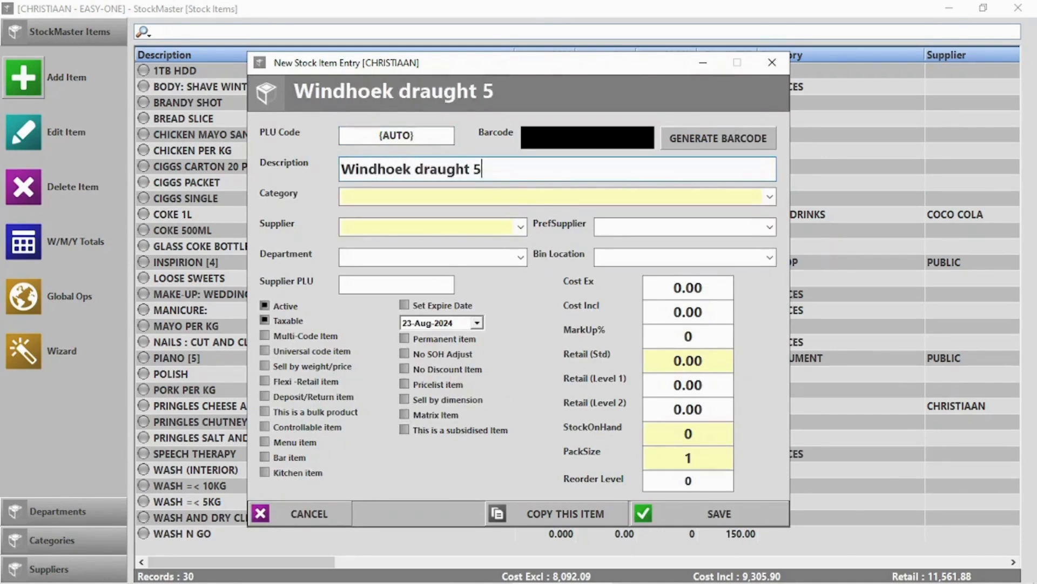
{"action": "type", "text": "00ml 24 pack"}
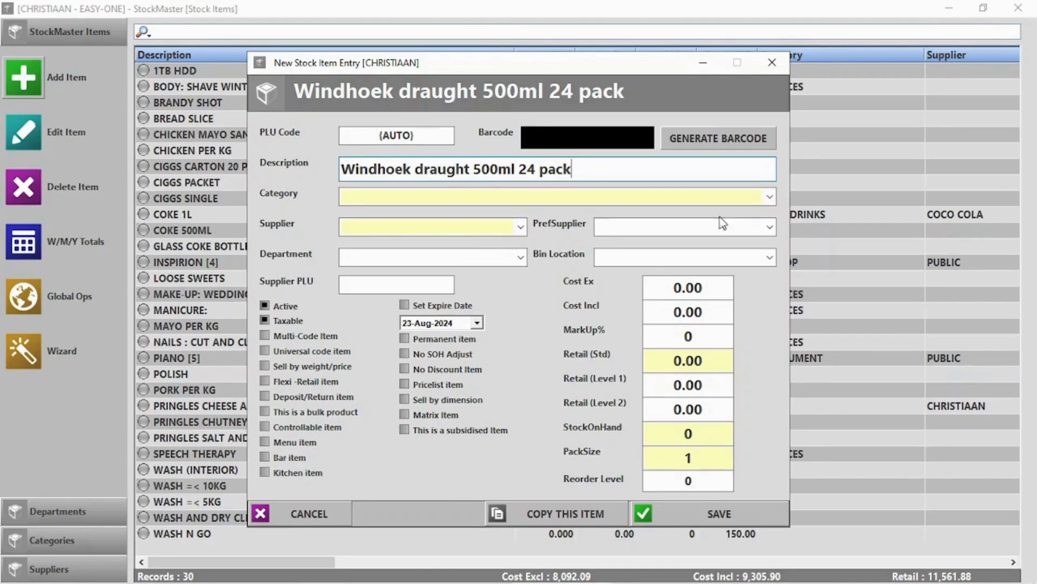
{"action": "left_click", "coordinate": [711, 316]}
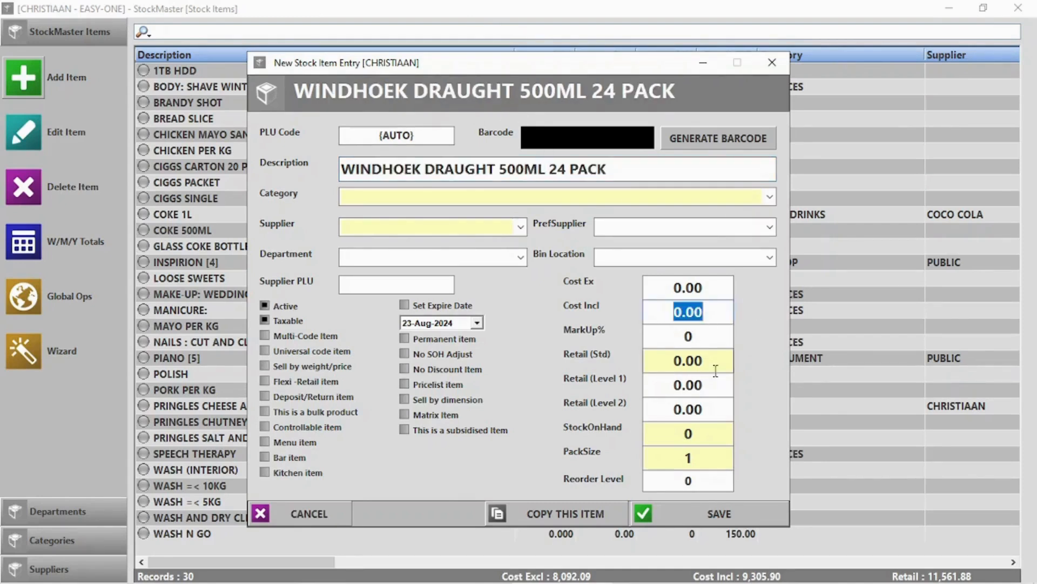
{"action": "left_click", "coordinate": [707, 355]}
{"action": "type", "text": "300"}
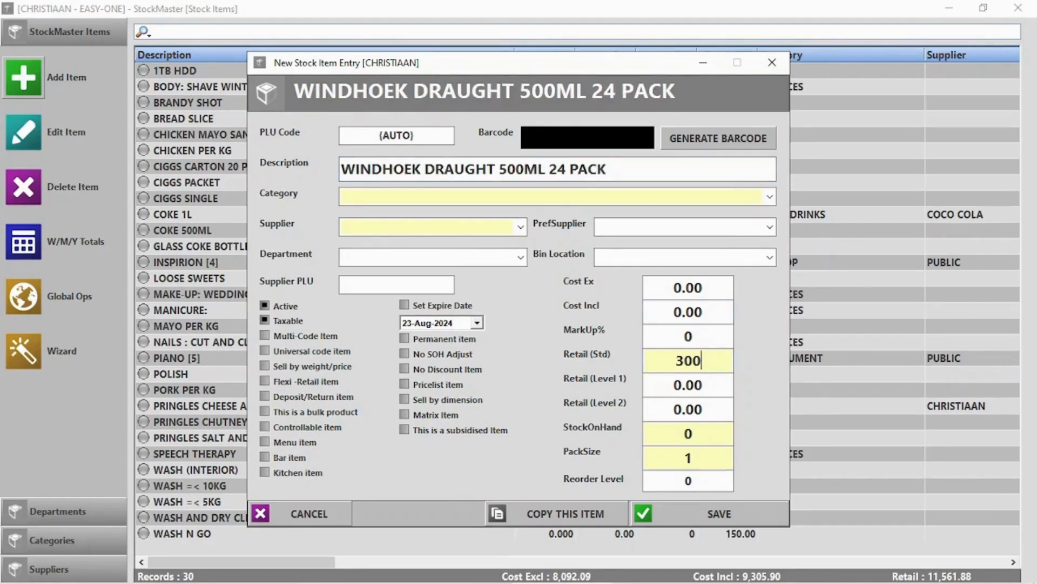
{"action": "left_click", "coordinate": [302, 411]}
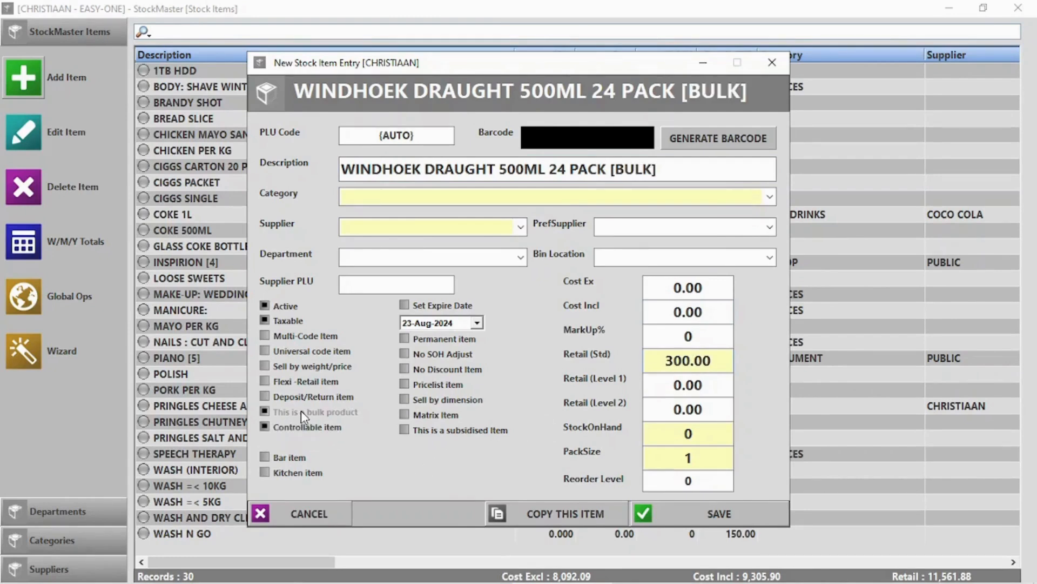
{"action": "left_click", "coordinate": [667, 461]}
{"action": "type", "text": "24"}
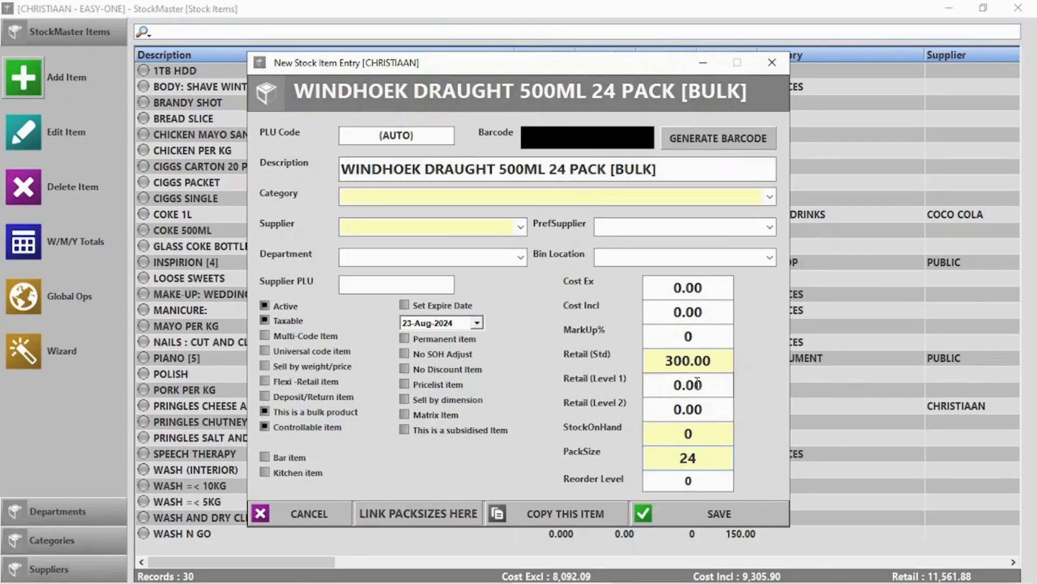
Save the bulk item and link a 6 pack at 120 and a single at 20.
{"action": "left_click", "coordinate": [394, 511]}
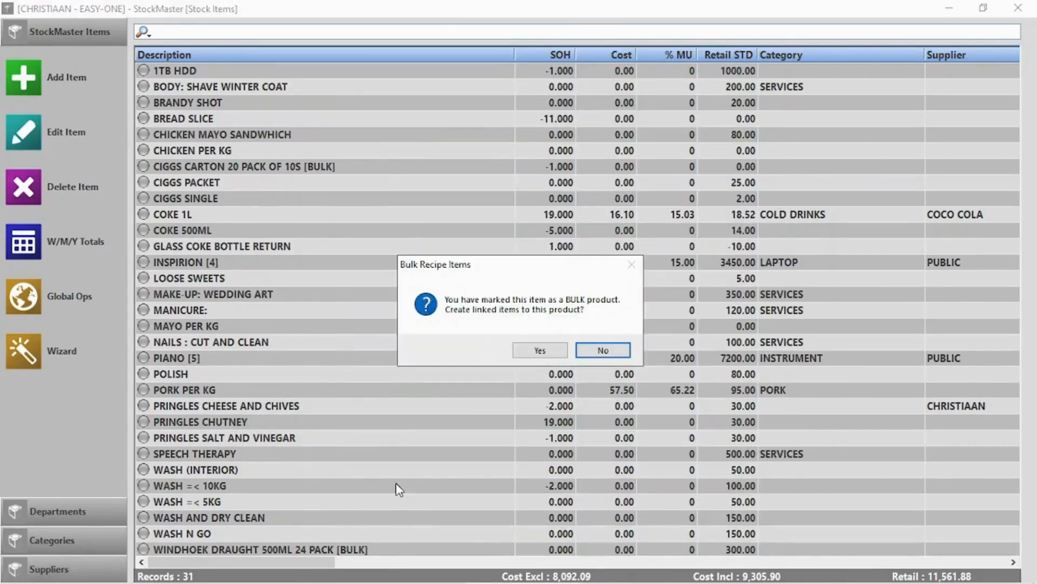
{"action": "left_click", "coordinate": [540, 349]}
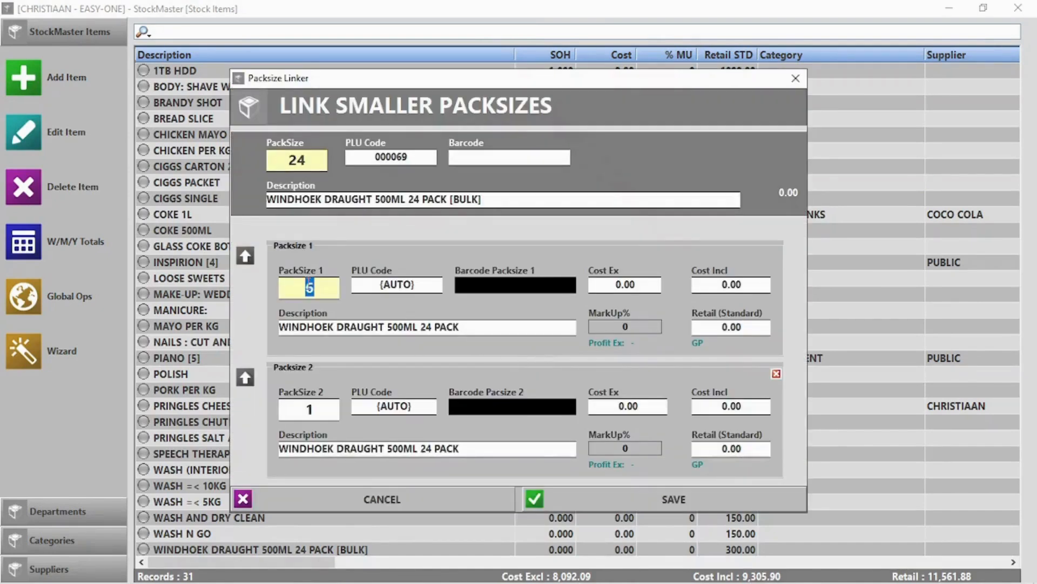
{"action": "double_click", "coordinate": [429, 327]}
{"action": "type", "text": "6"}
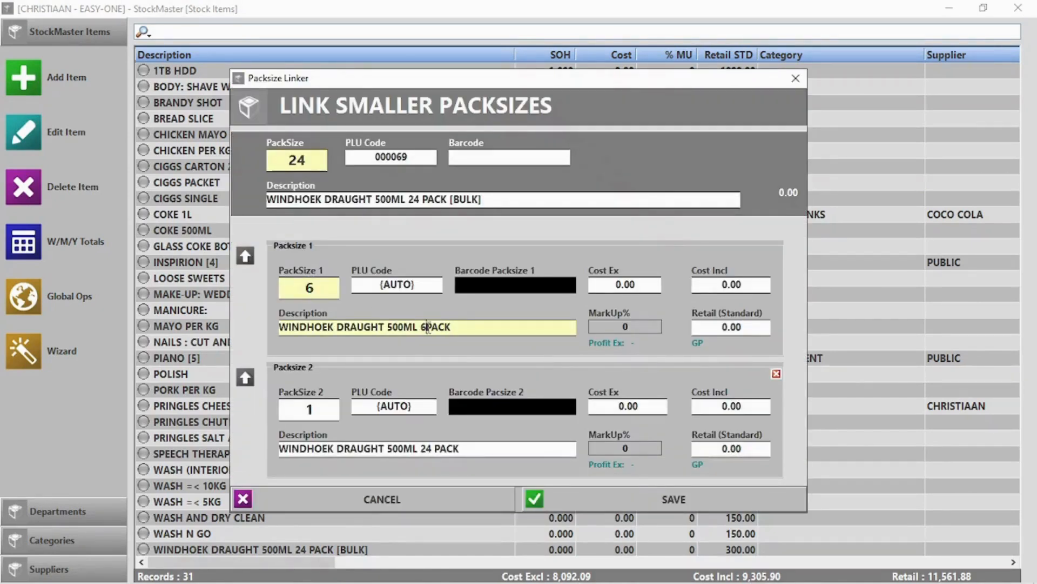
{"action": "left_click", "coordinate": [732, 326]}
{"action": "type", "text": "120"}
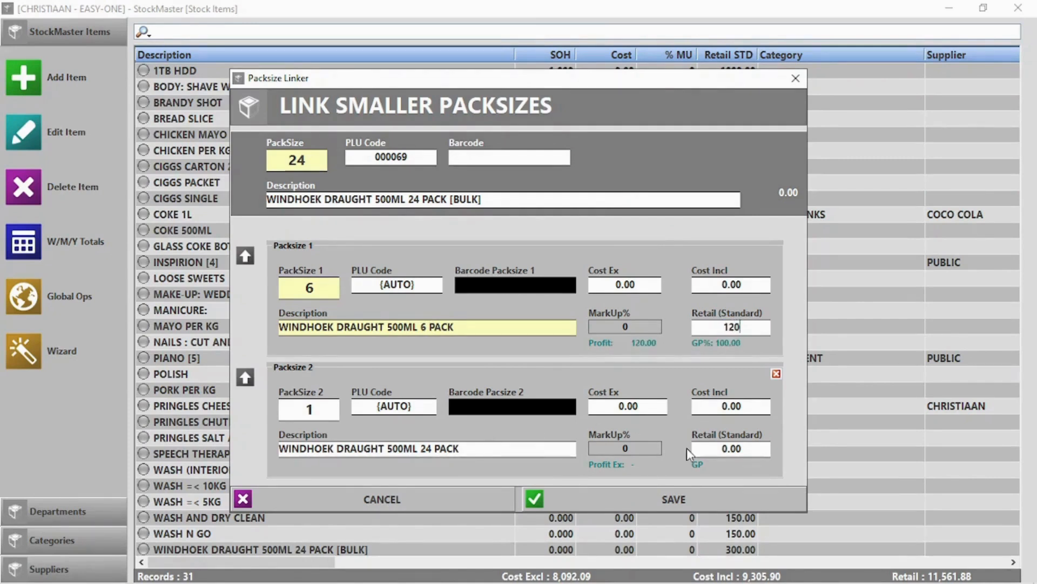
{"action": "double_click", "coordinate": [729, 449]}
{"action": "type", "text": "20"}
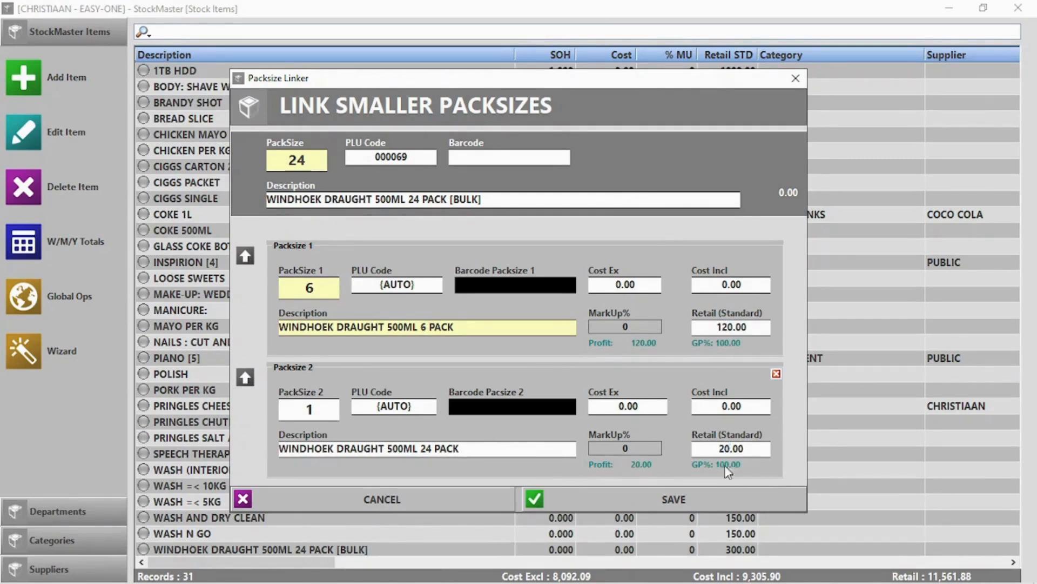
Trim the single's description to WINDHOEK DRAUGHT 500ML, save past barcode checks, and close the list.
{"action": "left_click", "coordinate": [686, 503]}
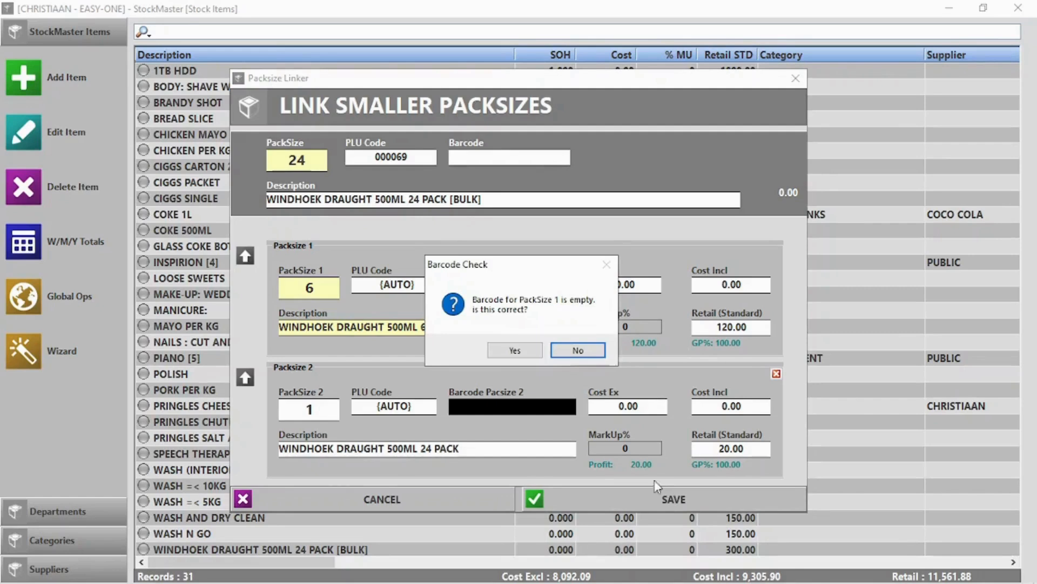
{"action": "left_click", "coordinate": [516, 354]}
{"action": "left_click", "coordinate": [594, 350]}
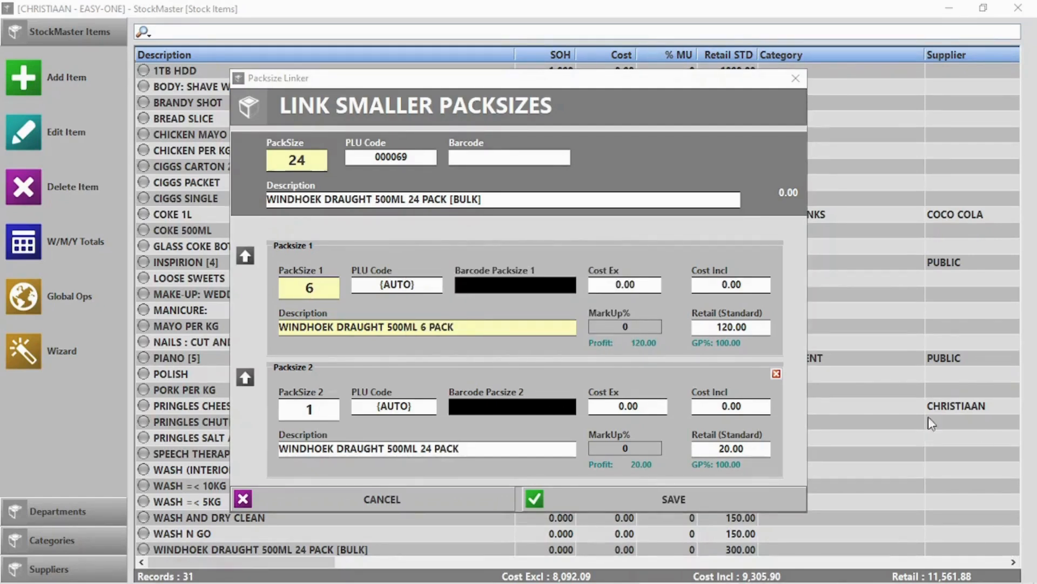
{"action": "left_click_drag", "start_coordinate": [459, 448], "coordinate": [420, 456]}
{"action": "key", "text": "BackSpace"}
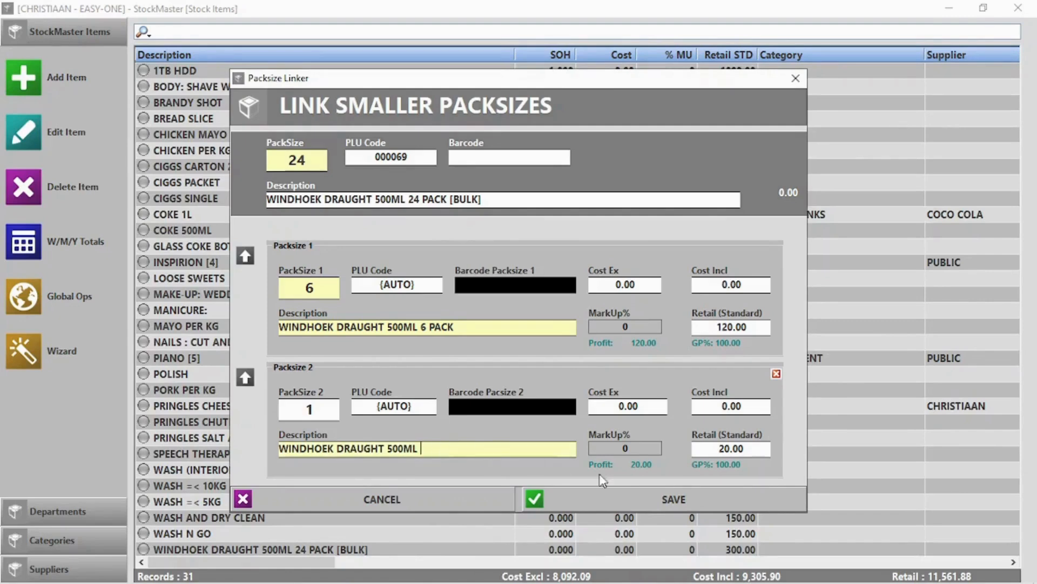
{"action": "left_click", "coordinate": [705, 503]}
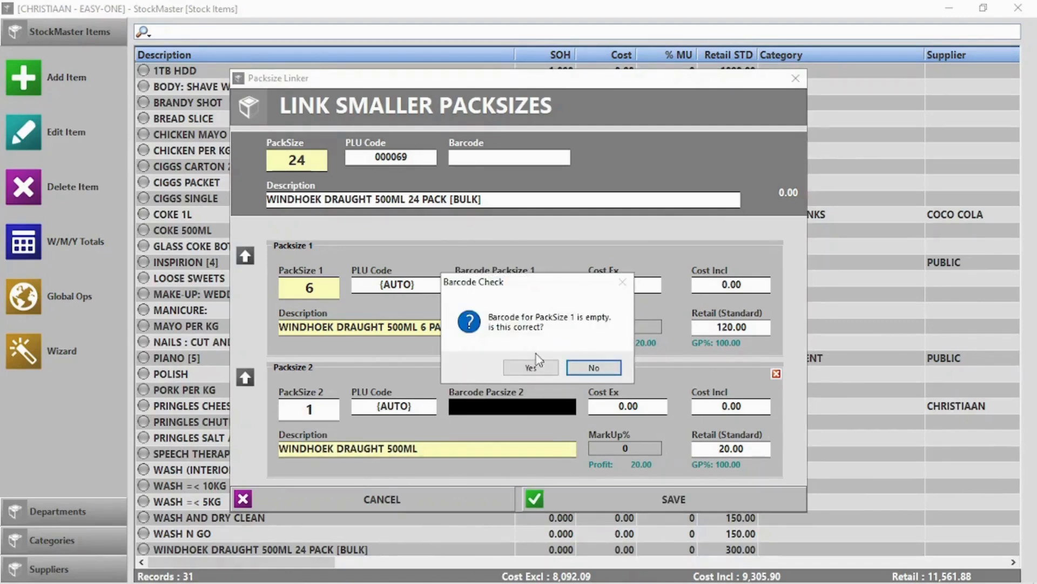
{"action": "left_click", "coordinate": [532, 368]}
{"action": "left_click", "coordinate": [533, 368]}
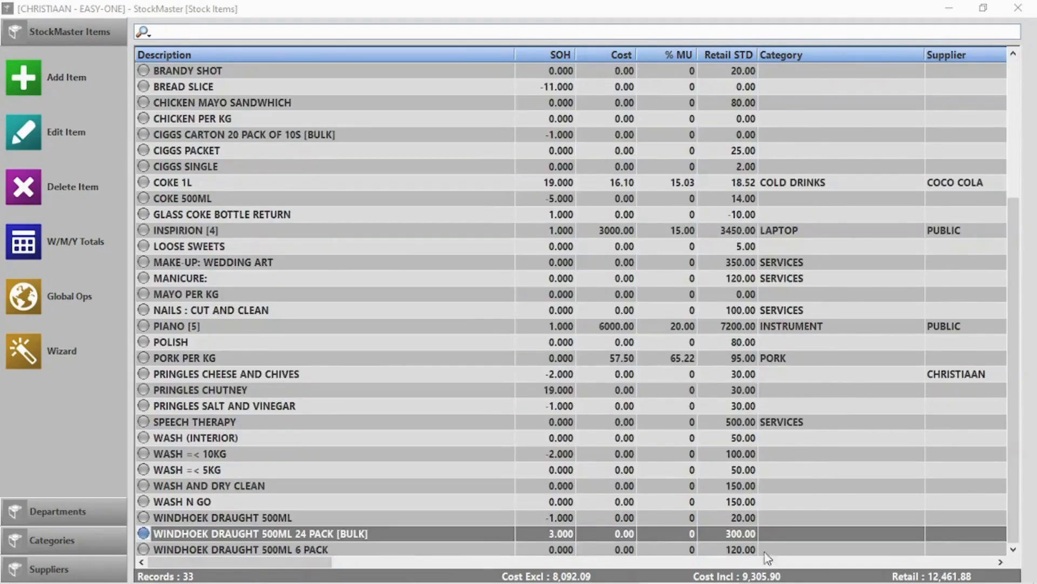
{"action": "left_click", "coordinate": [1018, 7]}
Start a Point of Sale sale with one Windhoek Draught 6 pack.
{"action": "left_click", "coordinate": [255, 130]}
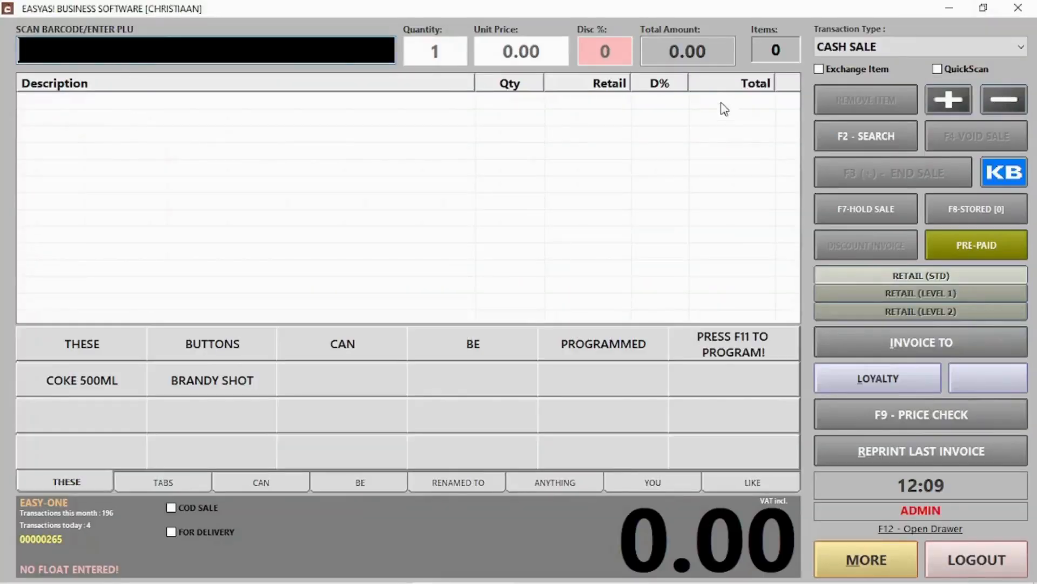
{"action": "left_click", "coordinate": [837, 133]}
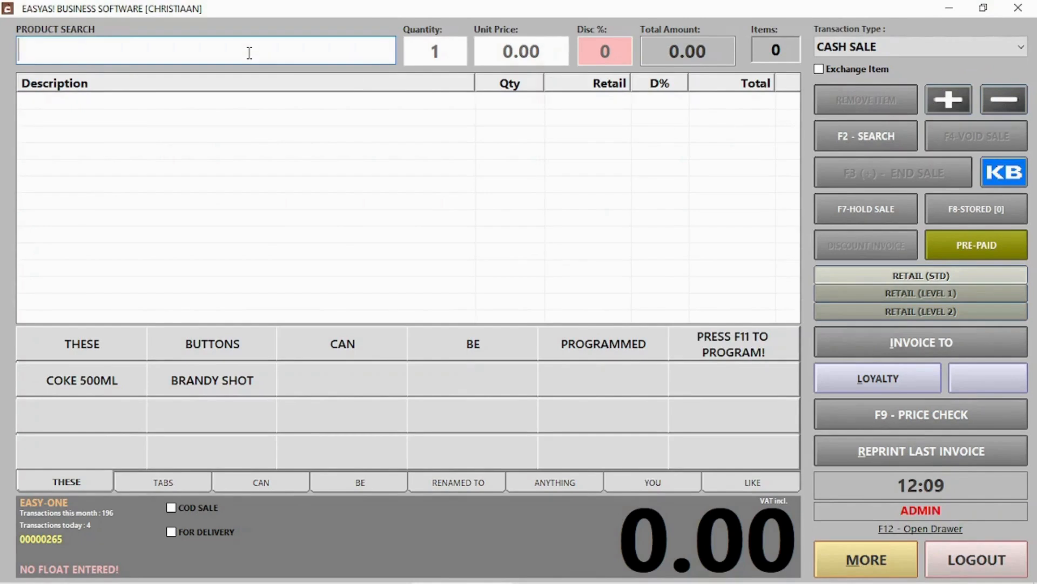
{"action": "type", "text": "Win"}
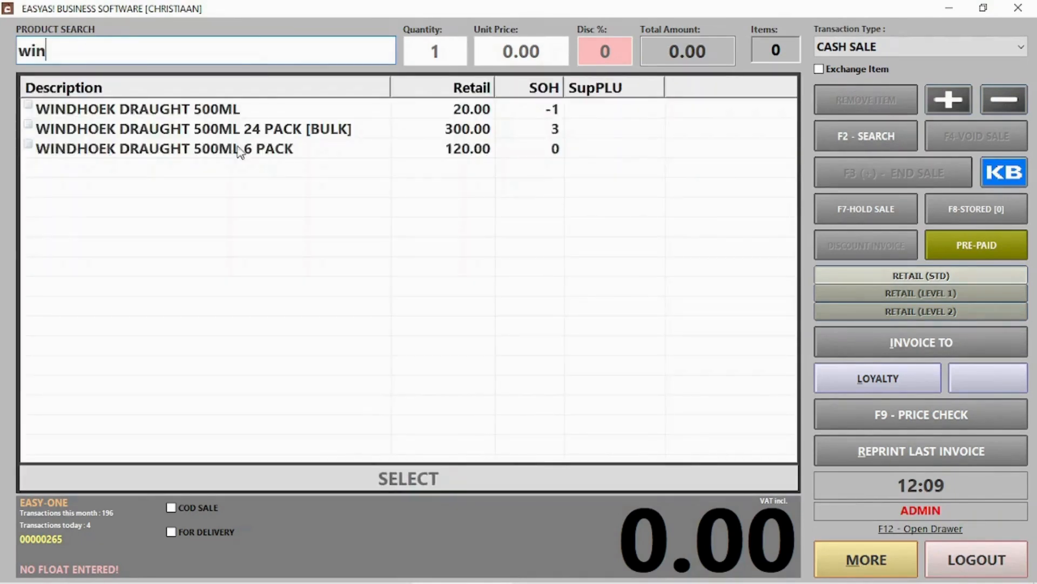
{"action": "left_click", "coordinate": [237, 147]}
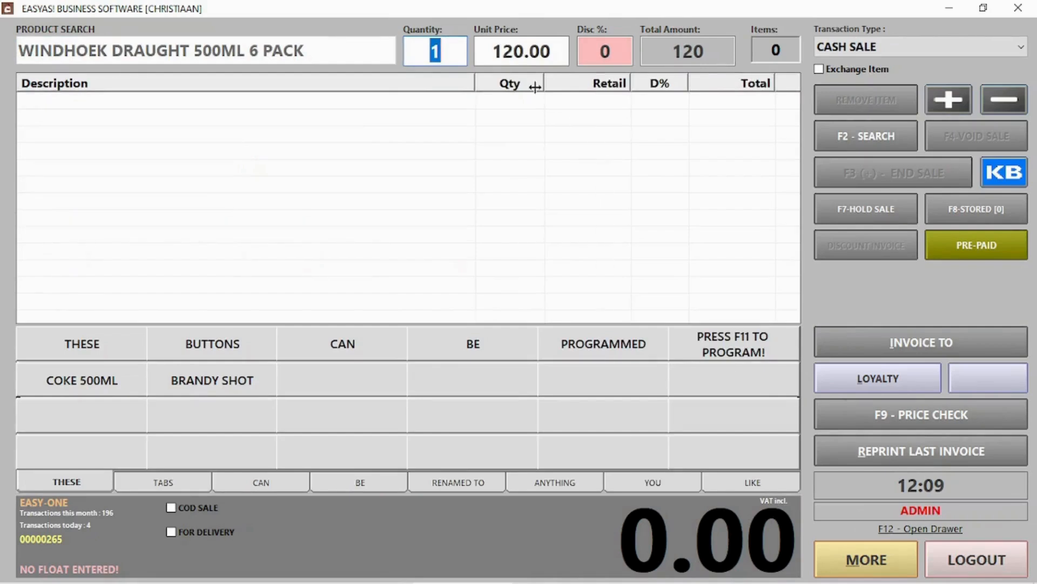
{"action": "key", "text": "Return"}
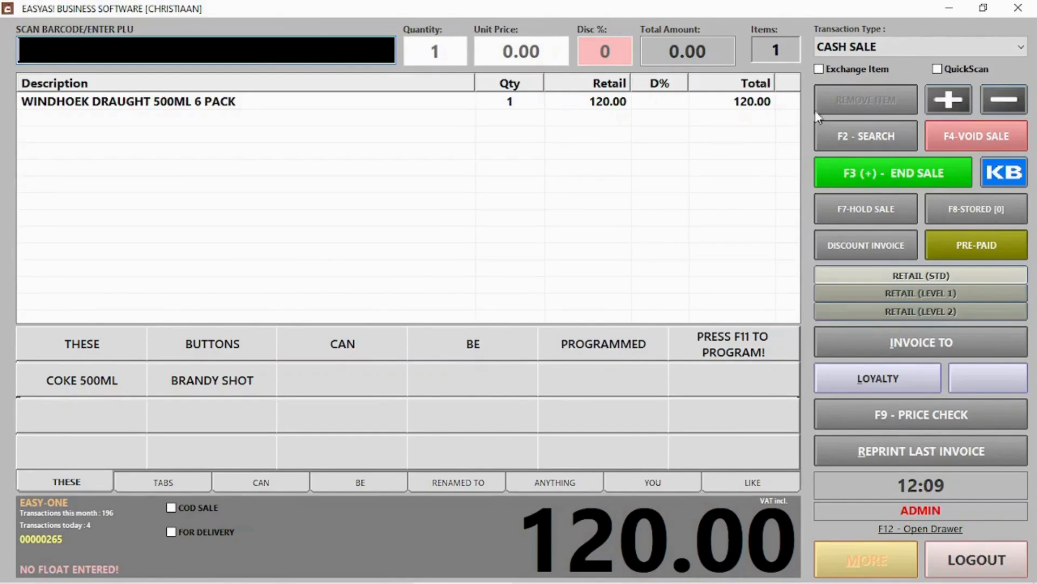
Add one single WINDHOEK DRAUGHT 500ML to the sale.
{"action": "left_click", "coordinate": [829, 134]}
{"action": "type", "text": "windh"}
{"action": "key", "text": "Return"}
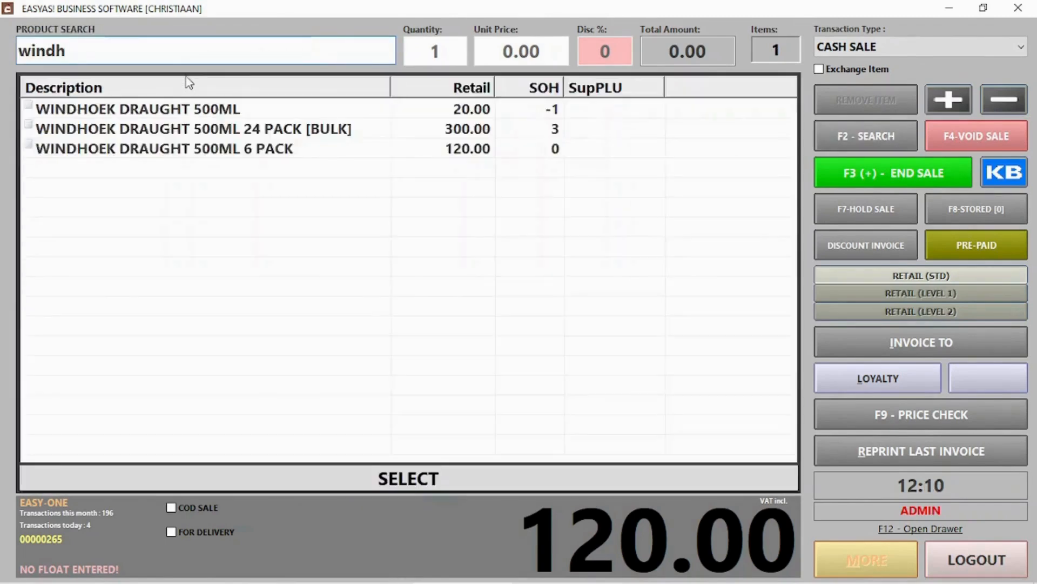
{"action": "double_click", "coordinate": [232, 108]}
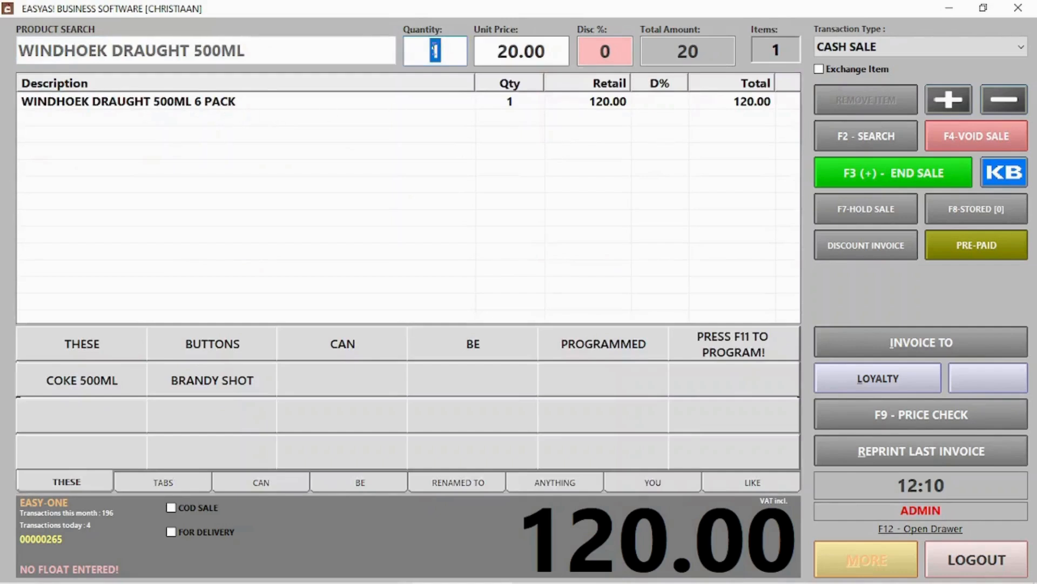
{"action": "key", "text": "Return"}
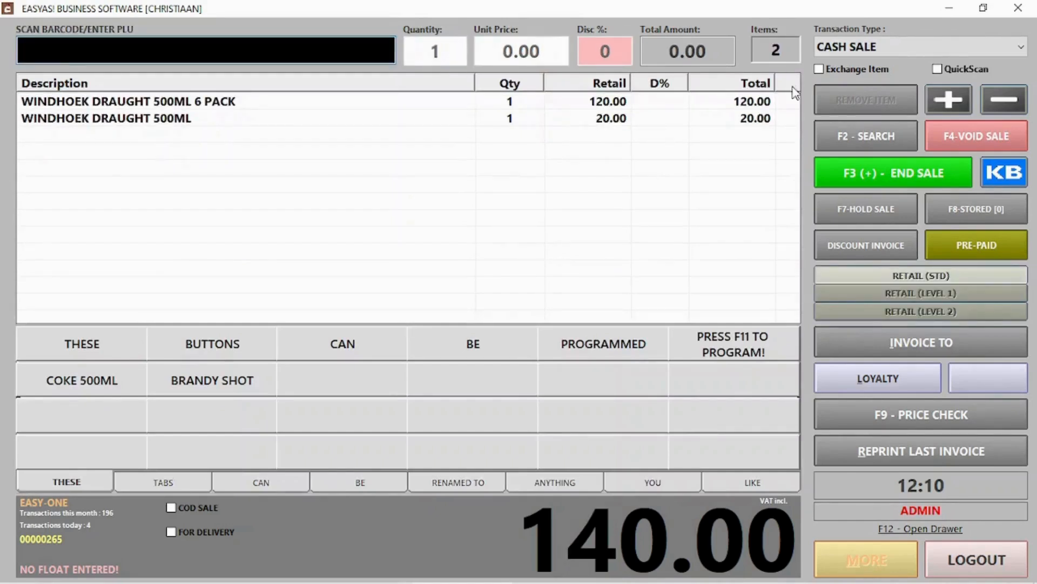
Take the 140.00 cash payment, clear the till and log out.
{"action": "left_click", "coordinate": [863, 178]}
{"action": "left_click", "coordinate": [668, 488]}
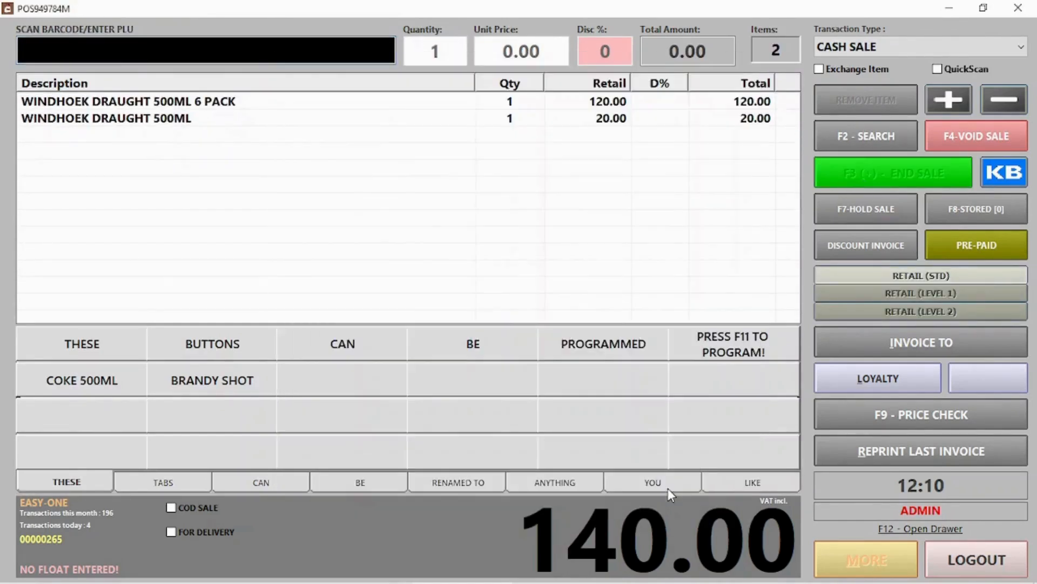
{"action": "left_click", "coordinate": [608, 368]}
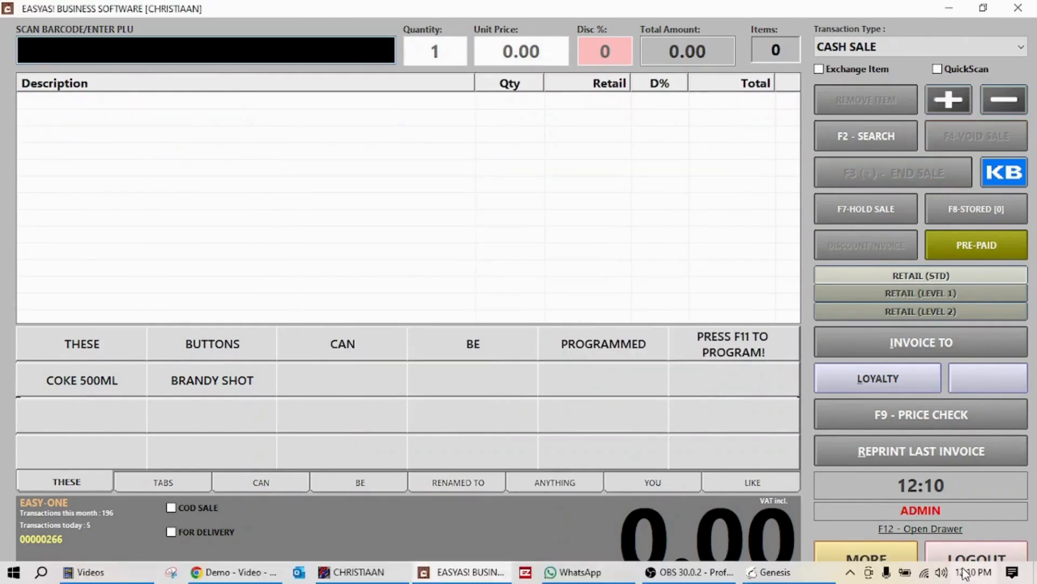
{"action": "left_click", "coordinate": [978, 558]}
Open the 24 PACK [BULK] item and view its stock-on-hand breakdown per pack size.
{"action": "left_click", "coordinate": [637, 158]}
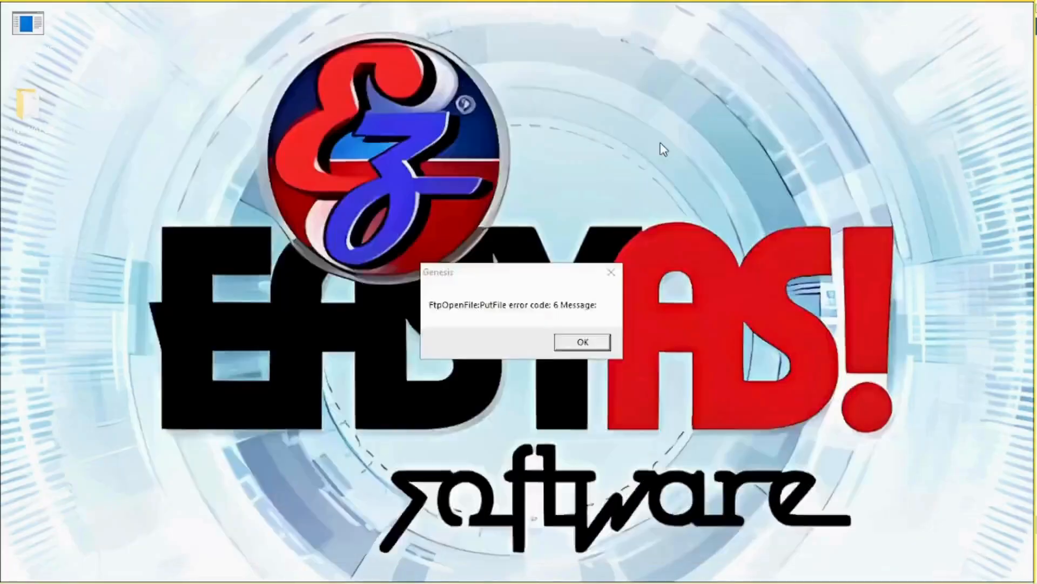
{"action": "scroll", "coordinate": [470, 430], "scroll_direction": "down", "scroll_amount": 1}
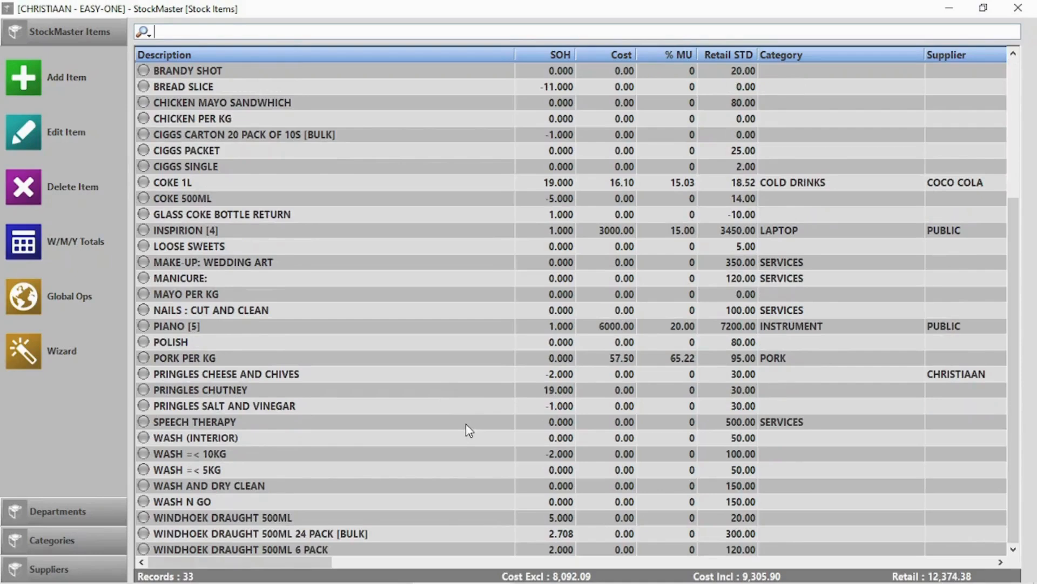
{"action": "double_click", "coordinate": [342, 536]}
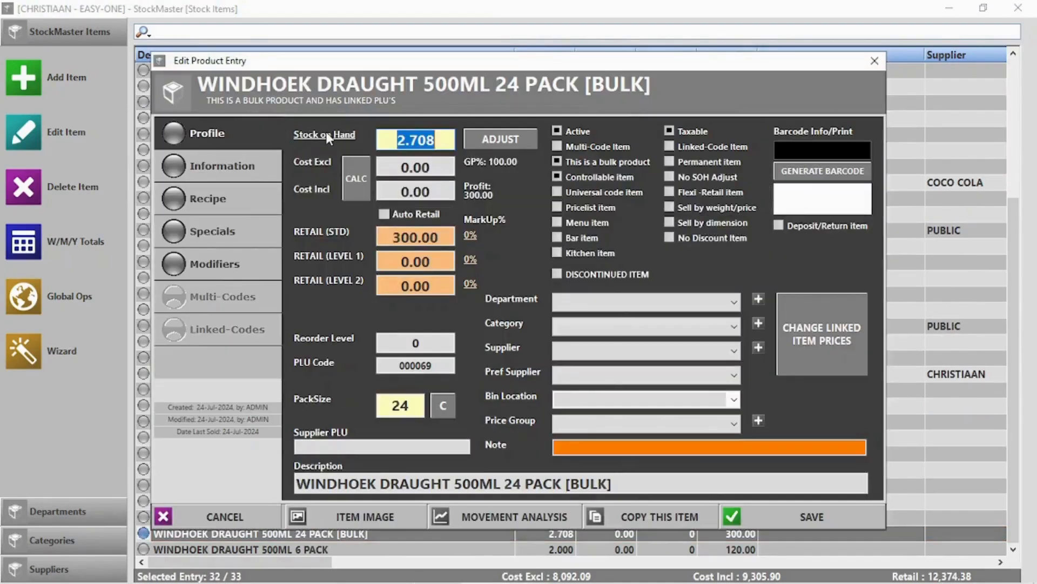
{"action": "left_click", "coordinate": [327, 136]}
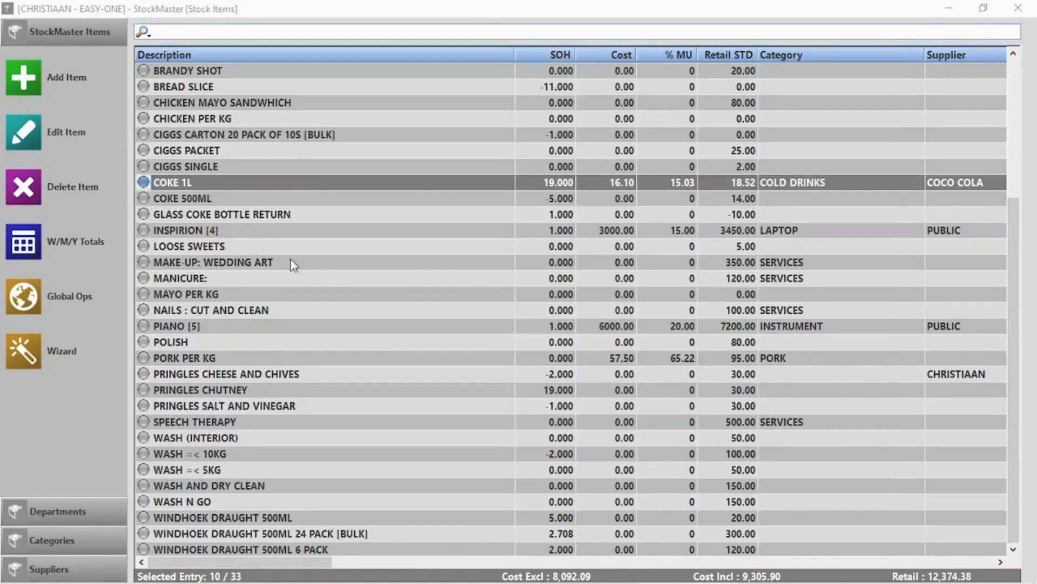
Open the COKE 1L item for editing.
{"action": "double_click", "coordinate": [183, 183]}
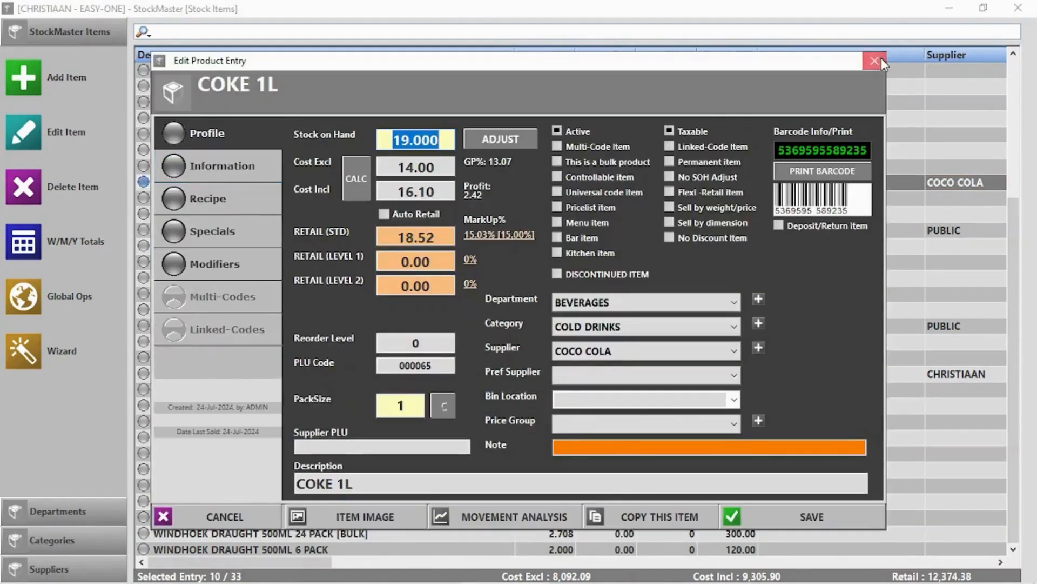
{"action": "left_click", "coordinate": [875, 61]}
{"action": "left_click", "coordinate": [31, 128]}
Write off 1 COKE 1L as wasted/damaged with a reason and save, leaving 18 on hand.
{"action": "left_click", "coordinate": [501, 139]}
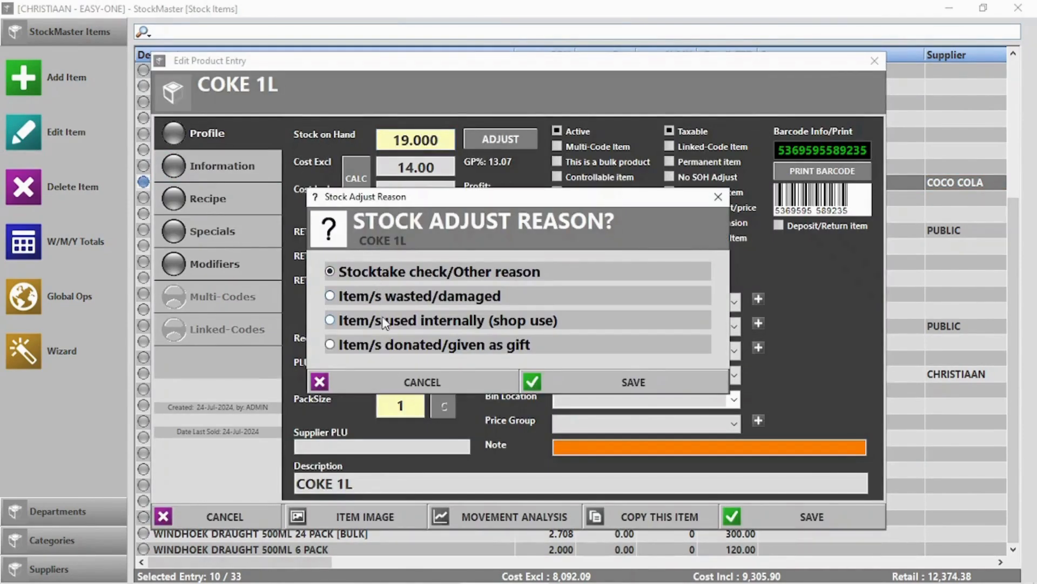
{"action": "left_click", "coordinate": [372, 297]}
{"action": "left_click", "coordinate": [654, 388]}
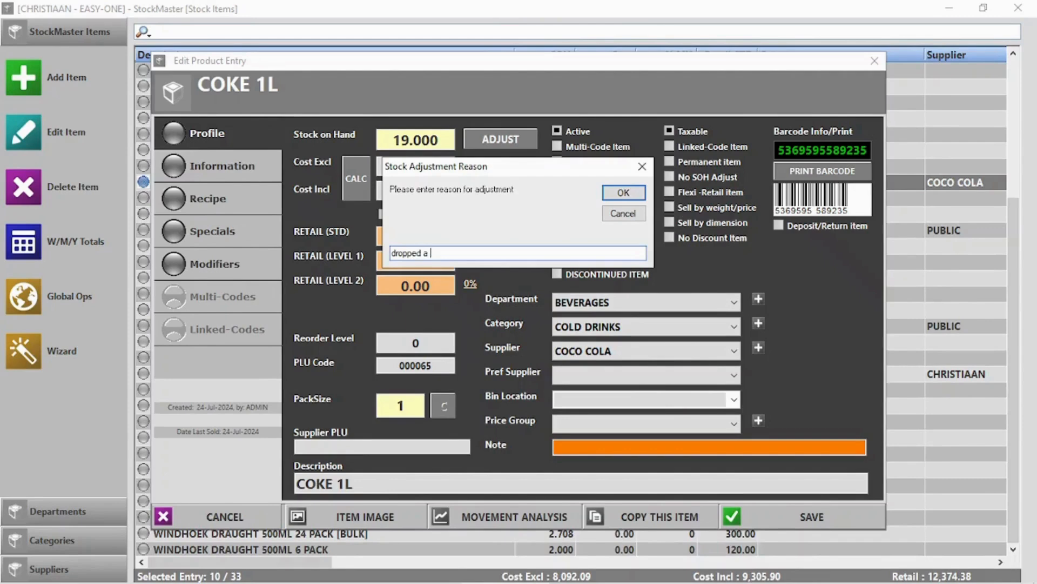
{"action": "left_click", "coordinate": [623, 192]}
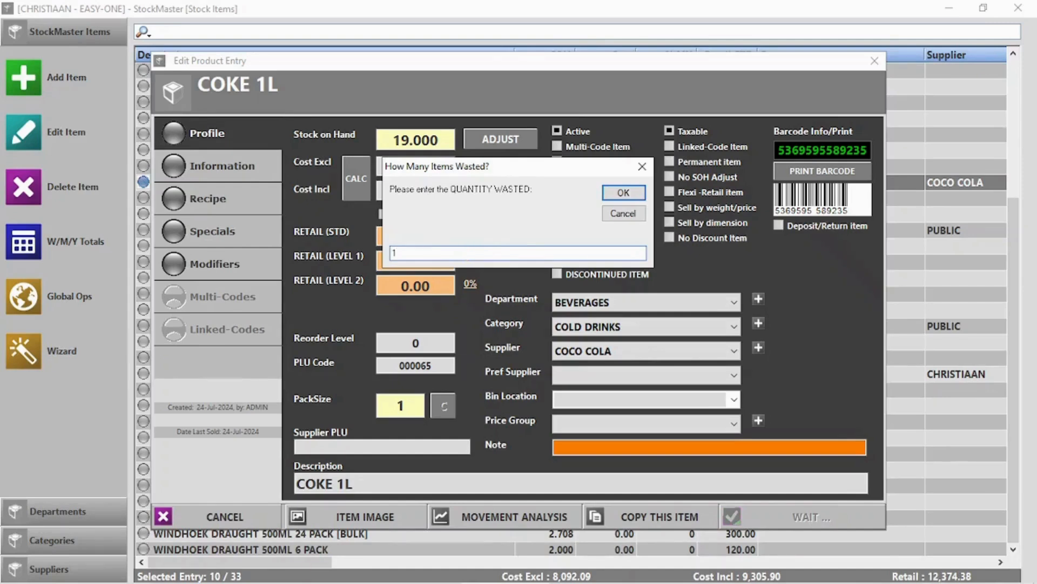
{"action": "type", "text": "1"}
{"action": "key", "text": "Return"}
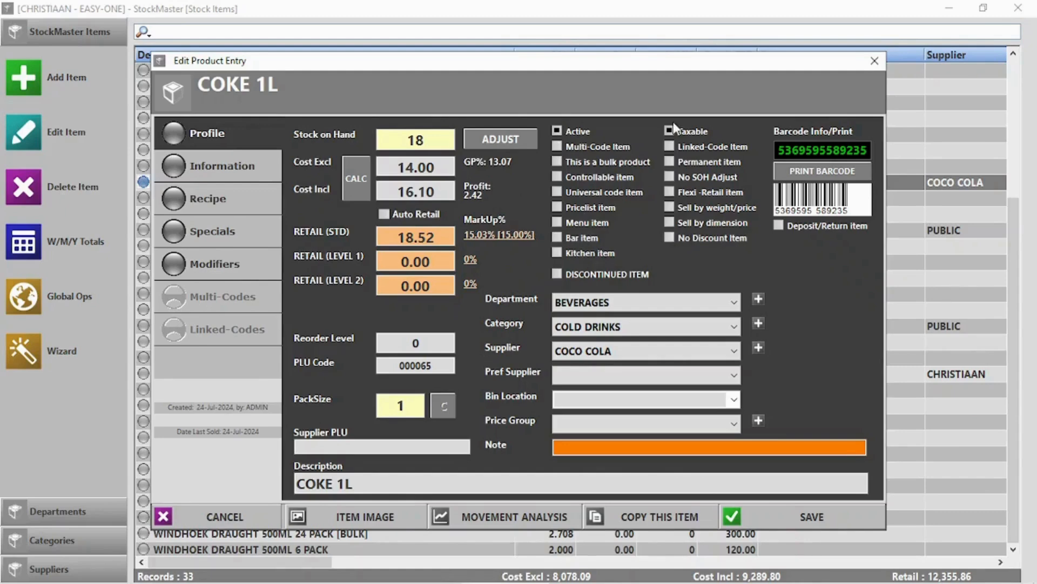
{"action": "left_click", "coordinate": [819, 170]}
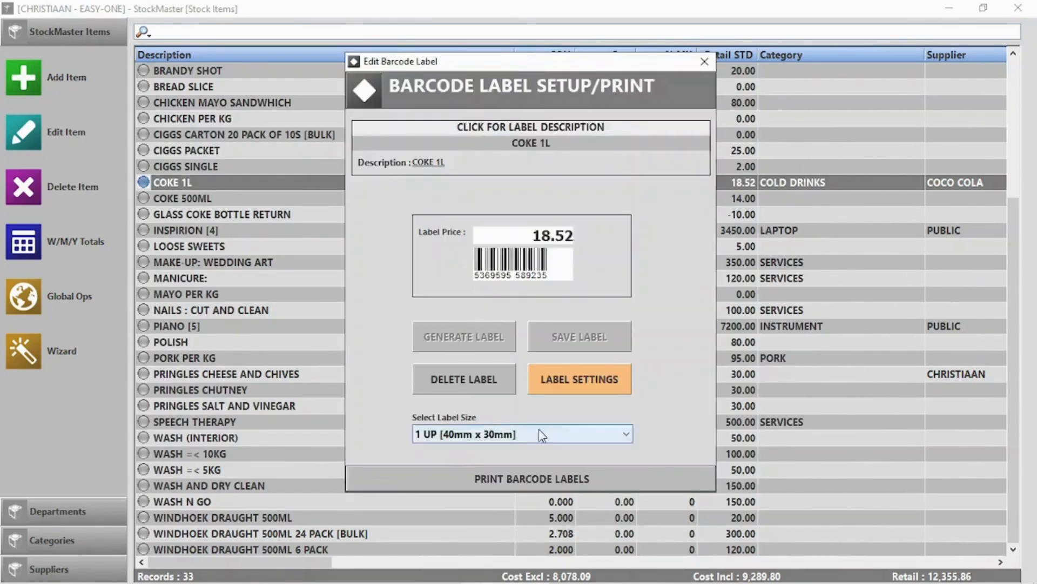
Skip label printing and save COKE 1L with a reorder level of 20.
{"action": "left_click", "coordinate": [535, 479]}
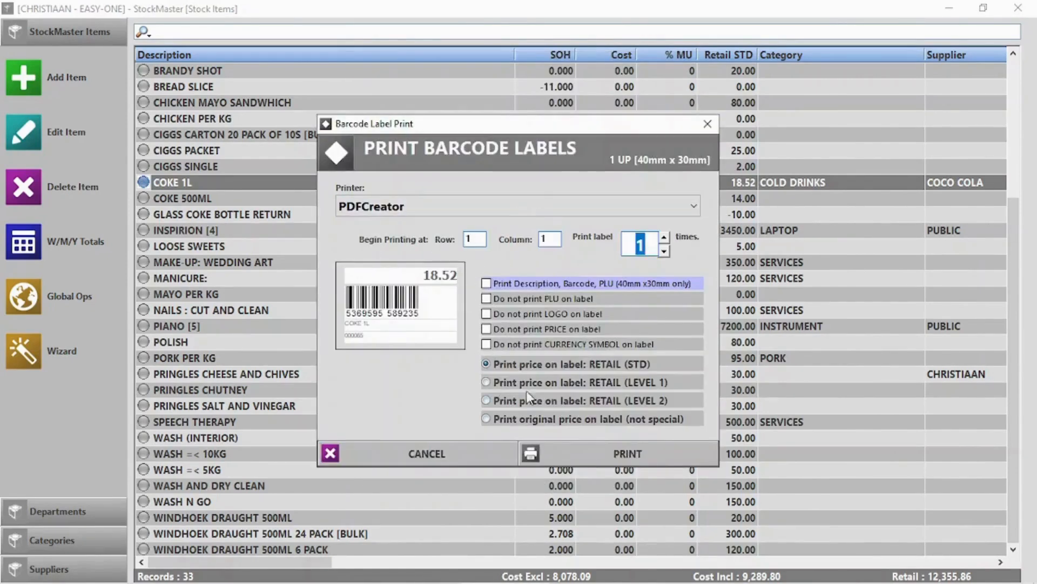
{"action": "left_click", "coordinate": [454, 459]}
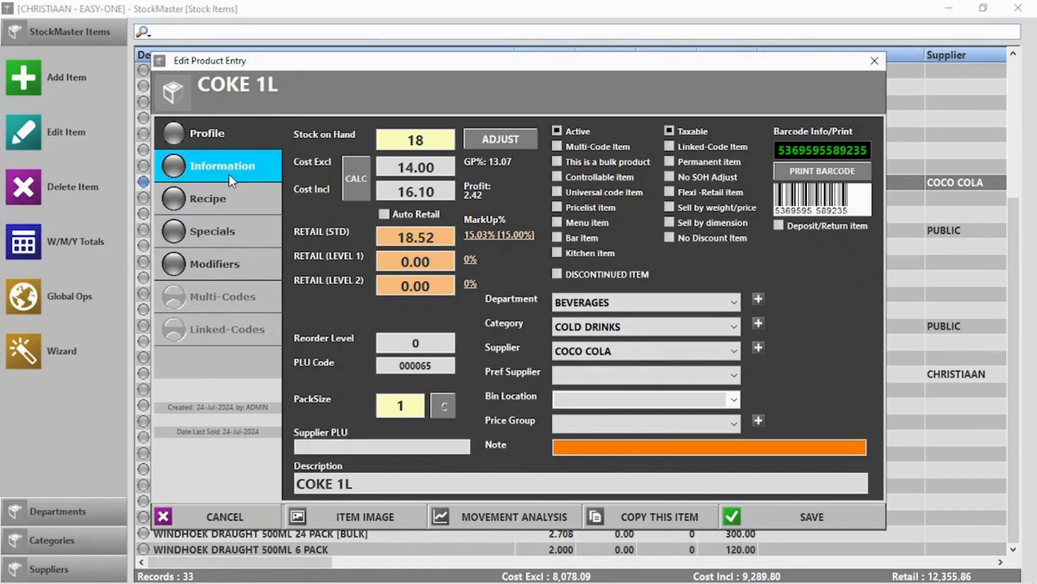
{"action": "left_click", "coordinate": [416, 342]}
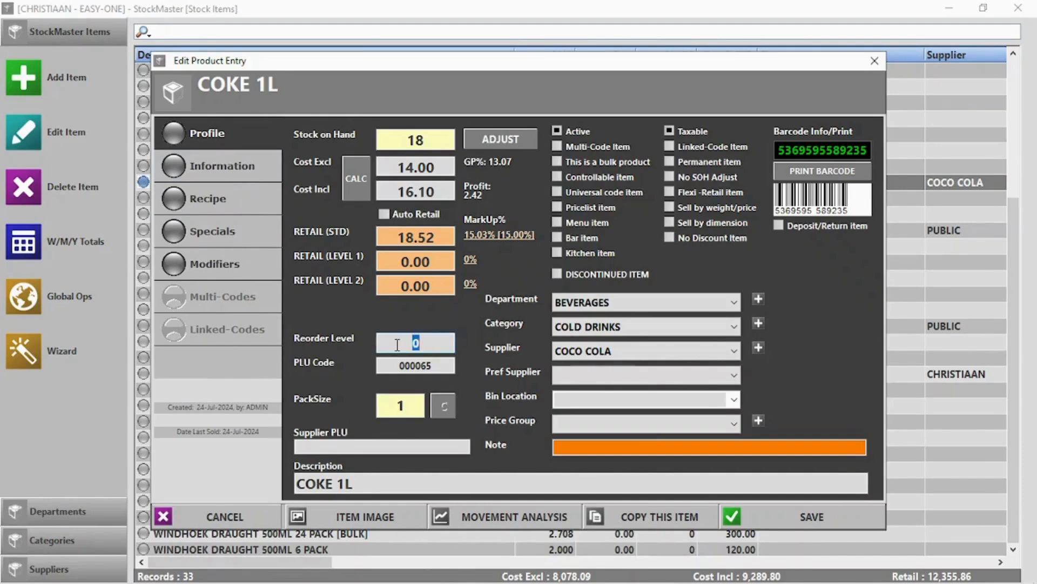
{"action": "type", "text": "20"}
{"action": "left_click", "coordinate": [779, 517]}
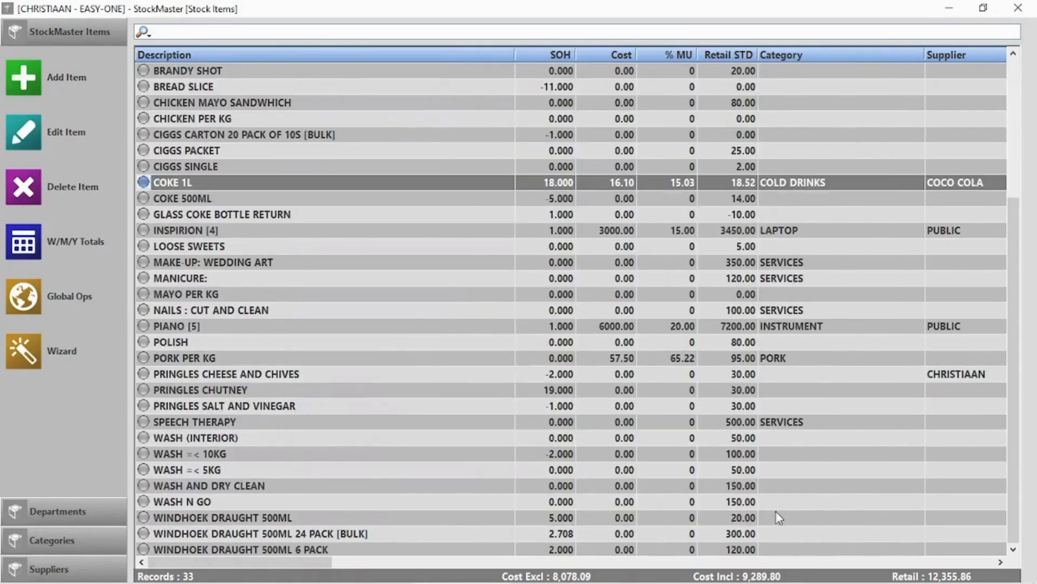
Review the list of stock items below reorder level.
{"action": "left_click", "coordinate": [1018, 8]}
{"action": "left_click", "coordinate": [894, 163]}
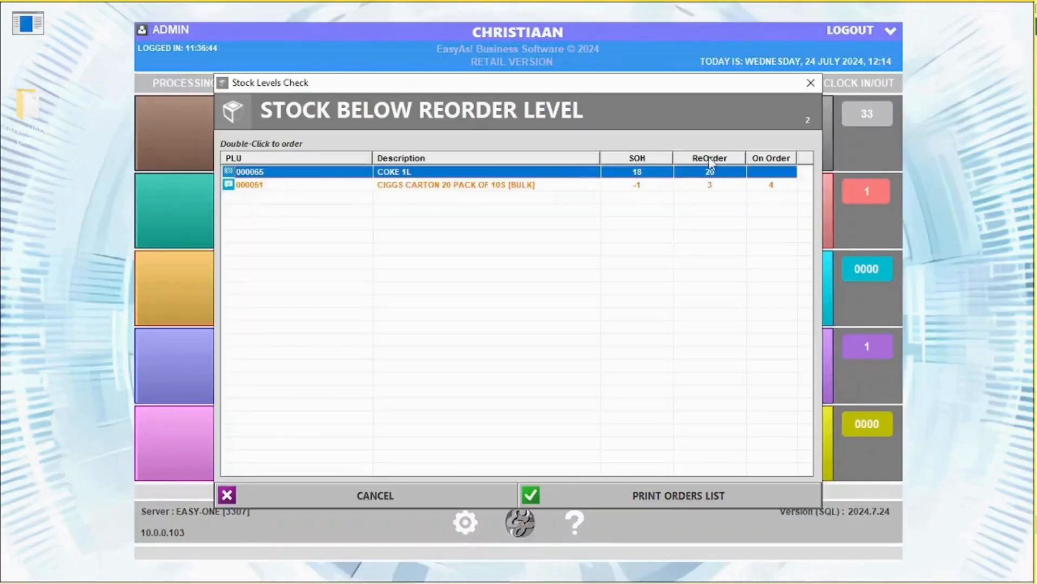
{"action": "left_click", "coordinate": [809, 84]}
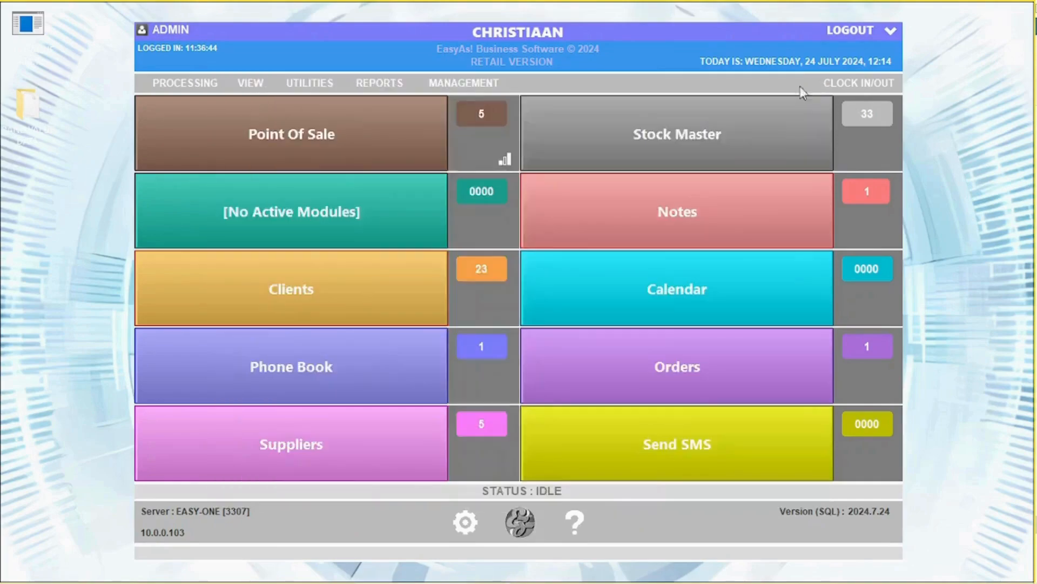
Reopen COKE 1L to view its additional information and special pricing settings.
{"action": "left_click", "coordinate": [802, 106]}
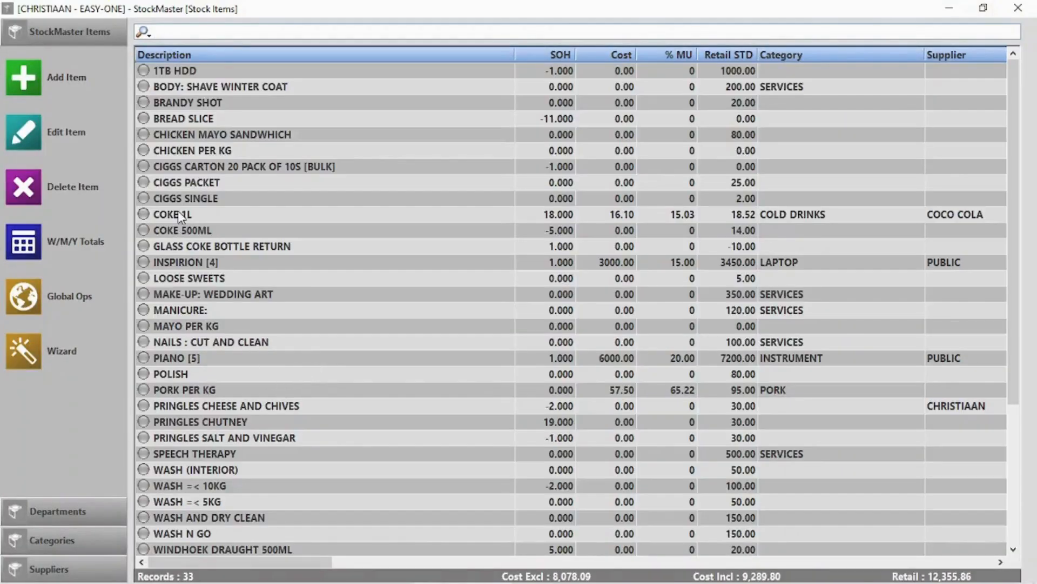
{"action": "double_click", "coordinate": [178, 215]}
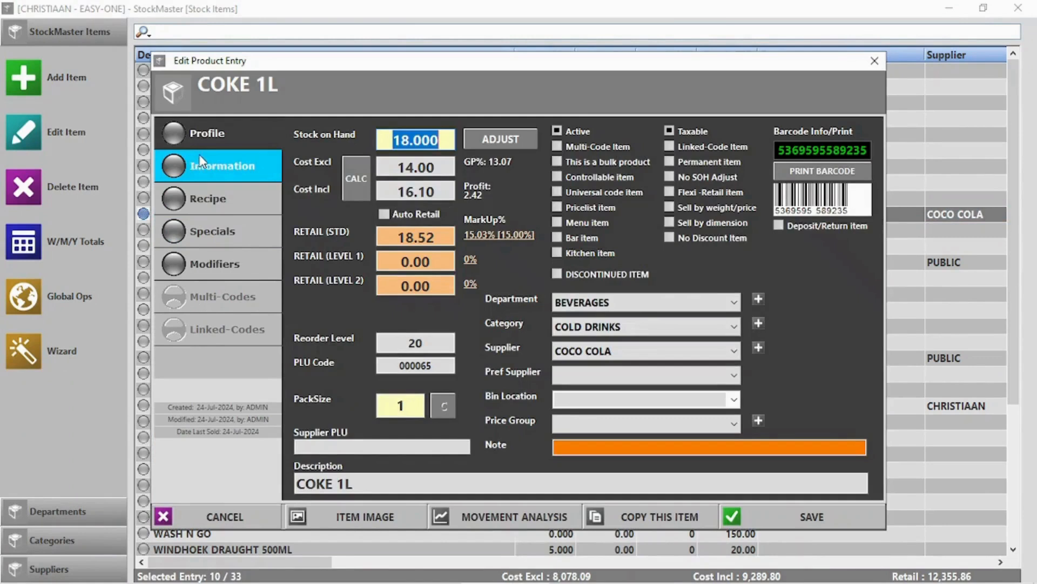
{"action": "left_click", "coordinate": [201, 160]}
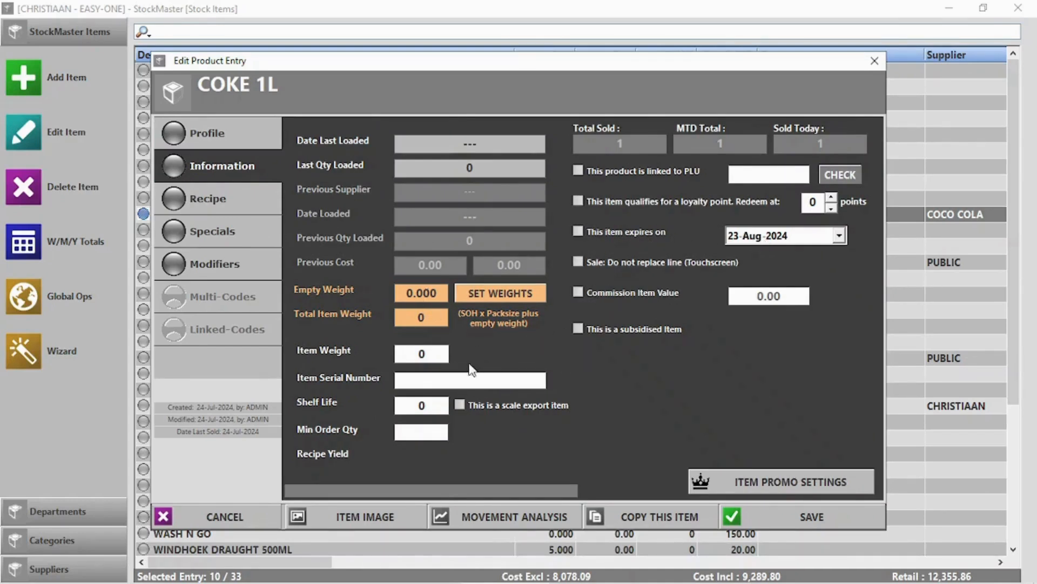
{"action": "left_click", "coordinate": [793, 482]}
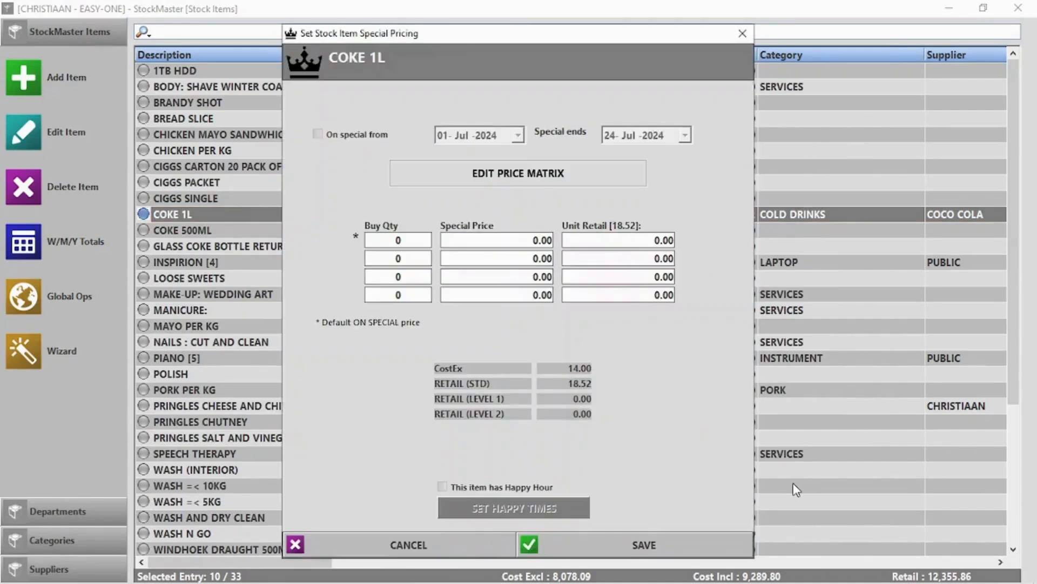
{"action": "left_click", "coordinate": [407, 541]}
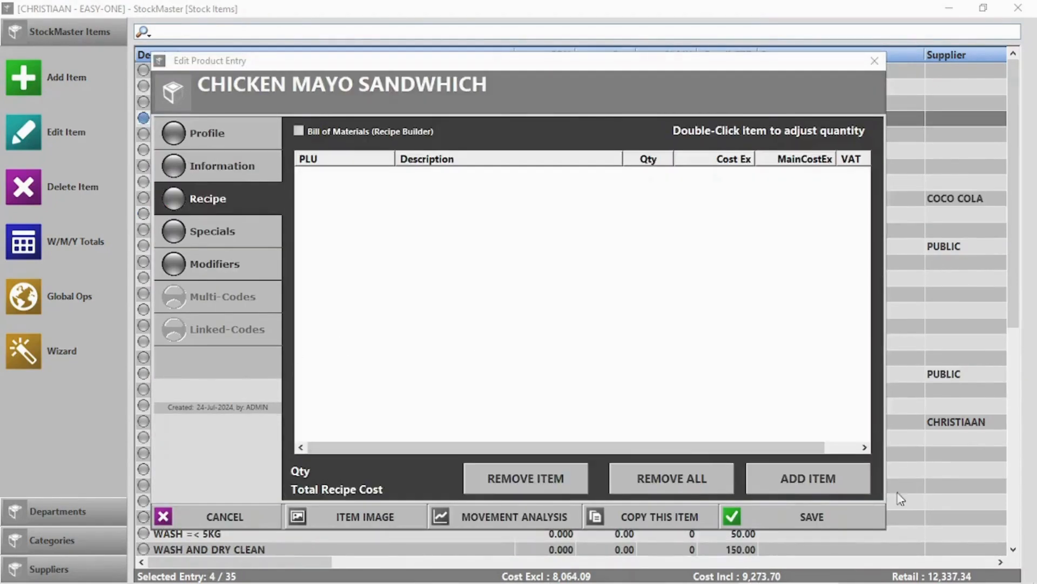
Add 0.25 MAYO PER KG and 2 BREAD SLICE to the sandwich recipe.
{"action": "left_click", "coordinate": [812, 481]}
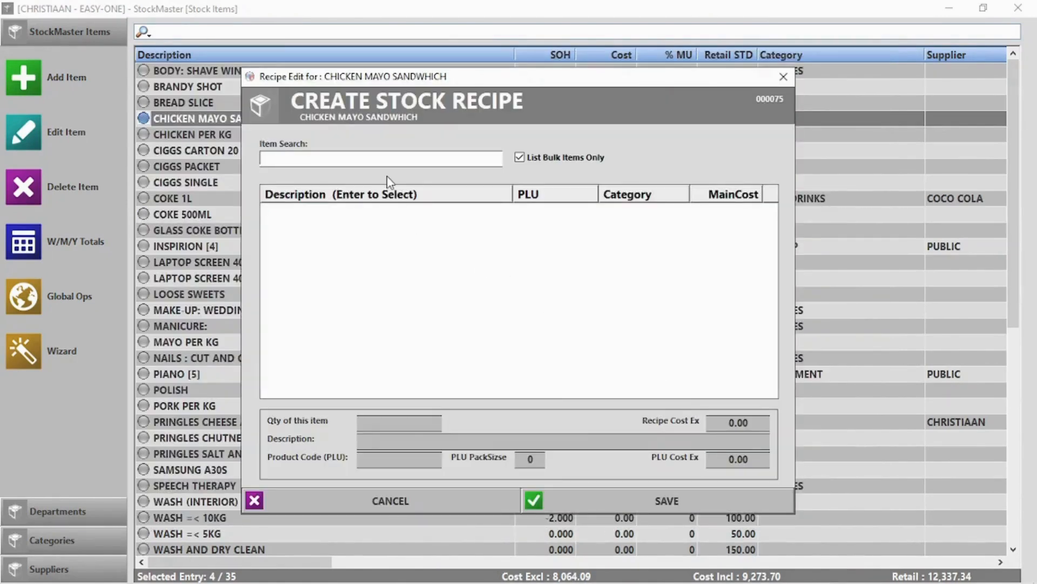
{"action": "type", "text": "m"}
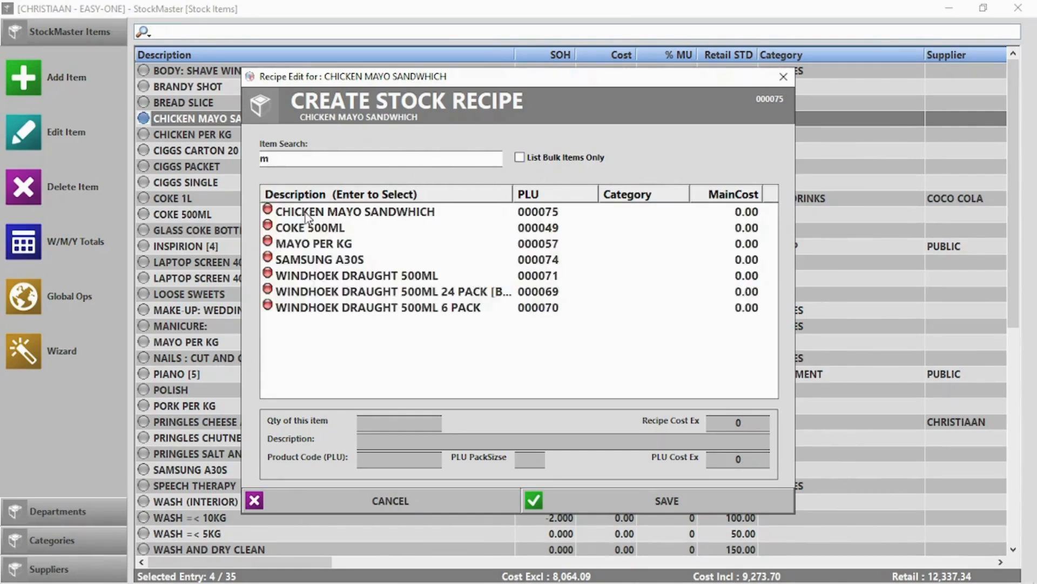
{"action": "double_click", "coordinate": [286, 245]}
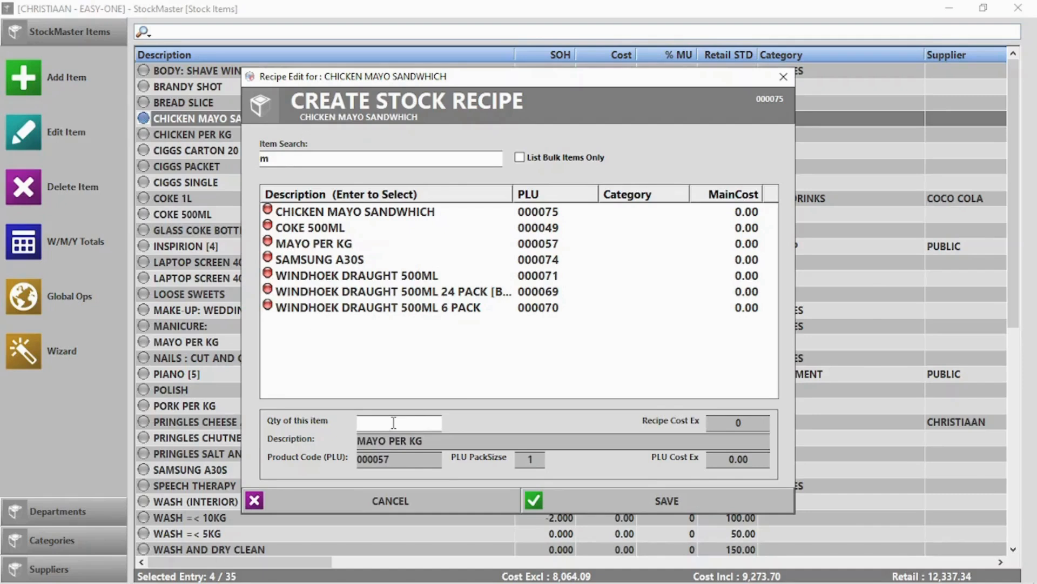
{"action": "type", "text": "0.250"}
{"action": "left_click", "coordinate": [679, 504]}
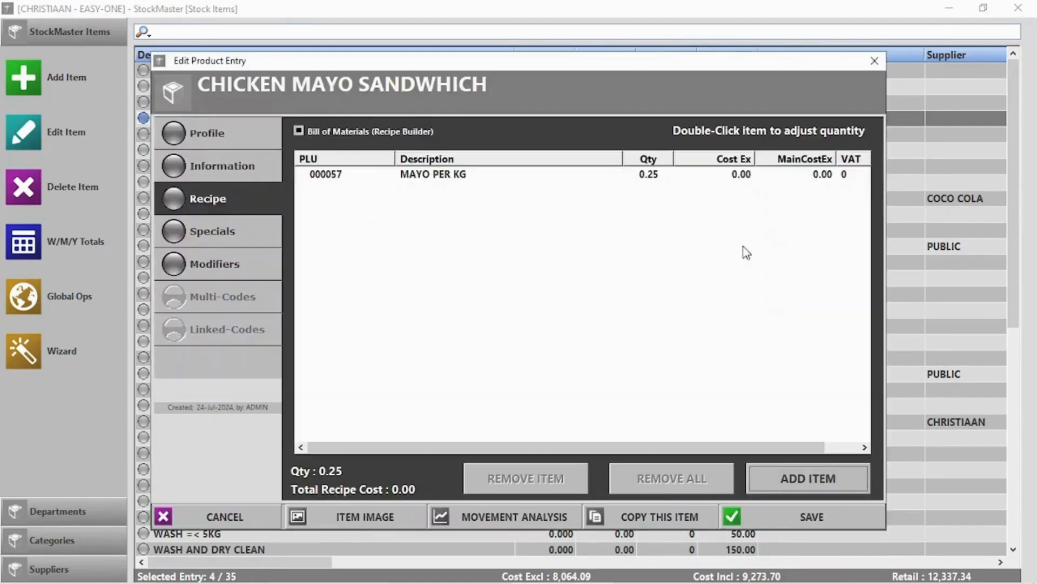
{"action": "left_click", "coordinate": [821, 468]}
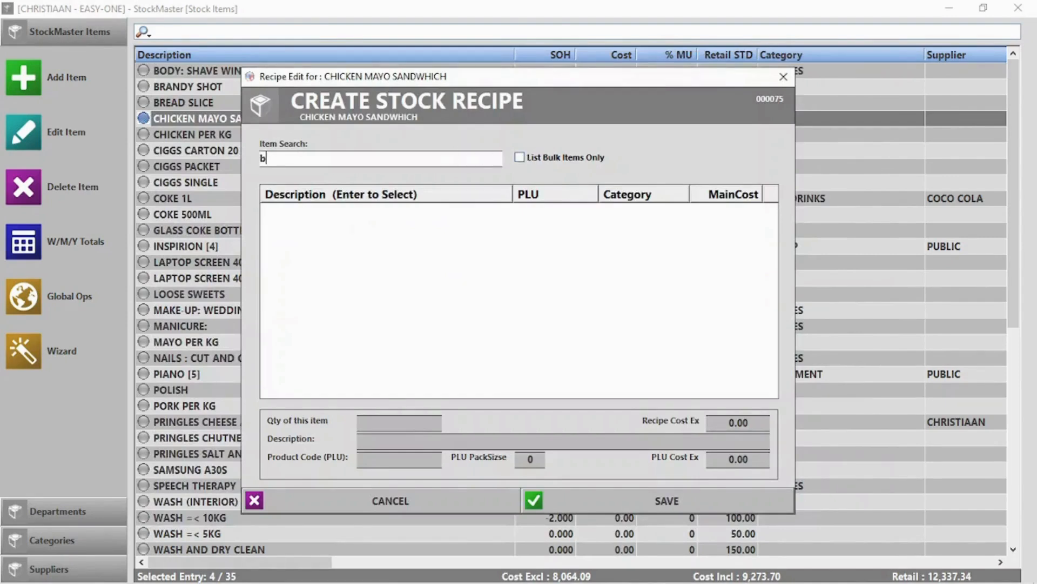
{"action": "left_click", "coordinate": [338, 228]}
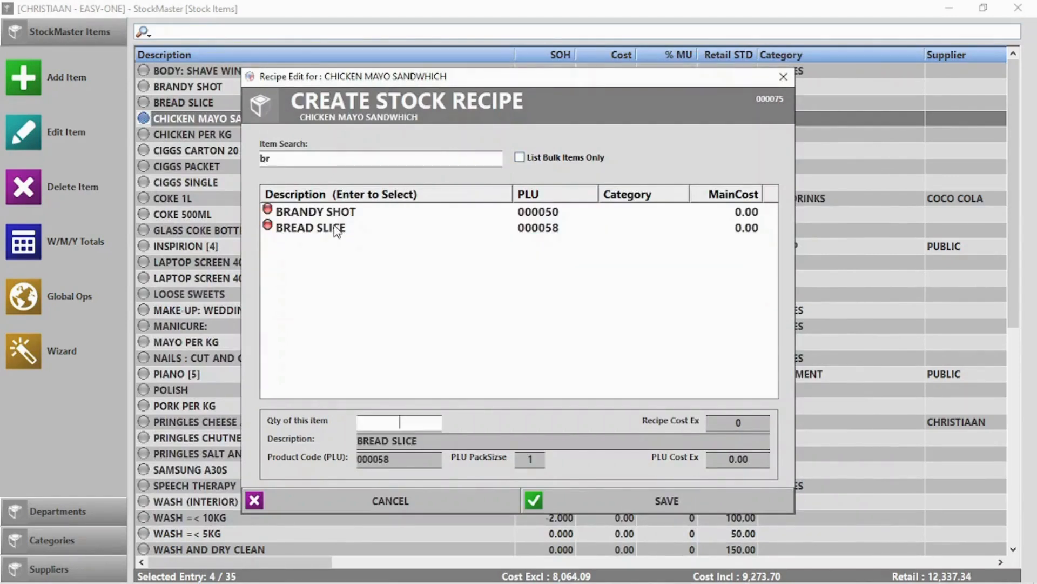
{"action": "type", "text": "2"}
{"action": "left_click", "coordinate": [677, 500]}
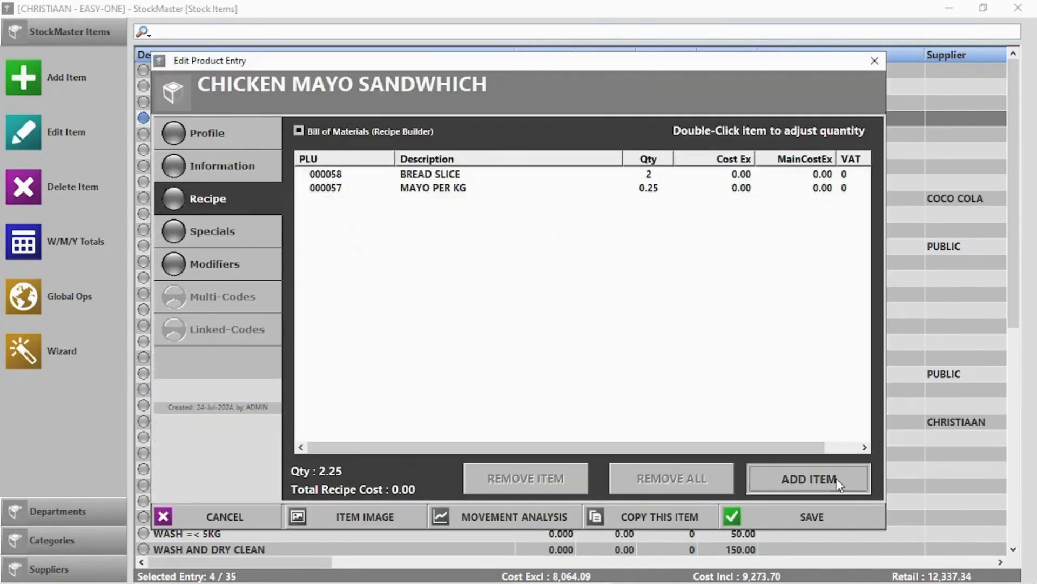
Add 0.5 CHICKEN PER KG and save the completed recipe.
{"action": "left_click", "coordinate": [836, 479]}
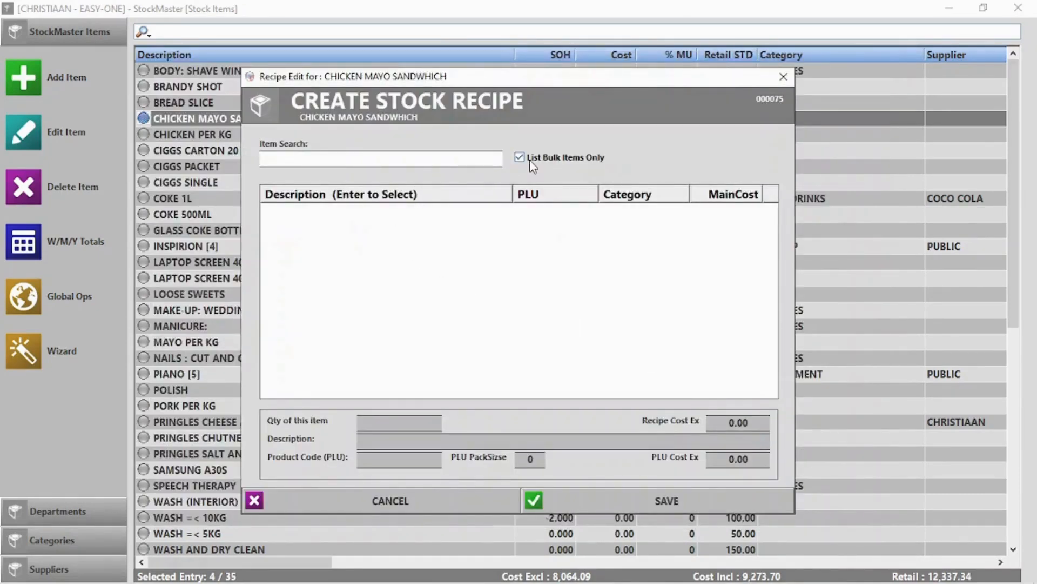
{"action": "type", "text": "ch"}
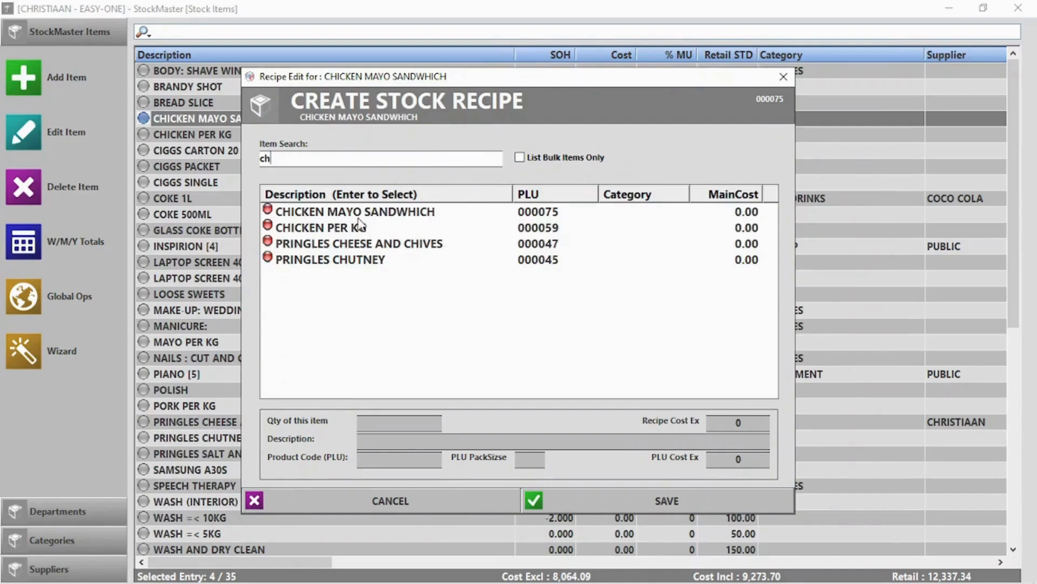
{"action": "double_click", "coordinate": [349, 231]}
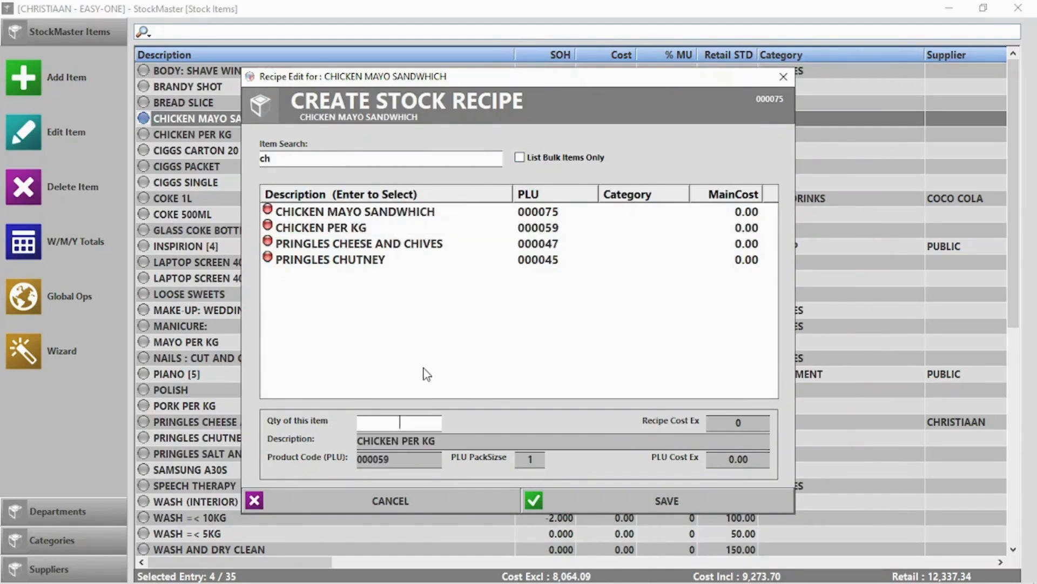
{"action": "type", "text": "0.5"}
{"action": "left_click", "coordinate": [645, 501]}
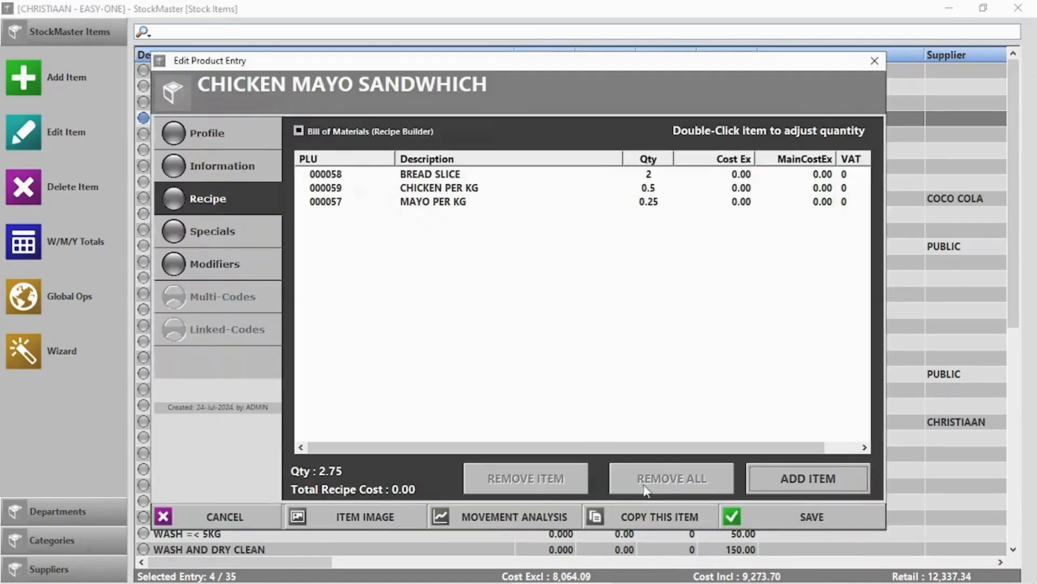
{"action": "left_click", "coordinate": [801, 512]}
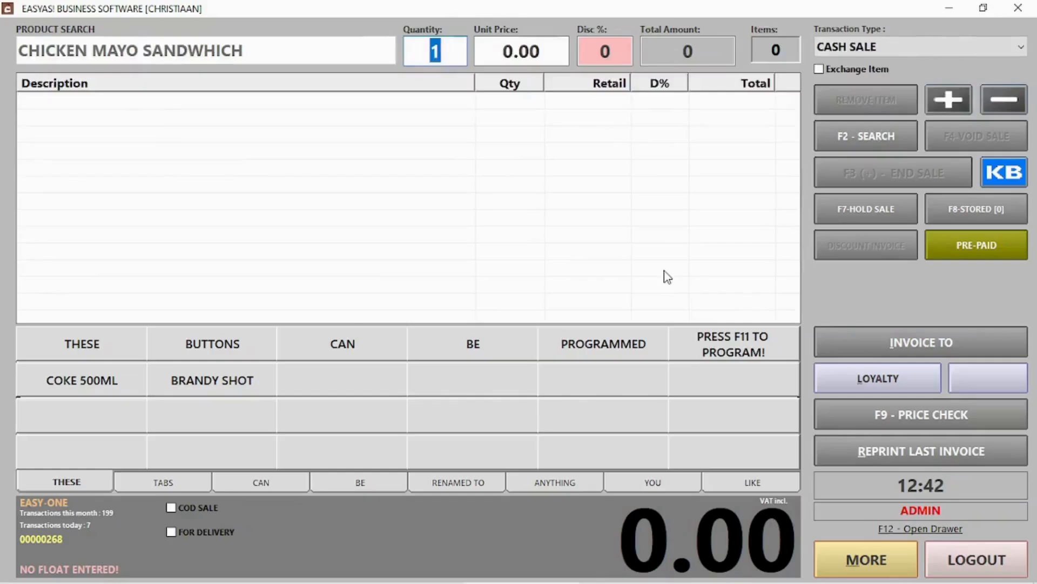
Complete the sale of one CHICKEN MAYO SANDWHICH and log out of the till.
{"action": "key", "text": "Return"}
{"action": "key", "text": "Return"}
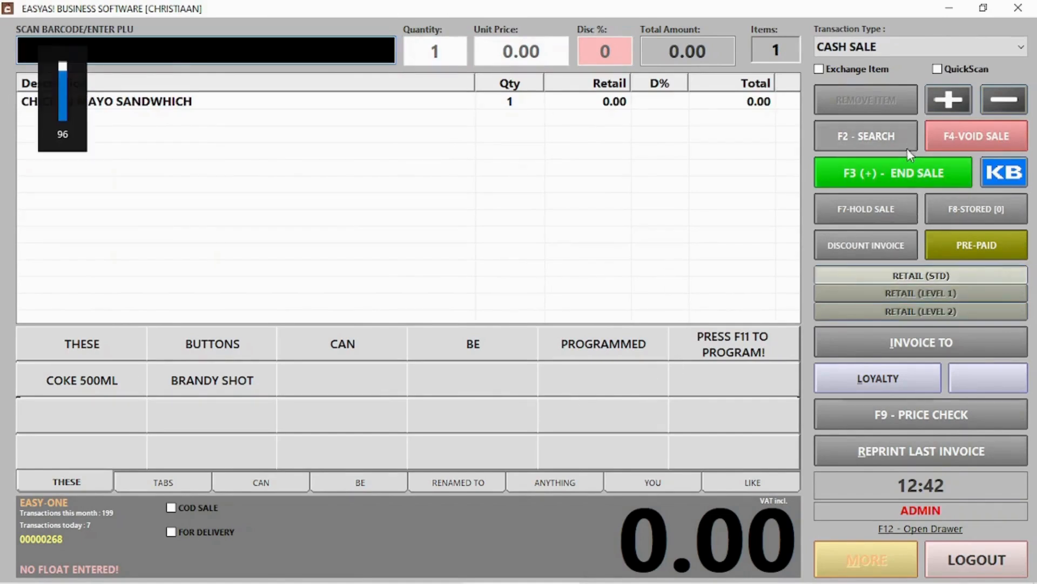
{"action": "left_click", "coordinate": [884, 175]}
{"action": "left_click", "coordinate": [672, 506]}
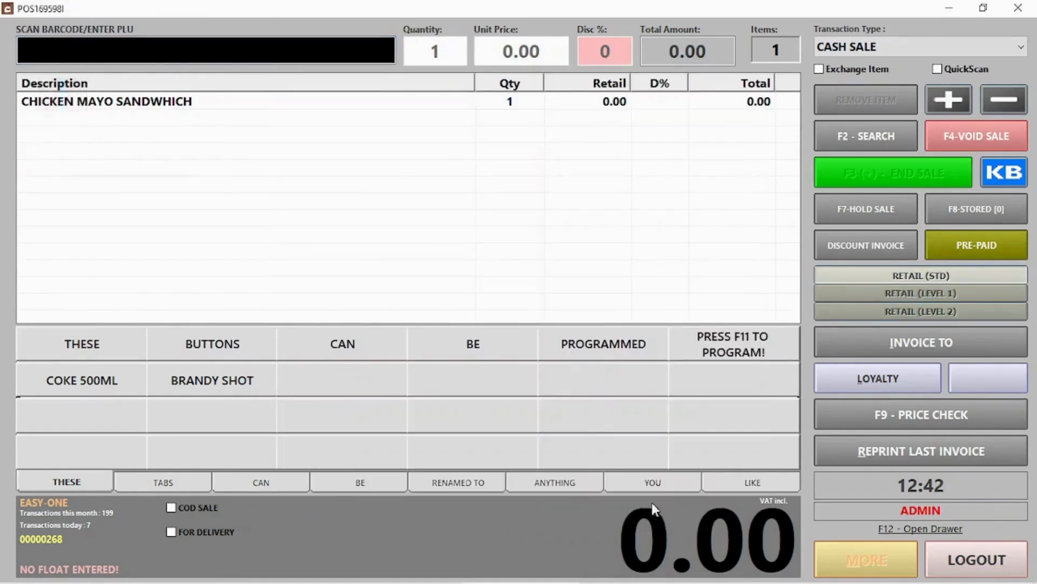
{"action": "left_click", "coordinate": [679, 383]}
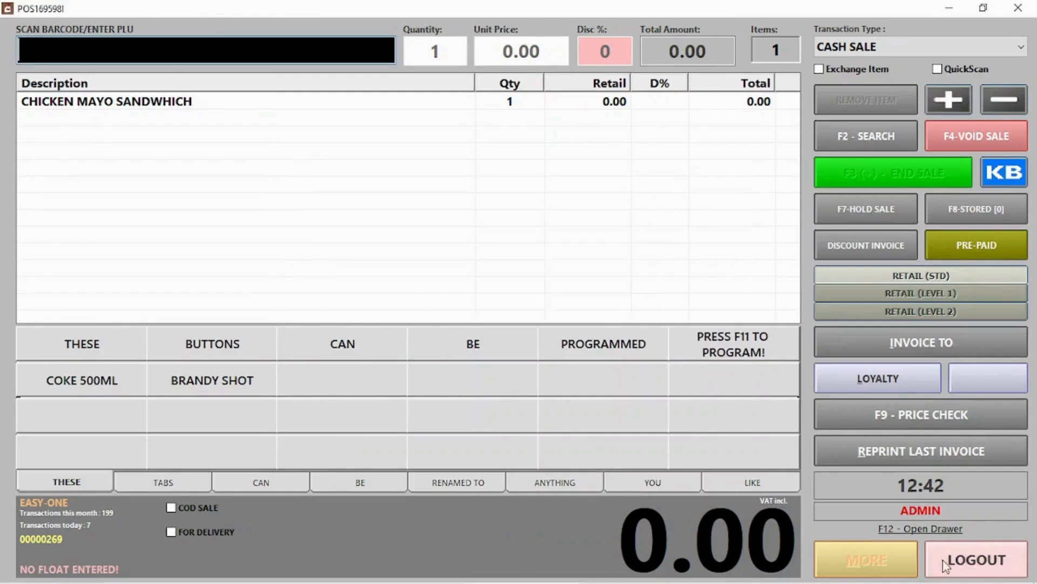
{"action": "left_click", "coordinate": [970, 562]}
Check BREAD SLICE, MAYO PER KG and CHICKEN PER KG stock levels after the sale.
{"action": "left_click", "coordinate": [673, 161]}
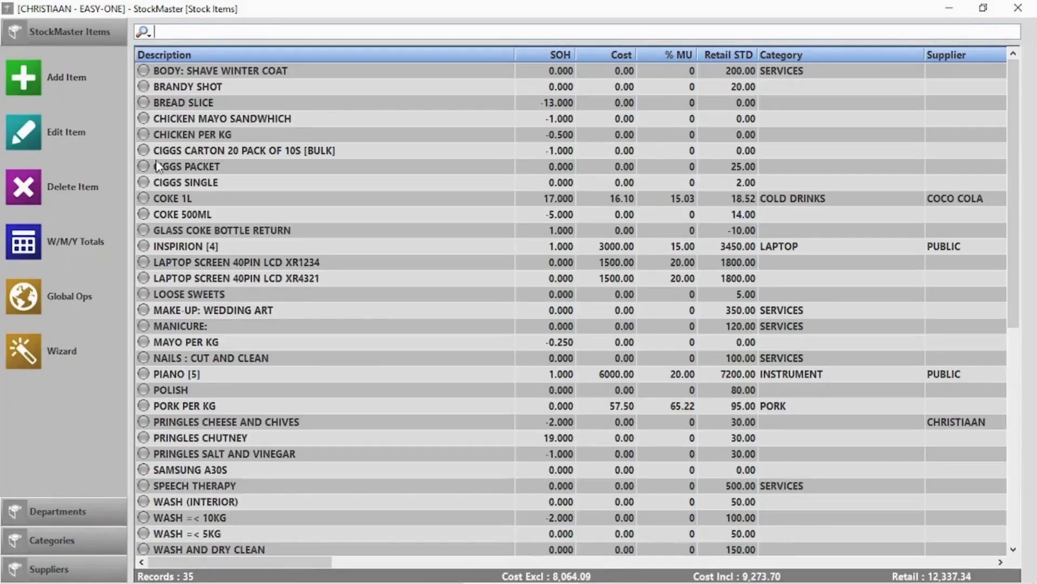
{"action": "left_click", "coordinate": [193, 108]}
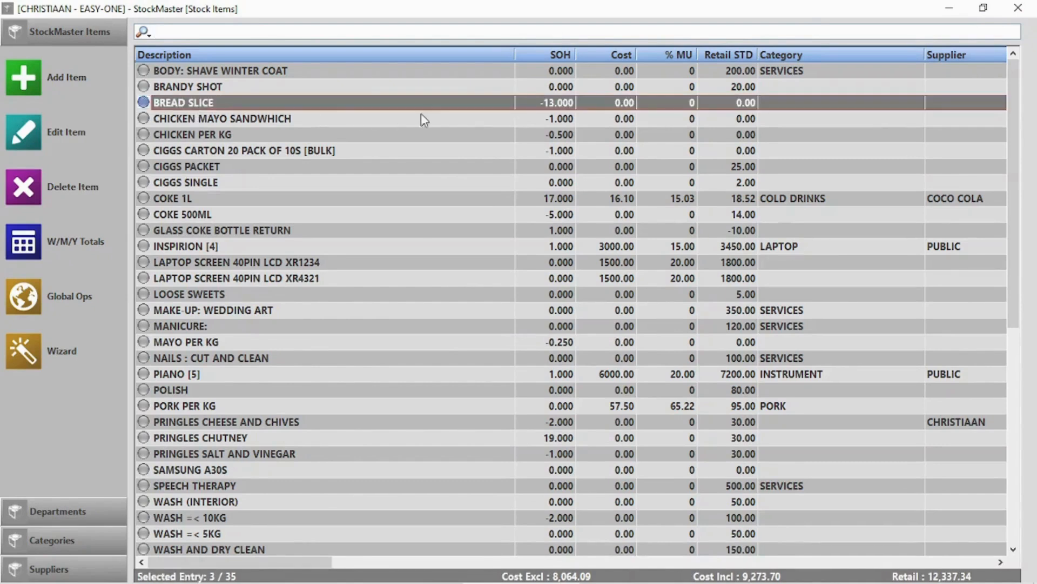
{"action": "left_click", "coordinate": [190, 343]}
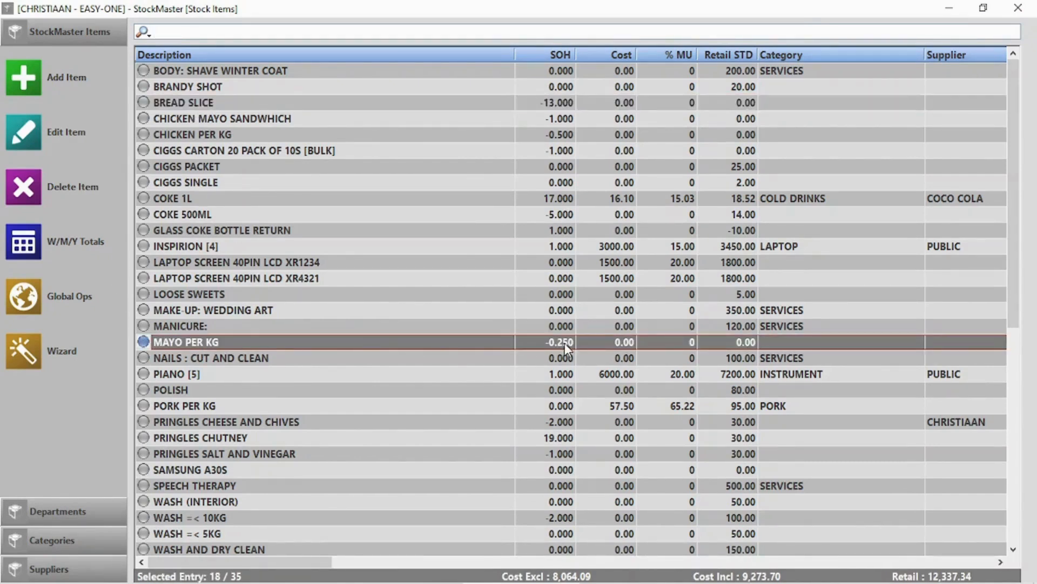
{"action": "left_click", "coordinate": [198, 141]}
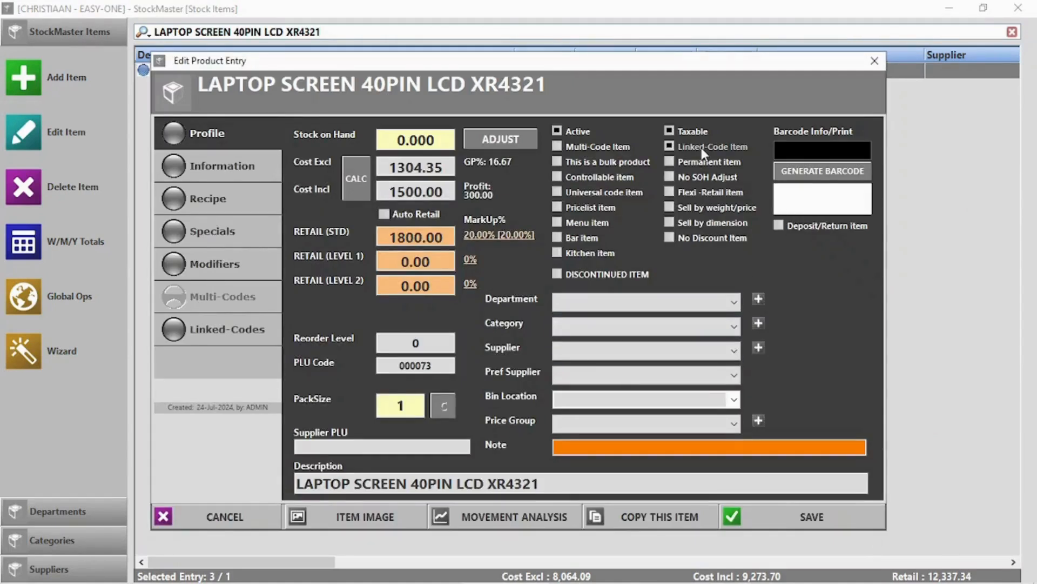
Make the laptop screen a linked-code item tied to 000072 and save it.
{"action": "left_click", "coordinate": [687, 146]}
{"action": "left_click", "coordinate": [203, 341]}
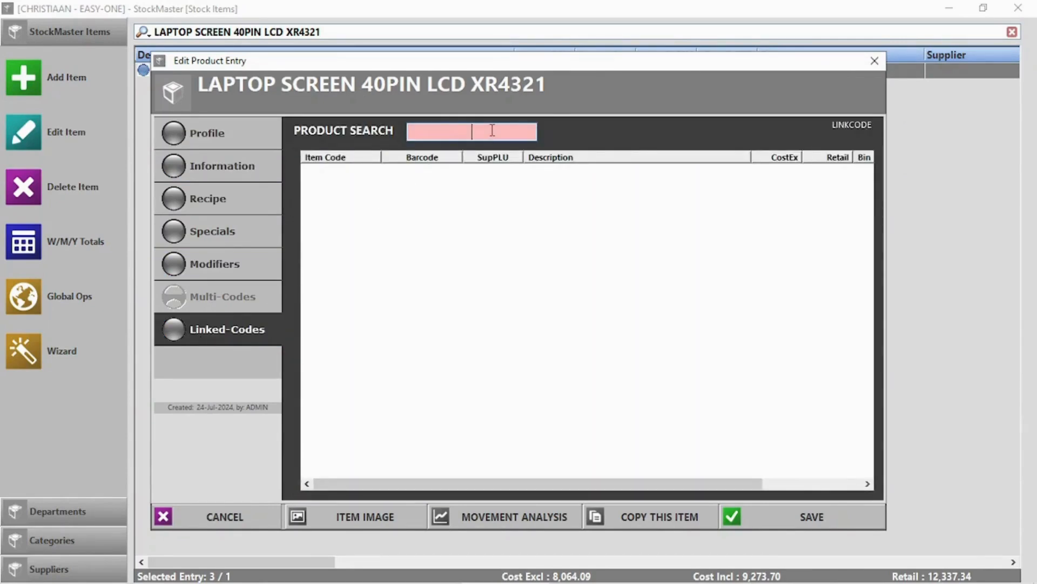
{"action": "type", "text": "lapto"}
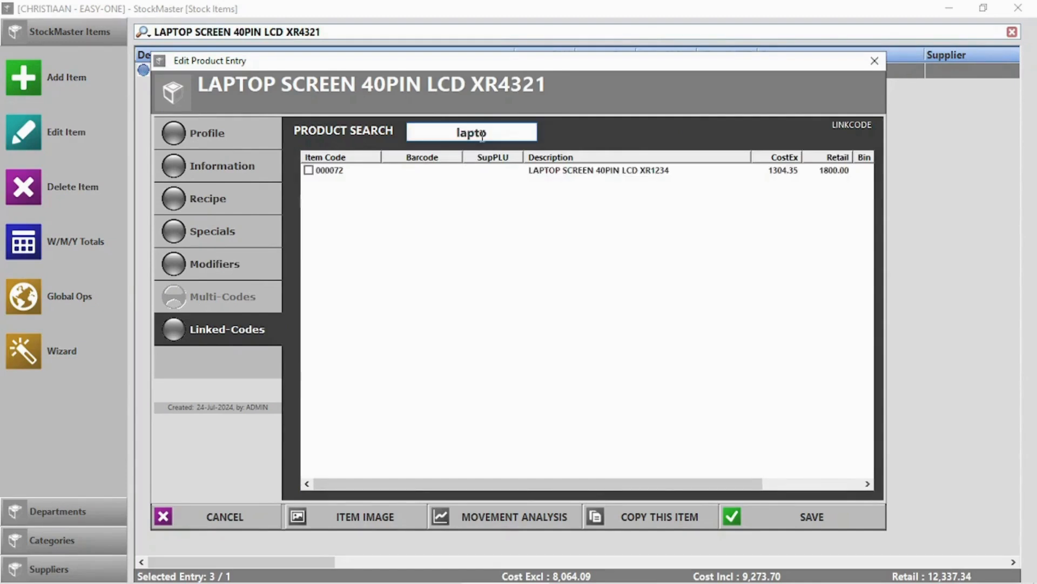
{"action": "left_click", "coordinate": [309, 170]}
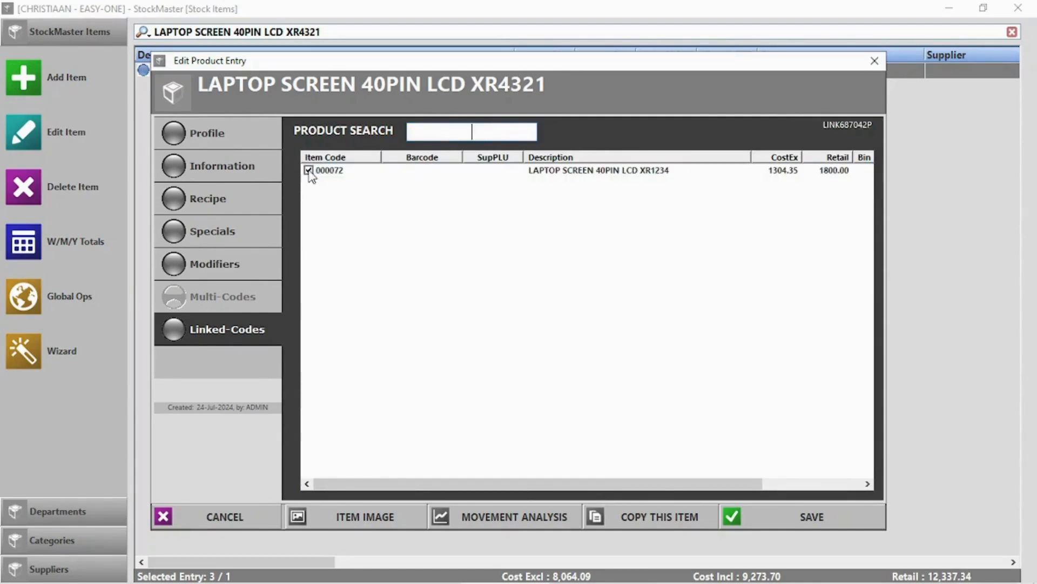
{"action": "left_click", "coordinate": [808, 524]}
Reopen XR4321 to verify its linked codes, then close it and the stock list.
{"action": "double_click", "coordinate": [344, 71]}
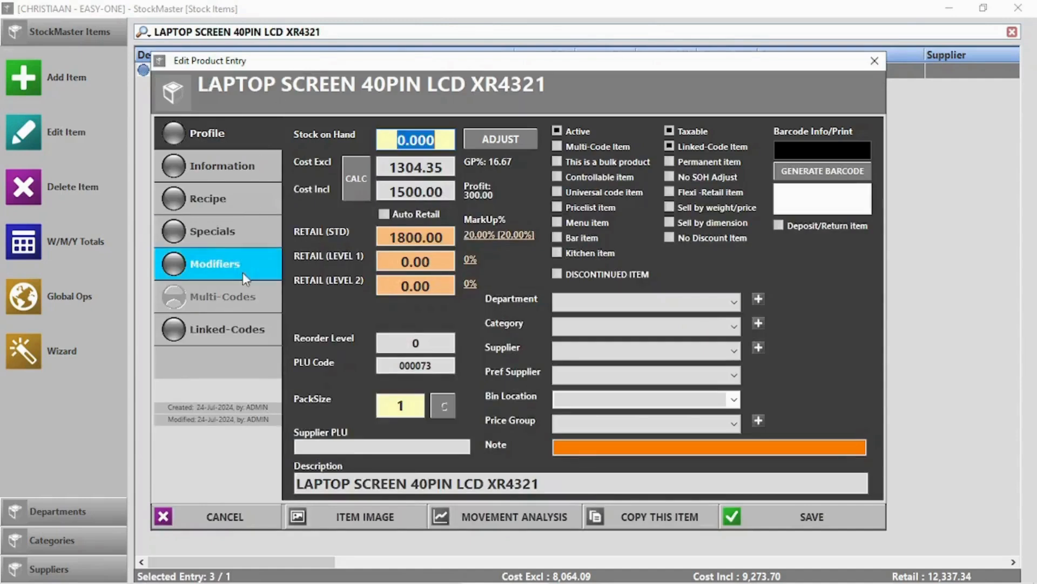
{"action": "left_click", "coordinate": [242, 322]}
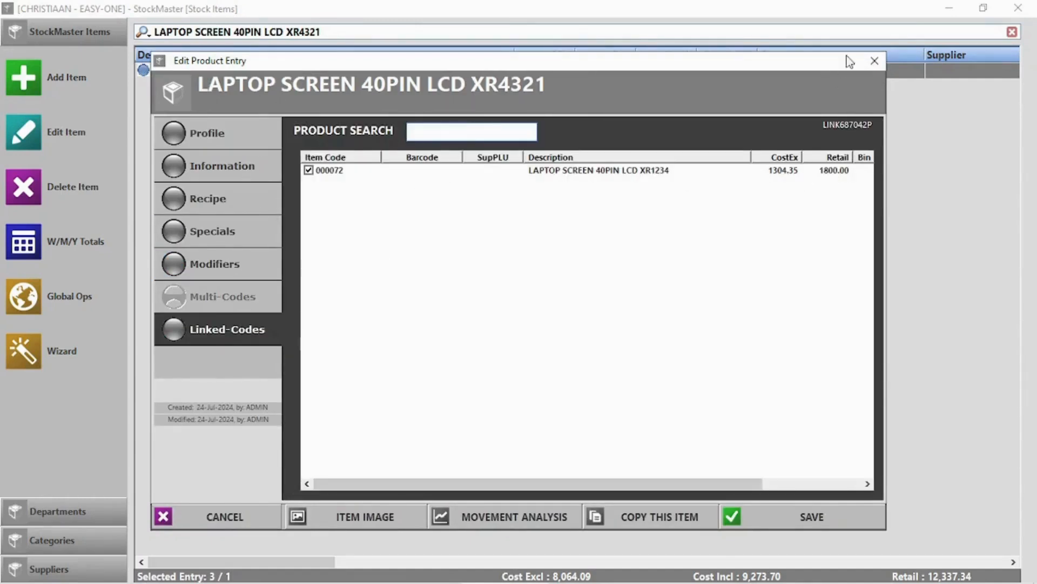
{"action": "left_click", "coordinate": [875, 61]}
{"action": "left_click", "coordinate": [1018, 9]}
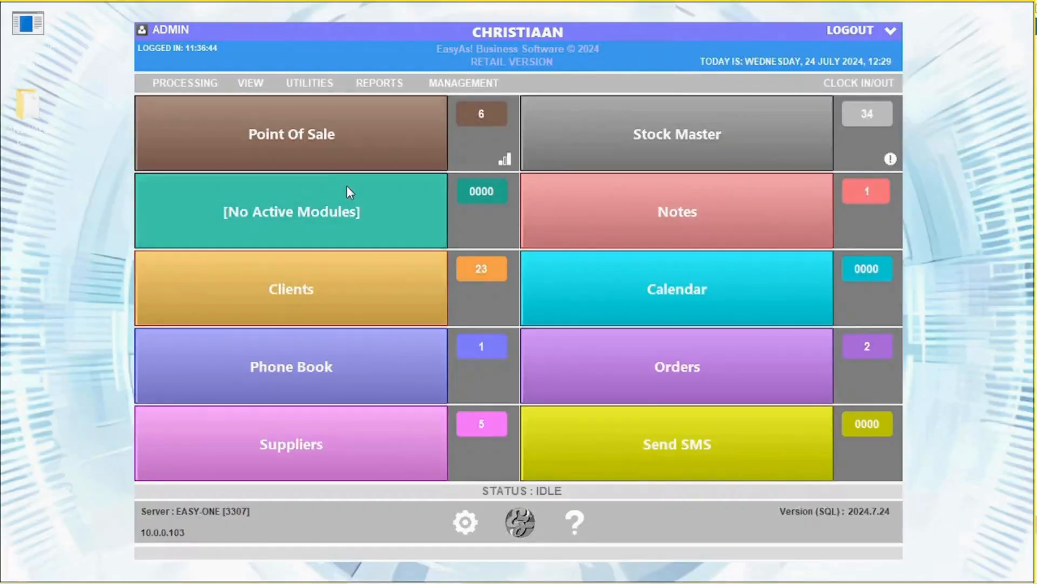
Ring up LAPTOP SCREEN 40PIN LCD XR4321 at 1800.00 at the till using its original code.
{"action": "left_click", "coordinate": [327, 145]}
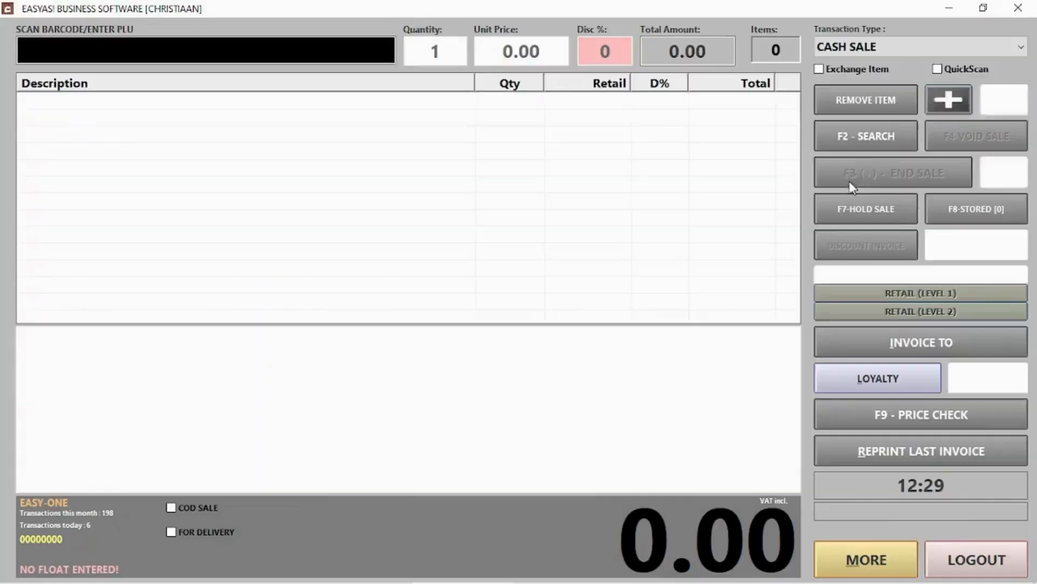
{"action": "type", "text": "lapt"}
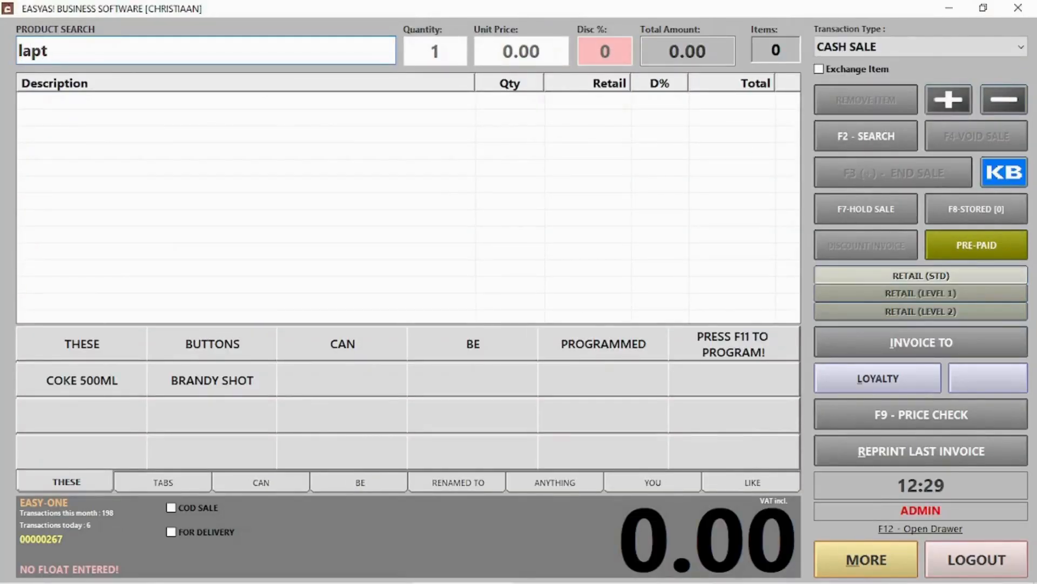
{"action": "key", "text": "Return"}
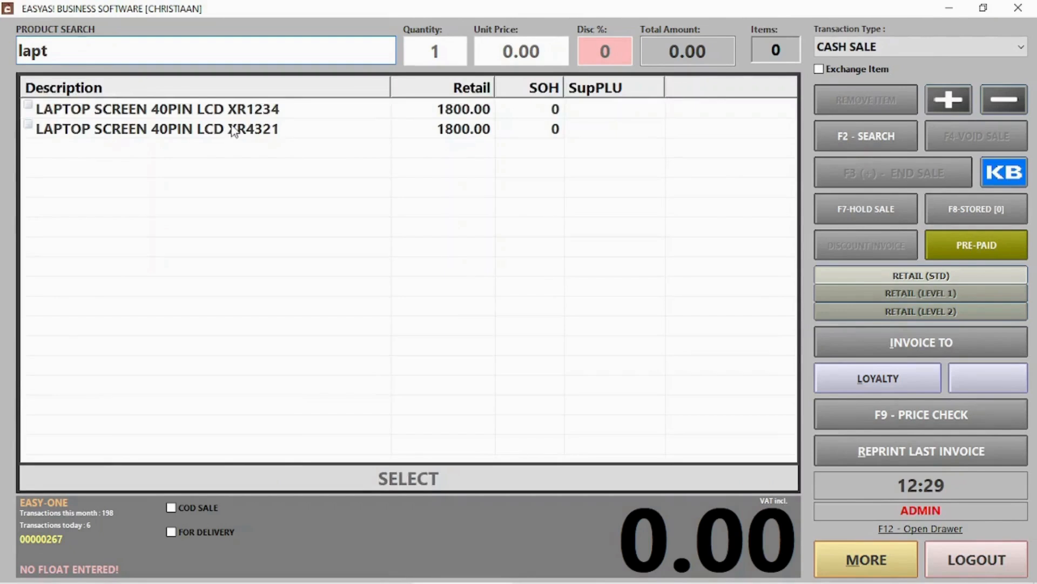
{"action": "double_click", "coordinate": [233, 108]}
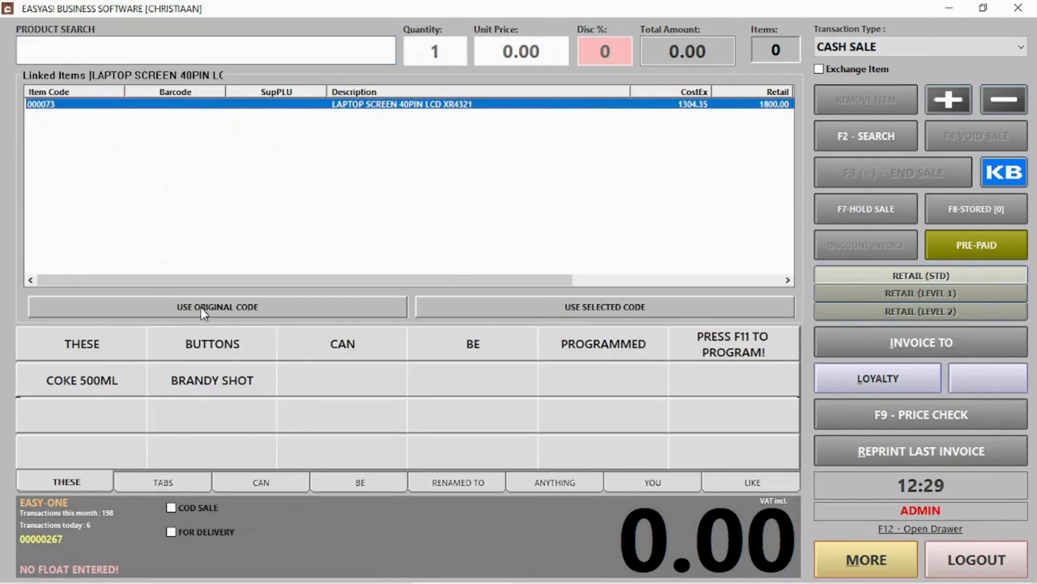
{"action": "left_click", "coordinate": [570, 306]}
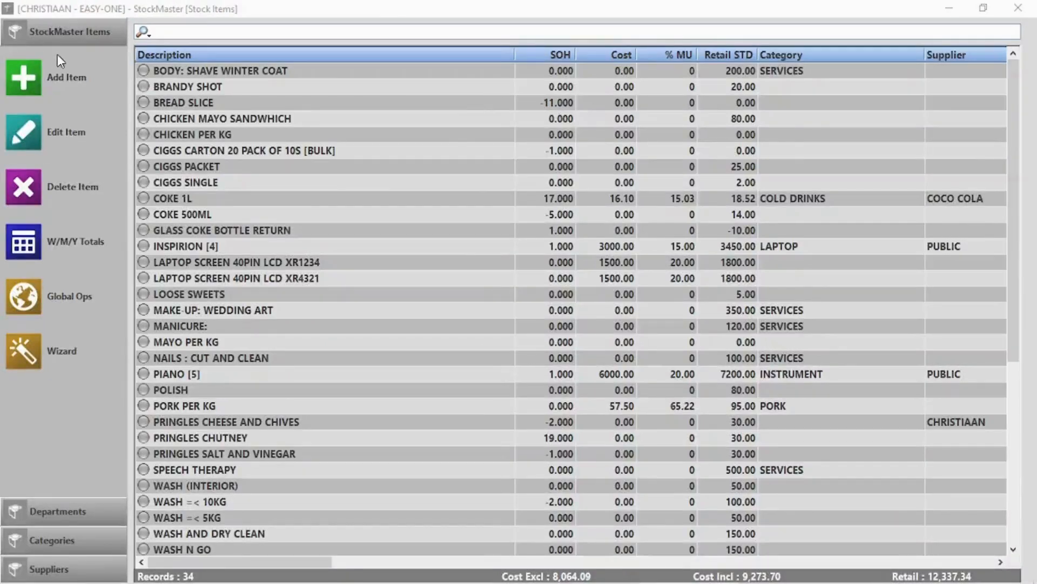
{"action": "left_click", "coordinate": [23, 78]}
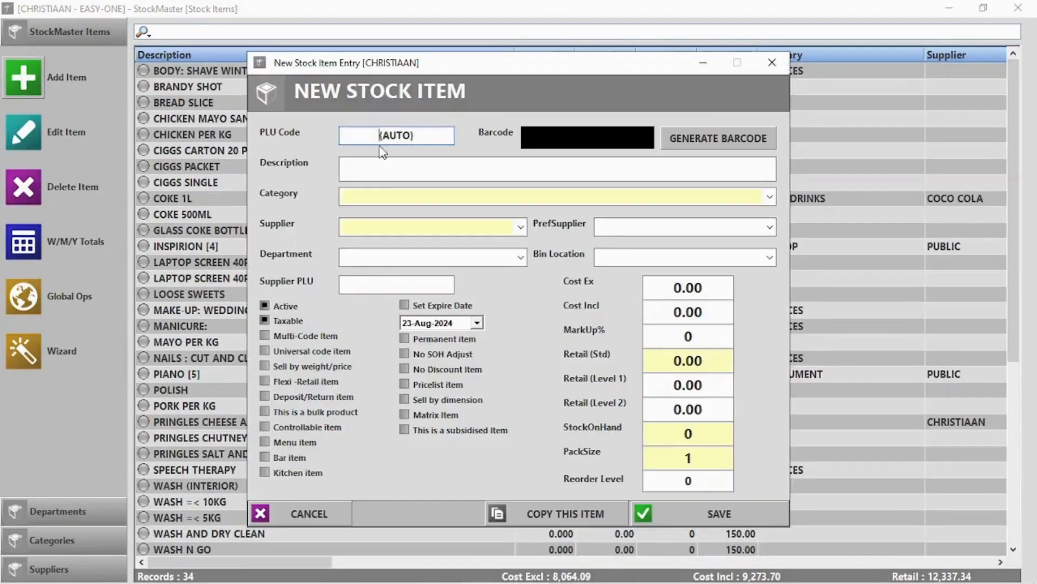
Save a new multi-code item 'Samsung a30s' and select it in the full stock list.
{"action": "left_click", "coordinate": [388, 165]}
{"action": "type", "text": "Samsu"}
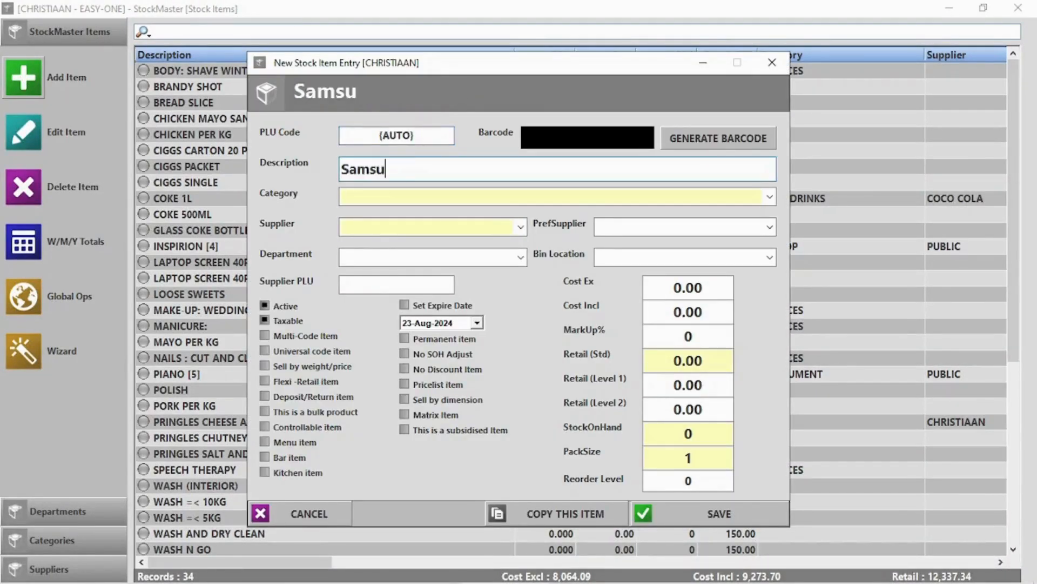
{"action": "type", "text": "ng a"}
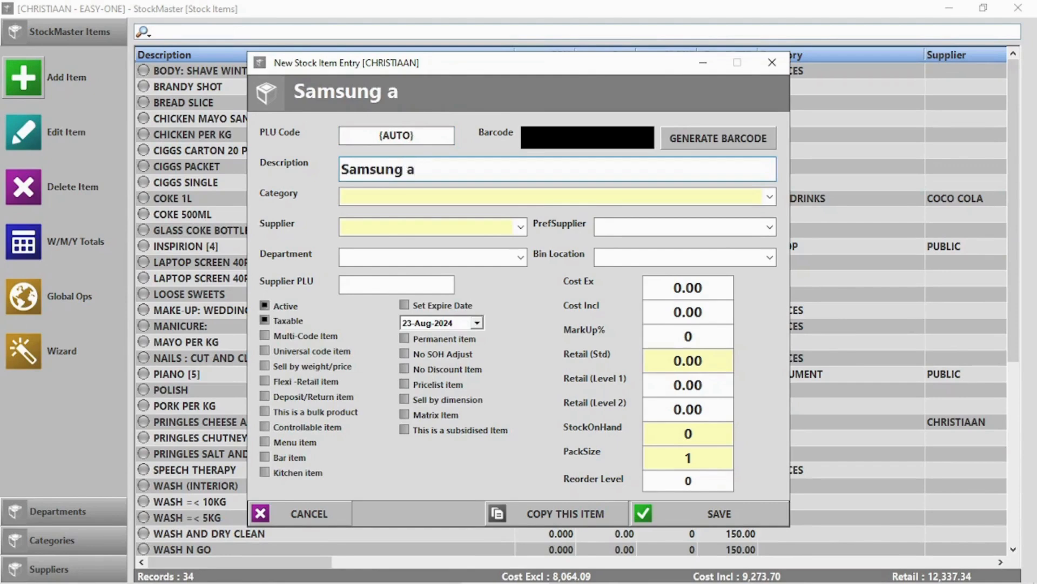
{"action": "type", "text": "30s"}
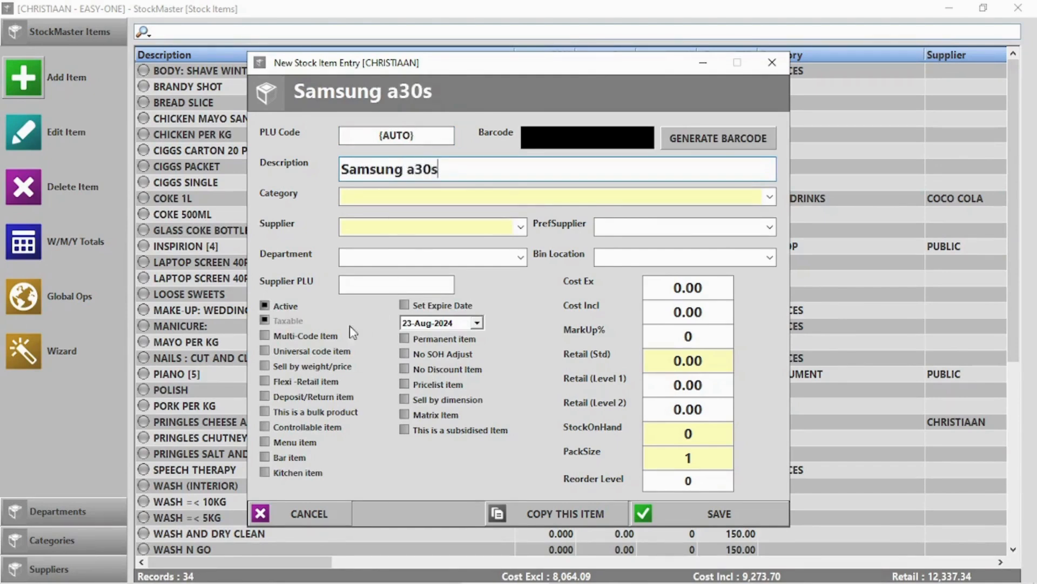
{"action": "left_click", "coordinate": [304, 335]}
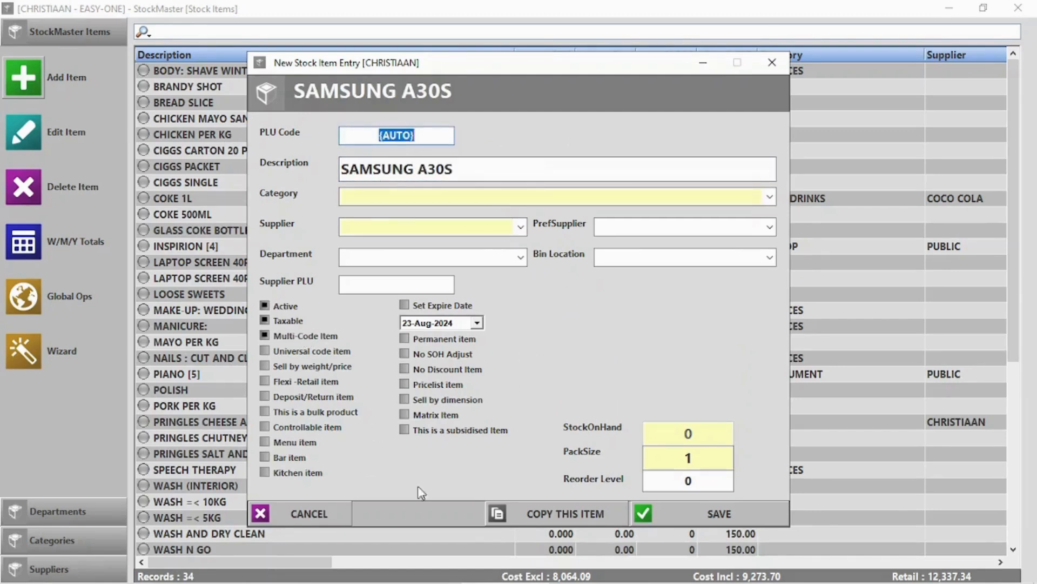
{"action": "left_click", "coordinate": [713, 514]}
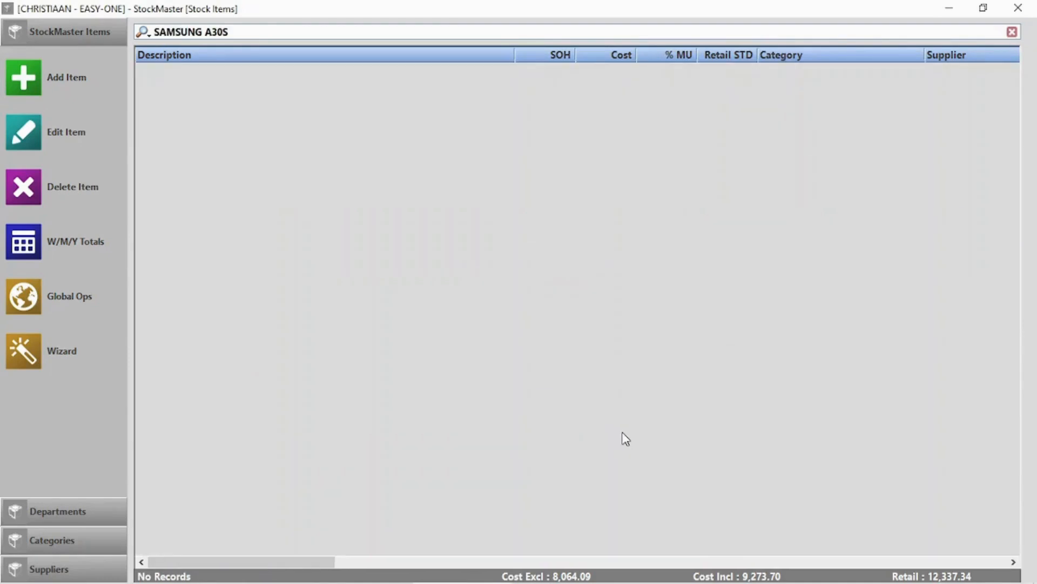
{"action": "left_click", "coordinate": [597, 368]}
{"action": "left_click", "coordinate": [1012, 31]}
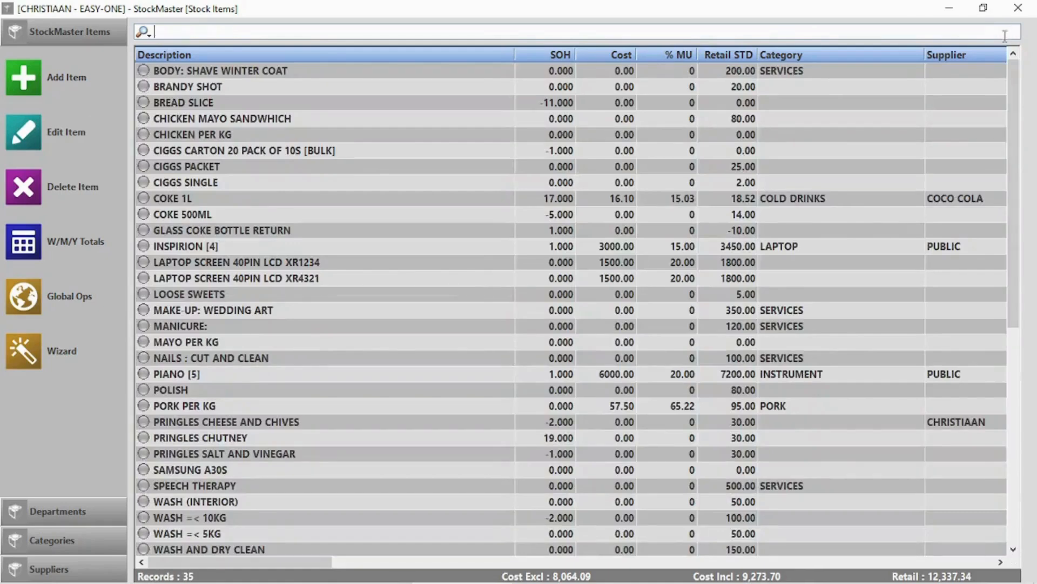
{"action": "scroll", "coordinate": [490, 321], "scroll_direction": "down", "scroll_amount": 2}
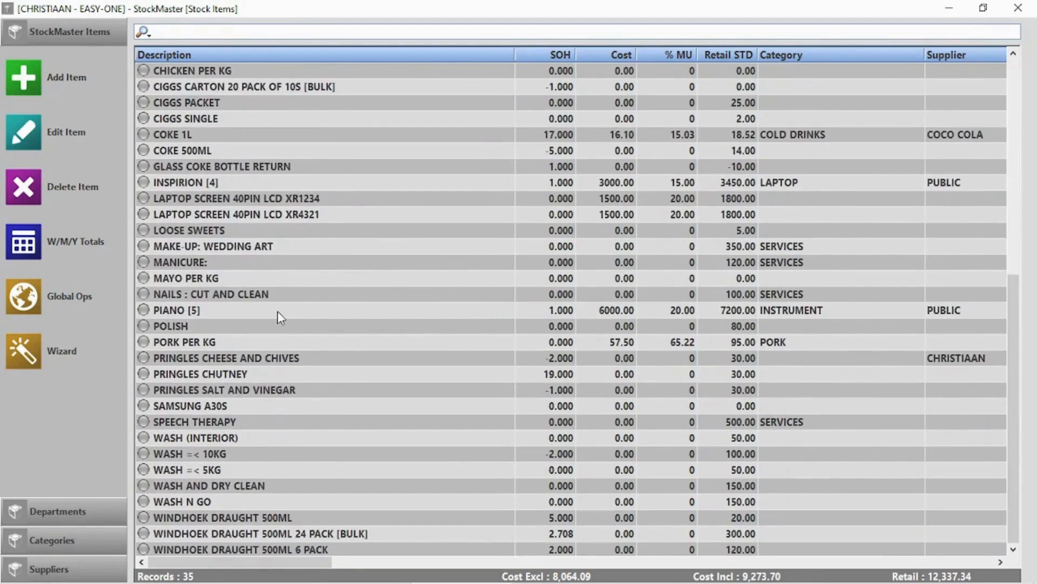
{"action": "left_click", "coordinate": [228, 410]}
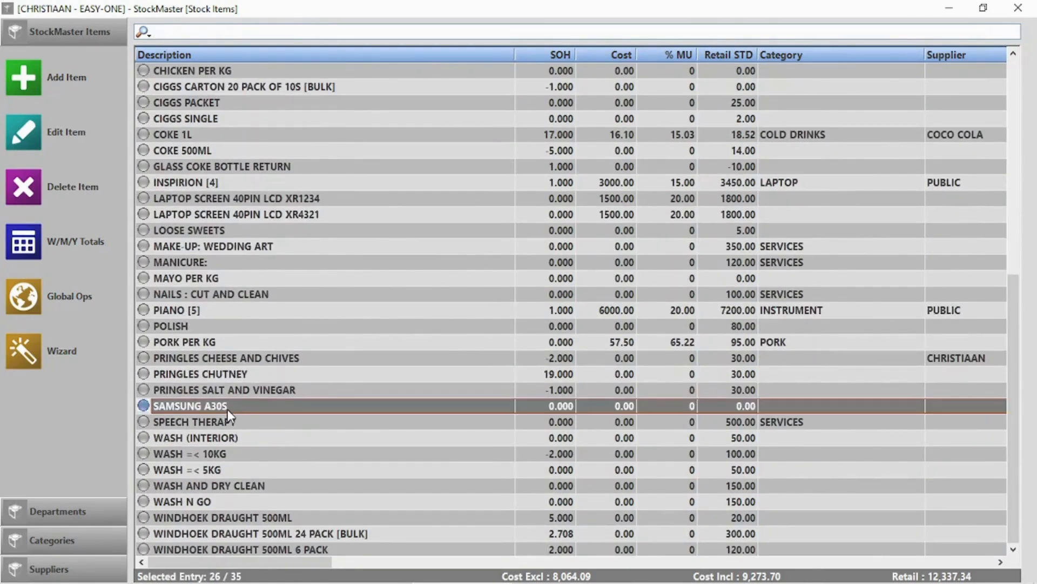
Add multi-code A30S1245 ('Samsung A30s') to SAMSUNG A30S at 8000 cost ex, 10000 retail, and save.
{"action": "double_click", "coordinate": [228, 410]}
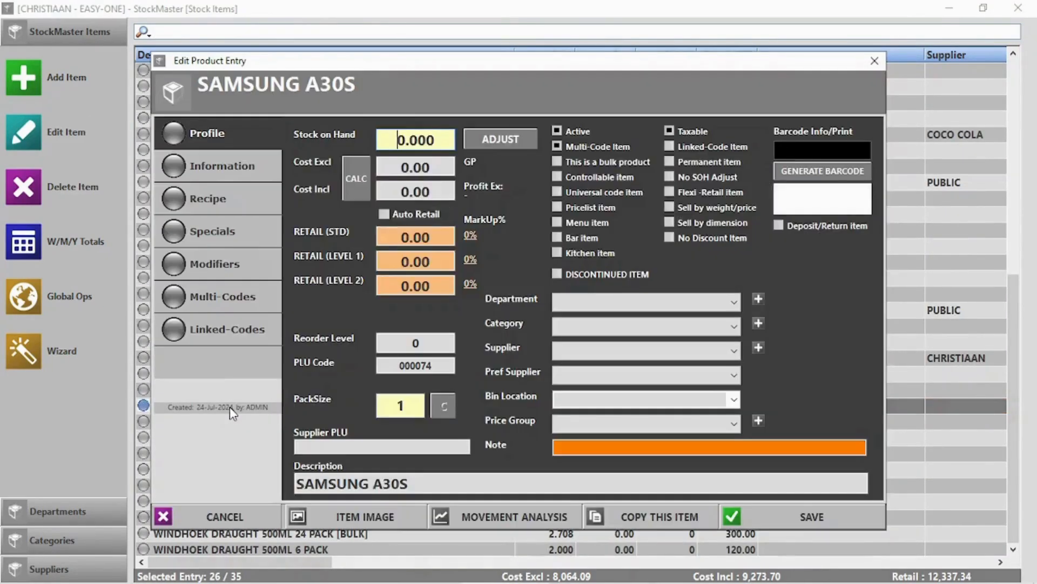
{"action": "left_click", "coordinate": [213, 293]}
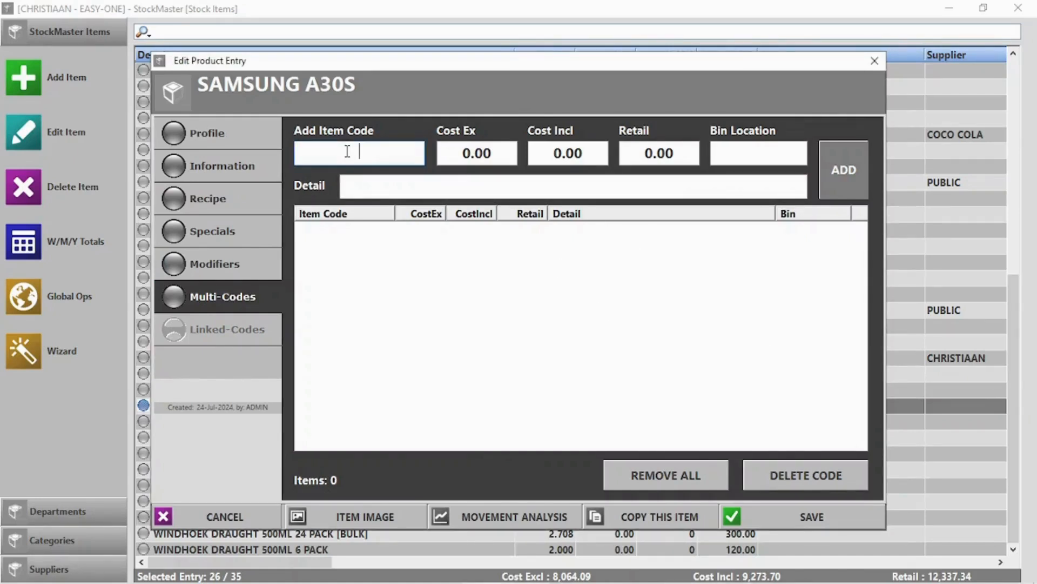
{"action": "type", "text": "A30s1245"}
{"action": "left_click", "coordinate": [469, 154]}
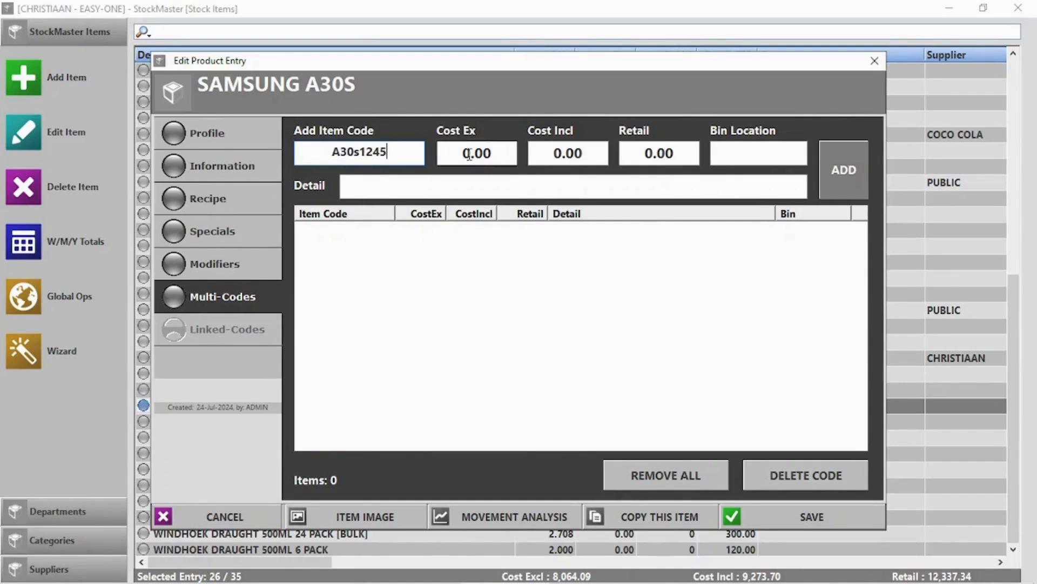
{"action": "type", "text": "800"}
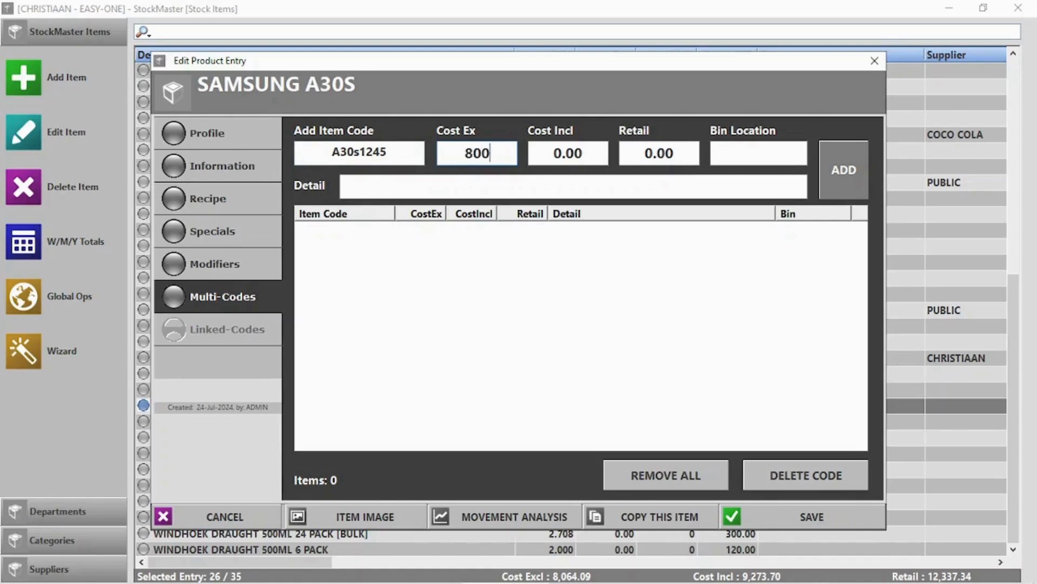
{"action": "type", "text": "0"}
{"action": "key", "text": "Tab"}
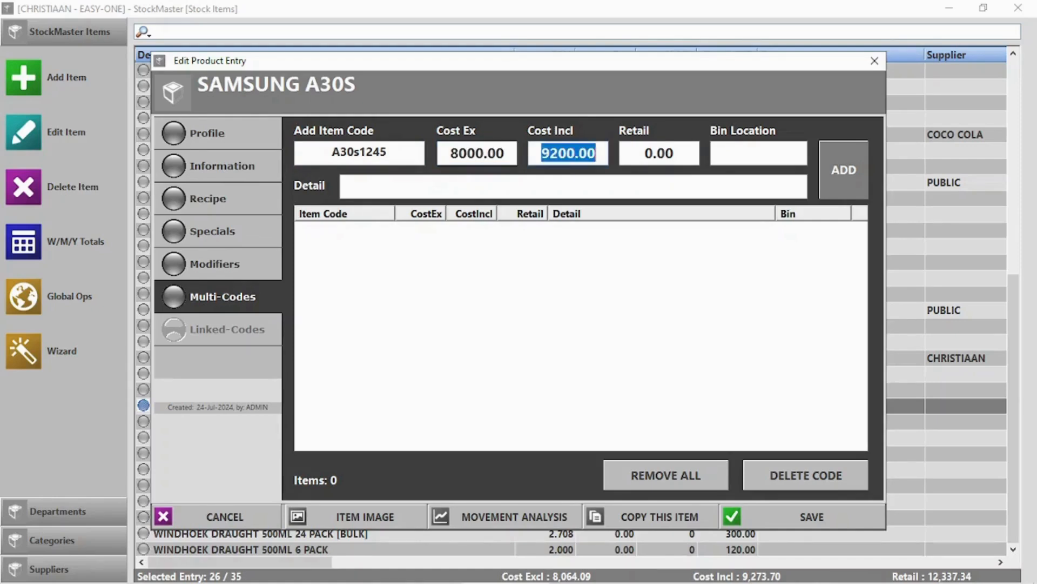
{"action": "key", "text": "Tab"}
{"action": "type", "text": "1"}
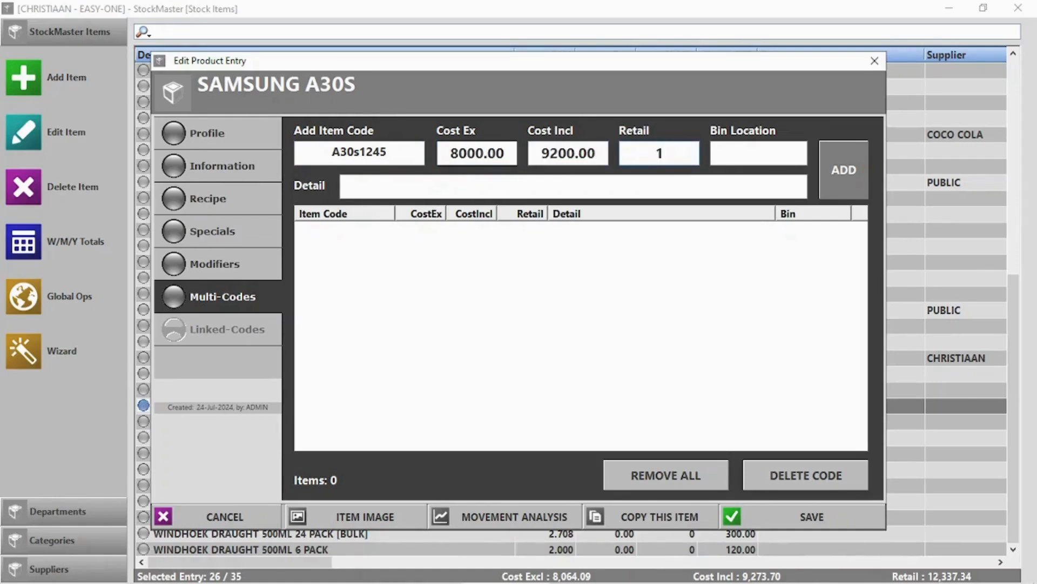
{"action": "type", "text": "0000"}
{"action": "left_click", "coordinate": [445, 188]}
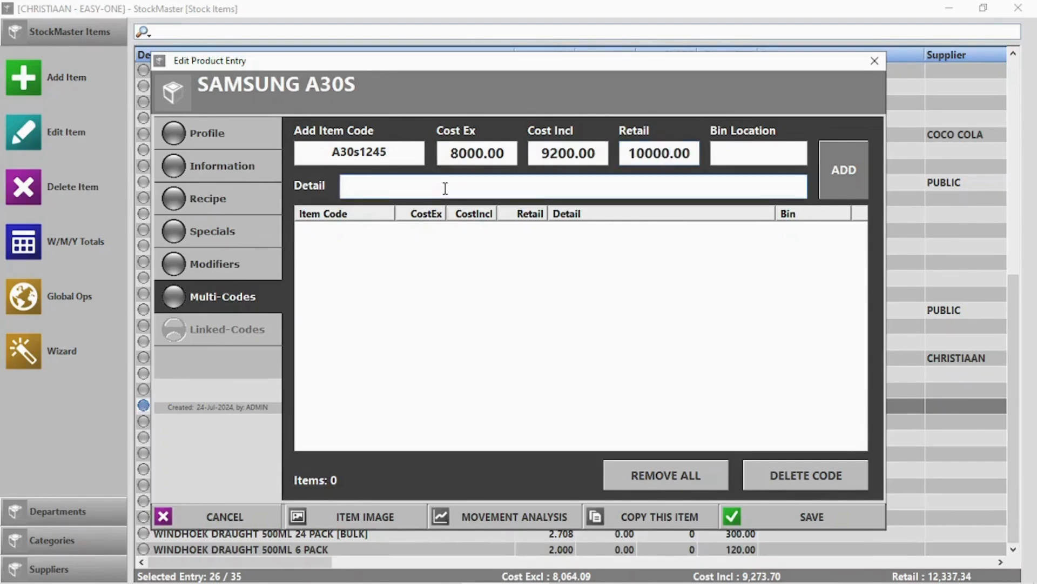
{"action": "type", "text": "Samsung A"}
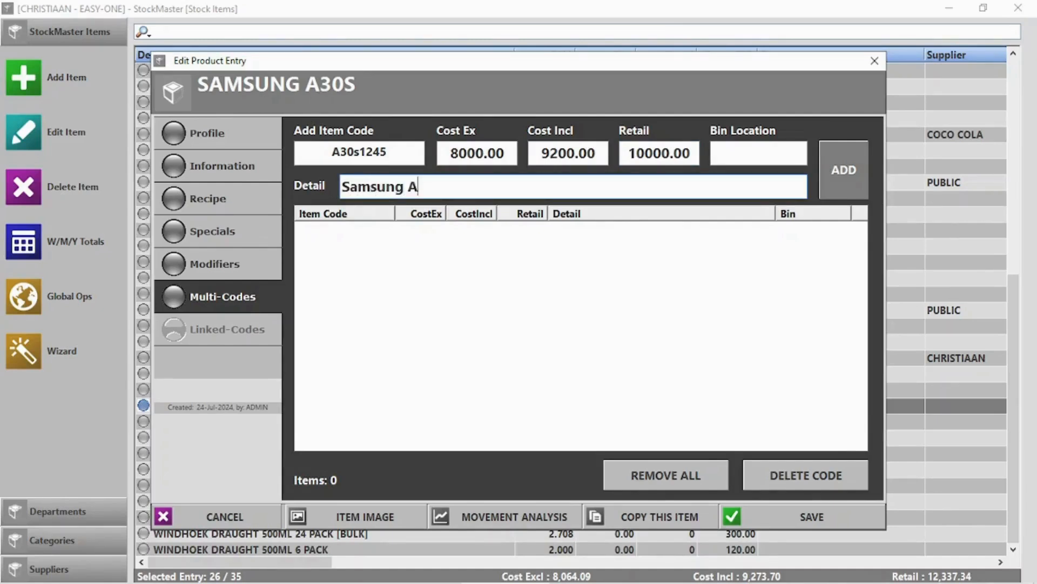
{"action": "type", "text": "30s"}
{"action": "left_click", "coordinate": [858, 172]}
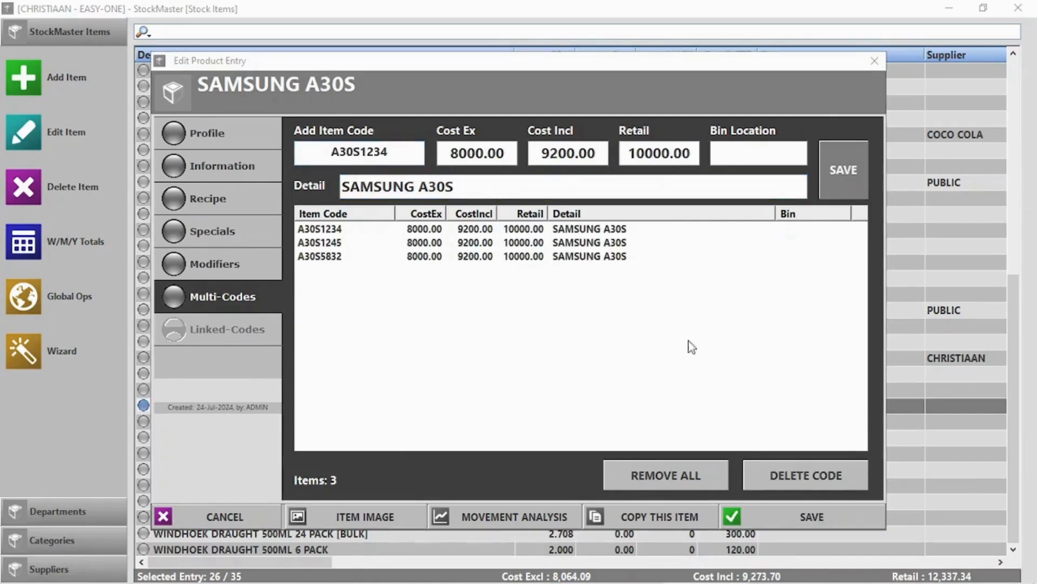
{"action": "left_click", "coordinate": [815, 518]}
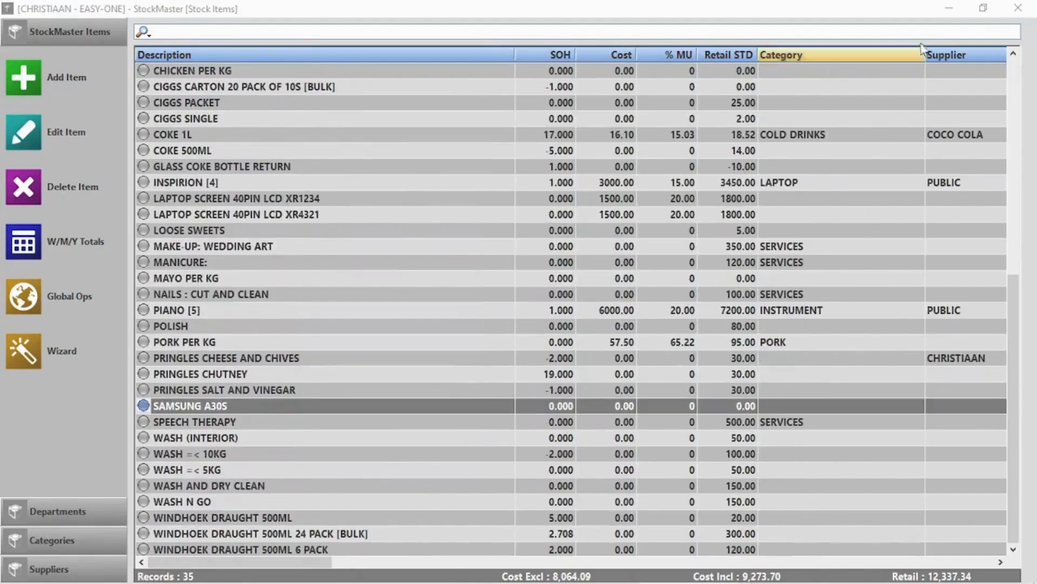
Save the item changes, then ring up a cash sale of one SAMSUNG A30S (A30S1234) for 10000.00.
{"action": "left_click", "coordinate": [1017, 9]}
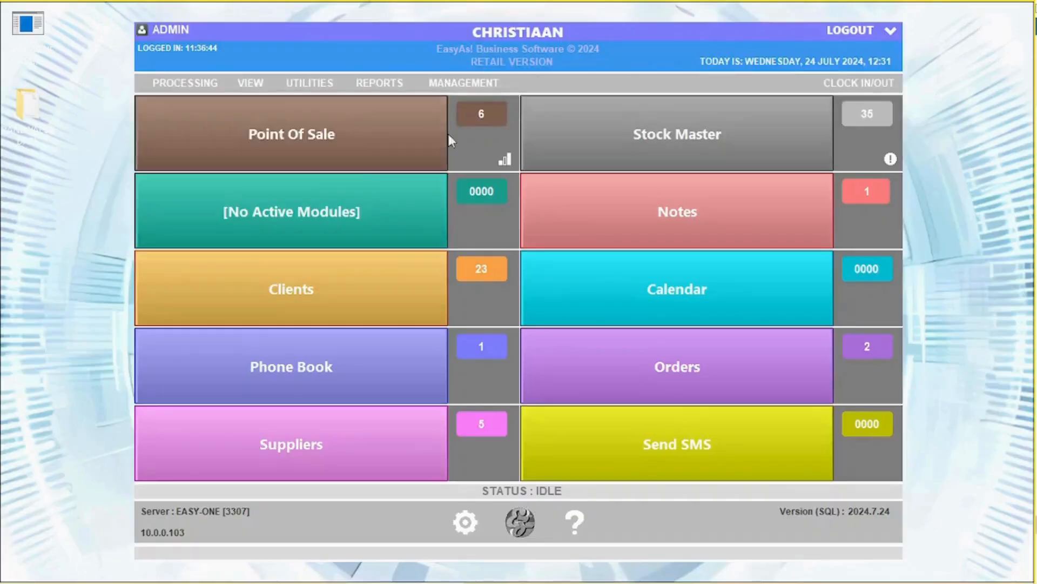
{"action": "left_click", "coordinate": [254, 150]}
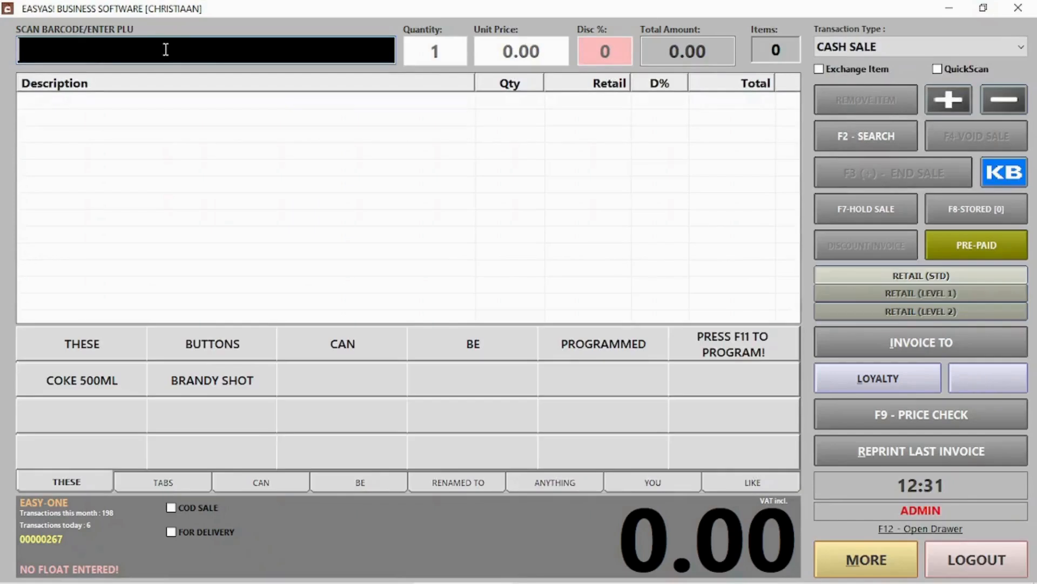
{"action": "type", "text": "A30S1234"}
{"action": "key", "text": "Return"}
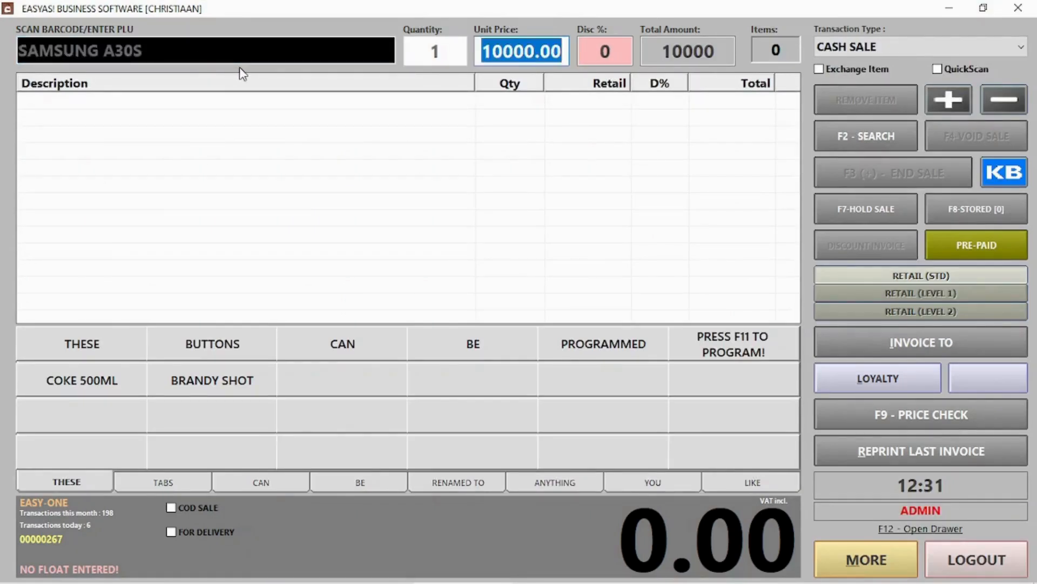
{"action": "key", "text": "Return"}
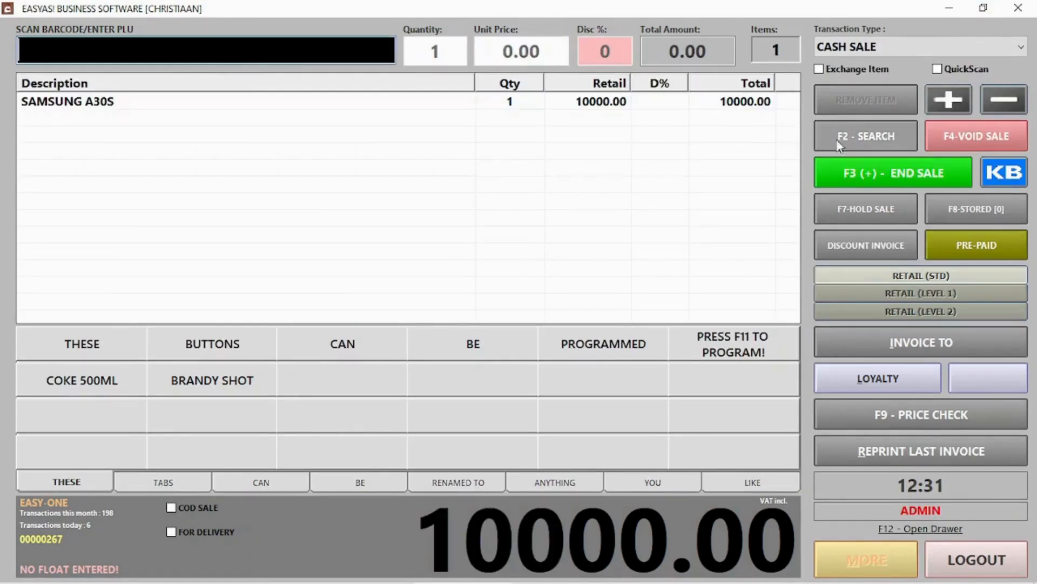
{"action": "left_click", "coordinate": [850, 169]}
{"action": "left_click", "coordinate": [673, 508]}
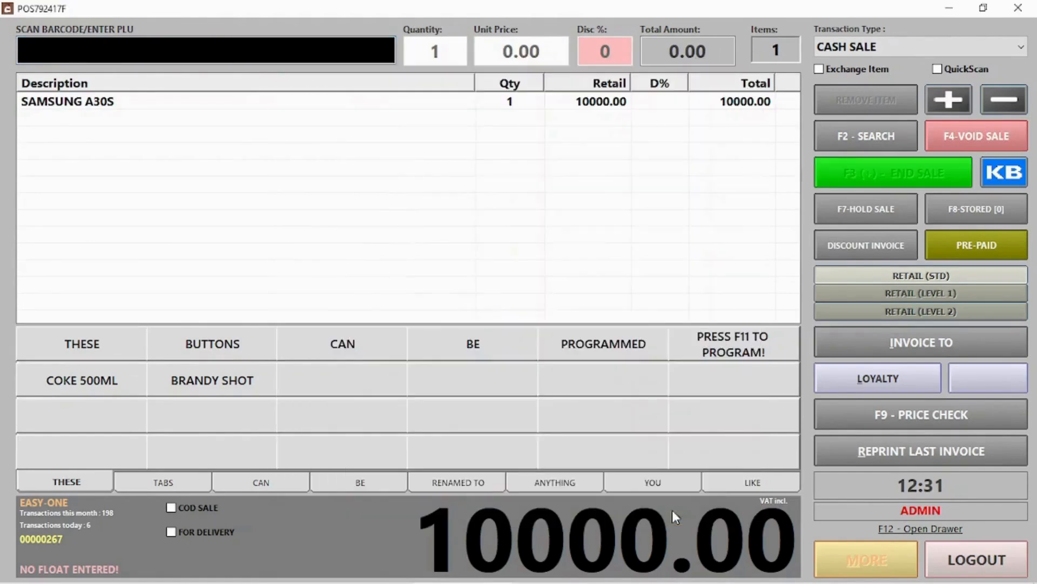
{"action": "left_click", "coordinate": [629, 374]}
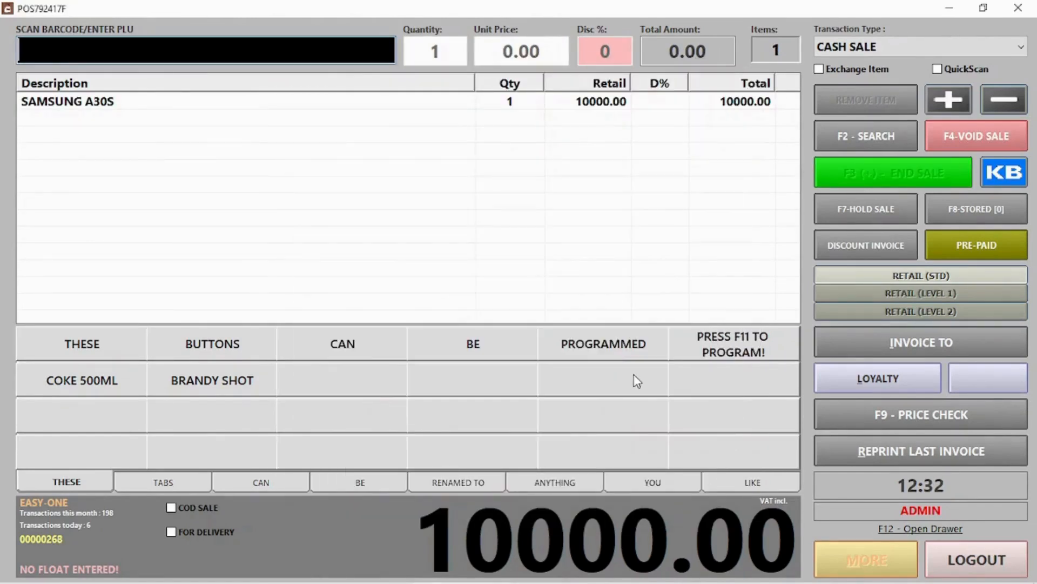
Open StockMaster and bring up the SAMSUNG A30S item's details for editing.
{"action": "left_click", "coordinate": [1005, 565]}
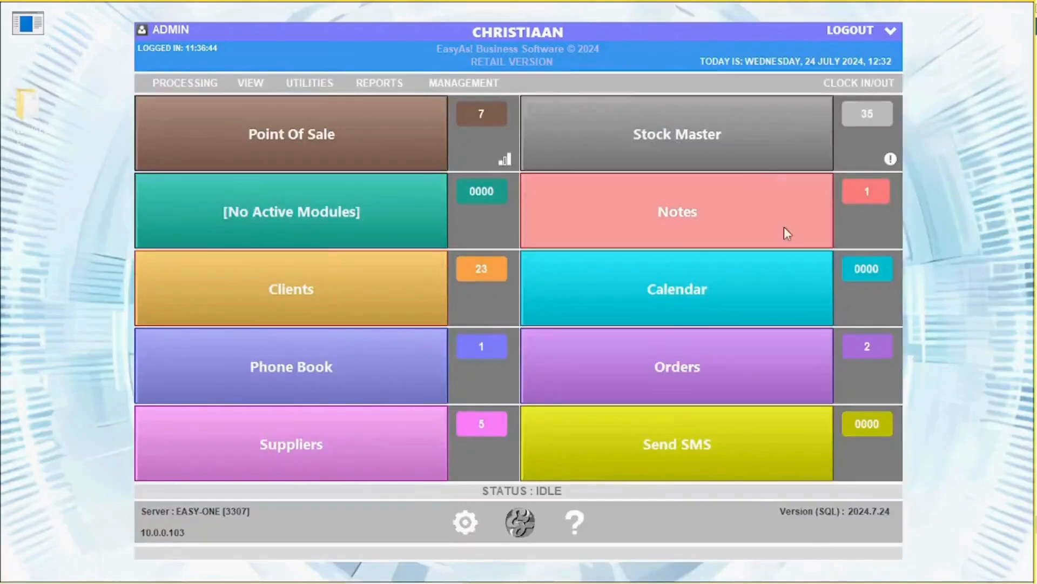
{"action": "left_click", "coordinate": [732, 155]}
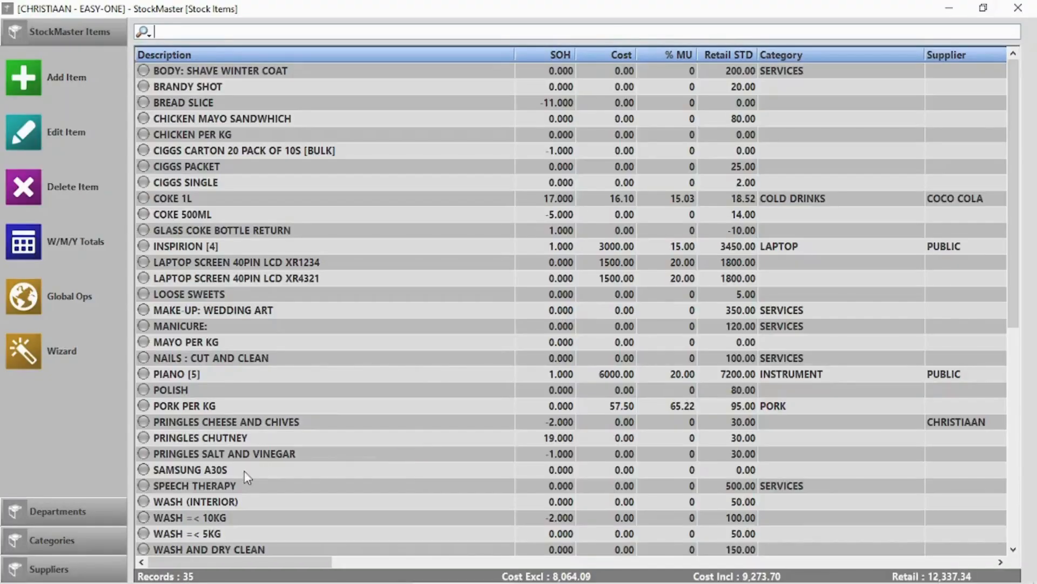
{"action": "left_click", "coordinate": [244, 470]}
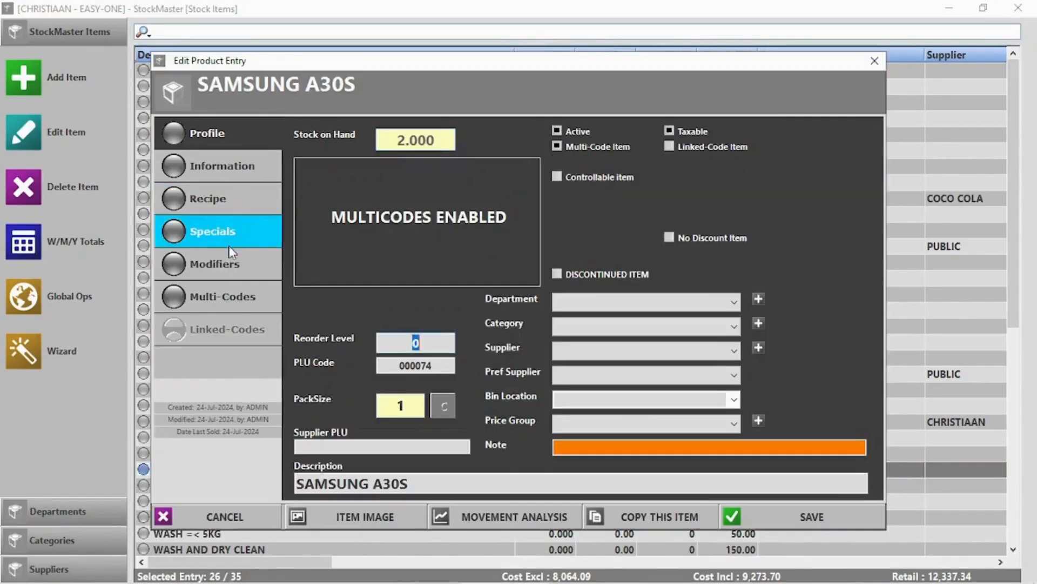
{"action": "left_click", "coordinate": [228, 296]}
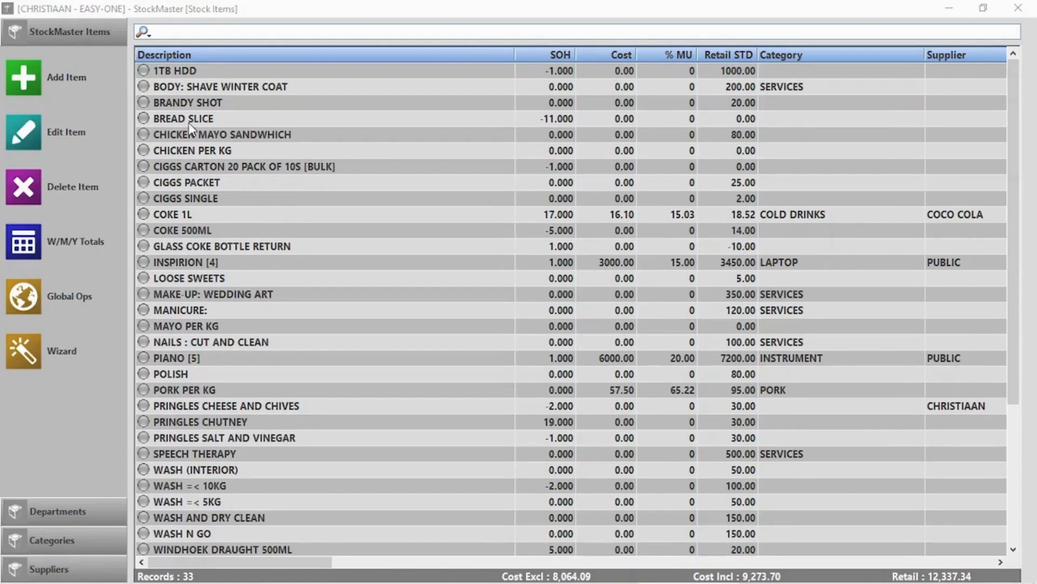
Delete the 1TB HDD stock item, confirming and supplying a deletion reason.
{"action": "left_click", "coordinate": [242, 77]}
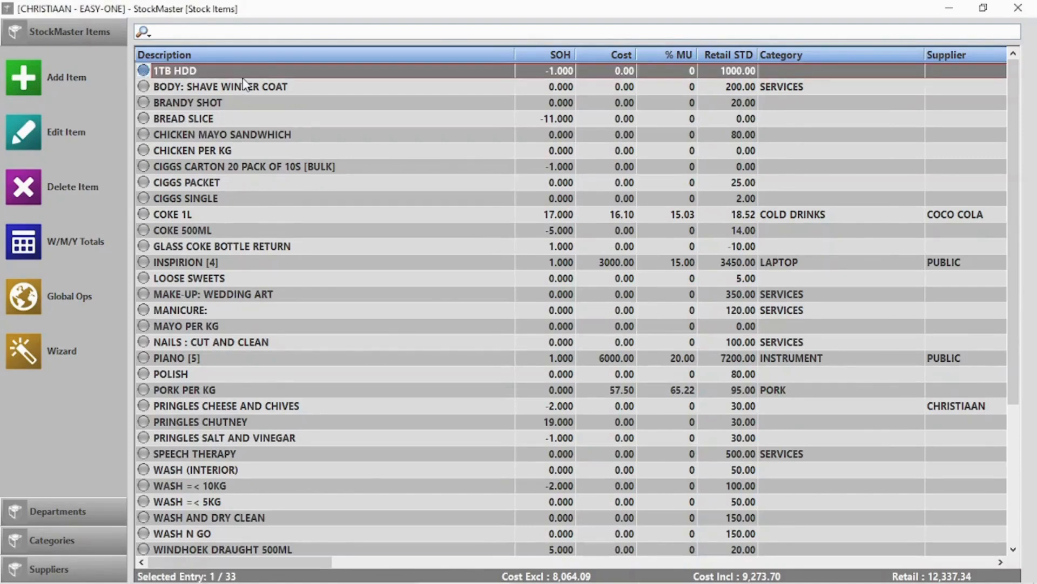
{"action": "key", "text": "Delete"}
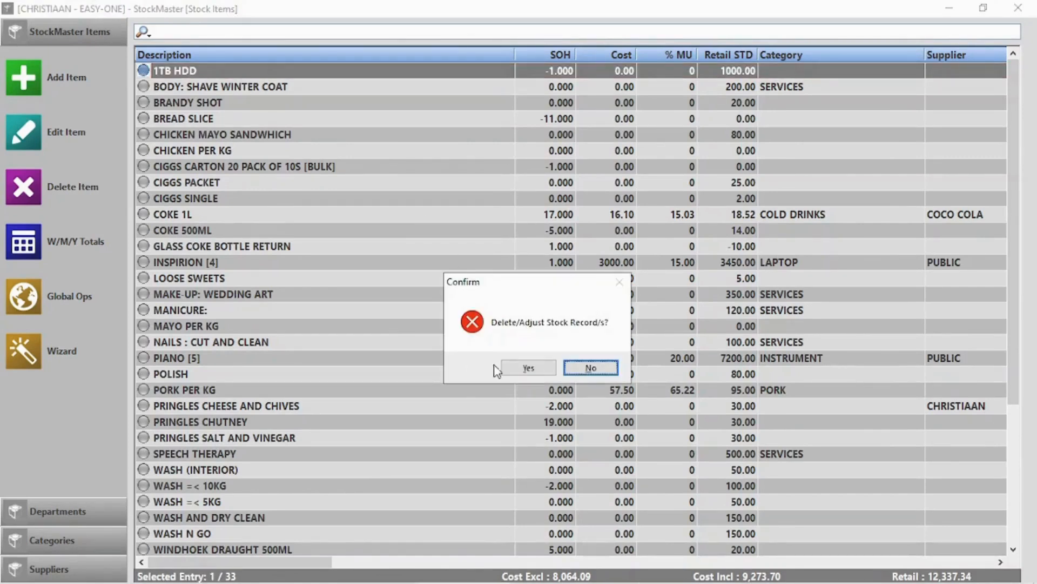
{"action": "left_click", "coordinate": [525, 370]}
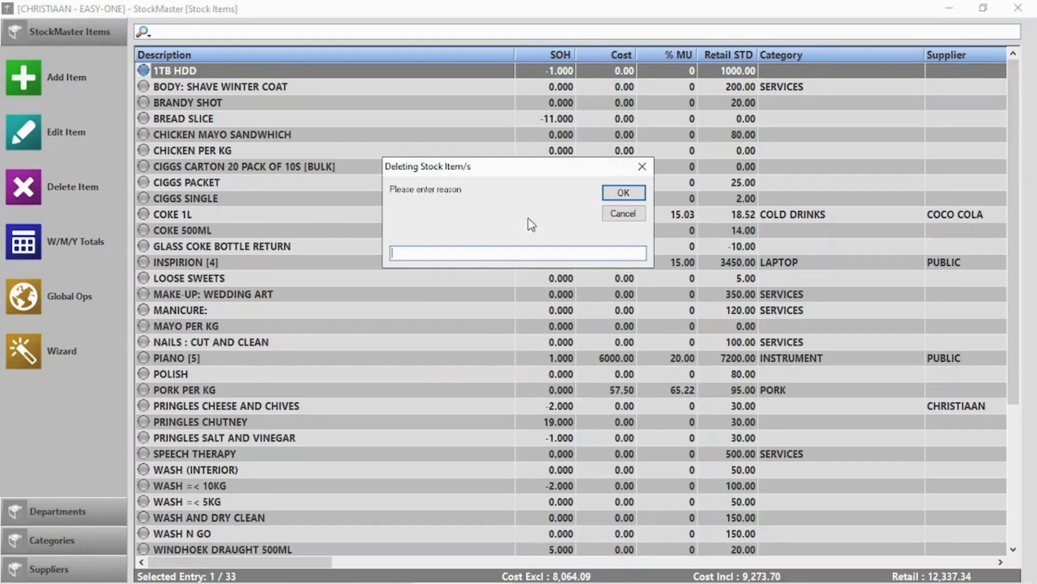
{"action": "left_click", "coordinate": [635, 193]}
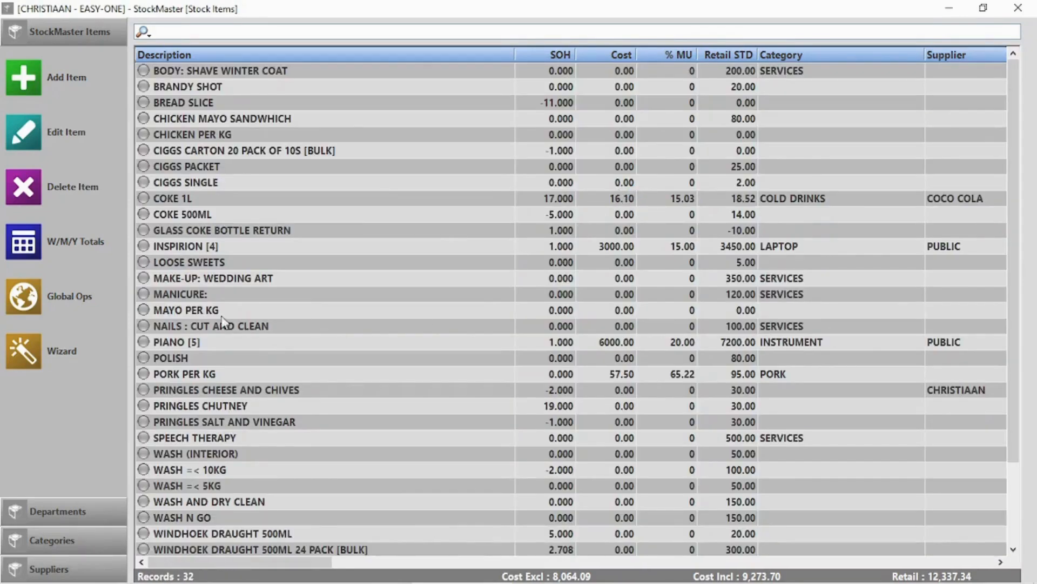
Browse the pages of the Global Ops mass-change tools, then close the window.
{"action": "left_click", "coordinate": [22, 305]}
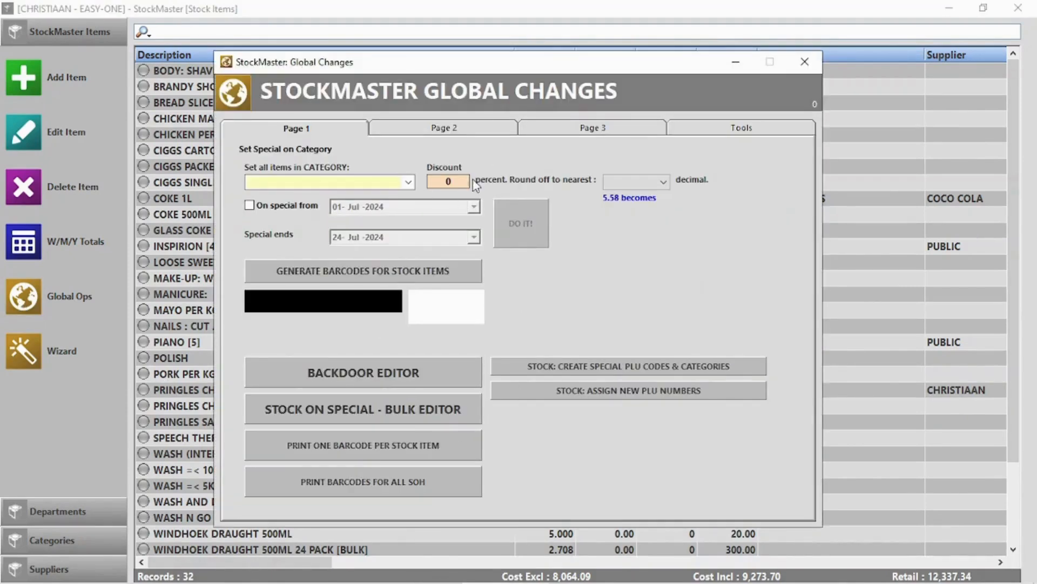
{"action": "left_click", "coordinate": [456, 132]}
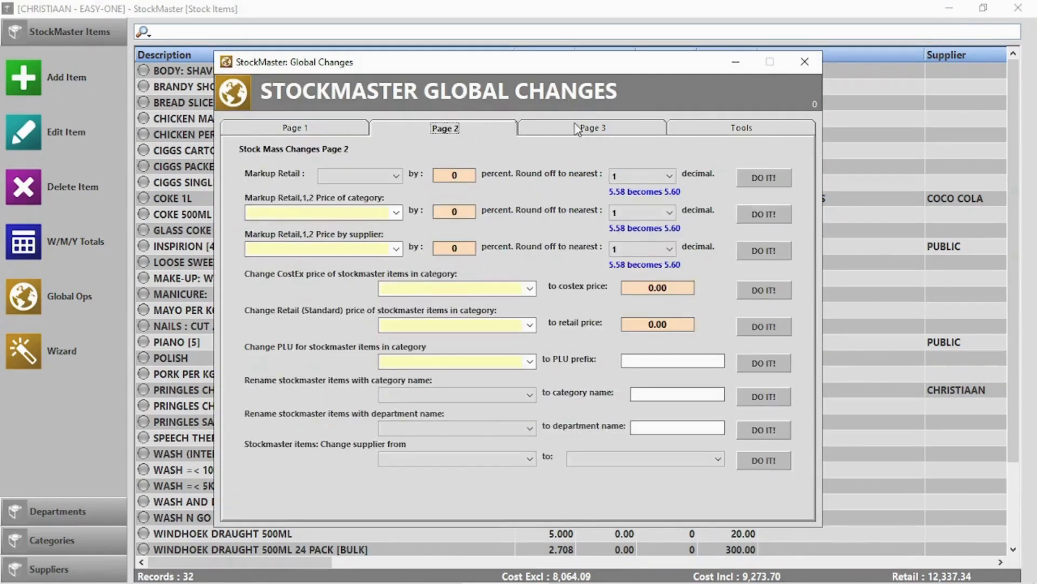
{"action": "left_click", "coordinate": [624, 130]}
{"action": "left_click", "coordinate": [744, 129]}
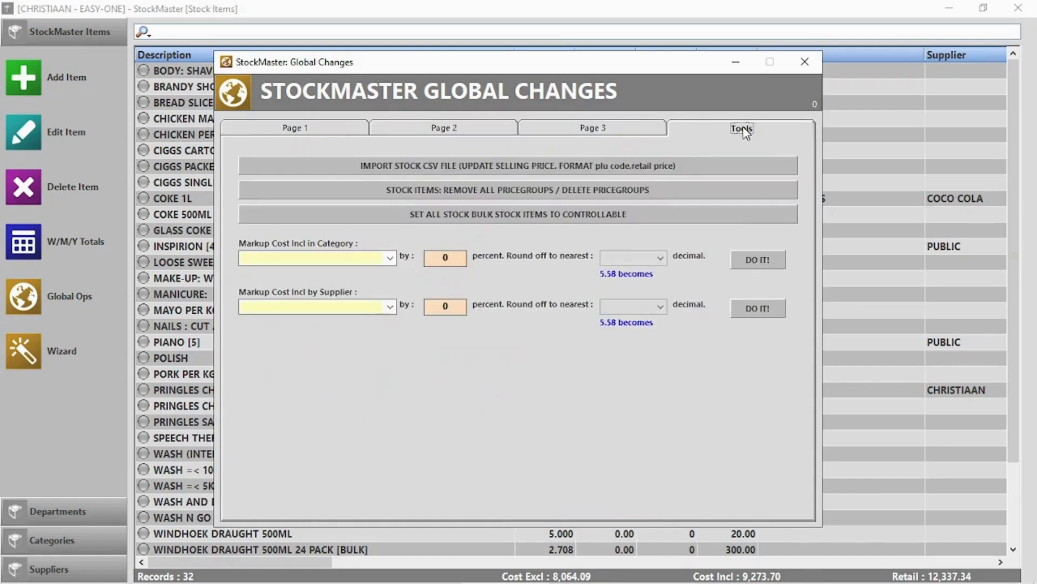
{"action": "left_click", "coordinate": [805, 61]}
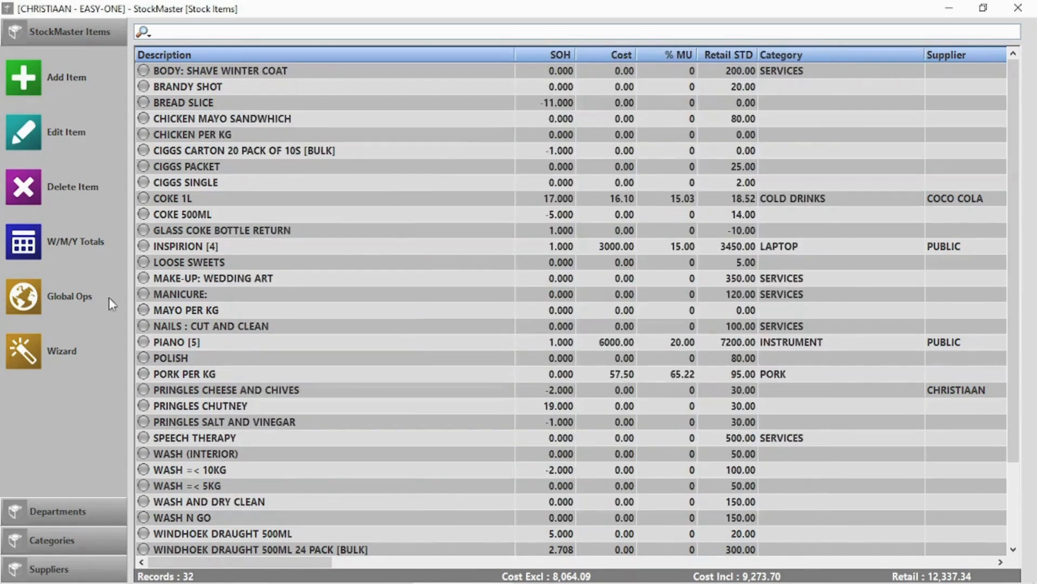
Delete the YJYGGYJJG department from the Departments list.
{"action": "left_click", "coordinate": [58, 511]}
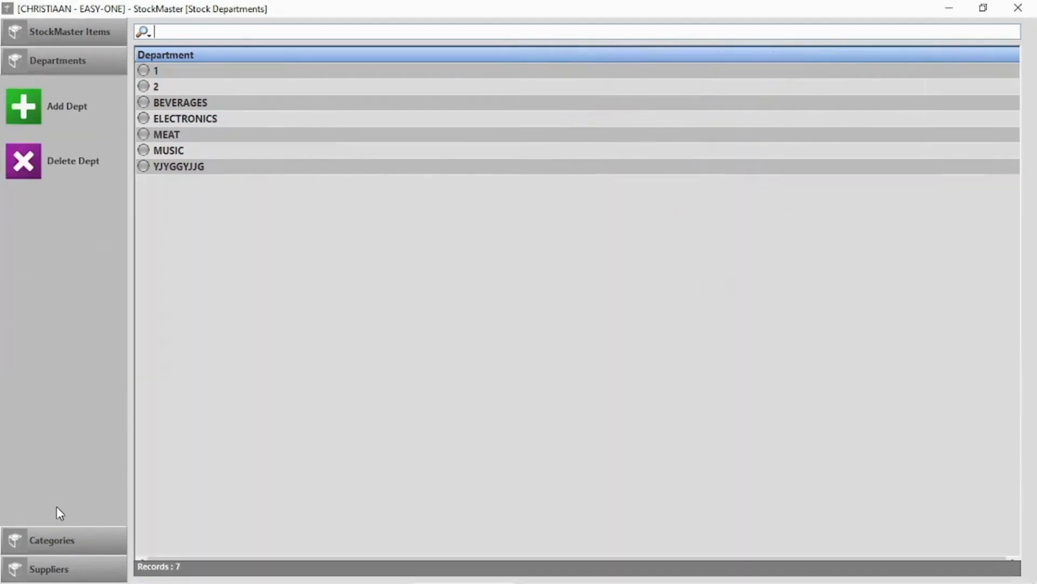
{"action": "left_click", "coordinate": [189, 103]}
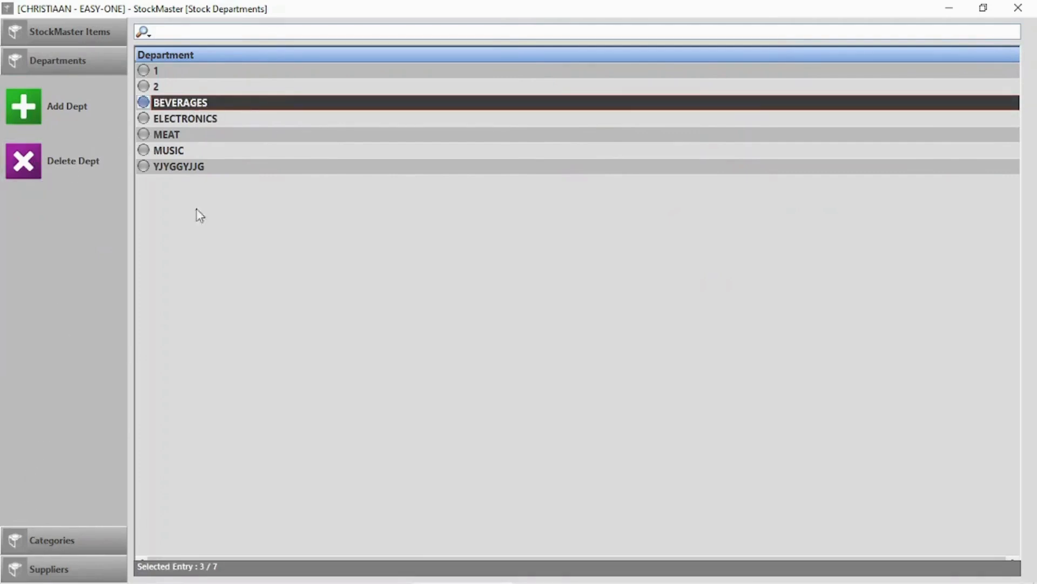
{"action": "left_click", "coordinate": [190, 166]}
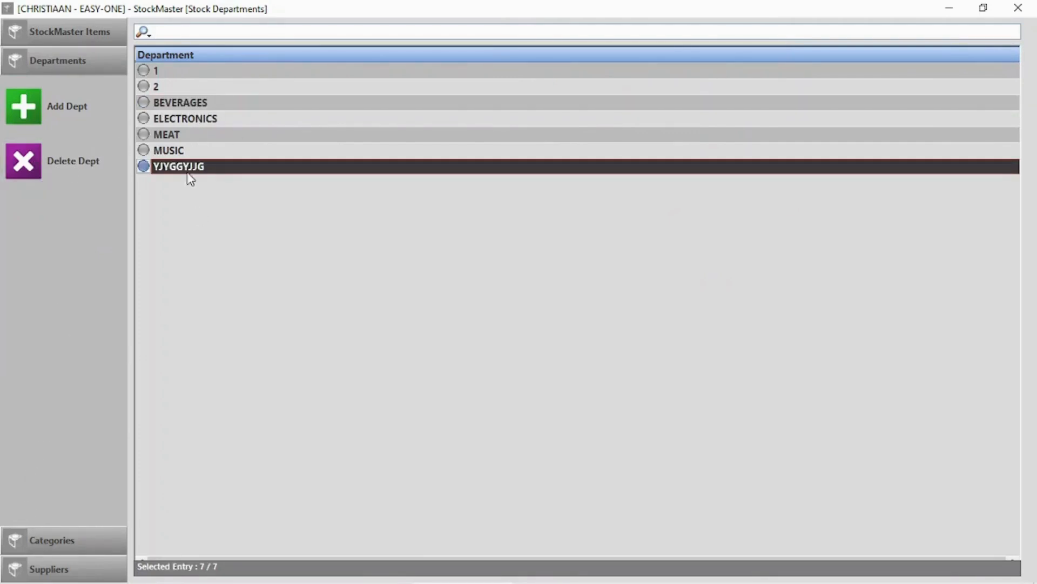
{"action": "left_click", "coordinate": [23, 161]}
{"action": "left_click", "coordinate": [531, 369]}
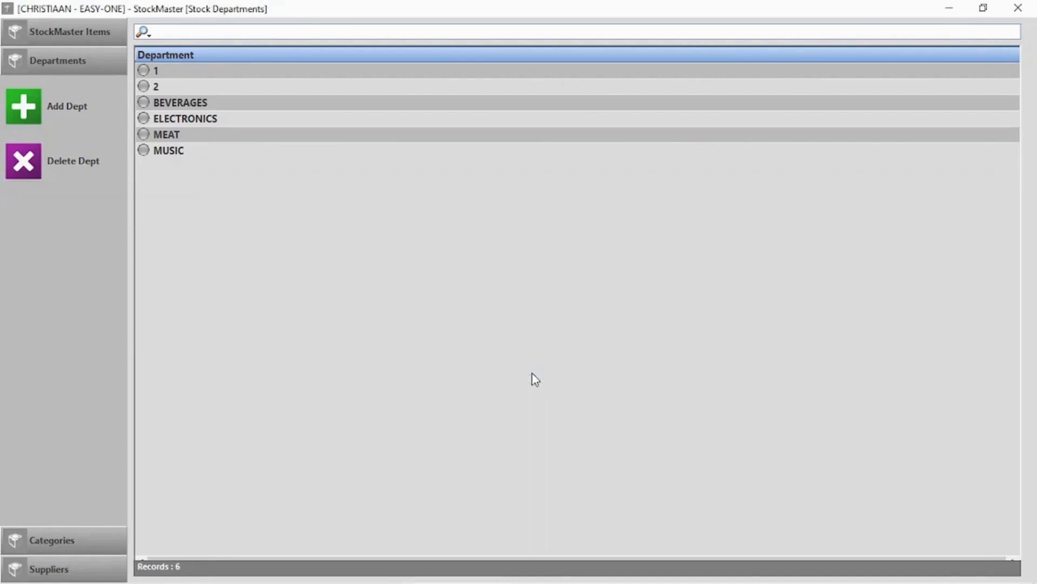
View the Categories and Suppliers lists, then return to the stock items list.
{"action": "left_click", "coordinate": [58, 538]}
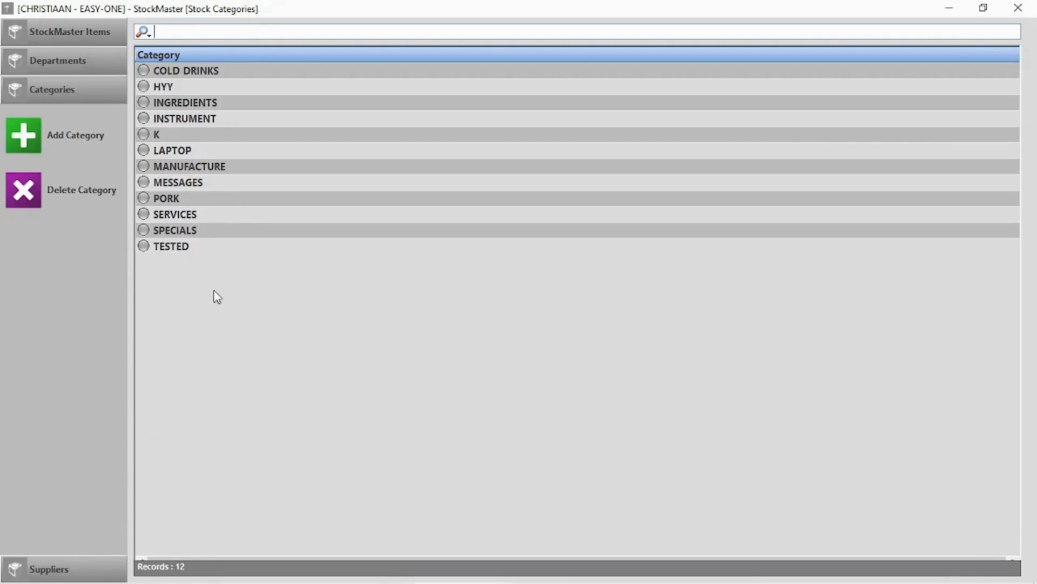
{"action": "left_click", "coordinate": [206, 73]}
{"action": "left_click", "coordinate": [57, 575]}
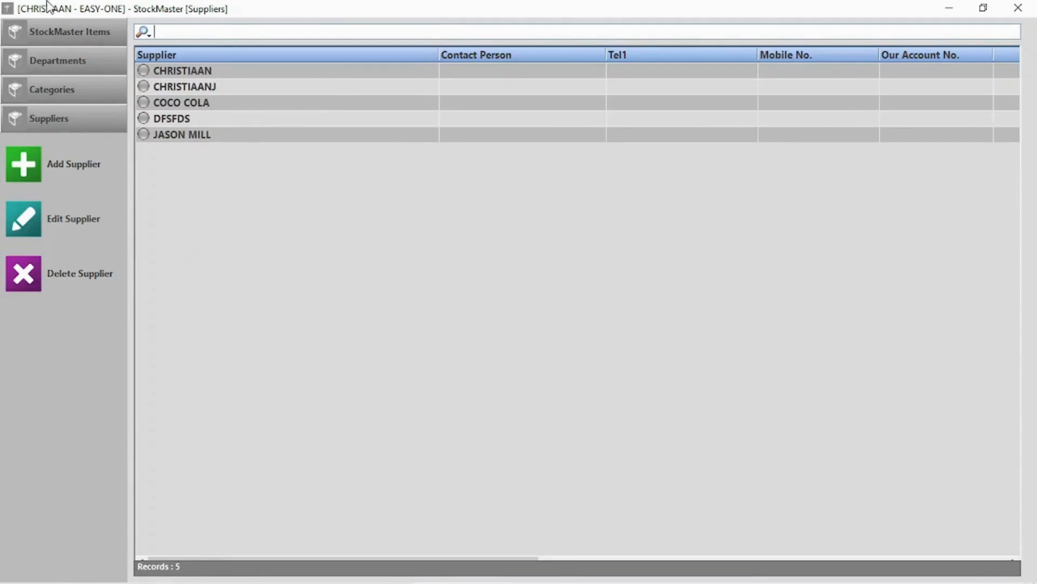
{"action": "left_click", "coordinate": [59, 30]}
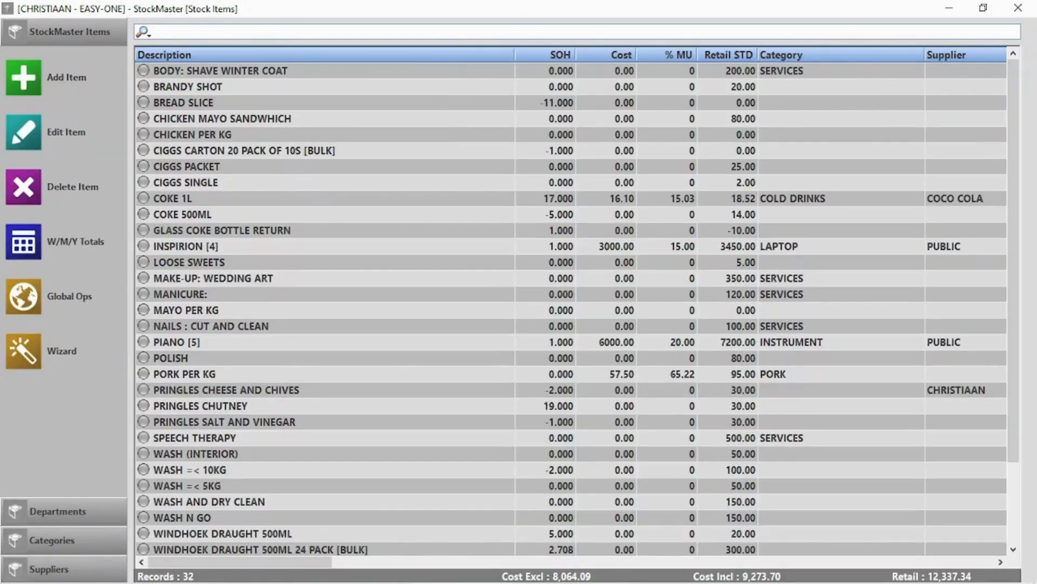
Sort the stock items by description, then cost, then stock on hand highest first.
{"action": "left_click", "coordinate": [292, 58]}
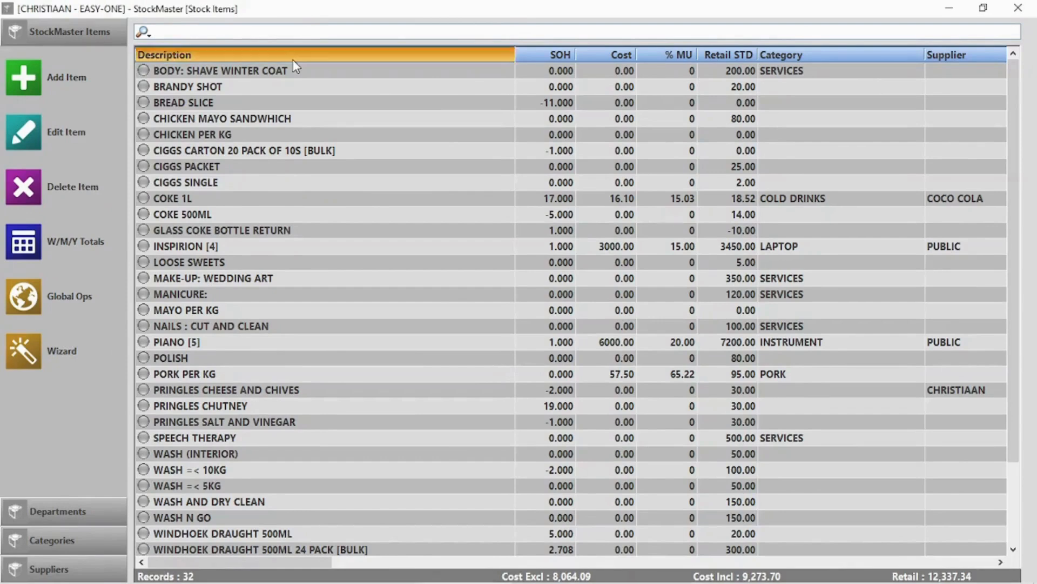
{"action": "left_click", "coordinate": [295, 55]}
{"action": "left_click", "coordinate": [296, 55]}
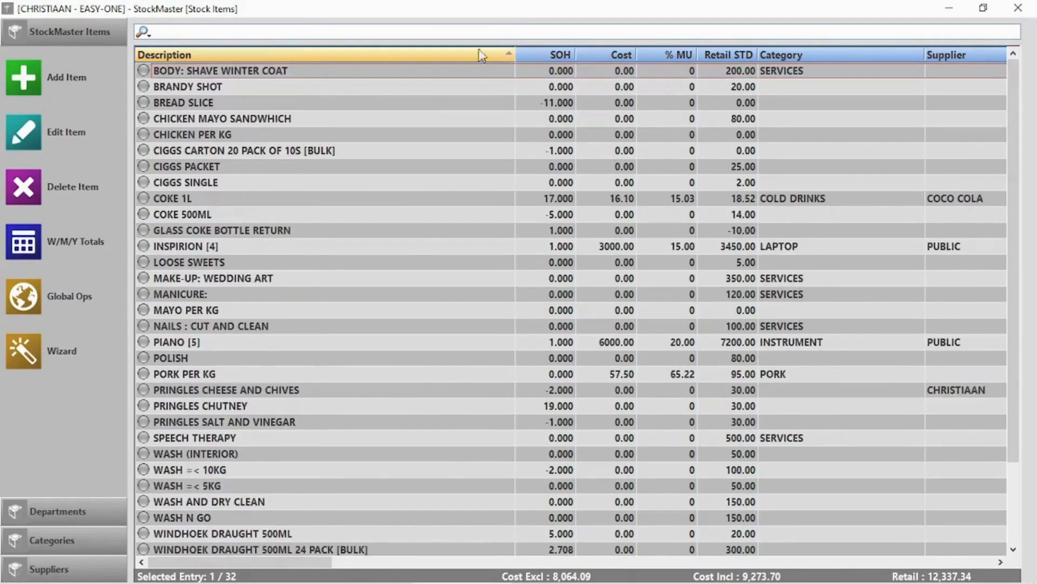
{"action": "left_click", "coordinate": [616, 54]}
{"action": "left_click", "coordinate": [615, 54]}
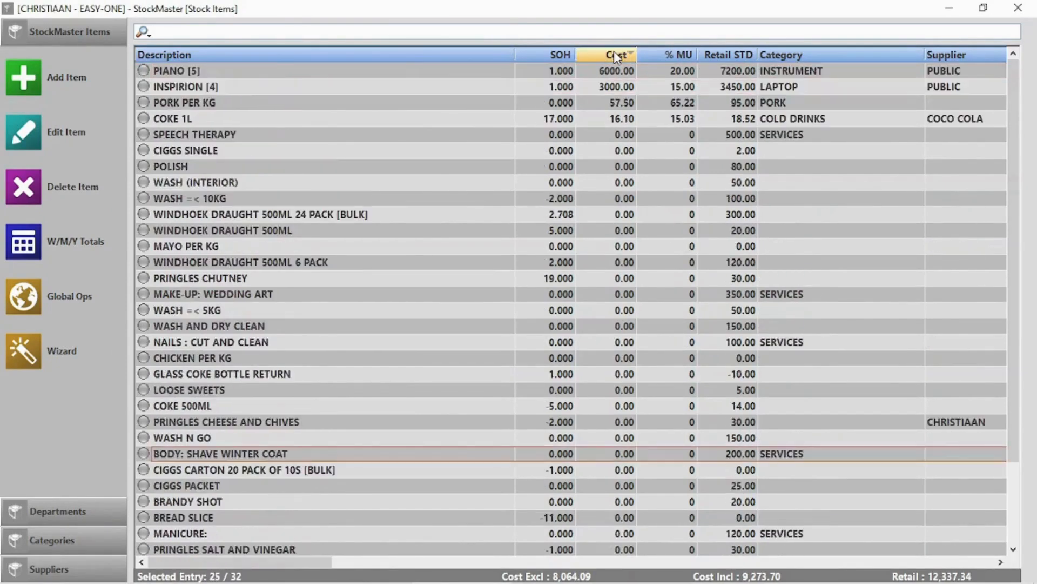
{"action": "left_click", "coordinate": [560, 56]}
{"action": "left_click", "coordinate": [559, 57]}
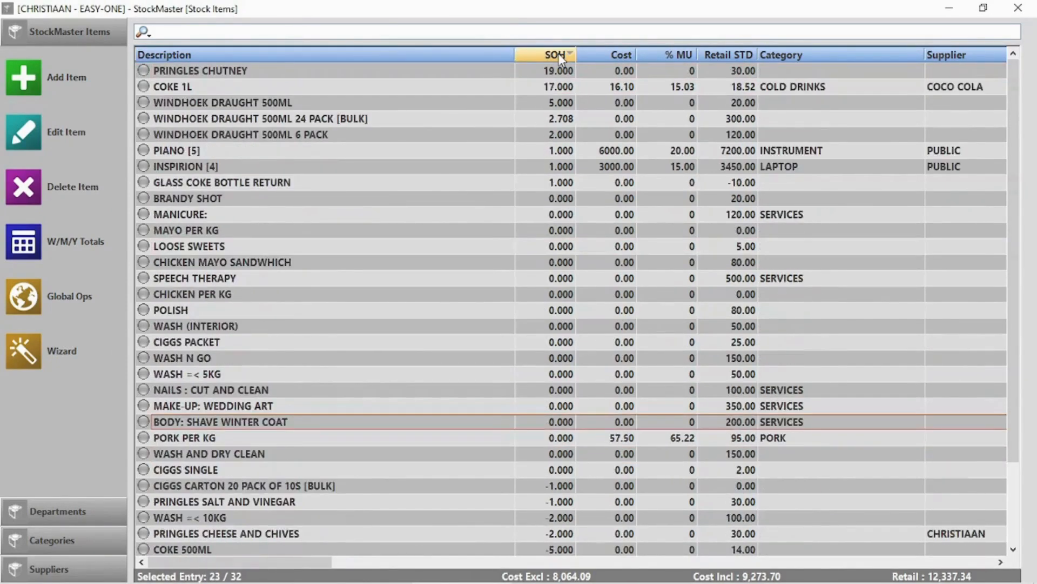
Type 'wi' in the search box to filter the list to WINDHOEK DRAUGHT 500ML entries.
{"action": "left_click", "coordinate": [145, 32]}
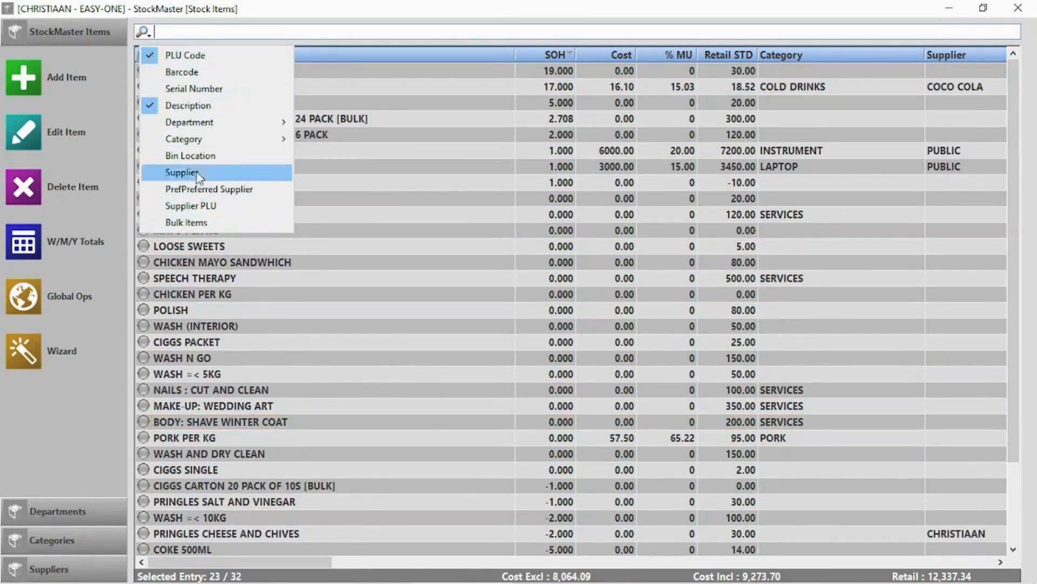
{"action": "left_click", "coordinate": [413, 32]}
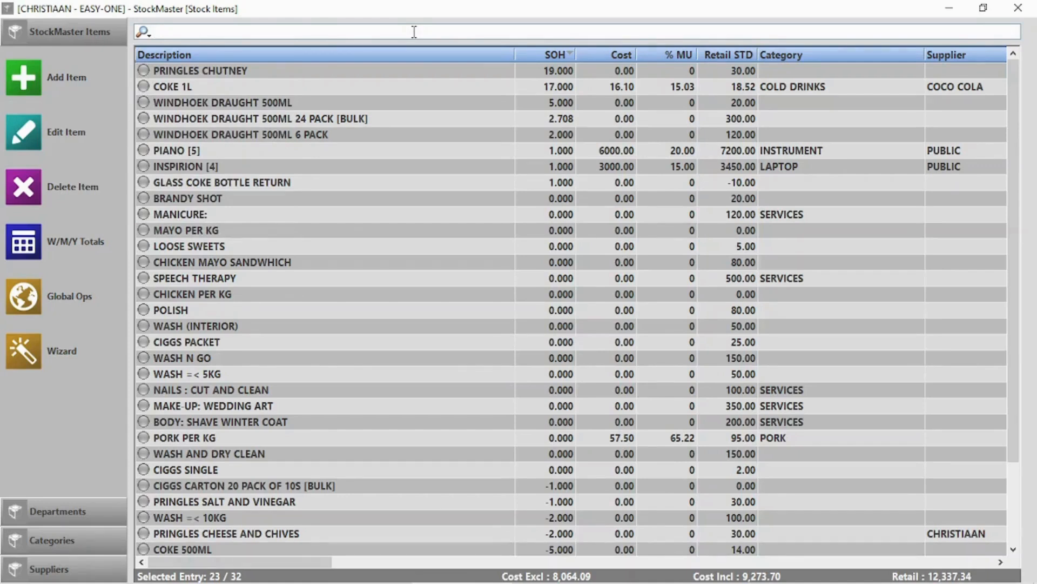
{"action": "type", "text": "wind"}
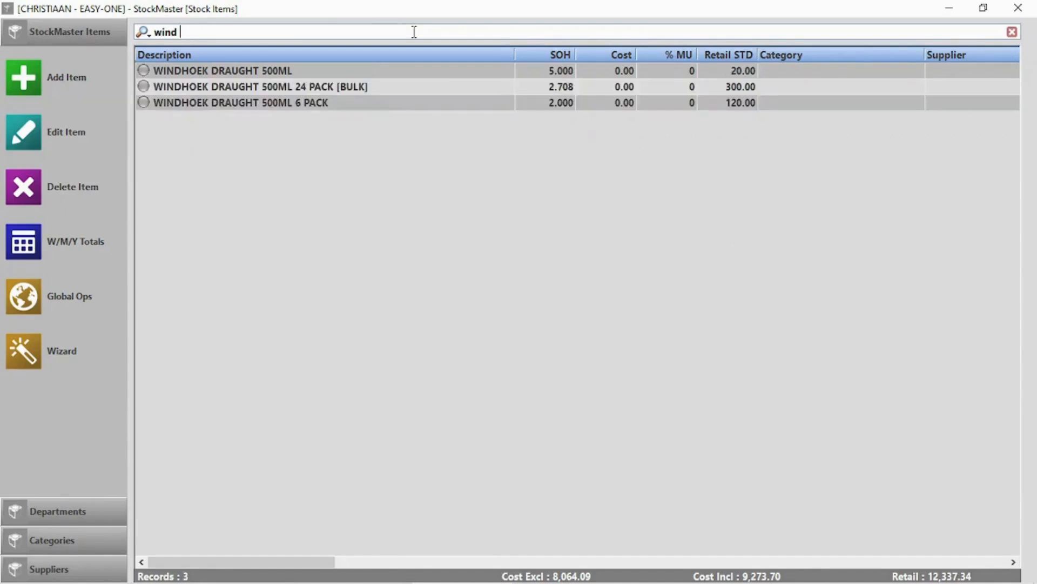
{"action": "type", "text": "pa"}
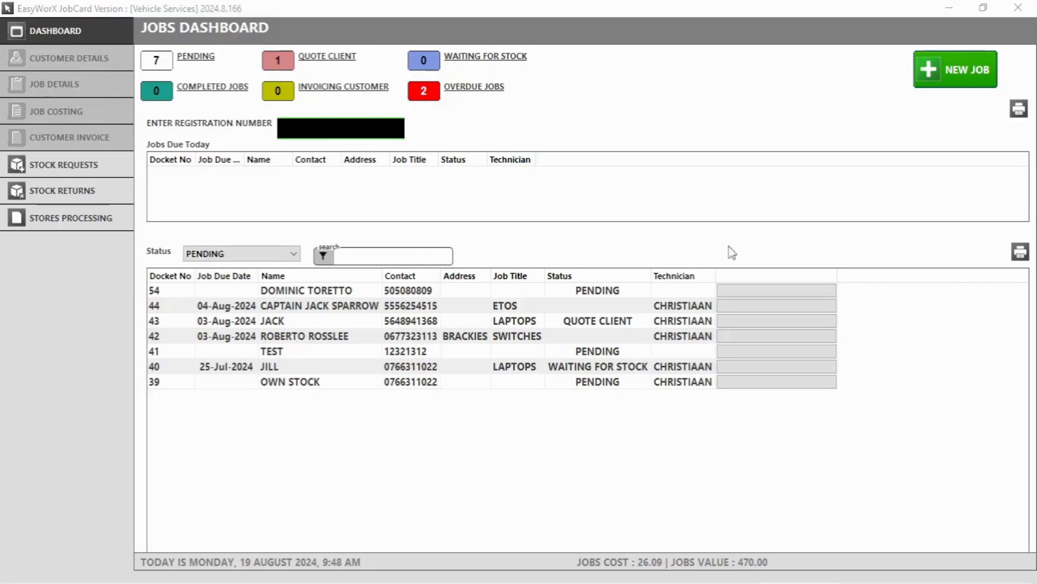
Start a new job, pick the existing customer suggested after typing 'd', and enter their e-mail address.
{"action": "left_click", "coordinate": [952, 81]}
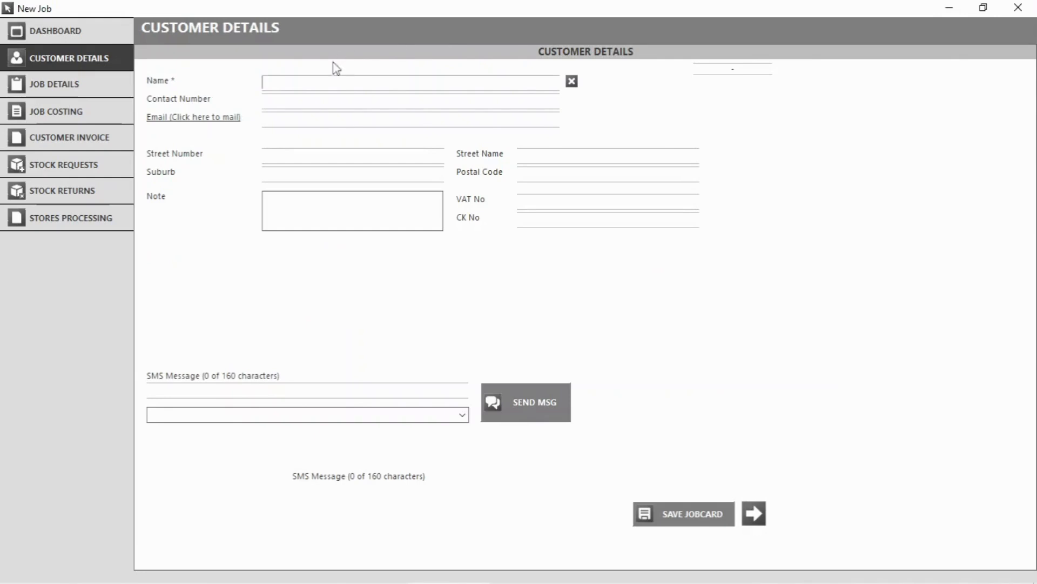
{"action": "type", "text": "d"}
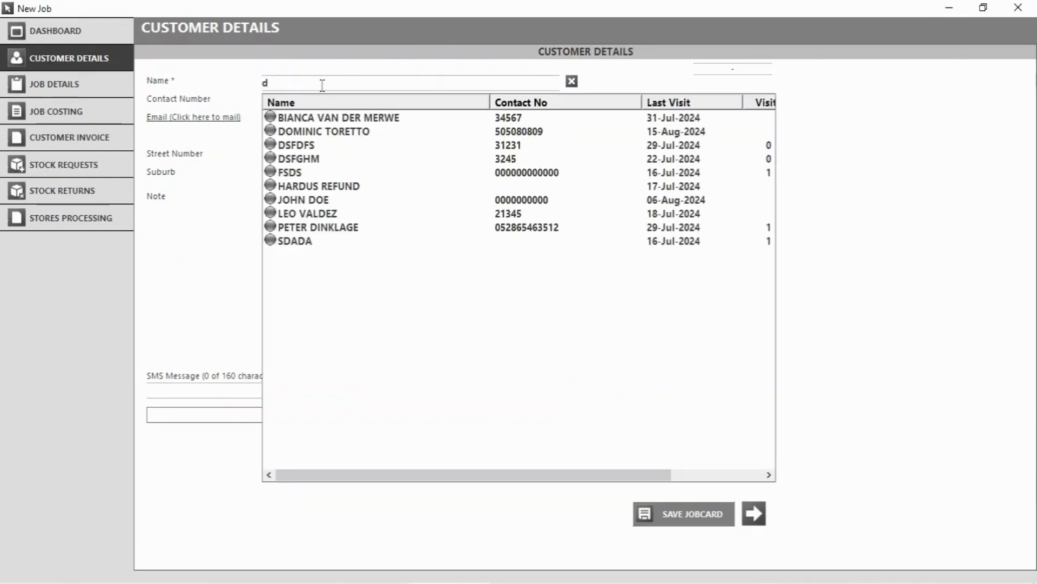
{"action": "left_click", "coordinate": [324, 134]}
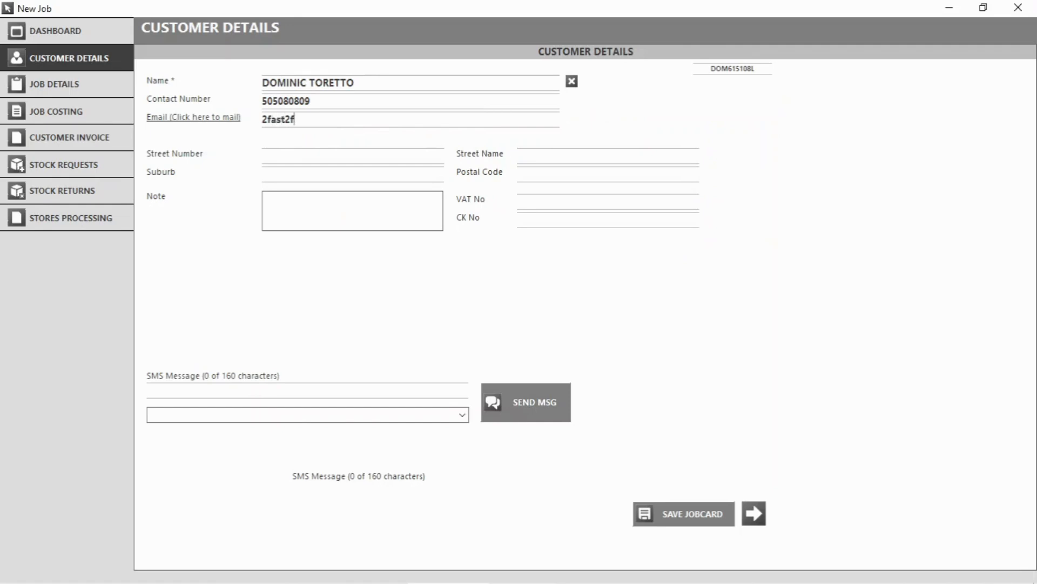
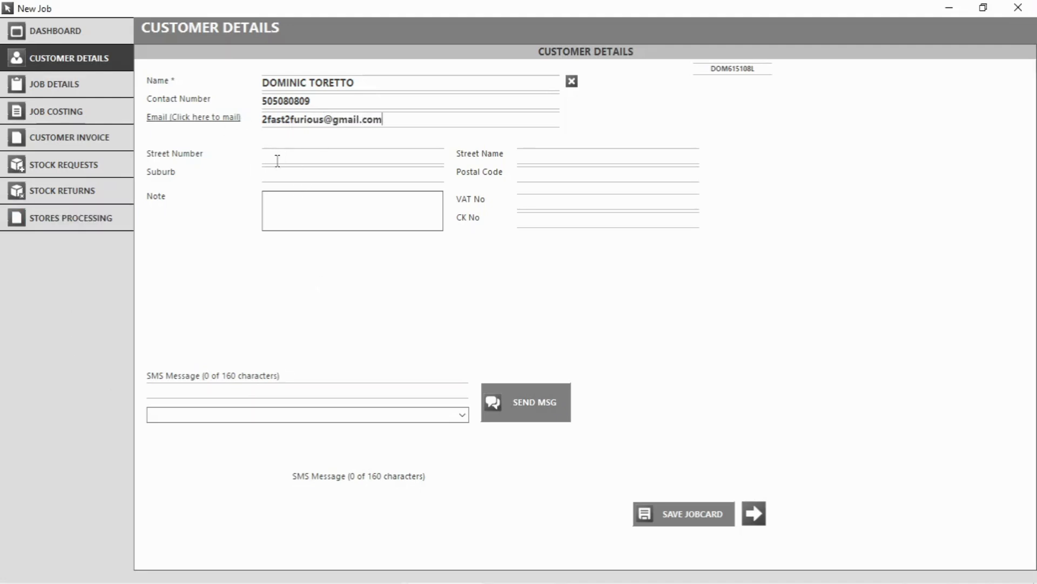
Enter the vehicle registration, choose ETOS as the make, and assign the first technician.
{"action": "left_click", "coordinate": [83, 92]}
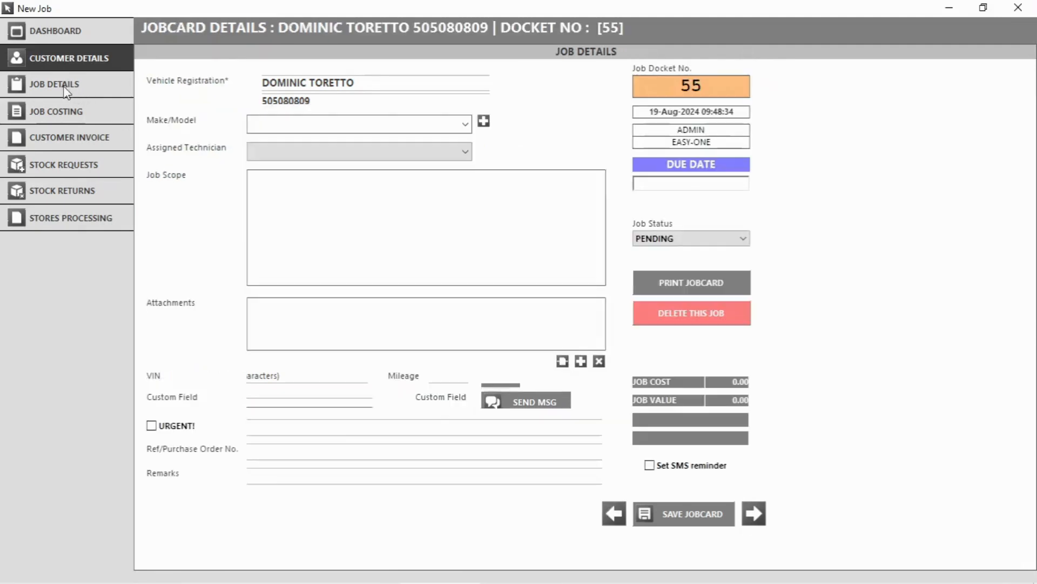
{"action": "left_click", "coordinate": [285, 90]}
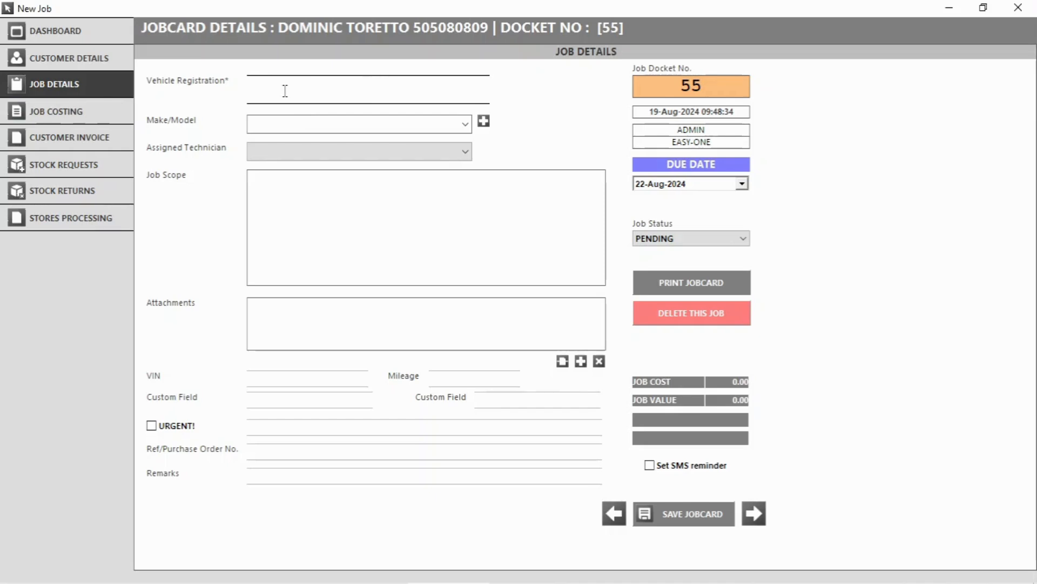
{"action": "type", "text": "jrk"}
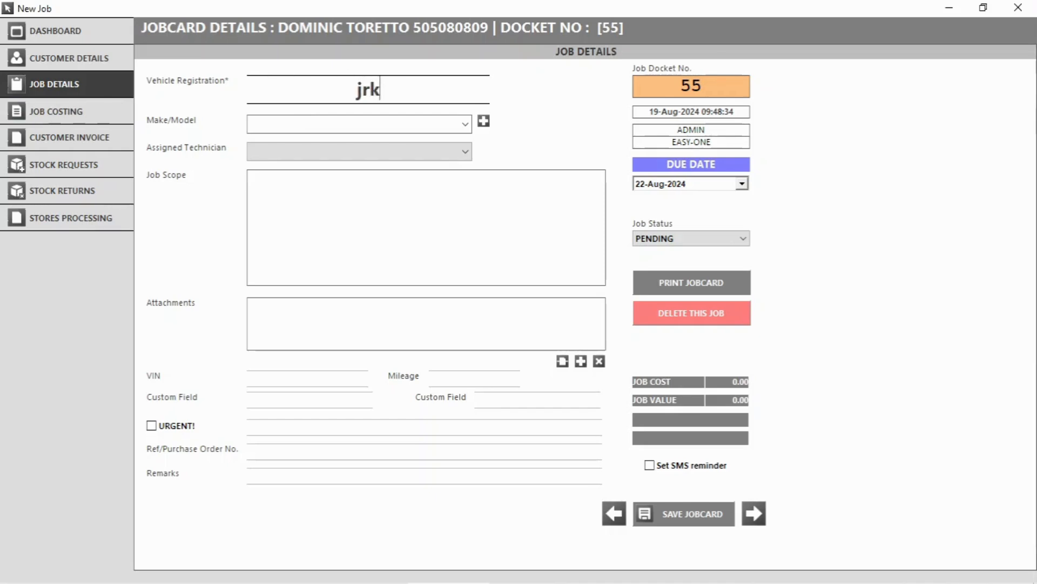
{"action": "type", "text": "343"}
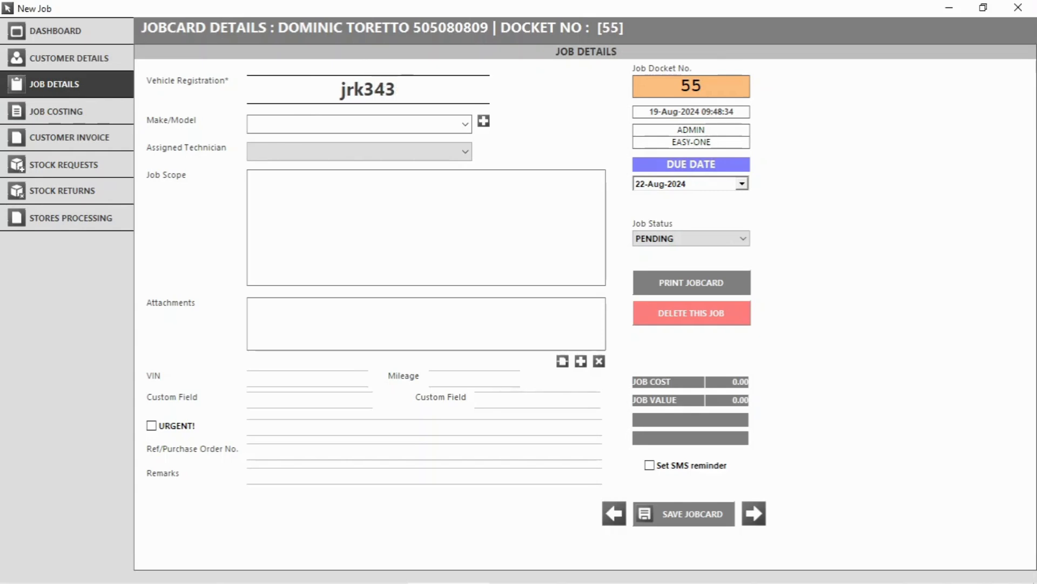
{"action": "type", "text": "lk"}
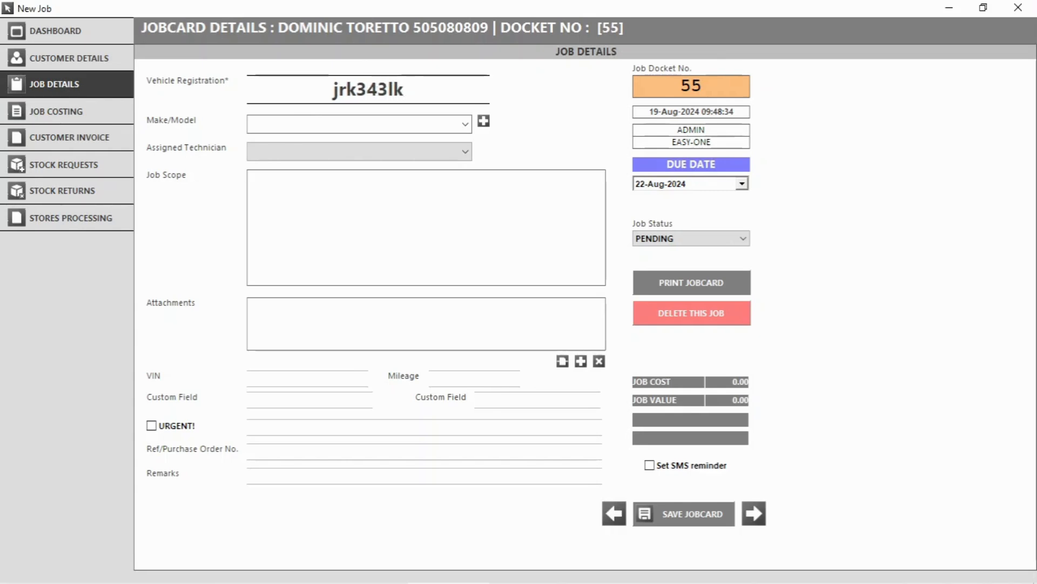
{"action": "left_click", "coordinate": [464, 124]}
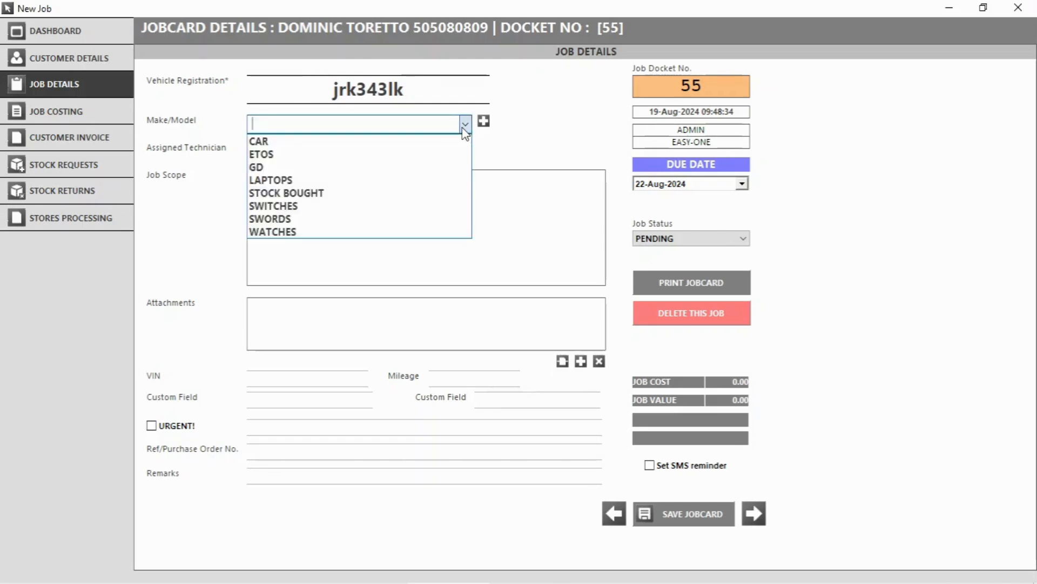
{"action": "left_click", "coordinate": [285, 155]}
{"action": "left_click", "coordinate": [280, 154]}
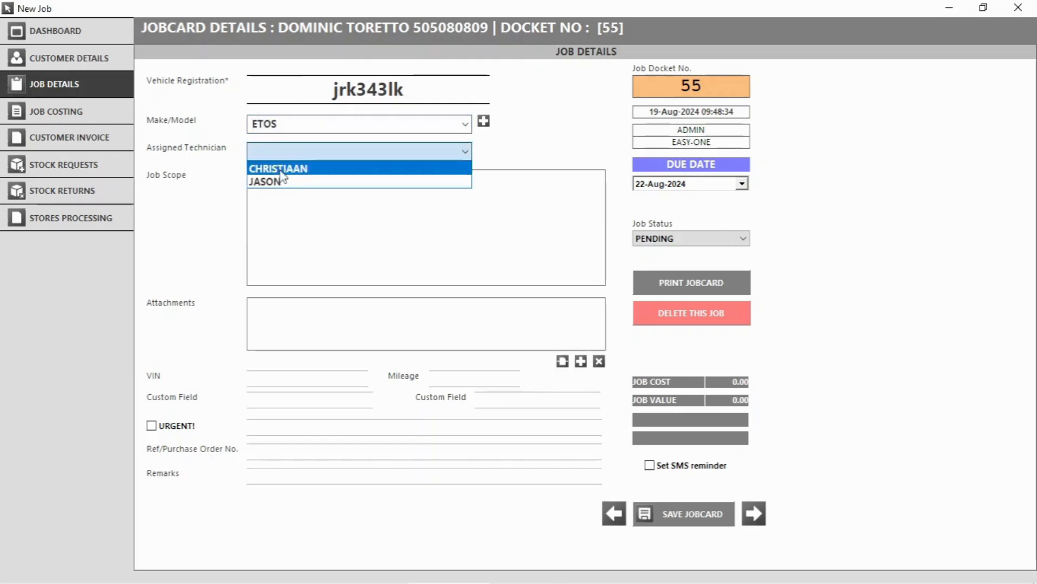
{"action": "left_click", "coordinate": [280, 169]}
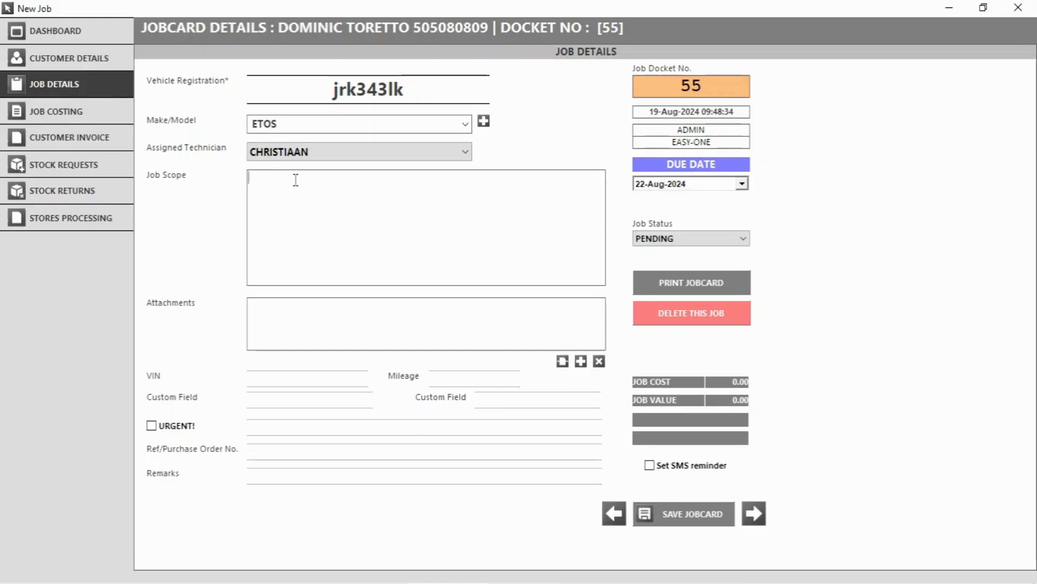
Set the job scope to 'Replace tires' and save the job card.
{"action": "type", "text": "ce tires"}
{"action": "left_click", "coordinate": [697, 516]}
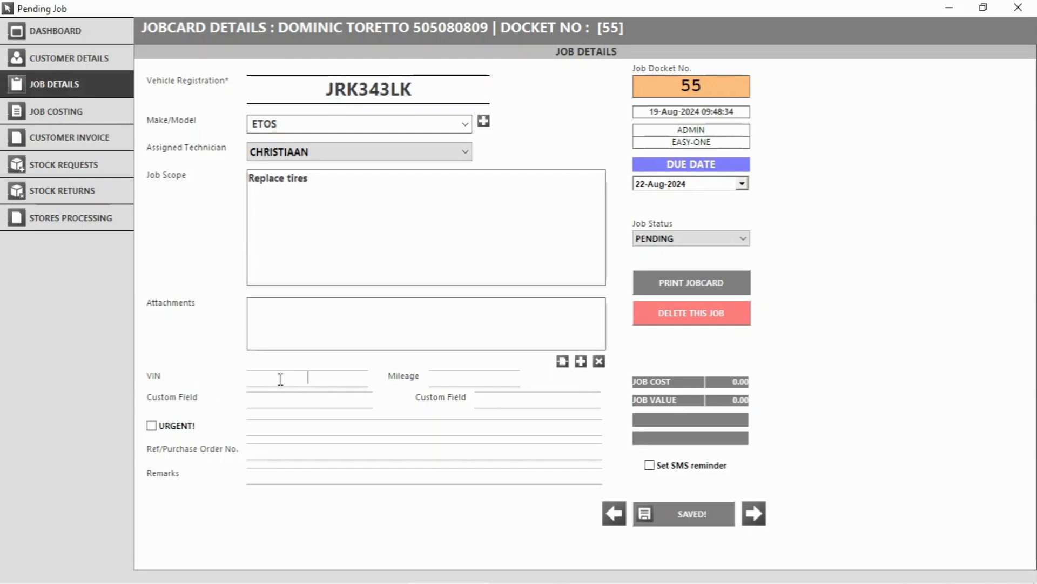
Enter the VIN and mileage 20596, and relabel the first two custom fields.
{"action": "type", "text": "31521845153"}
{"action": "left_click", "coordinate": [456, 380]}
{"action": "type", "text": "20596"}
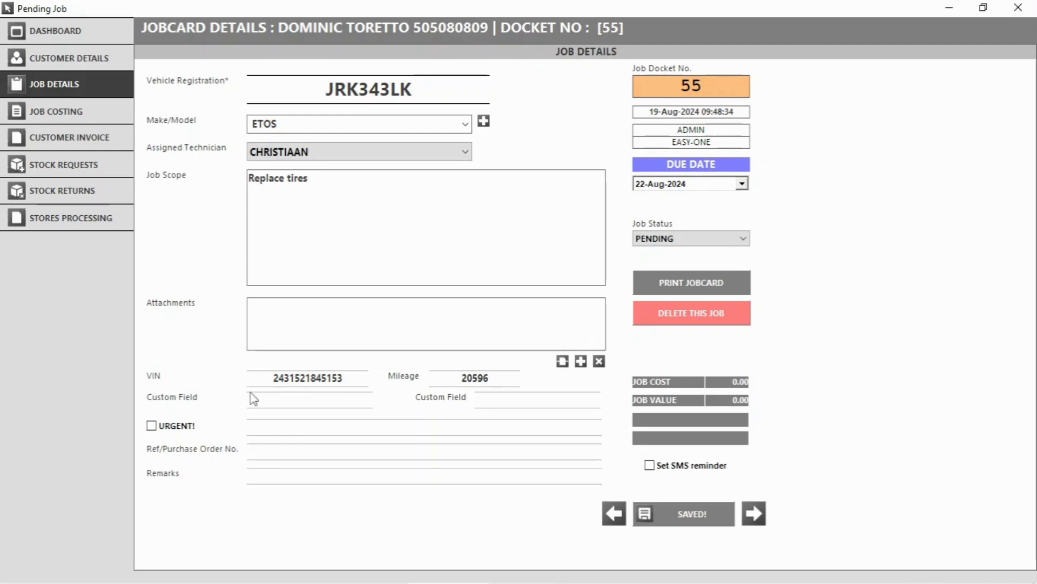
{"action": "left_click_drag", "start_coordinate": [193, 399], "coordinate": [130, 401]}
{"action": "left_click", "coordinate": [203, 396]}
{"action": "key", "text": "BackSpace"}
{"action": "type", "text": "Can change these"}
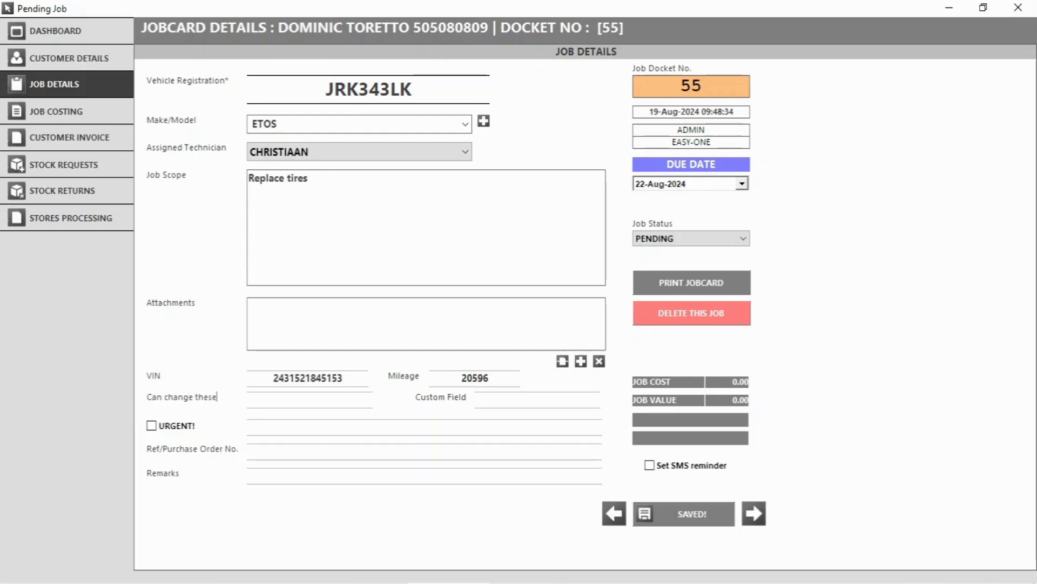
{"action": "double_click", "coordinate": [430, 401]}
{"action": "key", "text": "BackSpace"}
Check the job status (PENDING) and due date (22-Aug-2024), leaving both unchanged.
{"action": "left_click", "coordinate": [744, 238]}
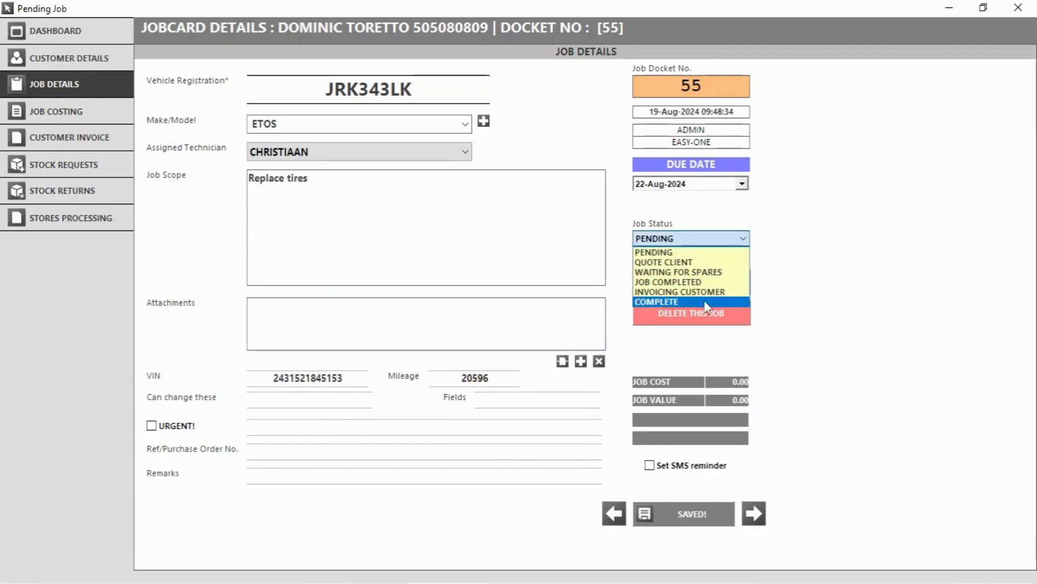
{"action": "left_click", "coordinate": [778, 226]}
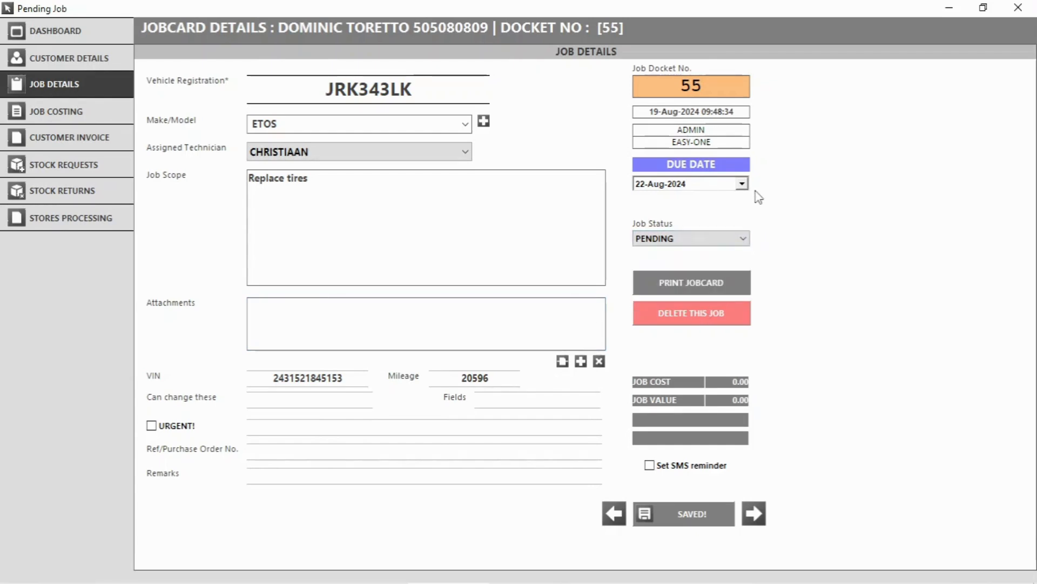
{"action": "left_click", "coordinate": [741, 184]}
{"action": "left_click", "coordinate": [742, 184]}
On Job Costing, search 'tires' and add 4 TIRES to the job's items.
{"action": "left_click", "coordinate": [93, 121]}
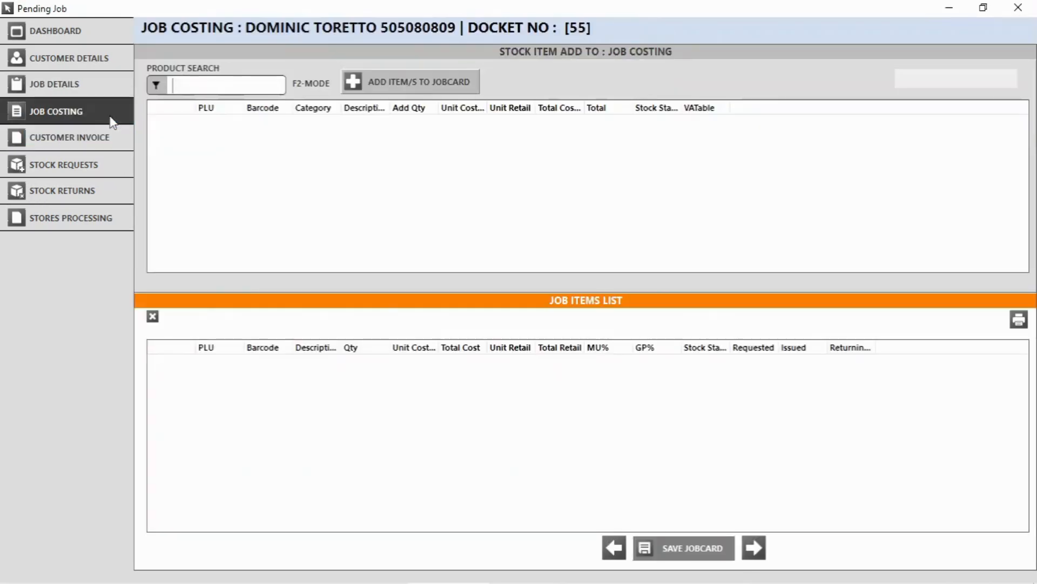
{"action": "type", "text": "tir"}
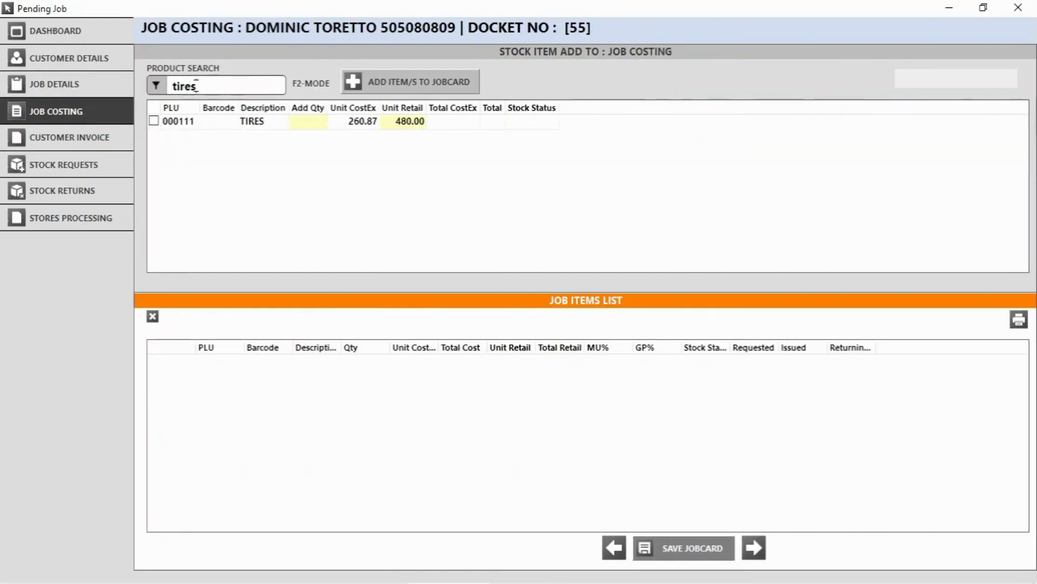
{"action": "type", "text": "es"}
{"action": "left_click", "coordinate": [318, 121]}
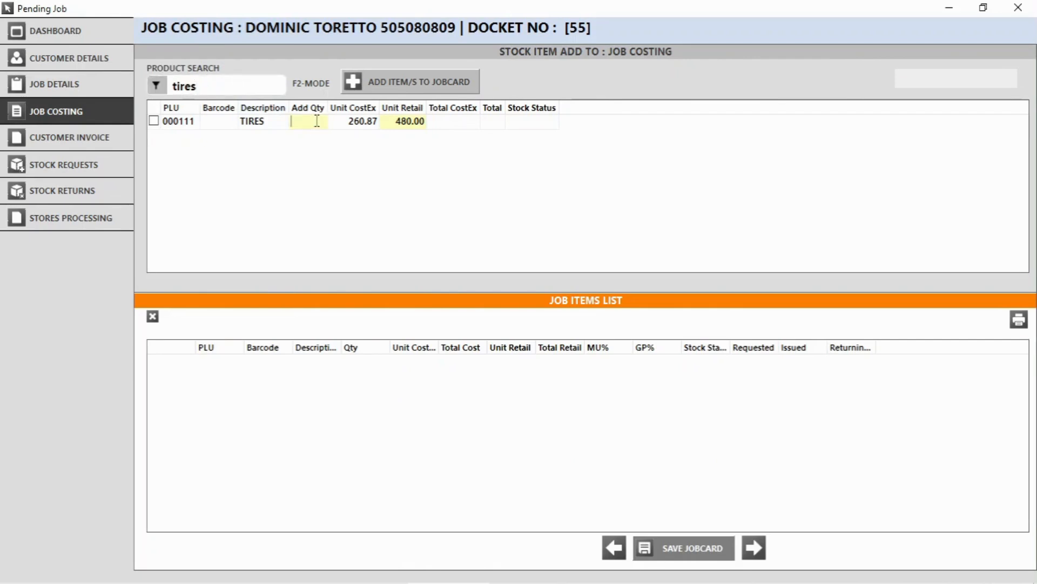
{"action": "type", "text": "4"}
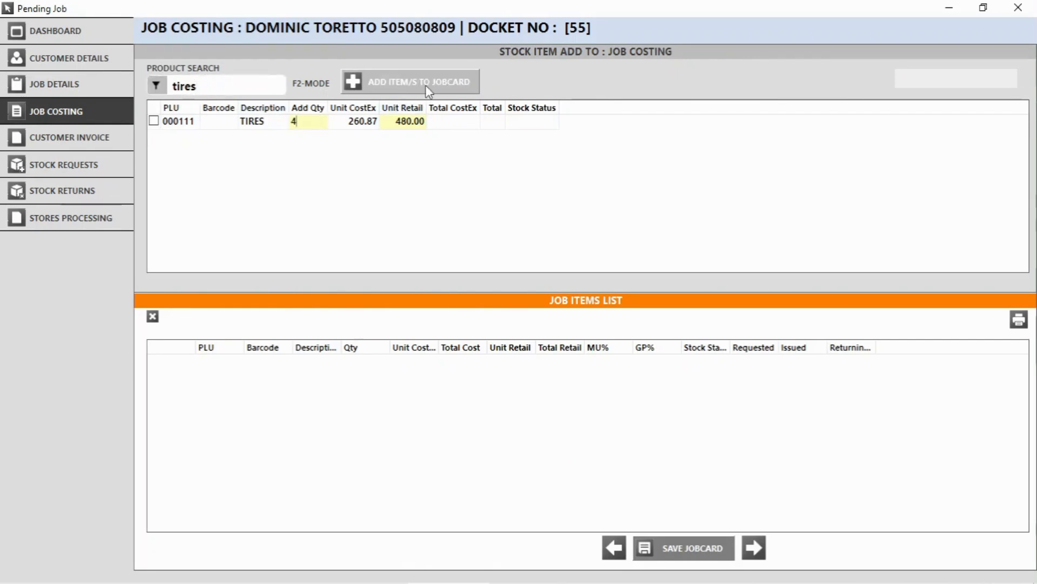
{"action": "left_click", "coordinate": [425, 85]}
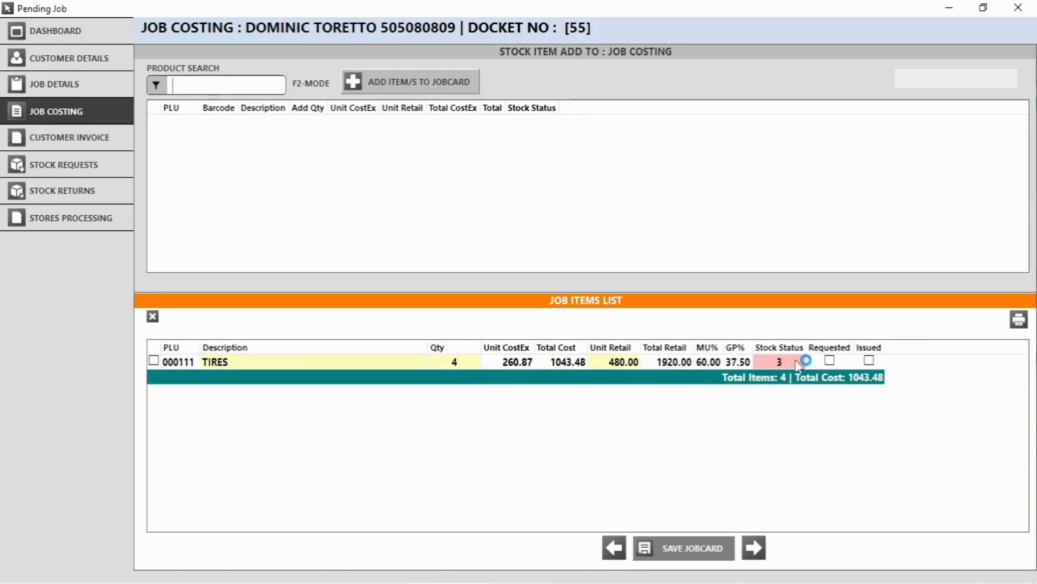
Mark the tires as requested, save the job card, and view Stock Requests from the dashboard.
{"action": "left_click", "coordinate": [829, 362]}
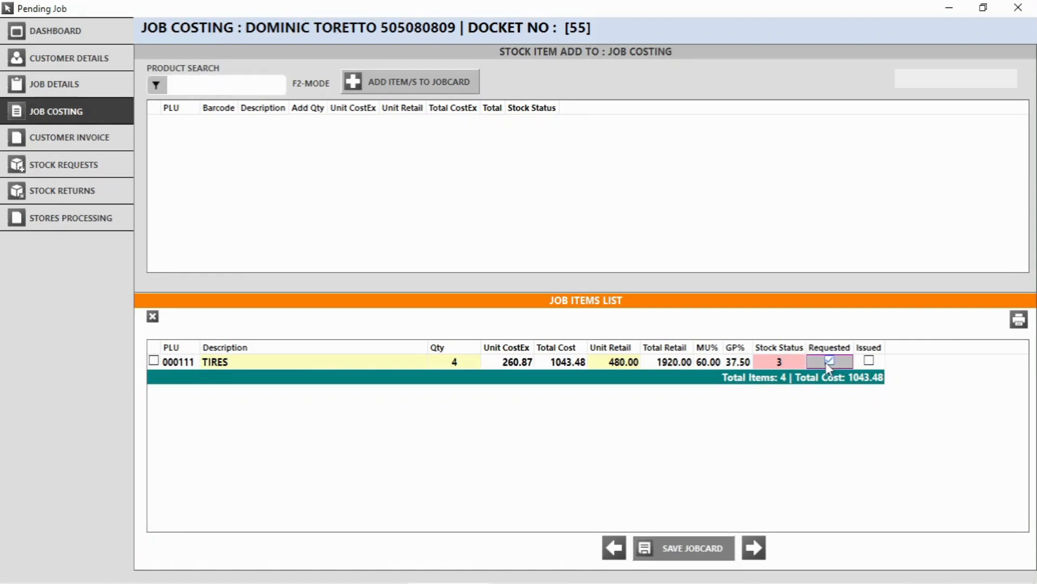
{"action": "left_click", "coordinate": [695, 553]}
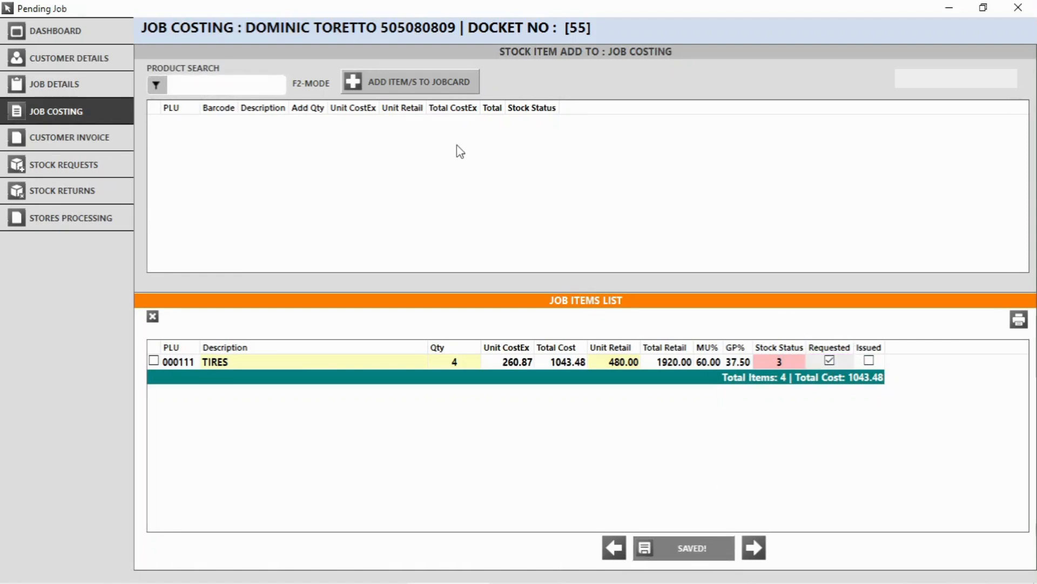
{"action": "left_click", "coordinate": [60, 164]}
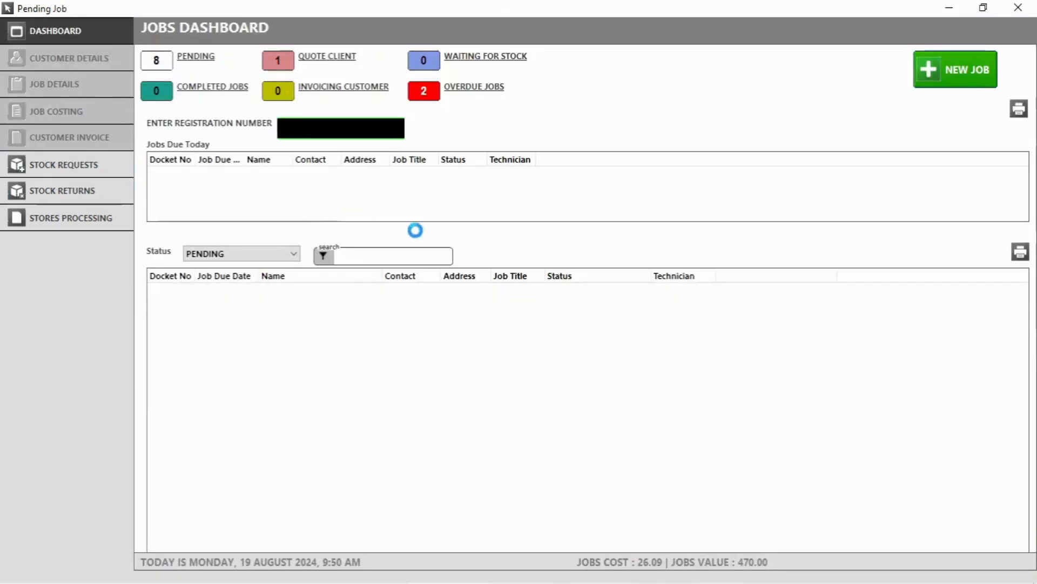
{"action": "left_click", "coordinate": [52, 168]}
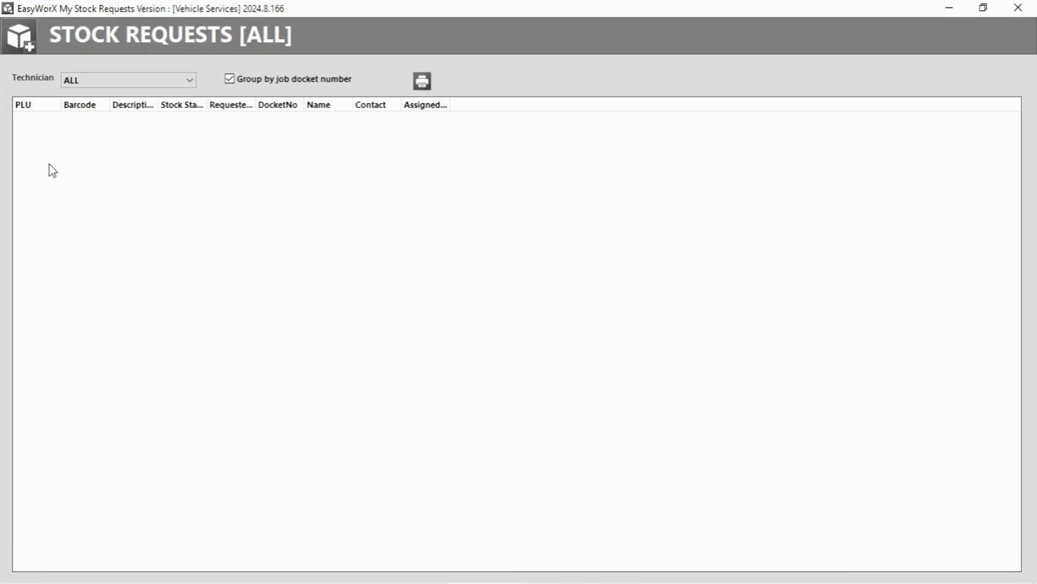
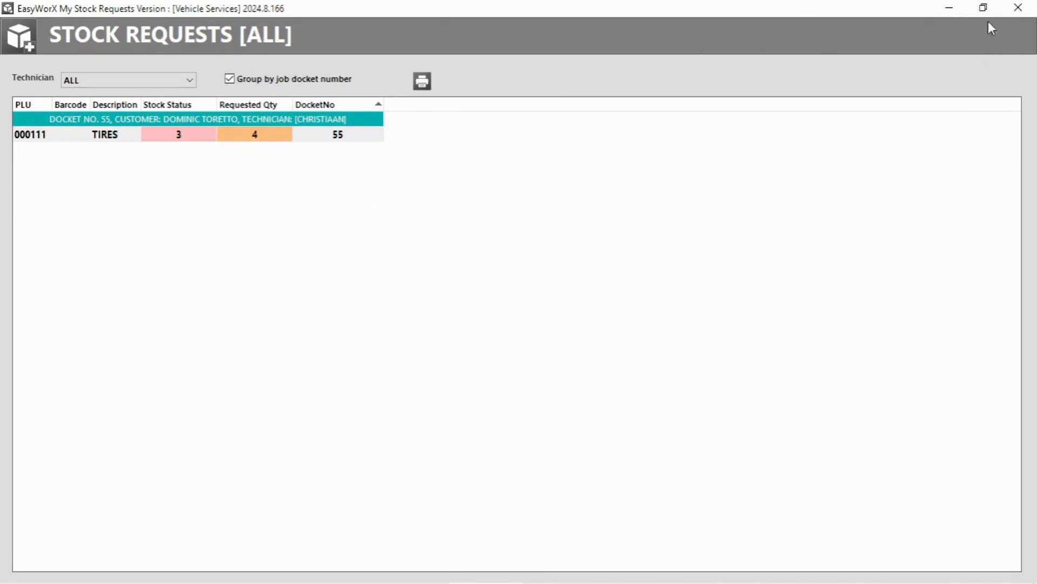
Issue the 4 requested TIRES for job 55 from stores through Stores Processing.
{"action": "left_click", "coordinate": [1008, 5]}
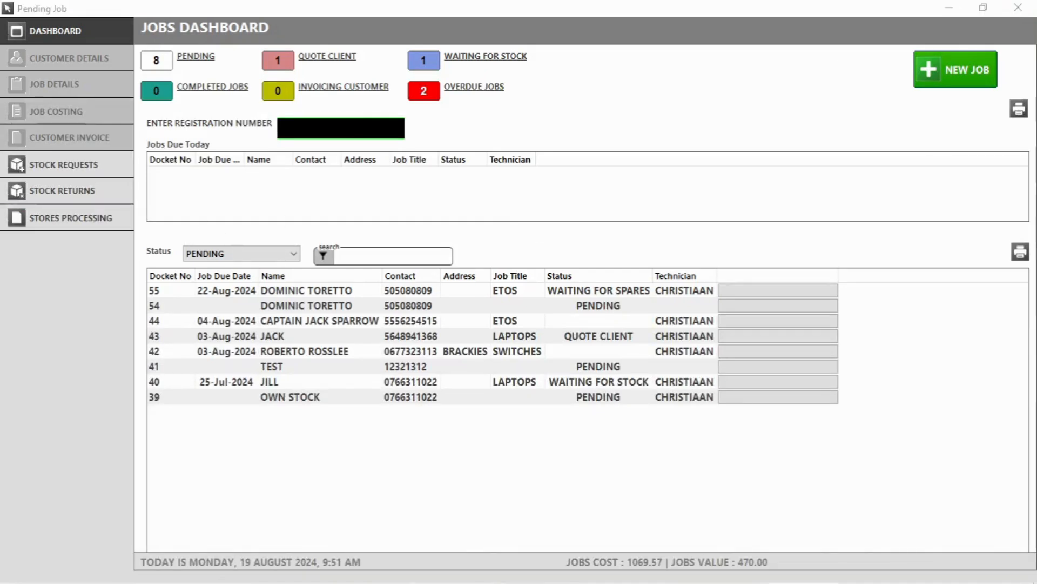
{"action": "left_click", "coordinate": [67, 227]}
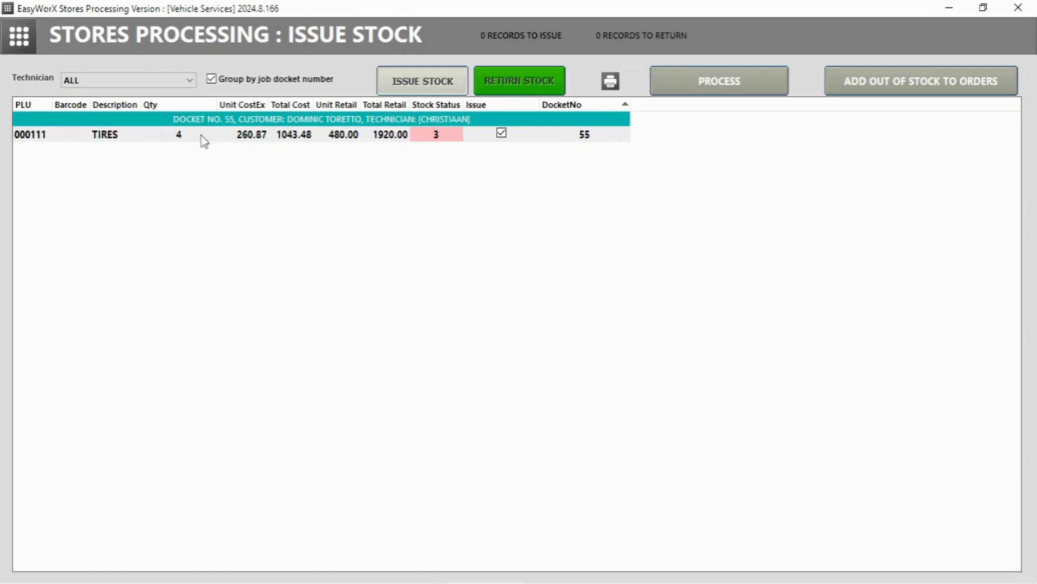
{"action": "left_click", "coordinate": [712, 90]}
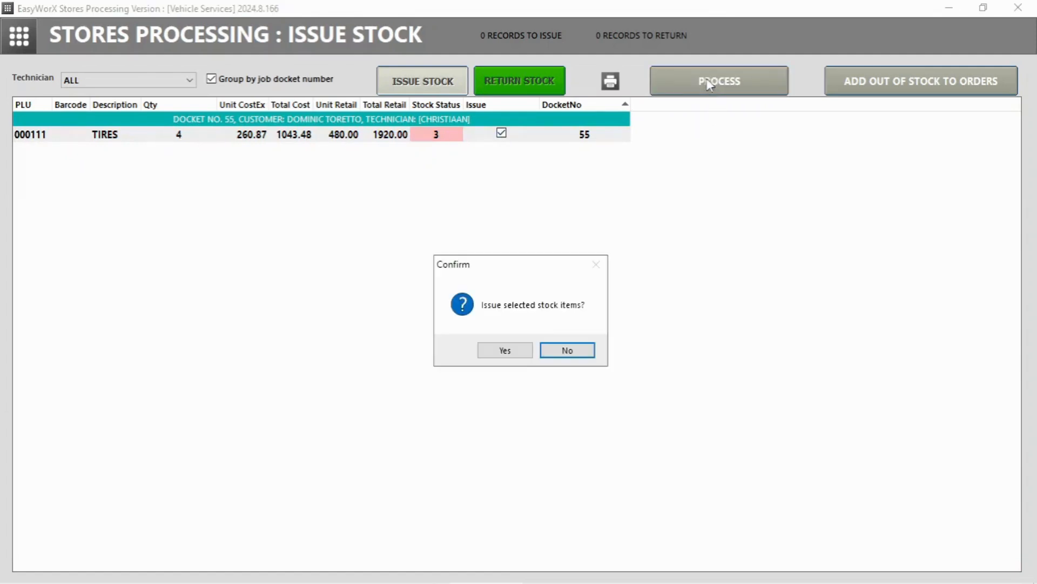
{"action": "left_click", "coordinate": [512, 351]}
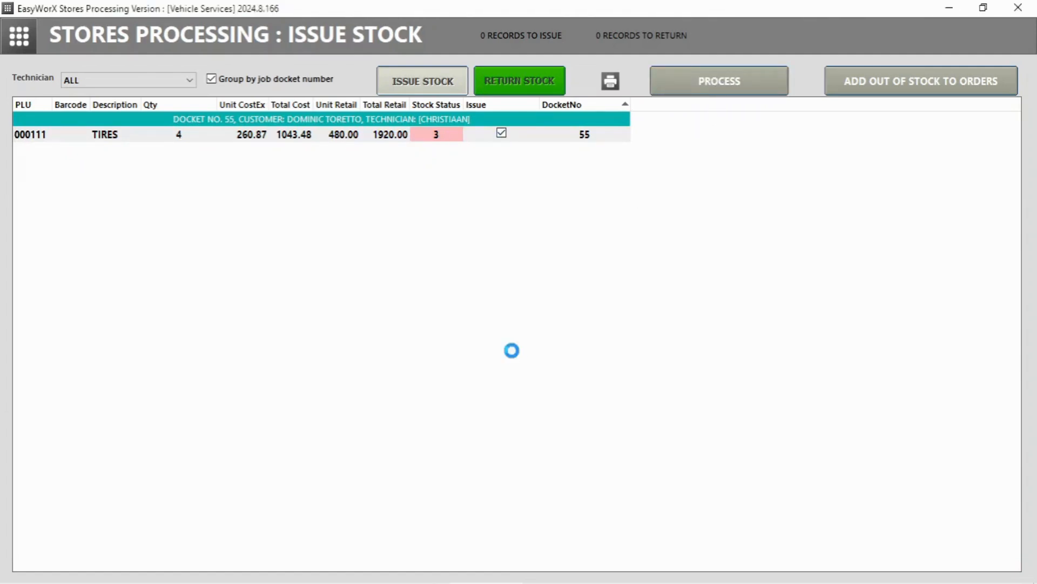
{"action": "left_click", "coordinate": [536, 346]}
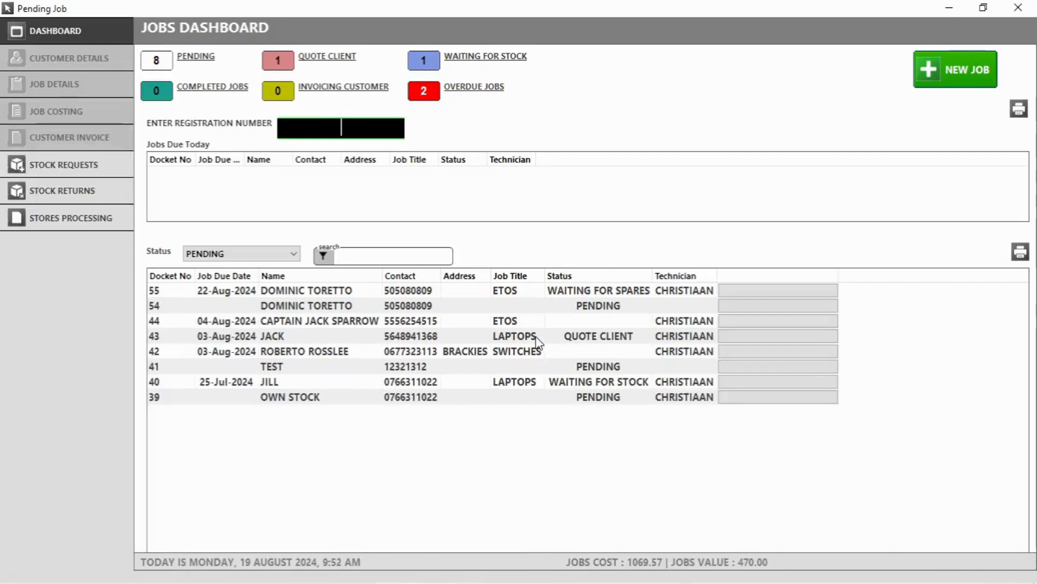
Set the TIRES returning quantity on job 55's costing to 2 and save the jobcard.
{"action": "double_click", "coordinate": [324, 292]}
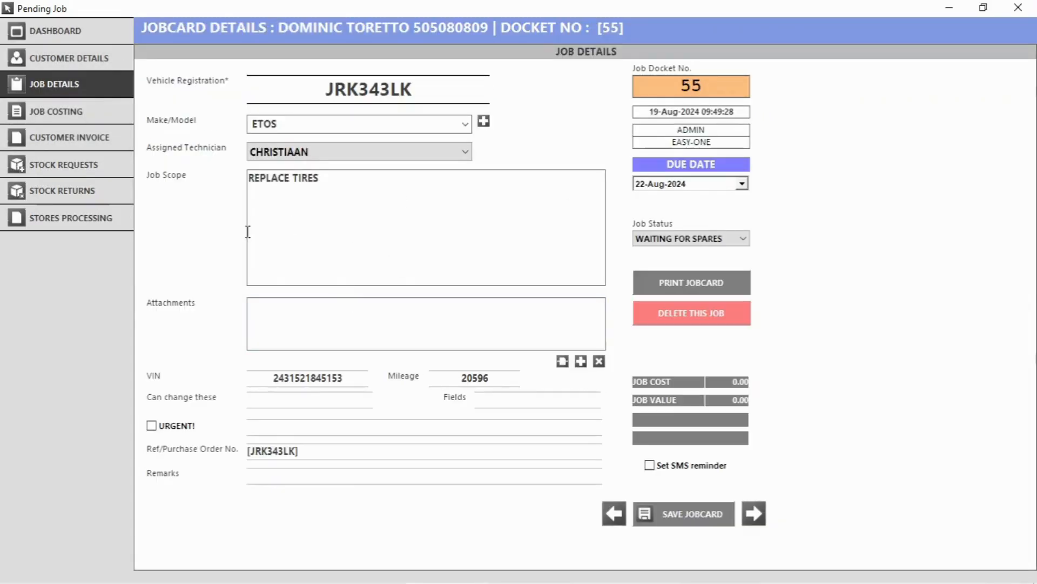
{"action": "left_click", "coordinate": [53, 120]}
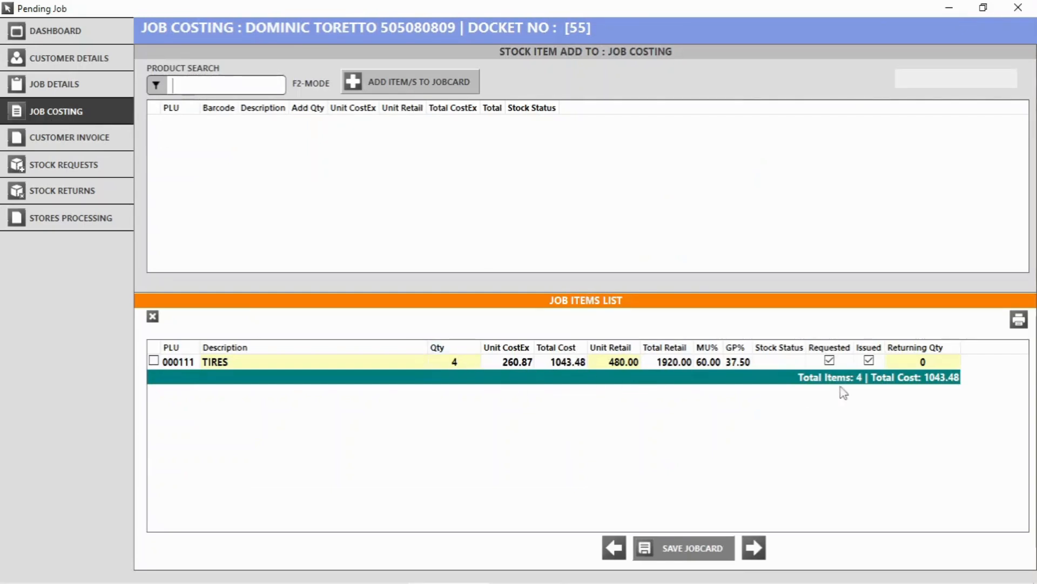
{"action": "left_click", "coordinate": [922, 361]}
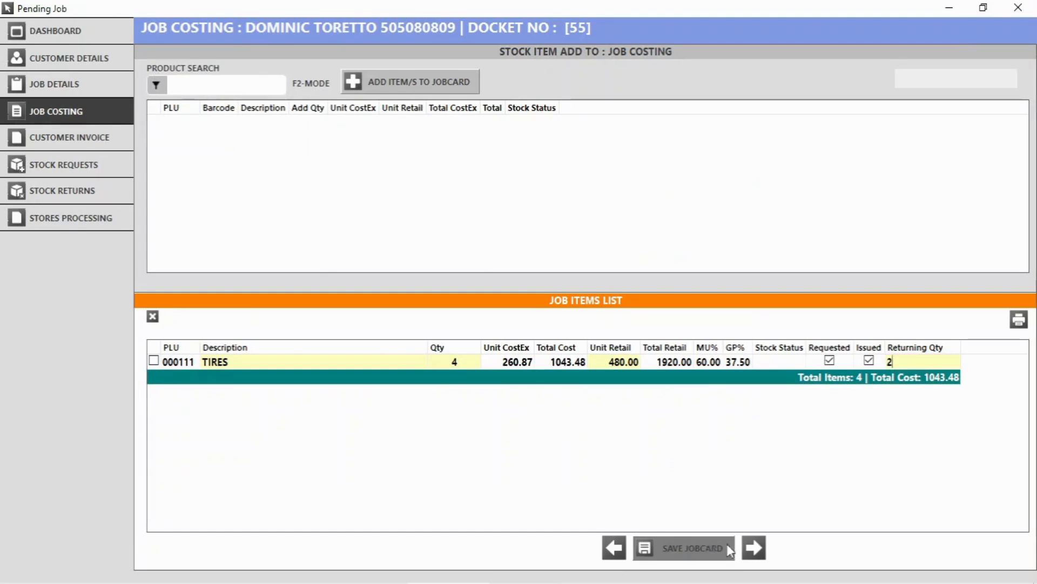
{"action": "left_click", "coordinate": [705, 546]}
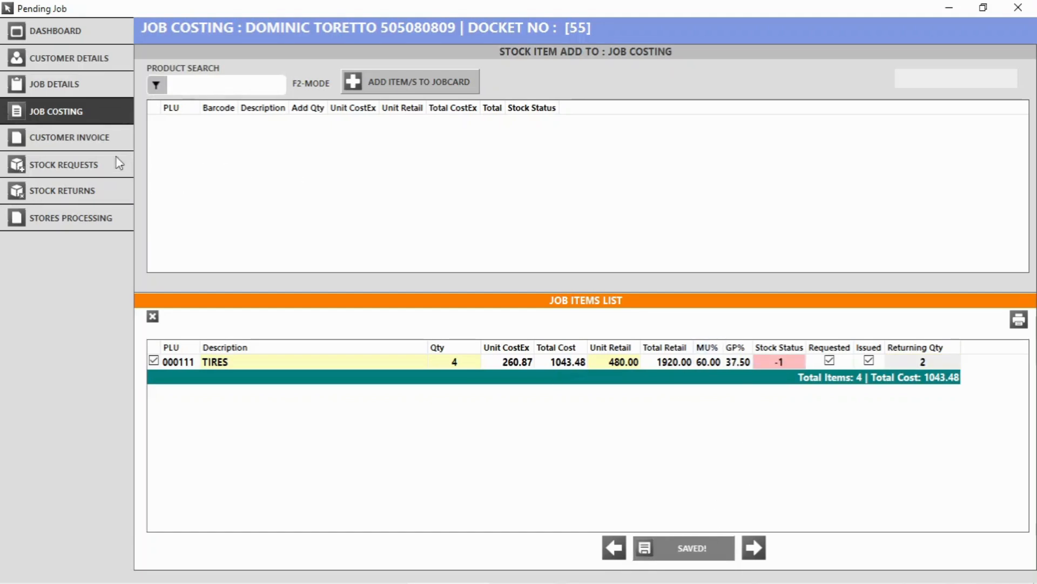
Process the return of 2 TIRES to stock in Stores Processing.
{"action": "left_click", "coordinate": [61, 190]}
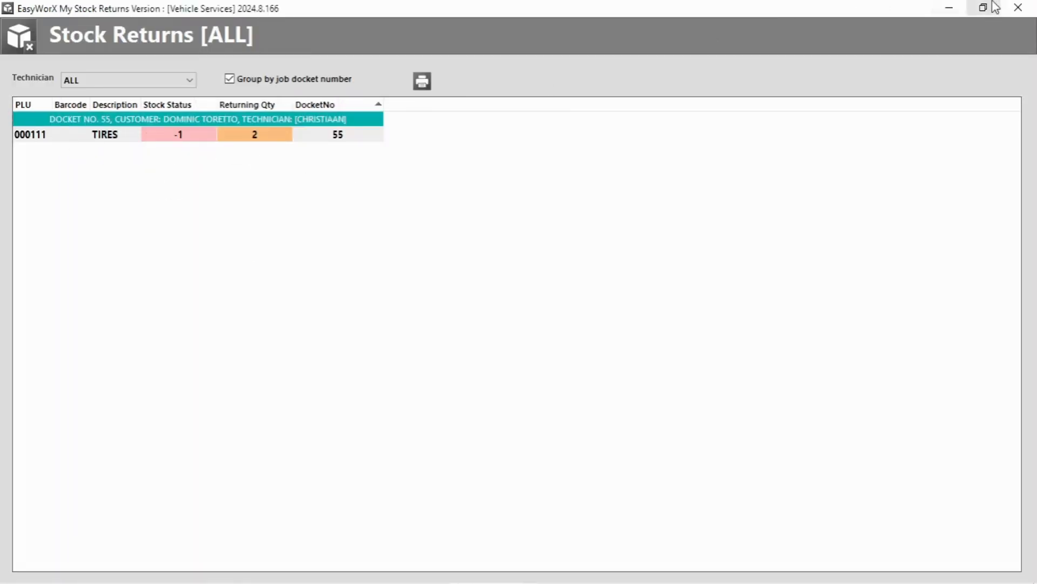
{"action": "left_click", "coordinate": [1018, 8]}
{"action": "left_click", "coordinate": [60, 217]}
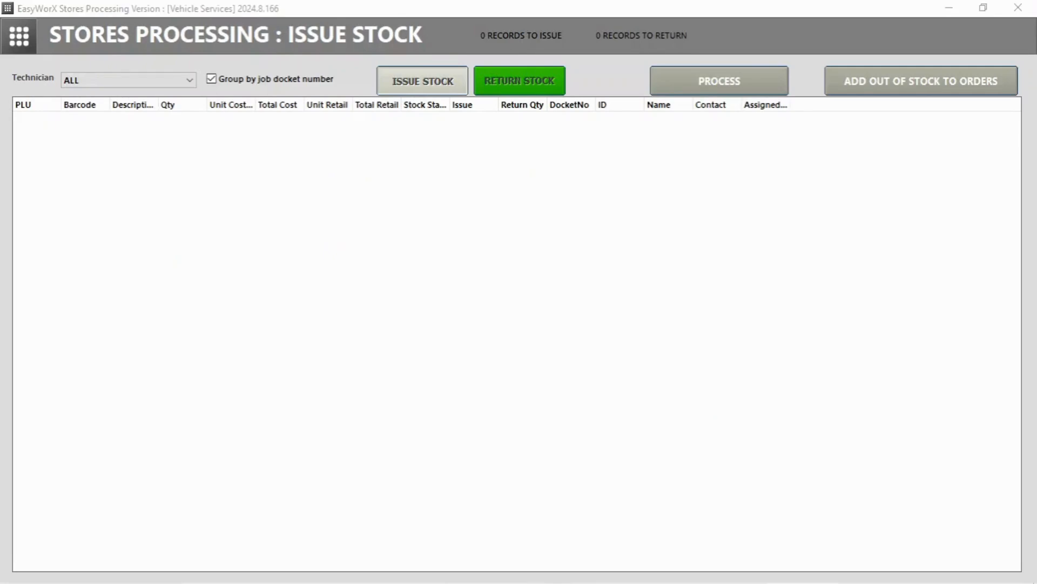
{"action": "left_click", "coordinate": [519, 85]}
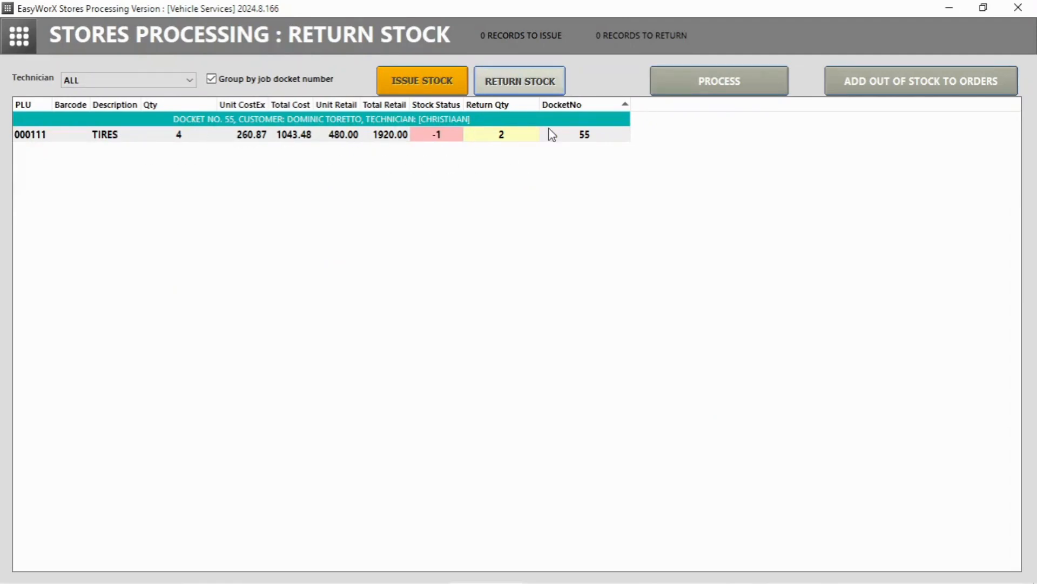
{"action": "left_click", "coordinate": [718, 94]}
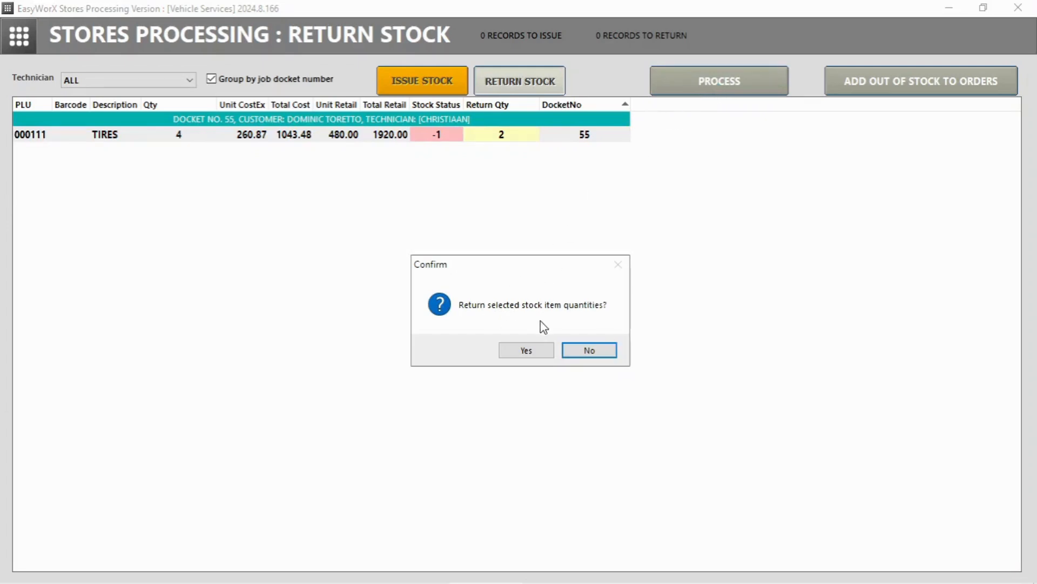
{"action": "left_click", "coordinate": [528, 352]}
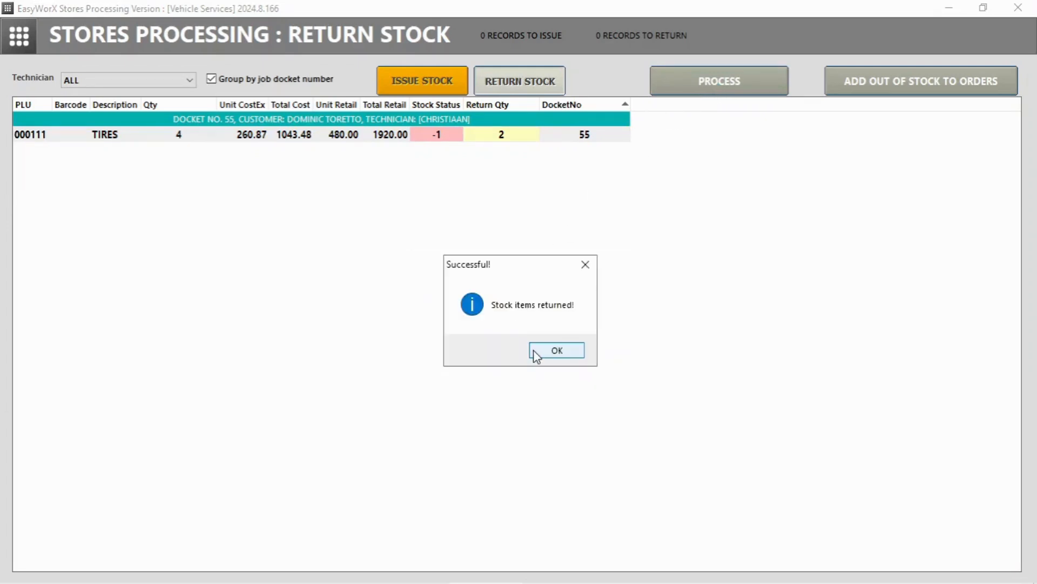
{"action": "left_click", "coordinate": [552, 353]}
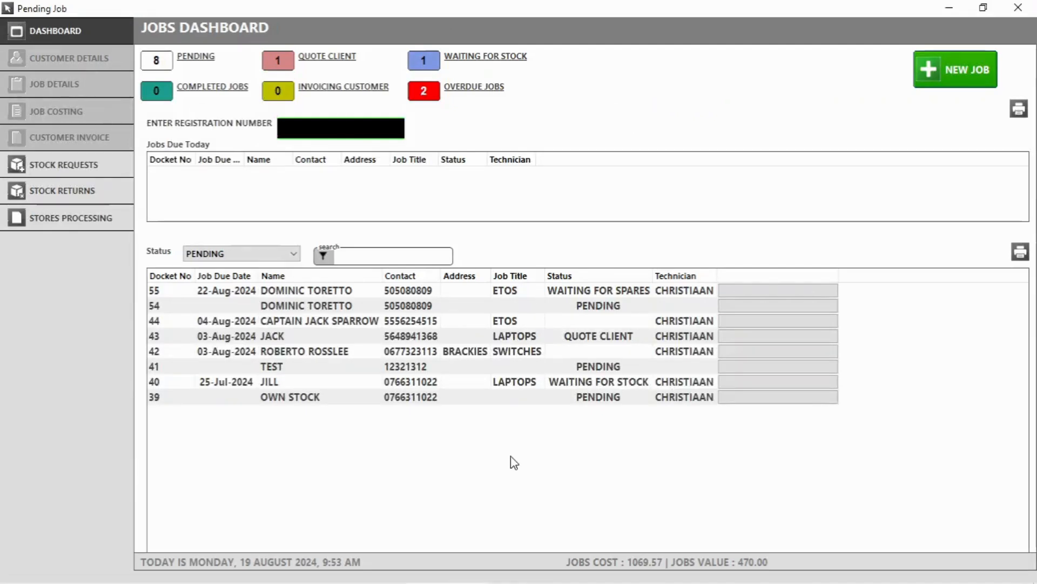
Append 'only back two tires' to job 55's REPLACE TIRES scope, save, and review its costing.
{"action": "left_click", "coordinate": [331, 292]}
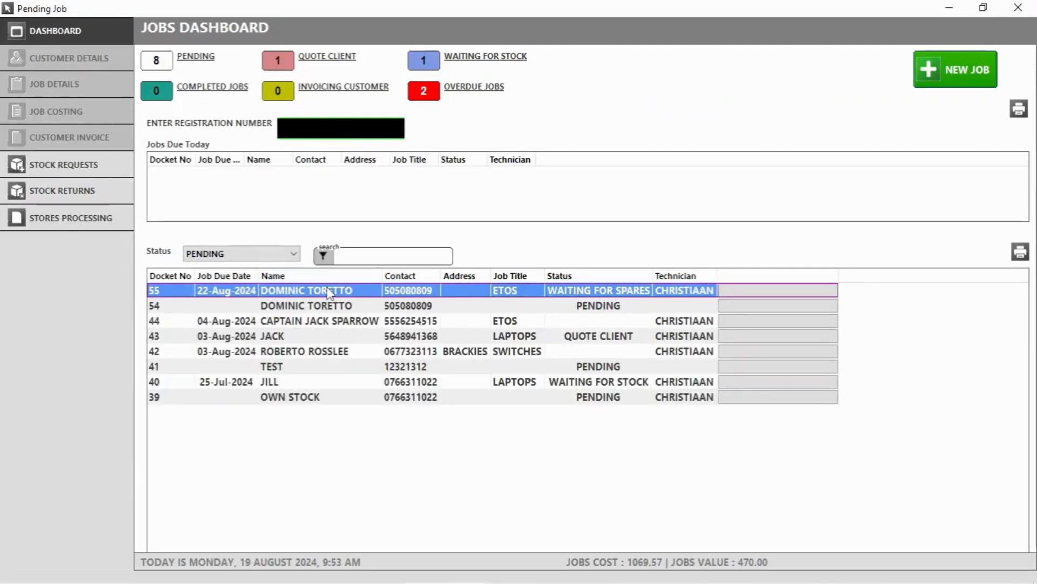
{"action": "double_click", "coordinate": [330, 292]}
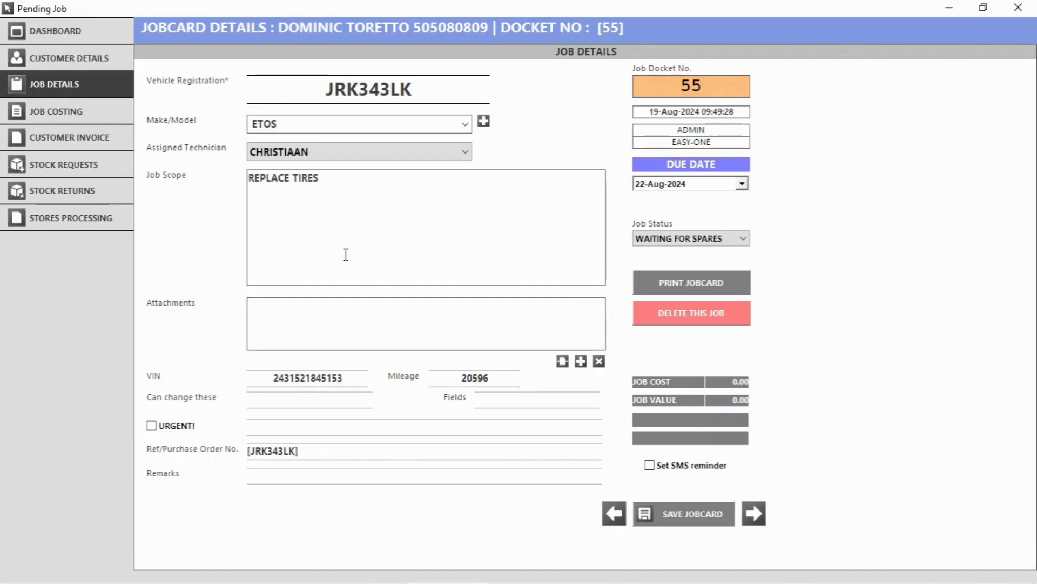
{"action": "left_click", "coordinate": [350, 241]}
{"action": "type", "text": "only "}
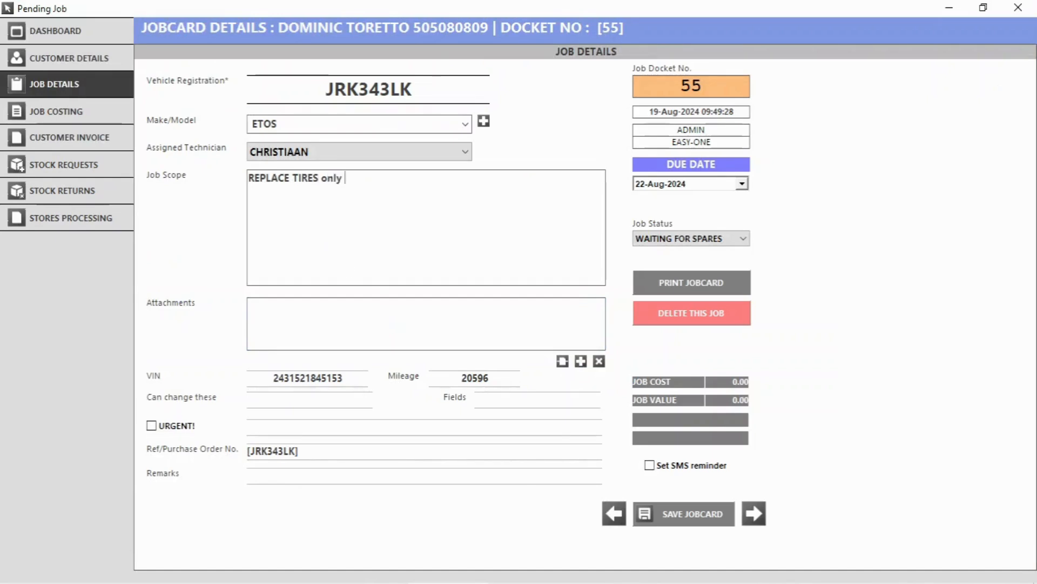
{"action": "type", "text": "back two tires"}
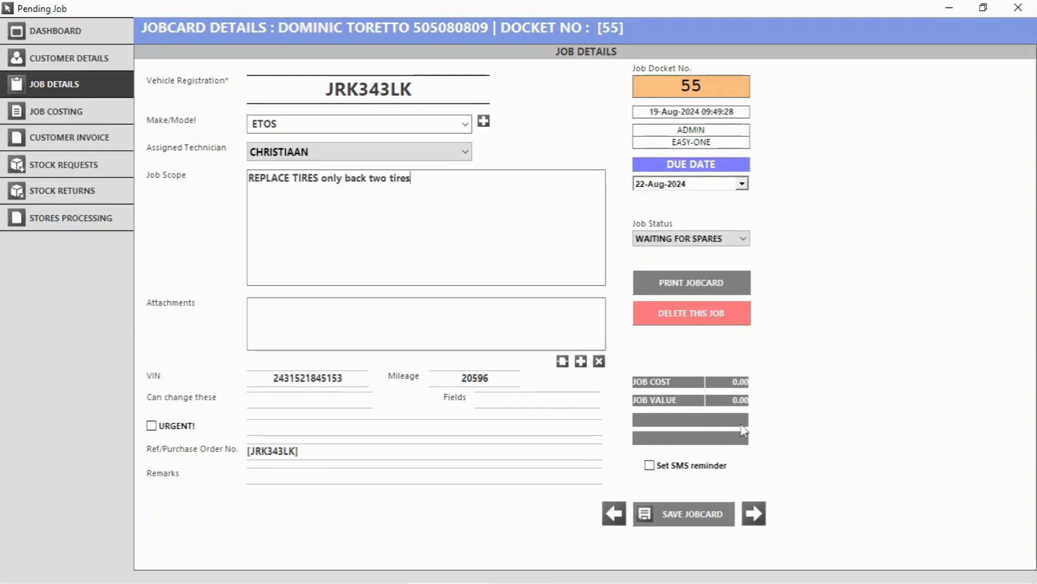
{"action": "left_click", "coordinate": [673, 522]}
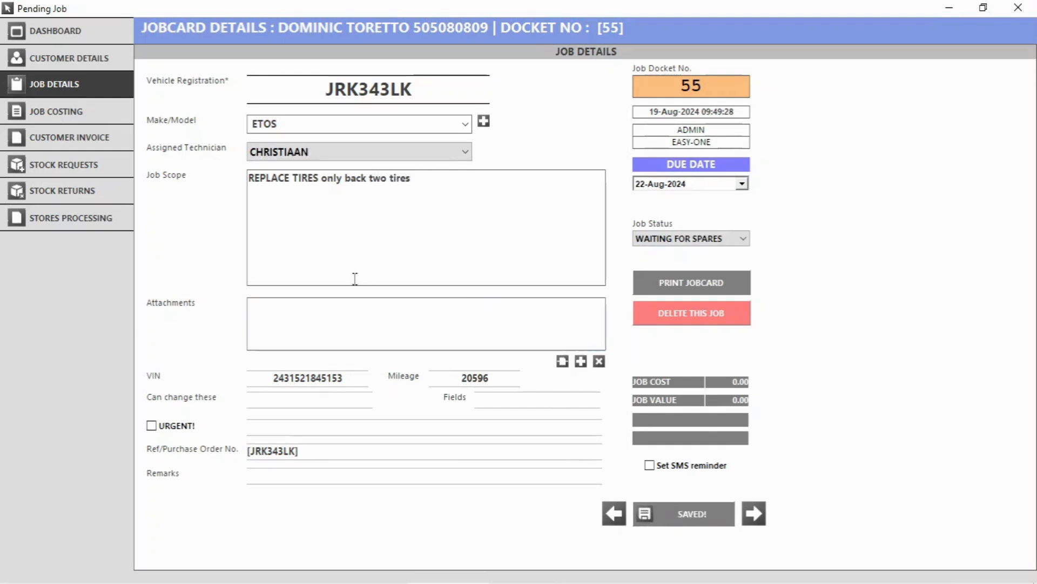
{"action": "left_click", "coordinate": [76, 111]}
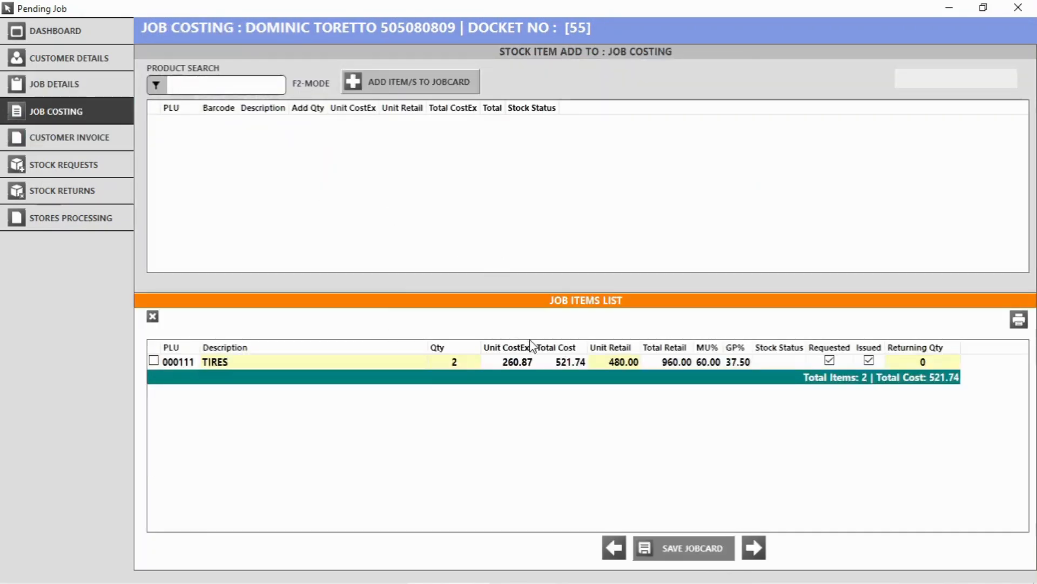
Add the jobcard's TIRES and WASH N GO to job 55's customer invoice.
{"action": "left_click", "coordinate": [69, 138]}
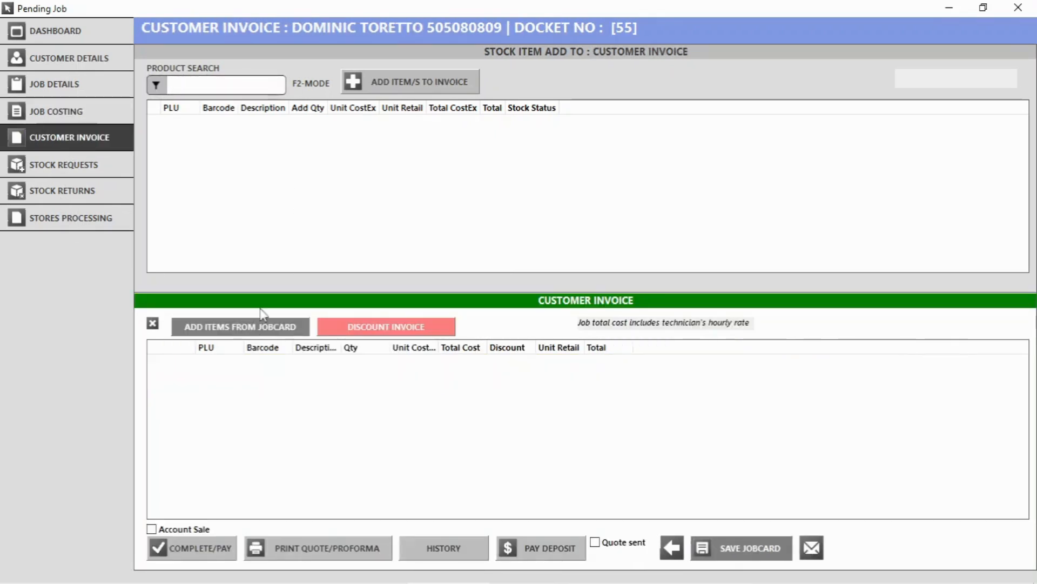
{"action": "left_click", "coordinate": [243, 327]}
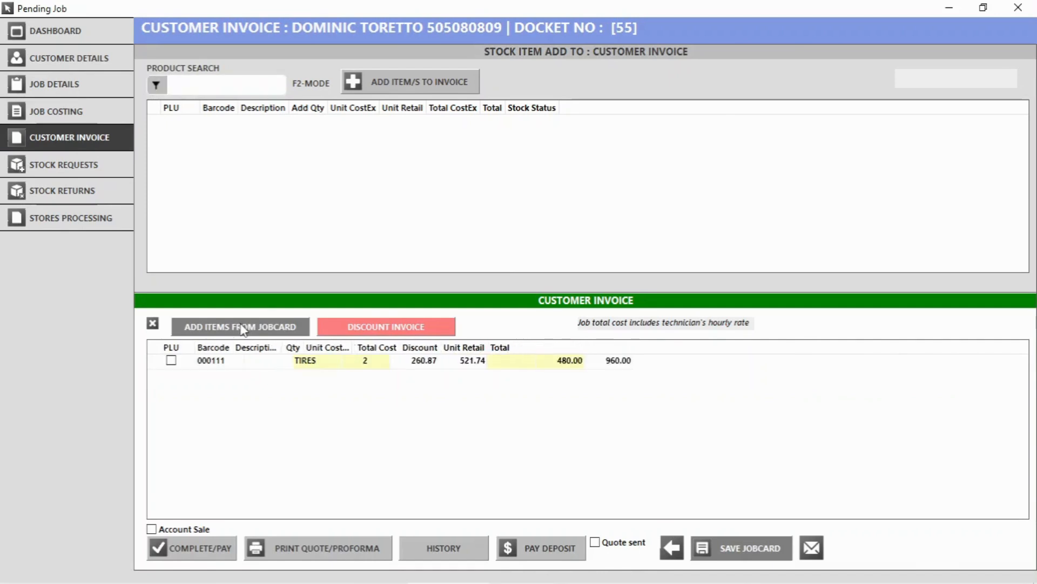
{"action": "left_click", "coordinate": [204, 89]}
{"action": "type", "text": "wash"}
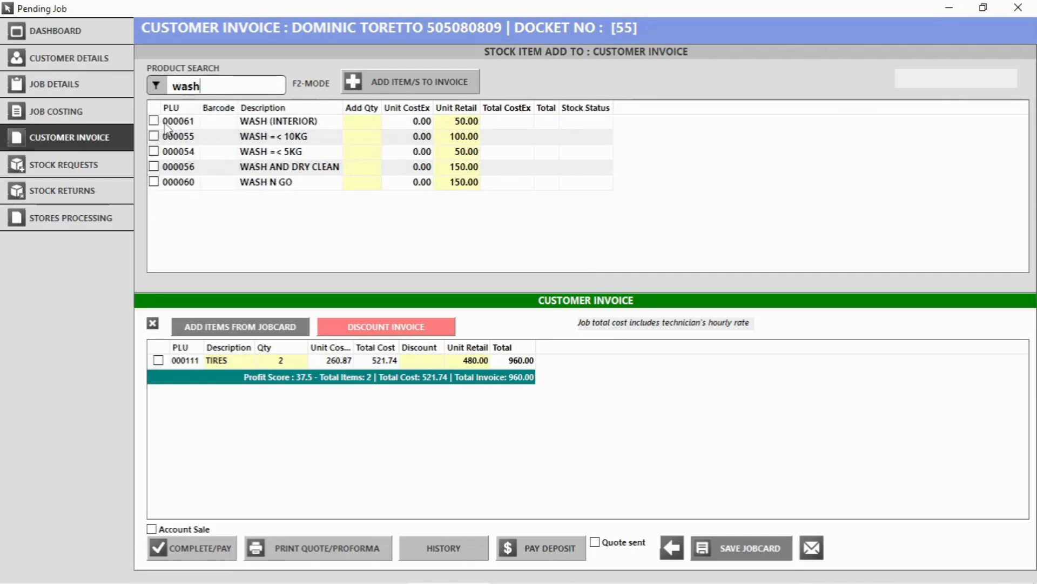
{"action": "left_click", "coordinate": [155, 182]}
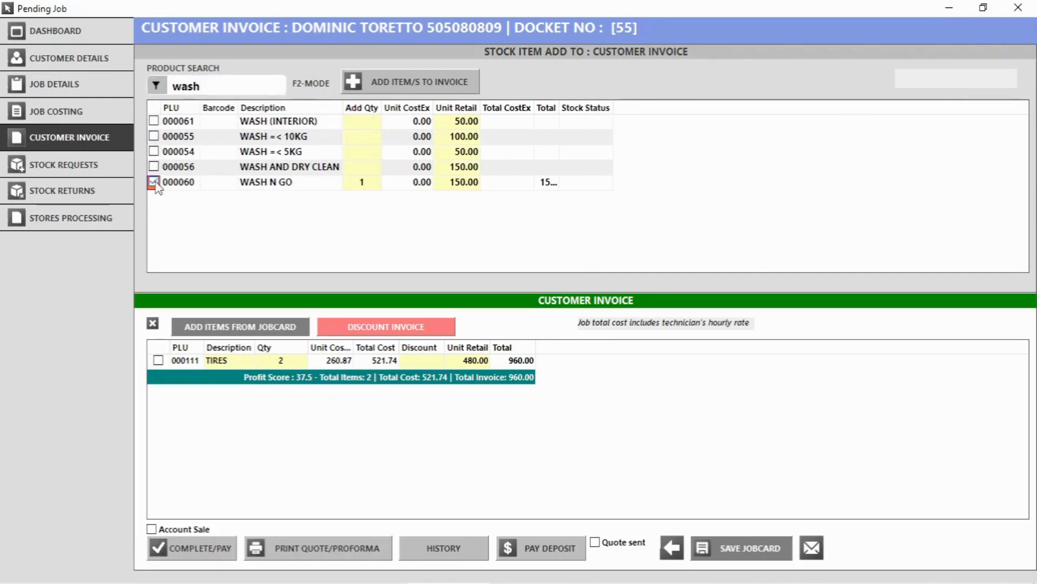
{"action": "left_click", "coordinate": [413, 82]}
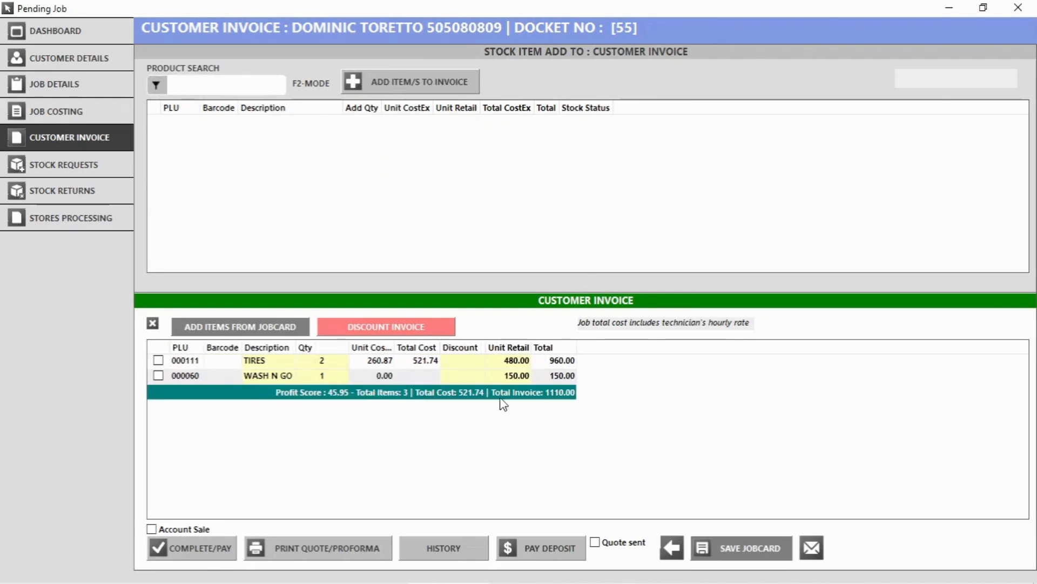
Take a 500.00 cash deposit on the invoice, leaving 610.00.
{"action": "left_click", "coordinate": [550, 547]}
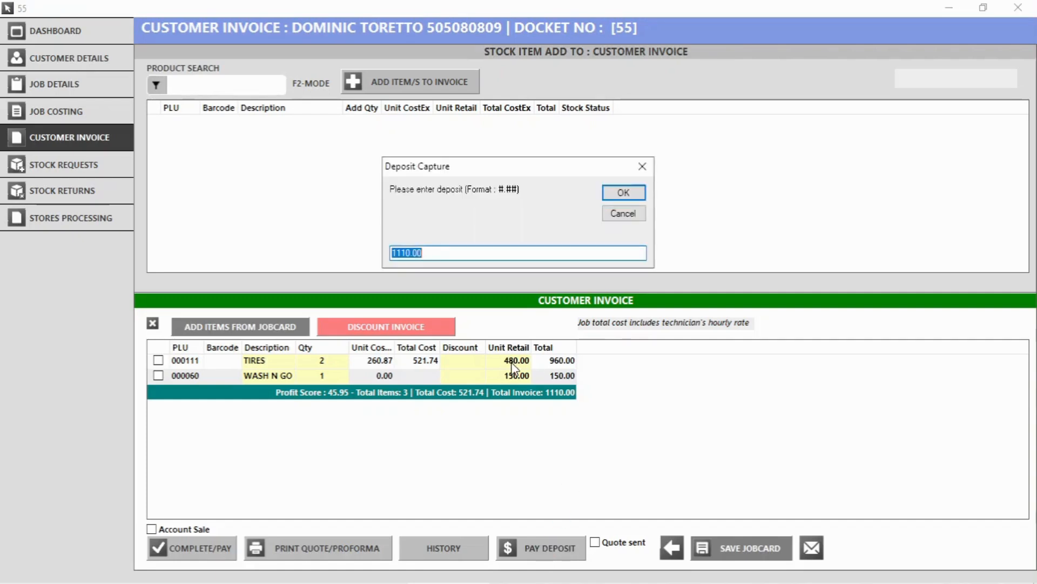
{"action": "type", "text": "50."}
{"action": "type", "text": "00"}
{"action": "left_click", "coordinate": [621, 194]}
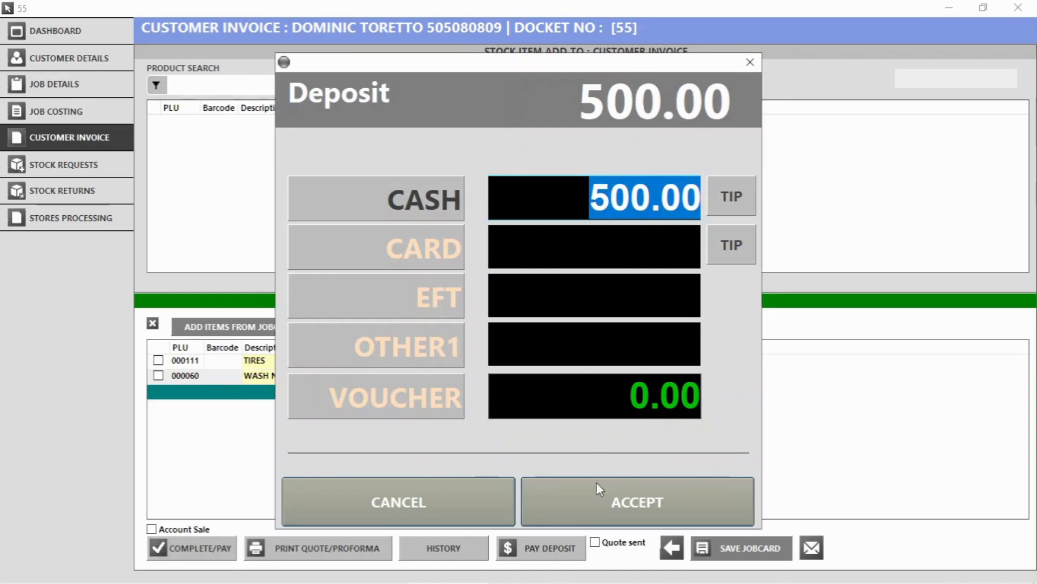
{"action": "left_click", "coordinate": [611, 506]}
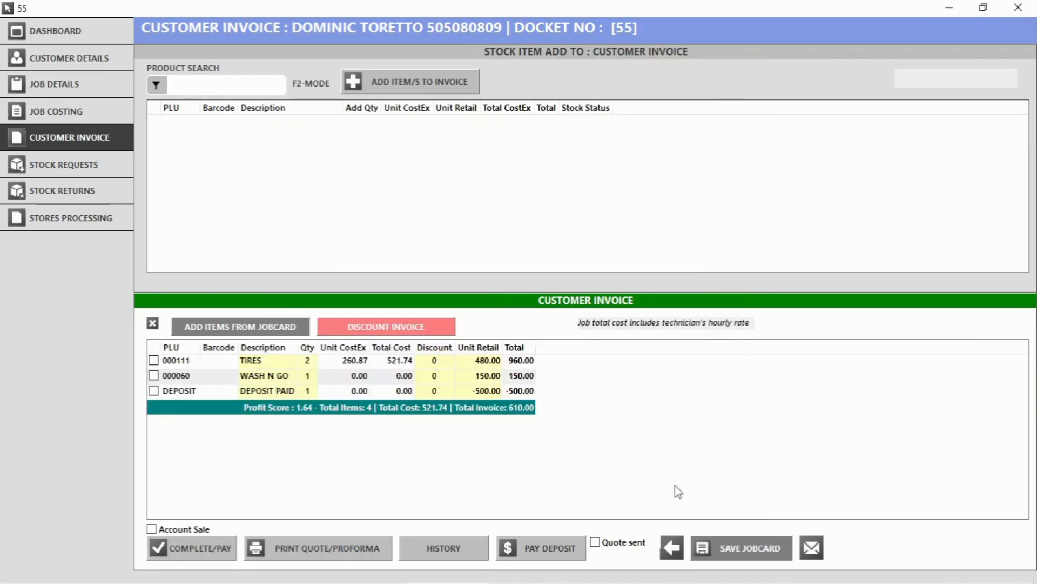
{"action": "left_click", "coordinate": [571, 388]}
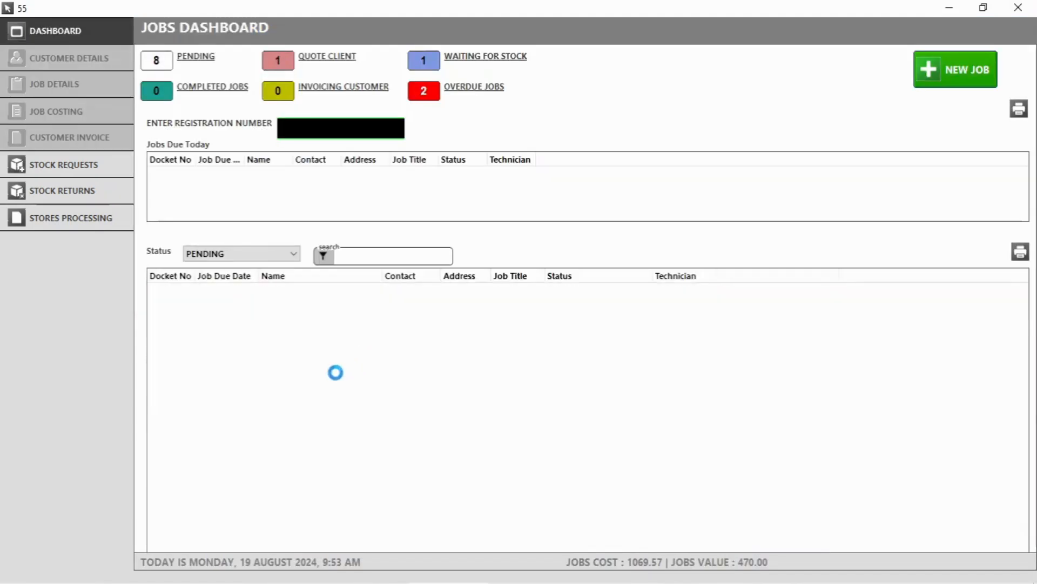
Apply a fixed 250.00 discount to docket 55's invoice, bringing it to 360.00, and save.
{"action": "double_click", "coordinate": [285, 292]}
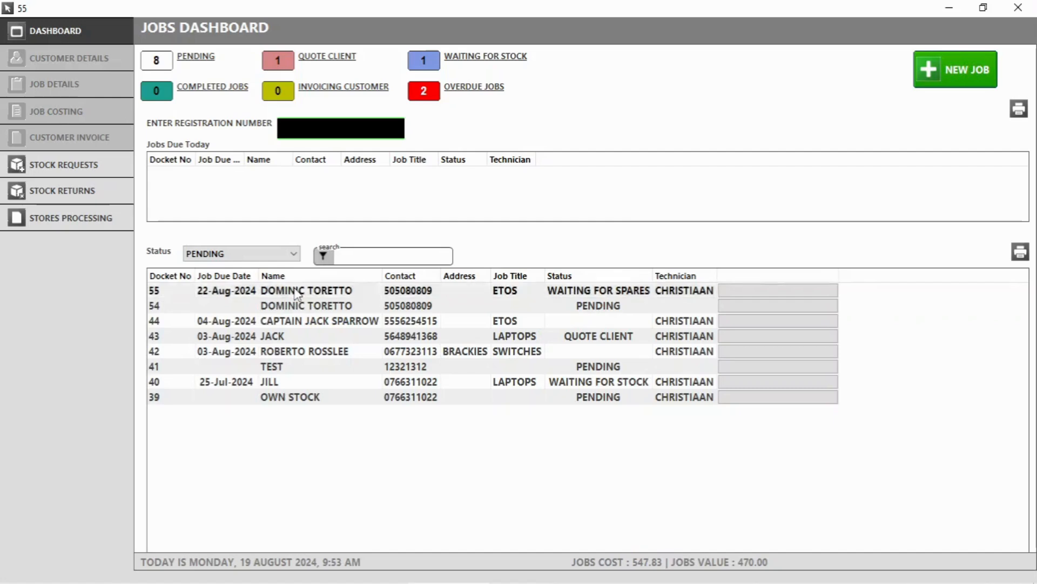
{"action": "left_click", "coordinate": [389, 319]}
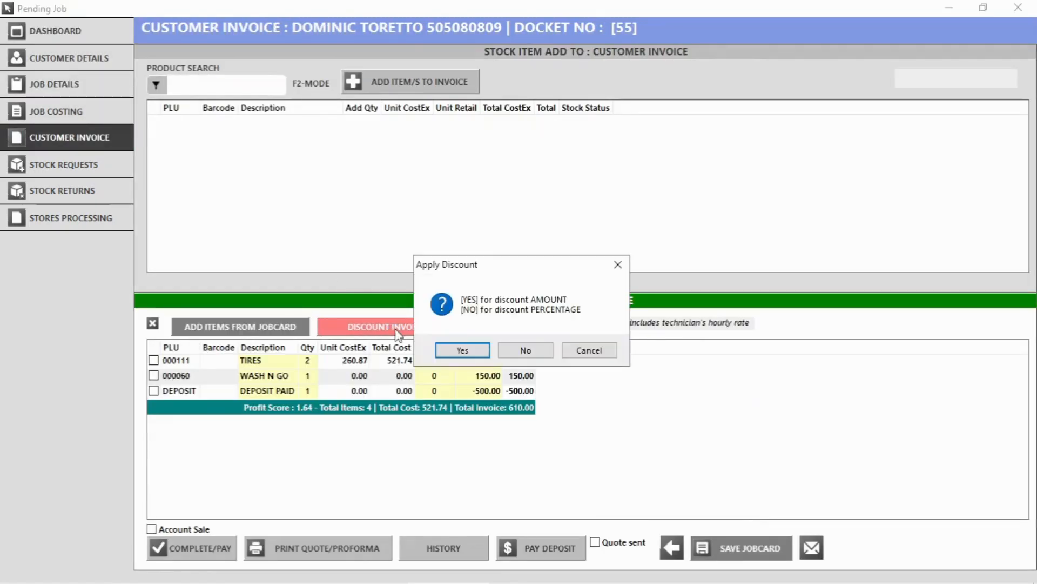
{"action": "left_click", "coordinate": [462, 351]}
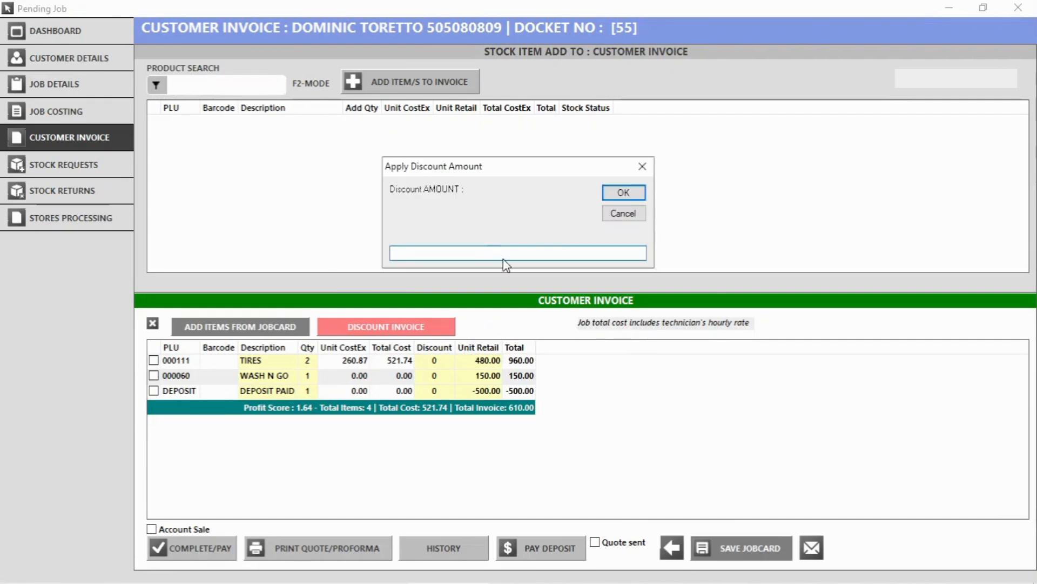
{"action": "type", "text": "250"}
{"action": "left_click", "coordinate": [624, 193]}
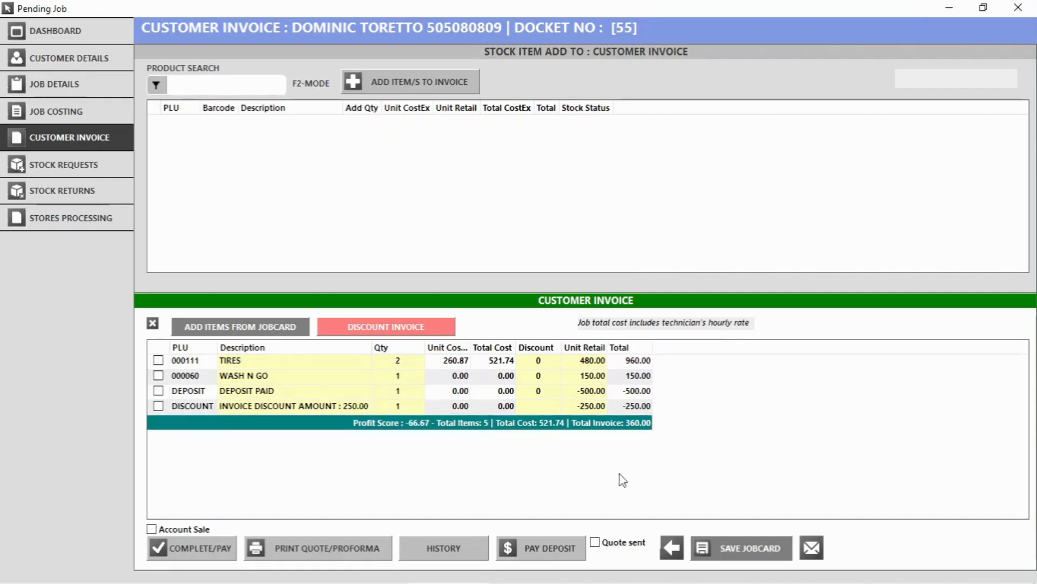
{"action": "left_click", "coordinate": [754, 548]}
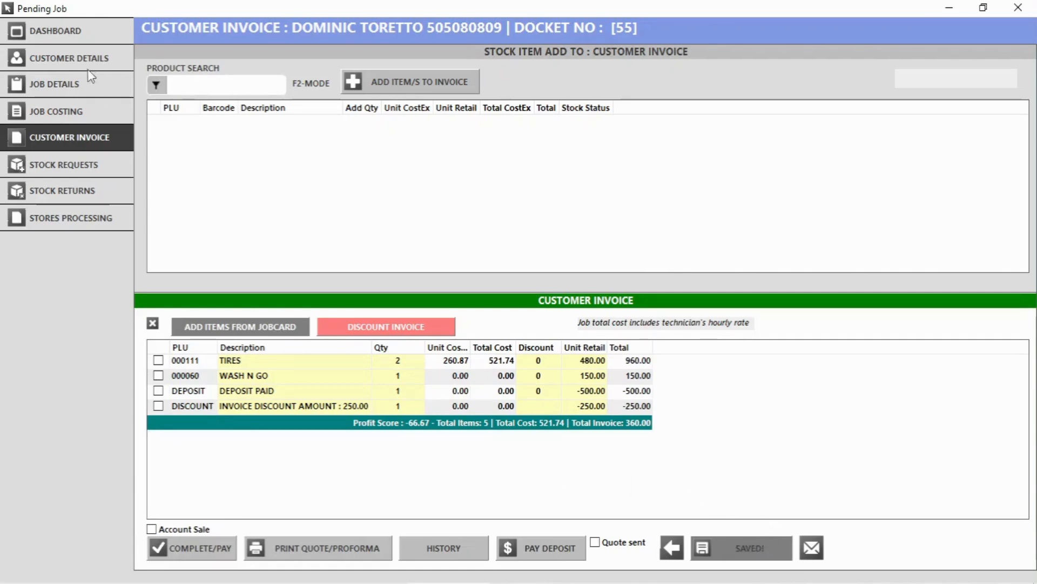
{"action": "left_click", "coordinate": [67, 93]}
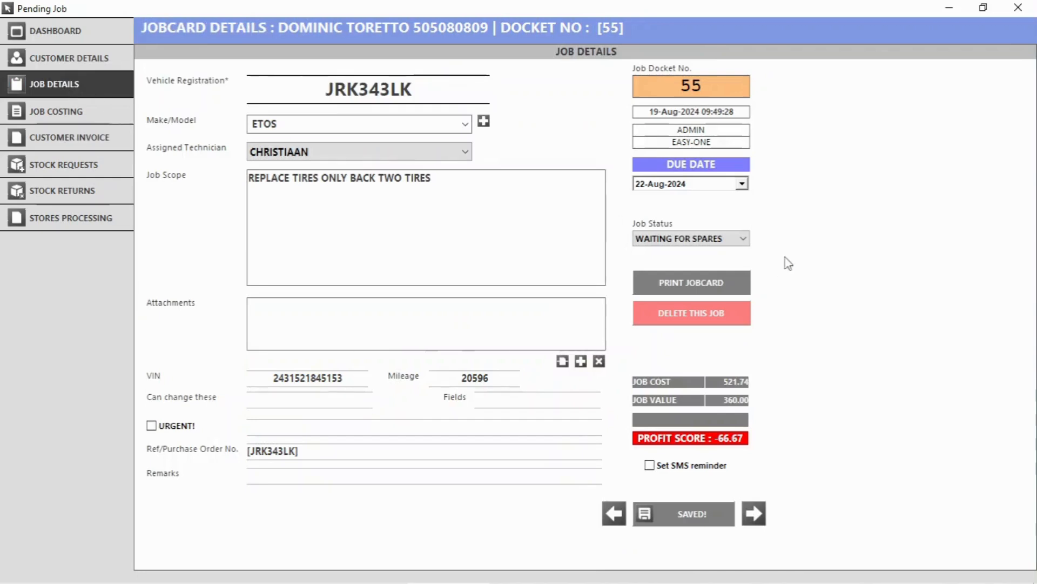
Print a client copy of the docket 55 jobcard as PDF and review it.
{"action": "left_click", "coordinate": [688, 284]}
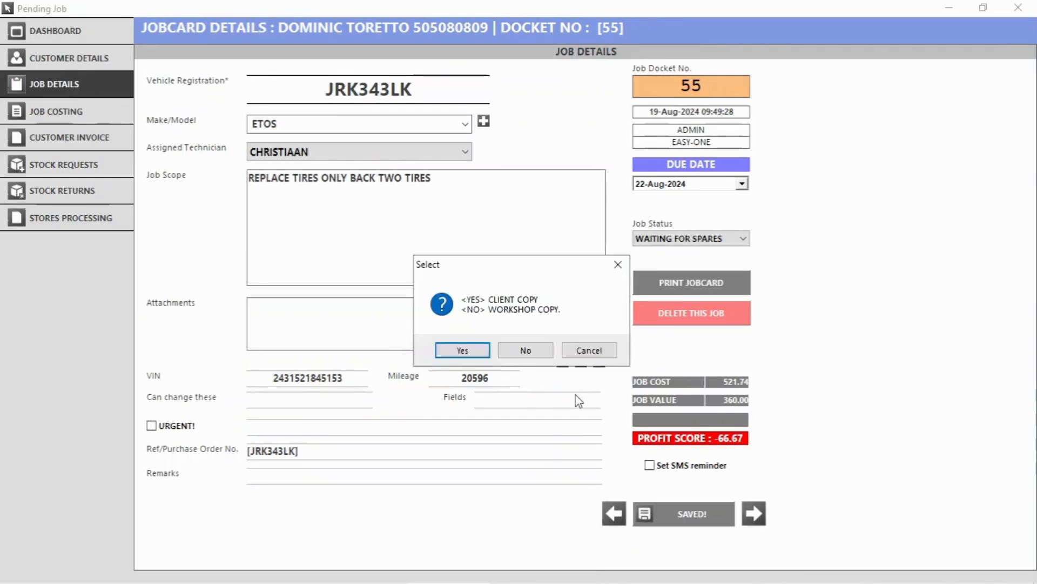
{"action": "left_click", "coordinate": [472, 352]}
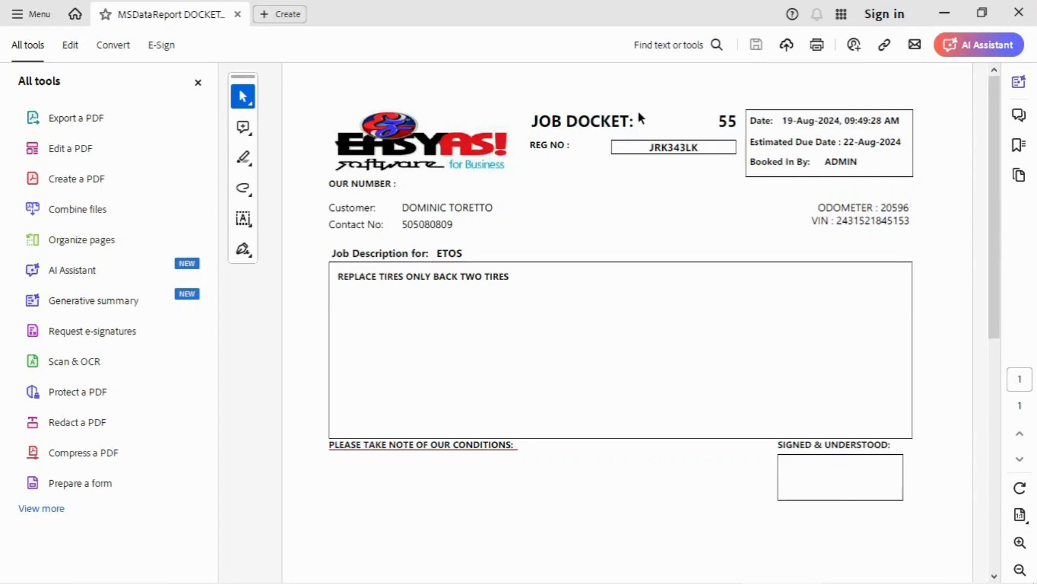
{"action": "scroll", "coordinate": [688, 232], "scroll_direction": "down", "scroll_amount": 2}
{"action": "scroll", "coordinate": [686, 232], "scroll_direction": "up", "scroll_amount": 2}
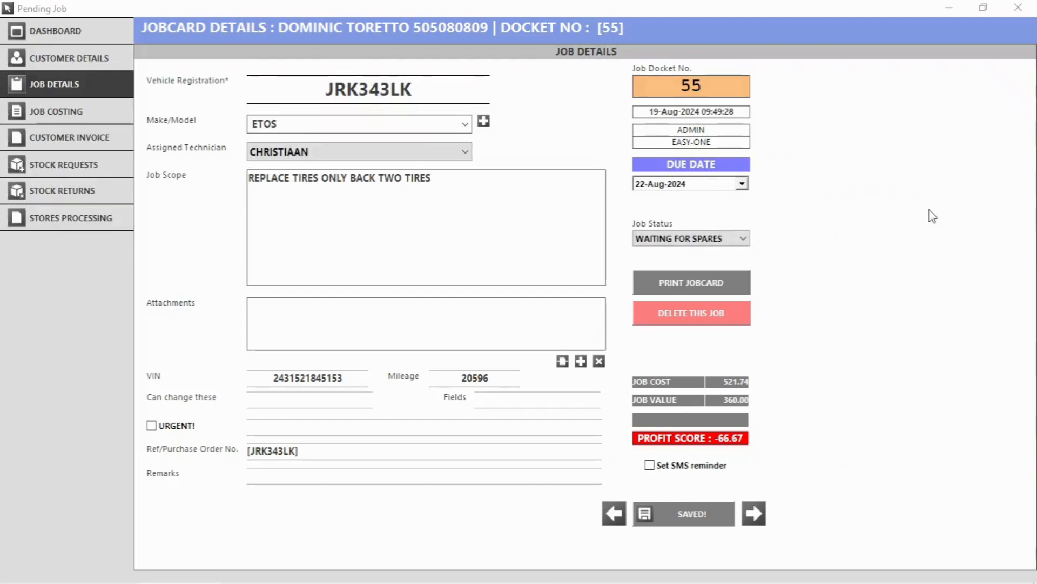
Print a workshop copy of the jobcard, review the PDF, then close Acrobat.
{"action": "left_click", "coordinate": [719, 281]}
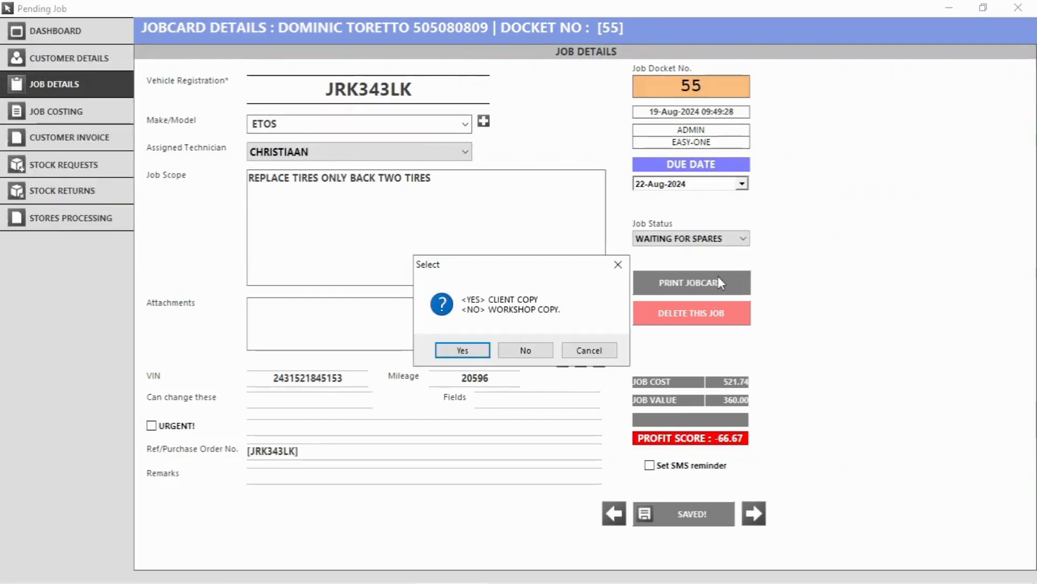
{"action": "left_click", "coordinate": [516, 349]}
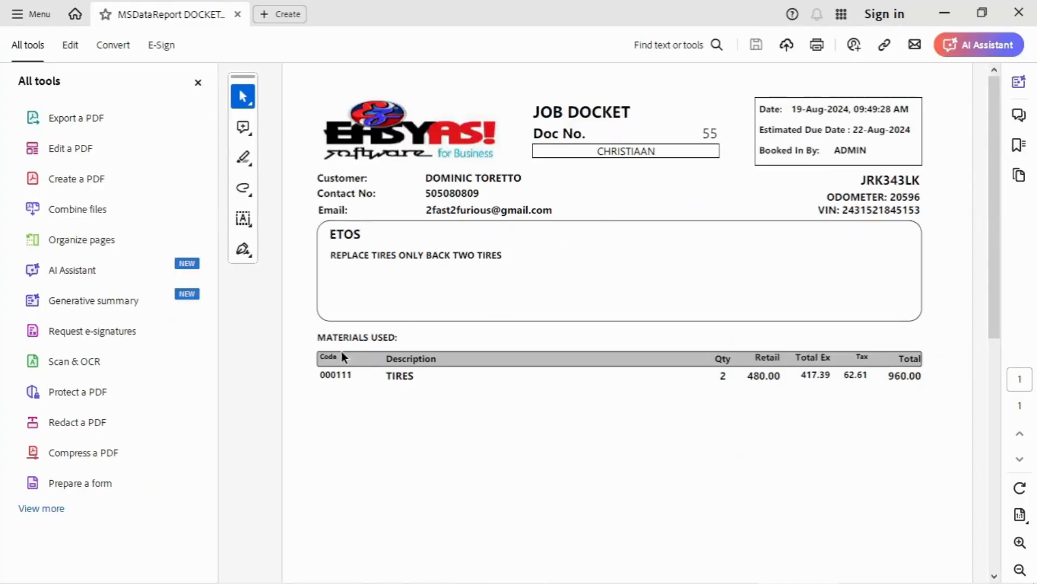
{"action": "scroll", "coordinate": [303, 380], "scroll_direction": "down", "scroll_amount": 2}
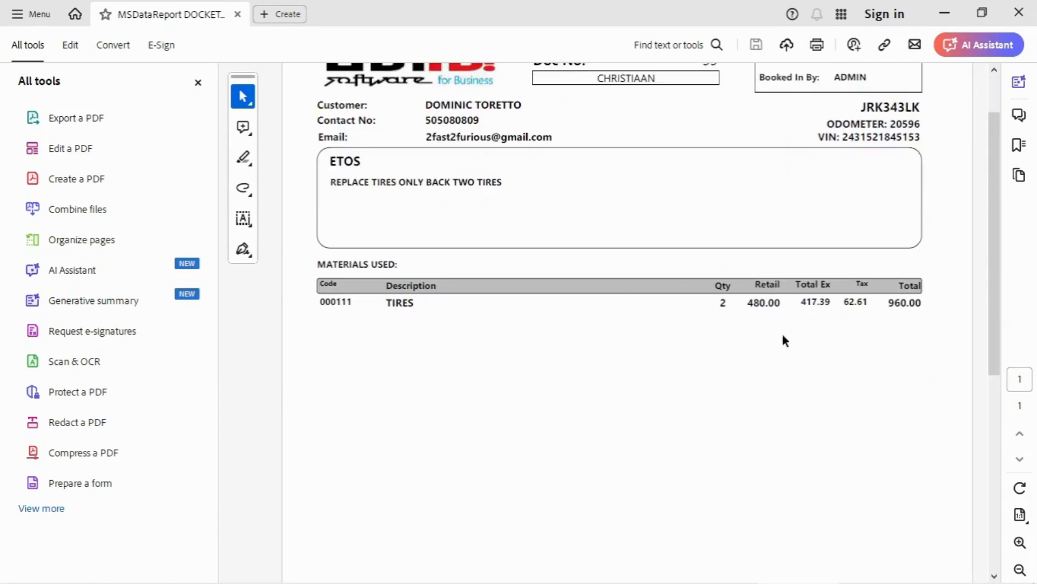
{"action": "scroll", "coordinate": [663, 371], "scroll_direction": "down", "scroll_amount": 5}
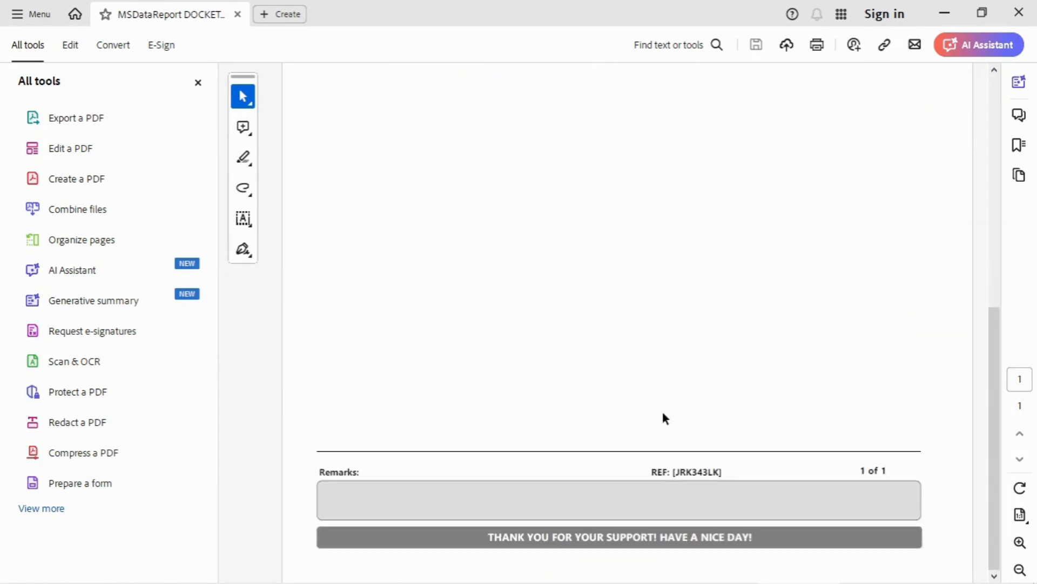
{"action": "left_click", "coordinate": [1030, 8]}
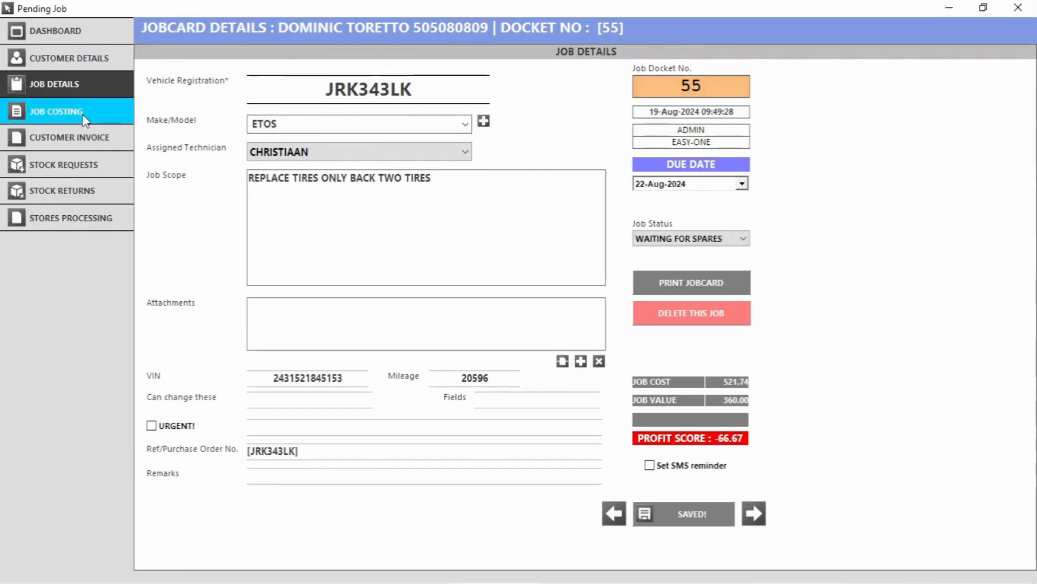
Pay docket 55's 360.00 balance in cash and complete the sale.
{"action": "left_click", "coordinate": [72, 144]}
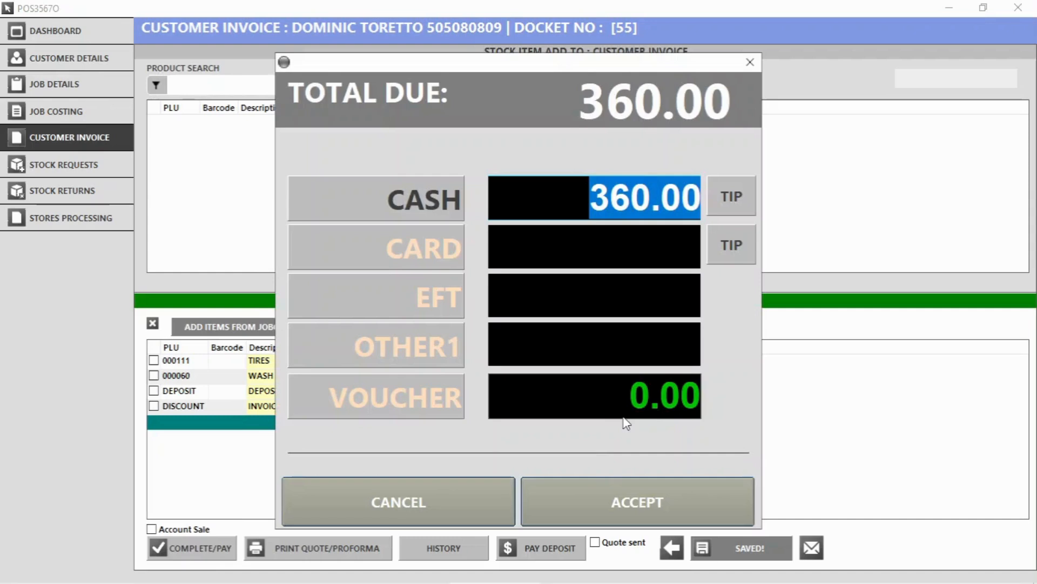
{"action": "left_click", "coordinate": [638, 502]}
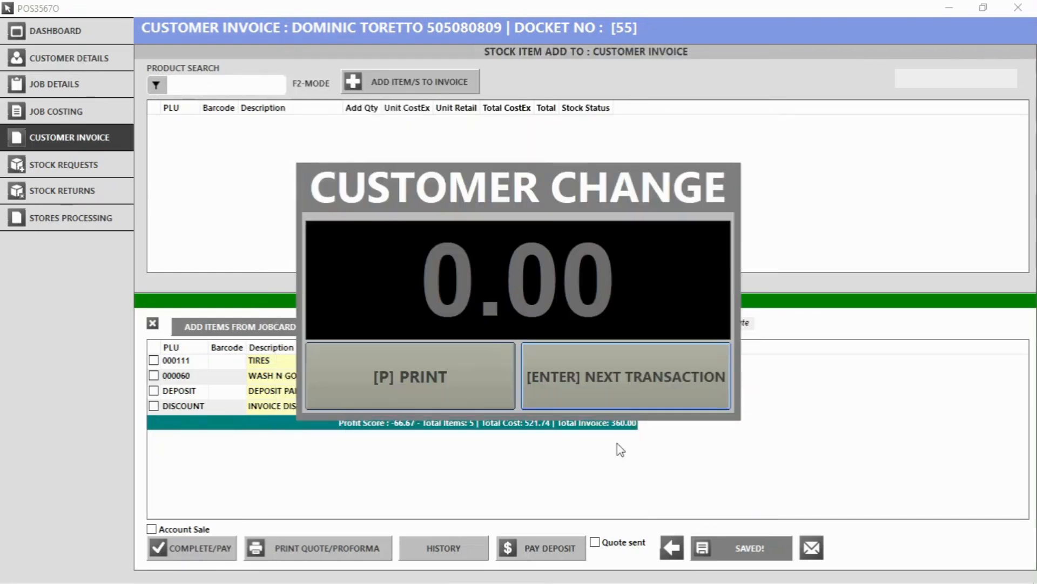
{"action": "left_click", "coordinate": [614, 380]}
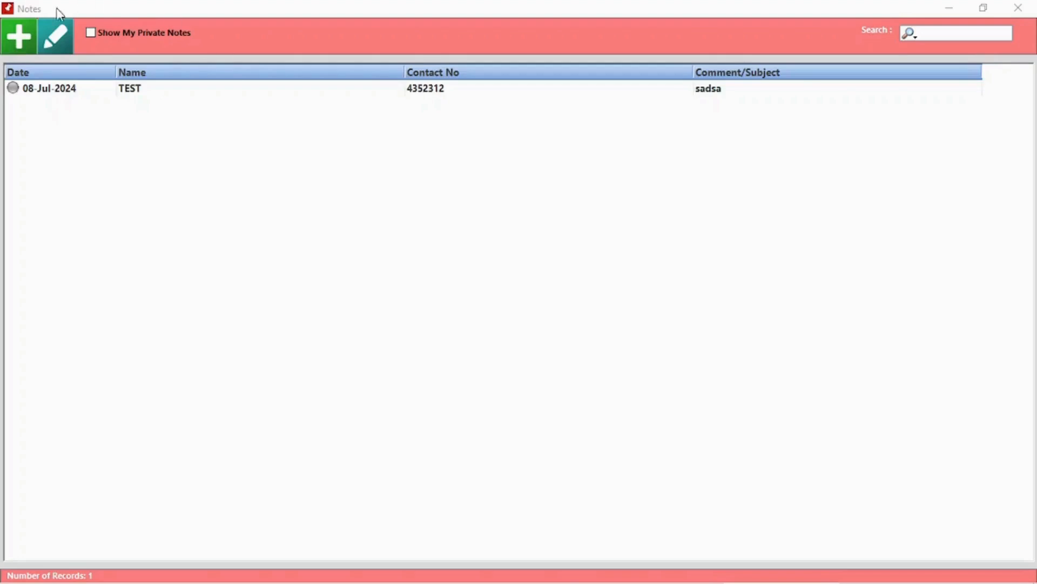
Start a new note for a client found via name search, with subject Meeting.
{"action": "left_click", "coordinate": [20, 37]}
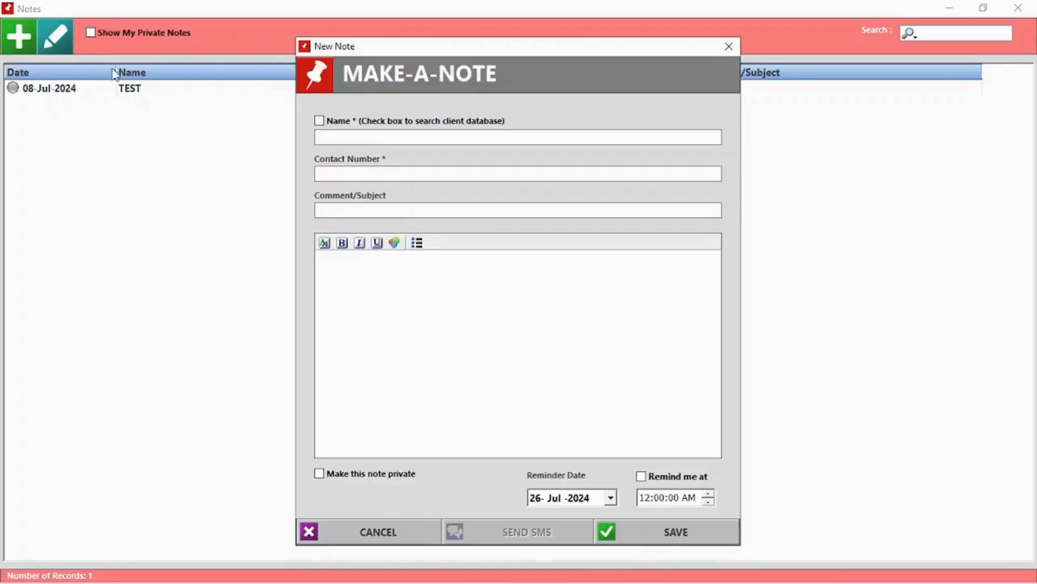
{"action": "left_click", "coordinate": [319, 120]}
{"action": "type", "text": "J"}
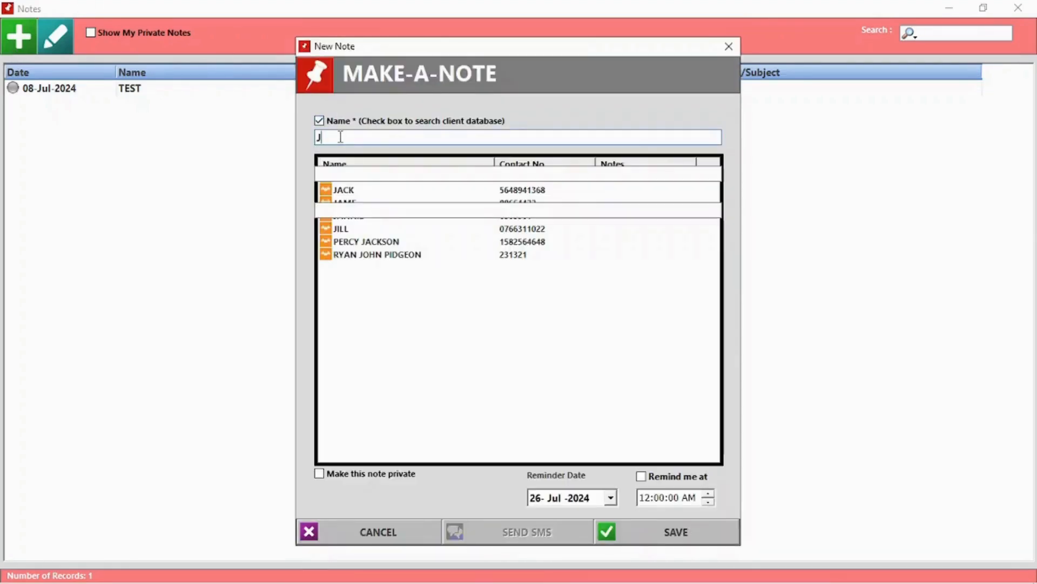
{"action": "left_click", "coordinate": [407, 189]}
{"action": "left_click", "coordinate": [414, 212]}
{"action": "type", "text": "Meeting"}
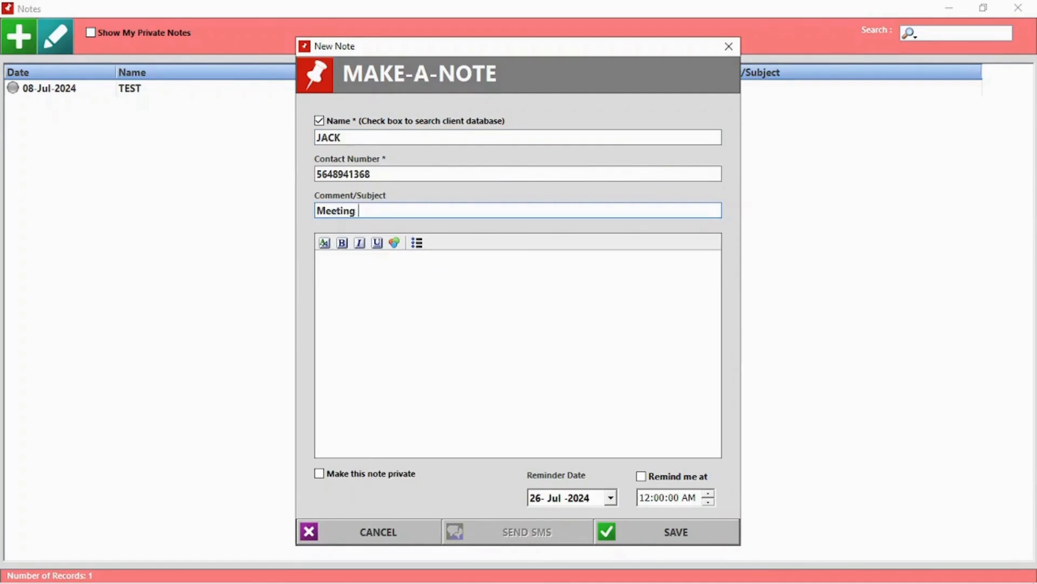
Write 'Discussing product xyz' as the body, set a reminder time, and save the note.
{"action": "left_click", "coordinate": [385, 285]}
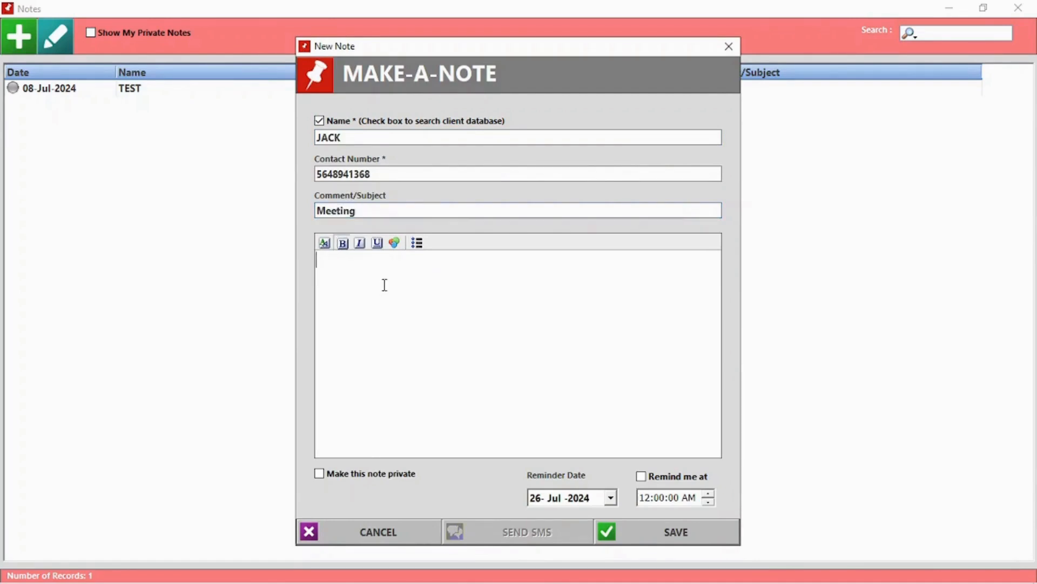
{"action": "type", "text": "Discussing pro"}
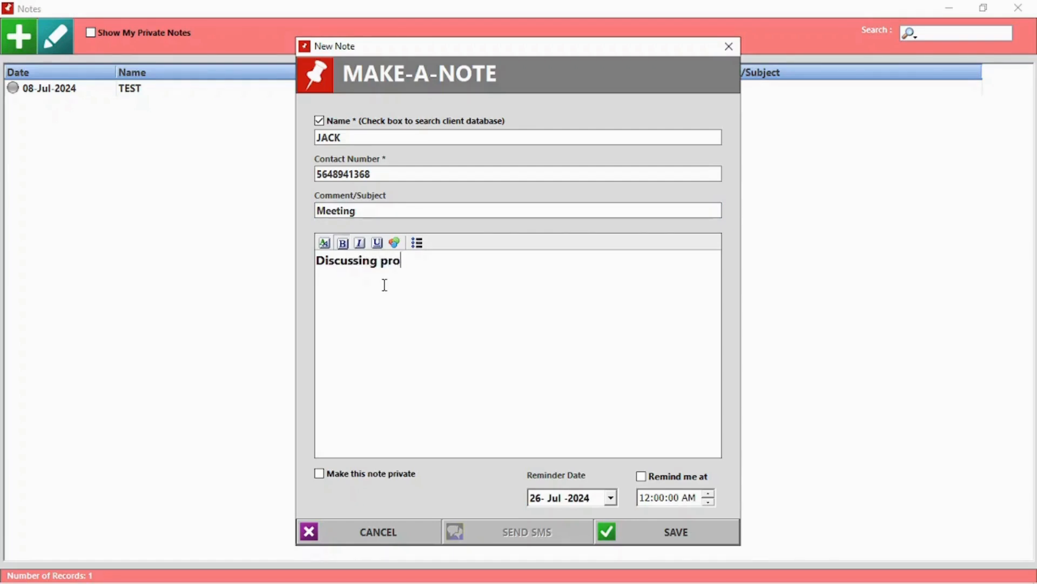
{"action": "type", "text": "duct xyz"}
{"action": "left_click", "coordinate": [641, 476]}
{"action": "left_click", "coordinate": [659, 497]}
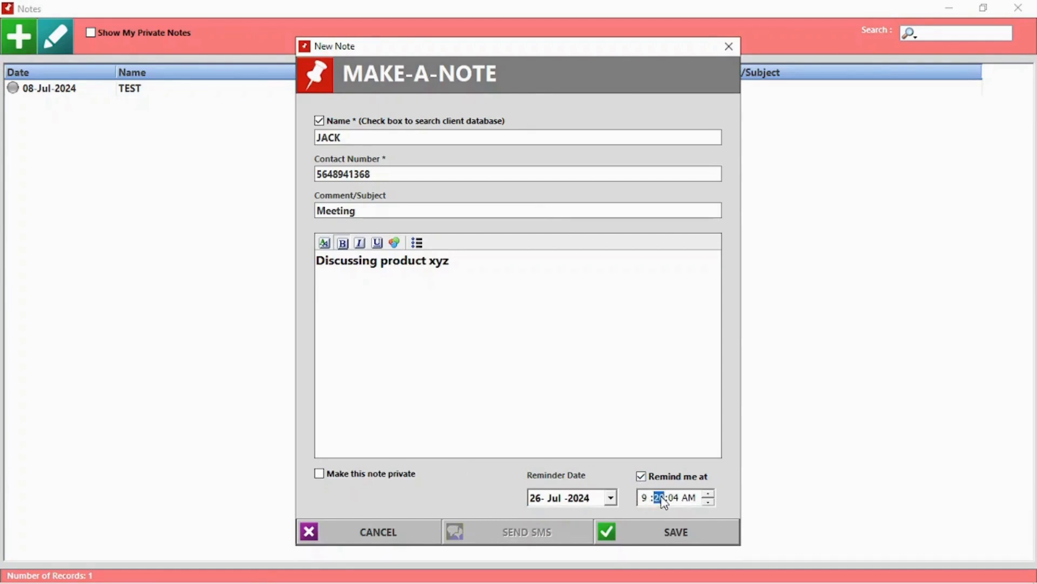
{"action": "left_click", "coordinate": [675, 535]}
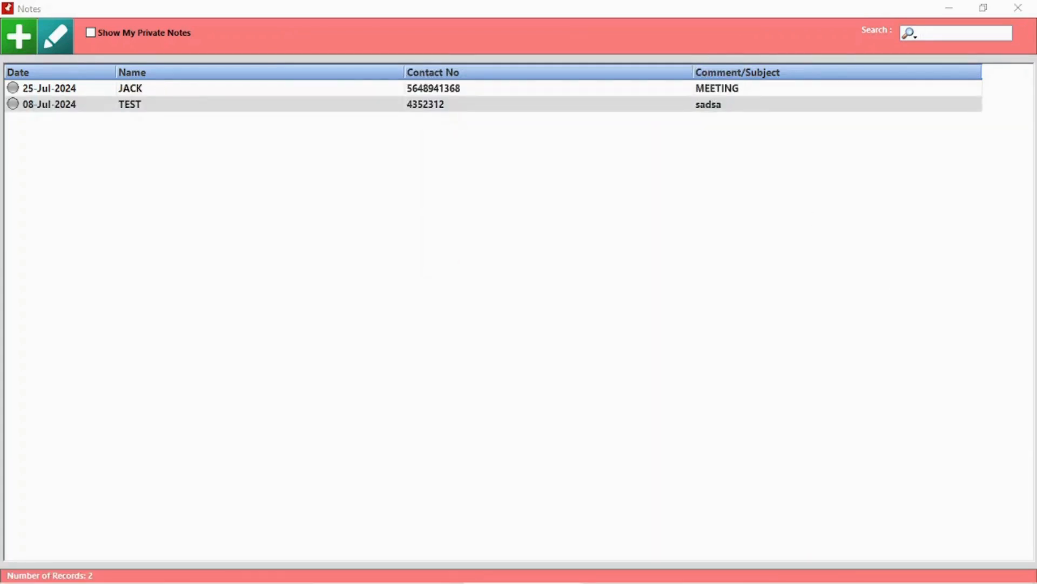
Mark the TEST note complete, change its subject to Meeting, and clear its body.
{"action": "double_click", "coordinate": [200, 105]}
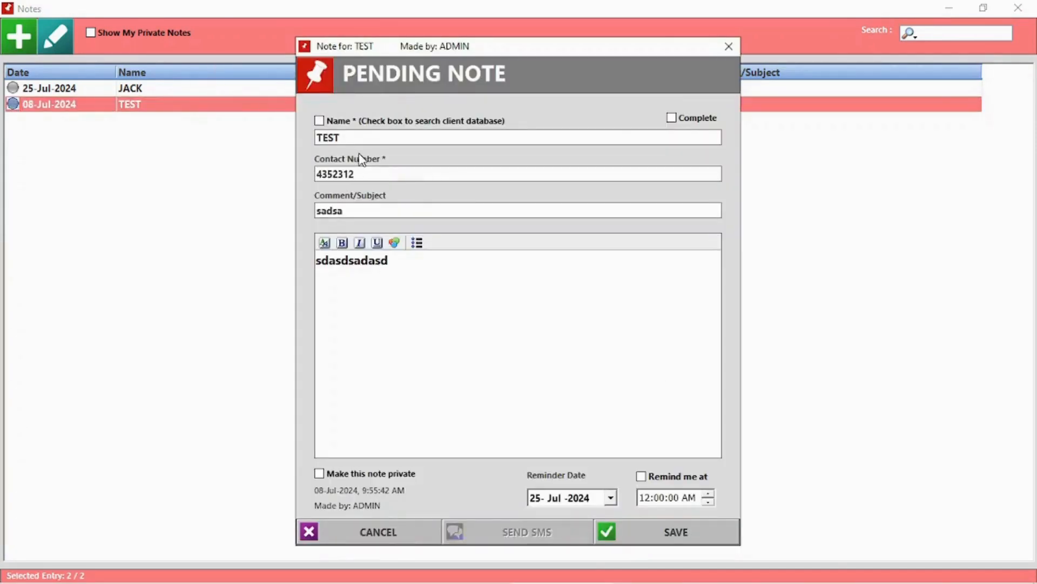
{"action": "left_click", "coordinate": [688, 118]}
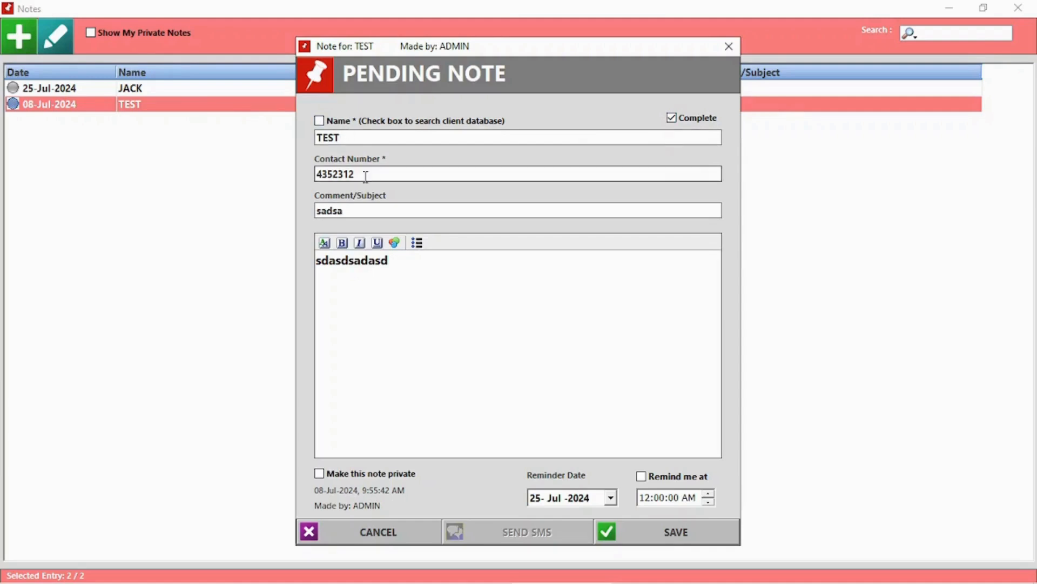
{"action": "left_click_drag", "start_coordinate": [361, 210], "coordinate": [309, 211]}
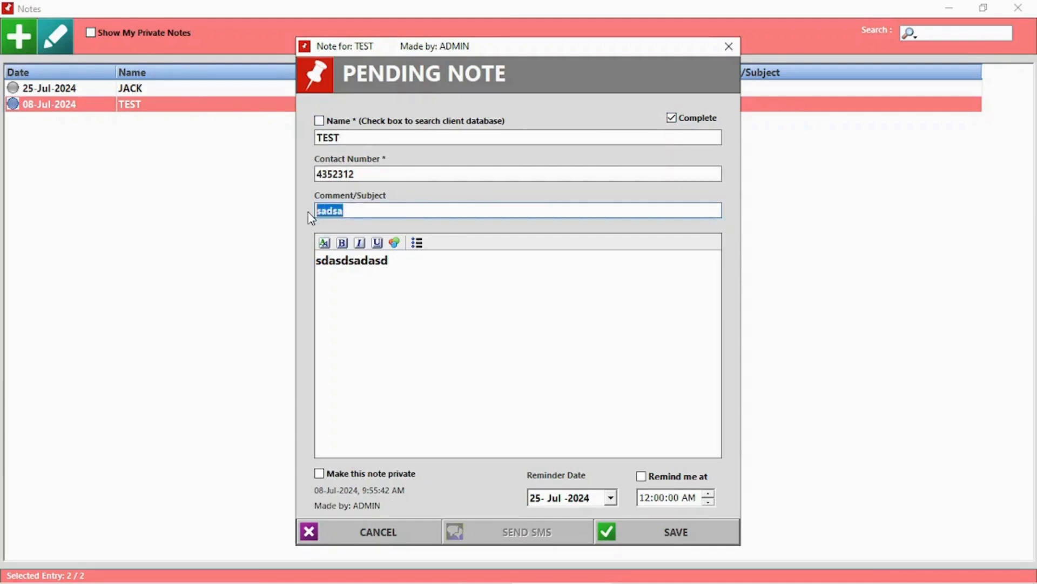
{"action": "type", "text": "N"}
{"action": "type", "text": "Meeting"}
{"action": "left_click_drag", "start_coordinate": [388, 261], "coordinate": [285, 287]}
{"action": "key", "text": "BackSpace"}
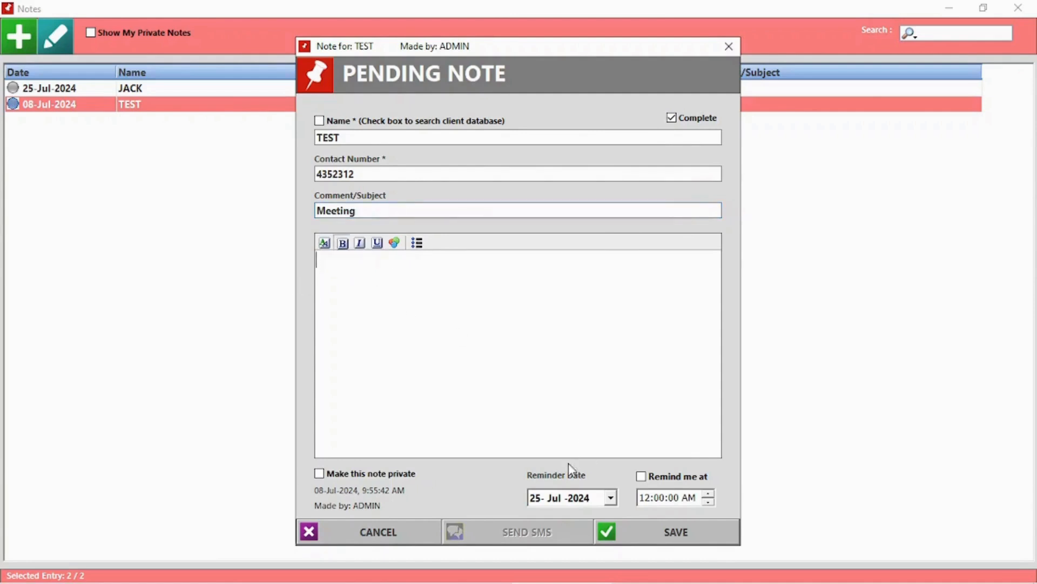
Make the note private with body '123', save and confirm completion, then close Notes.
{"action": "left_click", "coordinate": [388, 480]}
{"action": "left_click", "coordinate": [687, 534]}
{"action": "left_click", "coordinate": [534, 344]}
{"action": "type", "text": "123"}
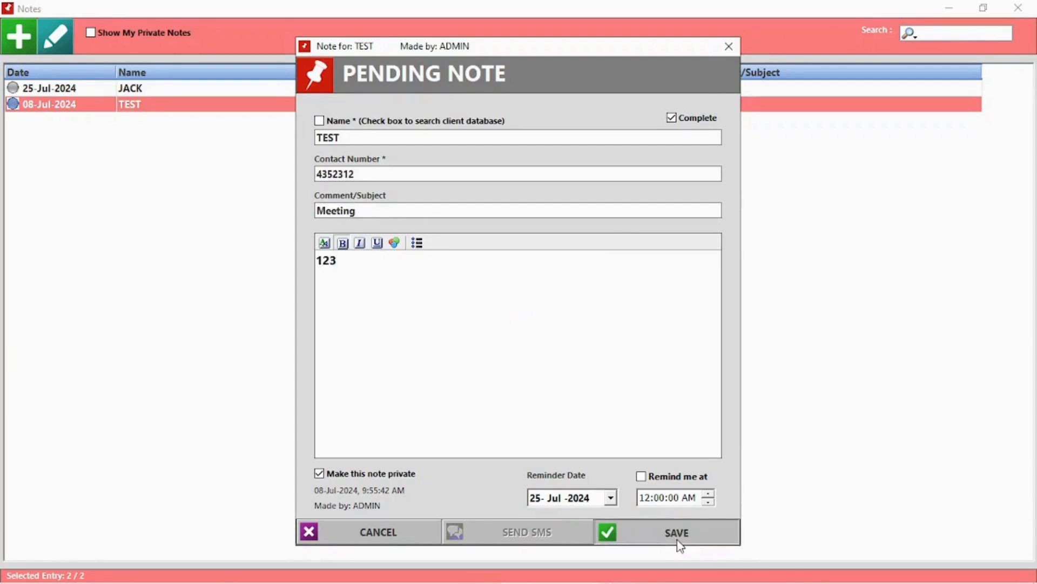
{"action": "left_click", "coordinate": [676, 531]}
{"action": "left_click", "coordinate": [510, 351]}
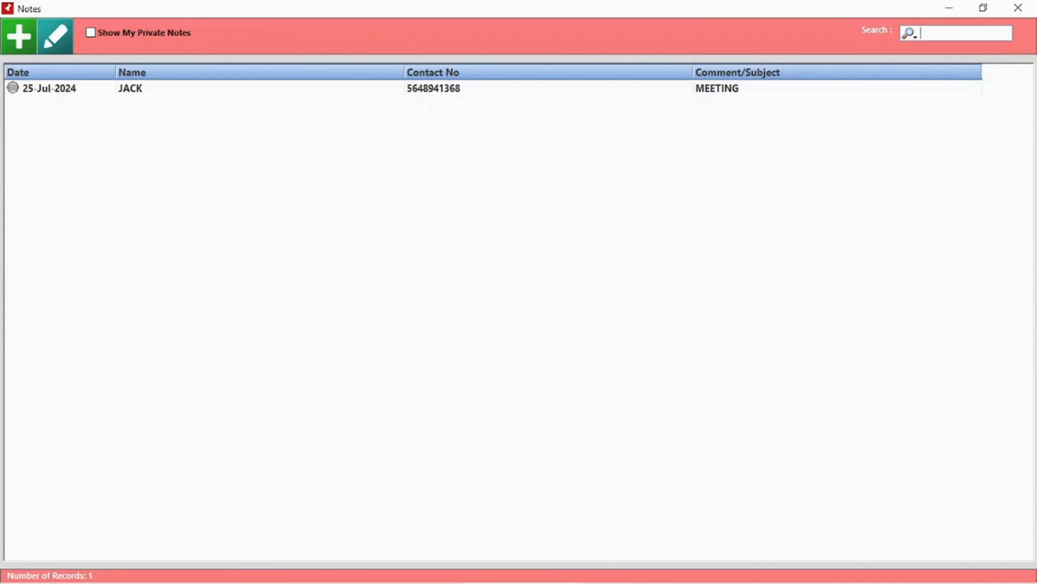
{"action": "key", "text": "Escape"}
Start a new client, entering the client's name, contact number, VAT number, ID number and province.
{"action": "left_click", "coordinate": [21, 34]}
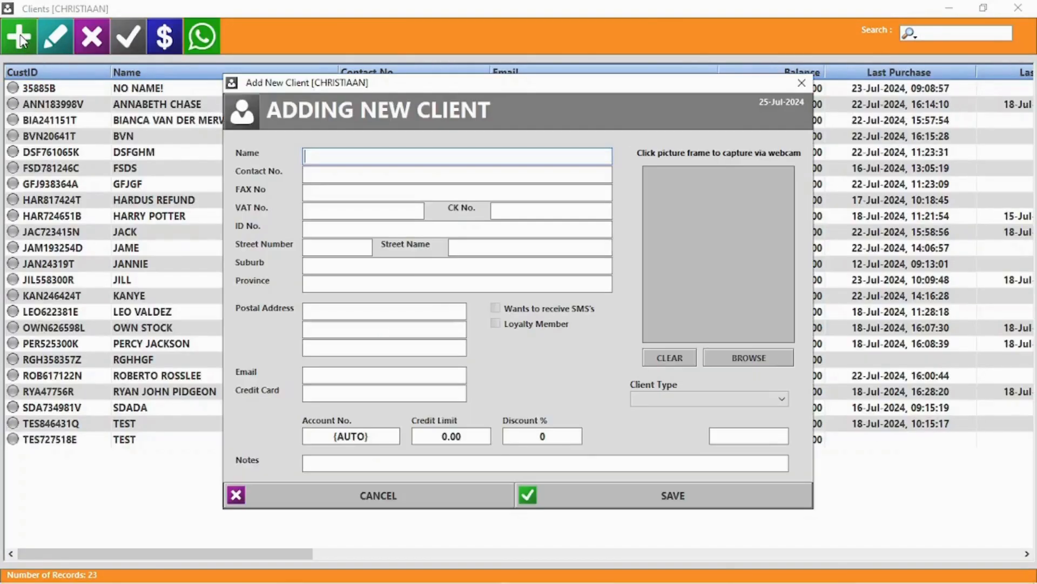
{"action": "type", "text": "Jack sparrow"}
{"action": "key", "text": "Tab"}
{"action": "key", "text": "Tab"}
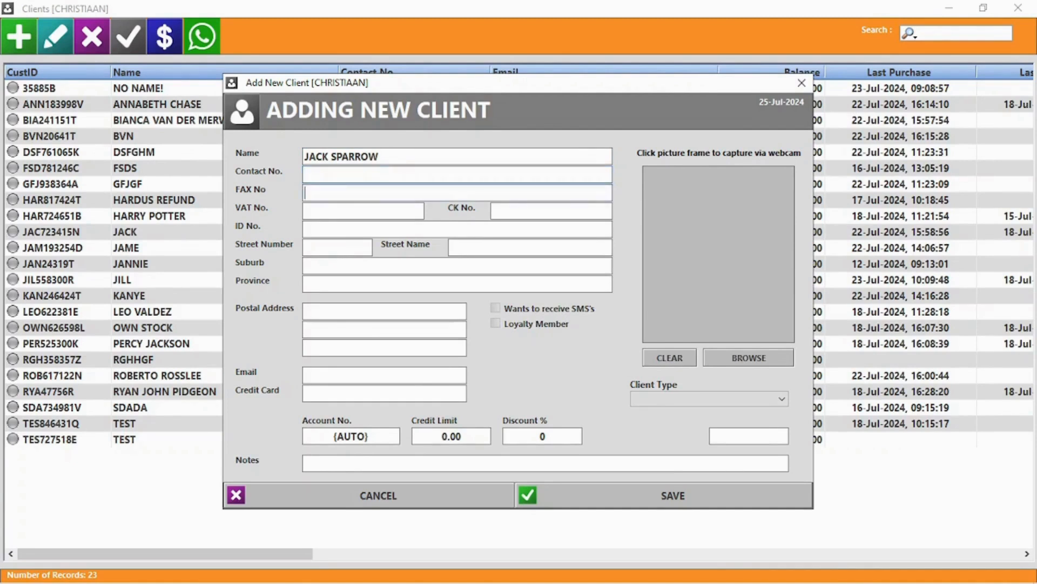
{"action": "left_click", "coordinate": [360, 175]}
{"action": "type", "text": "55"}
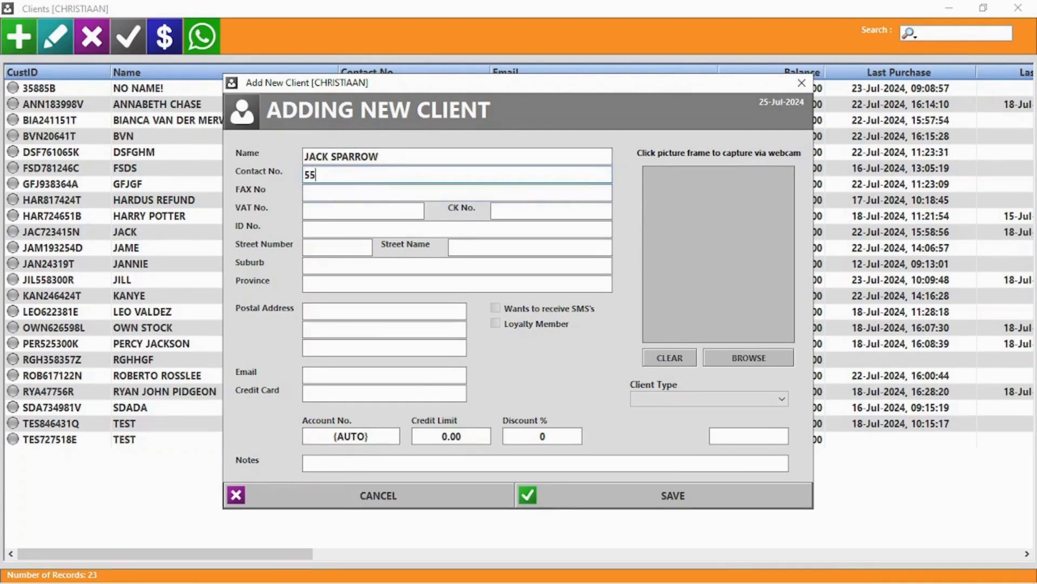
{"action": "type", "text": "56254515"}
{"action": "left_click", "coordinate": [349, 212]}
{"action": "type", "text": "5845481"}
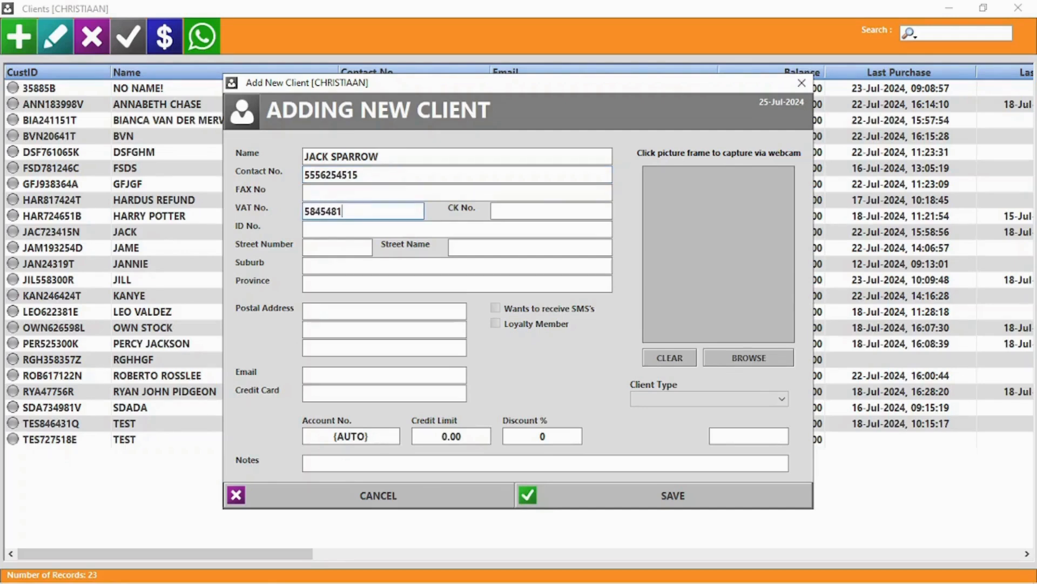
{"action": "left_click", "coordinate": [349, 229]}
{"action": "type", "text": "555"}
{"action": "left_click", "coordinate": [337, 282]}
{"action": "type", "text": "Bla"}
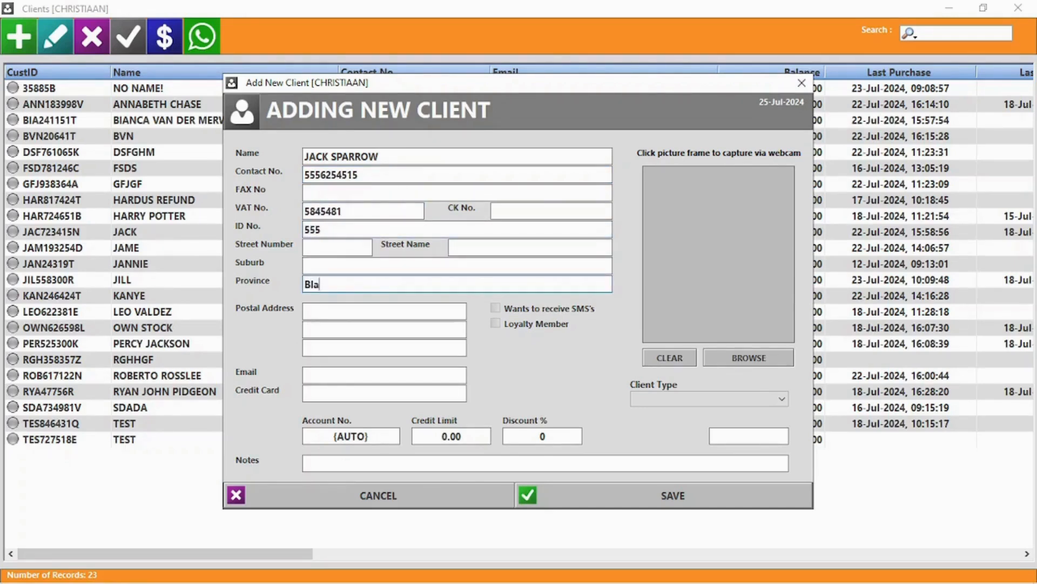
{"action": "type", "text": "ck Pearl"}
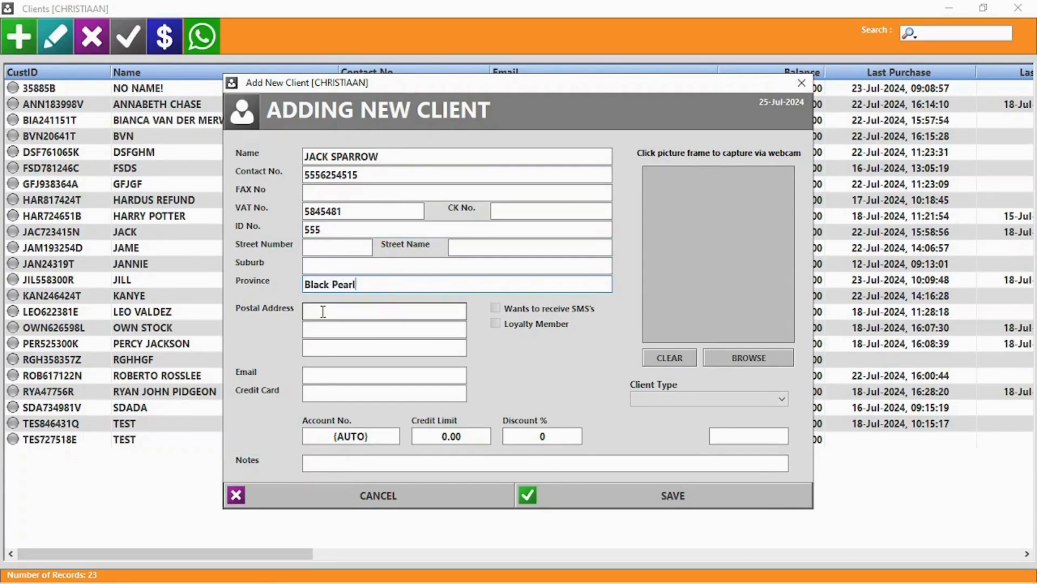
Make the client a loyalty member with e-mail, credit limit 10000 and 5% discount.
{"action": "left_click", "coordinate": [534, 325]}
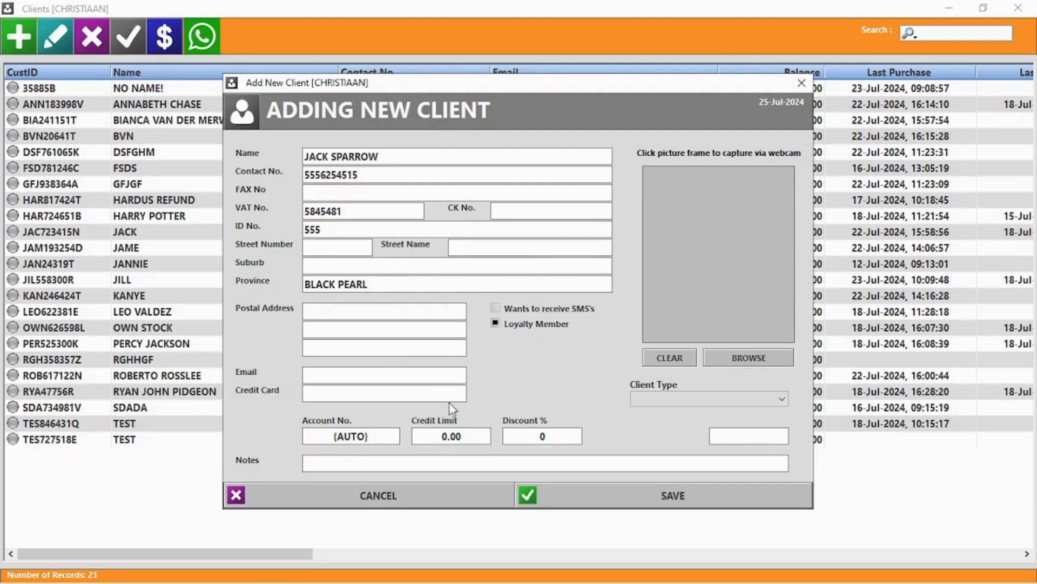
{"action": "left_click", "coordinate": [330, 375]}
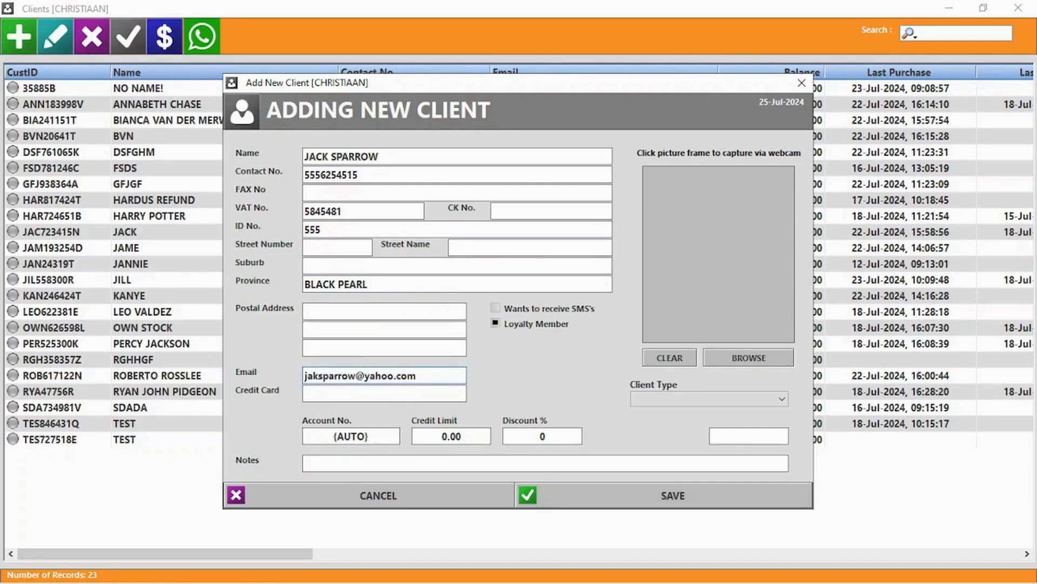
{"action": "double_click", "coordinate": [449, 438]}
{"action": "type", "text": "10000"}
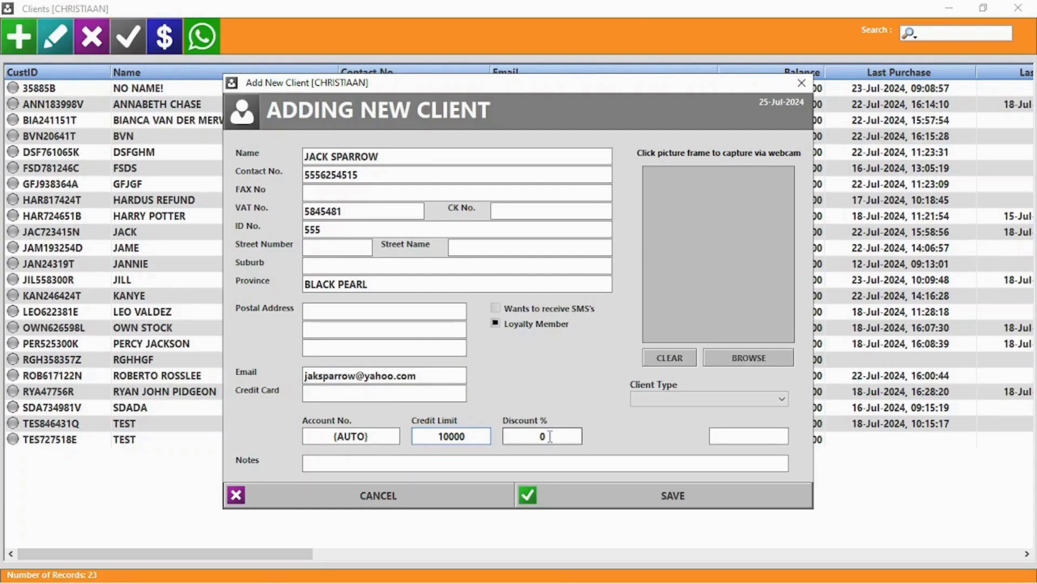
{"action": "double_click", "coordinate": [549, 437]}
{"action": "type", "text": "5"}
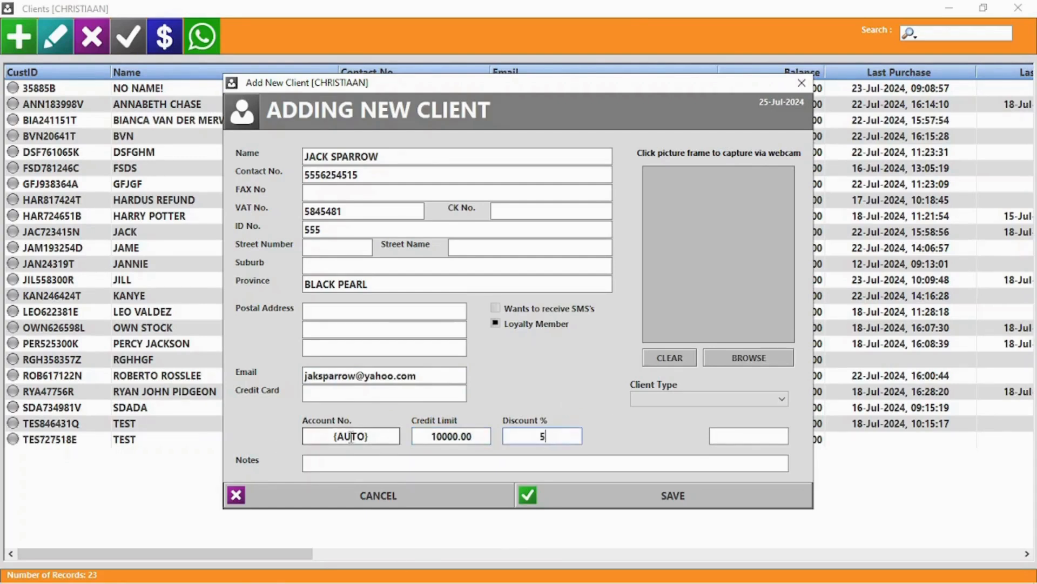
Attach a picture to the client and save the new client record.
{"action": "left_click", "coordinate": [697, 399]}
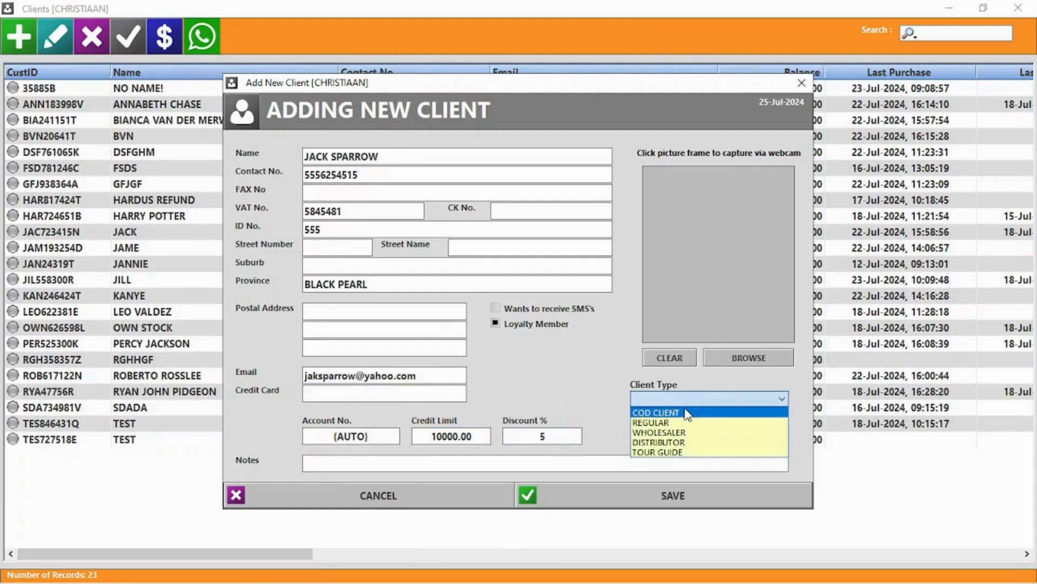
{"action": "left_click", "coordinate": [592, 367]}
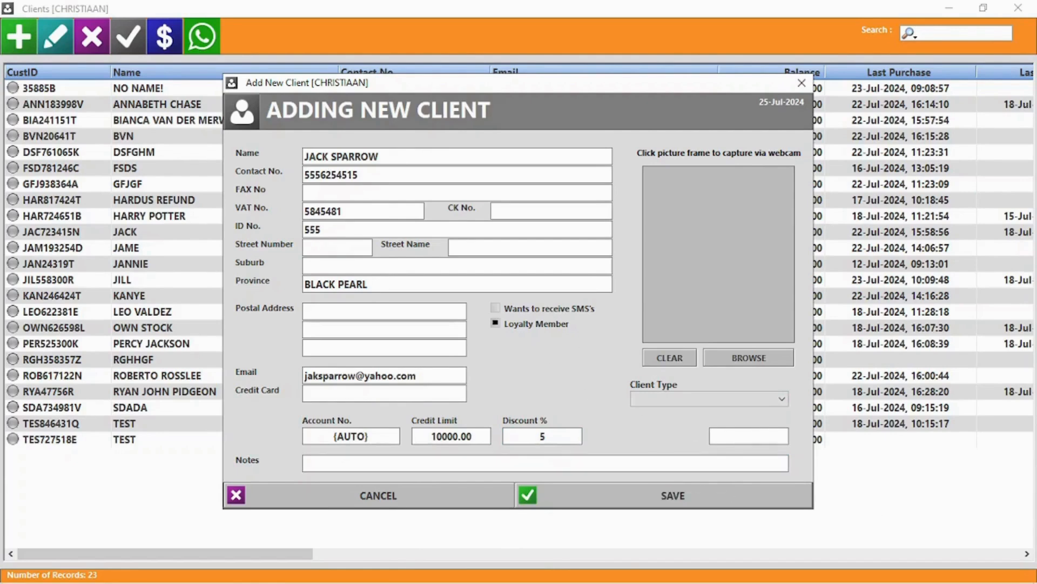
{"action": "left_click", "coordinate": [778, 357]}
{"action": "left_click", "coordinate": [711, 271]}
{"action": "left_click", "coordinate": [930, 493]}
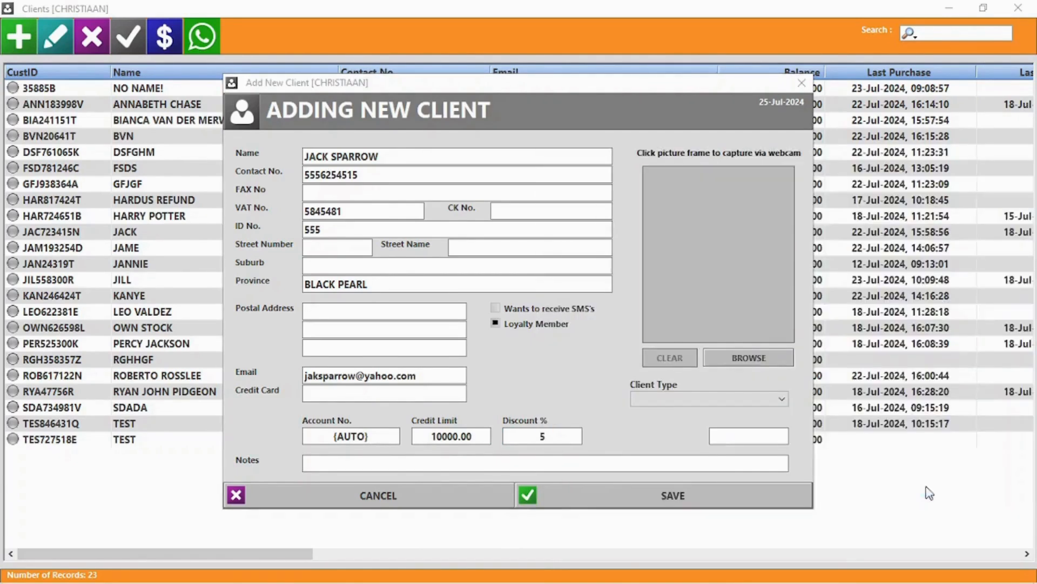
{"action": "left_click", "coordinate": [670, 493]}
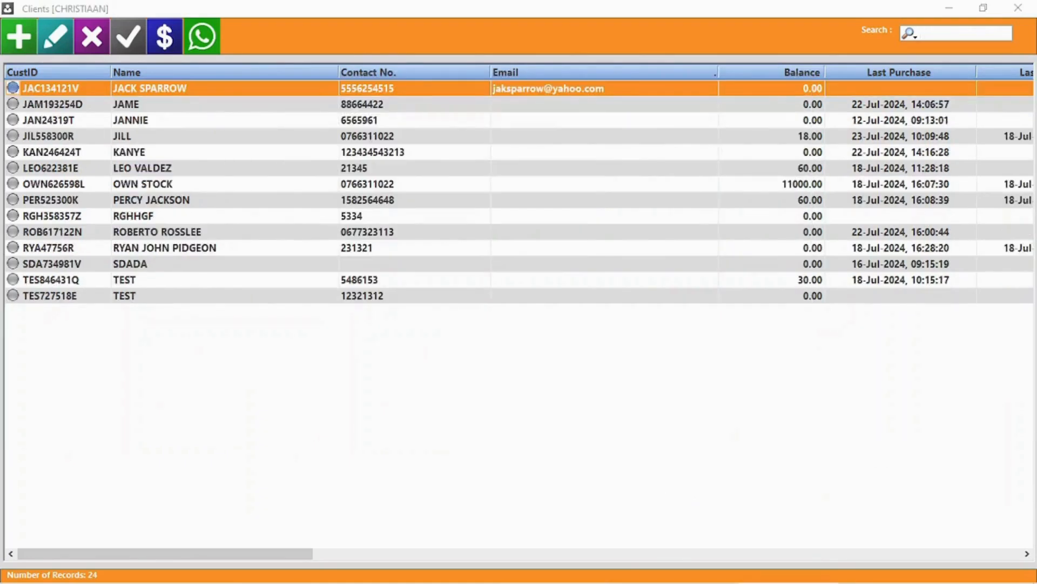
Prefix the new client's name with 'Captain', set company BLACKPEARL and credit limit 9000.
{"action": "double_click", "coordinate": [196, 90]}
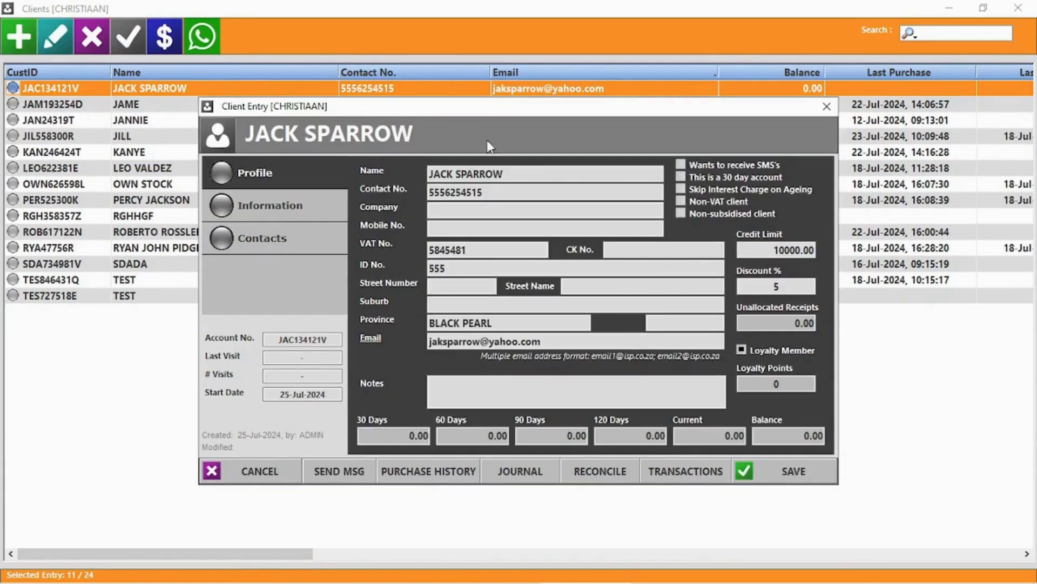
{"action": "triple_click", "coordinate": [485, 174]}
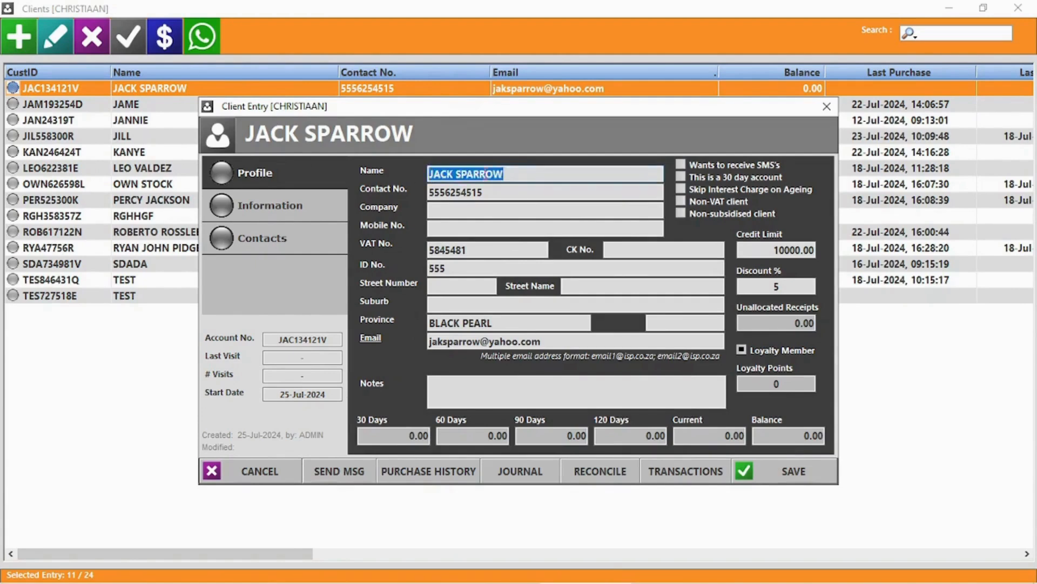
{"action": "key", "text": "Home"}
{"action": "type", "text": "Captain"}
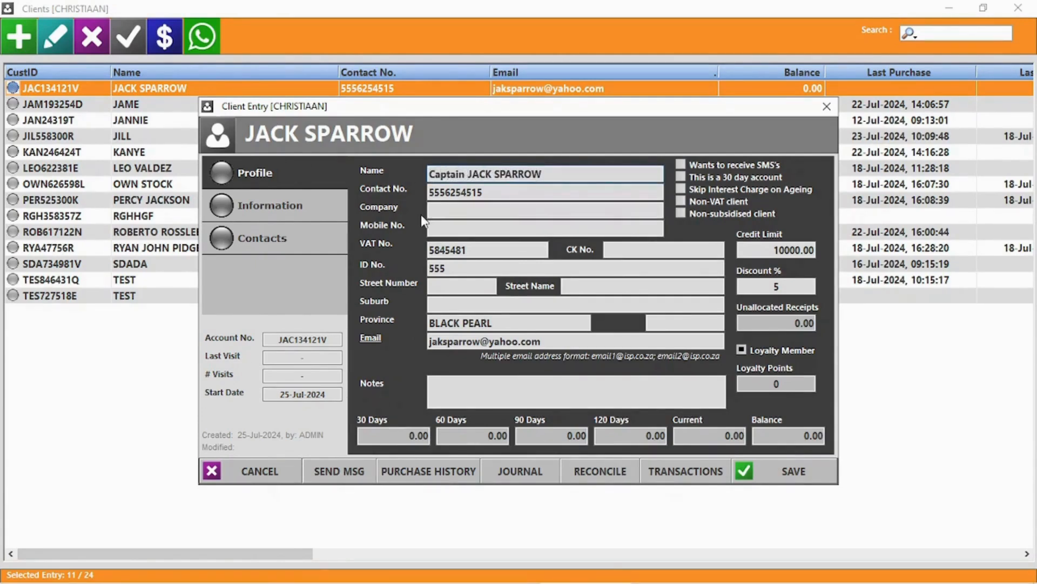
{"action": "left_click", "coordinate": [440, 210]}
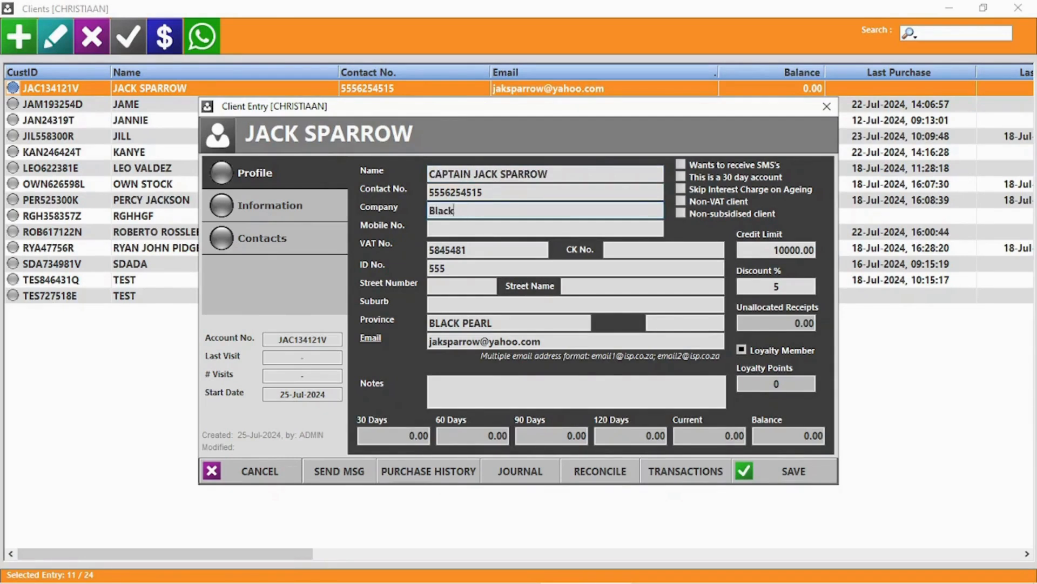
{"action": "left_click", "coordinate": [789, 249]}
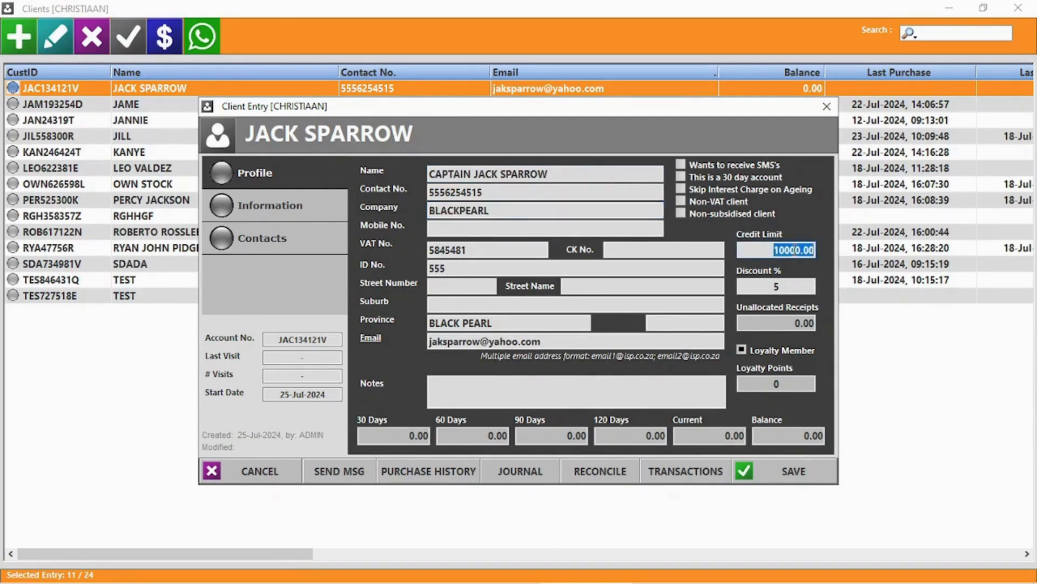
{"action": "type", "text": "9000"}
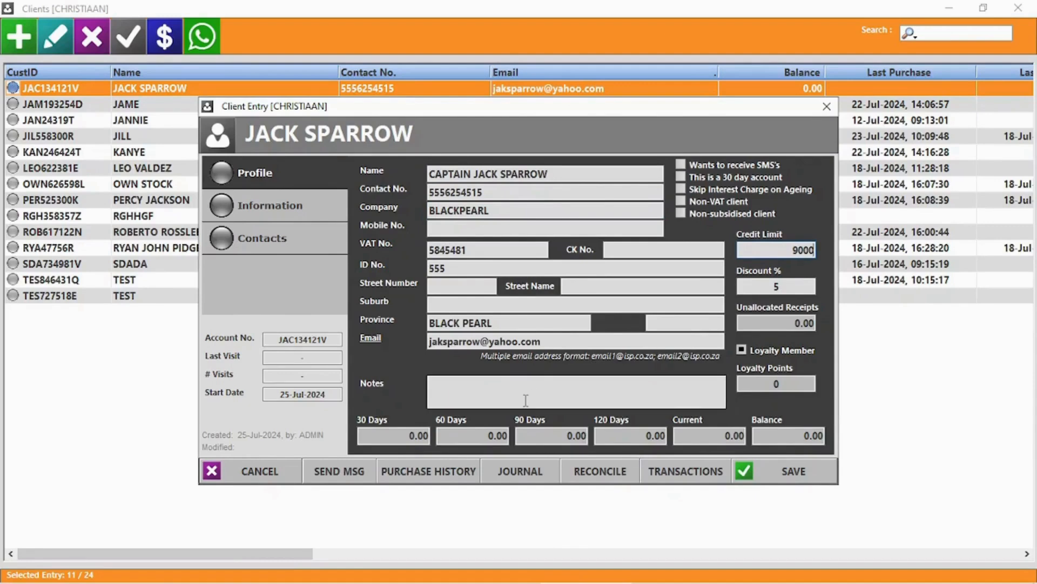
Review the client's Information and Contacts tabs, then start sending the client a message.
{"action": "left_click", "coordinate": [249, 211]}
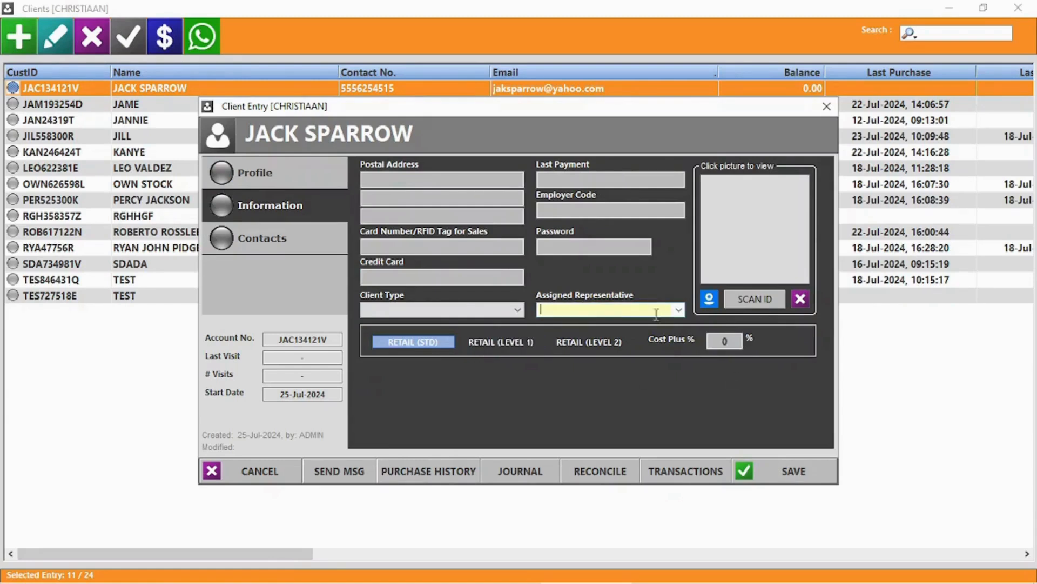
{"action": "left_click", "coordinate": [678, 310]}
{"action": "left_click", "coordinate": [680, 312]}
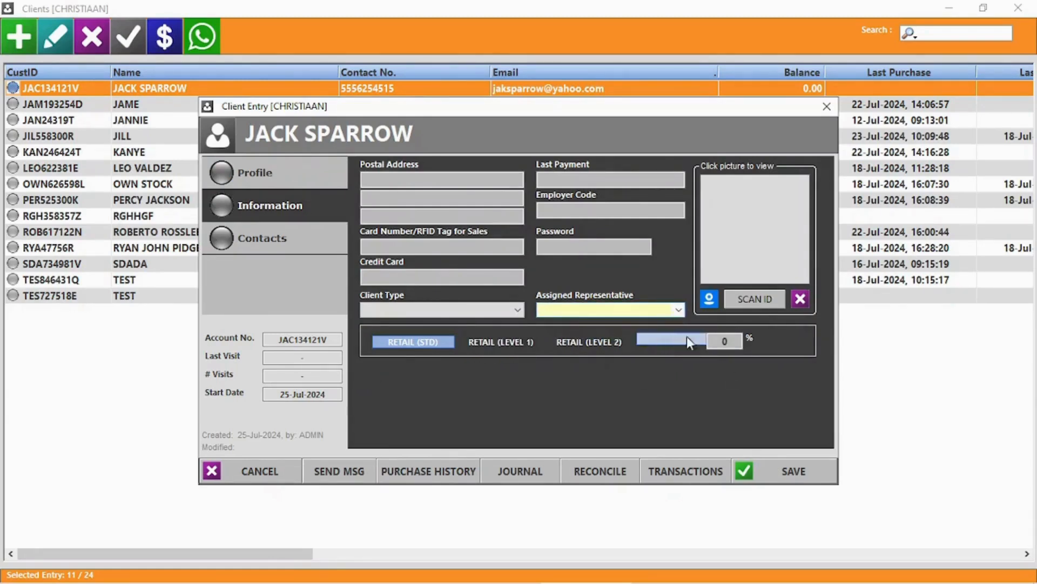
{"action": "left_click", "coordinate": [276, 237]}
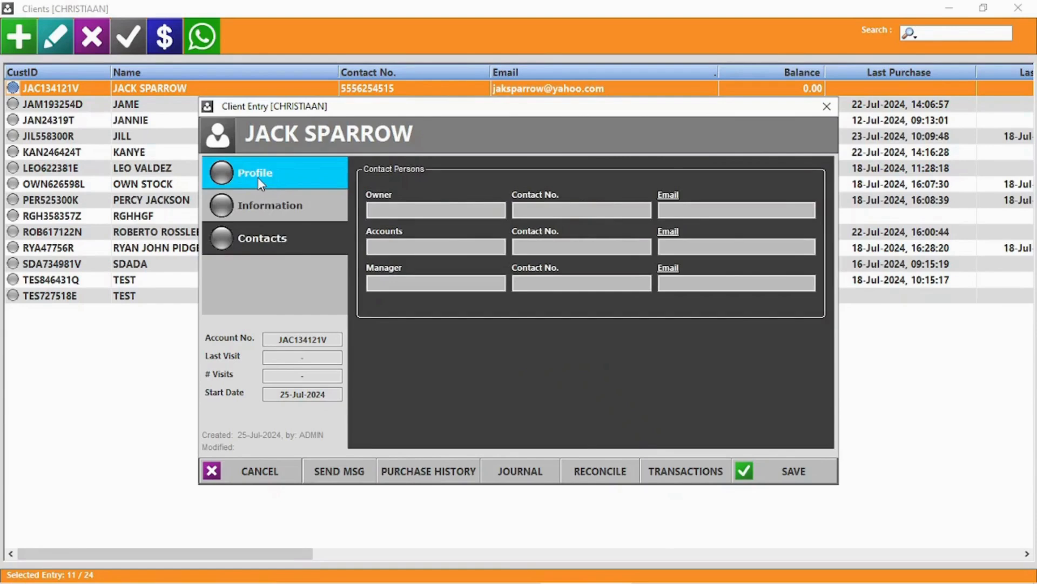
{"action": "left_click", "coordinate": [257, 178]}
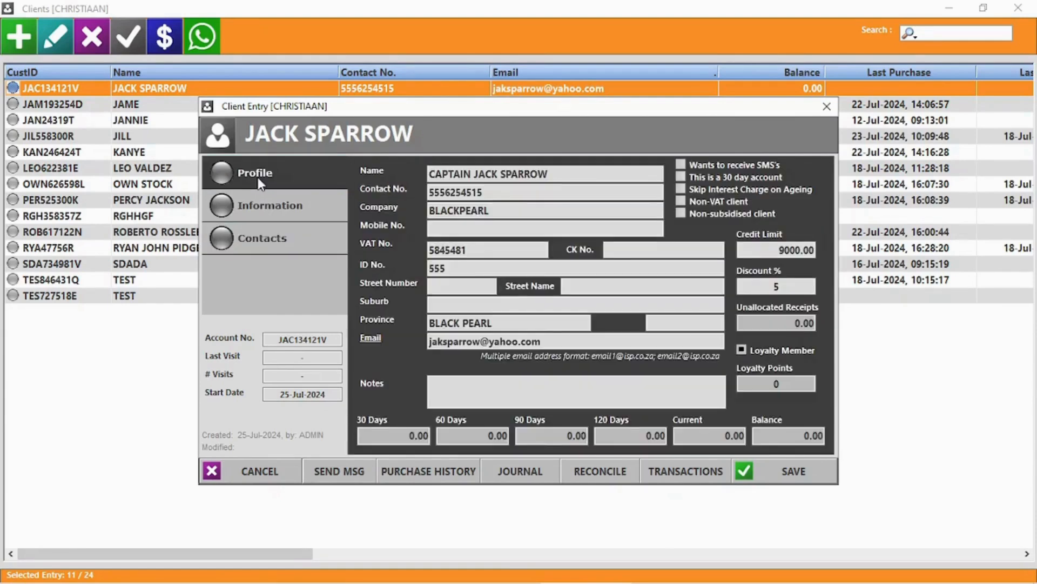
{"action": "left_click", "coordinate": [326, 470]}
Choose WhatsApp as the message channel, then close the WhatsApp Messenger window.
{"action": "left_click", "coordinate": [525, 349]}
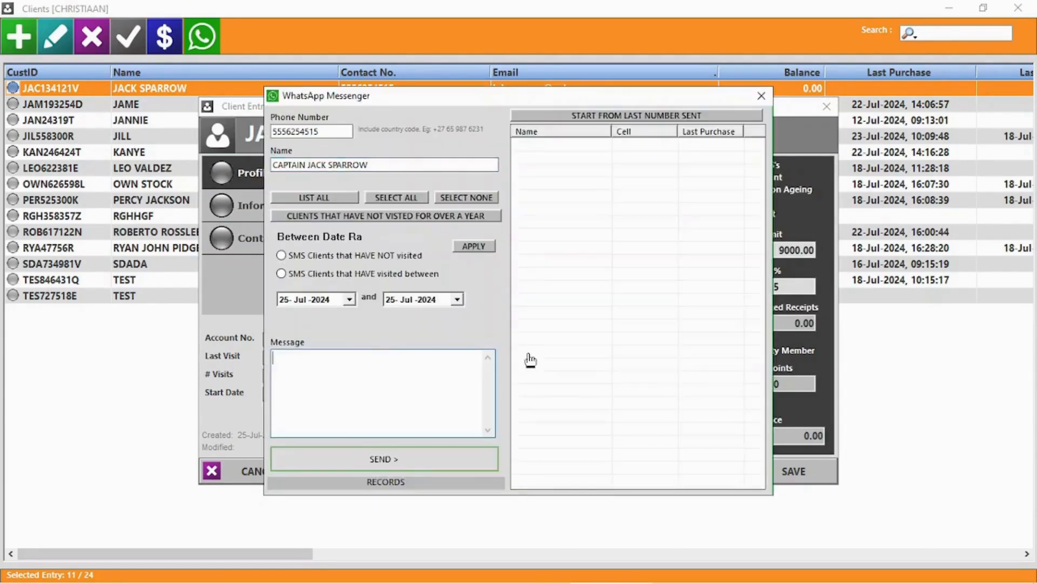
{"action": "left_click", "coordinate": [760, 97]}
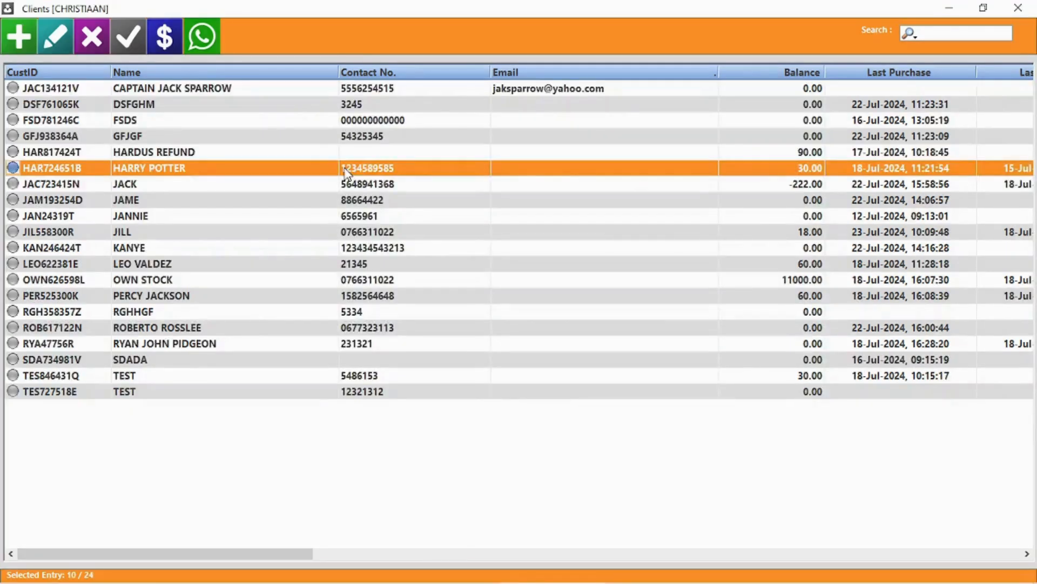
Open another client's record and review its purchase history.
{"action": "double_click", "coordinate": [346, 173]}
{"action": "left_click", "coordinate": [417, 467]}
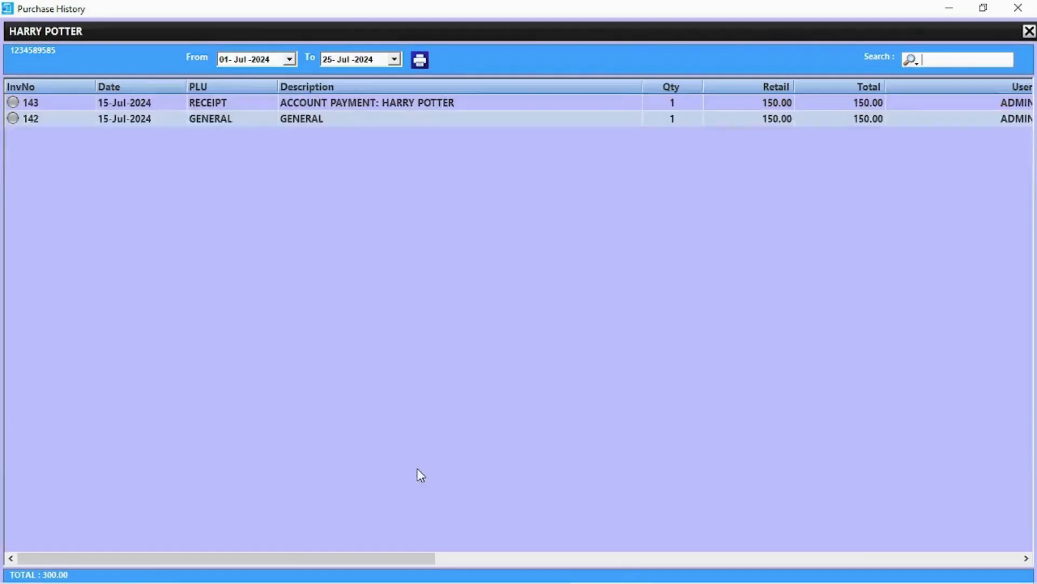
{"action": "left_click", "coordinate": [1018, 8]}
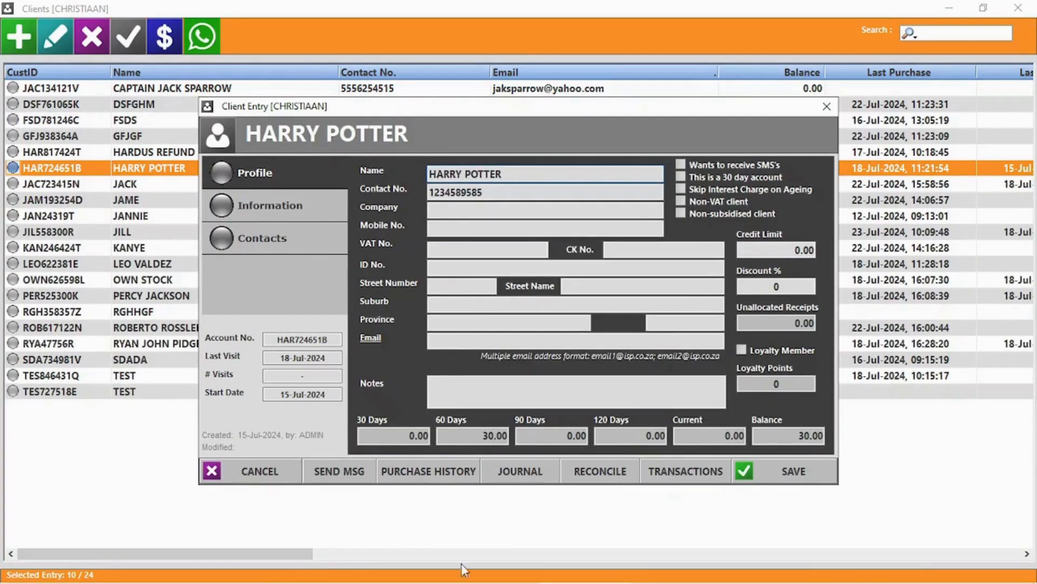
Prepare a PAYMENT journal on the client's account described as EFT PAYMENT for 500.00.
{"action": "left_click", "coordinate": [518, 471]}
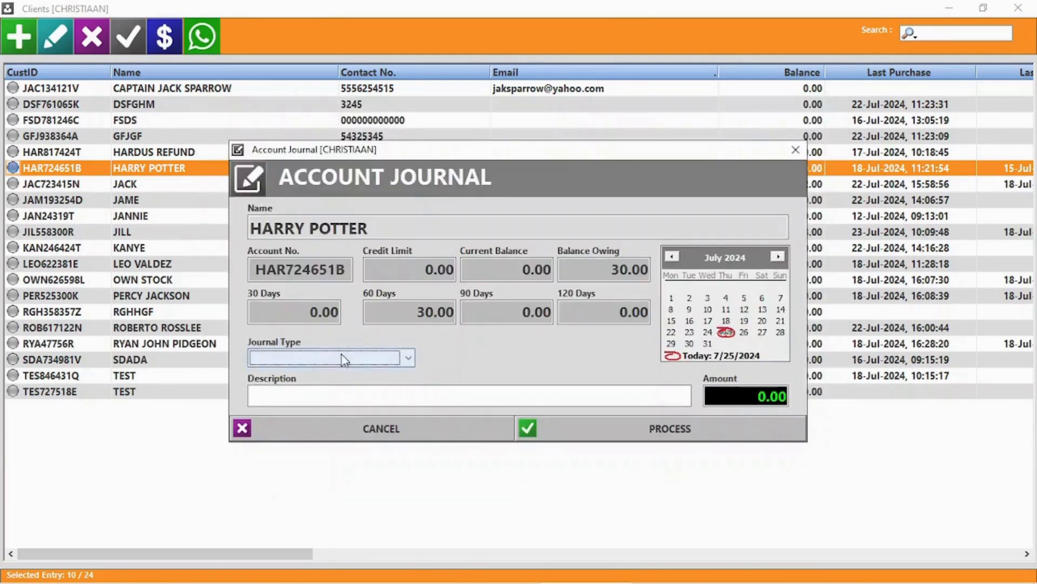
{"action": "left_click", "coordinate": [344, 359]}
{"action": "left_click", "coordinate": [286, 372]}
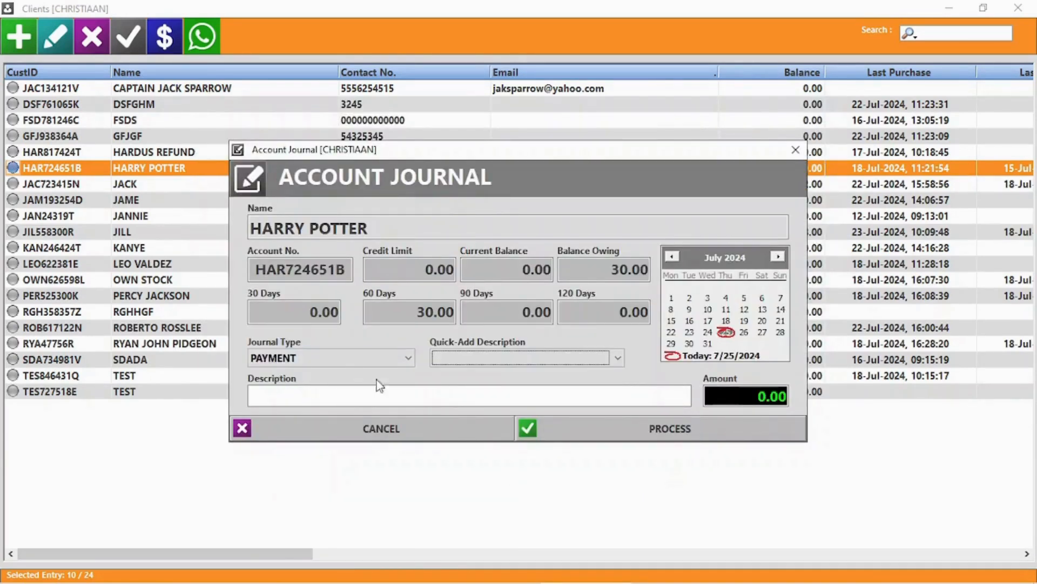
{"action": "left_click", "coordinate": [492, 359]}
{"action": "left_click", "coordinate": [475, 369]}
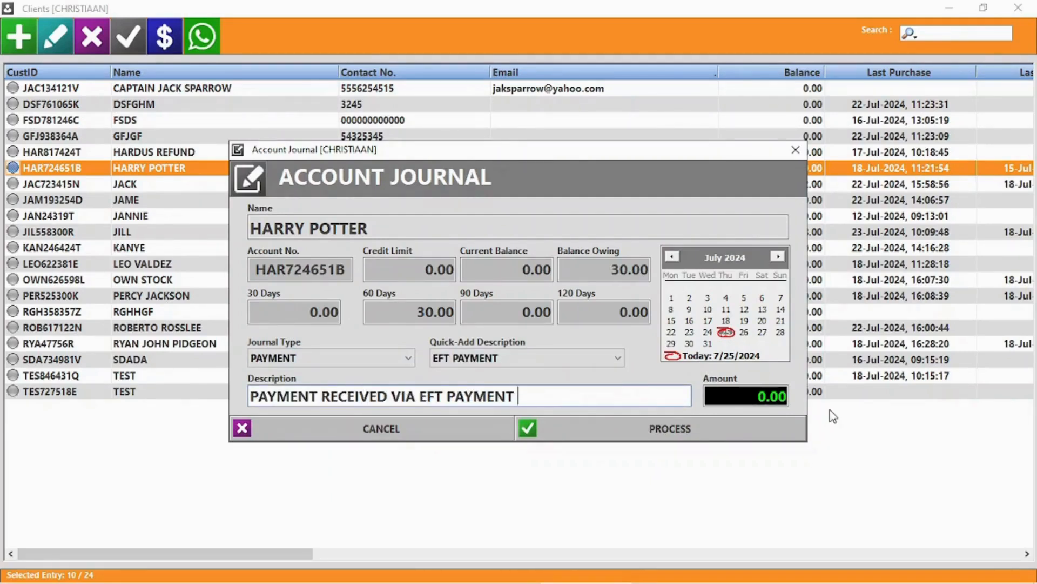
{"action": "left_click", "coordinate": [751, 399]}
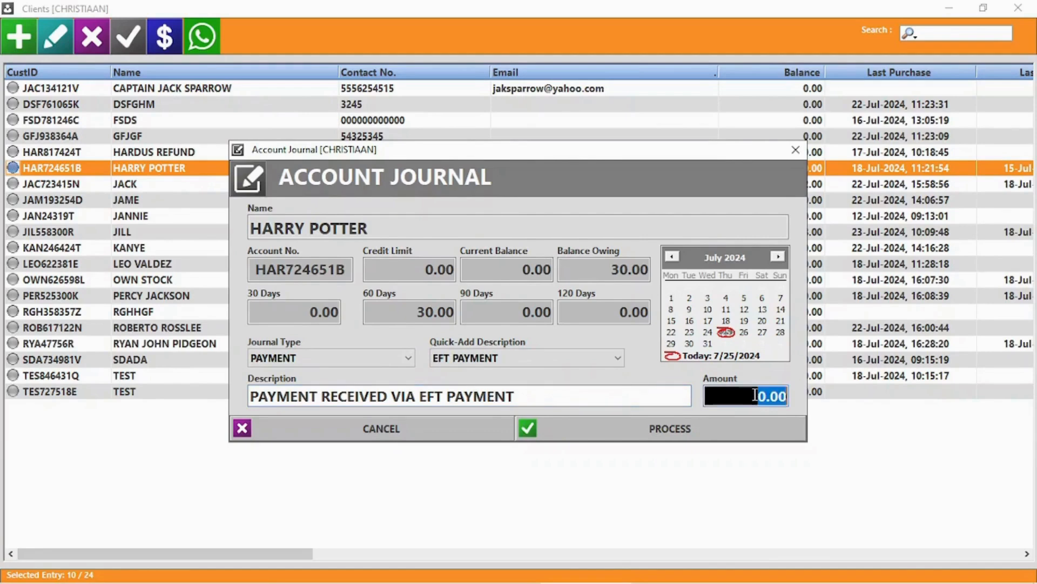
{"action": "type", "text": "50"}
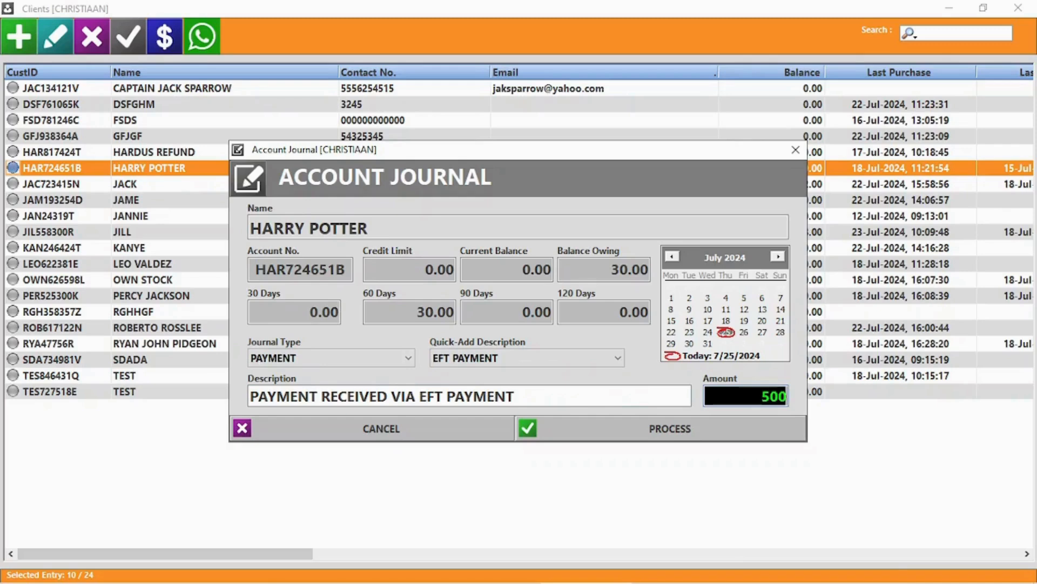
Process the 500.00 EFT payment, declining printing and reconciliation.
{"action": "left_click", "coordinate": [685, 428]}
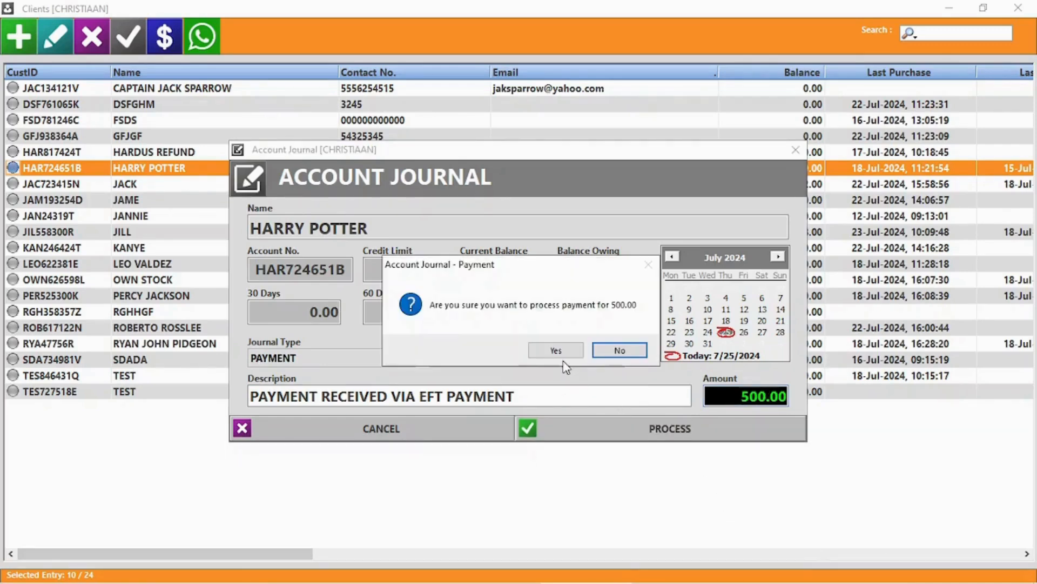
{"action": "left_click", "coordinate": [559, 351]}
{"action": "left_click", "coordinate": [561, 350]}
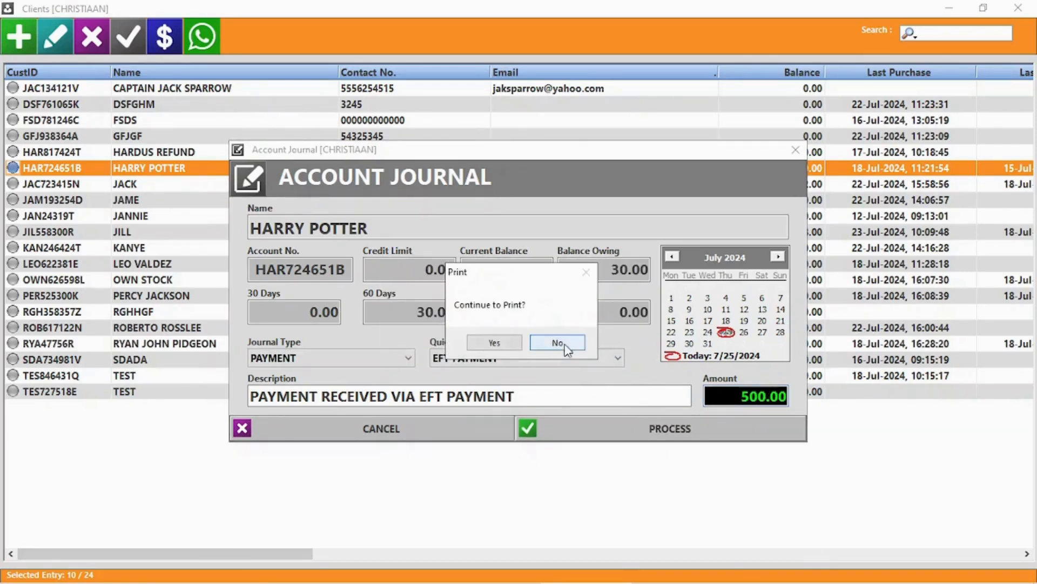
{"action": "left_click", "coordinate": [565, 345]}
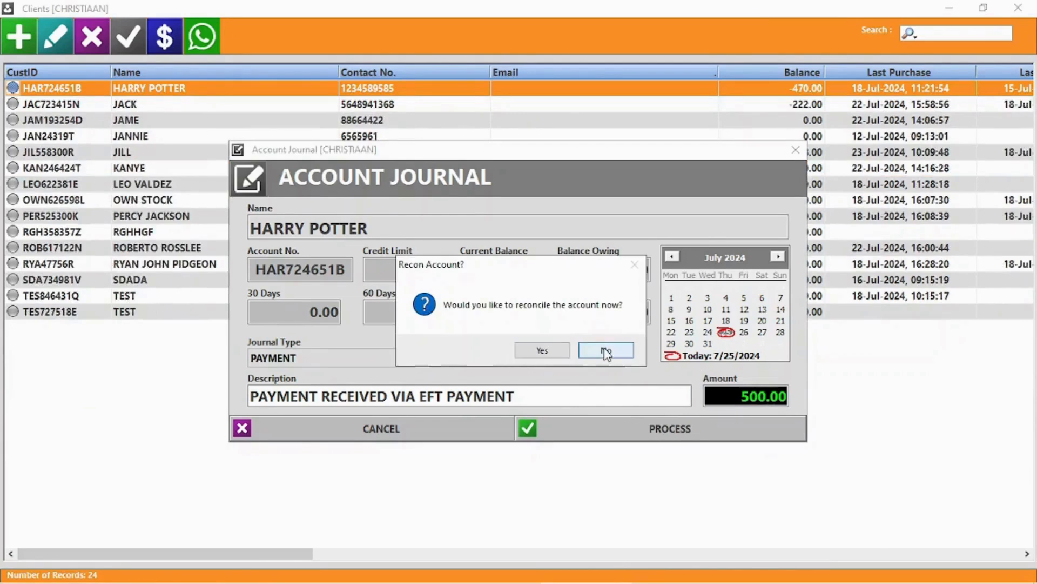
{"action": "left_click", "coordinate": [606, 352]}
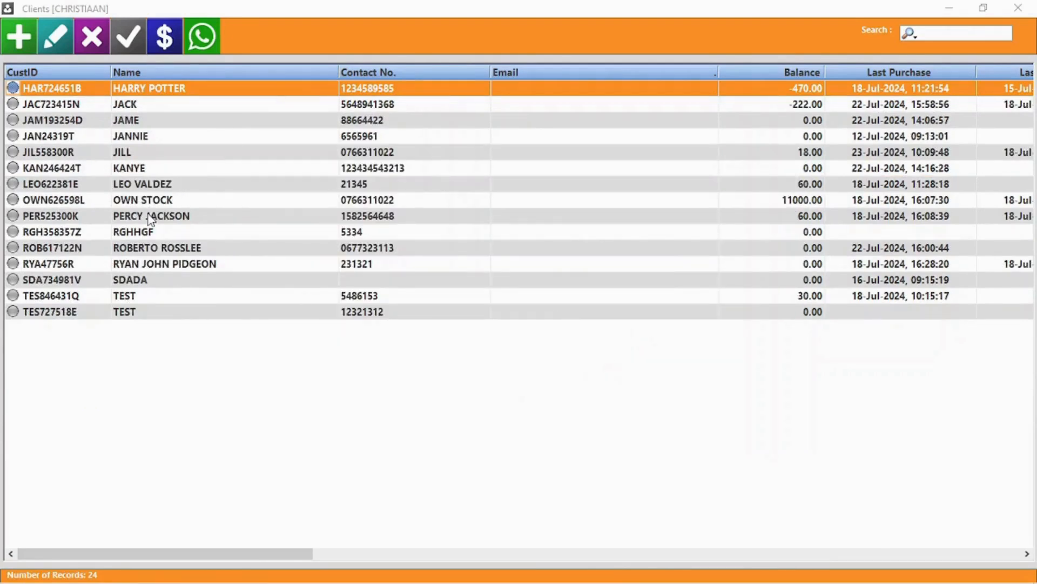
Reconcile the top client's account, allocating 30.00 of the payment to invoice 216.
{"action": "double_click", "coordinate": [148, 88]}
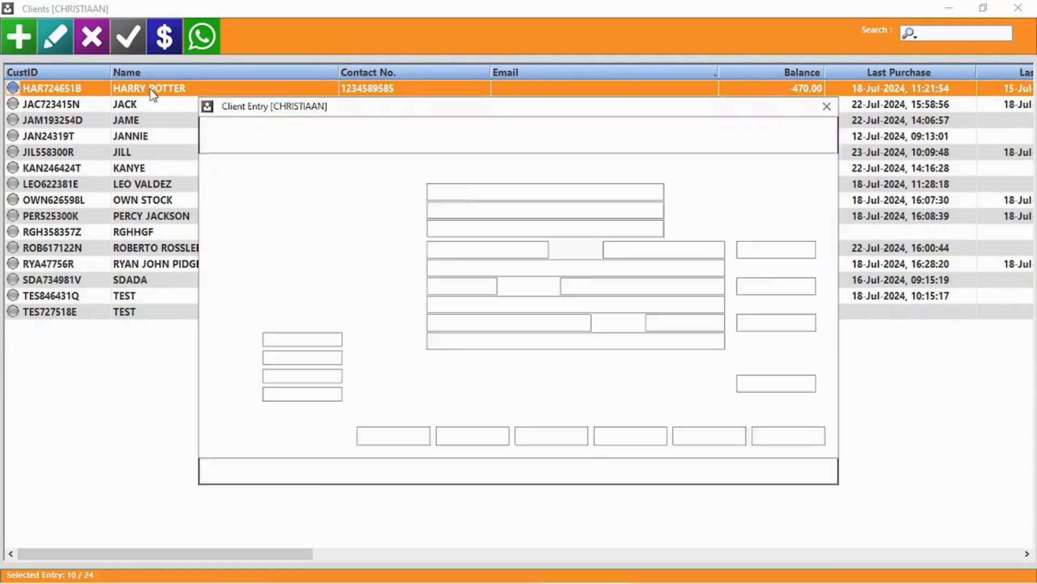
{"action": "left_click", "coordinate": [594, 478]}
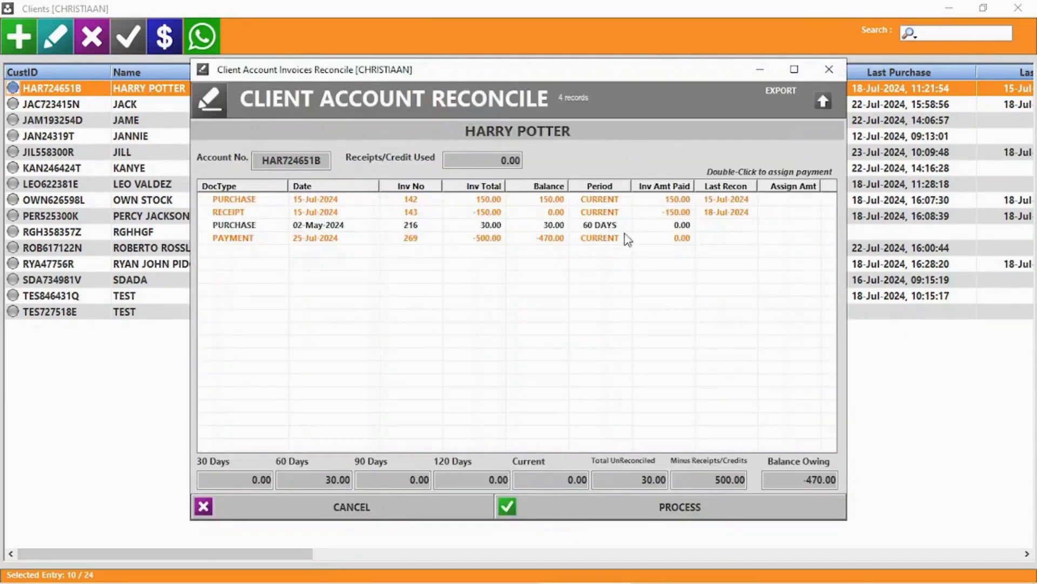
{"action": "double_click", "coordinate": [609, 226]}
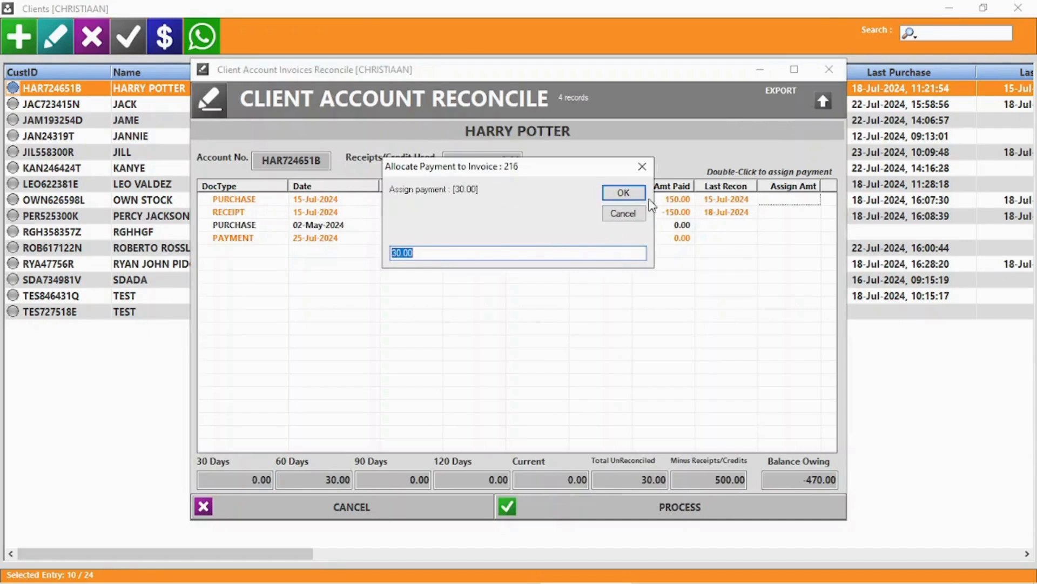
{"action": "left_click", "coordinate": [623, 194]}
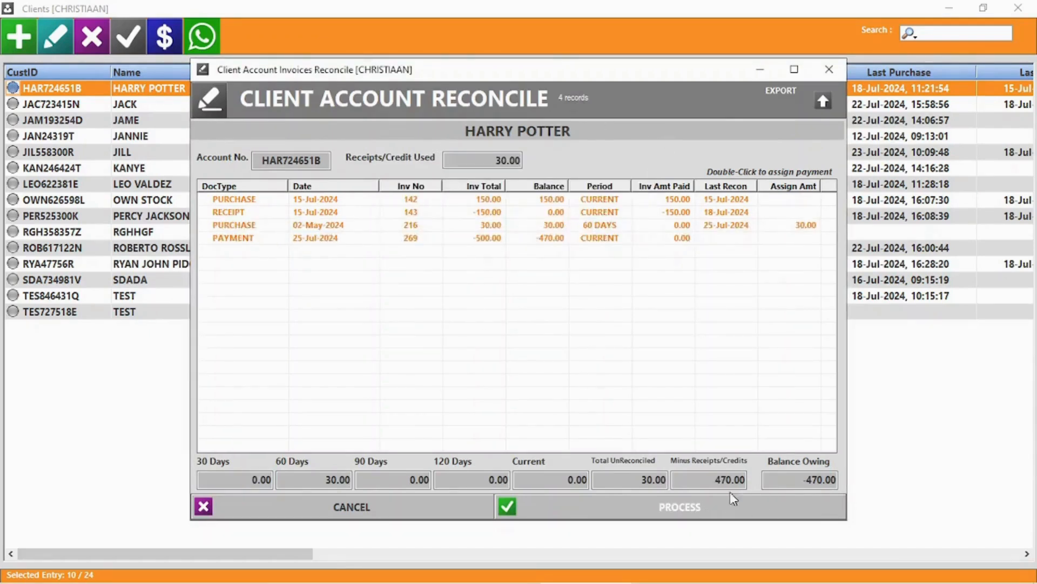
{"action": "left_click", "coordinate": [729, 476]}
{"action": "left_click", "coordinate": [661, 481]}
{"action": "left_click", "coordinate": [306, 476]}
{"action": "double_click", "coordinate": [307, 476]}
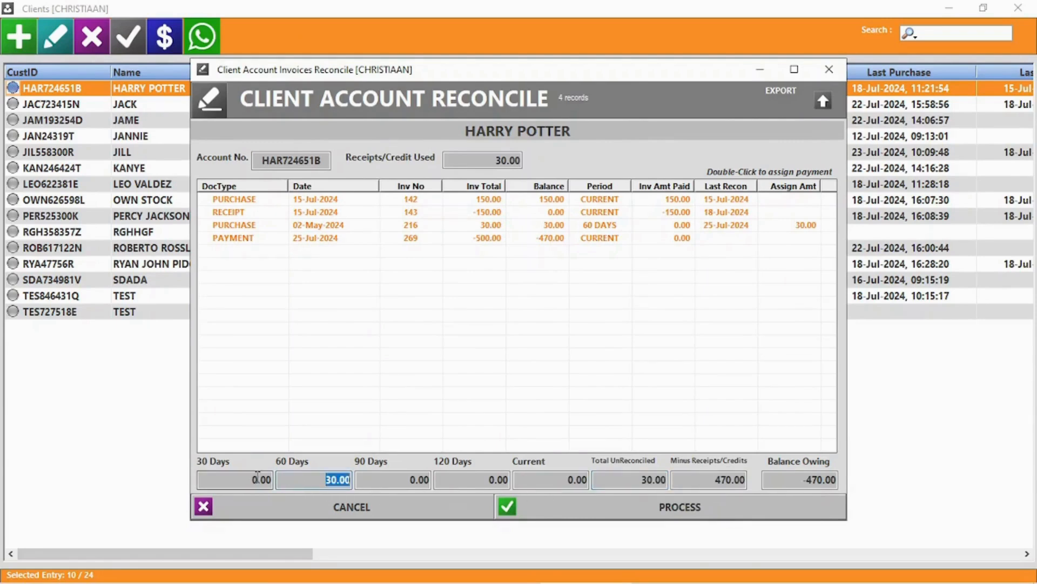
{"action": "left_click", "coordinate": [679, 516]}
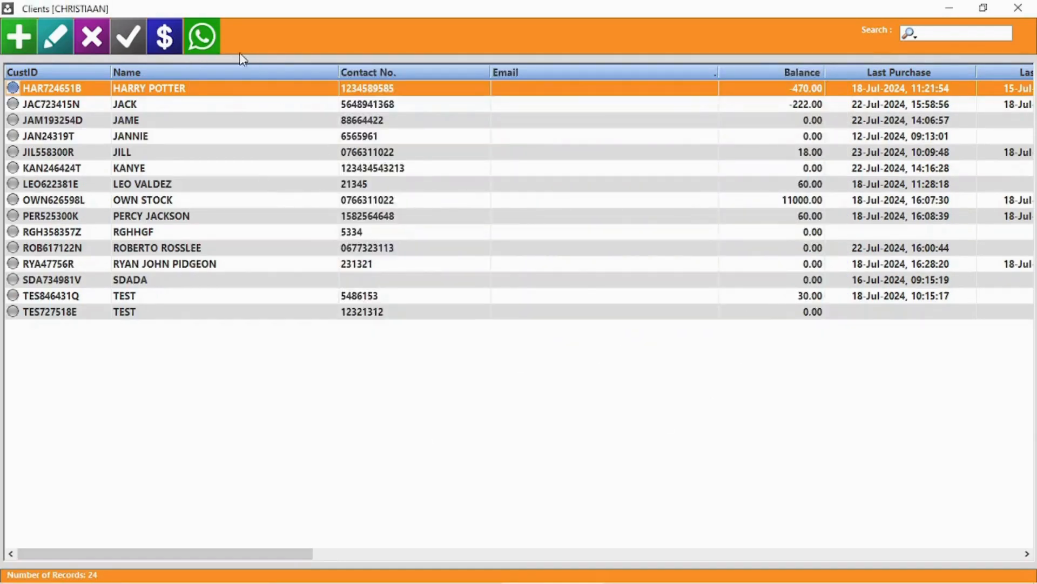
Review the top client's transaction statement, then close the client details without changes.
{"action": "double_click", "coordinate": [196, 94]}
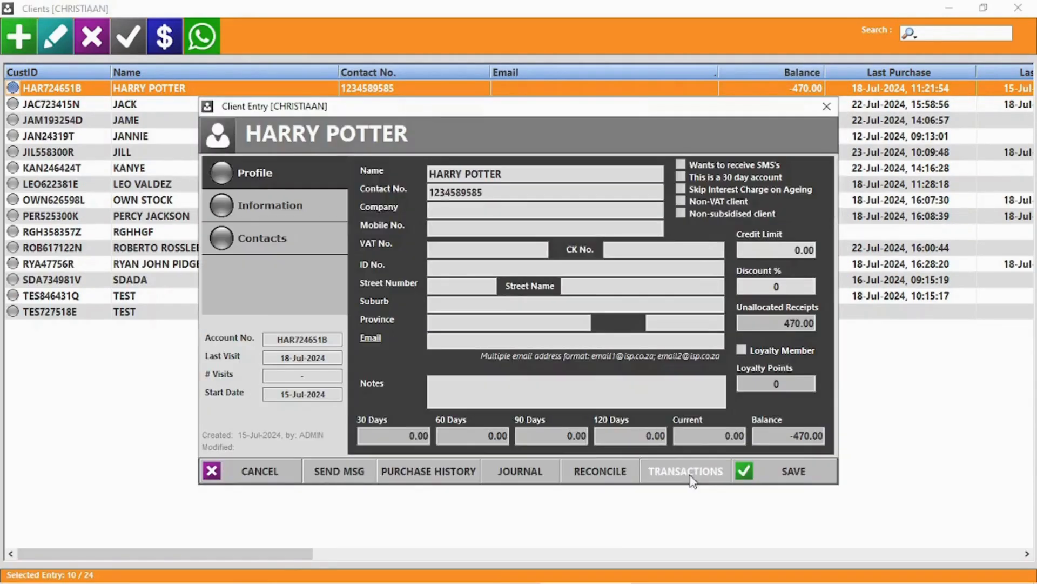
{"action": "left_click", "coordinate": [685, 479]}
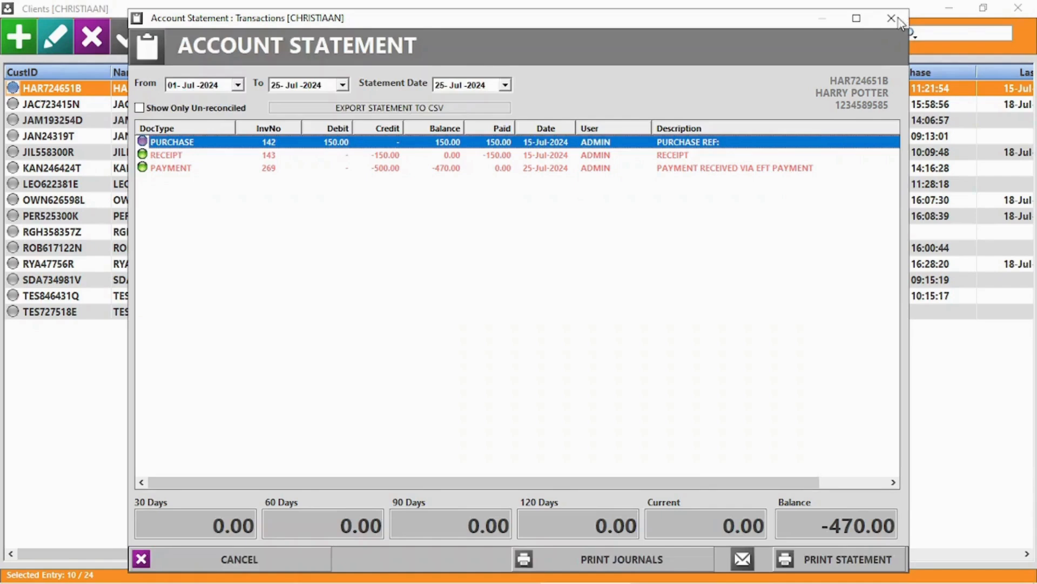
{"action": "left_click", "coordinate": [892, 20]}
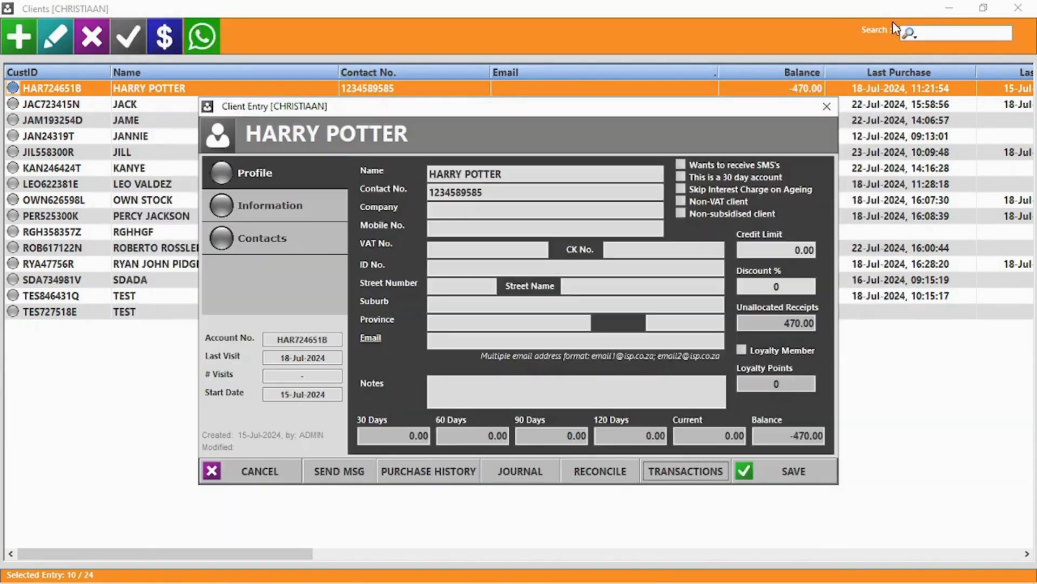
{"action": "left_click", "coordinate": [258, 472]}
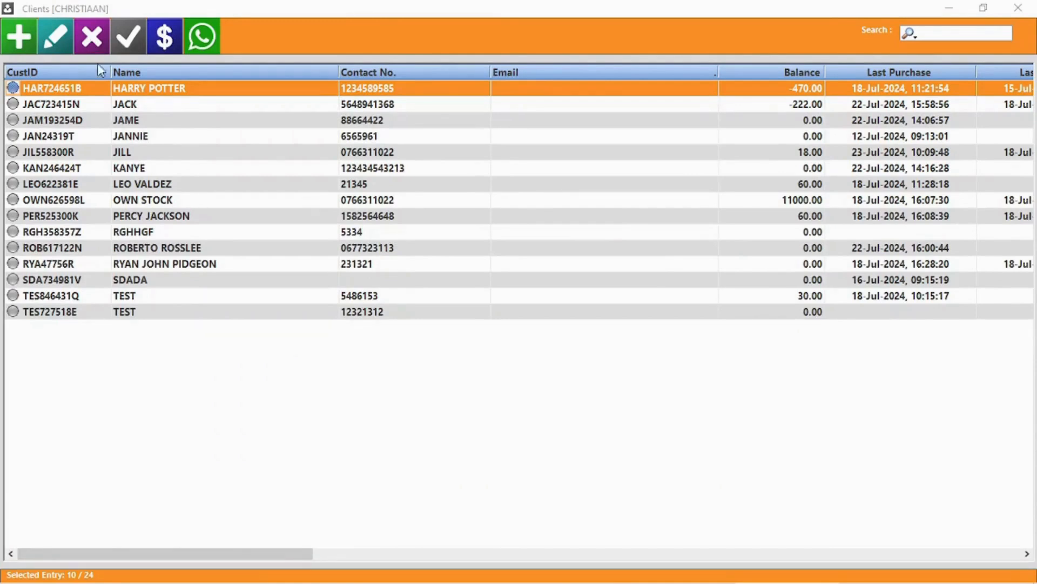
Delete the third client record from the list.
{"action": "left_click", "coordinate": [136, 121]}
{"action": "left_click", "coordinate": [98, 37]}
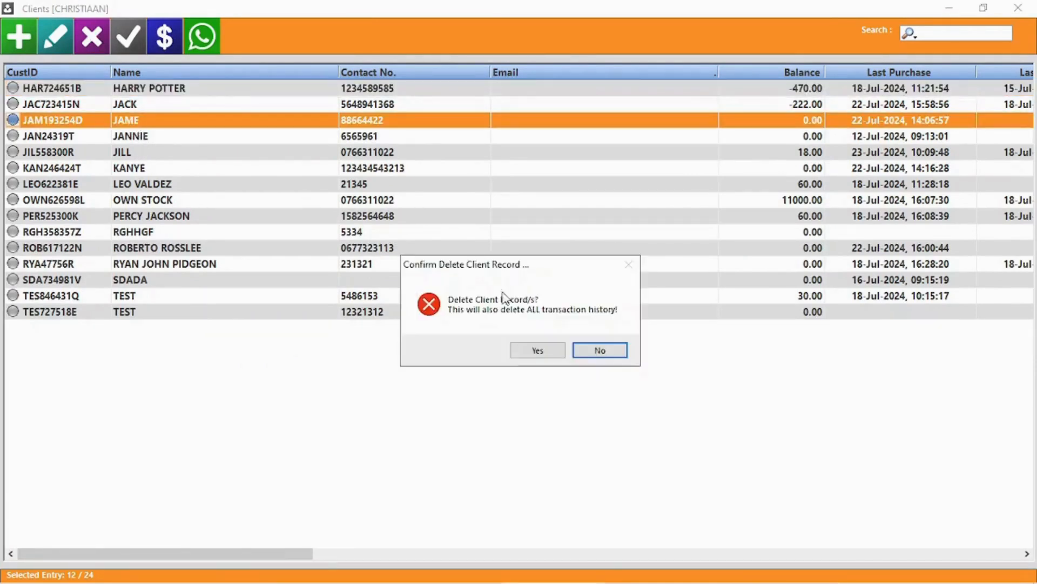
{"action": "left_click", "coordinate": [537, 350]}
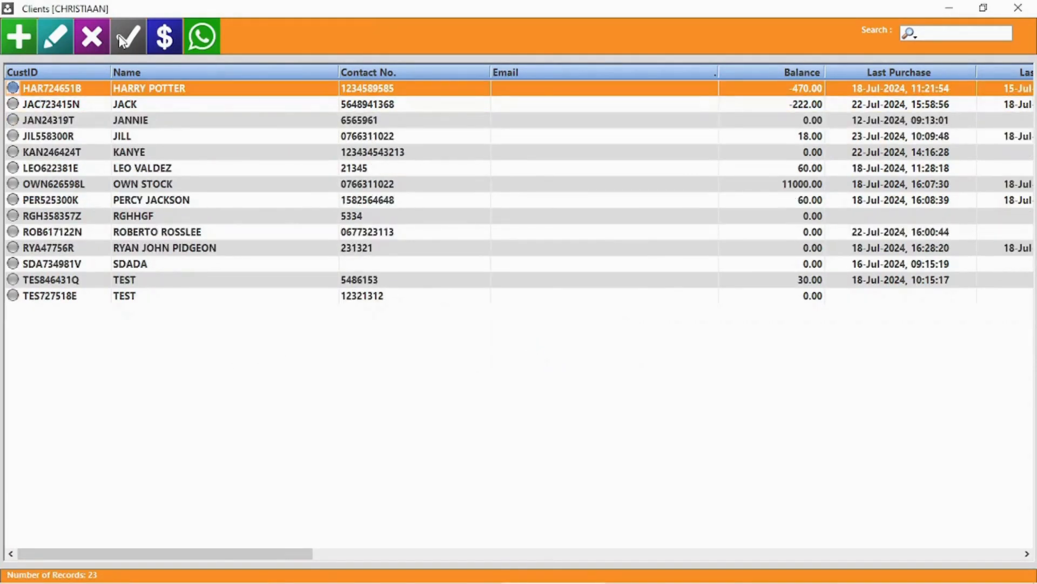
Check the Outstanding Accounts list, then open Bulk Account Payments.
{"action": "left_click", "coordinate": [123, 39]}
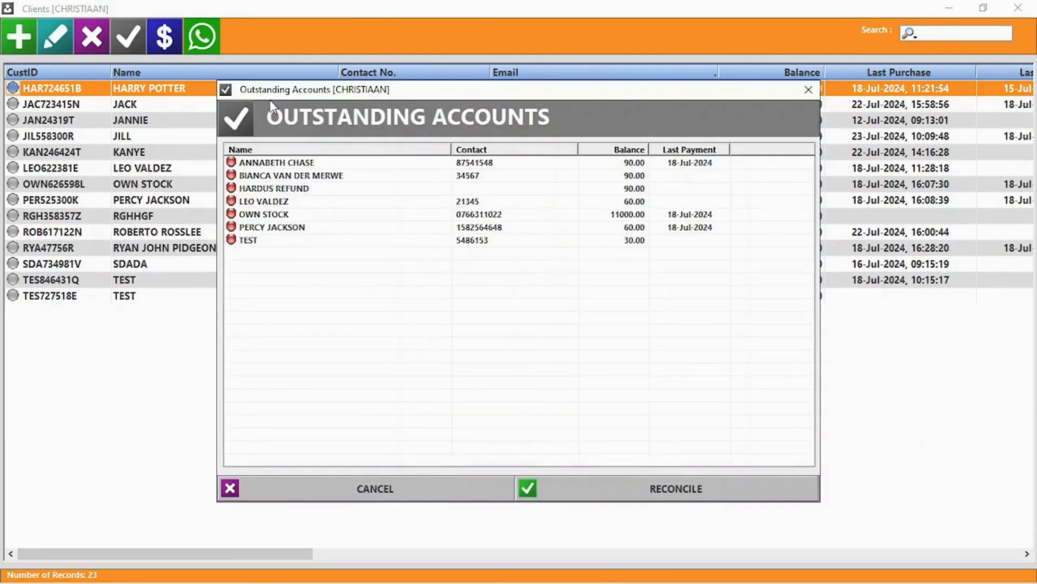
{"action": "left_click", "coordinate": [426, 491]}
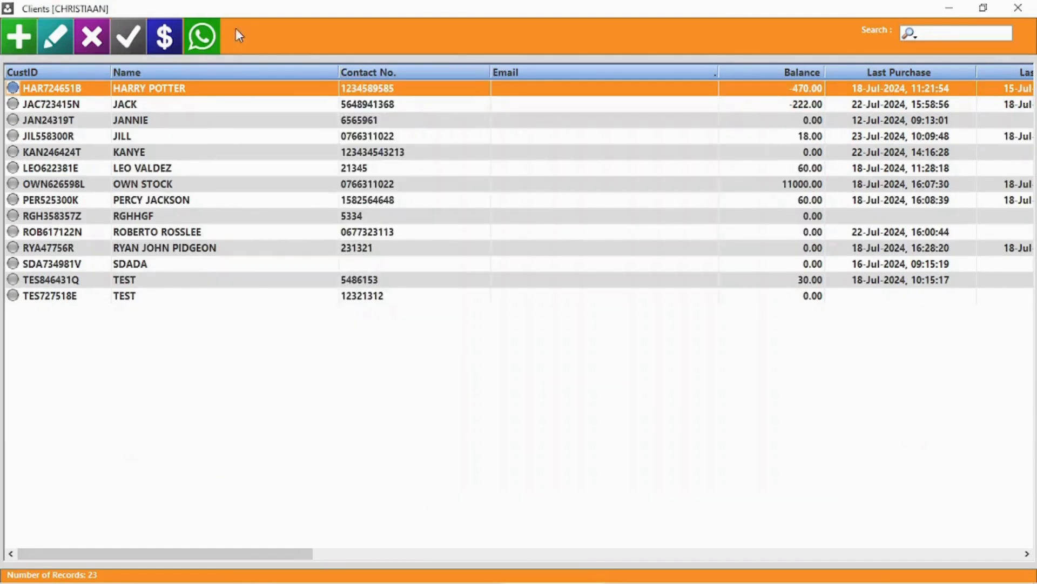
{"action": "left_click", "coordinate": [165, 36]}
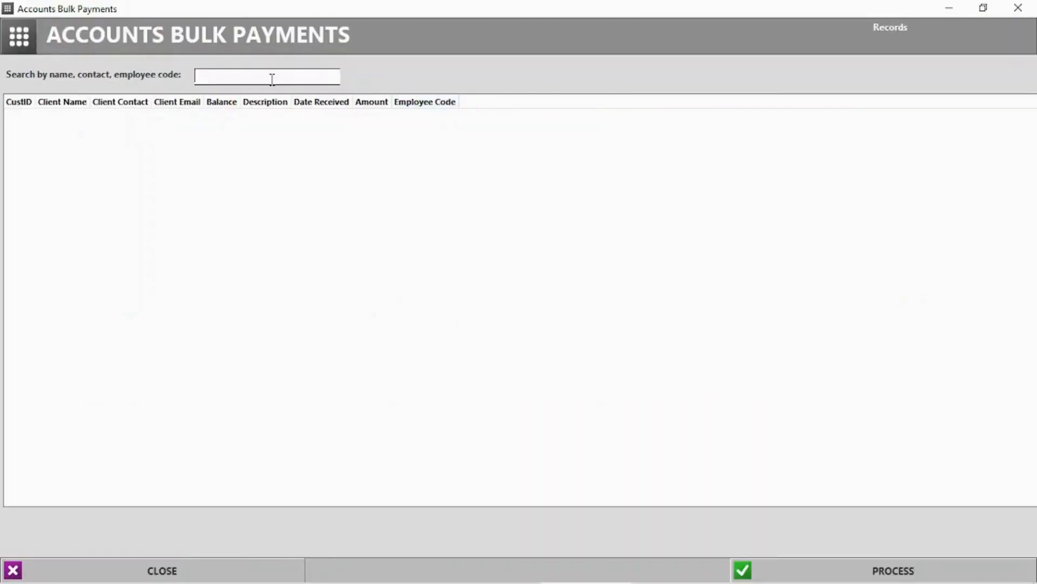
Enter bulk payments of 50, 100 and 60 for three searched clients.
{"action": "type", "text": "ja"}
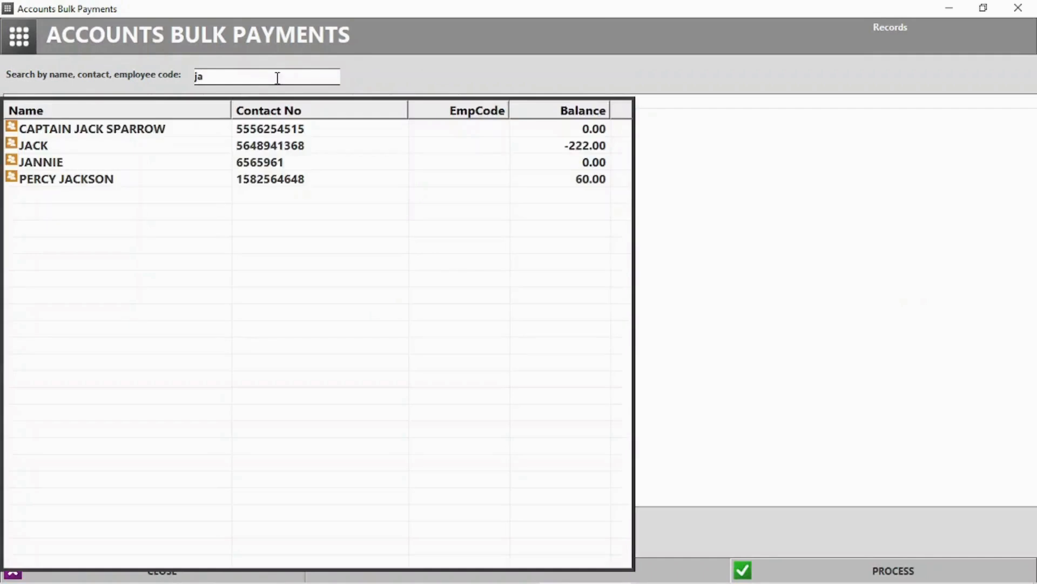
{"action": "left_click", "coordinate": [127, 129]}
{"action": "type", "text": "50"}
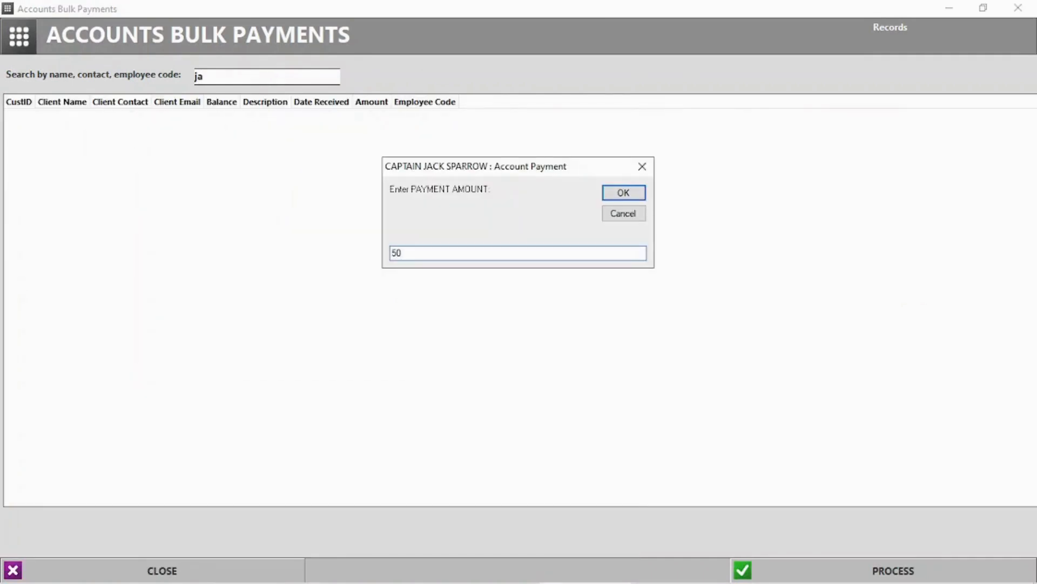
{"action": "key", "text": "Return"}
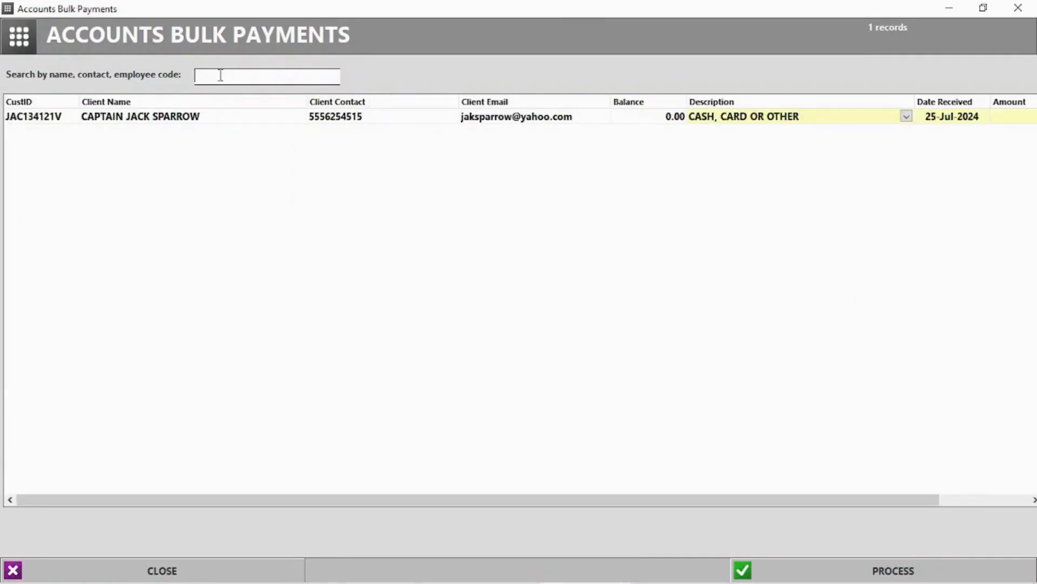
{"action": "type", "text": "harr"}
{"action": "double_click", "coordinate": [133, 129]}
{"action": "type", "text": "1"}
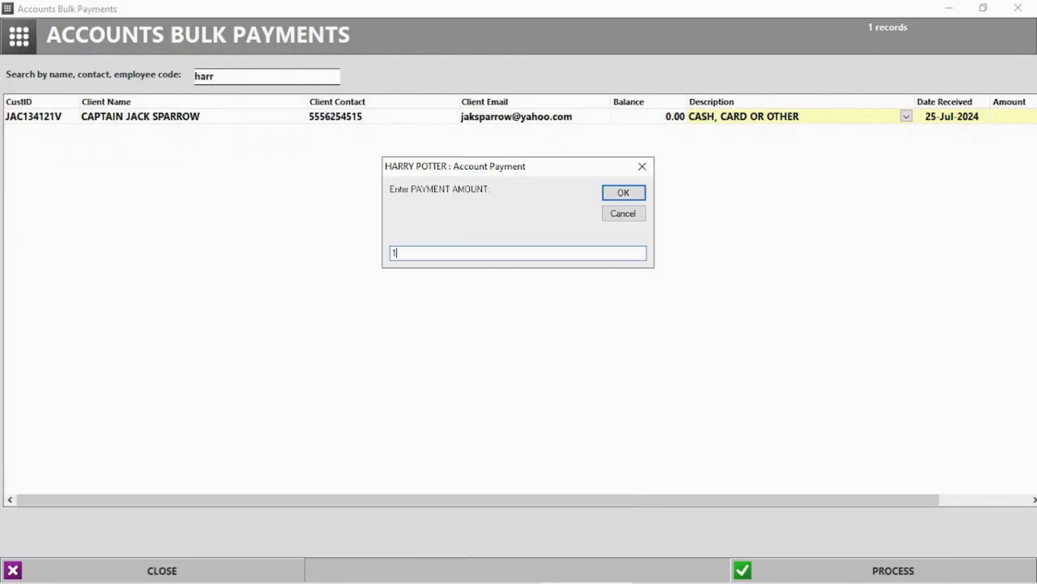
{"action": "type", "text": "00"}
{"action": "key", "text": "Return"}
{"action": "type", "text": "per"}
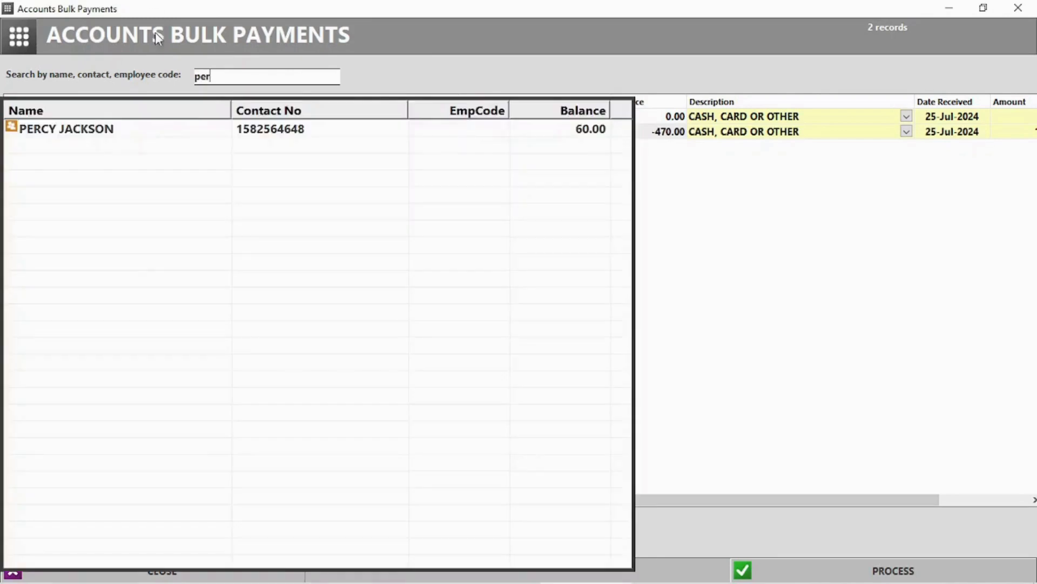
{"action": "double_click", "coordinate": [201, 130]}
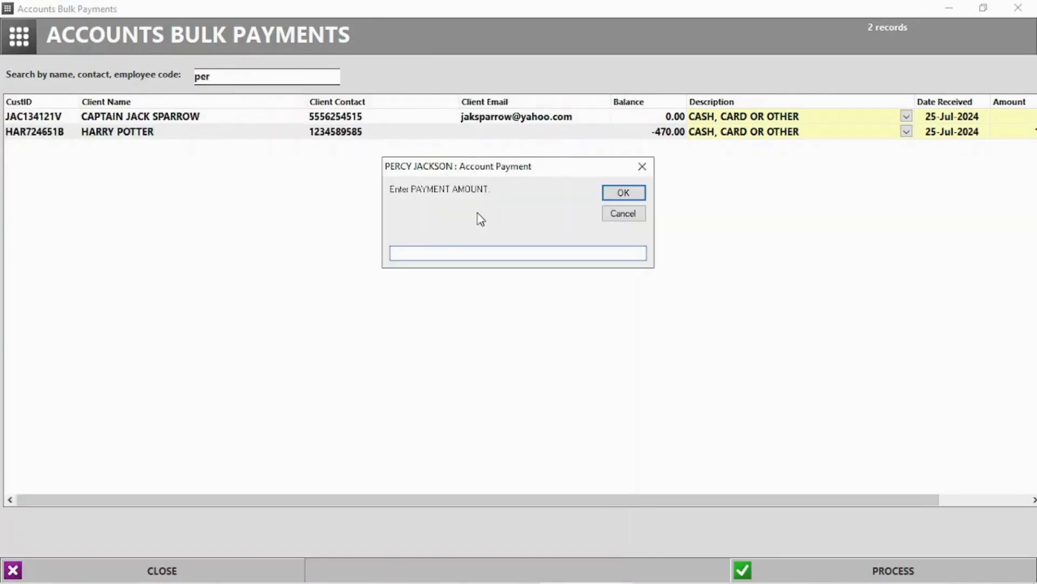
{"action": "type", "text": "60"}
{"action": "key", "text": "Return"}
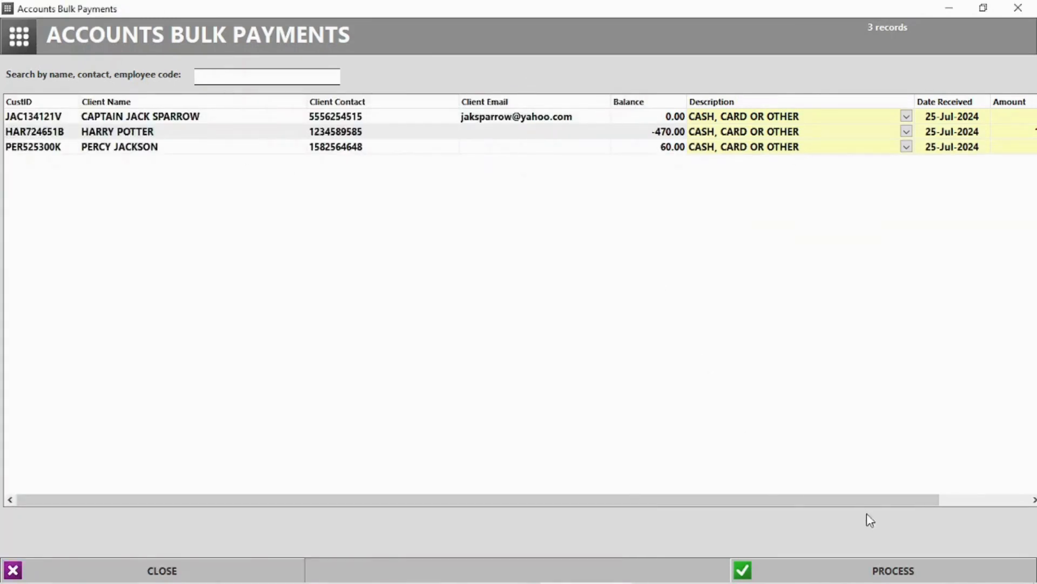
Post the three bulk account payments and acknowledge the confirmation.
{"action": "left_click", "coordinate": [871, 570]}
{"action": "left_click", "coordinate": [495, 351]}
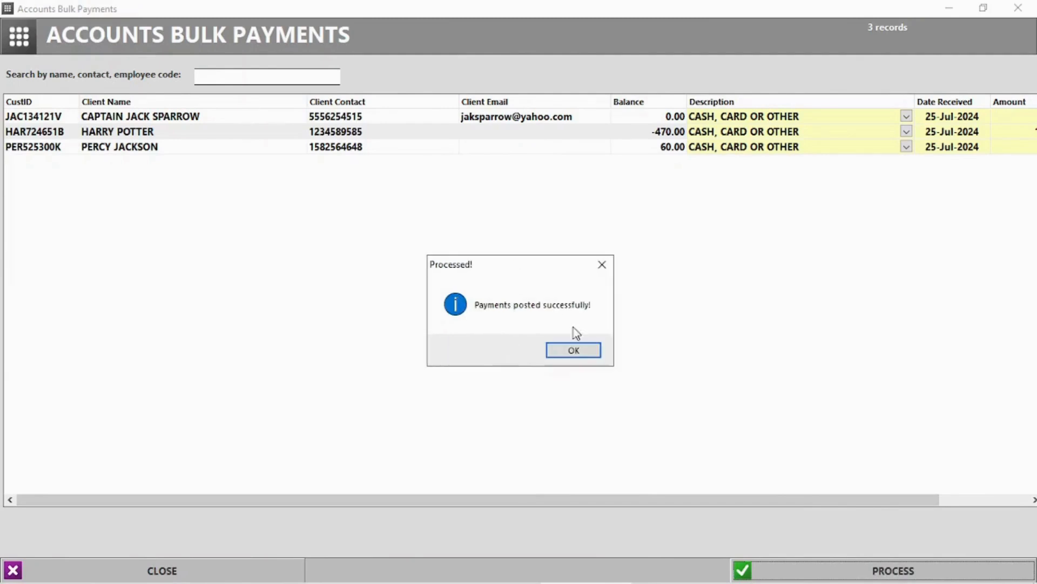
{"action": "left_click", "coordinate": [588, 351]}
Skip printing, list all clients in WhatsApp Messenger, and start a 9:30 Thursday job event.
{"action": "left_click", "coordinate": [560, 343]}
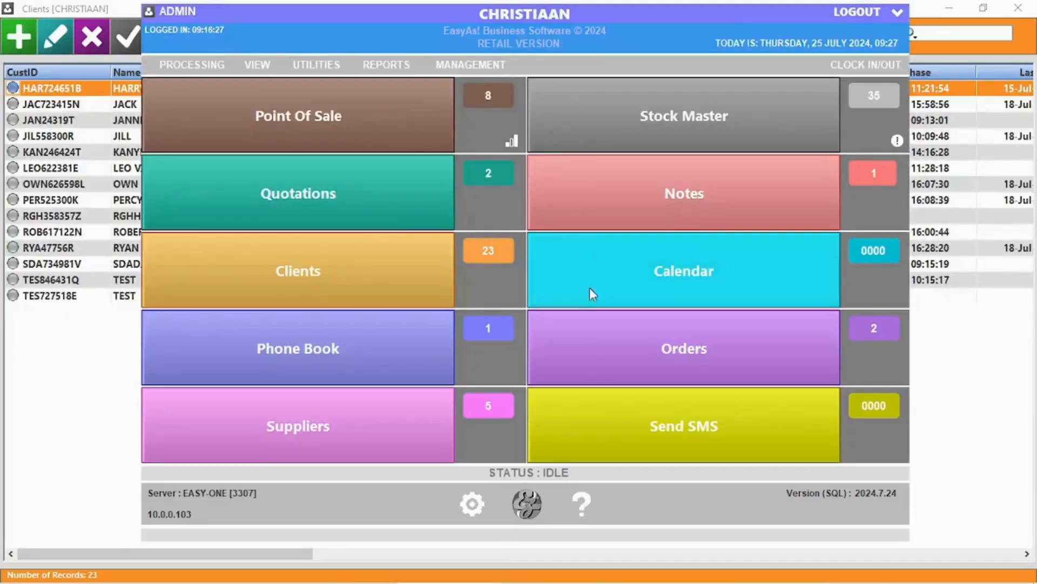
{"action": "left_click", "coordinate": [305, 280]}
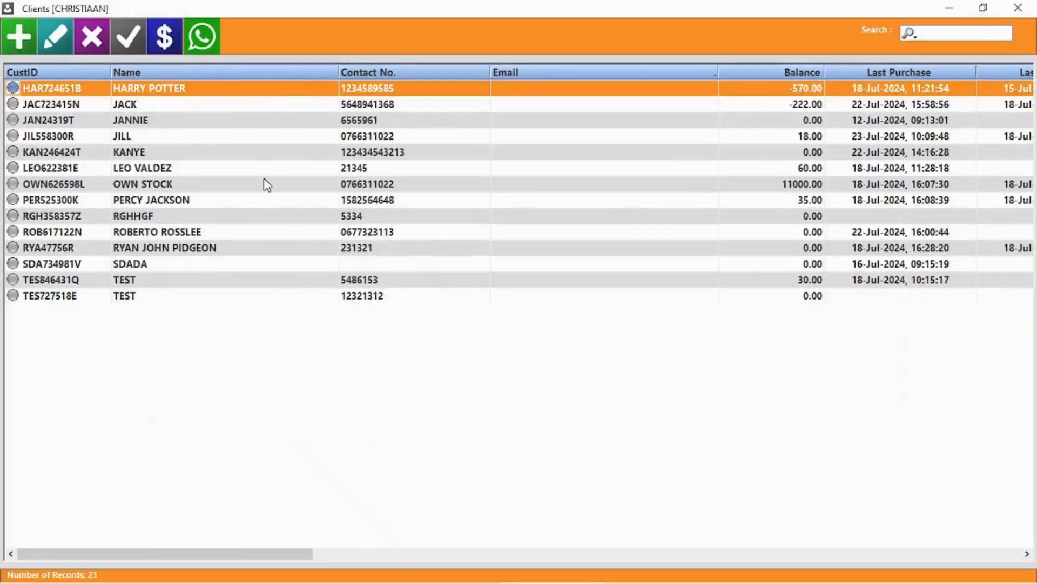
{"action": "left_click", "coordinate": [206, 49]}
{"action": "left_click", "coordinate": [326, 198]}
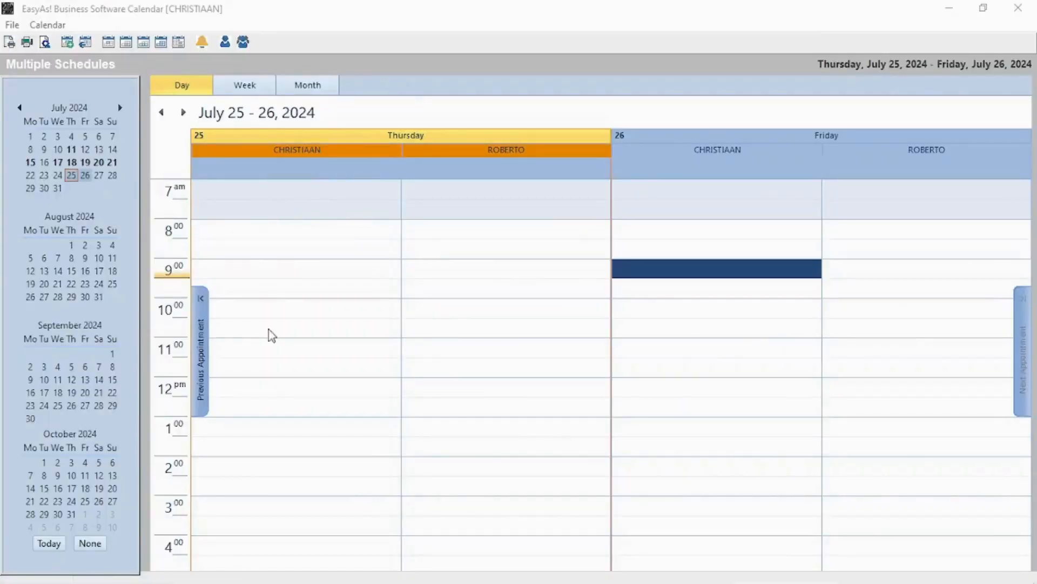
{"action": "double_click", "coordinate": [268, 287]}
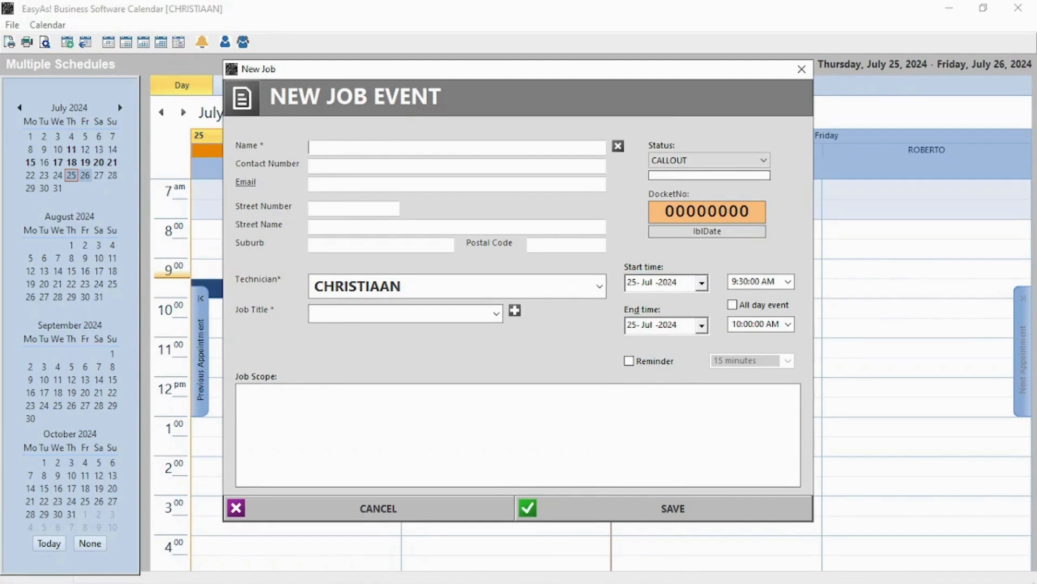
Set the job status to QUOTE CLIENT, pick the client and enter their e-mail address.
{"action": "left_click", "coordinate": [734, 161]}
{"action": "left_click", "coordinate": [702, 182]}
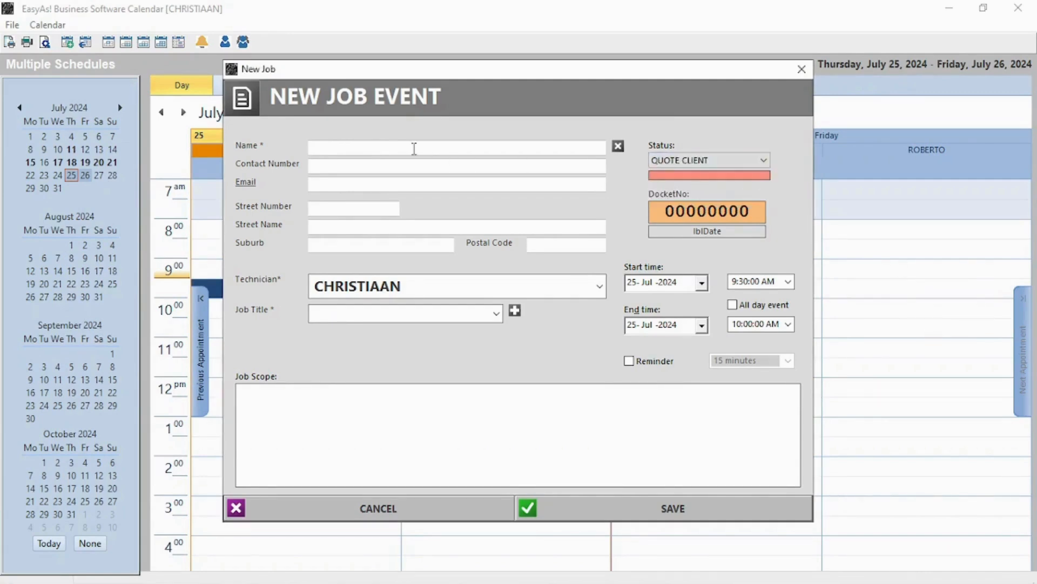
{"action": "left_click", "coordinate": [415, 148]}
{"action": "left_click", "coordinate": [338, 209]}
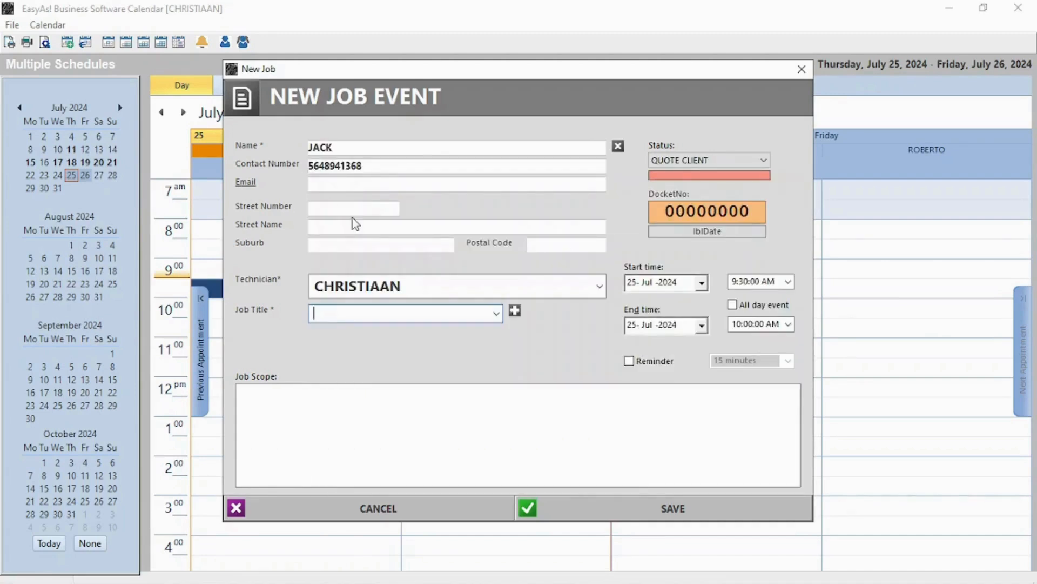
{"action": "left_click", "coordinate": [337, 184]}
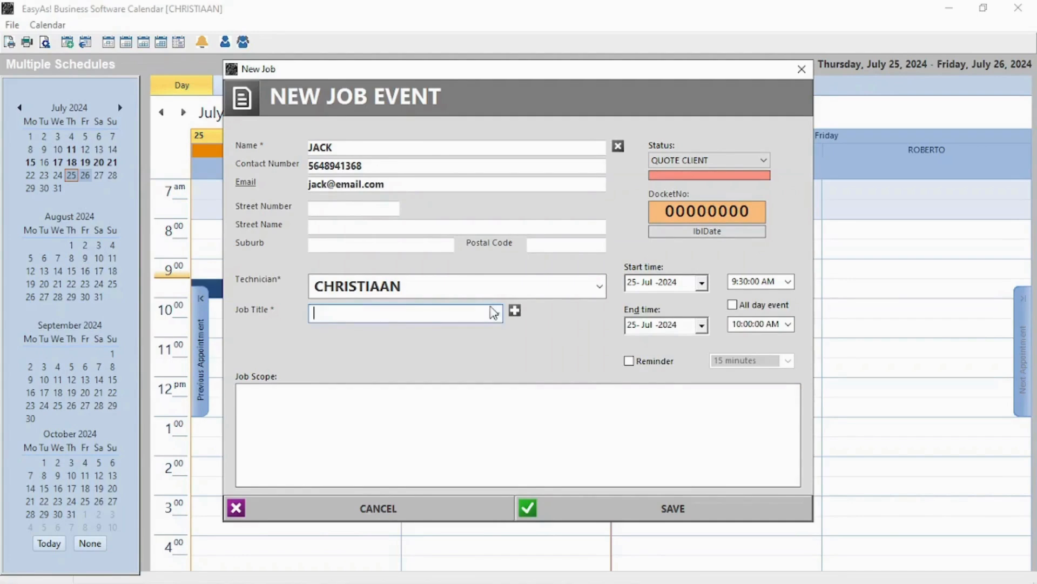
Title the job LAPTOPS with an SSD-drive scope and 15-minute reminder, save, and dismiss reminders.
{"action": "left_click", "coordinate": [496, 313]}
{"action": "left_click", "coordinate": [333, 369]}
{"action": "left_click", "coordinate": [333, 409]}
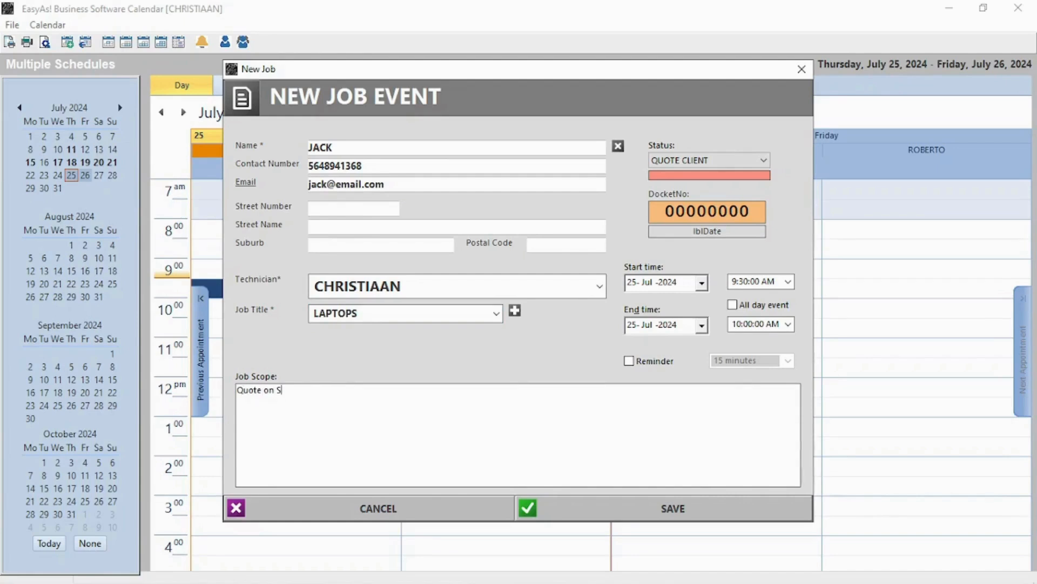
{"action": "left_click", "coordinate": [642, 361]}
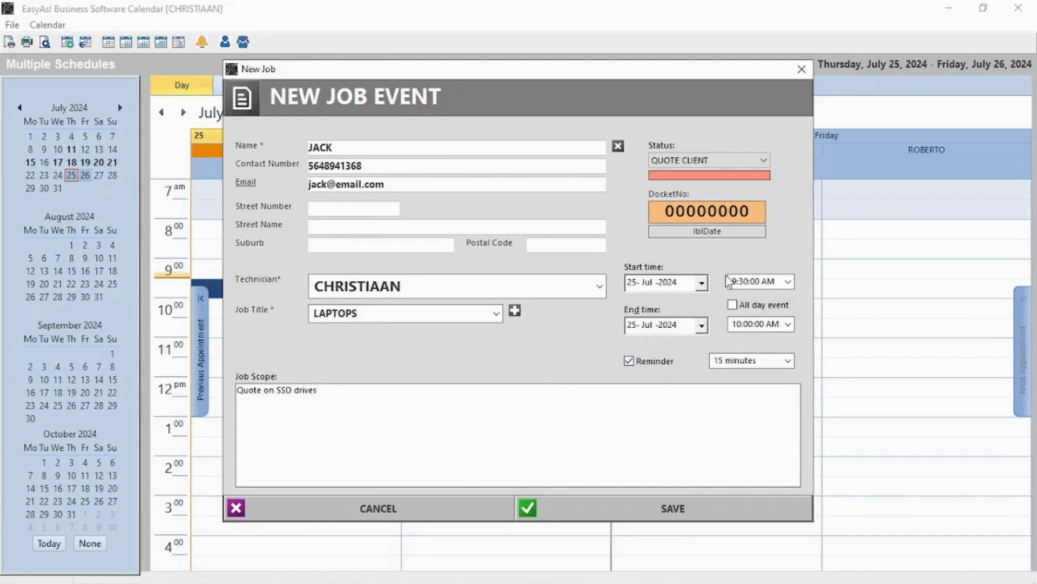
{"action": "left_click", "coordinate": [674, 509]}
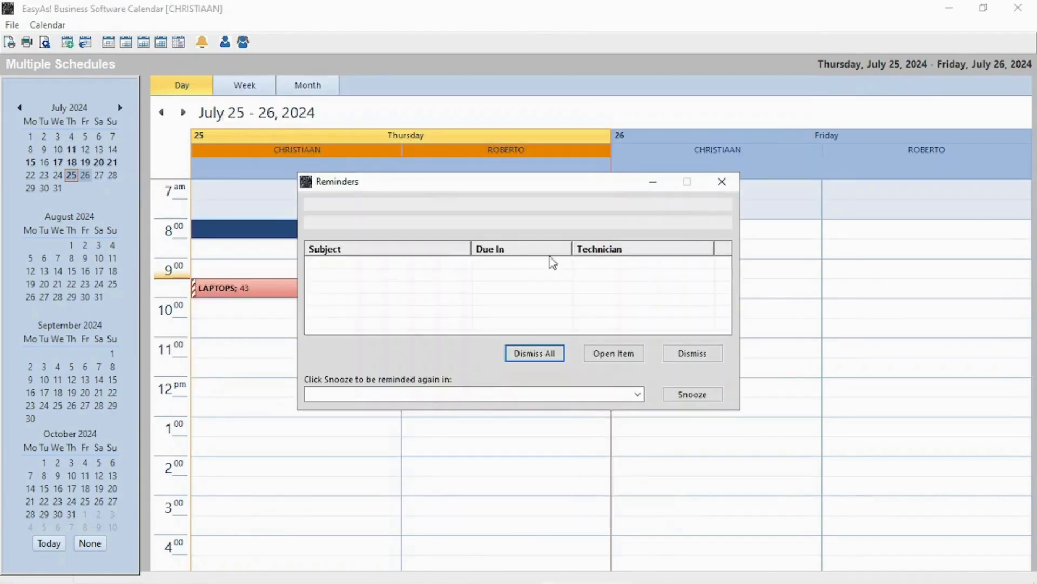
{"action": "left_click", "coordinate": [532, 265]}
{"action": "left_click", "coordinate": [537, 353]}
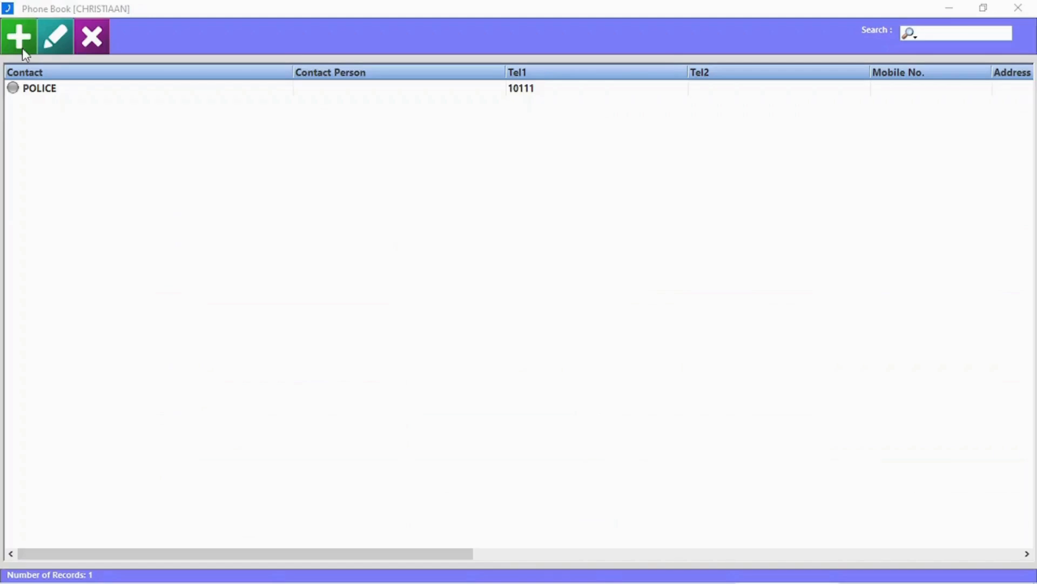
{"action": "left_click", "coordinate": [21, 40]}
{"action": "type", "text": "Hospital"}
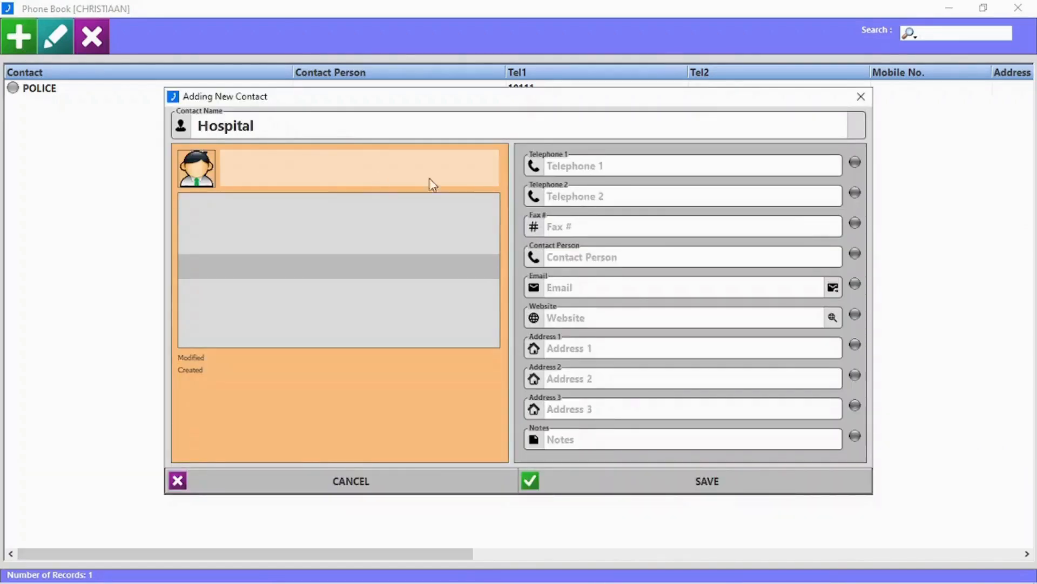
{"action": "left_click", "coordinate": [601, 162]}
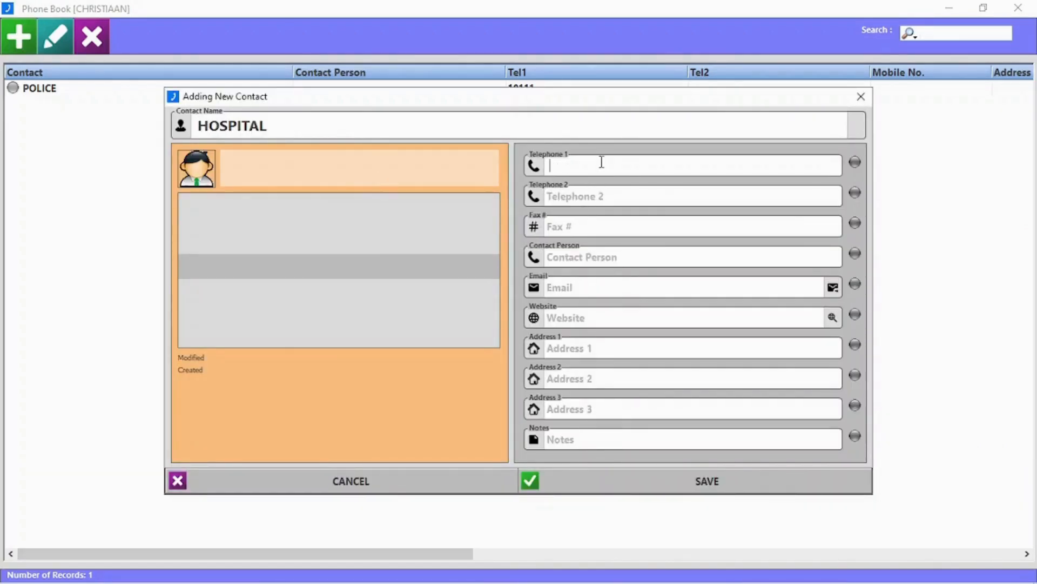
{"action": "type", "text": "08169358"}
{"action": "left_click", "coordinate": [629, 253]}
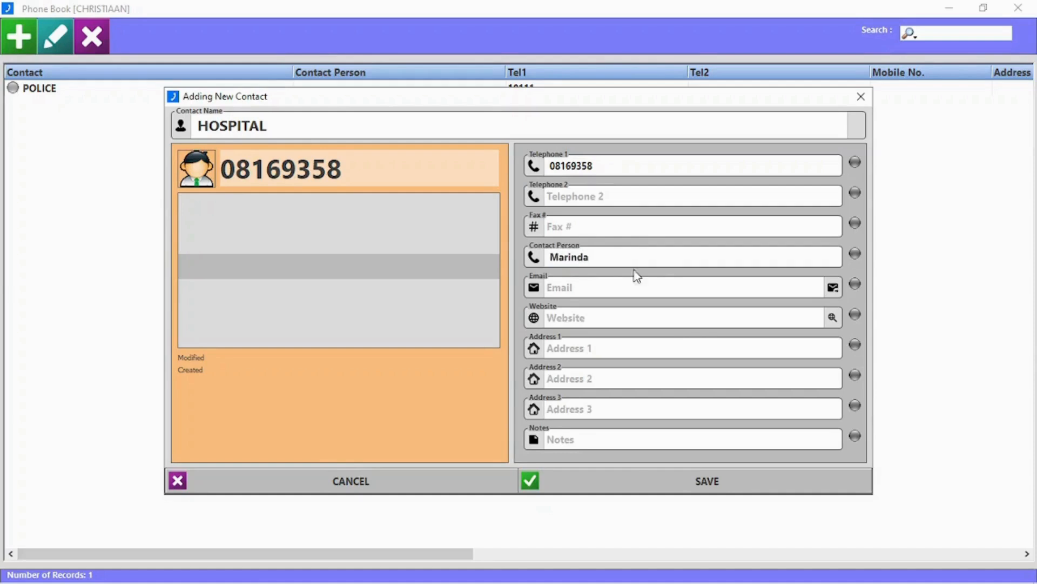
{"action": "type", "text": "Marinda"}
{"action": "left_click", "coordinate": [708, 482]}
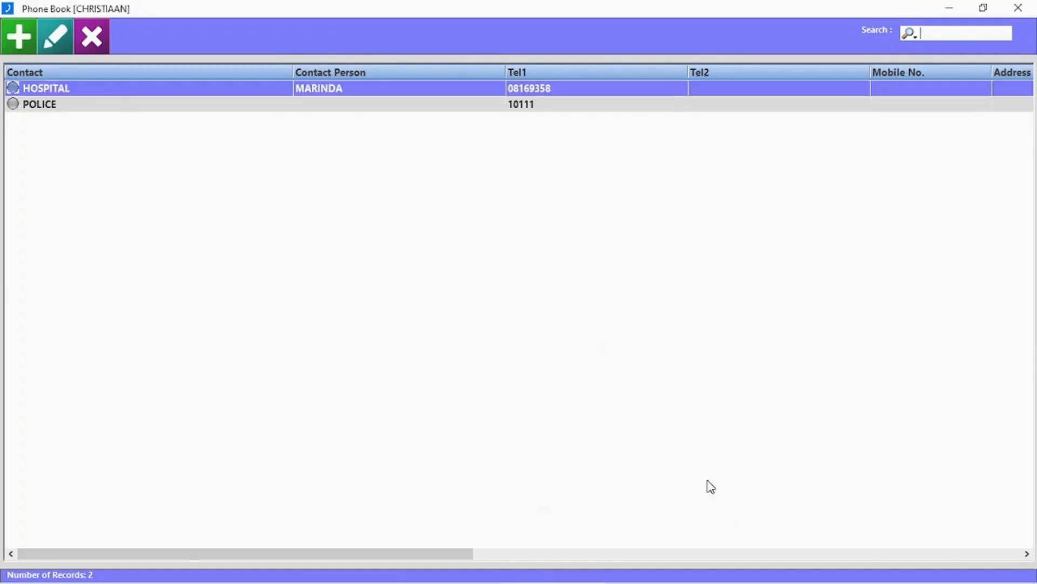
{"action": "double_click", "coordinate": [112, 90]}
{"action": "left_click", "coordinate": [861, 97]}
{"action": "left_click", "coordinate": [92, 36]}
{"action": "left_click", "coordinate": [498, 350]}
Add product code 0015 (PORK PER KG) to the orders with quantity 5.
{"action": "left_click", "coordinate": [1018, 7]}
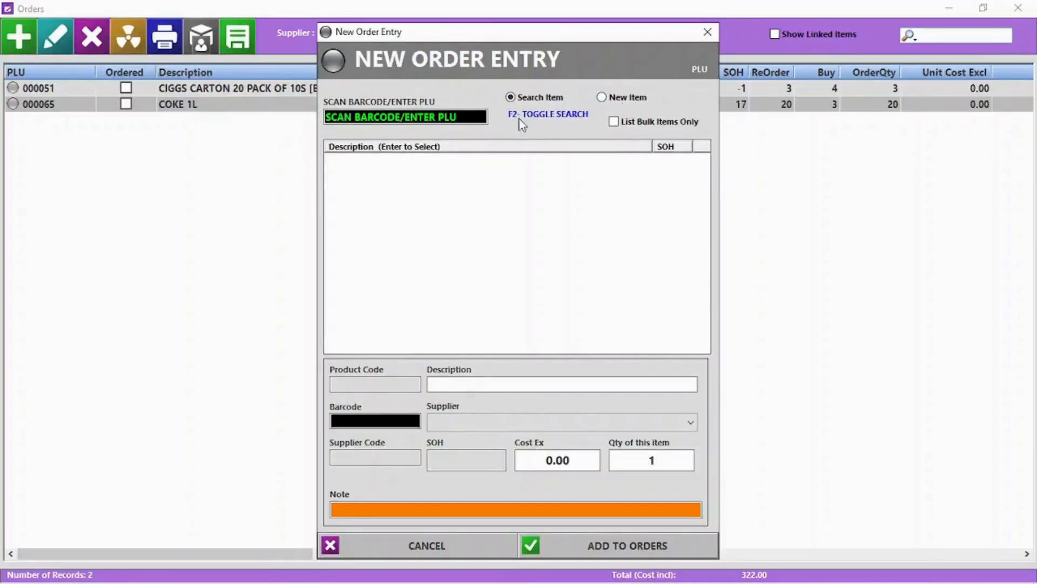
{"action": "left_click", "coordinate": [414, 120]}
{"action": "type", "text": "0015"}
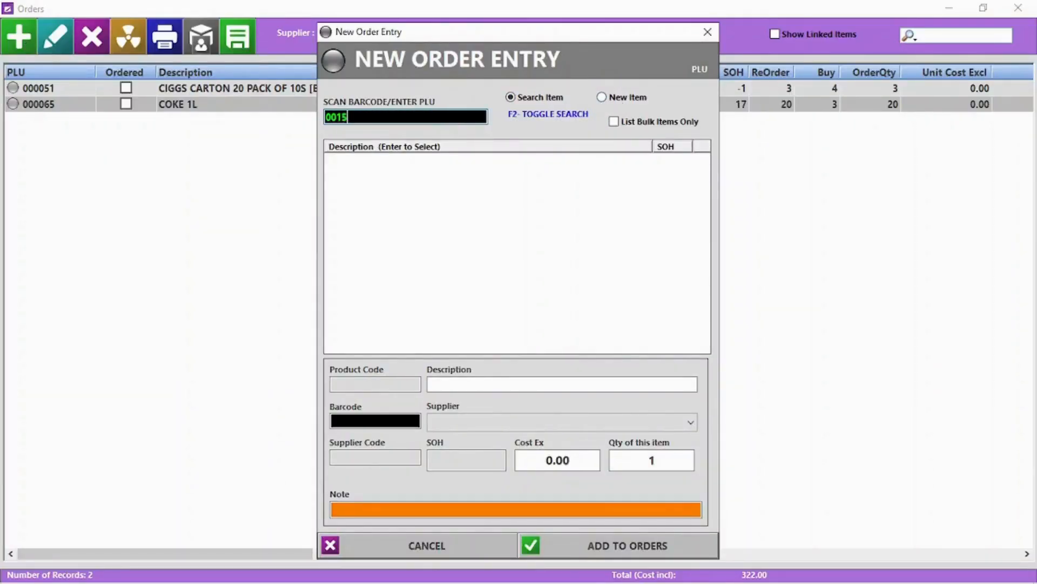
{"action": "key", "text": "Return"}
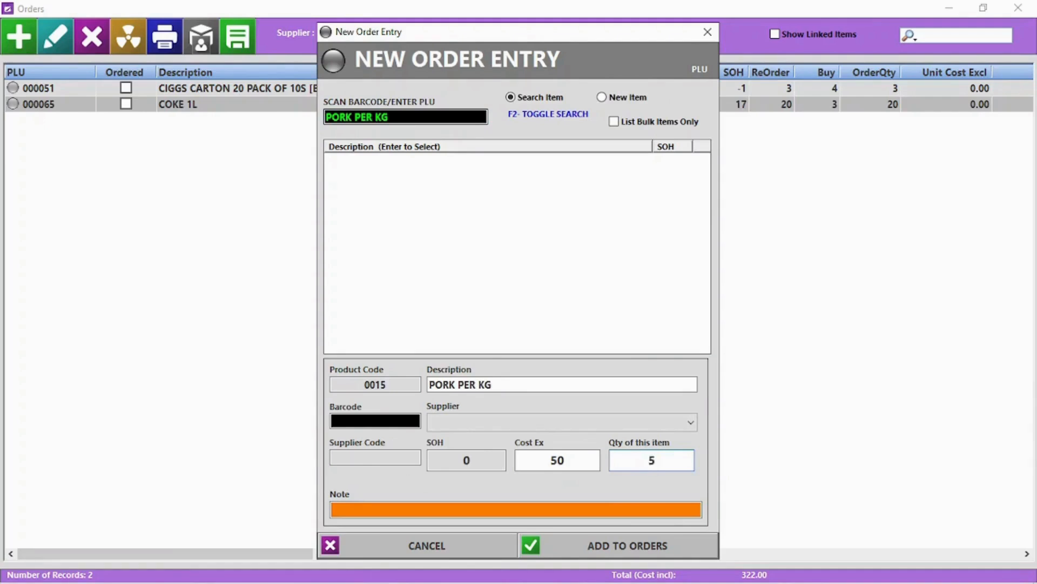
{"action": "type", "text": "5"}
{"action": "key", "text": "Return"}
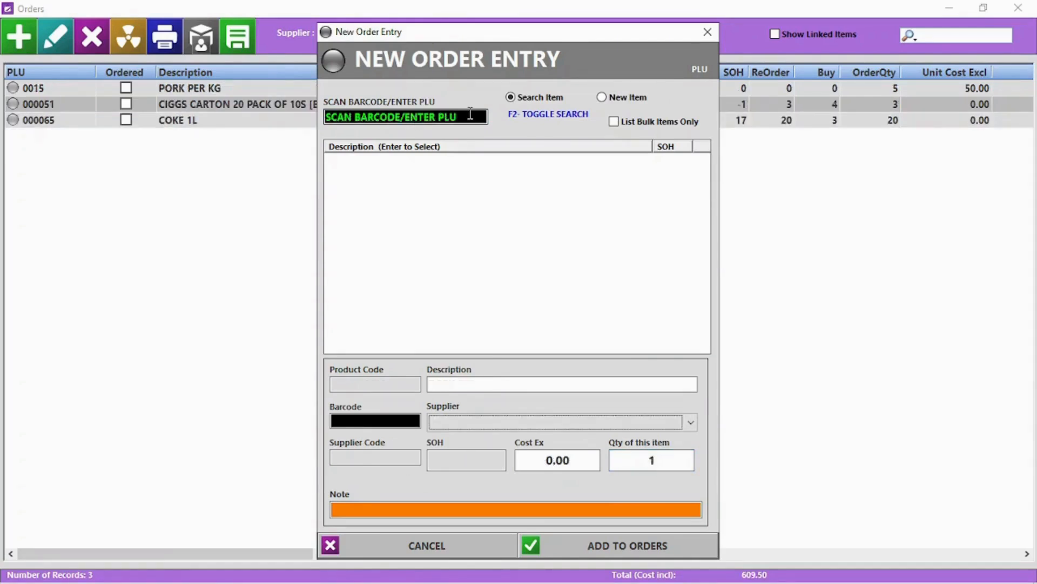
Search products by name and add CHICKEN PER KG with quantity 5.
{"action": "key", "text": "F2"}
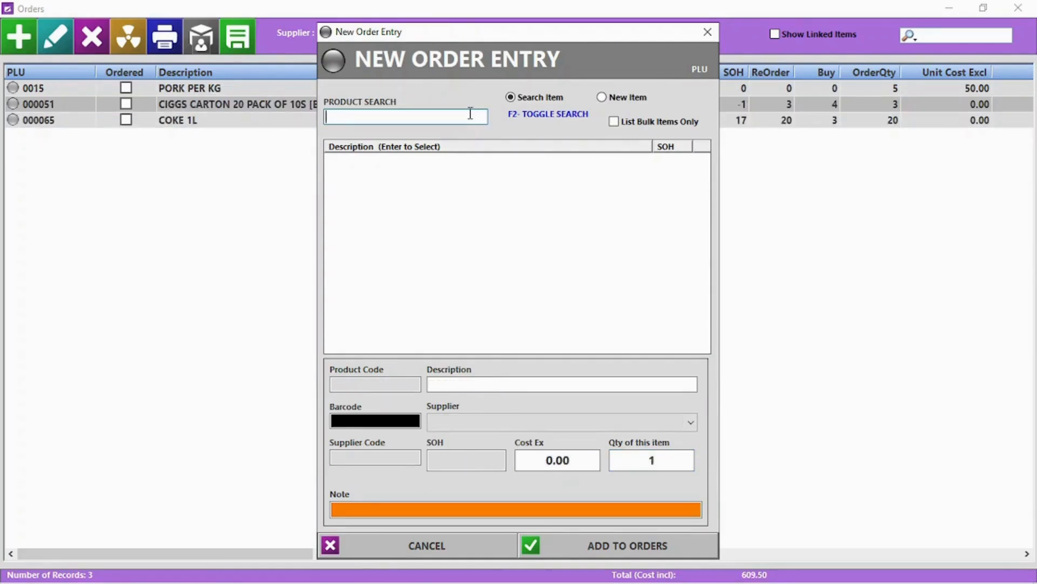
{"action": "type", "text": "C"}
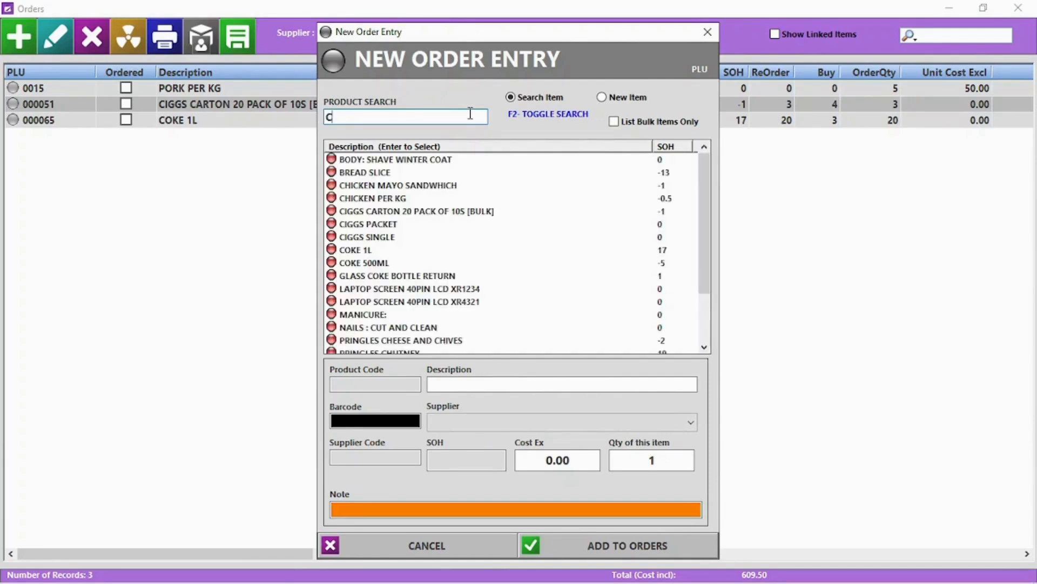
{"action": "double_click", "coordinate": [386, 201]}
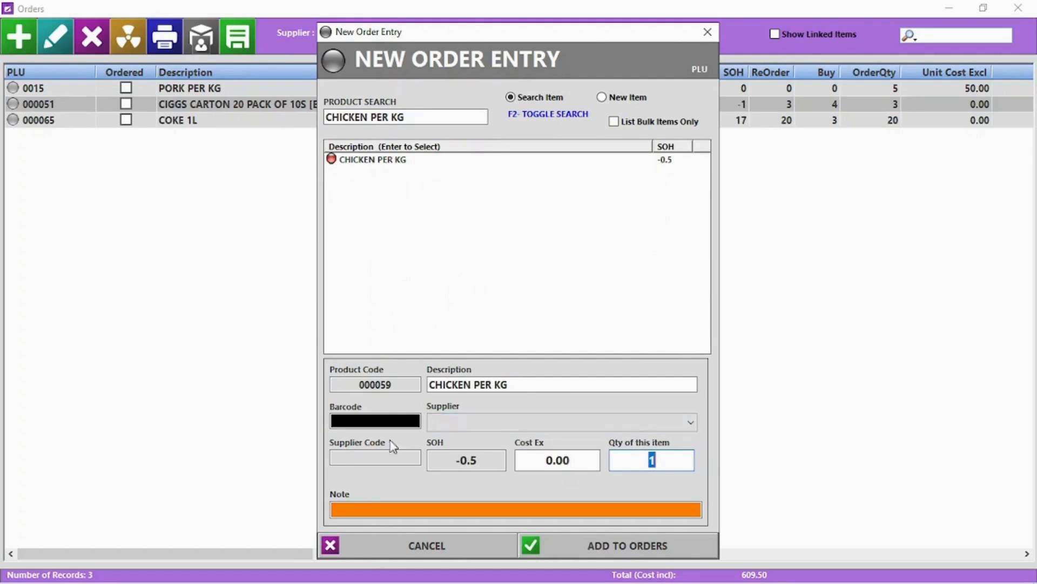
{"action": "type", "text": "5"}
{"action": "key", "text": "Return"}
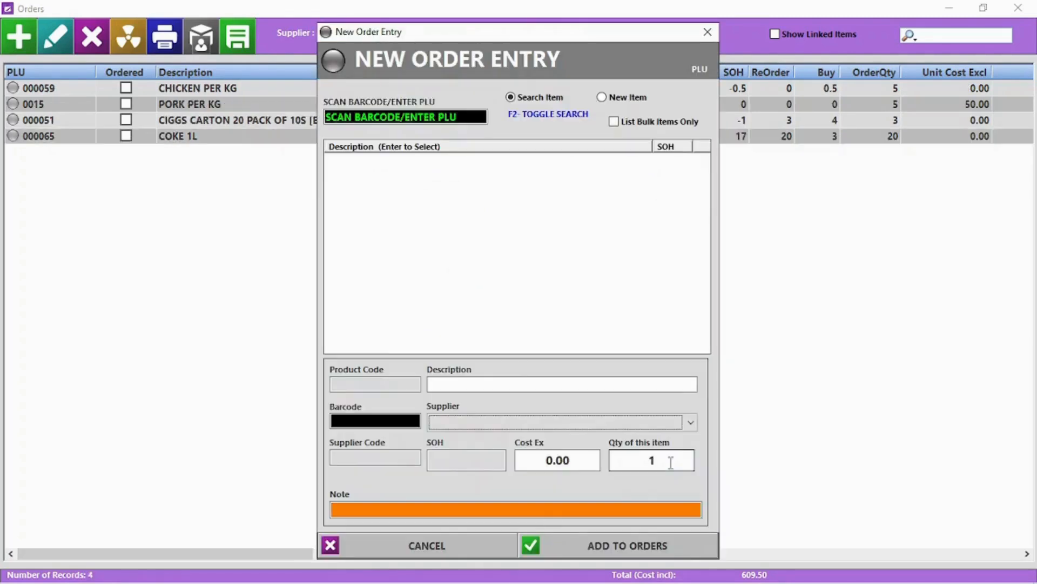
{"action": "left_click", "coordinate": [425, 556]}
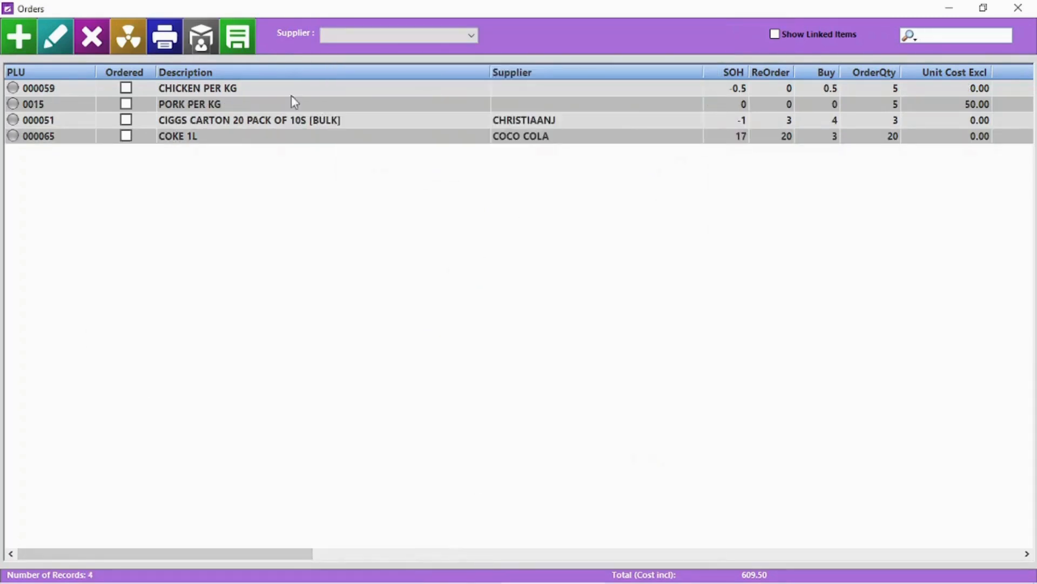
Show orders for ALL suppliers and reassign CHICKEN PER KG to another supplier with quantity 4.
{"action": "left_click", "coordinate": [358, 36]}
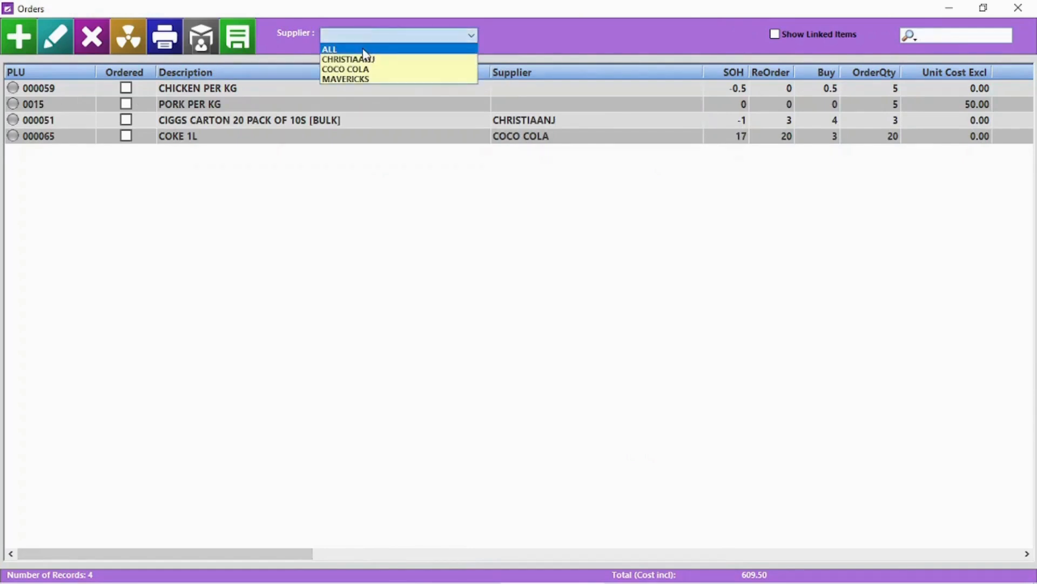
{"action": "left_click", "coordinate": [363, 49]}
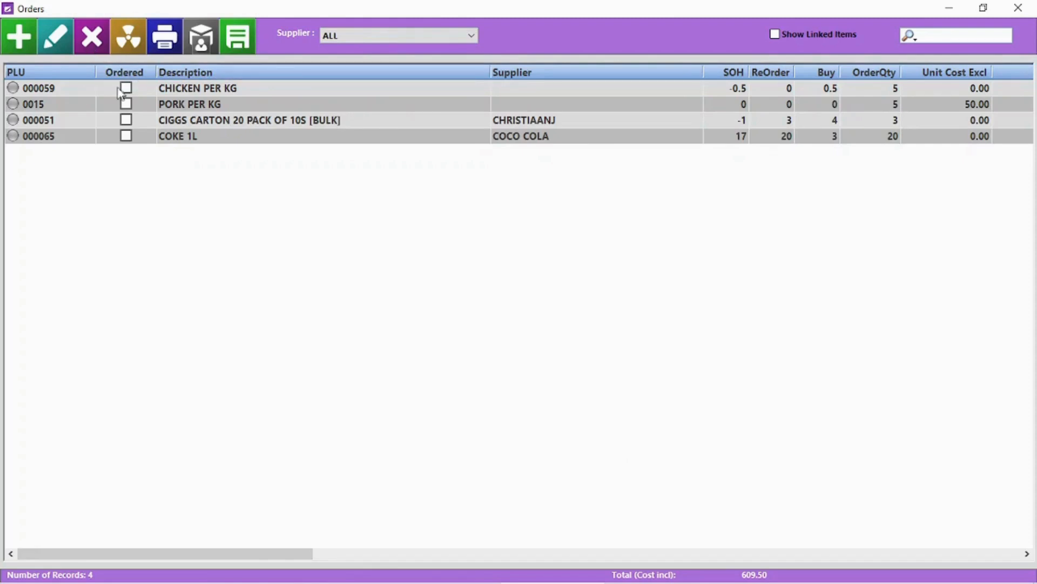
{"action": "double_click", "coordinate": [93, 89]}
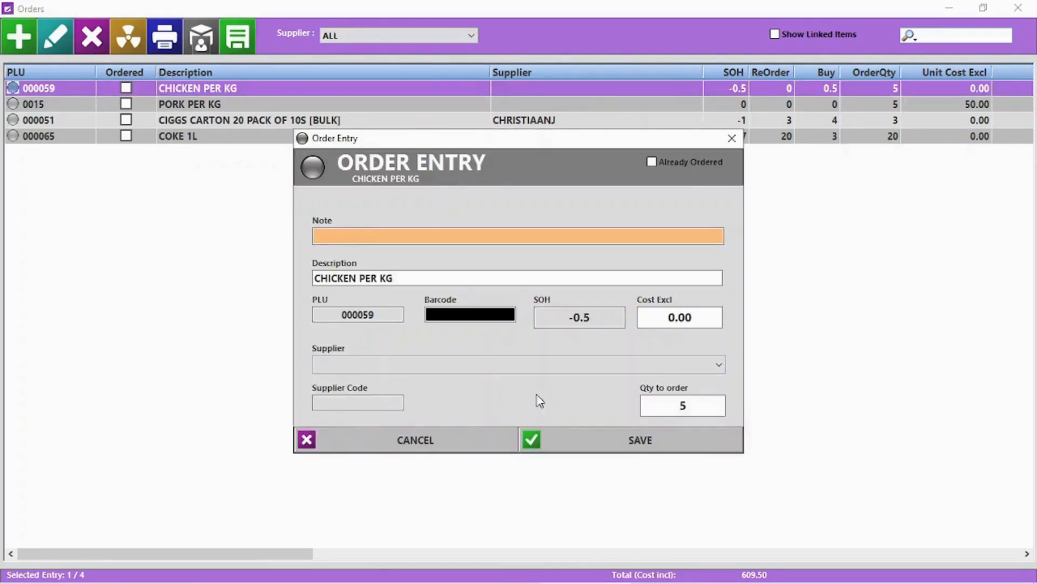
{"action": "left_click", "coordinate": [713, 370]}
{"action": "left_click", "coordinate": [715, 380]}
{"action": "left_click", "coordinate": [708, 405]}
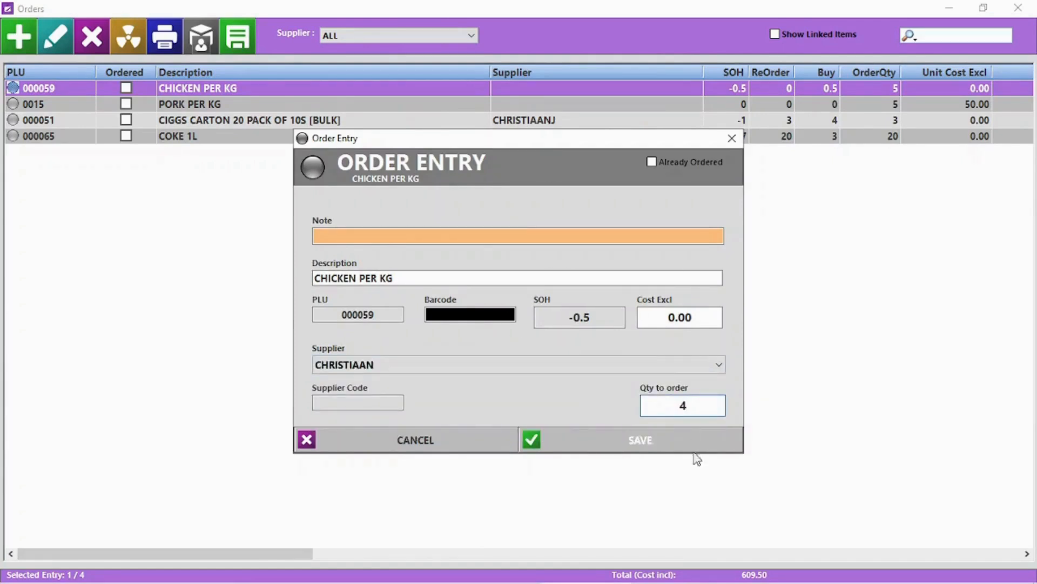
{"action": "left_click", "coordinate": [654, 437]}
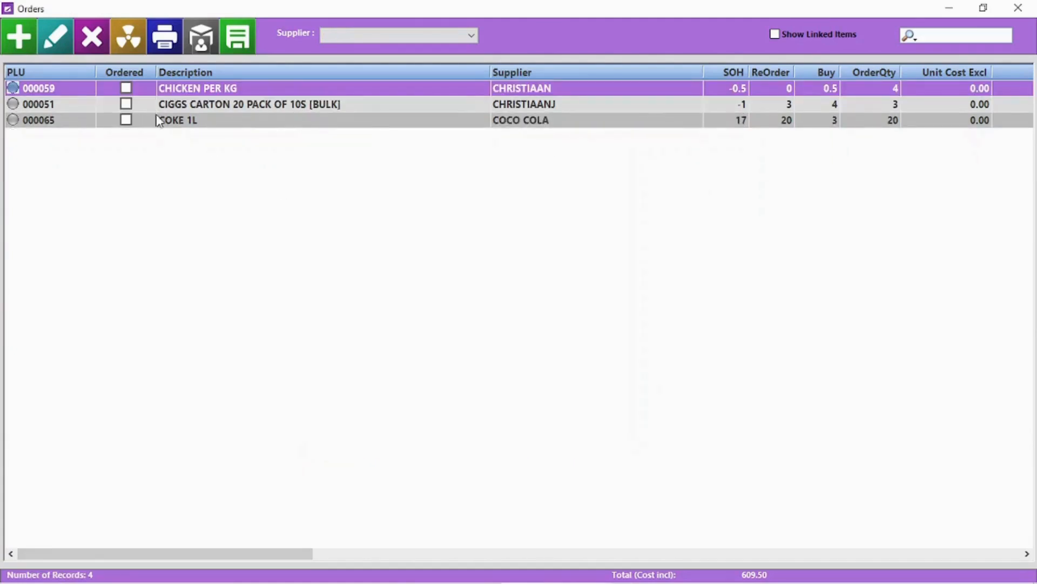
Delete the CIGGS CARTON order, then clear the entire order sheet and close Orders.
{"action": "left_click", "coordinate": [206, 107]}
{"action": "left_click", "coordinate": [97, 43]}
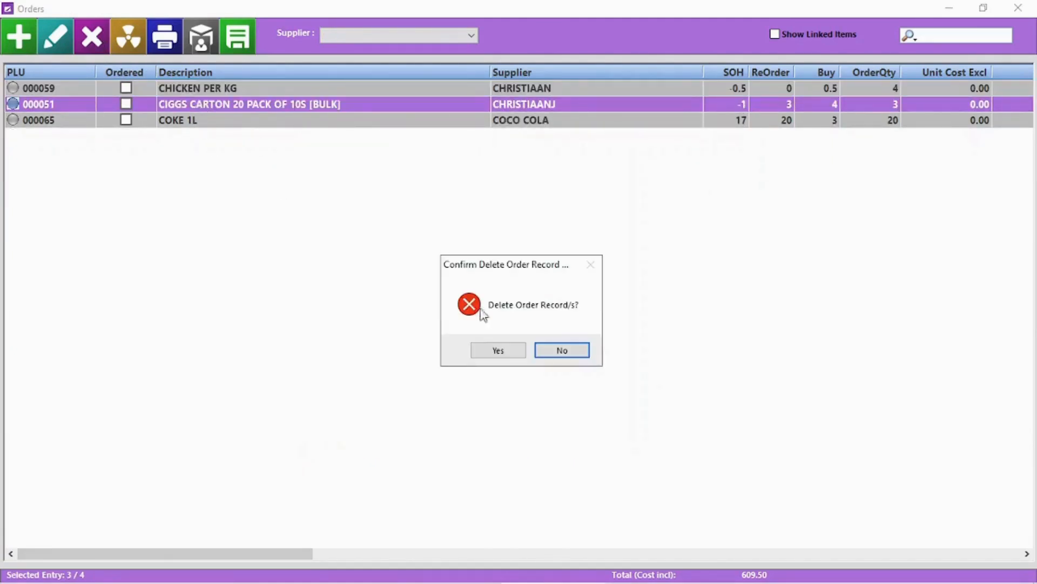
{"action": "left_click", "coordinate": [503, 351]}
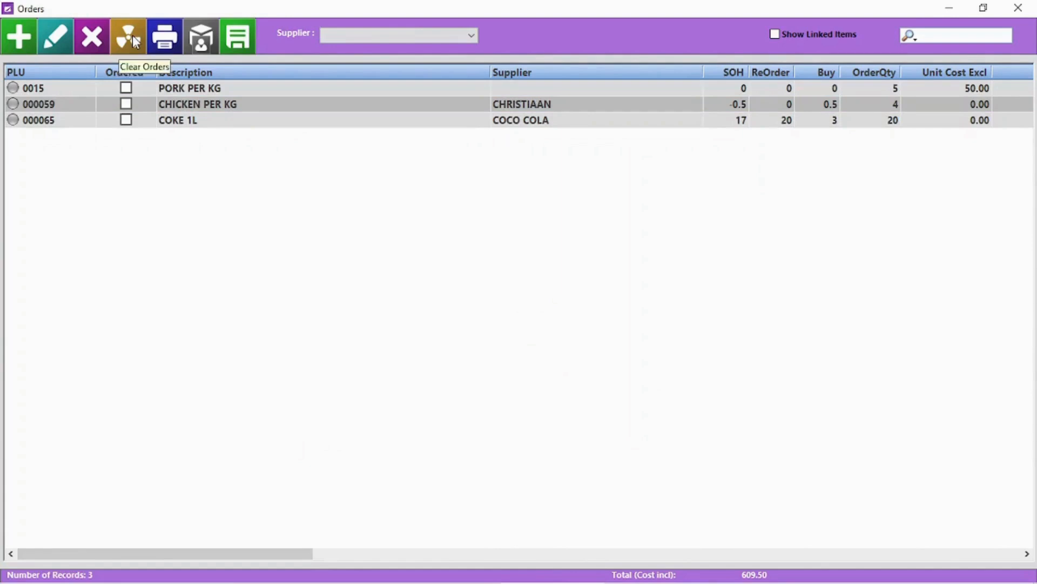
{"action": "left_click", "coordinate": [135, 42]}
{"action": "left_click", "coordinate": [491, 352]}
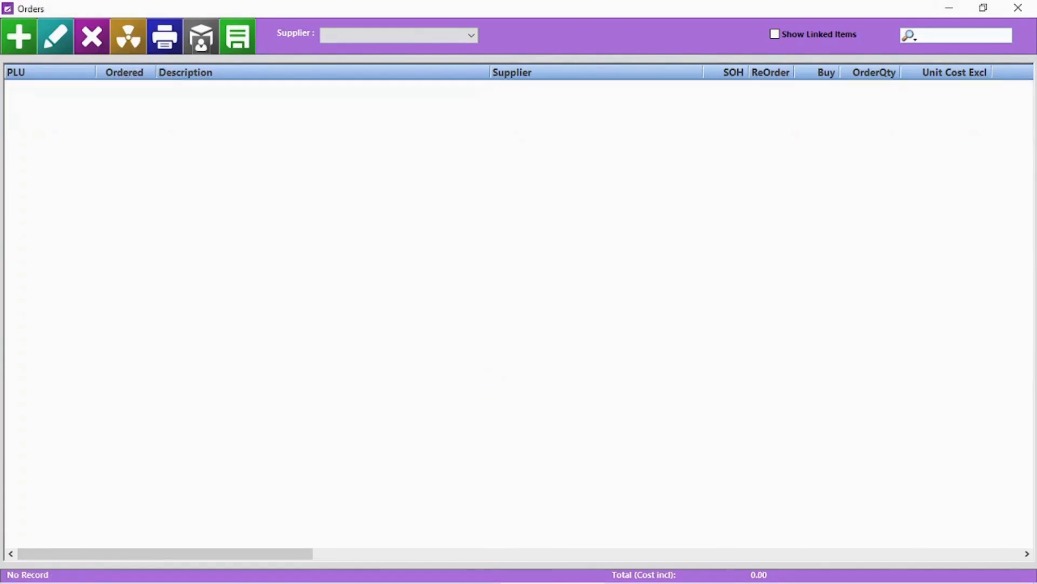
{"action": "left_click", "coordinate": [1018, 8]}
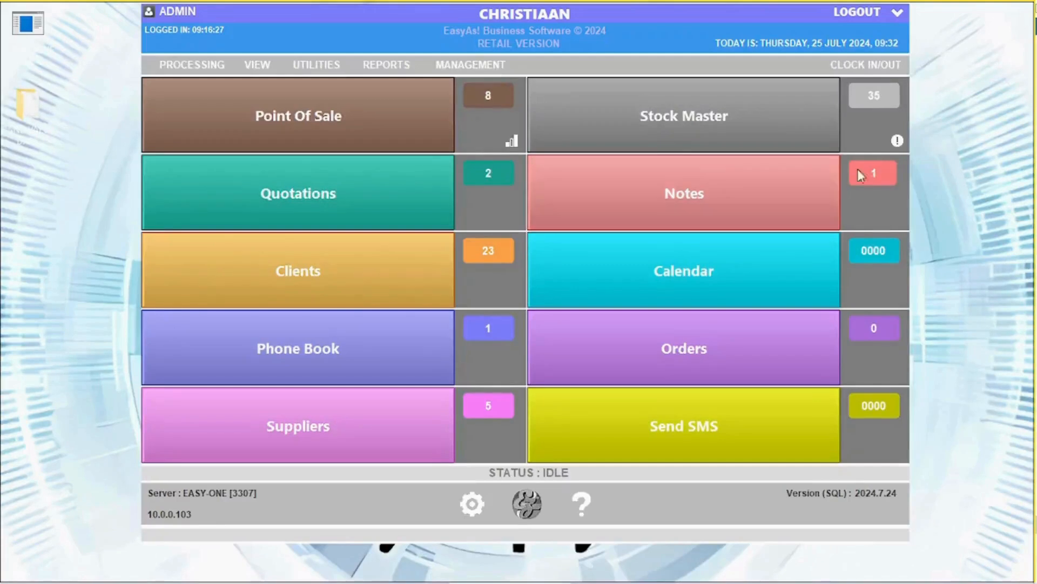
Add COKE 1L and CIGGS CARTON to the orders from the below-reorder-level stock check.
{"action": "left_click", "coordinate": [897, 142]}
{"action": "double_click", "coordinate": [463, 173]}
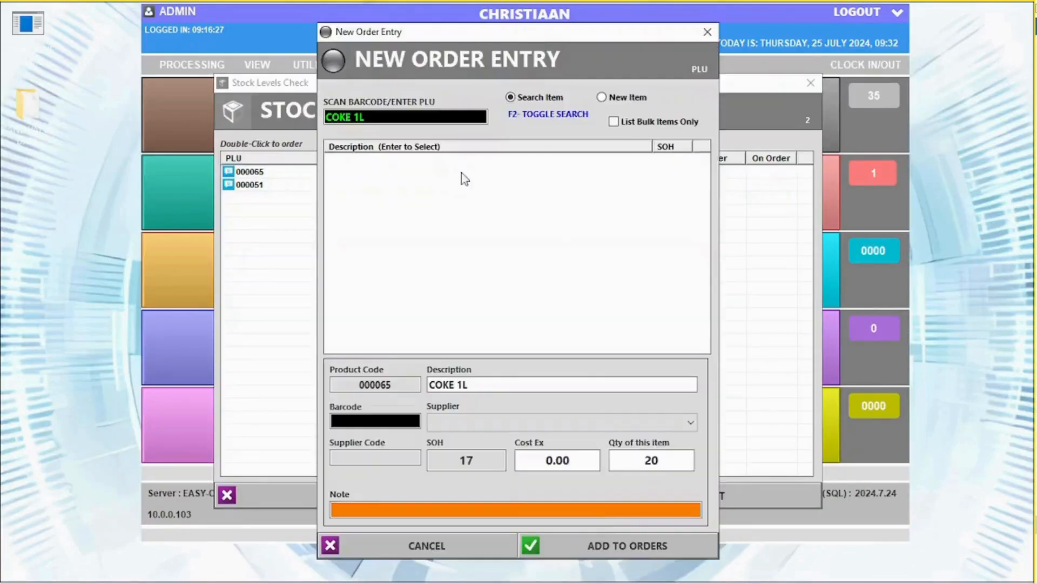
{"action": "key", "text": "Return"}
{"action": "double_click", "coordinate": [478, 186]}
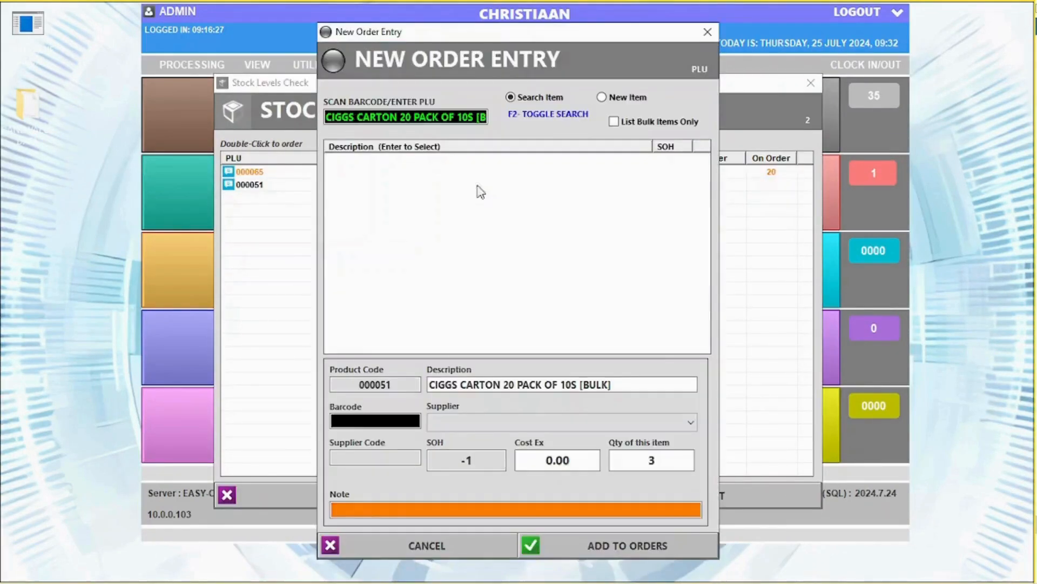
{"action": "left_click", "coordinate": [651, 547]}
{"action": "left_click", "coordinate": [377, 498]}
Show the Orders list for ALL suppliers and open the order-by-supplier window.
{"action": "left_click", "coordinate": [669, 349]}
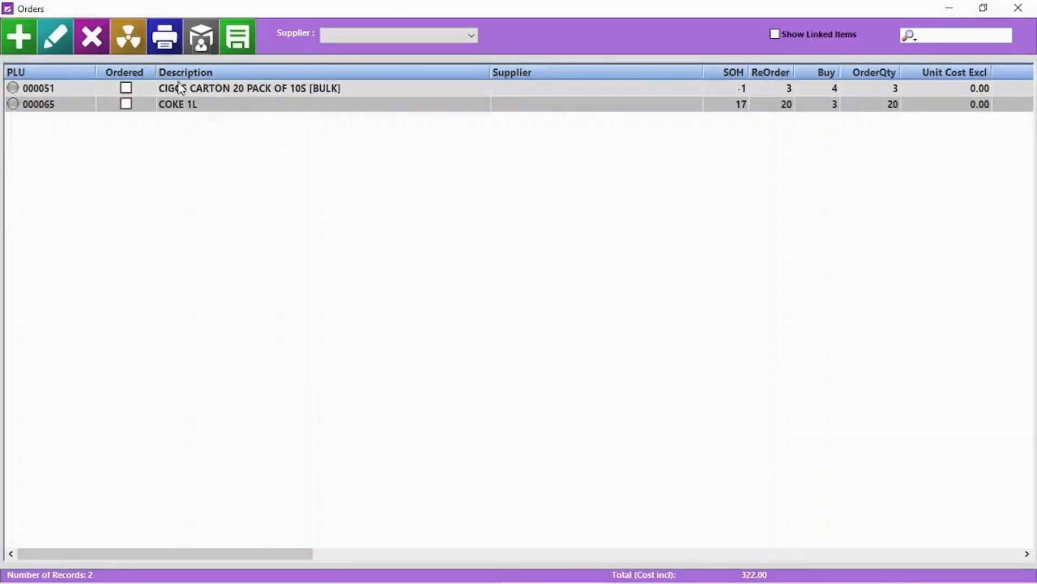
{"action": "left_click", "coordinate": [180, 89]}
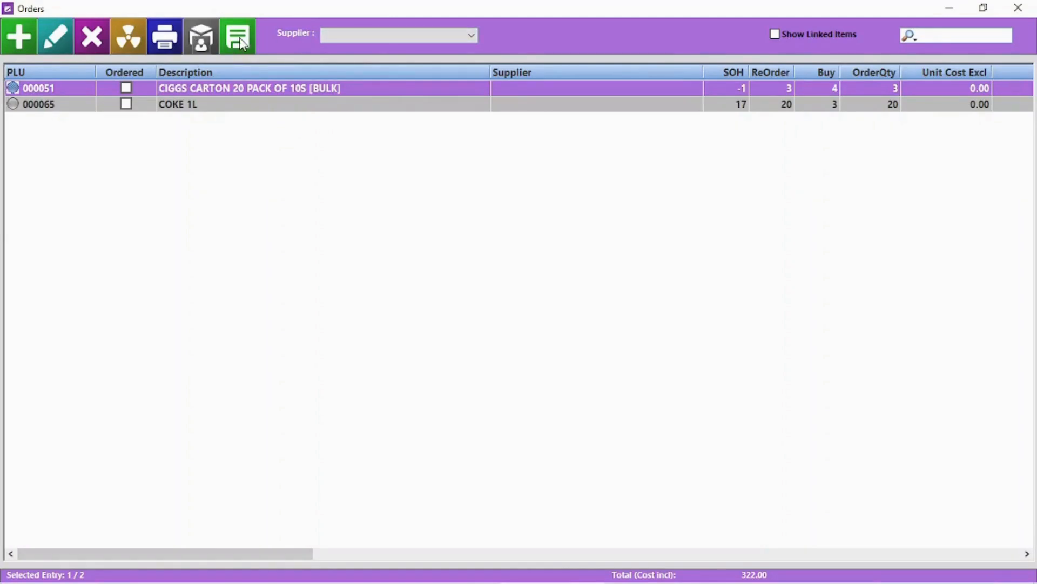
{"action": "left_click", "coordinate": [367, 41]}
{"action": "left_click", "coordinate": [367, 47]}
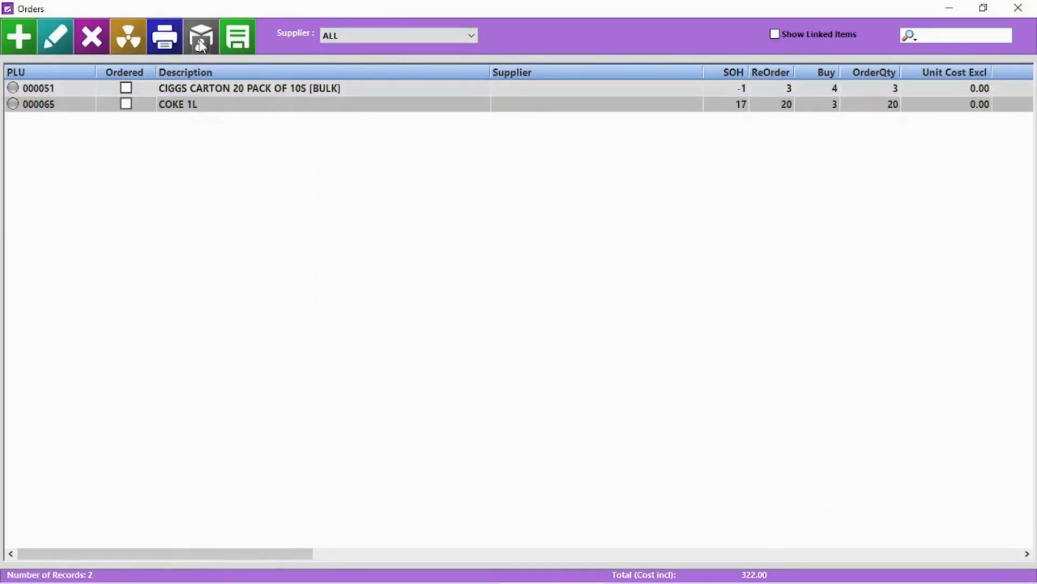
{"action": "left_click", "coordinate": [201, 43]}
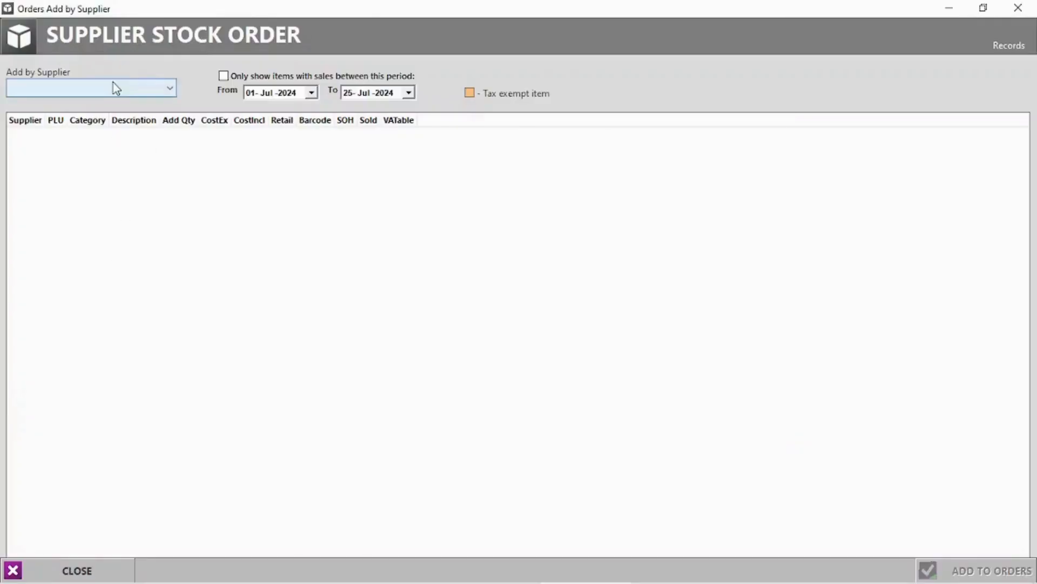
Order 5 PRINGLES CHEESE AND CHIVES from supplier CHRISTIAAN and add them to the Orders list.
{"action": "left_click", "coordinate": [111, 88]}
{"action": "left_click", "coordinate": [64, 115]}
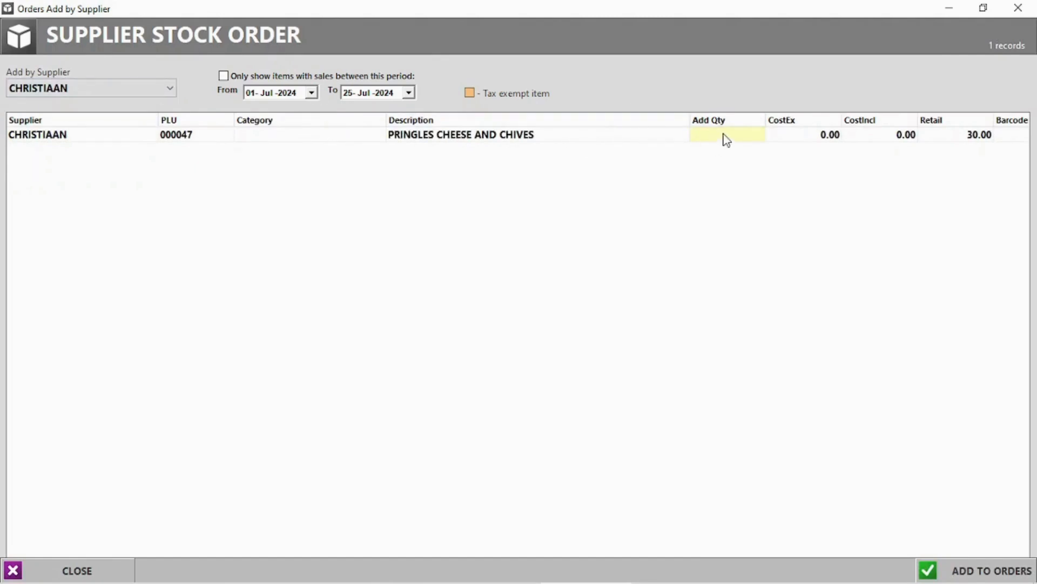
{"action": "left_click", "coordinate": [732, 135]}
{"action": "key", "text": "Return"}
{"action": "left_click", "coordinate": [973, 570]}
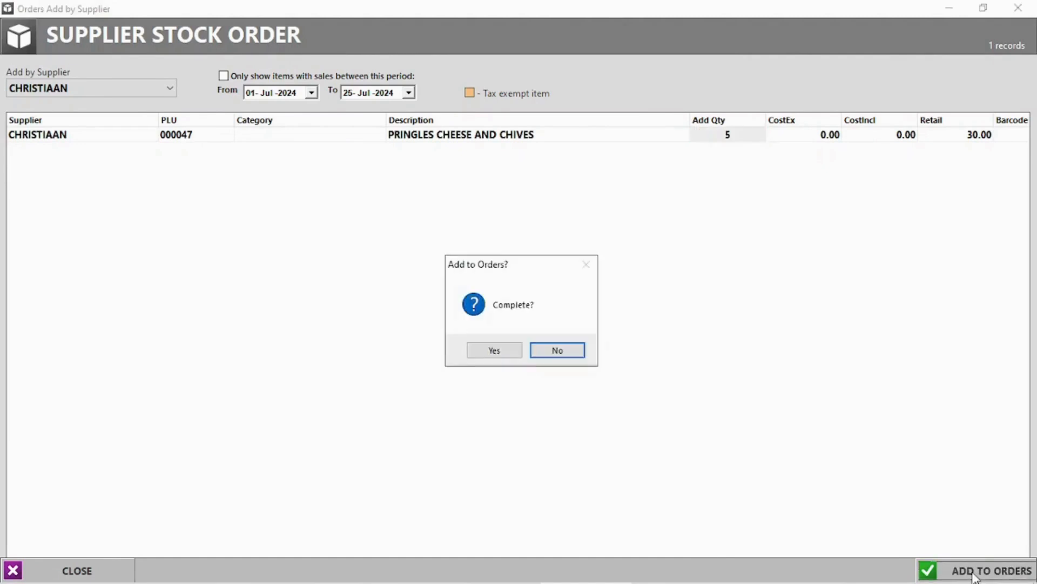
{"action": "left_click", "coordinate": [498, 352]}
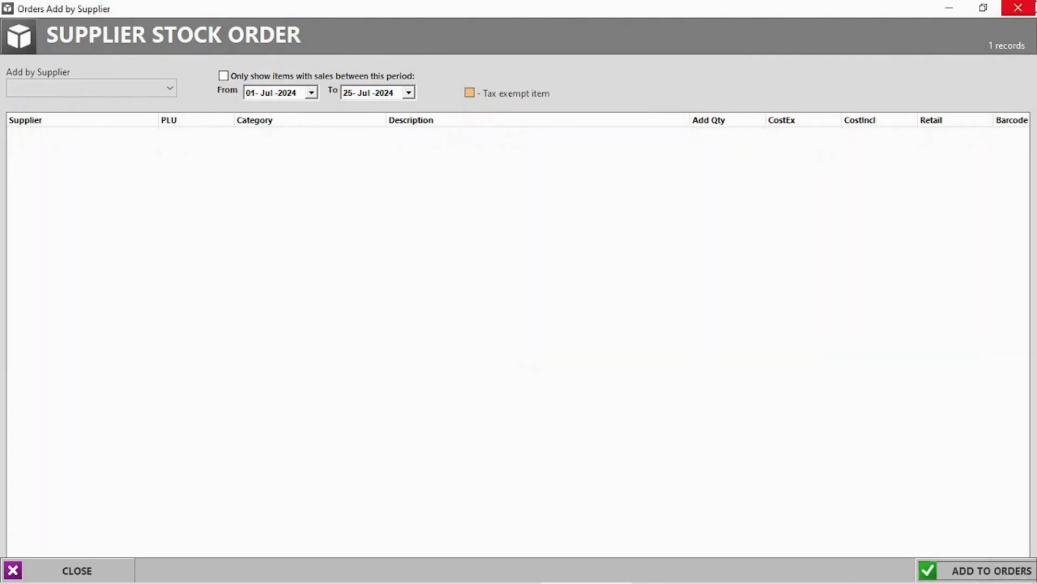
{"action": "left_click", "coordinate": [1018, 8]}
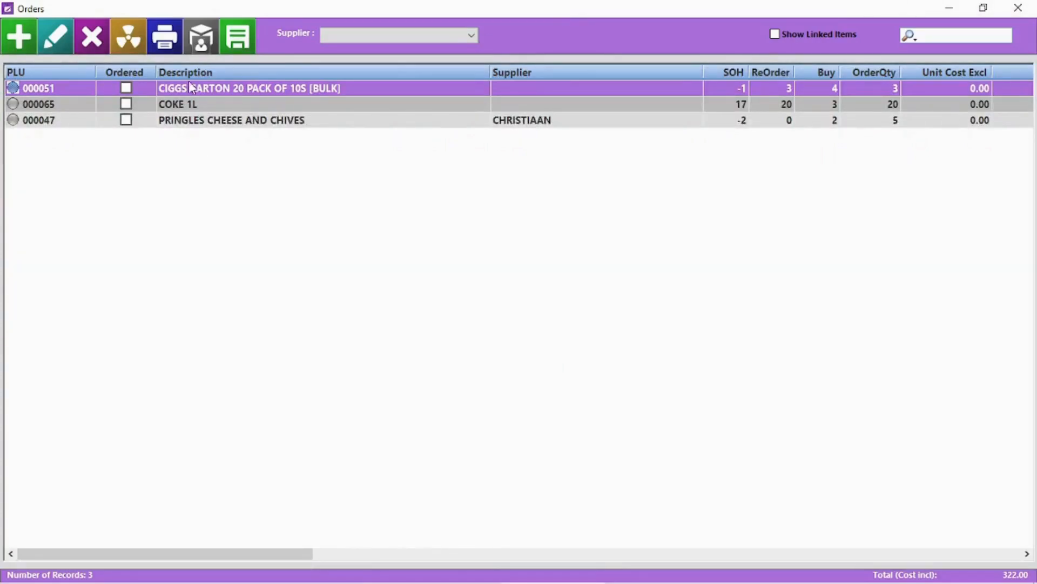
Try saving all suppliers' orders as one purchase order and dismiss the cannot-assign warning.
{"action": "left_click", "coordinate": [386, 37]}
{"action": "left_click", "coordinate": [351, 47]}
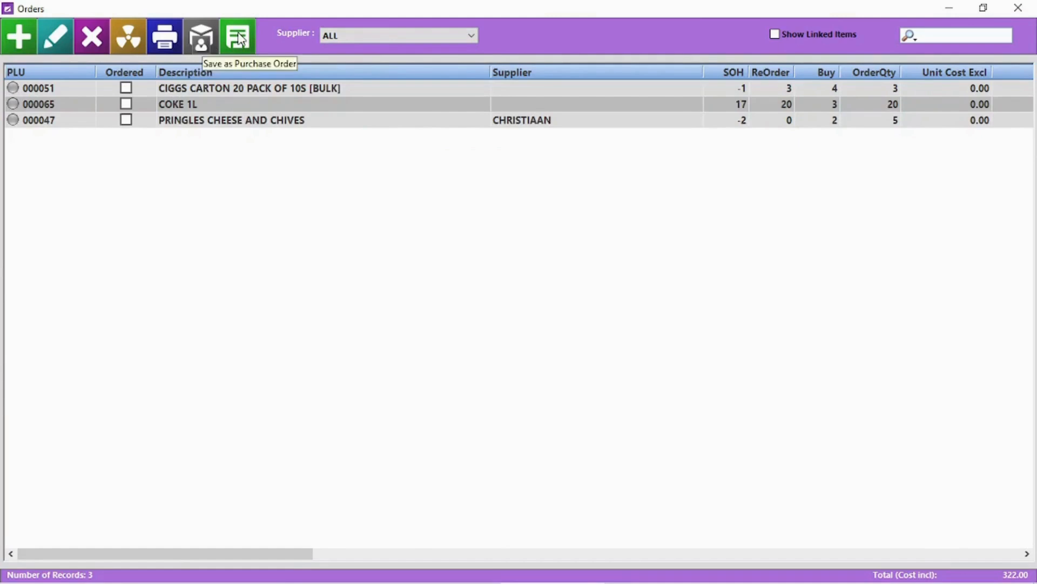
{"action": "left_click", "coordinate": [239, 39]}
{"action": "left_click", "coordinate": [594, 349]}
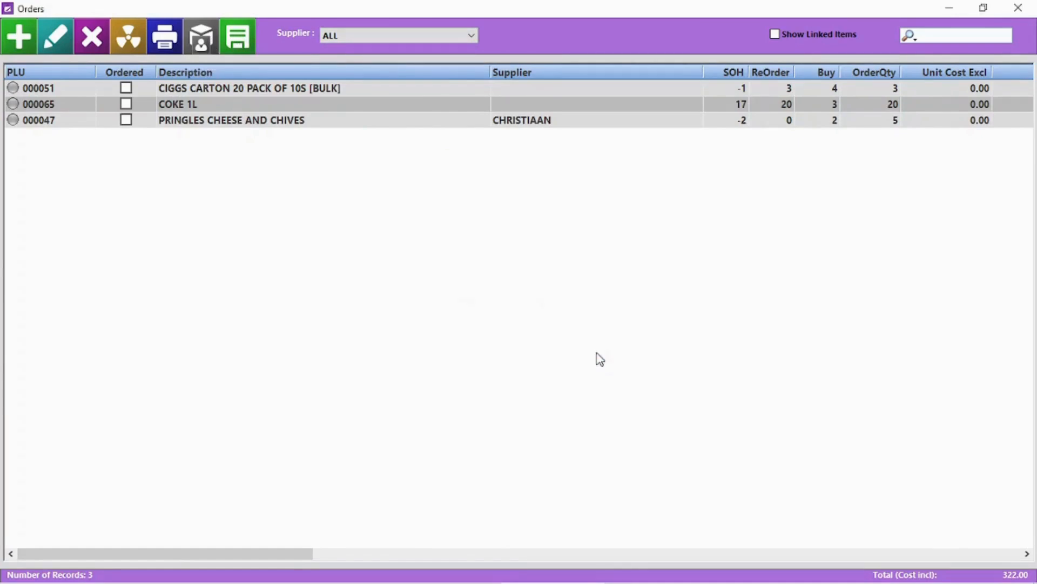
{"action": "left_click", "coordinate": [264, 92]}
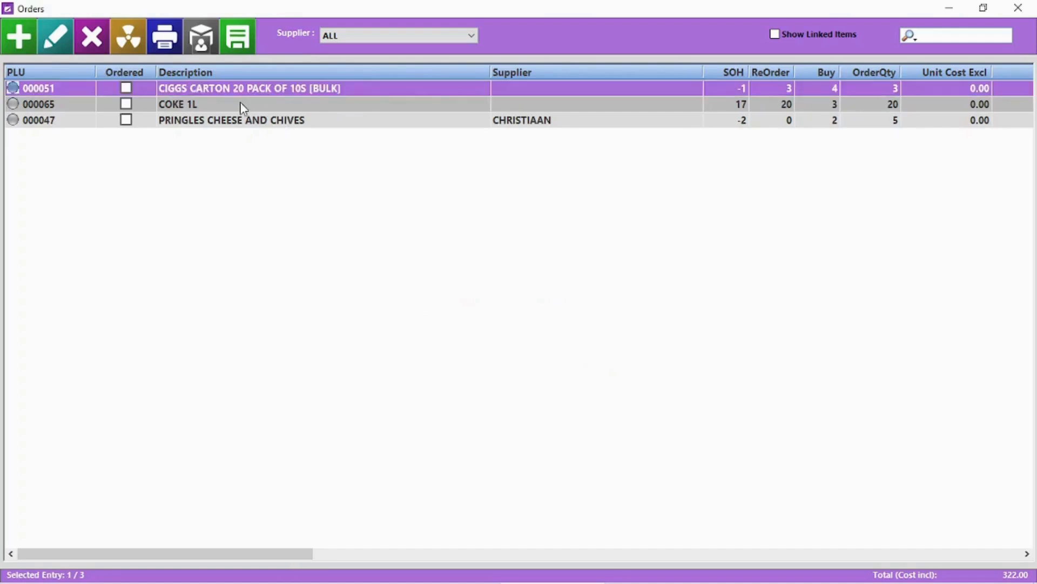
Save the PRINGLES supplier's order as a purchase order noted 'Need by monday', without PLU codes.
{"action": "left_click", "coordinate": [362, 35]}
{"action": "left_click", "coordinate": [363, 56]}
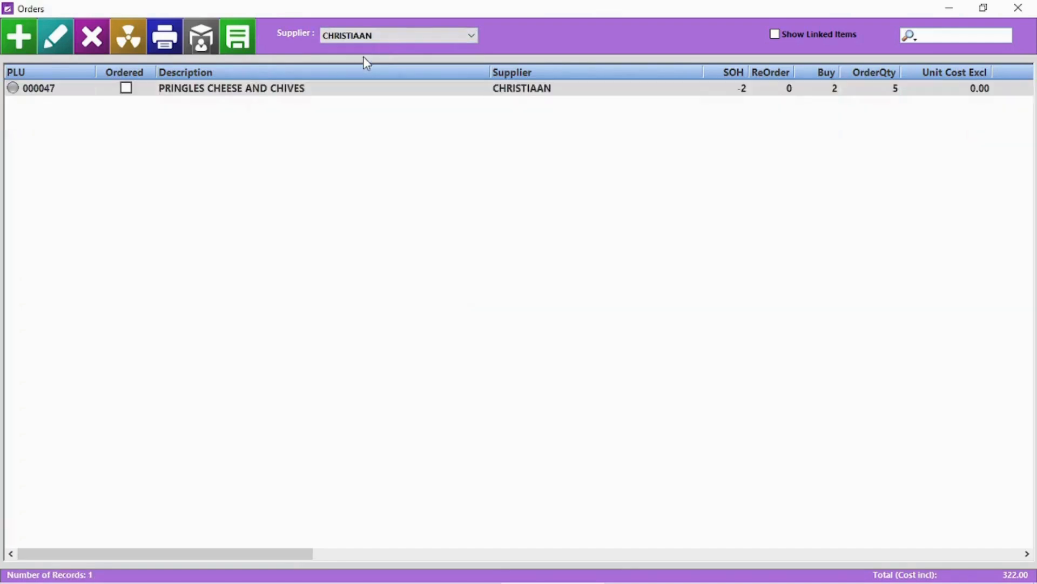
{"action": "left_click", "coordinate": [240, 39]}
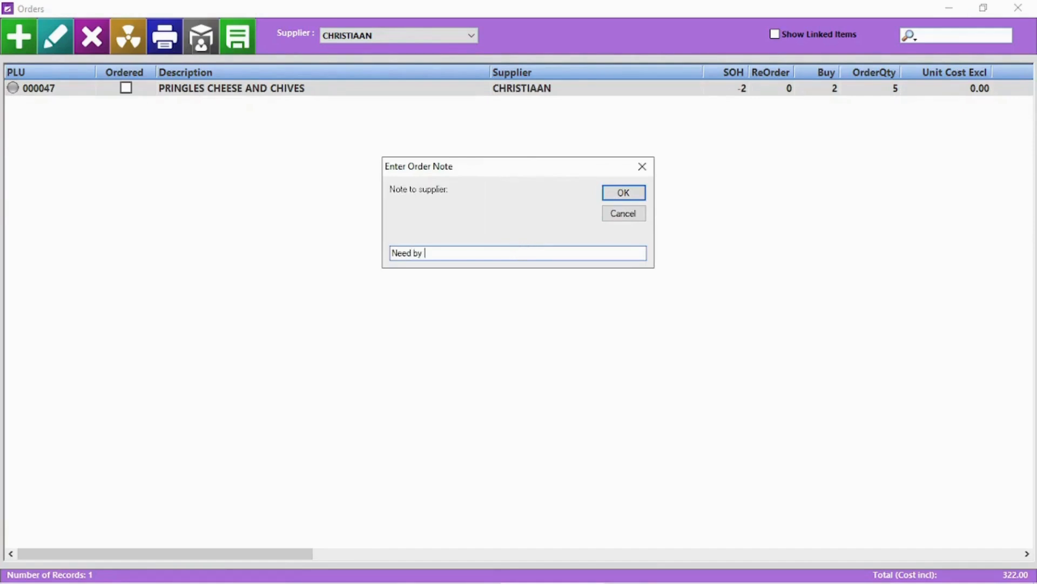
{"action": "type", "text": "Need by monday"}
{"action": "key", "text": "Return"}
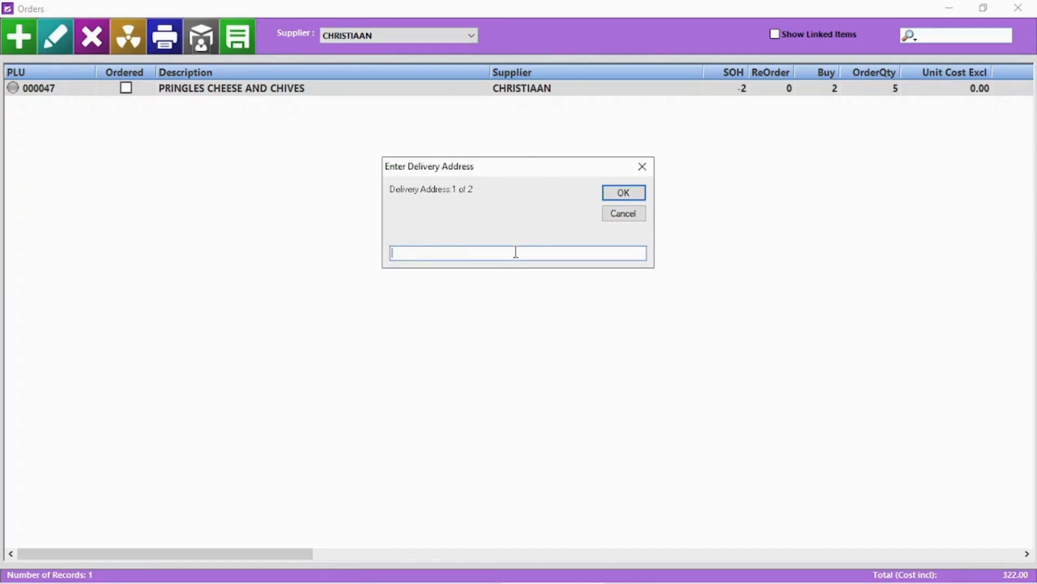
{"action": "left_click", "coordinate": [626, 195]}
{"action": "left_click", "coordinate": [627, 196]}
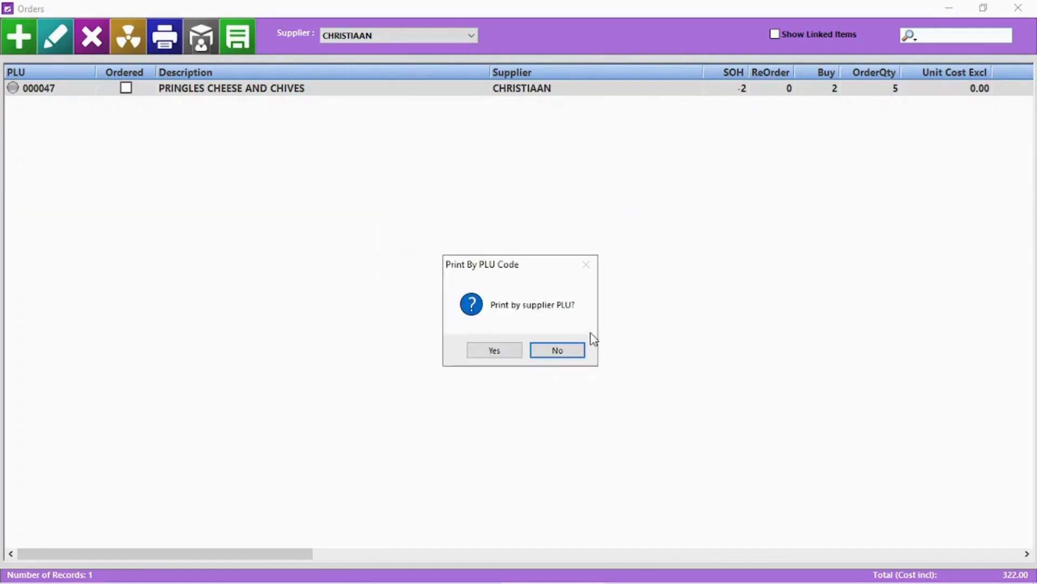
{"action": "left_click", "coordinate": [556, 349]}
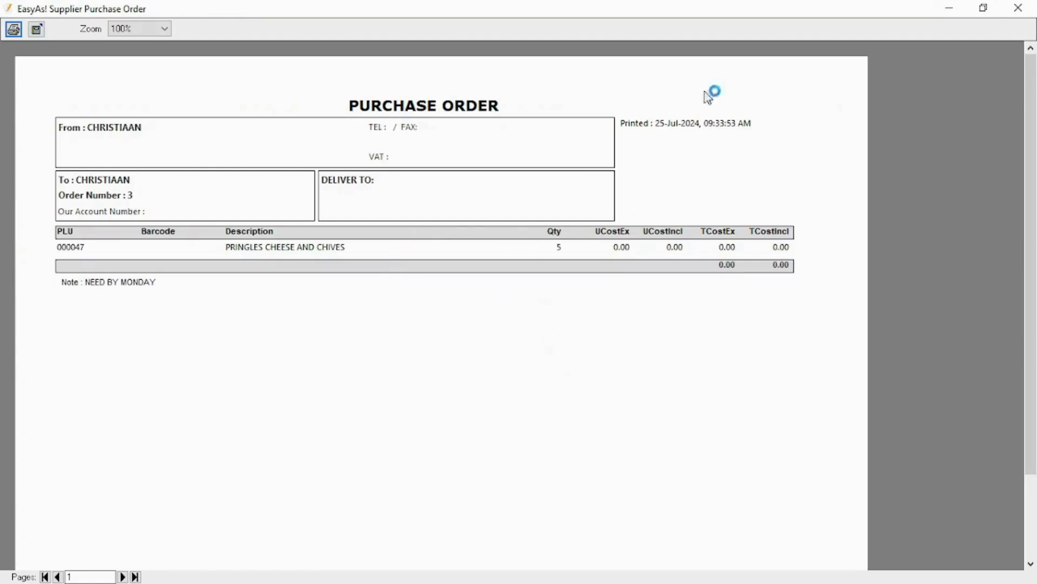
{"action": "left_click", "coordinate": [1017, 7]}
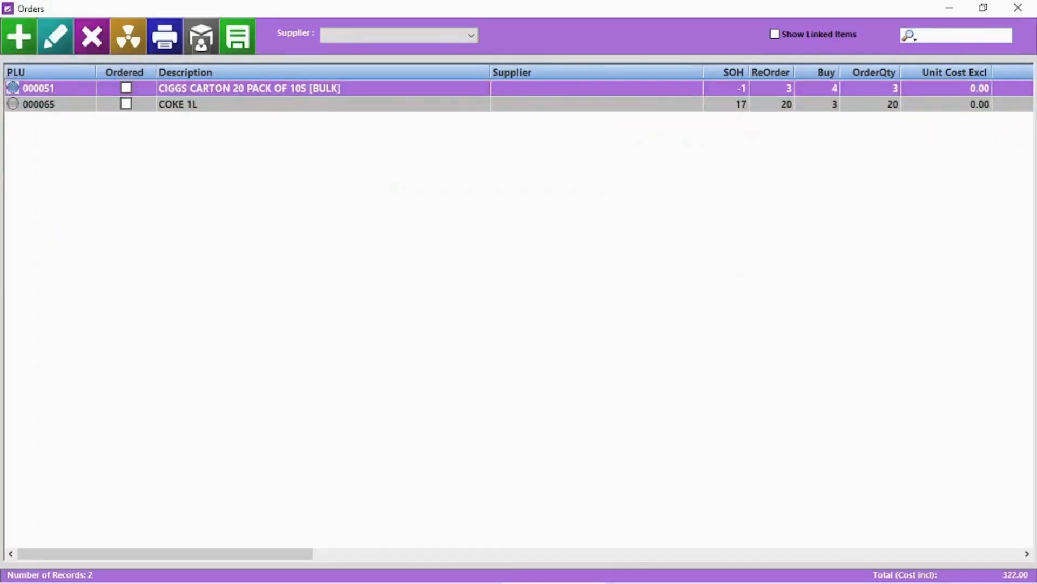
Assign COCO COLA as the supplier for both the CIGGS CARTON and COKE 1L order lines.
{"action": "double_click", "coordinate": [382, 98]}
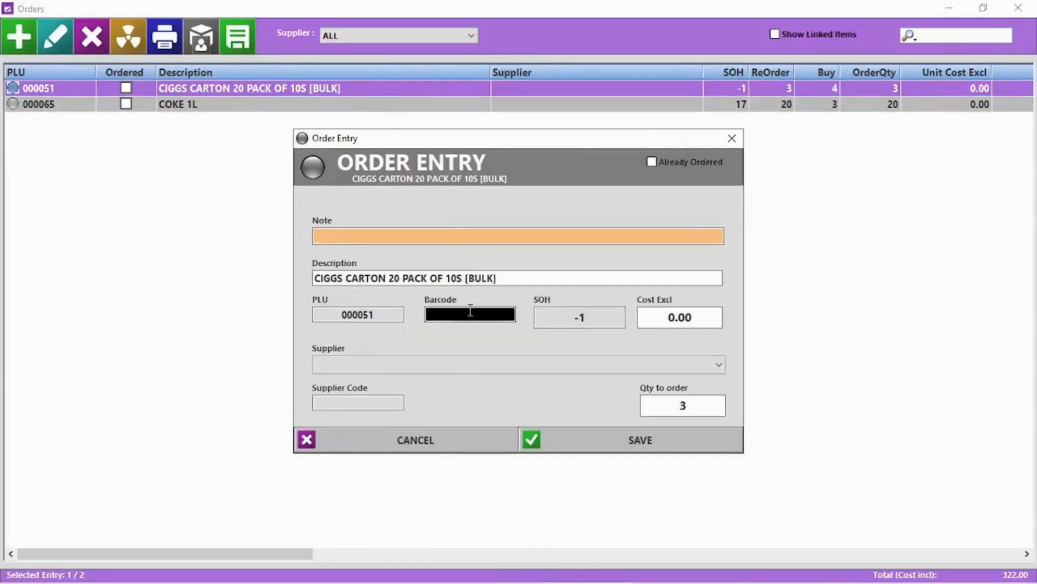
{"action": "left_click", "coordinate": [453, 366]}
{"action": "left_click", "coordinate": [362, 412]}
{"action": "left_click", "coordinate": [669, 452]}
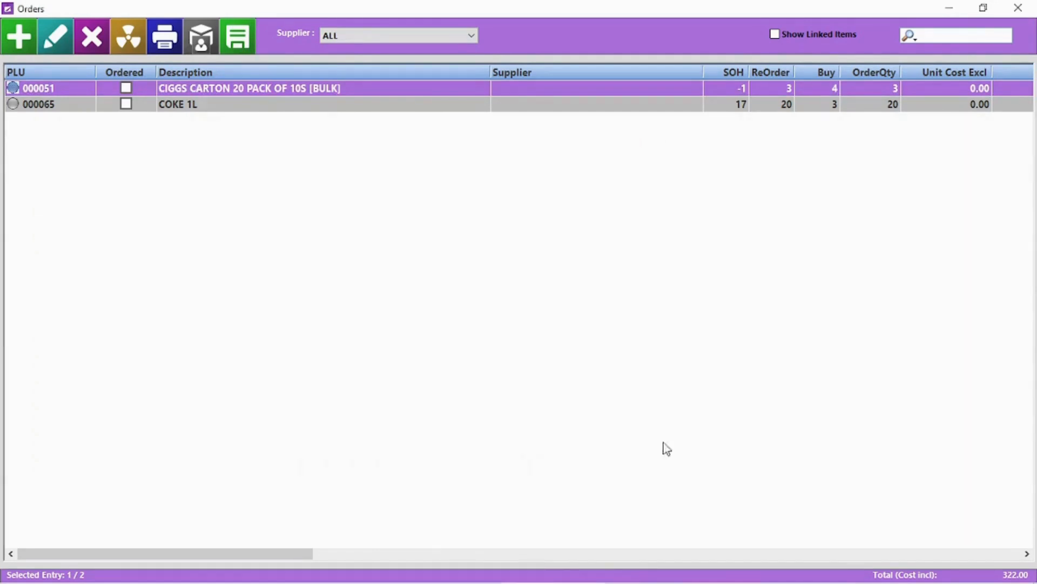
{"action": "left_click", "coordinate": [397, 36]}
{"action": "left_click", "coordinate": [398, 47]}
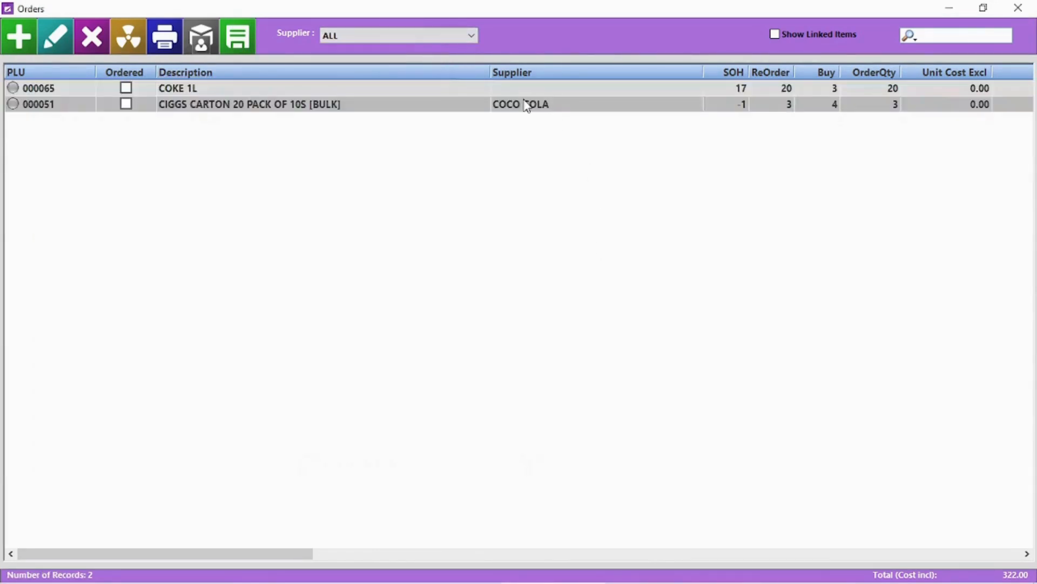
{"action": "double_click", "coordinate": [516, 90]}
{"action": "left_click", "coordinate": [479, 366]}
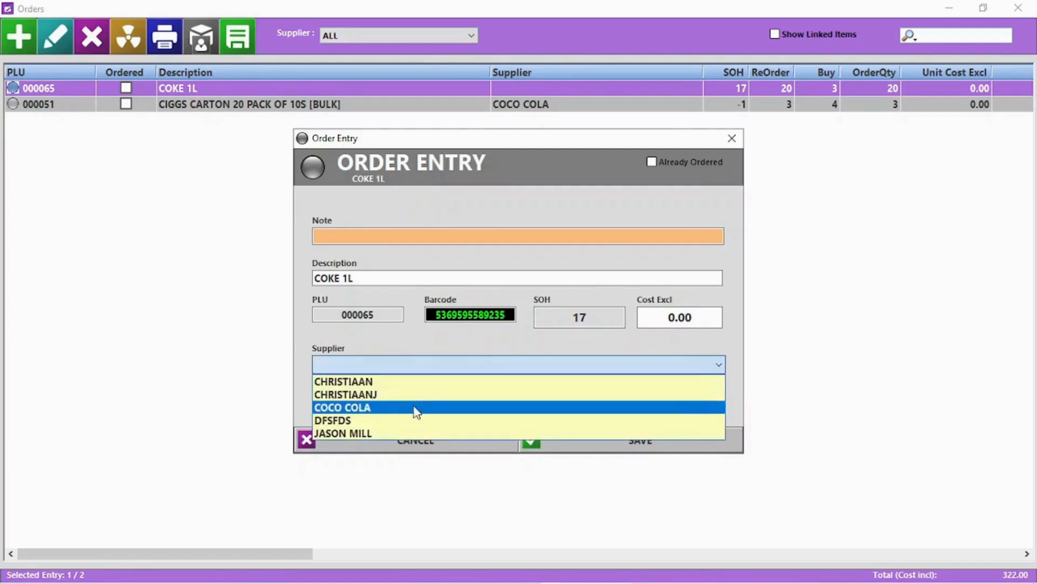
{"action": "left_click", "coordinate": [656, 406]}
{"action": "left_click", "coordinate": [665, 441]}
Save COCO COLA's orders as a purchase order with no note, address, or PLU codes.
{"action": "left_click", "coordinate": [452, 34]}
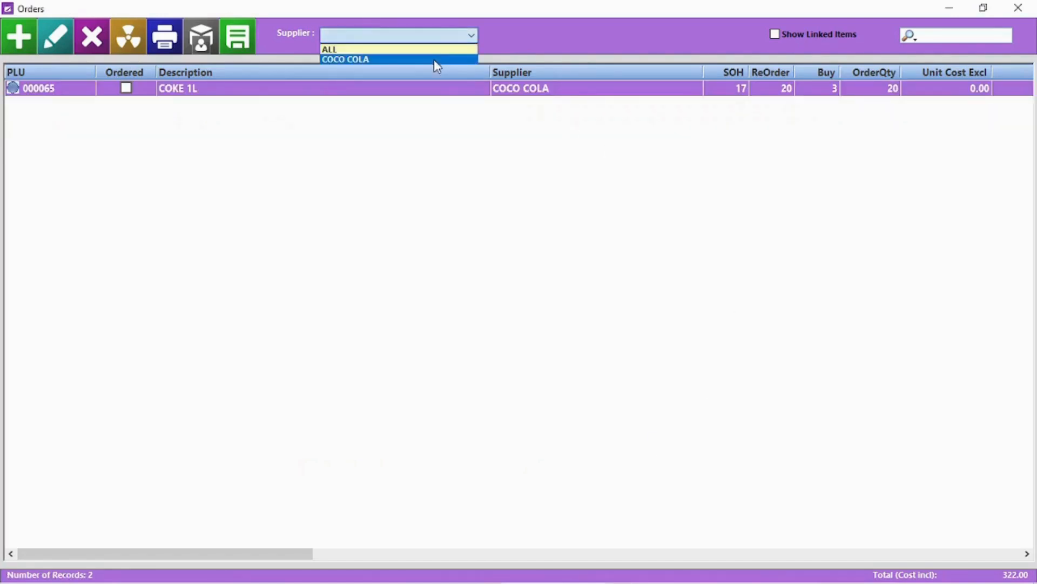
{"action": "left_click", "coordinate": [434, 58]}
{"action": "left_click", "coordinate": [238, 43]}
{"action": "left_click", "coordinate": [615, 195]}
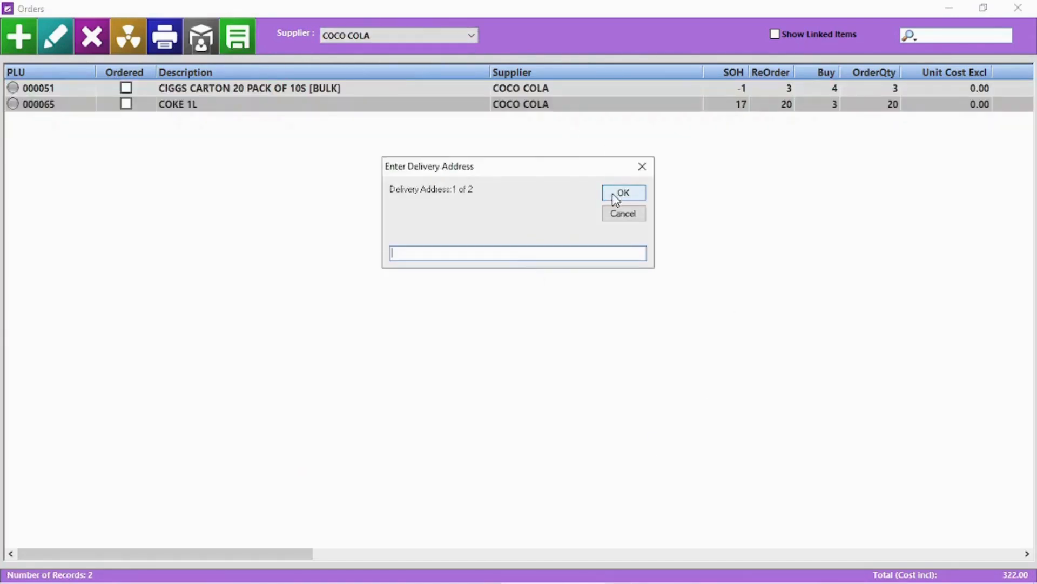
{"action": "left_click", "coordinate": [616, 196]}
{"action": "left_click", "coordinate": [616, 196]}
{"action": "left_click", "coordinate": [578, 351]}
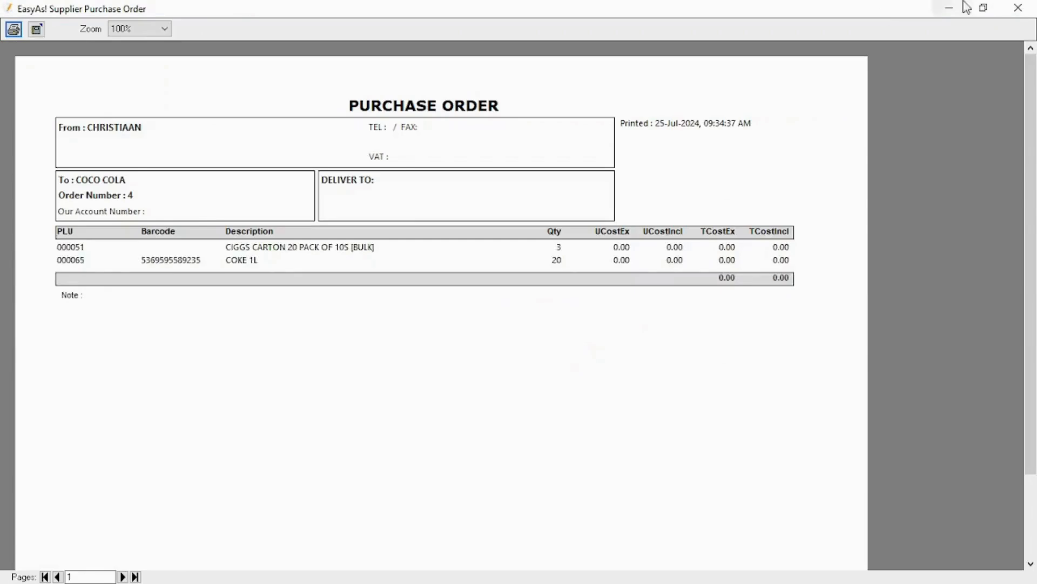
{"action": "left_click", "coordinate": [1018, 7]}
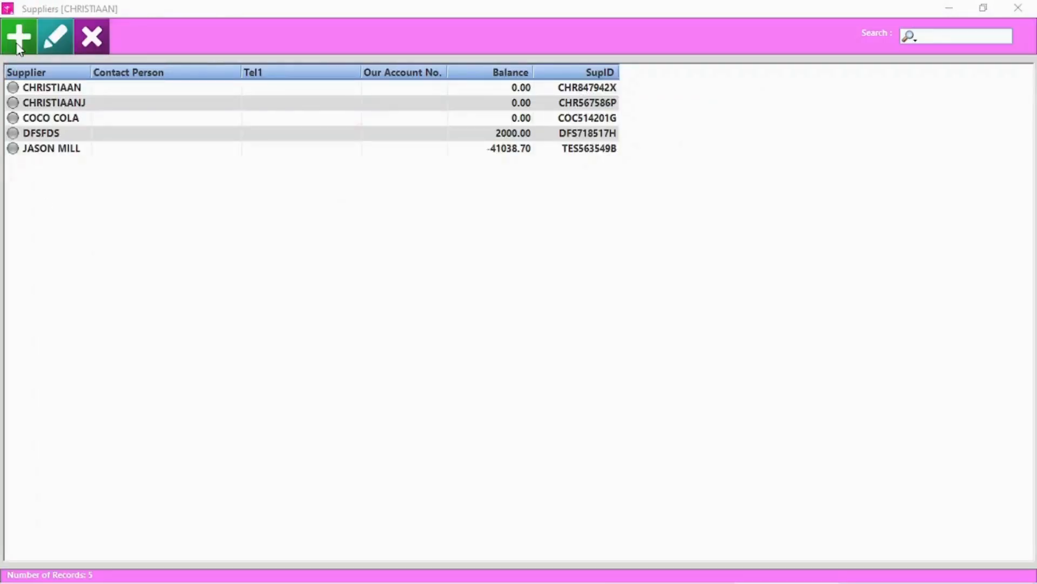
Create supplier 'Stardew Valley' with its contact number and our account number, and save it.
{"action": "left_click", "coordinate": [18, 47]}
{"action": "type", "text": "Sta"}
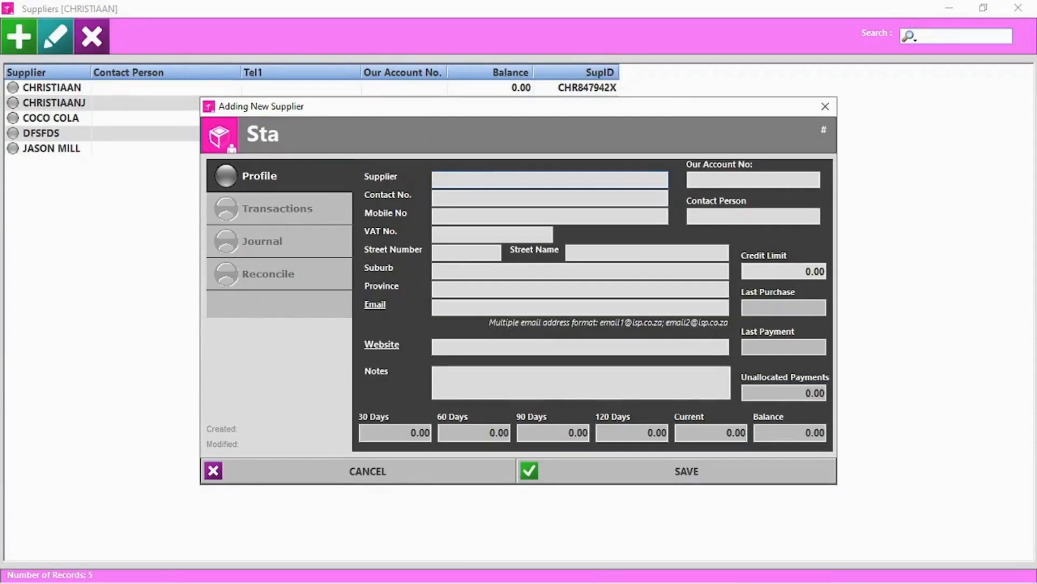
{"action": "type", "text": "rdew Valley"}
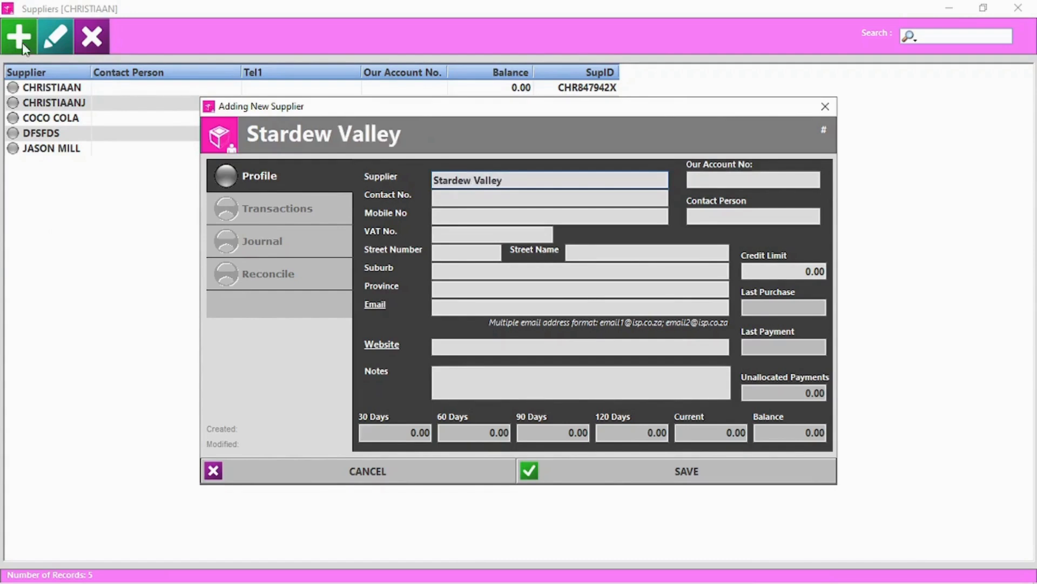
{"action": "left_click", "coordinate": [499, 197]}
{"action": "type", "text": "2846518"}
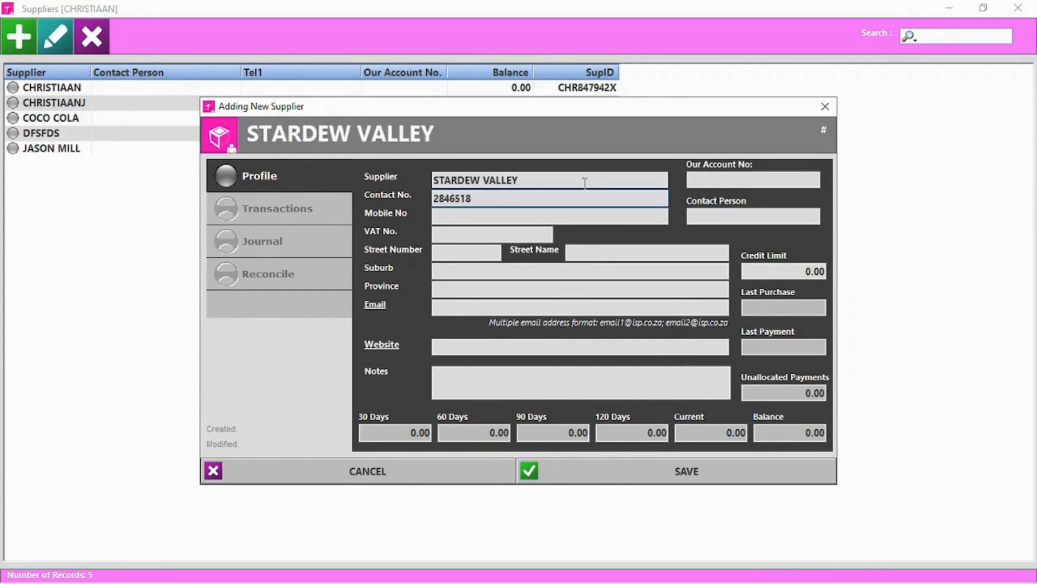
{"action": "left_click", "coordinate": [698, 179]}
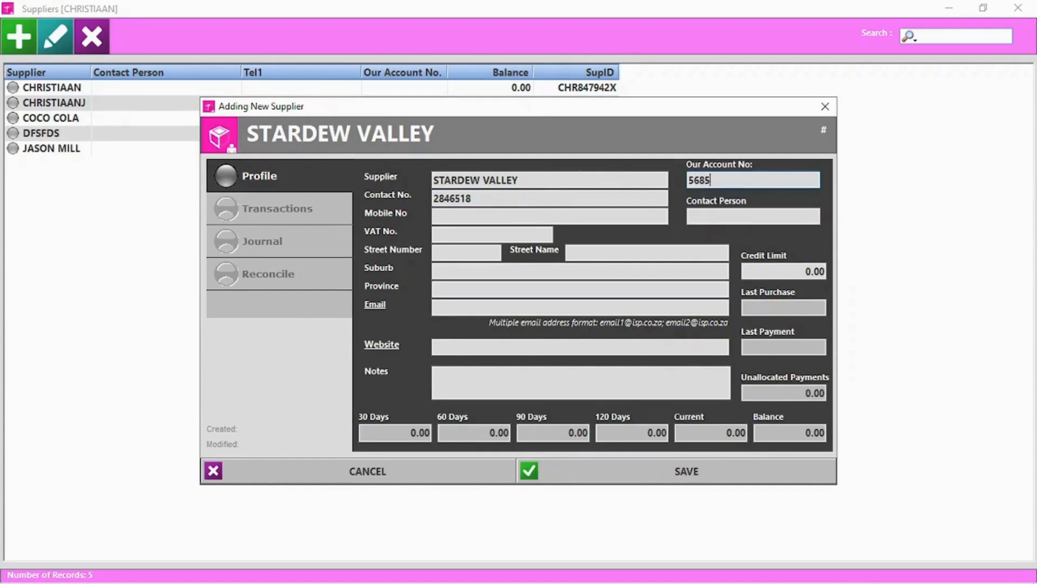
{"action": "left_click", "coordinate": [465, 385]}
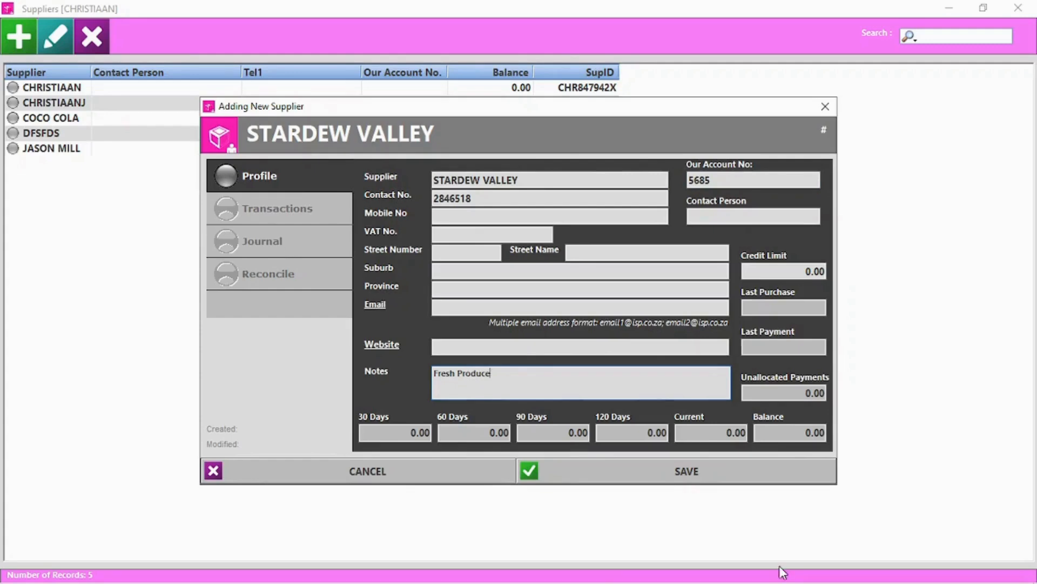
{"action": "left_click", "coordinate": [695, 472]}
Review the transaction statements of STARDEW VALLEY and COCO COLA.
{"action": "left_click", "coordinate": [60, 40]}
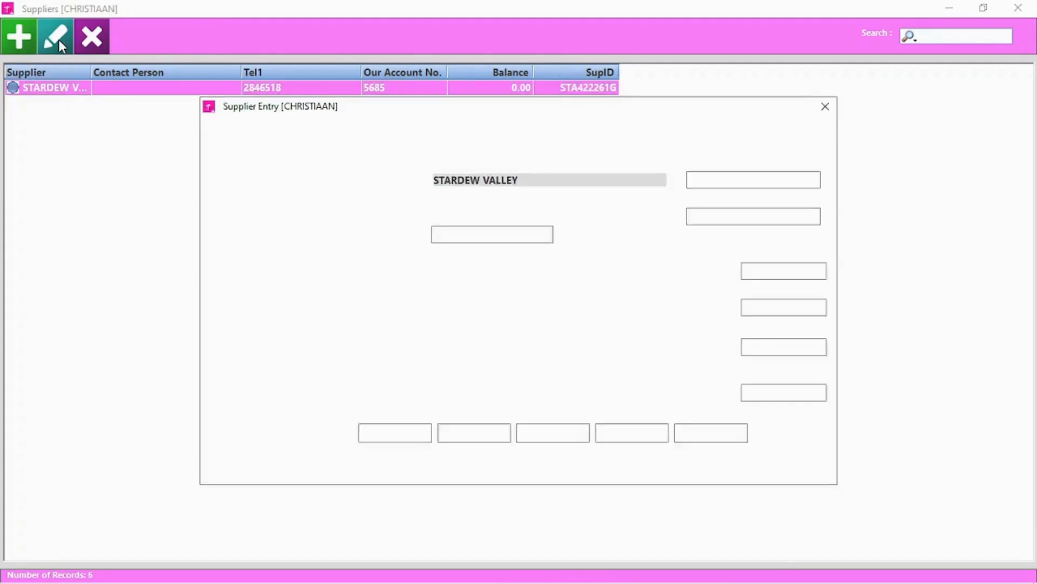
{"action": "left_click", "coordinate": [276, 208]}
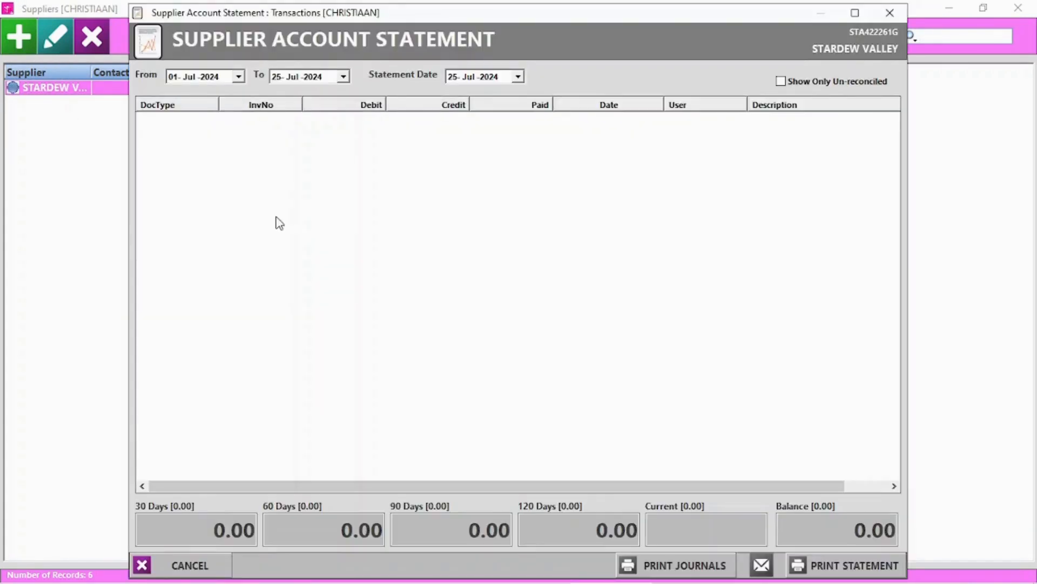
{"action": "left_click", "coordinate": [889, 12]}
{"action": "left_click", "coordinate": [890, 104]}
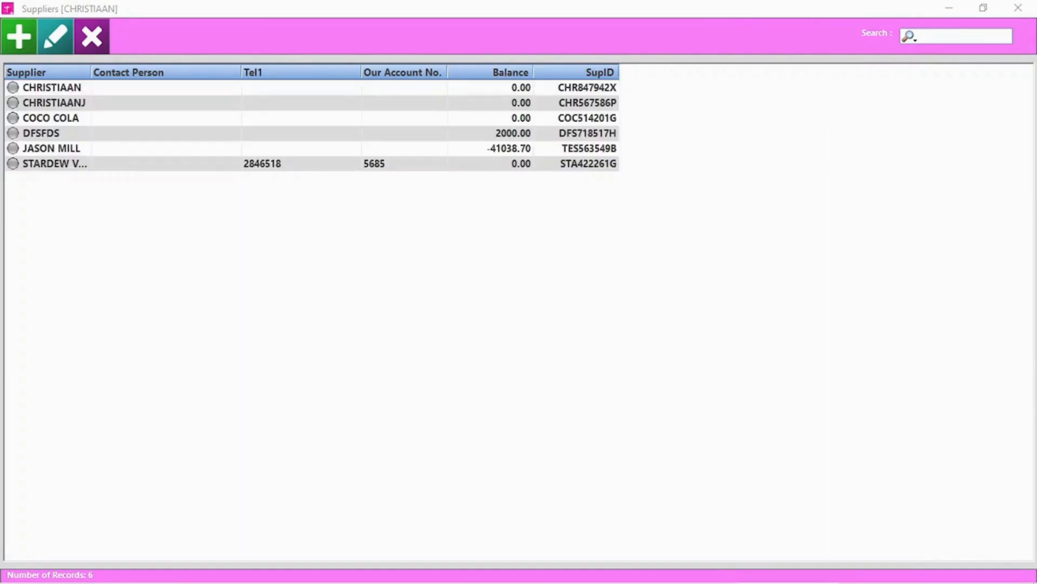
{"action": "double_click", "coordinate": [72, 119]}
{"action": "left_click", "coordinate": [310, 246]}
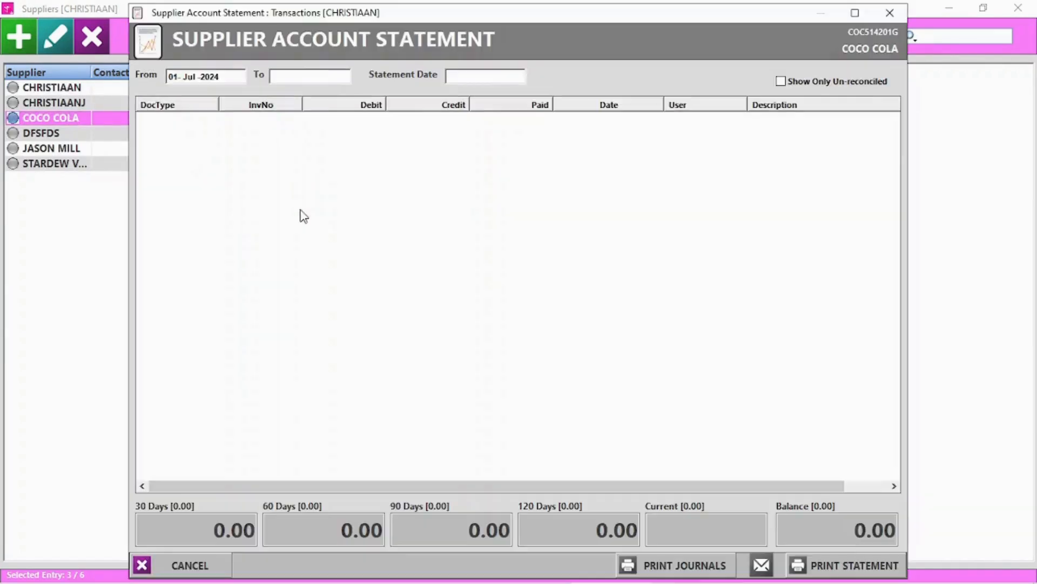
{"action": "left_click", "coordinate": [890, 12]}
Post a 300.00 credit journal to COCO COLA without printing, then reconcile the account.
{"action": "left_click", "coordinate": [287, 251]}
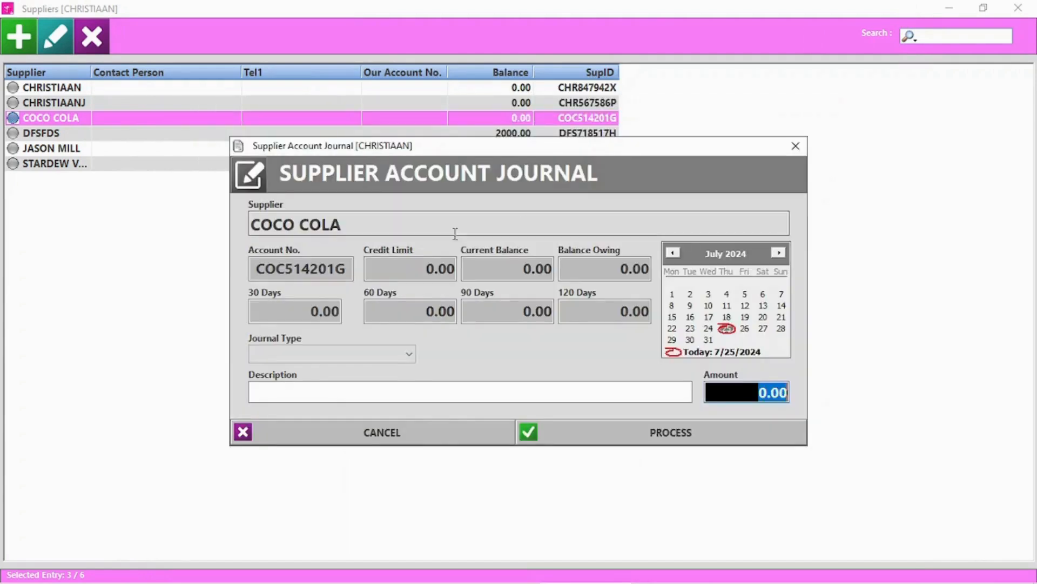
{"action": "left_click", "coordinate": [362, 355]}
{"action": "left_click", "coordinate": [289, 398]}
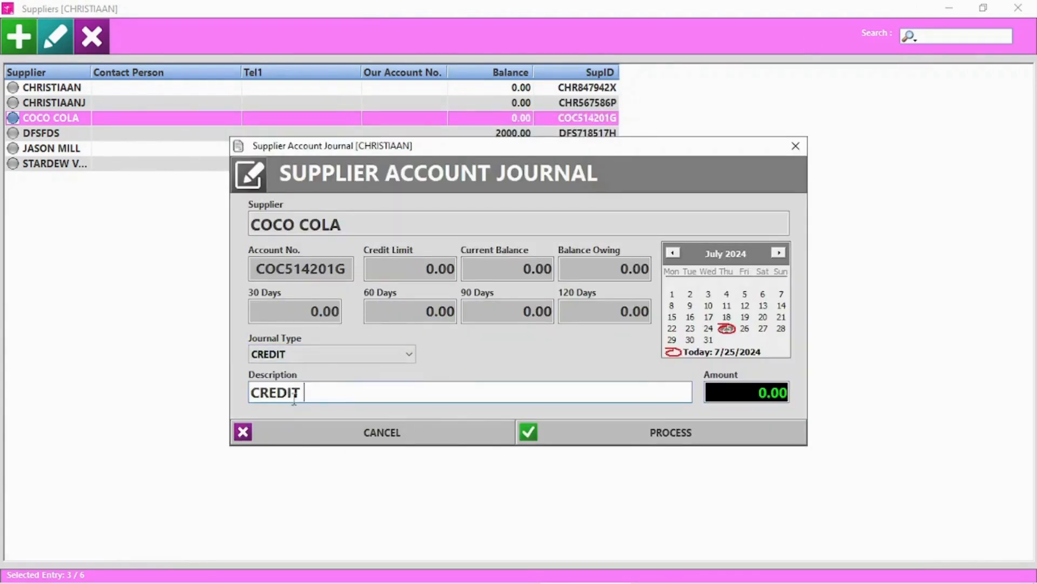
{"action": "left_click", "coordinate": [721, 393]}
{"action": "type", "text": "300.00"}
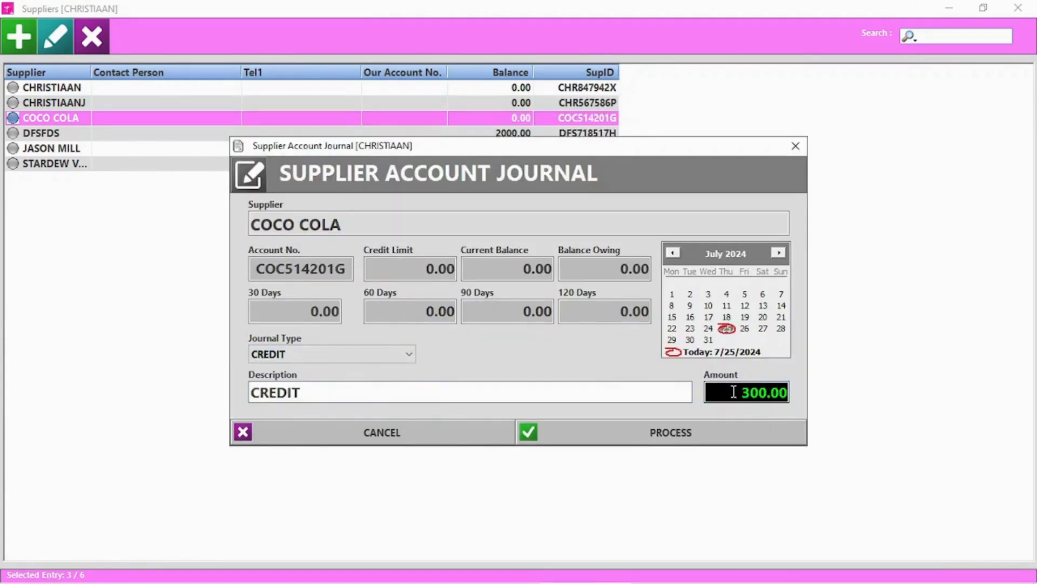
{"action": "left_click", "coordinate": [683, 443]}
{"action": "left_click", "coordinate": [576, 351]}
{"action": "left_click", "coordinate": [576, 354]}
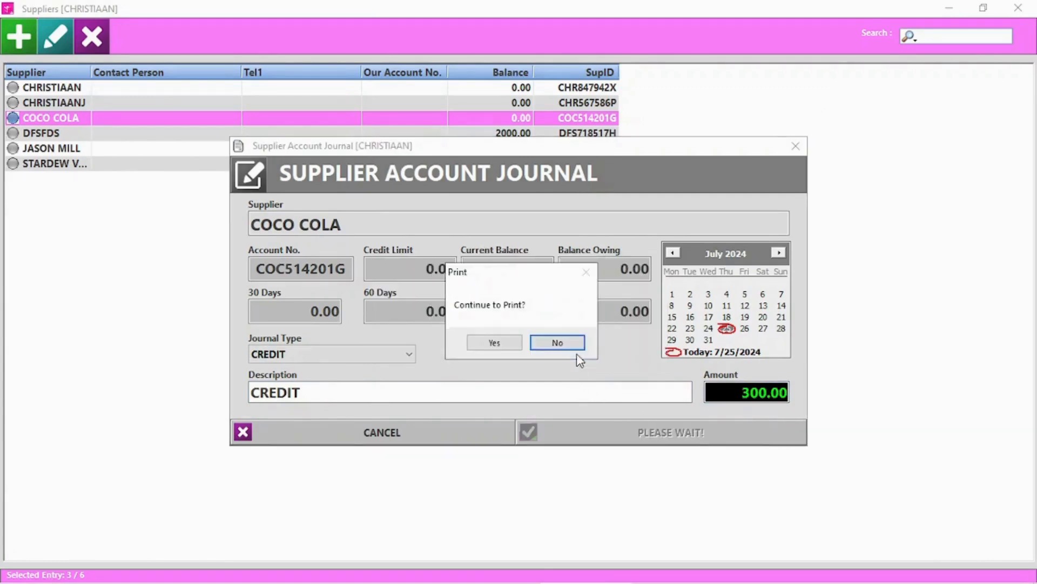
{"action": "left_click", "coordinate": [563, 353]}
{"action": "left_click", "coordinate": [614, 354]}
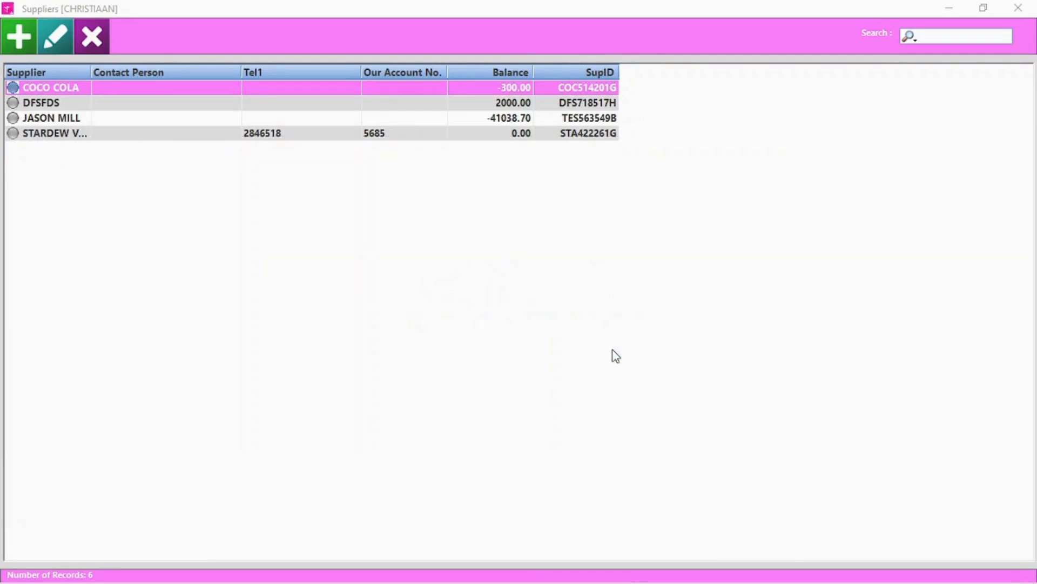
Check the new CREDIT NOTE on COCO COLA's statement and reconciliation.
{"action": "double_click", "coordinate": [56, 90]}
{"action": "left_click", "coordinate": [264, 201]}
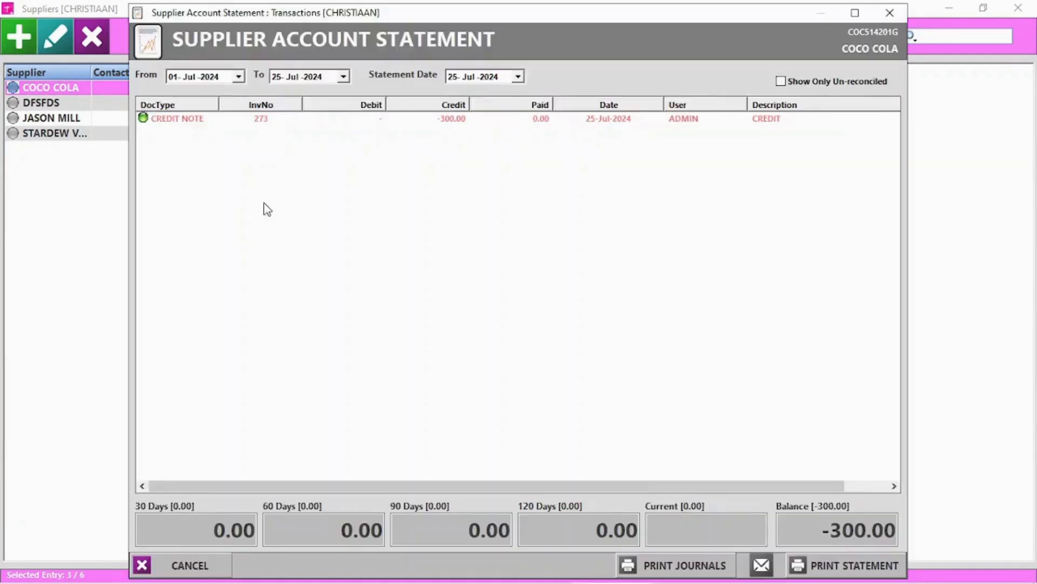
{"action": "left_click", "coordinate": [204, 120]}
{"action": "left_click", "coordinate": [889, 13]}
{"action": "left_click", "coordinate": [267, 274]}
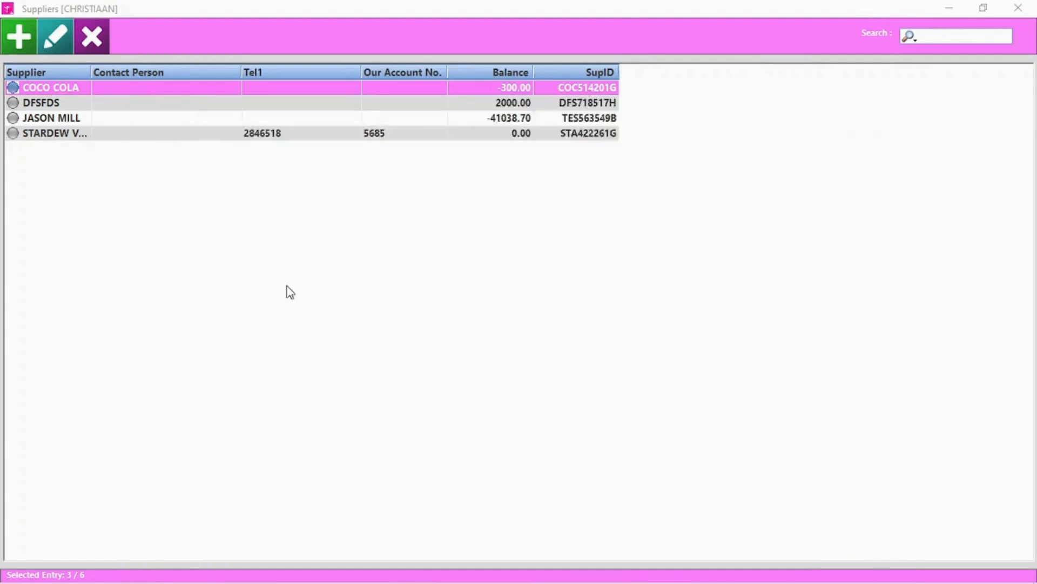
{"action": "left_click", "coordinate": [268, 495]}
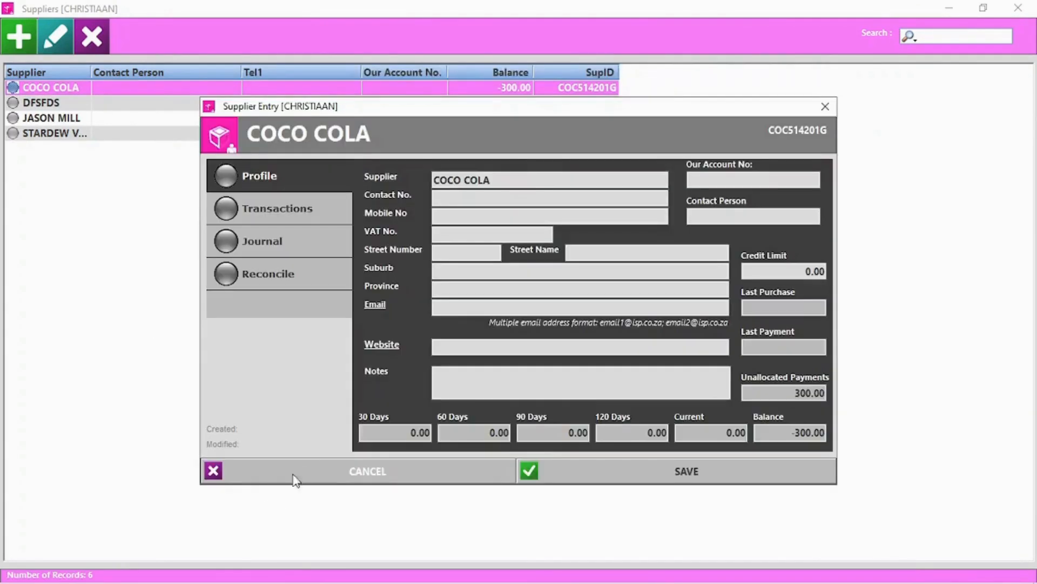
{"action": "left_click", "coordinate": [294, 480]}
Delete supplier DFSFDS and close the Suppliers list.
{"action": "left_click", "coordinate": [54, 104]}
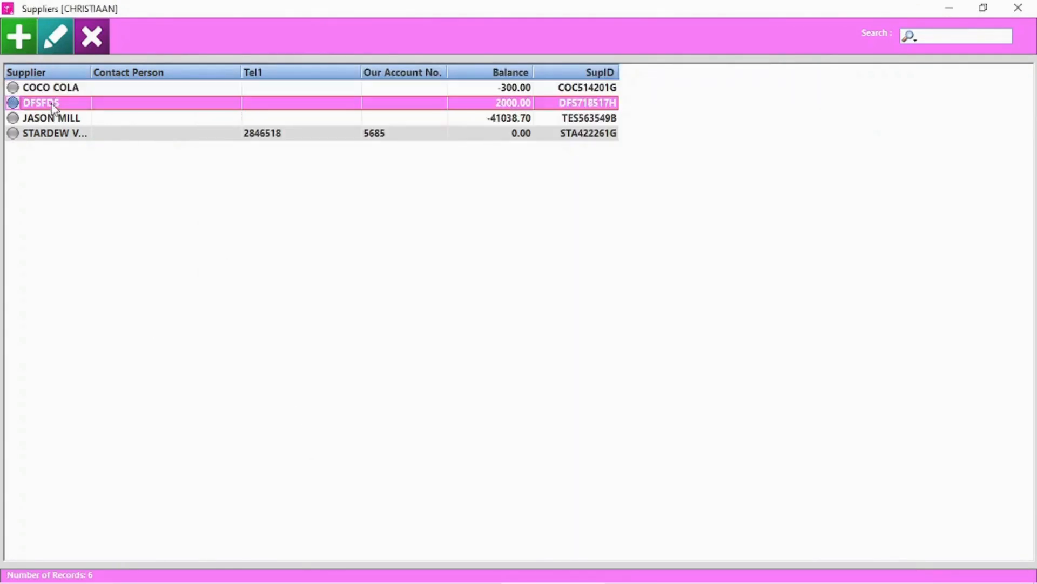
{"action": "left_click", "coordinate": [102, 31]}
{"action": "left_click", "coordinate": [503, 351]}
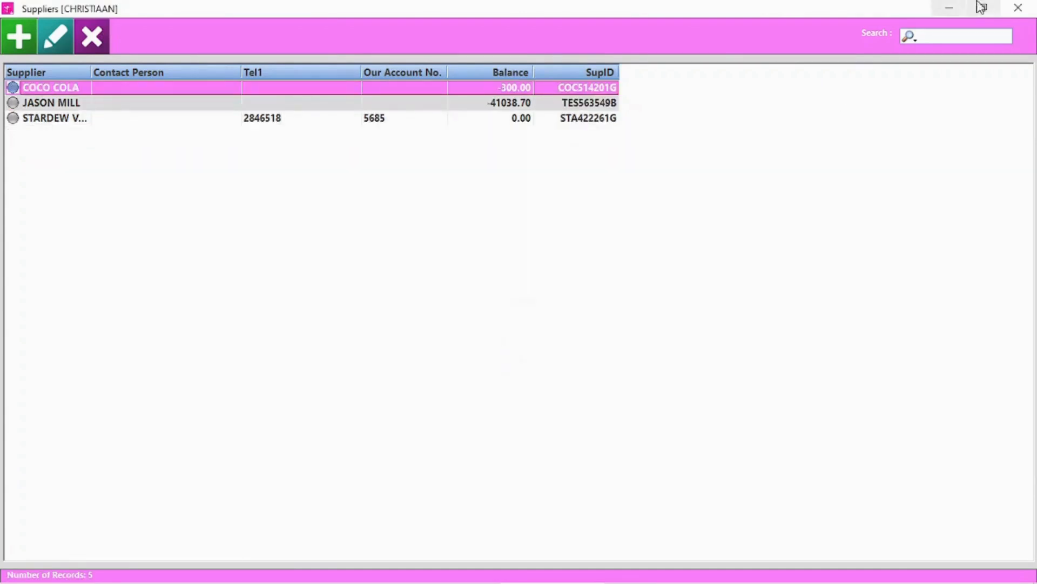
{"action": "left_click", "coordinate": [1018, 8]}
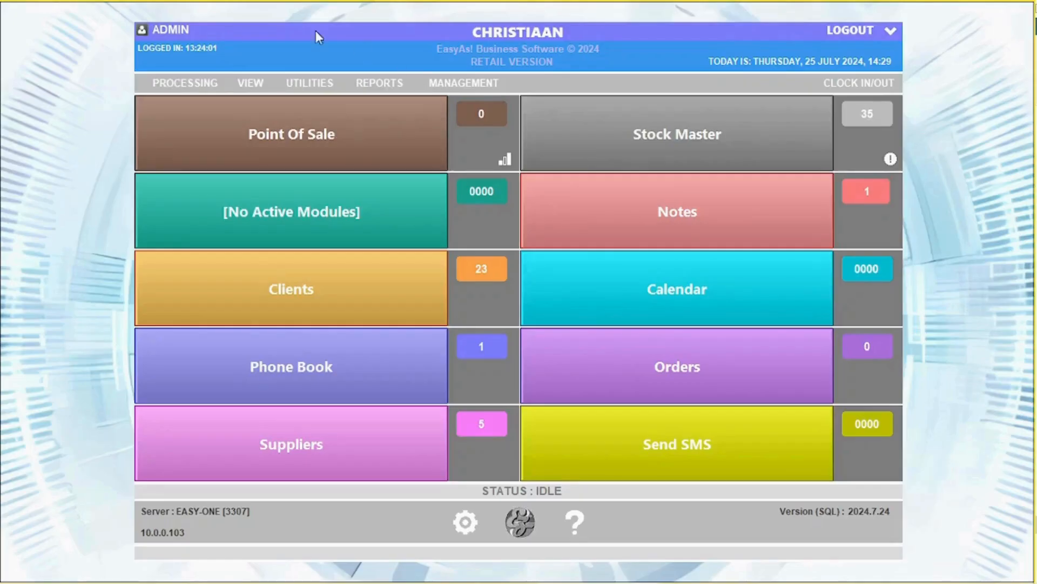
Start loading a COCO COLA supplier invoice with its invoice number and a 1000.00 total.
{"action": "left_click", "coordinate": [191, 85]}
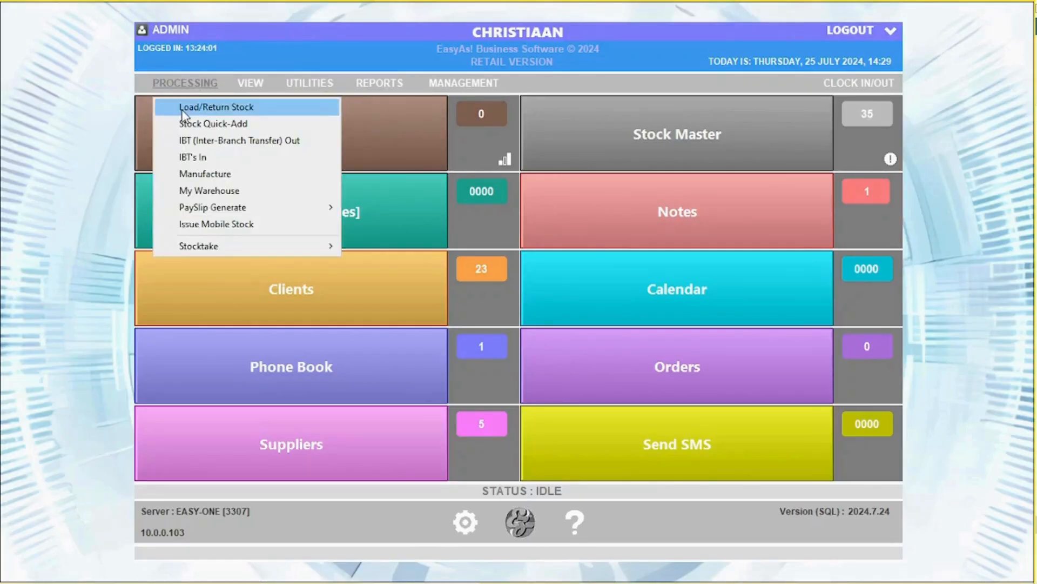
{"action": "left_click", "coordinate": [187, 108]}
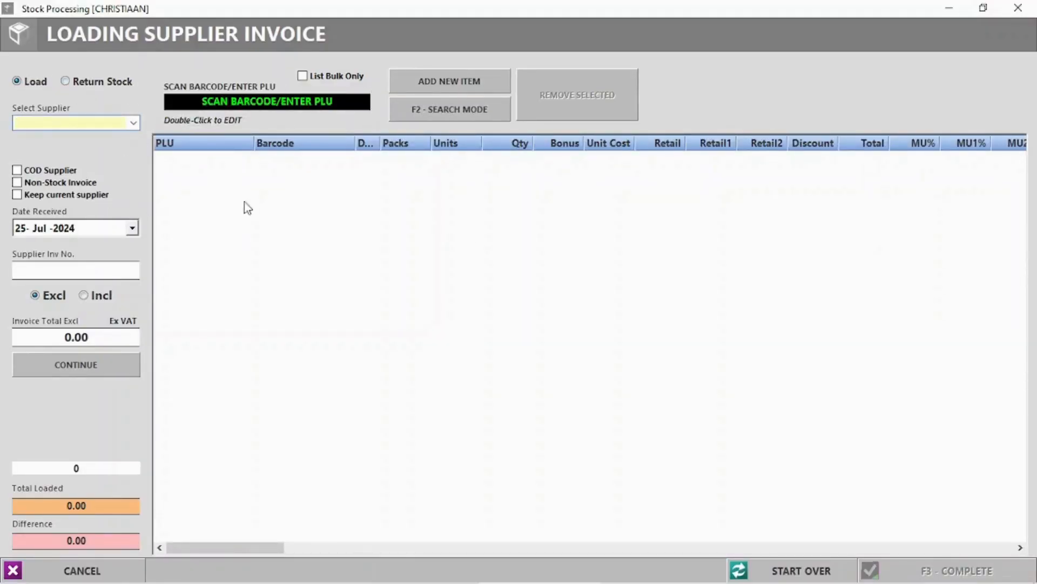
{"action": "left_click", "coordinate": [134, 123]}
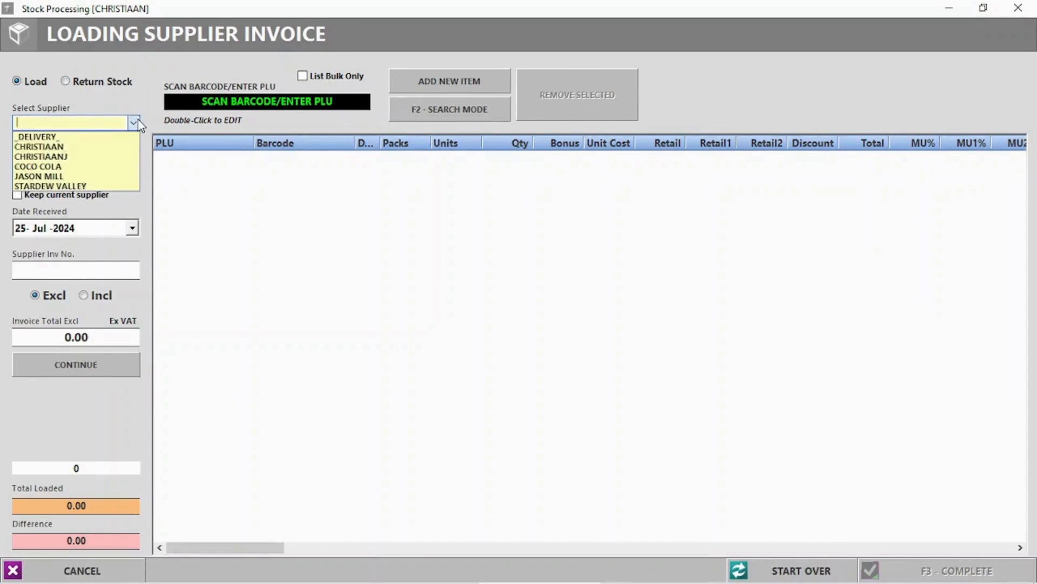
{"action": "left_click", "coordinate": [47, 167]}
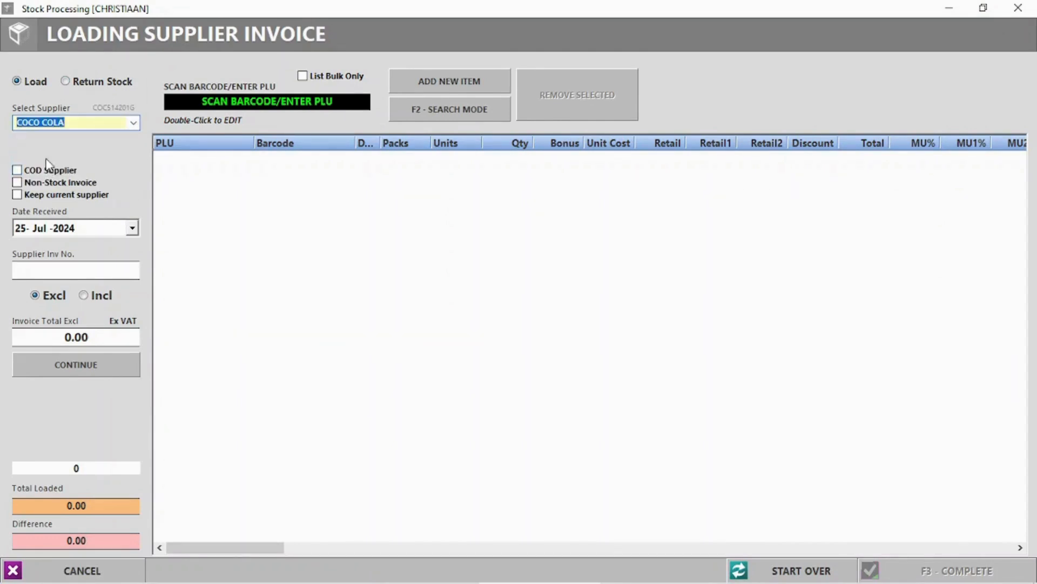
{"action": "left_click", "coordinate": [18, 197]}
{"action": "type", "text": "66958"}
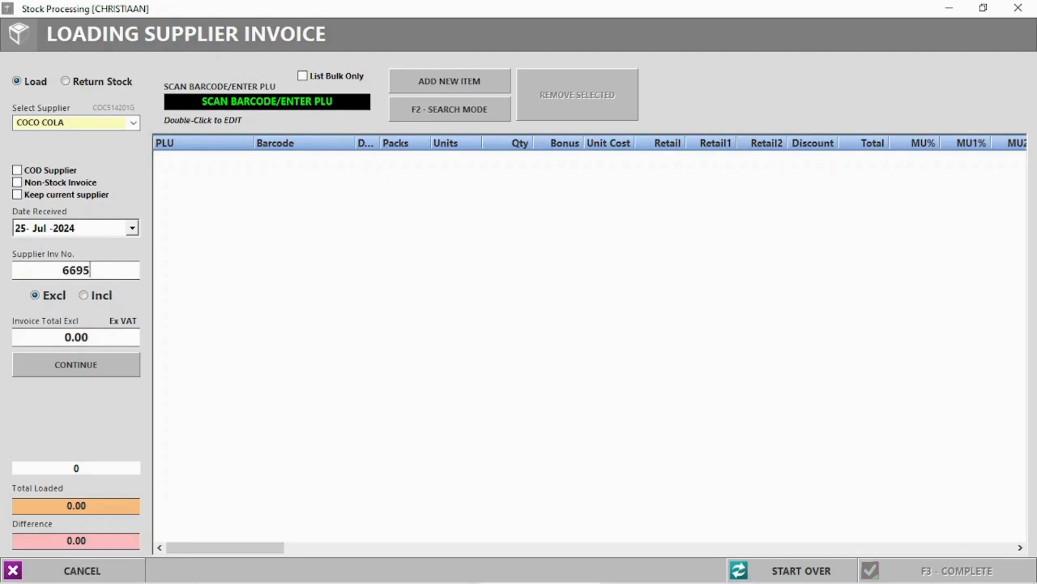
{"action": "type", "text": "55"}
{"action": "left_click", "coordinate": [68, 336]}
{"action": "type", "text": "100"}
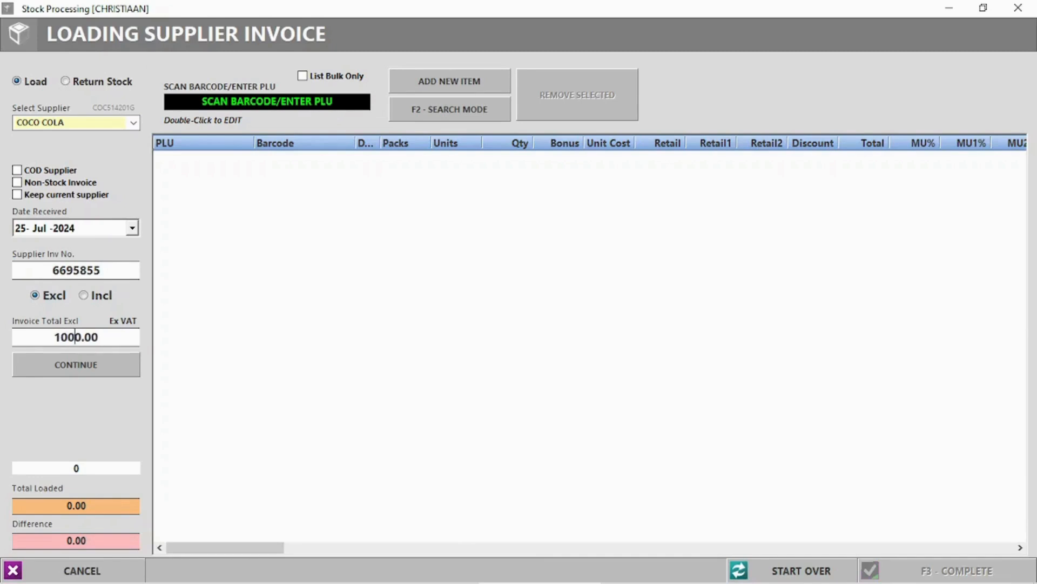
{"action": "left_click", "coordinate": [76, 377]}
Search products for 'Coke' and enter 20 units of COKE 1L.
{"action": "left_click", "coordinate": [457, 113]}
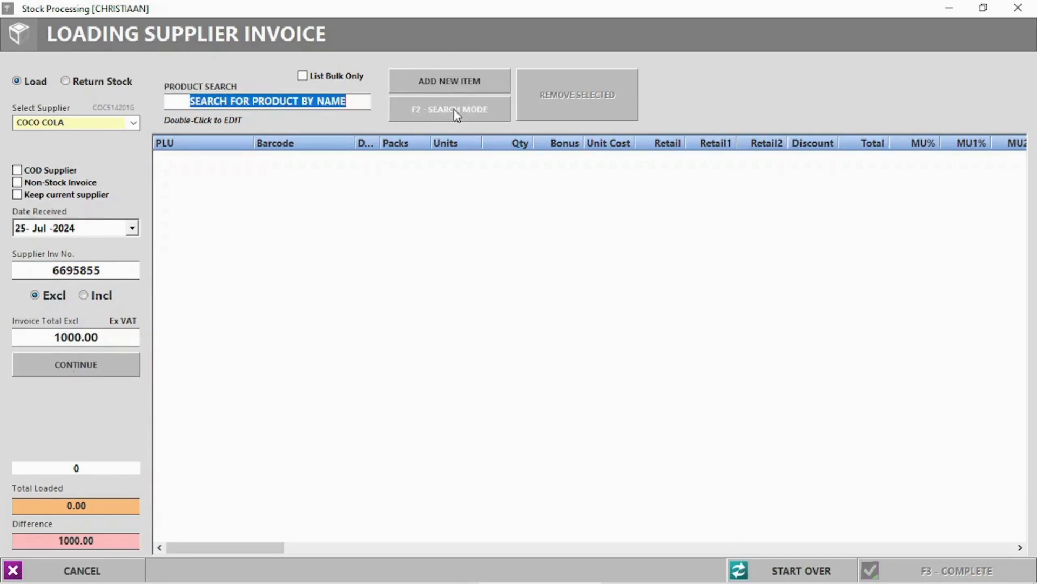
{"action": "left_click", "coordinate": [432, 112]}
{"action": "left_click", "coordinate": [432, 111]}
{"action": "type", "text": "Coke"}
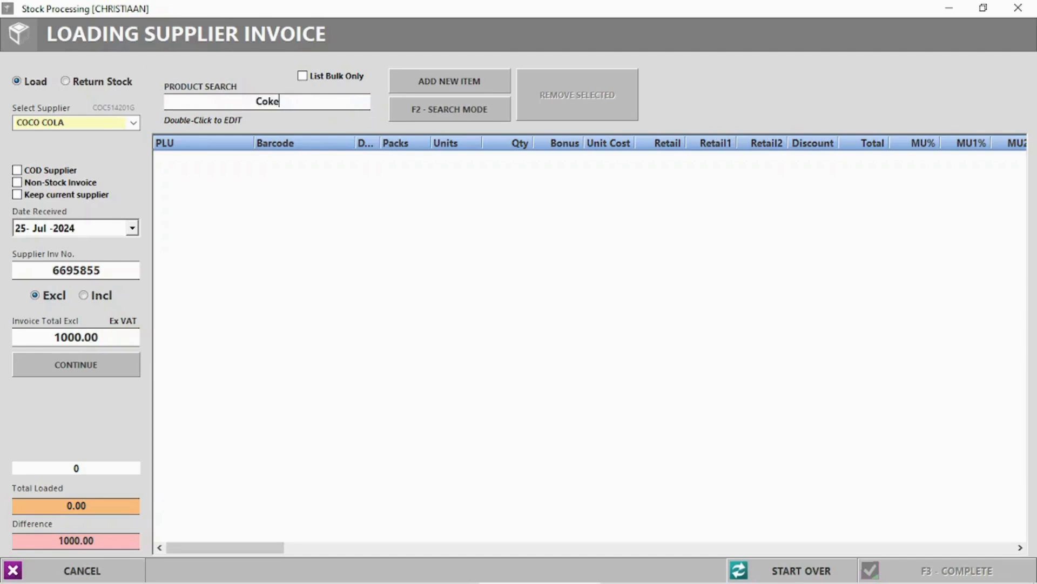
{"action": "key", "text": "Return"}
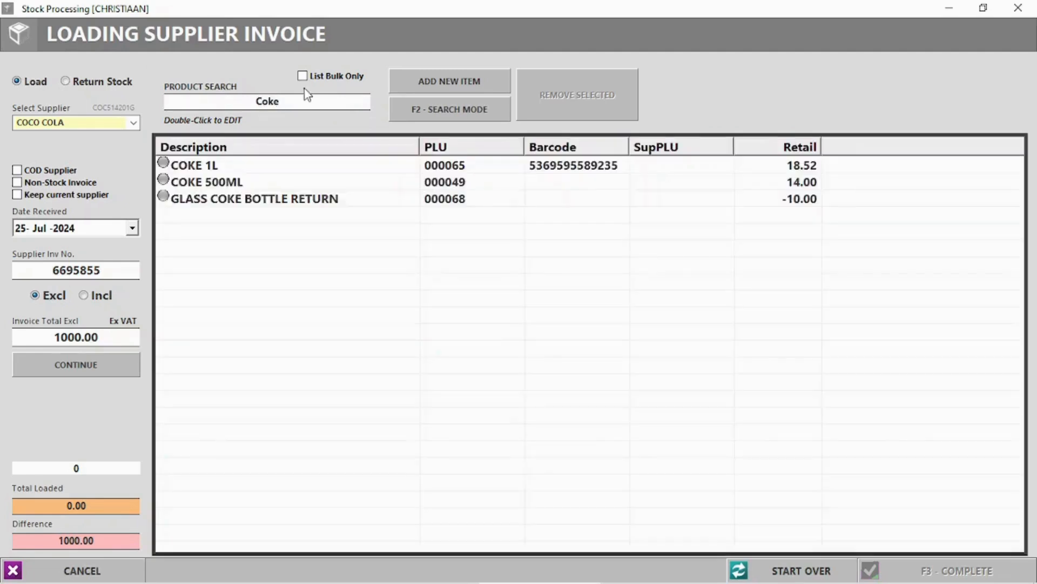
{"action": "left_click", "coordinate": [200, 168]}
{"action": "double_click", "coordinate": [201, 169]}
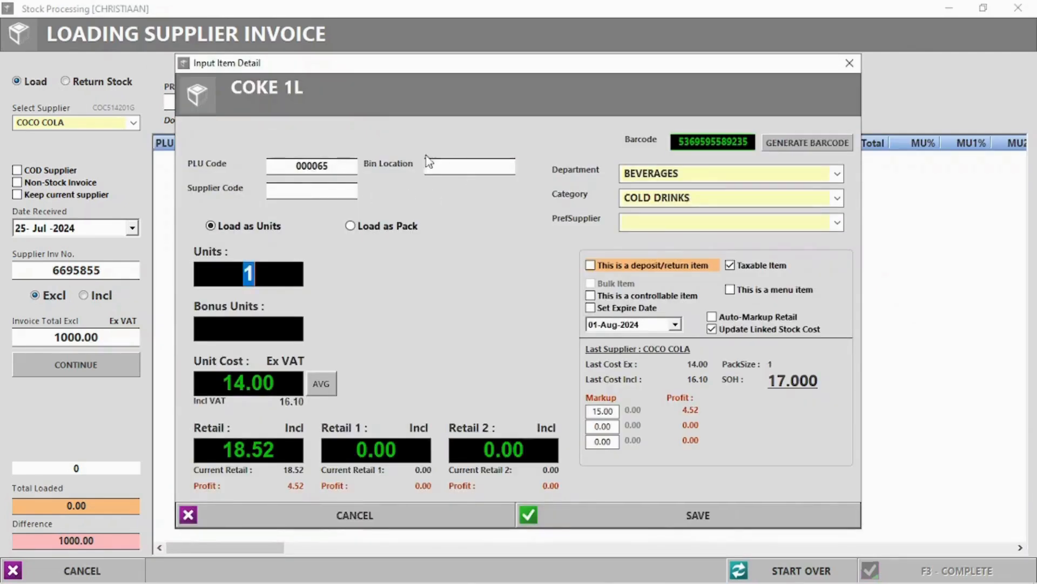
{"action": "type", "text": "20"}
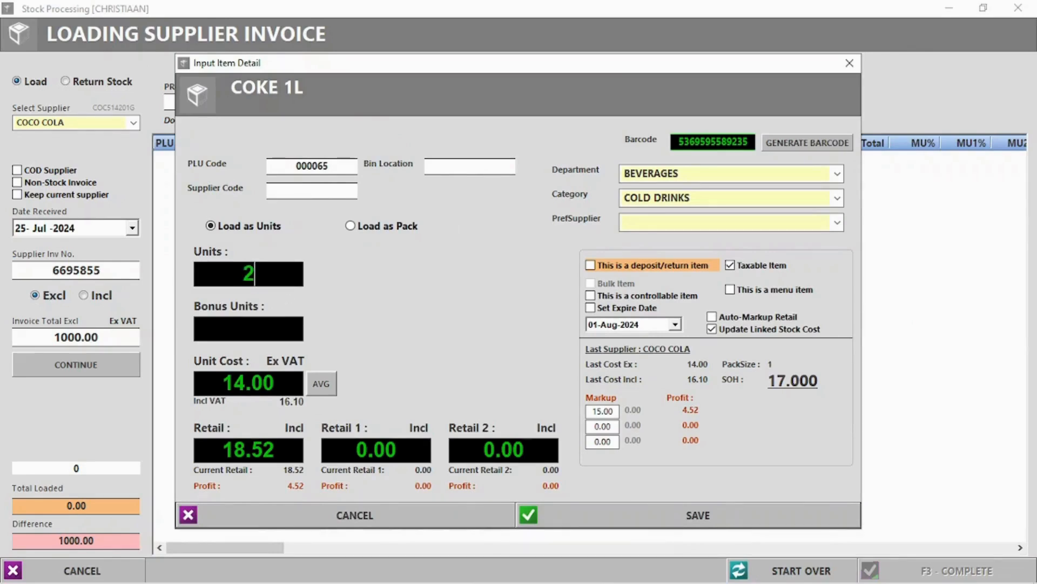
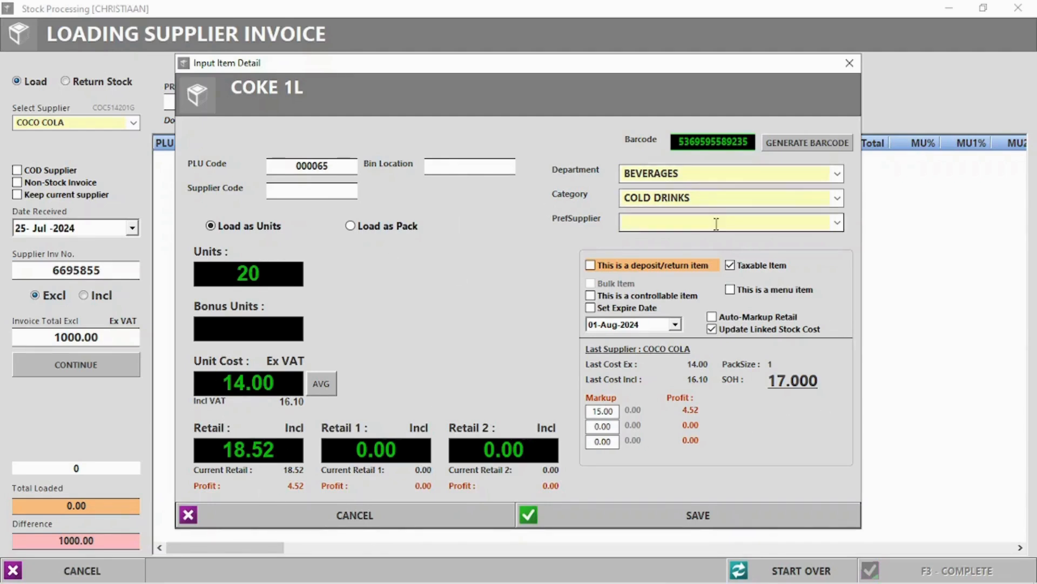
Set COCO COLA as the preferred supplier and save the COKE 1L line to the invoice.
{"action": "left_click", "coordinate": [838, 223]}
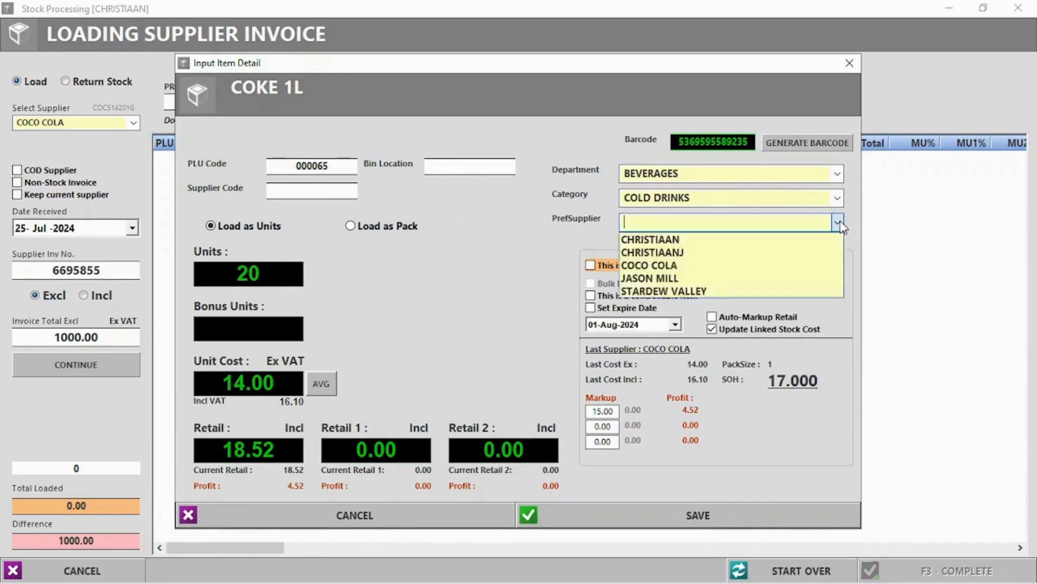
{"action": "left_click", "coordinate": [682, 265]}
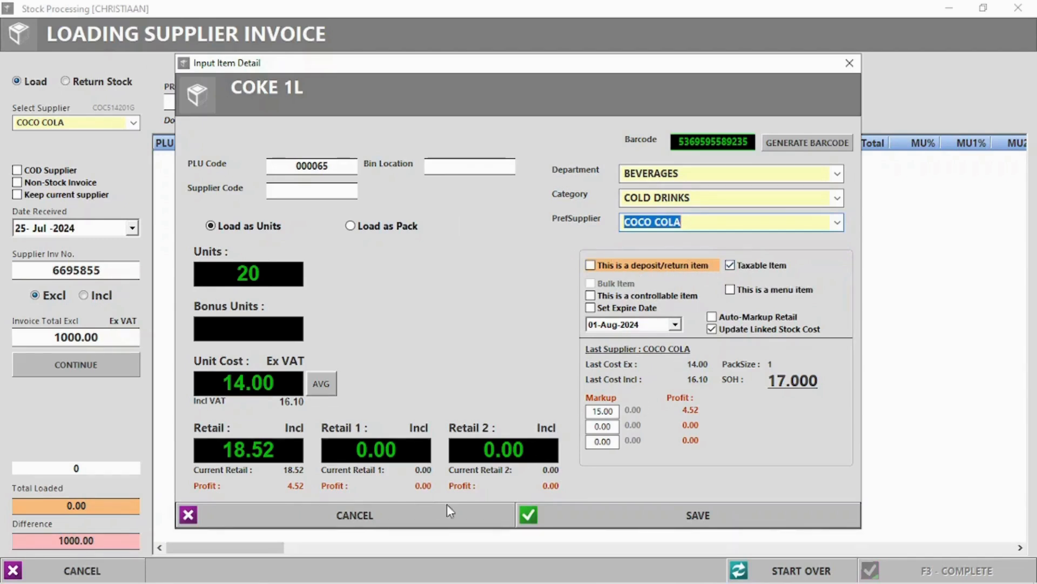
{"action": "left_click", "coordinate": [719, 513]}
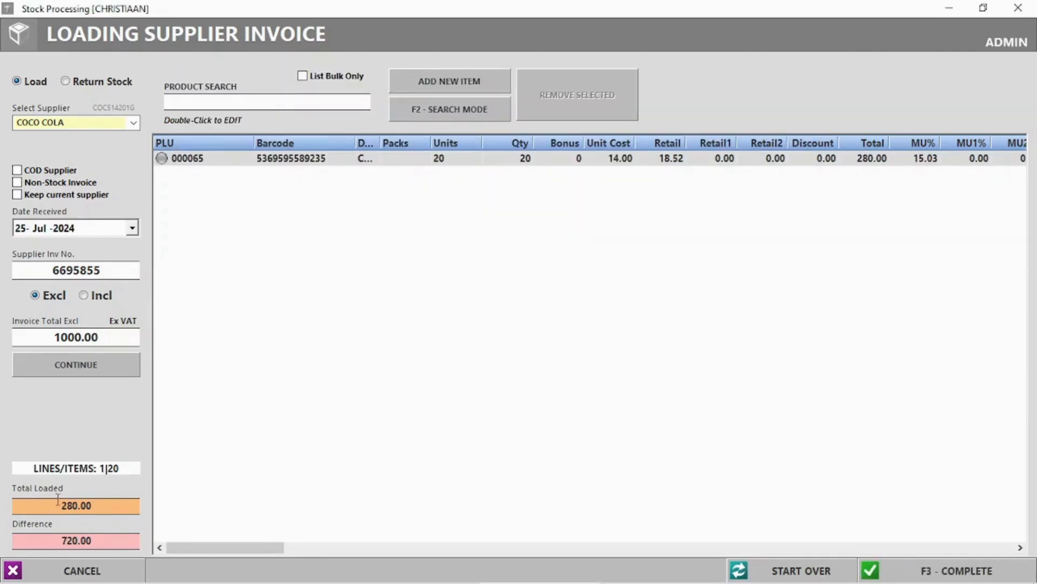
Complete the invoice despite the 280.00 vs 720.00 mismatch, skipping barcode labels and packing slip.
{"action": "left_click_drag", "start_coordinate": [58, 500], "coordinate": [94, 501]}
{"action": "left_click_drag", "start_coordinate": [56, 538], "coordinate": [102, 540]}
{"action": "left_click", "coordinate": [616, 409]}
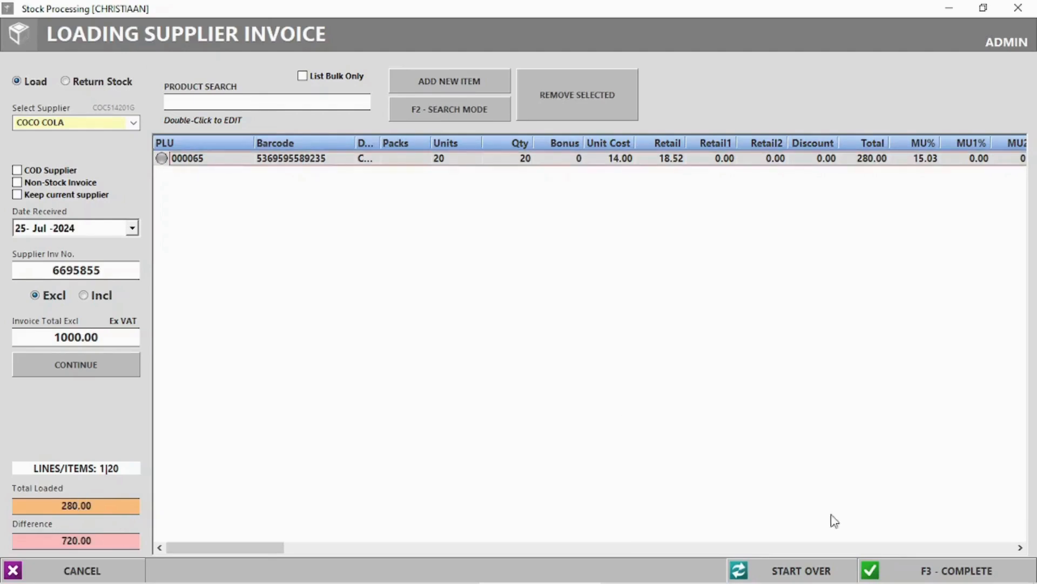
{"action": "left_click", "coordinate": [940, 570]}
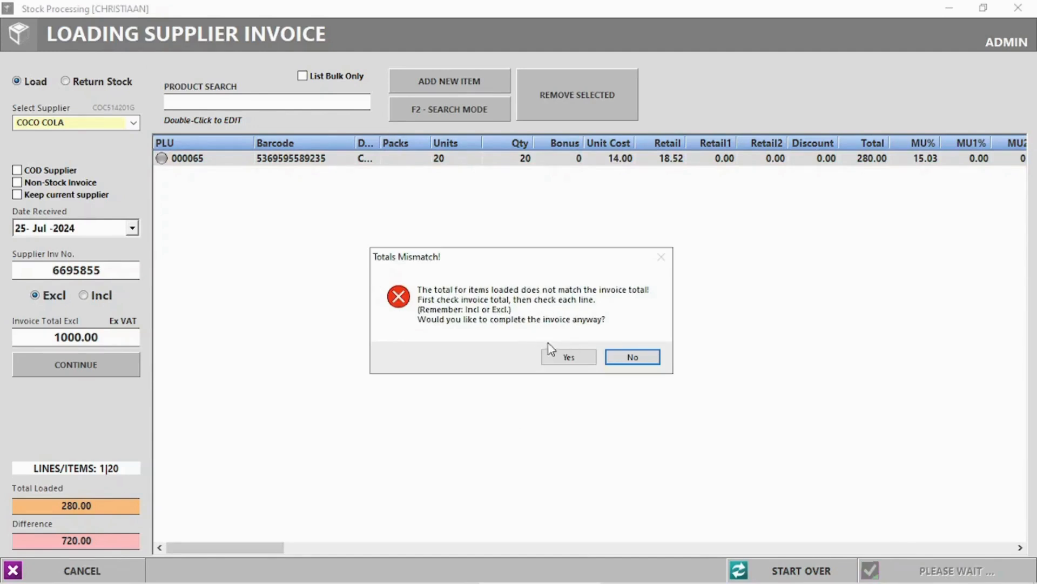
{"action": "left_click", "coordinate": [560, 355]}
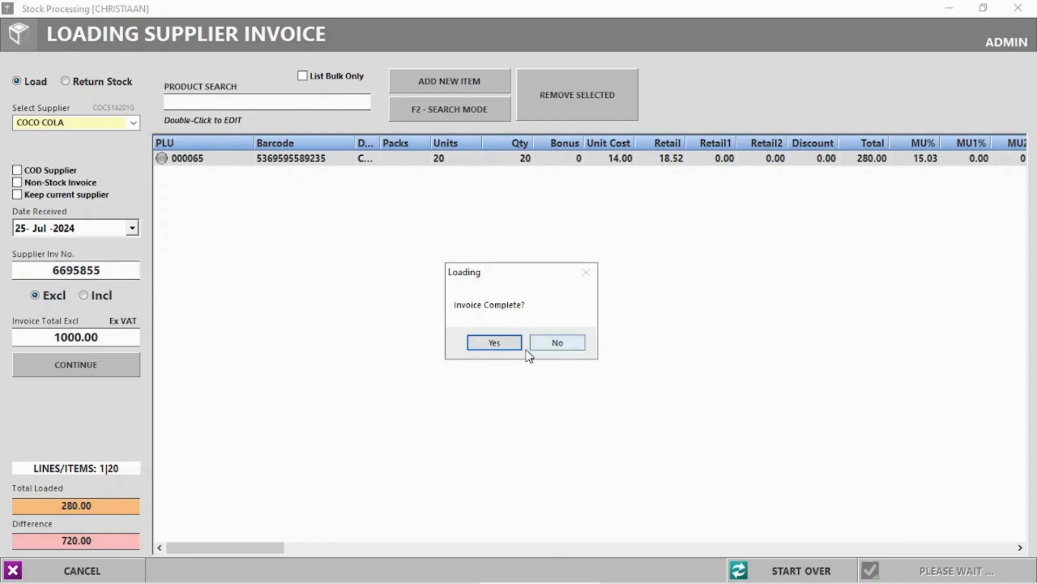
{"action": "left_click", "coordinate": [511, 343]}
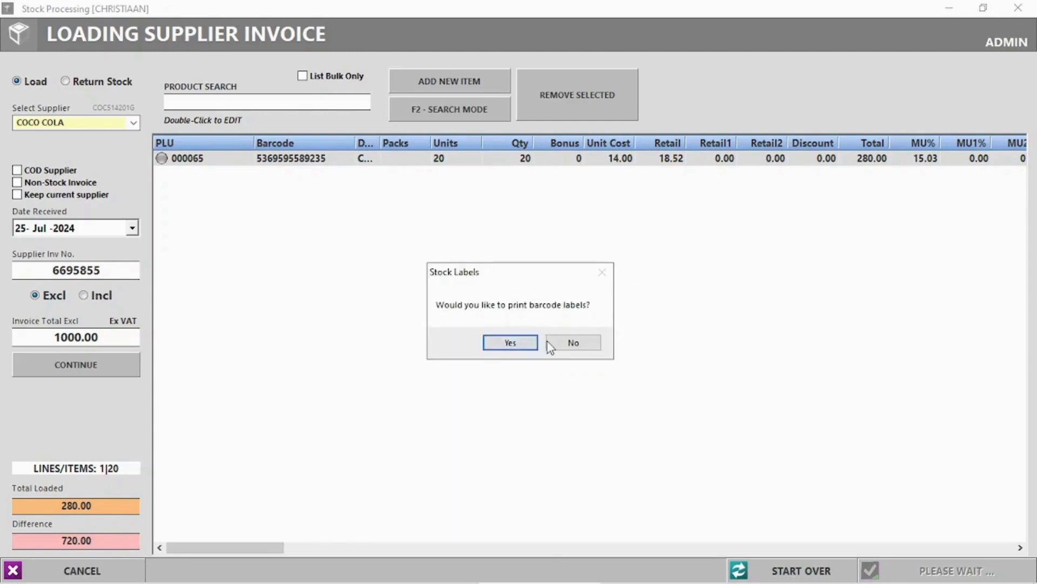
{"action": "left_click", "coordinate": [591, 348]}
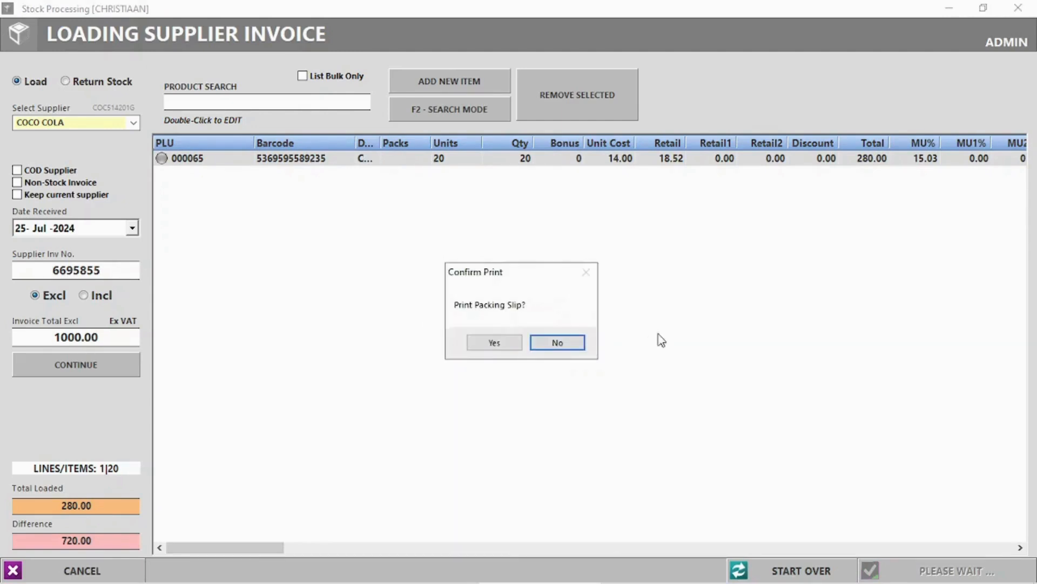
{"action": "left_click", "coordinate": [559, 342]}
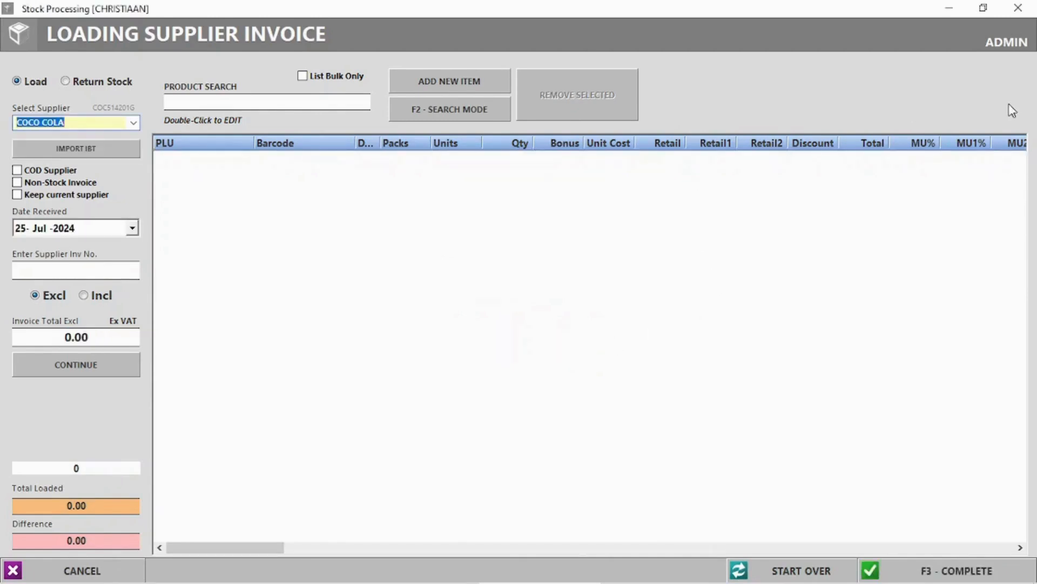
Start a new payslip for the chosen employee with the 25 July period.
{"action": "left_click", "coordinate": [1018, 8]}
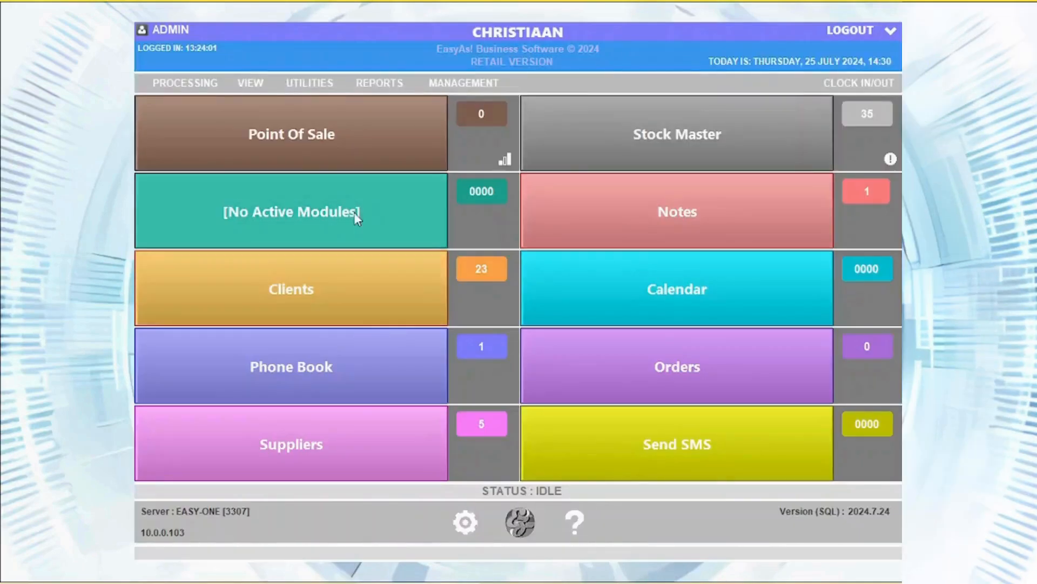
{"action": "left_click", "coordinate": [206, 83]}
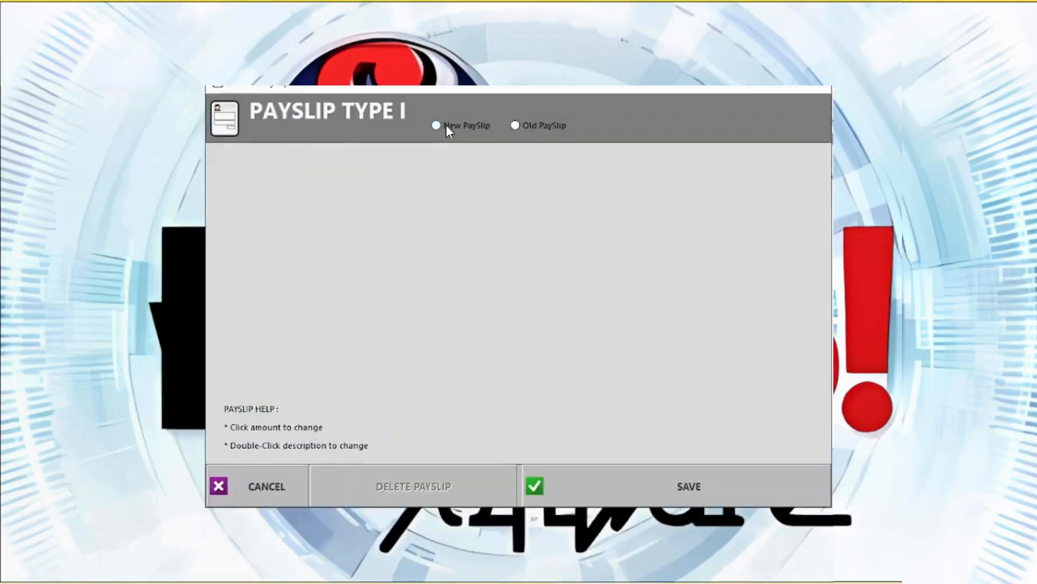
{"action": "left_click", "coordinate": [446, 125]}
{"action": "left_click", "coordinate": [667, 144]}
{"action": "left_click", "coordinate": [509, 332]}
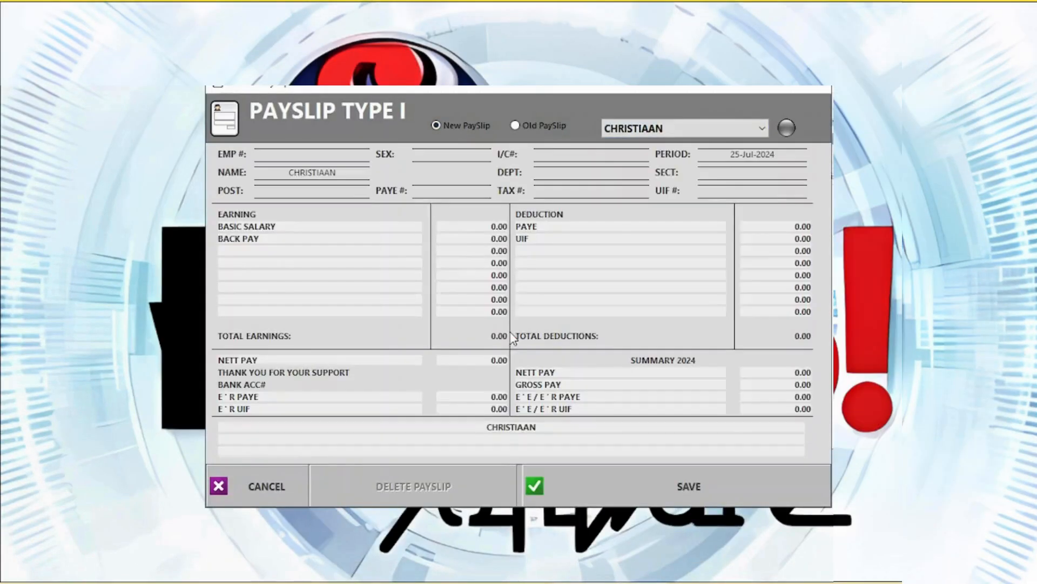
Enter the employee number and a 10000.00 basic salary.
{"action": "left_click", "coordinate": [313, 155]}
{"action": "type", "text": "3321"}
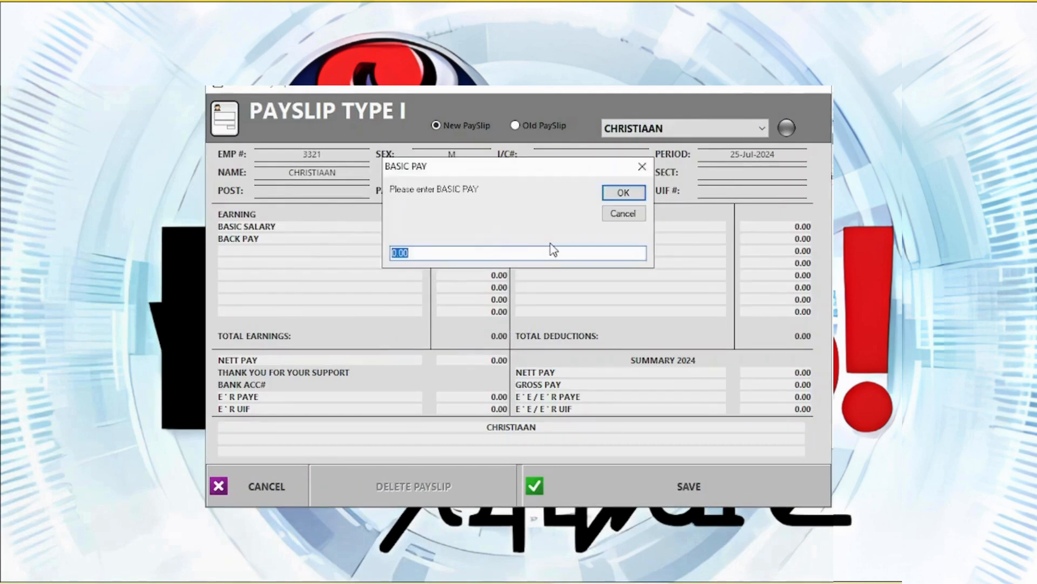
{"action": "type", "text": "10000"}
{"action": "key", "text": "Return"}
Add AA and CELLPHONE earning lines and an INSURANCE deduction line.
{"action": "double_click", "coordinate": [263, 256]}
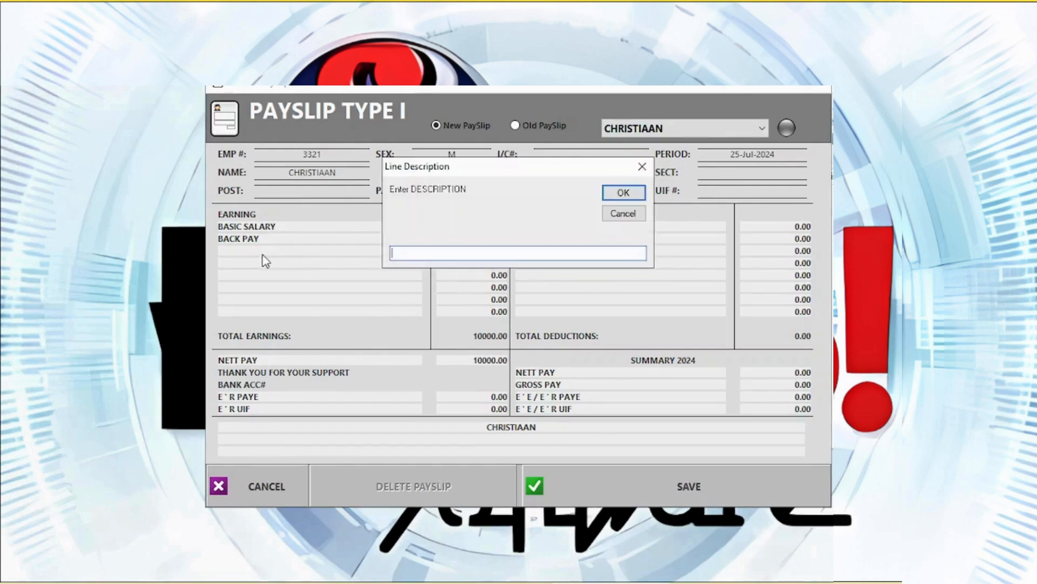
{"action": "type", "text": "AA"}
{"action": "left_click", "coordinate": [624, 192]}
{"action": "double_click", "coordinate": [267, 265]}
{"action": "type", "text": "Cellphone"}
{"action": "key", "text": "Return"}
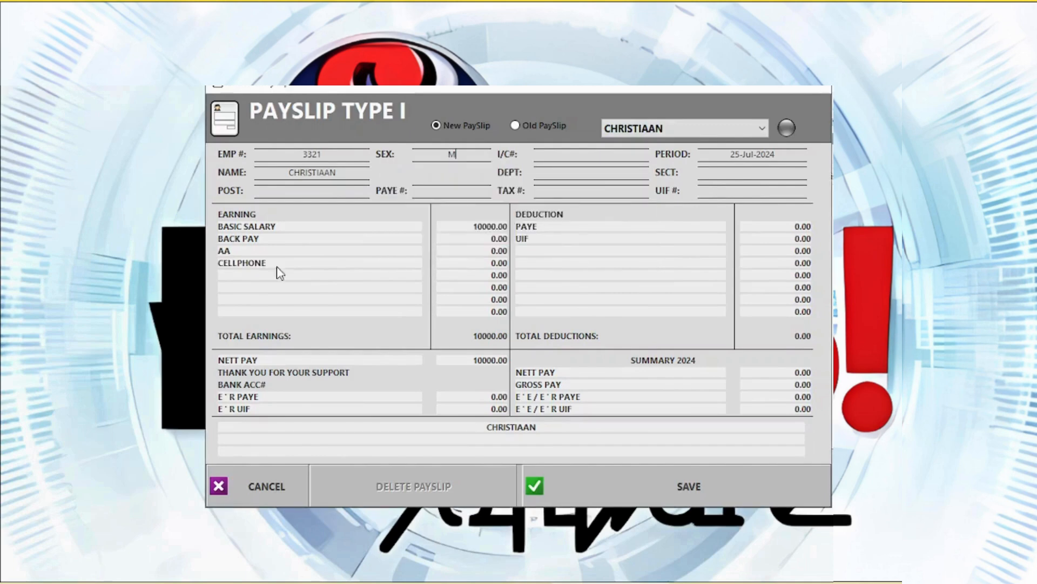
{"action": "double_click", "coordinate": [535, 252]}
{"action": "type", "text": "Insuran"}
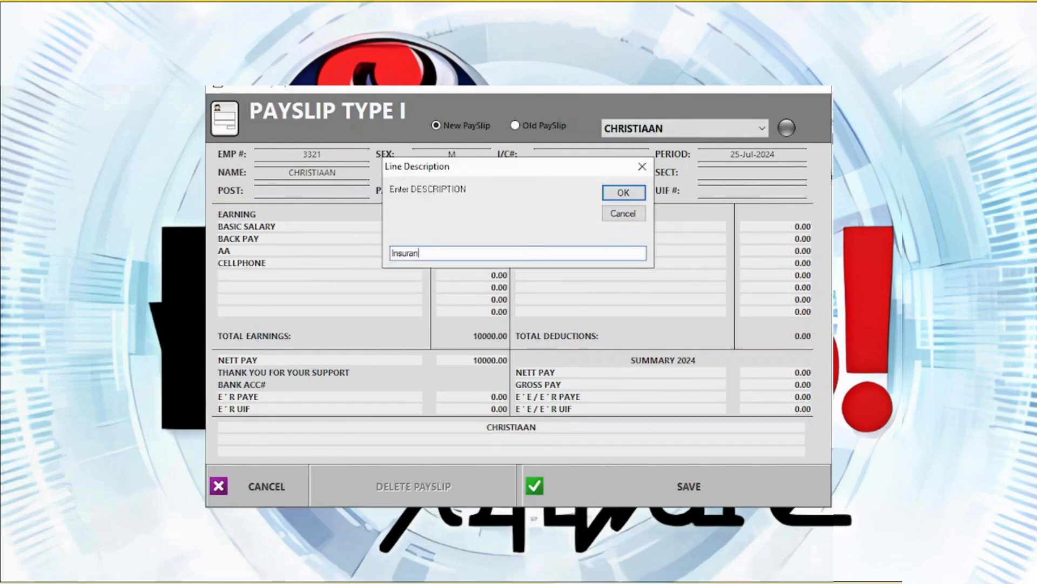
{"action": "type", "text": "ce"}
{"action": "key", "text": "Return"}
Enter the PAYE deduction amount on the payslip.
{"action": "double_click", "coordinate": [809, 228]}
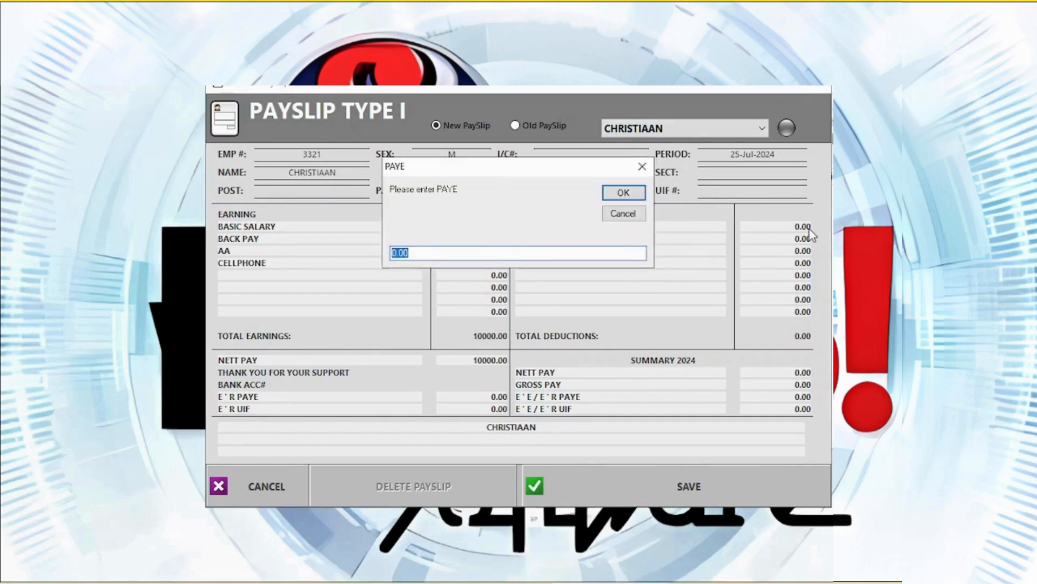
{"action": "type", "text": "1"}
{"action": "type", "text": "000"}
{"action": "key", "text": "Return"}
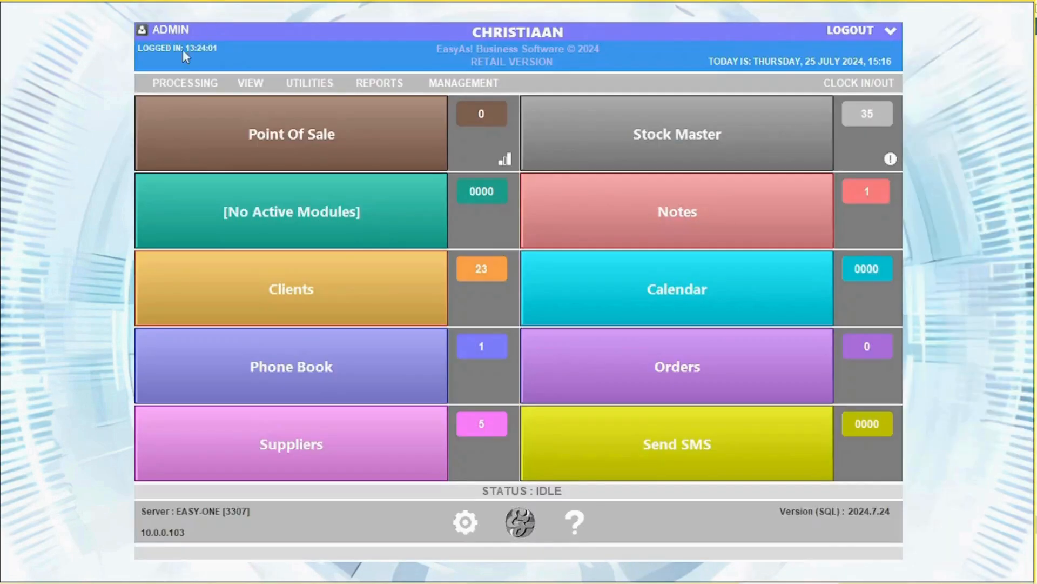
{"action": "left_click", "coordinate": [184, 82]}
Start a full stocktake and capture BOEREWORS 500G (PLU 000023) at a count of 12.
{"action": "mouse_move", "coordinate": [319, 247]}
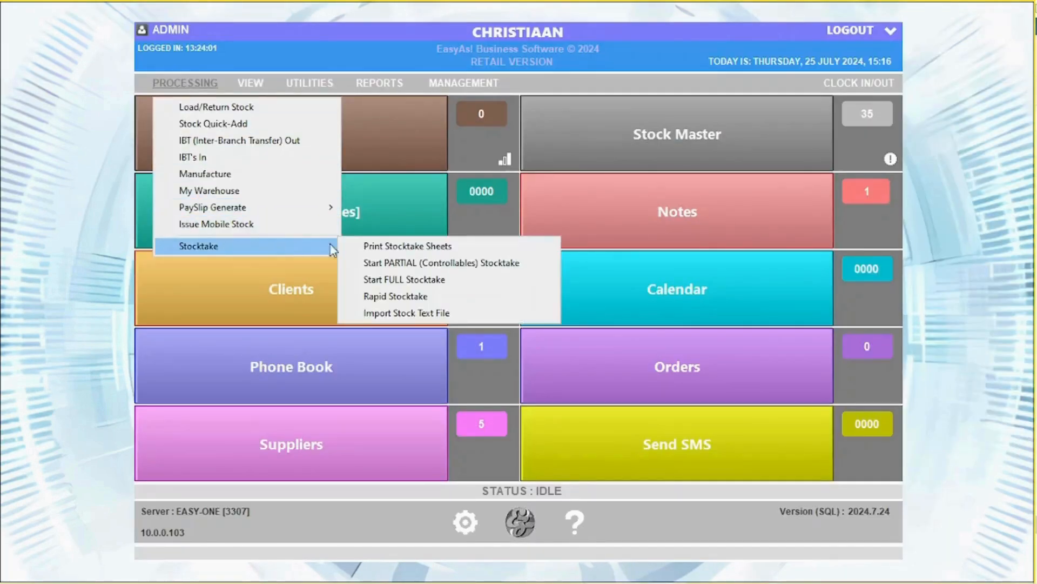
{"action": "left_click", "coordinate": [404, 280]}
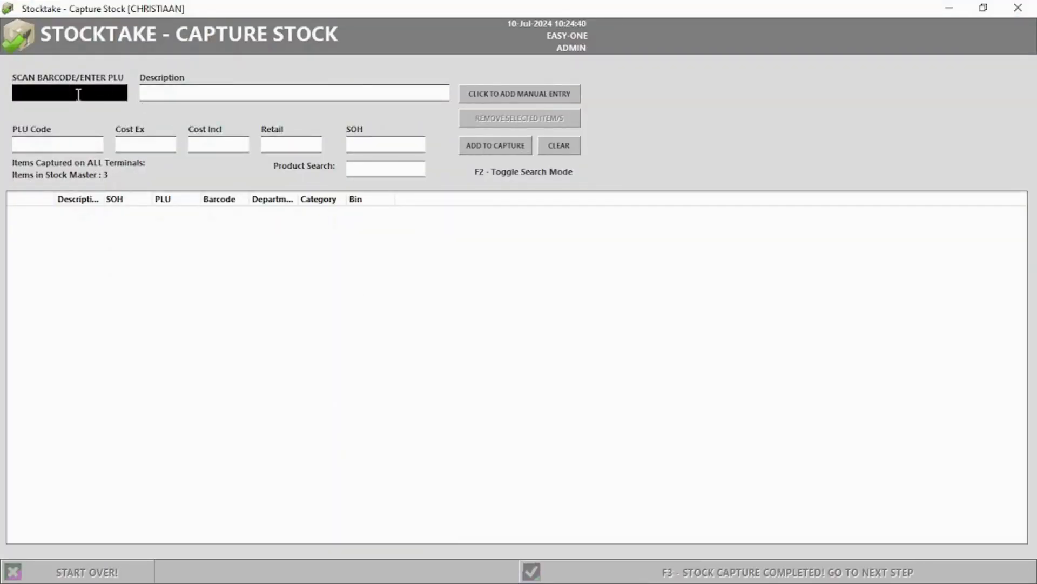
{"action": "type", "text": "000023"}
{"action": "key", "text": "Return"}
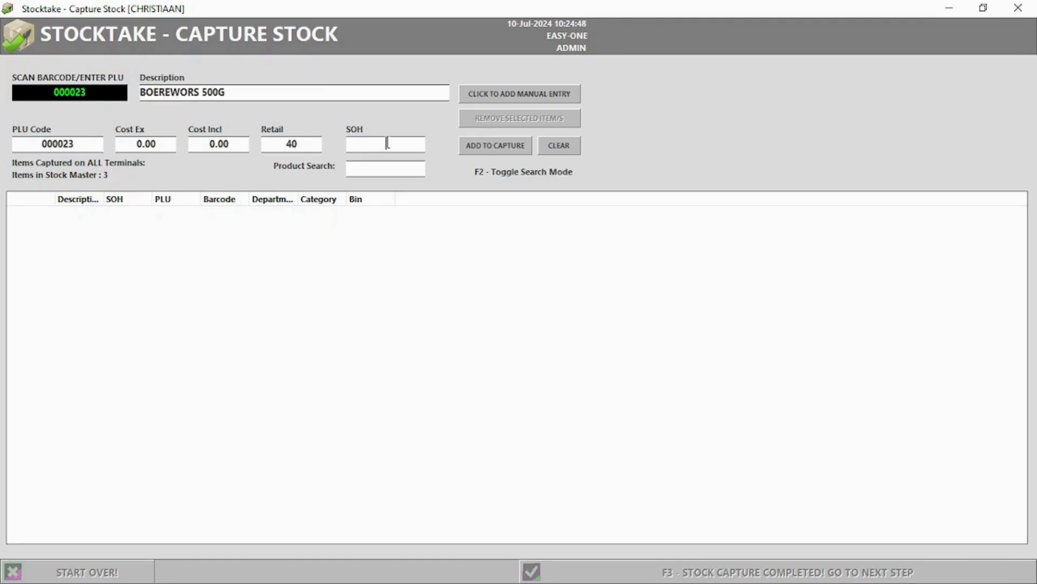
{"action": "left_click", "coordinate": [475, 151]}
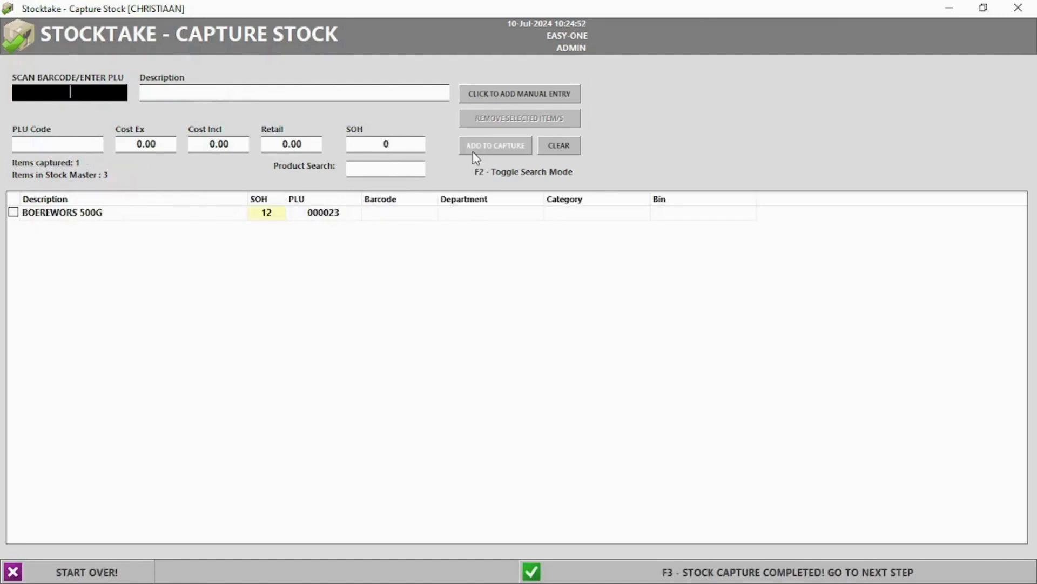
Find BRAAI PACKS 500G by name, capture it at 8, and complete the stock capture.
{"action": "key", "text": "F2"}
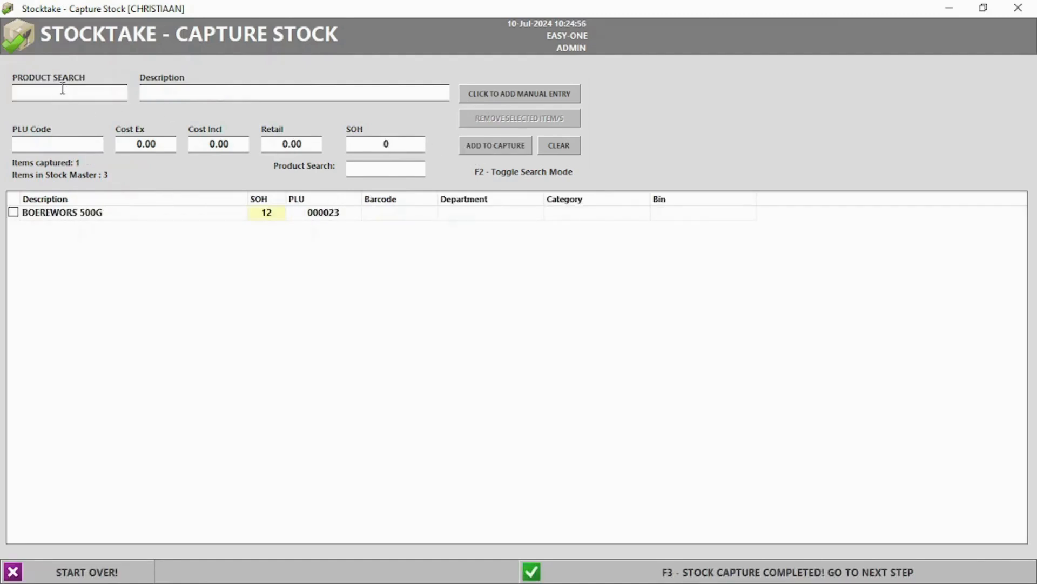
{"action": "type", "text": "braa"}
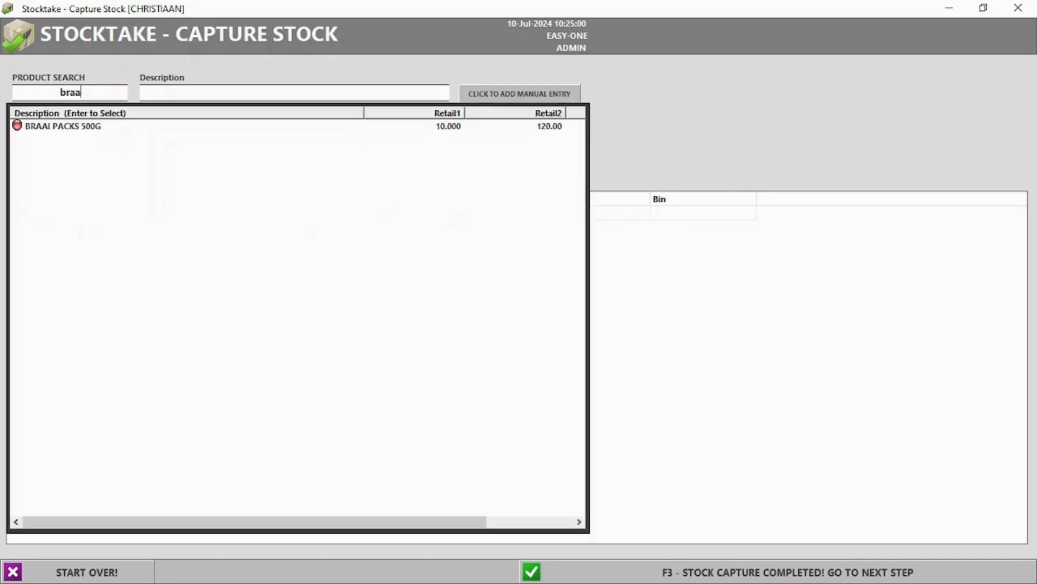
{"action": "double_click", "coordinate": [74, 128]}
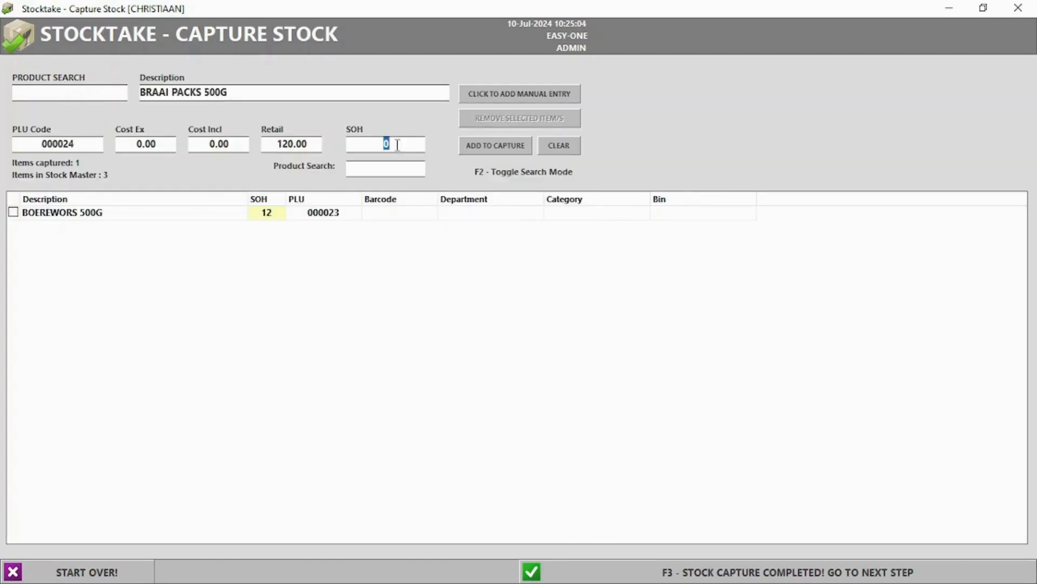
{"action": "type", "text": "8"}
{"action": "left_click", "coordinate": [508, 145]}
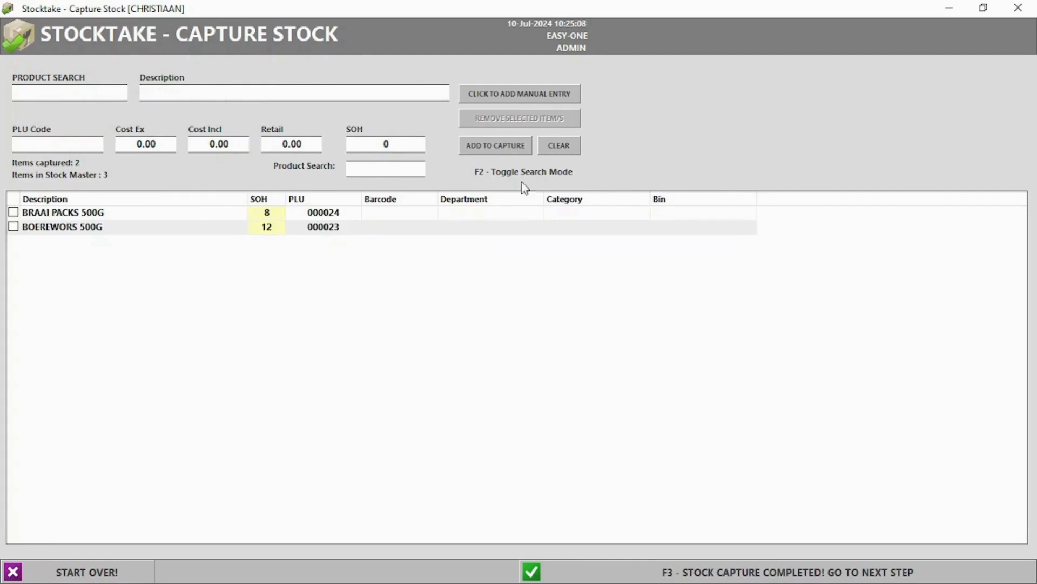
{"action": "left_click", "coordinate": [739, 575]}
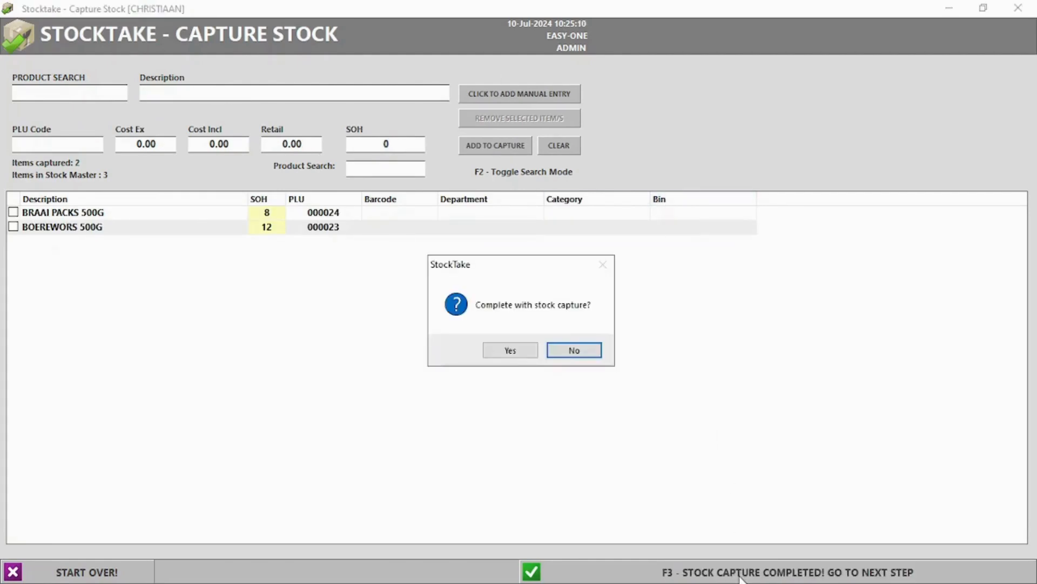
{"action": "left_click", "coordinate": [509, 352]}
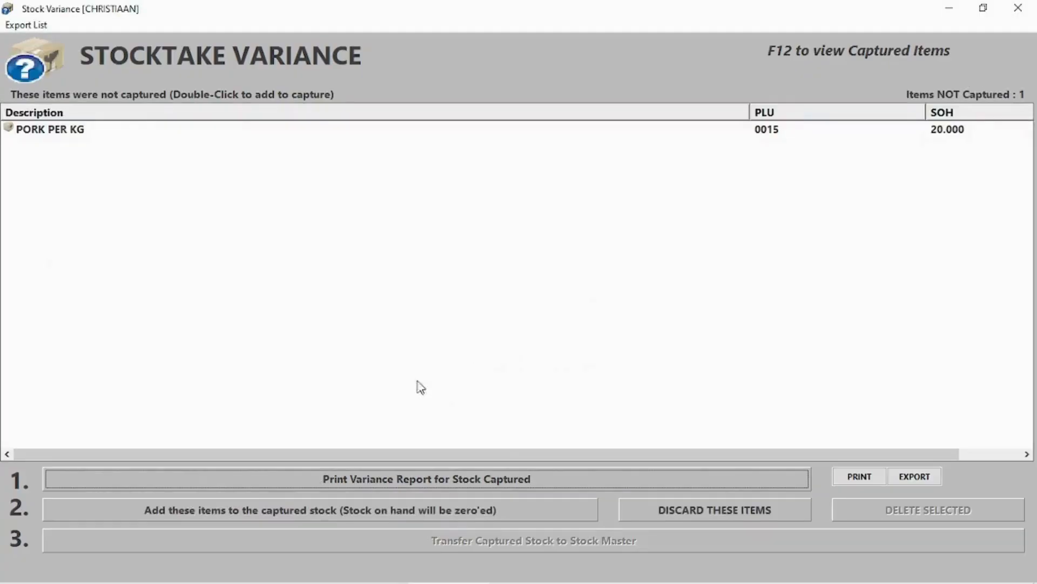
Add the uncaptured items to captured stock and preview the variance report.
{"action": "left_click", "coordinate": [274, 513]}
{"action": "left_click", "coordinate": [537, 352]}
{"action": "left_click", "coordinate": [588, 354]}
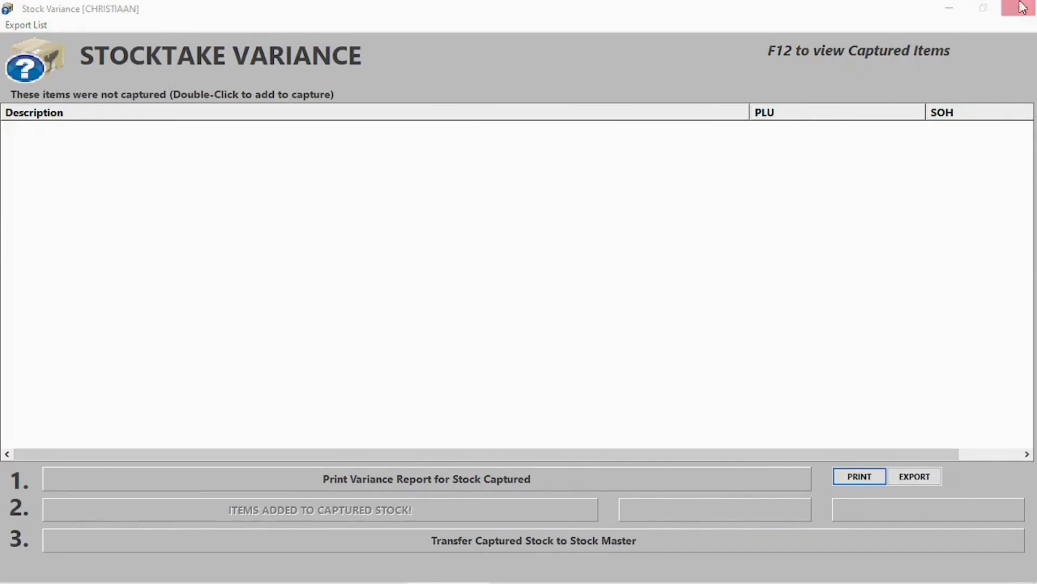
{"action": "left_click", "coordinate": [429, 481]}
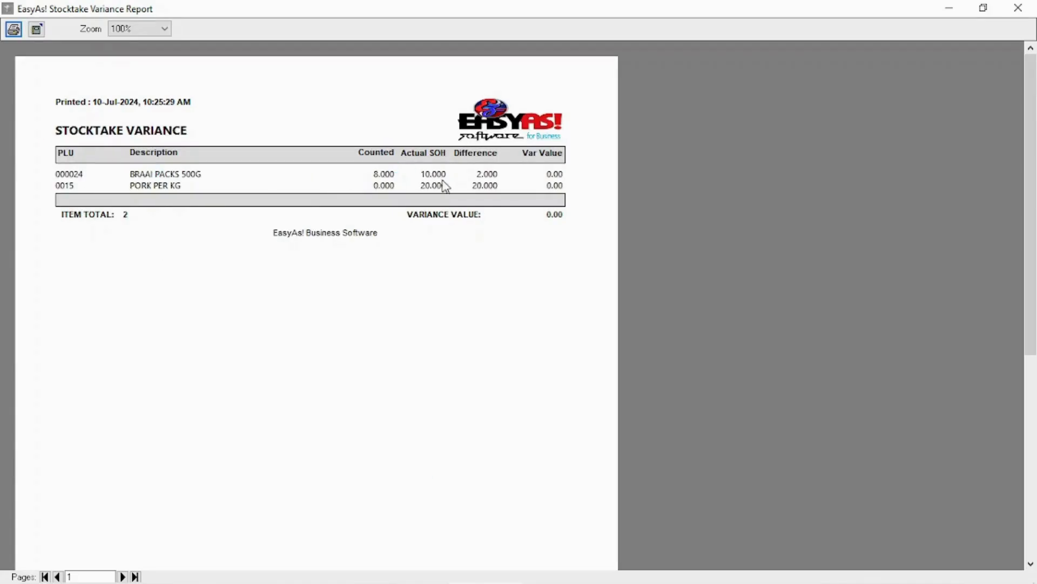
{"action": "left_click", "coordinate": [1018, 8]}
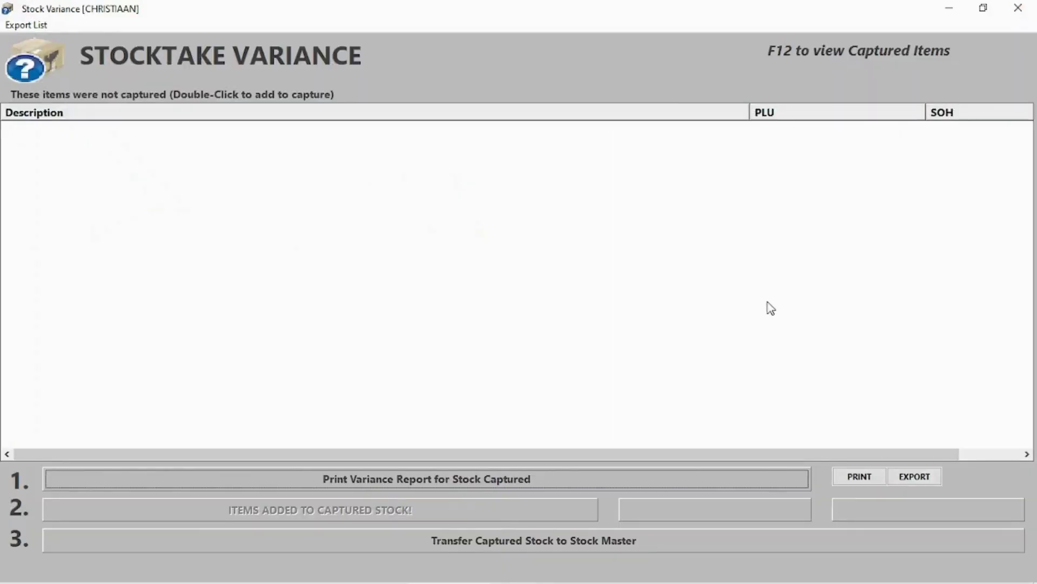
{"action": "left_click", "coordinate": [1018, 7]}
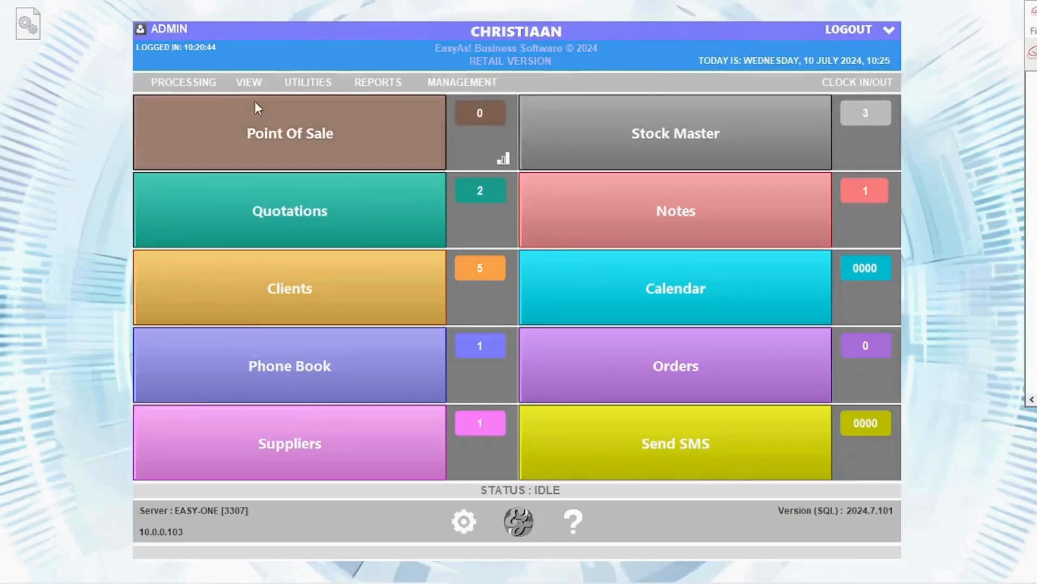
Capture PORK PER KG at 20 in a new stocktake and transfer it to the stock master.
{"action": "left_click", "coordinate": [181, 82]}
{"action": "mouse_move", "coordinate": [220, 244]}
{"action": "left_click", "coordinate": [389, 279]}
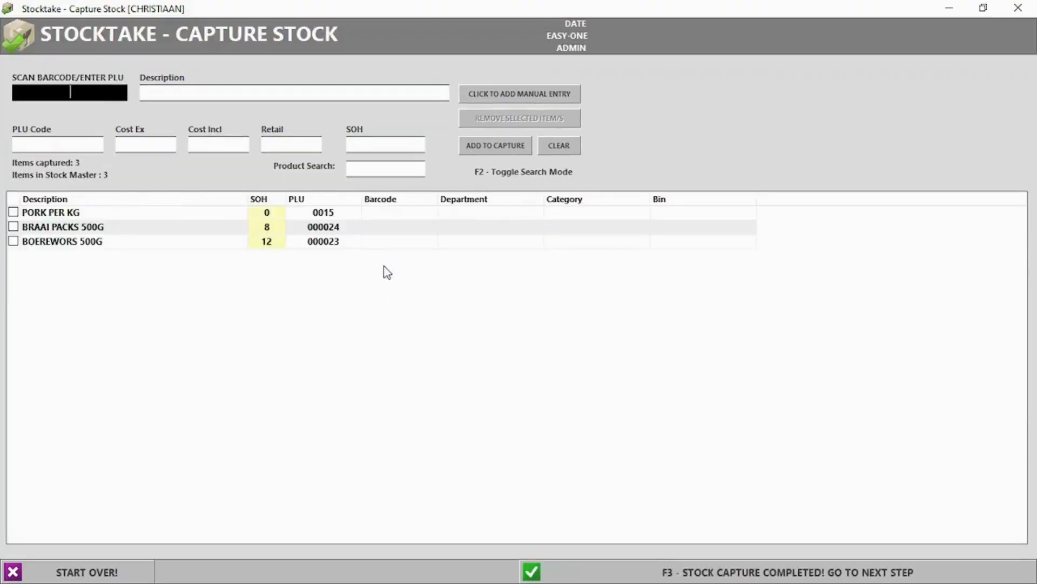
{"action": "left_click", "coordinate": [272, 215]}
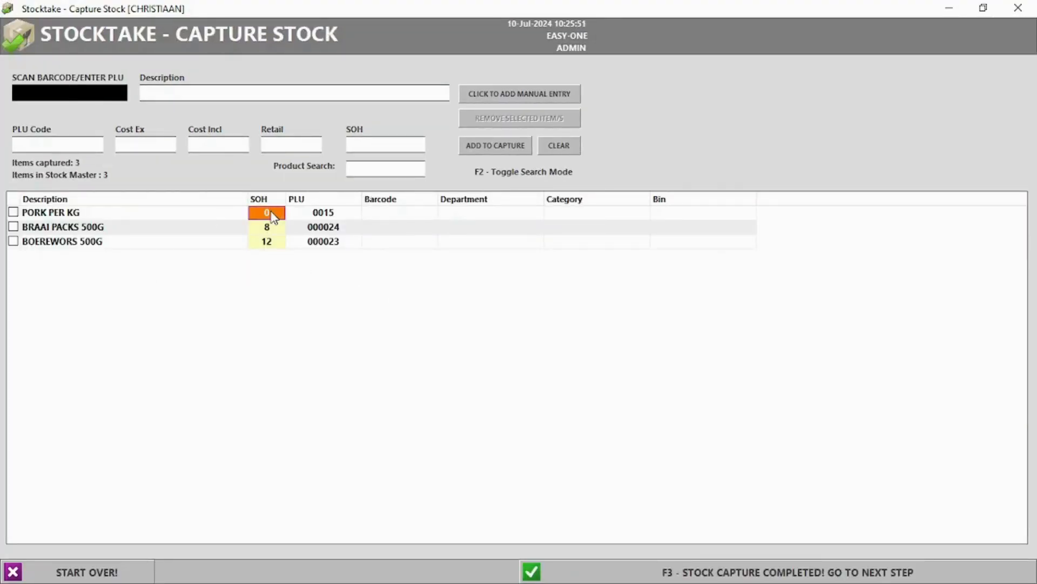
{"action": "left_click", "coordinate": [272, 212]}
{"action": "type", "text": "20"}
{"action": "key", "text": "Return"}
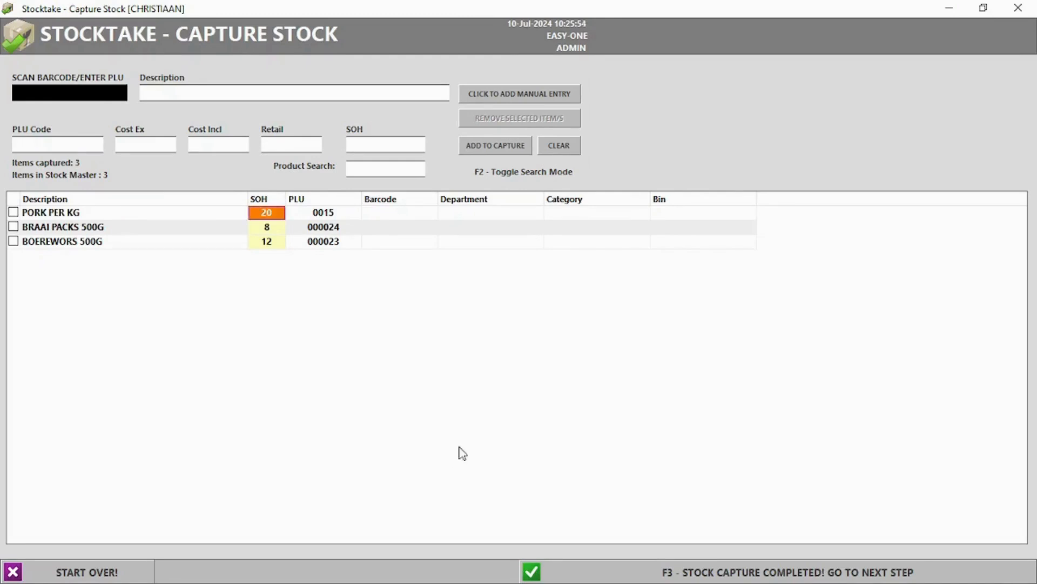
{"action": "left_click", "coordinate": [733, 576]}
{"action": "left_click", "coordinate": [514, 351]}
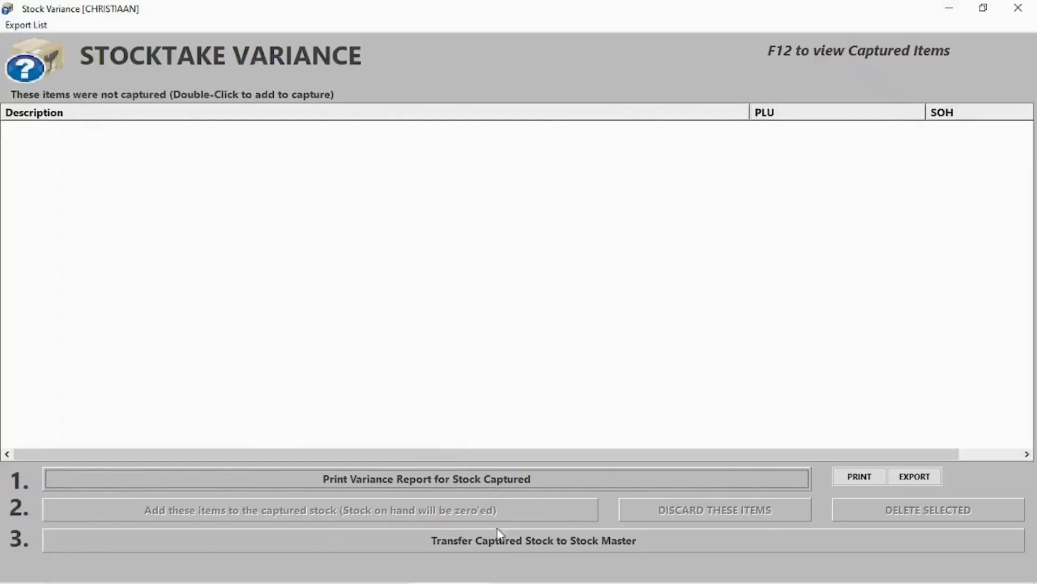
{"action": "left_click", "coordinate": [501, 540]}
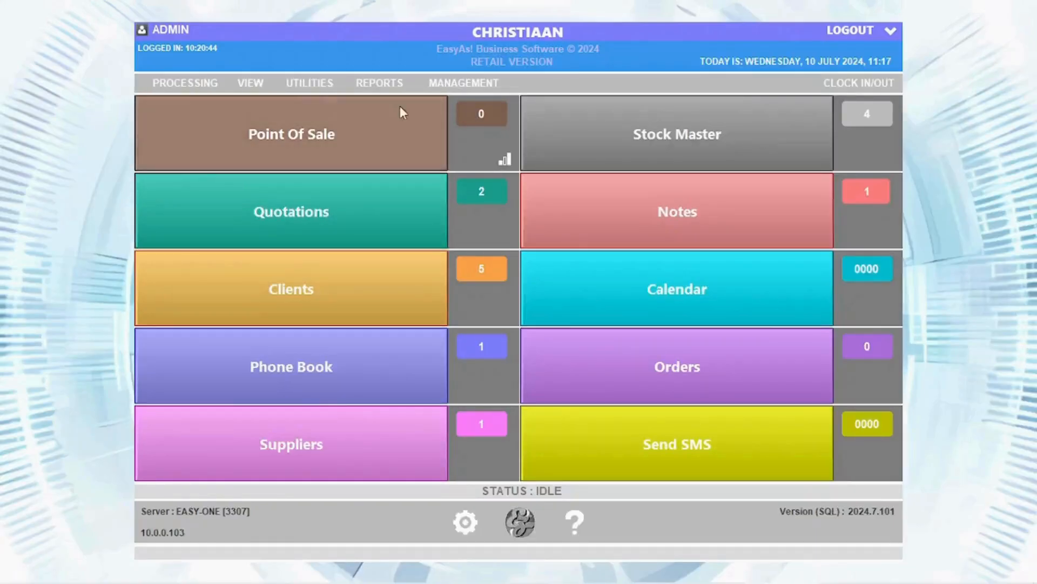
Complete a controllables count of PORK PER KG [BULK] at 20.
{"action": "left_click", "coordinate": [213, 81]}
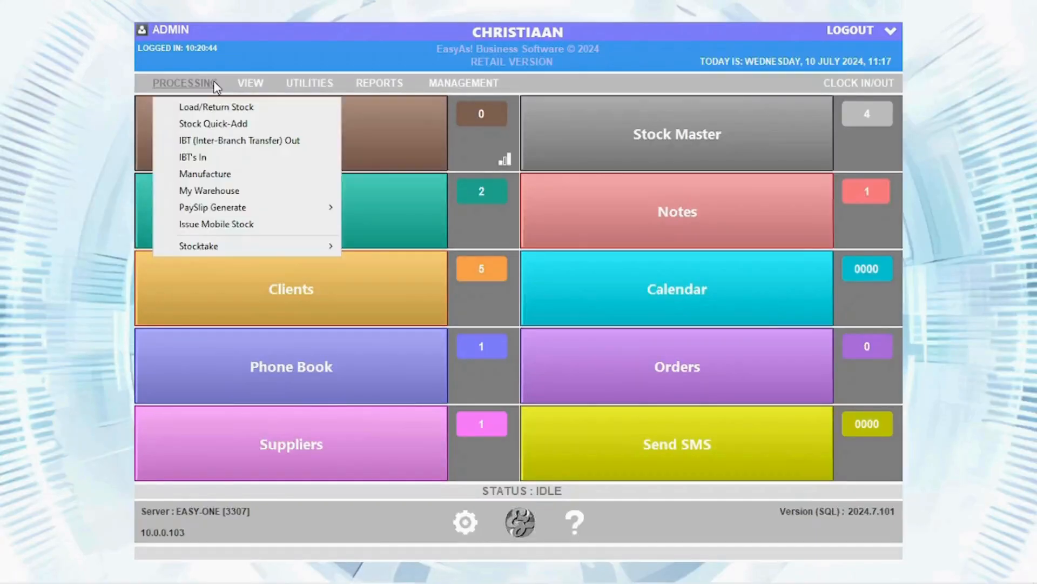
{"action": "mouse_move", "coordinate": [227, 249]}
{"action": "left_click", "coordinate": [416, 266]}
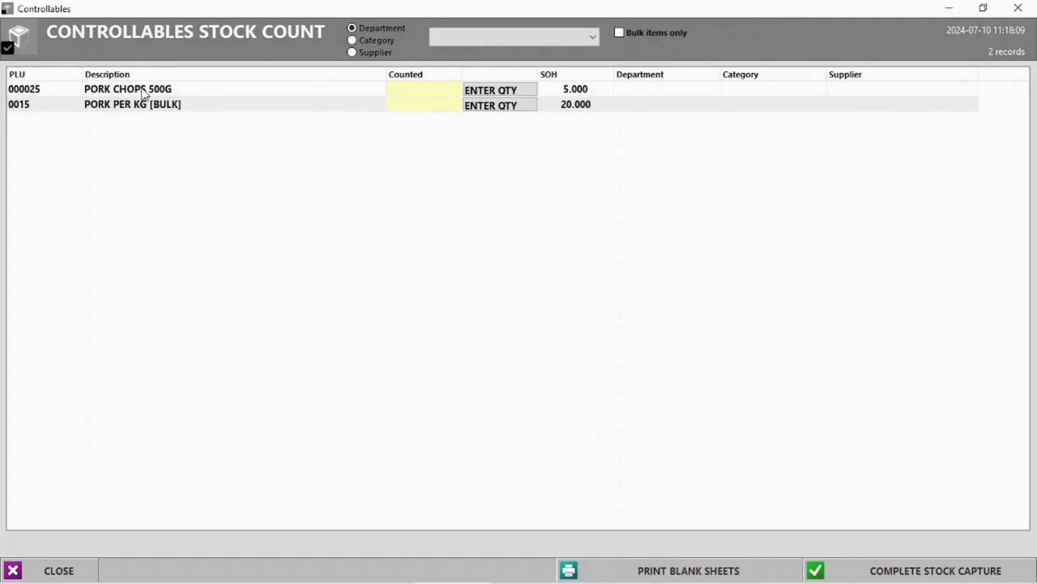
{"action": "left_click", "coordinate": [620, 33]}
{"action": "left_click", "coordinate": [500, 90]}
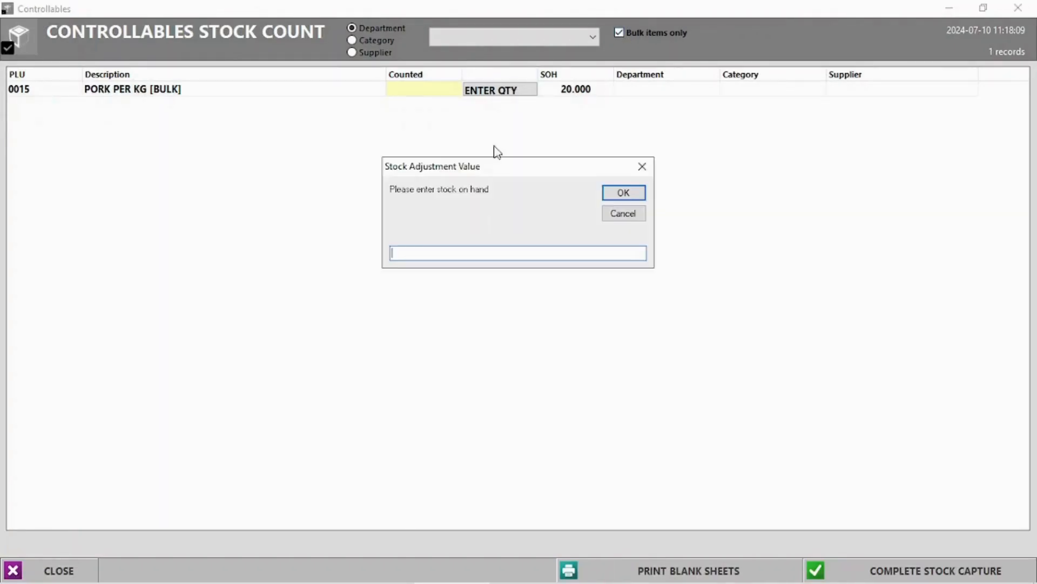
{"action": "left_click", "coordinate": [631, 194]}
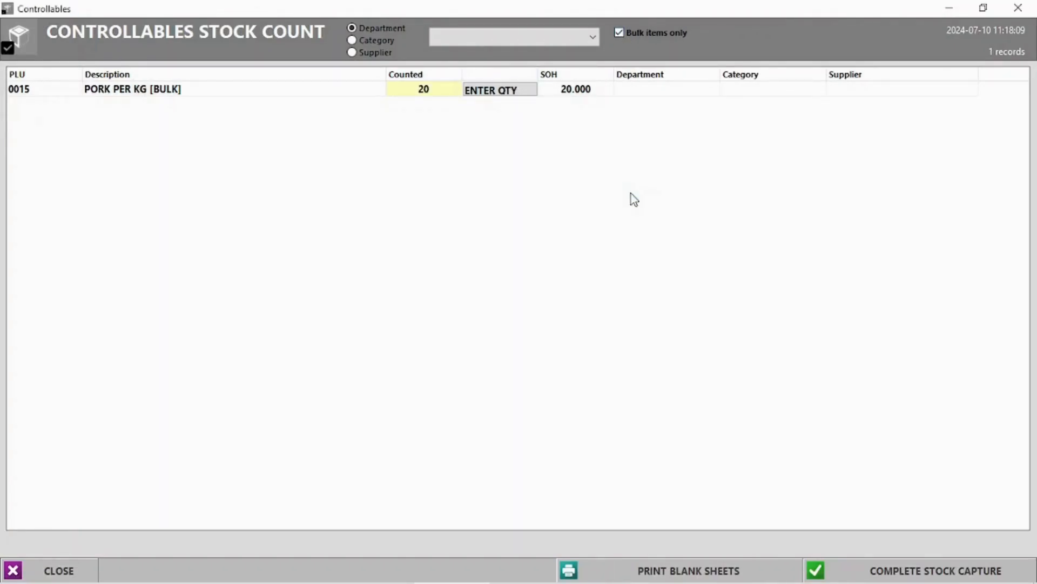
{"action": "left_click", "coordinate": [905, 570]}
{"action": "left_click", "coordinate": [519, 350]}
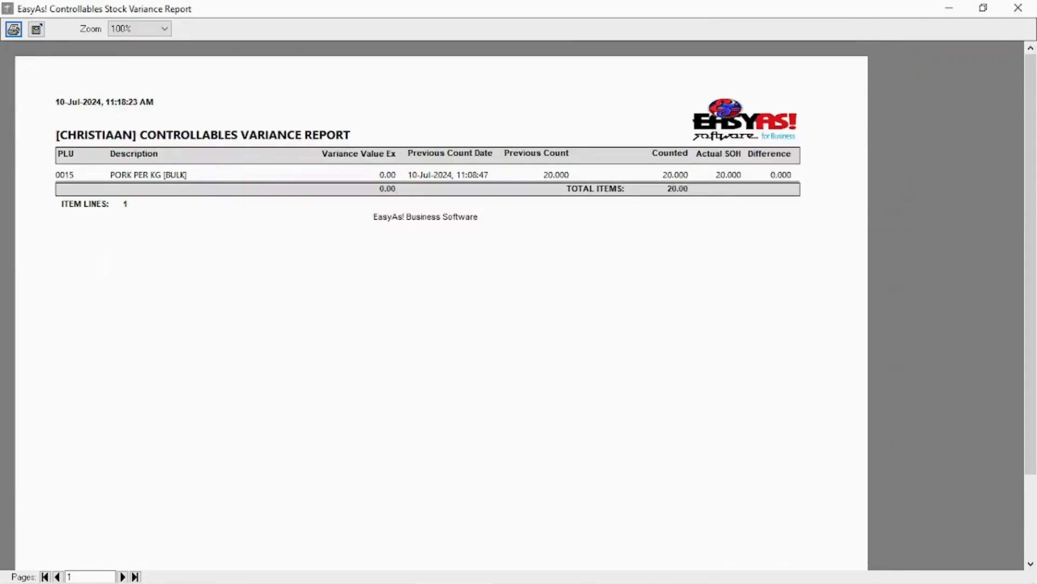
{"action": "left_click", "coordinate": [1017, 7]}
Complete a second controllables count of PORK CHOPS 500G at 5 and close the stock list.
{"action": "left_click", "coordinate": [185, 83]}
{"action": "mouse_move", "coordinate": [230, 249]}
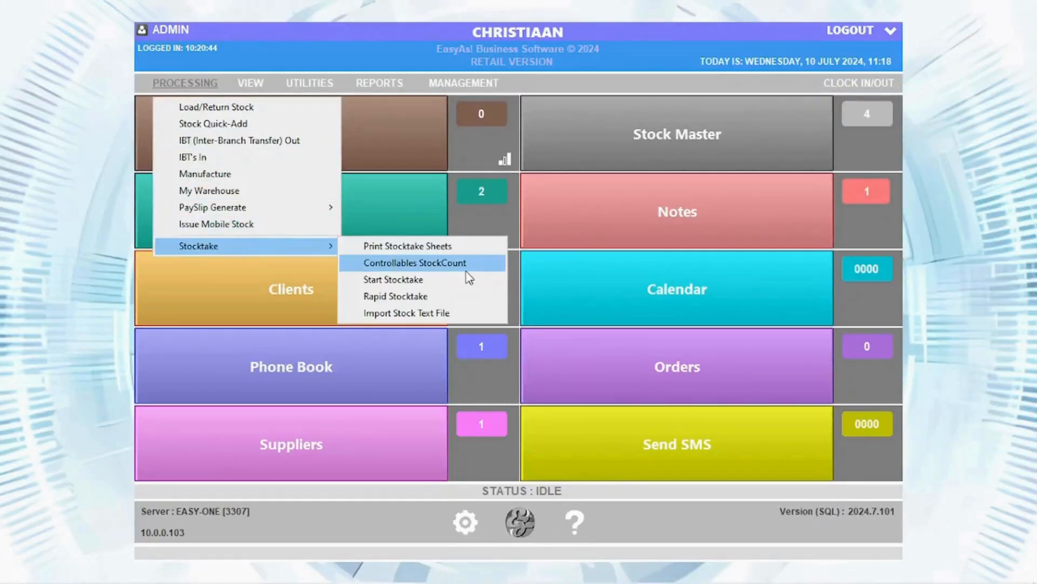
{"action": "left_click", "coordinate": [467, 265]}
{"action": "left_click", "coordinate": [479, 91]}
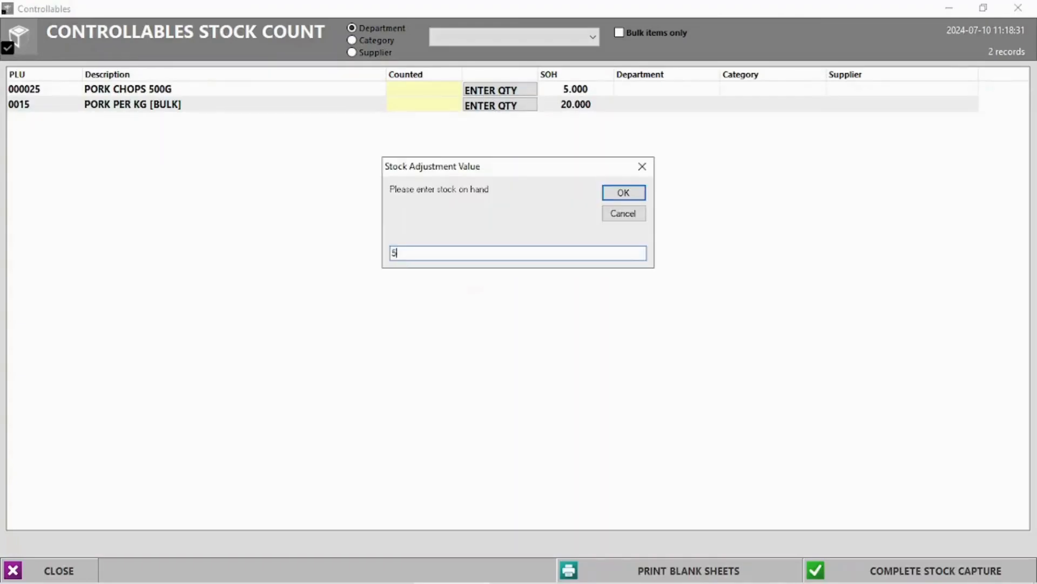
{"action": "type", "text": "5"}
{"action": "key", "text": "Return"}
{"action": "left_click", "coordinate": [913, 560]}
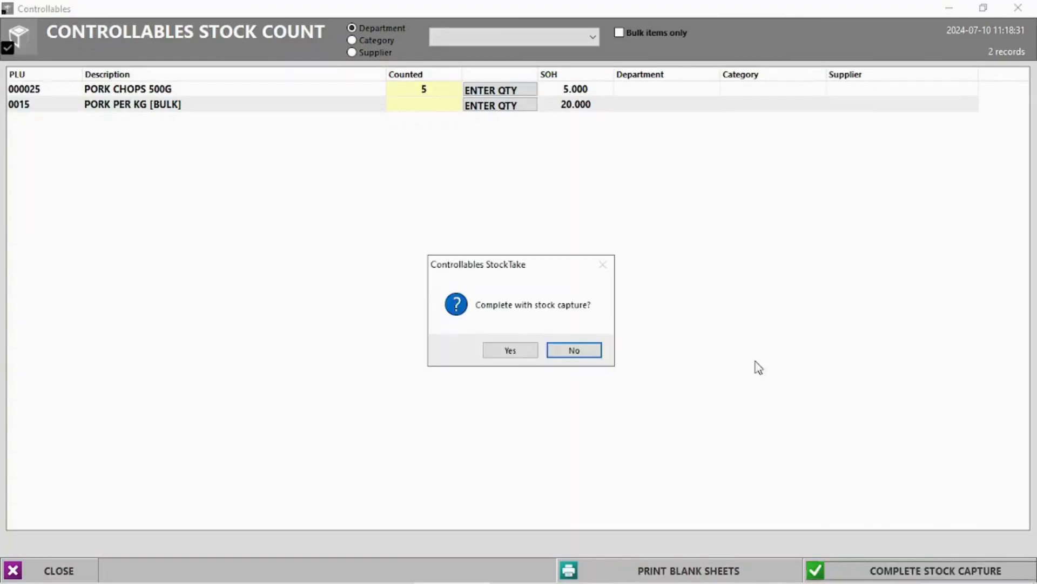
{"action": "left_click", "coordinate": [513, 351]}
{"action": "left_click", "coordinate": [1018, 8]}
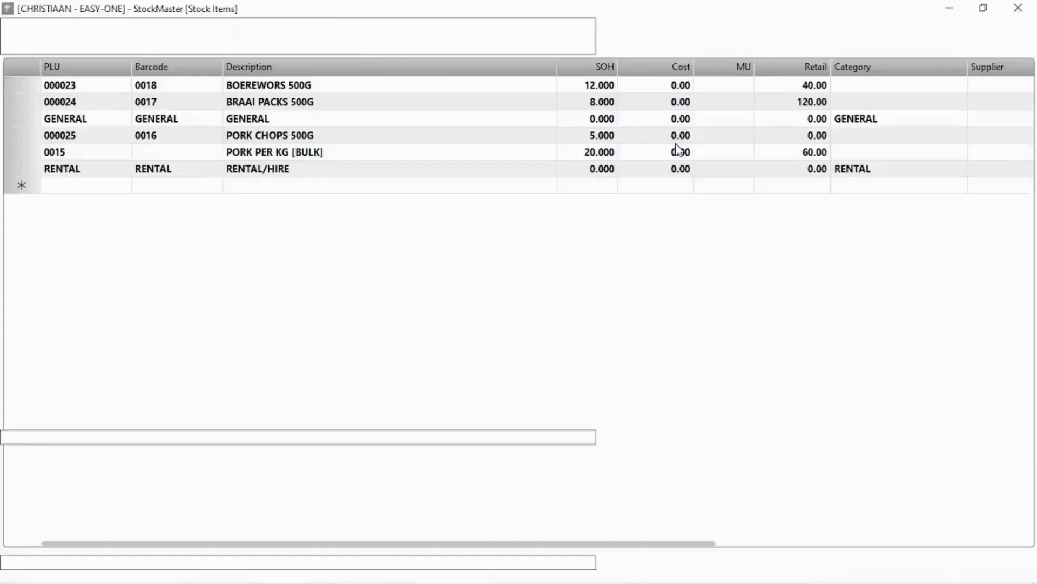
{"action": "left_click", "coordinate": [1018, 8]}
Start a rapid stocktake and try looking up items by barcode 0015, 0016 and PLU 0015.
{"action": "left_click", "coordinate": [191, 86]}
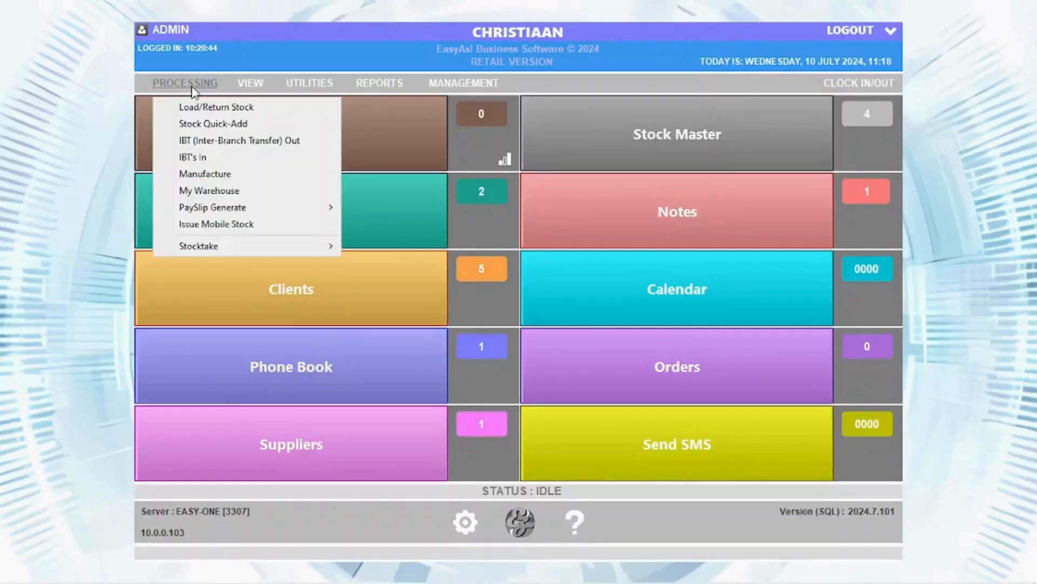
{"action": "mouse_move", "coordinate": [234, 248]}
{"action": "left_click", "coordinate": [379, 296]}
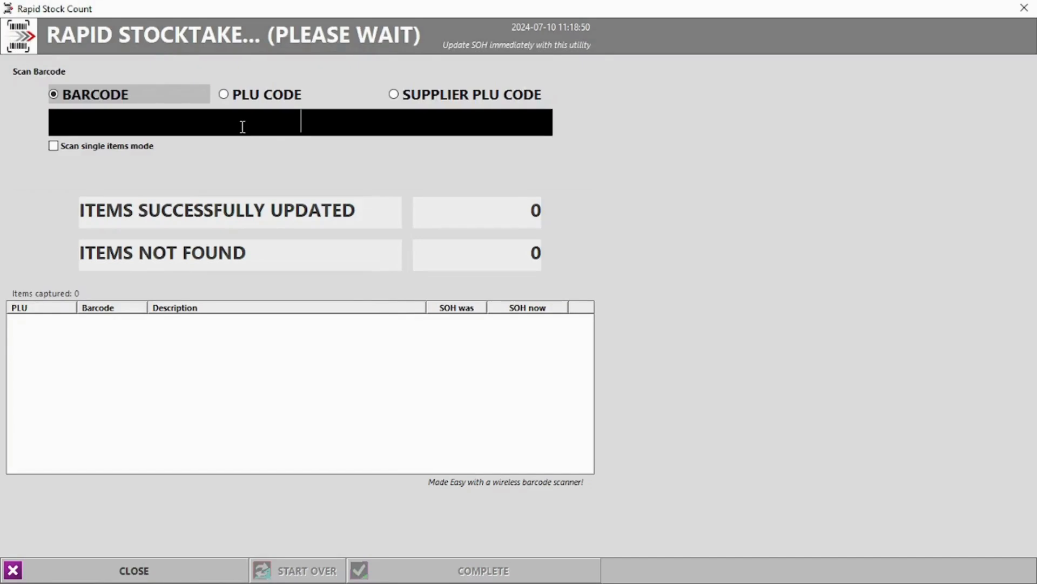
{"action": "type", "text": "0015"}
{"action": "key", "text": "Return"}
{"action": "key", "text": "Return"}
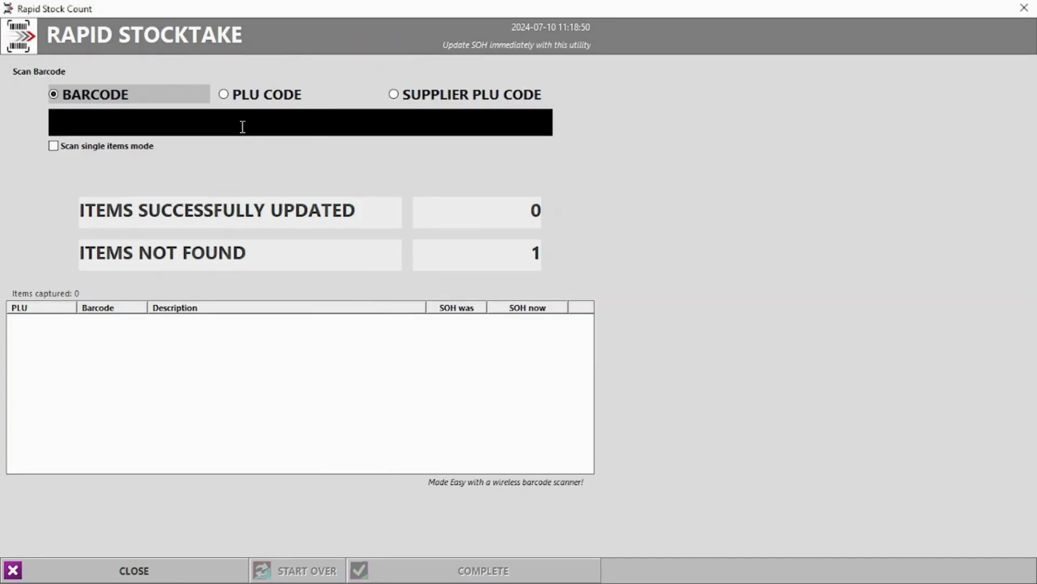
{"action": "type", "text": "0016"}
{"action": "key", "text": "Return"}
{"action": "type", "text": "5"}
{"action": "key", "text": "Return"}
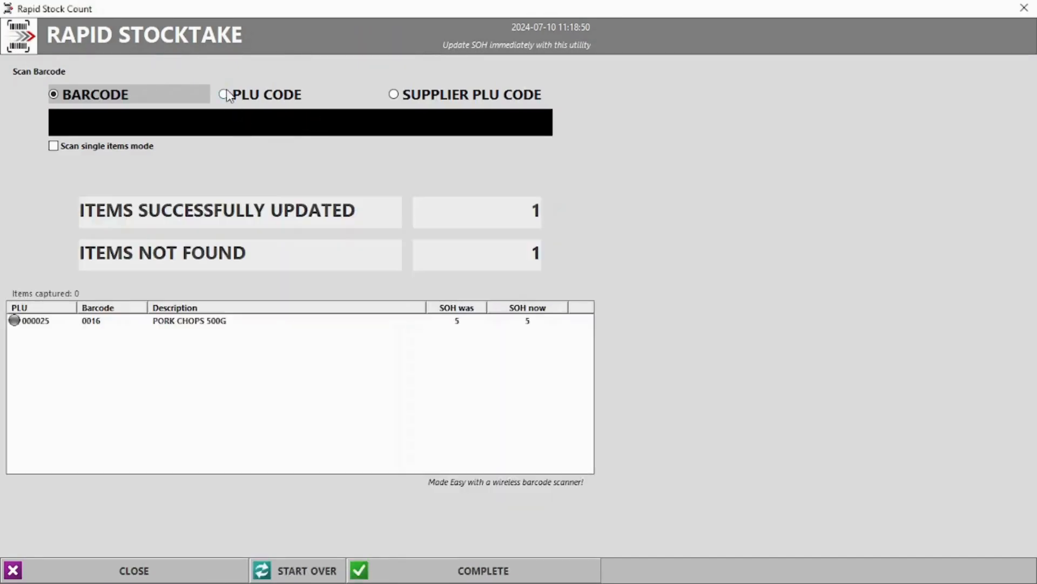
{"action": "left_click", "coordinate": [228, 94]}
{"action": "type", "text": "0015"}
{"action": "key", "text": "Return"}
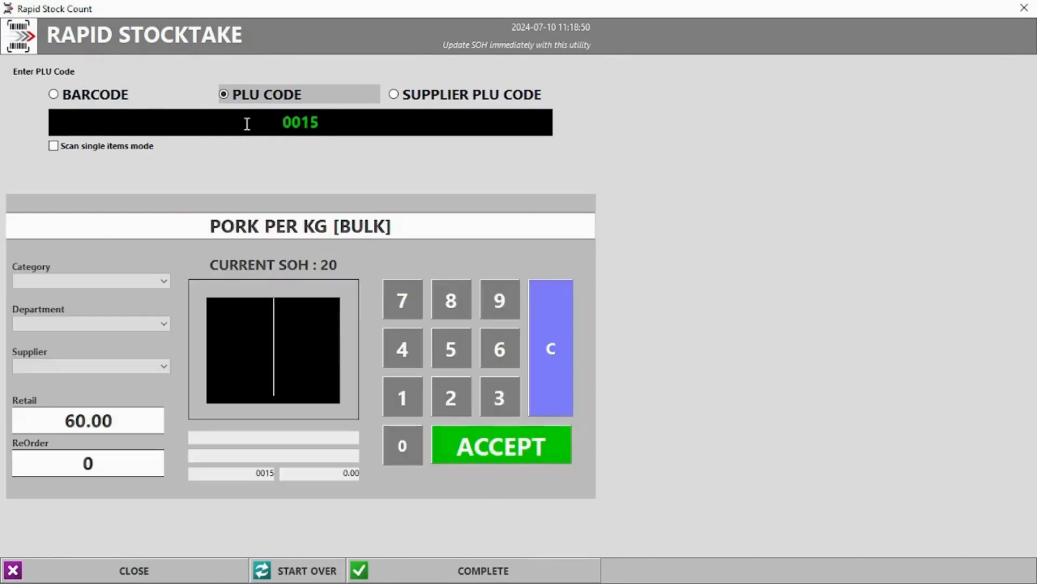
{"action": "type", "text": "20"}
{"action": "key", "text": "Return"}
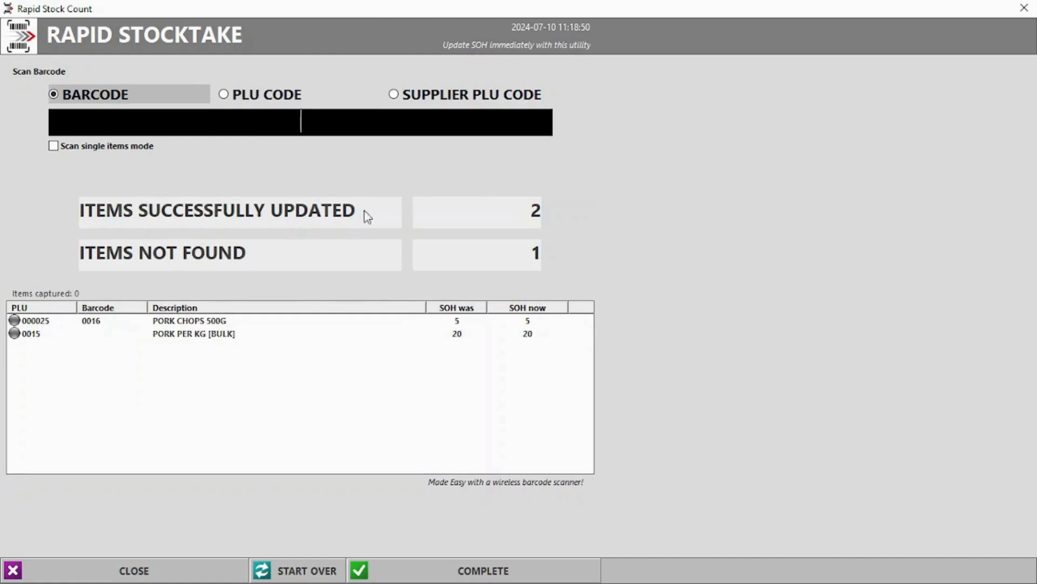
Restart the rapid stocktake, count PORK PER KG [BULK] (PLU 0015) at 15, and complete it.
{"action": "left_click", "coordinate": [317, 569]}
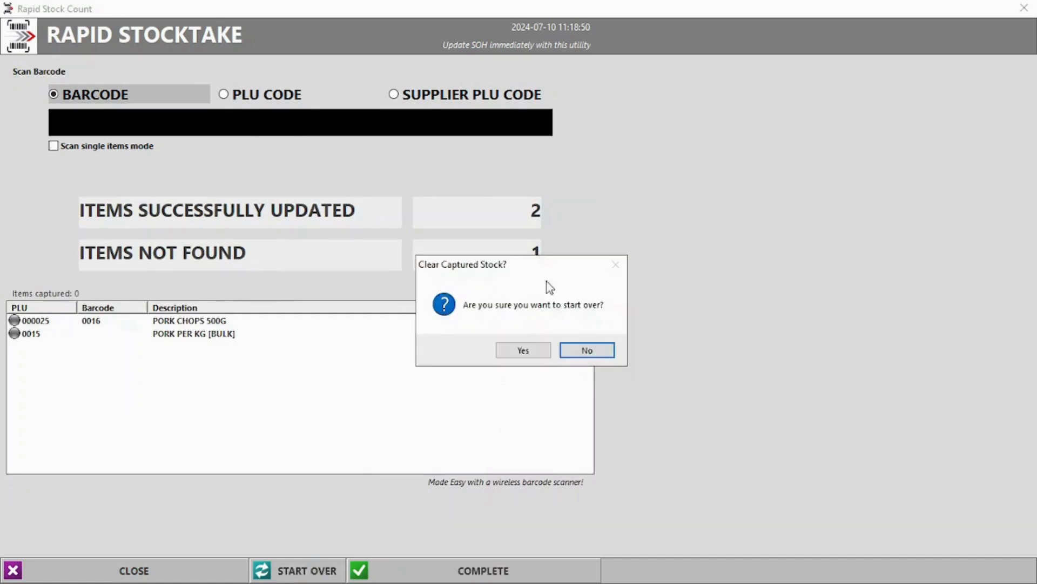
{"action": "left_click", "coordinate": [524, 351]}
{"action": "left_click", "coordinate": [268, 97]}
{"action": "left_click", "coordinate": [297, 121]}
{"action": "type", "text": "0015"}
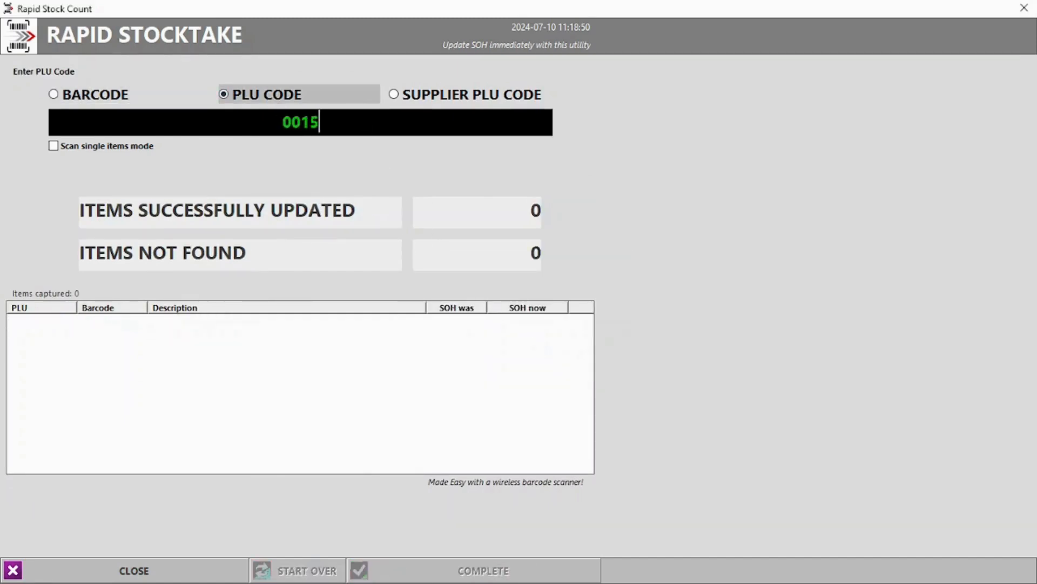
{"action": "key", "text": "Return"}
{"action": "type", "text": "15"}
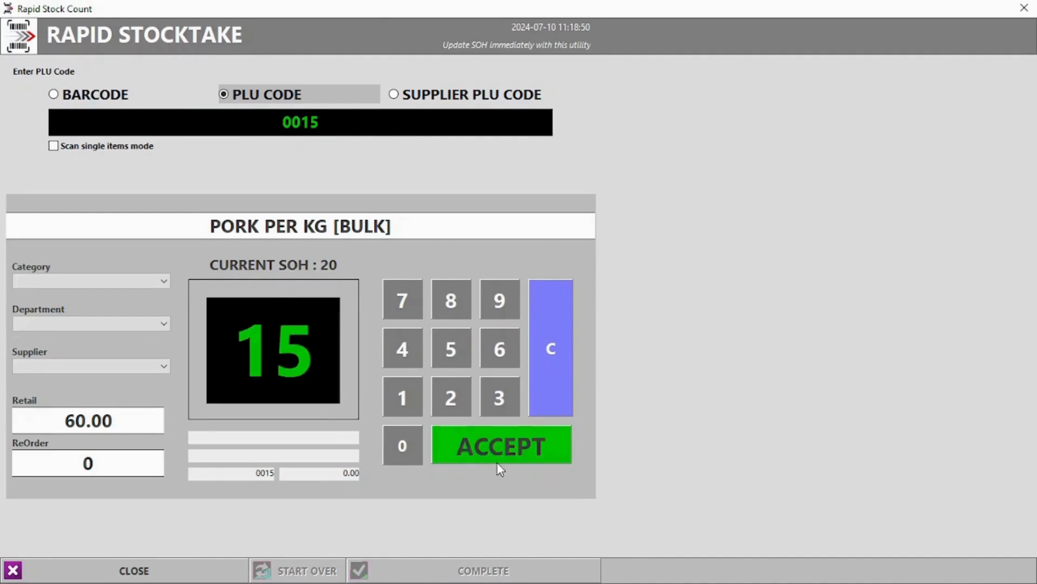
{"action": "left_click", "coordinate": [497, 461]}
{"action": "left_click", "coordinate": [452, 323]}
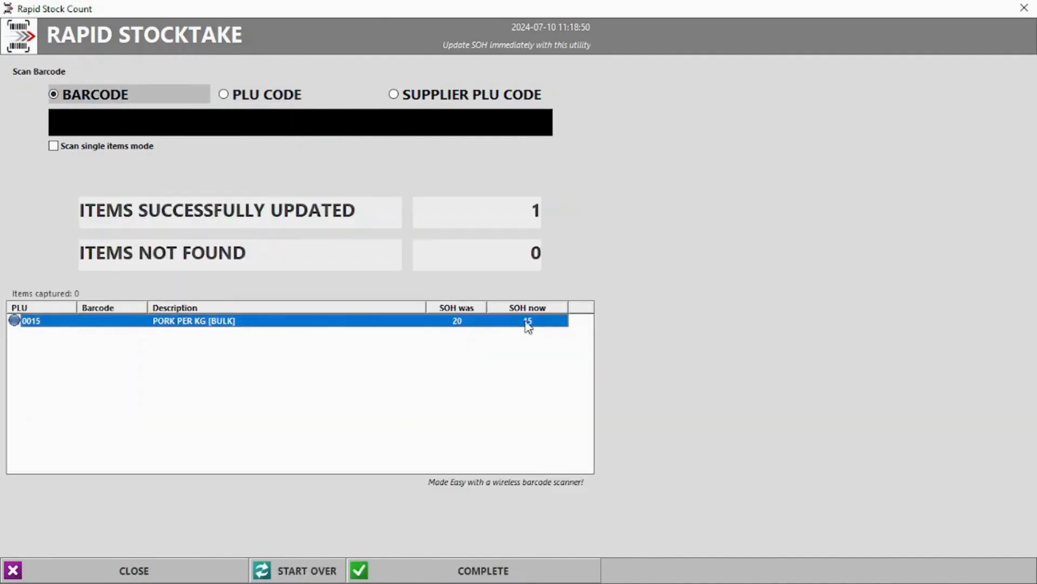
{"action": "left_click", "coordinate": [517, 572]}
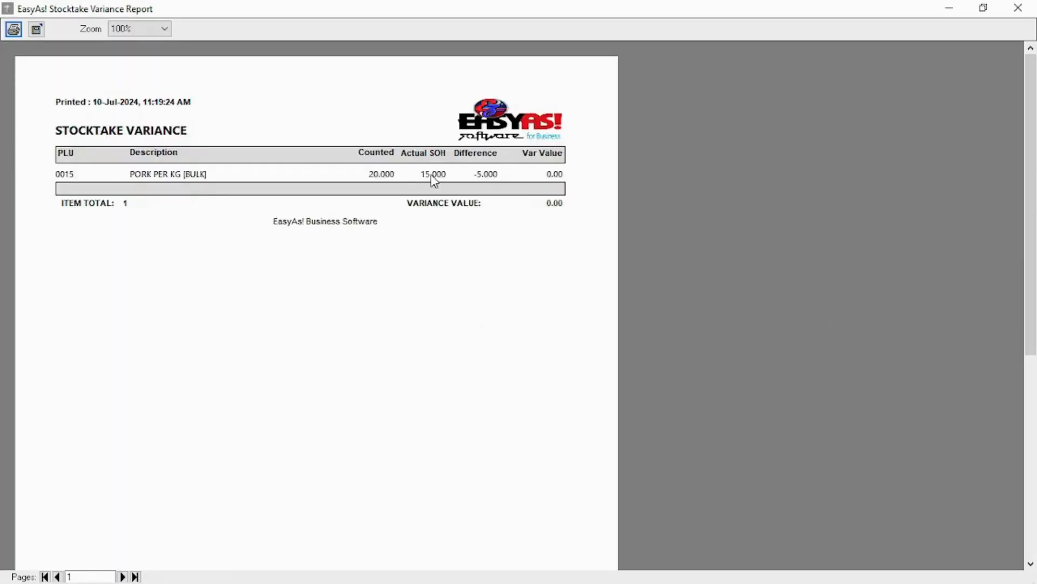
{"action": "left_click", "coordinate": [1018, 8]}
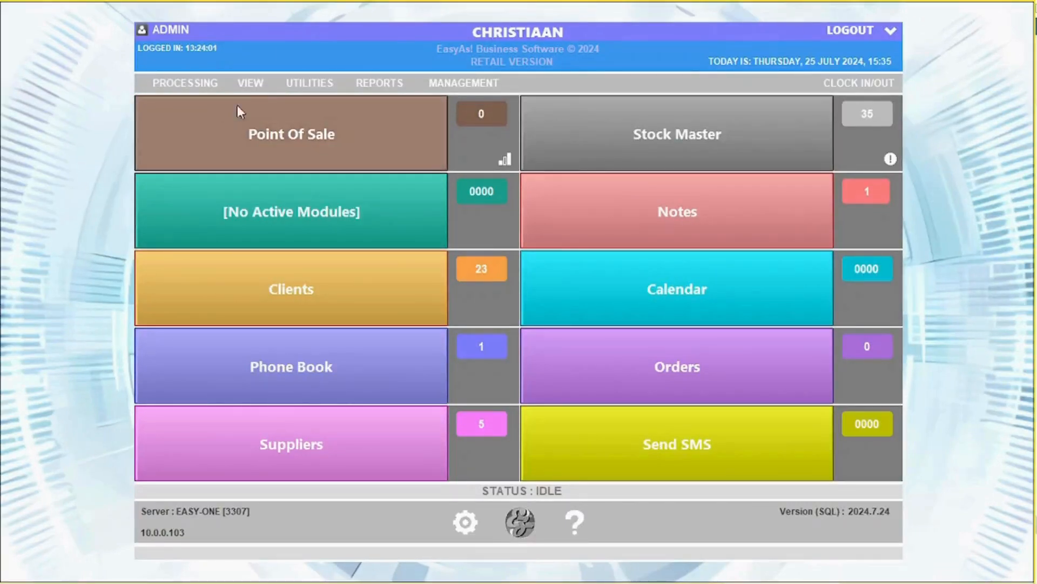
Finish quotation 3 for TEST as a quotation without printing or emailing it.
{"action": "left_click", "coordinate": [248, 84]}
{"action": "left_click", "coordinate": [280, 104]}
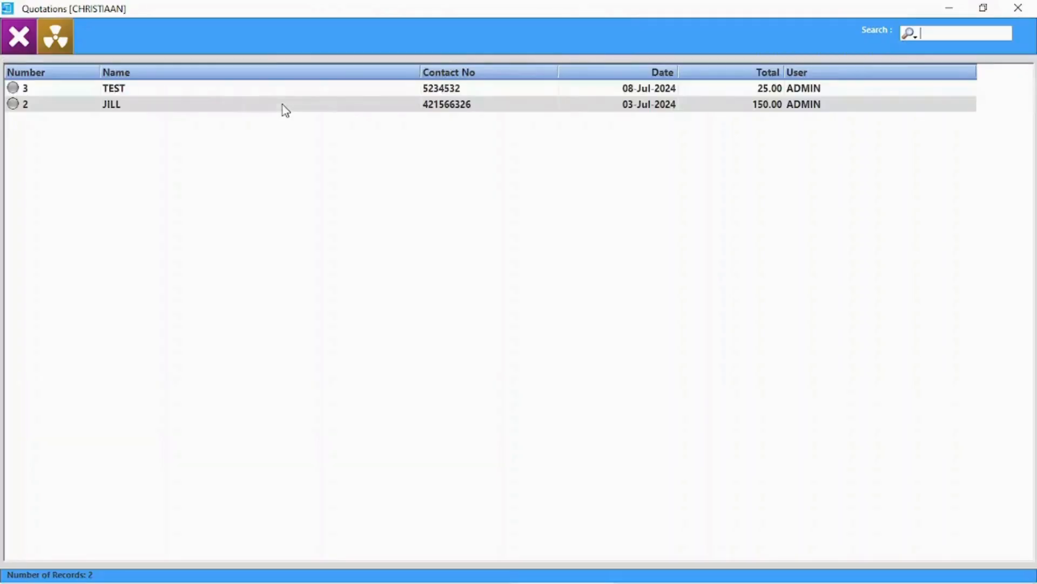
{"action": "double_click", "coordinate": [208, 93]}
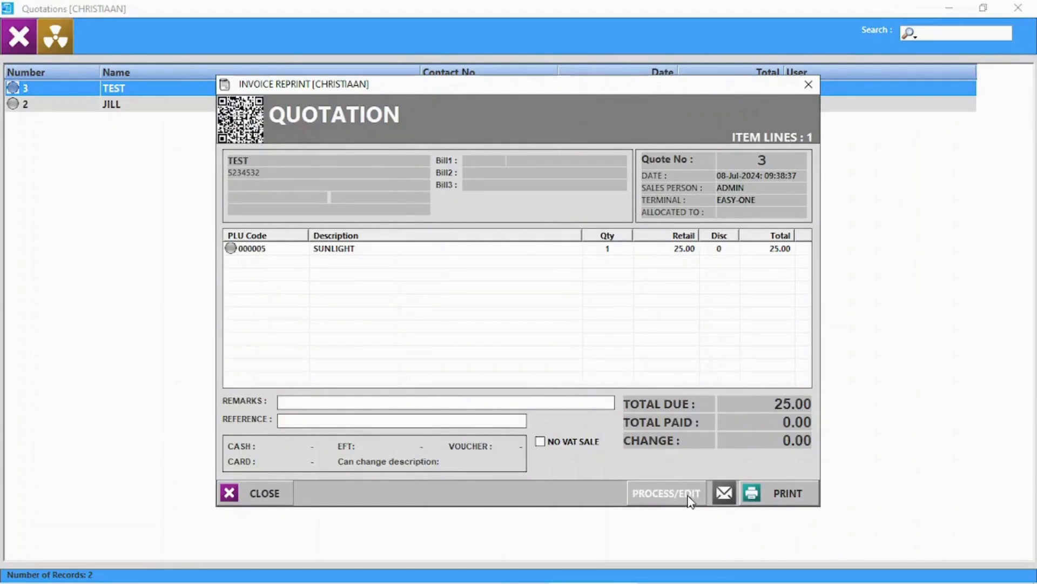
{"action": "left_click", "coordinate": [667, 492]}
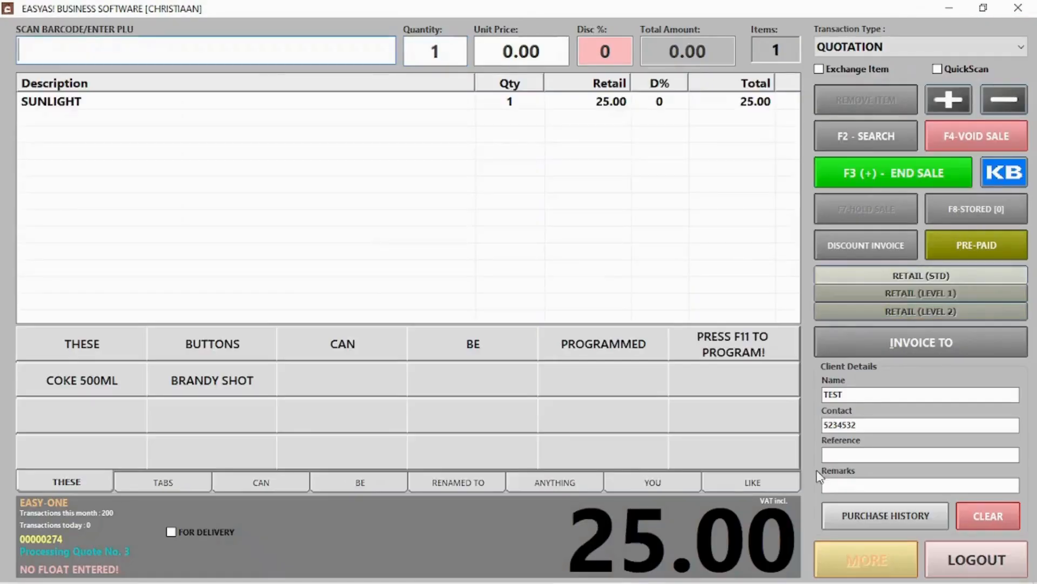
{"action": "left_click", "coordinate": [919, 177]}
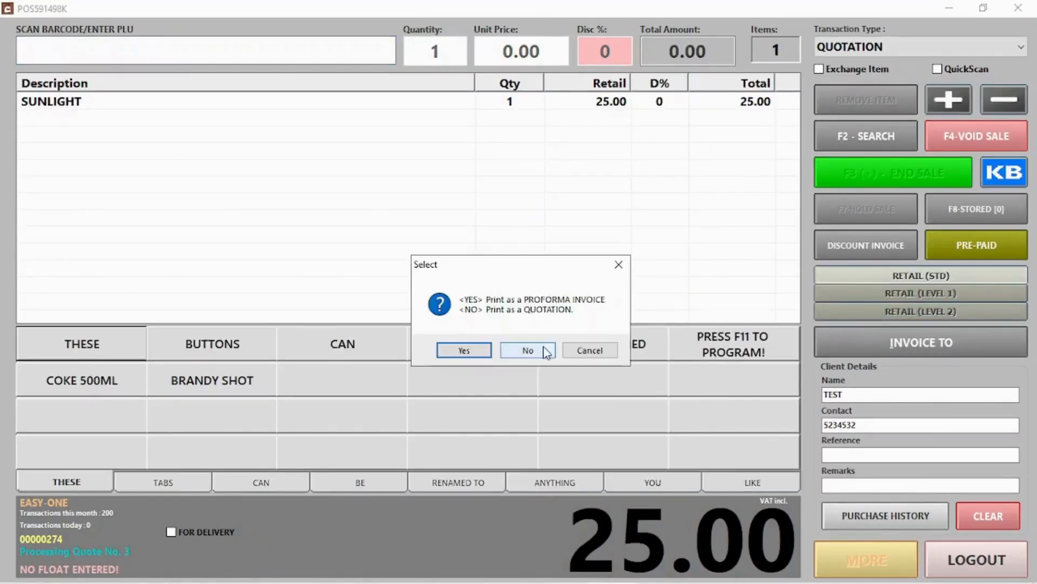
{"action": "left_click", "coordinate": [528, 349]}
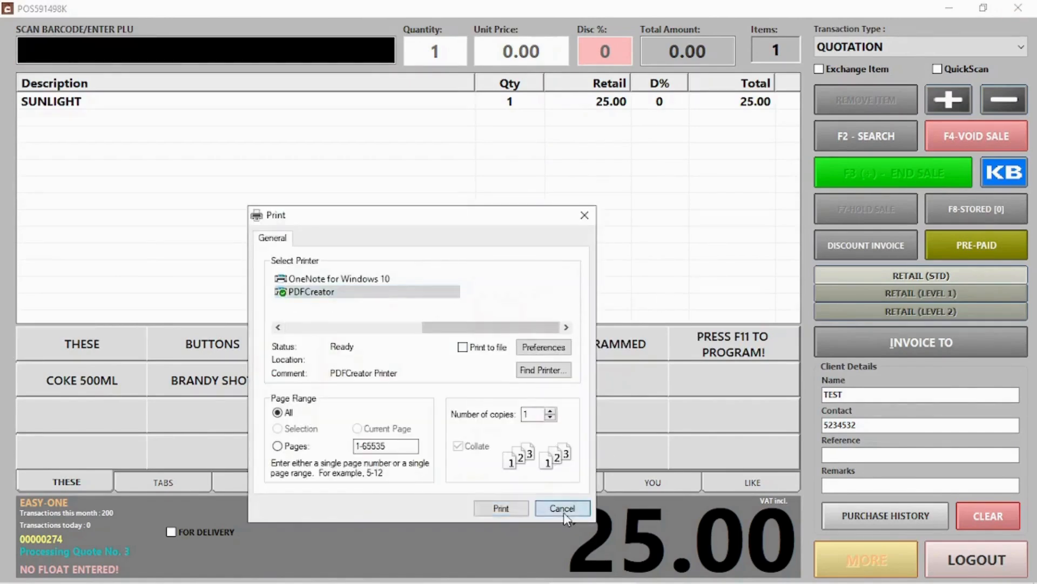
{"action": "left_click", "coordinate": [562, 509]}
{"action": "left_click", "coordinate": [557, 351]}
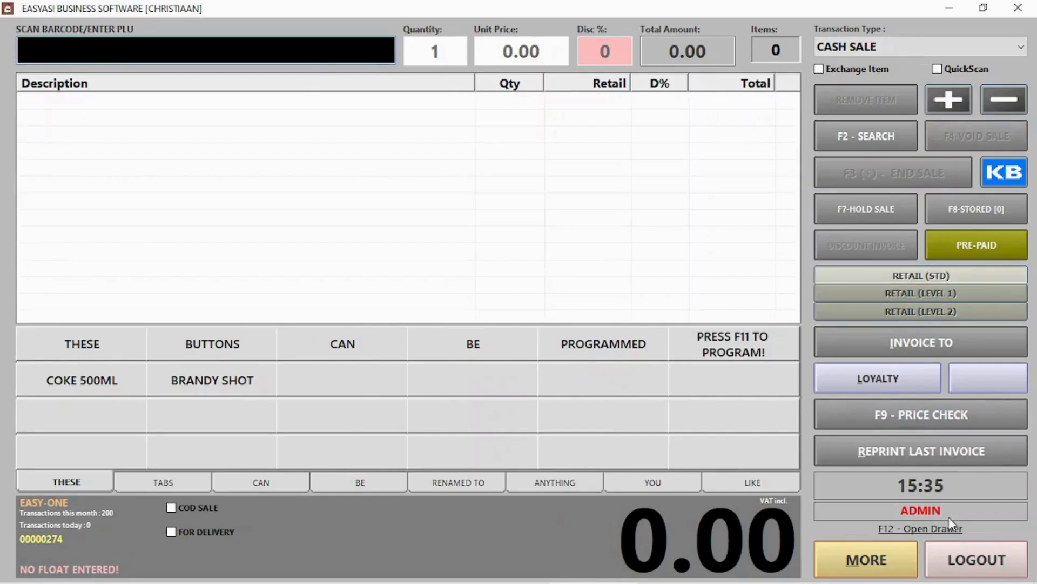
Process quote 2 as a CASH SALE with a 150.00 cash payment.
{"action": "left_click", "coordinate": [976, 560]}
{"action": "left_click", "coordinate": [987, 187]}
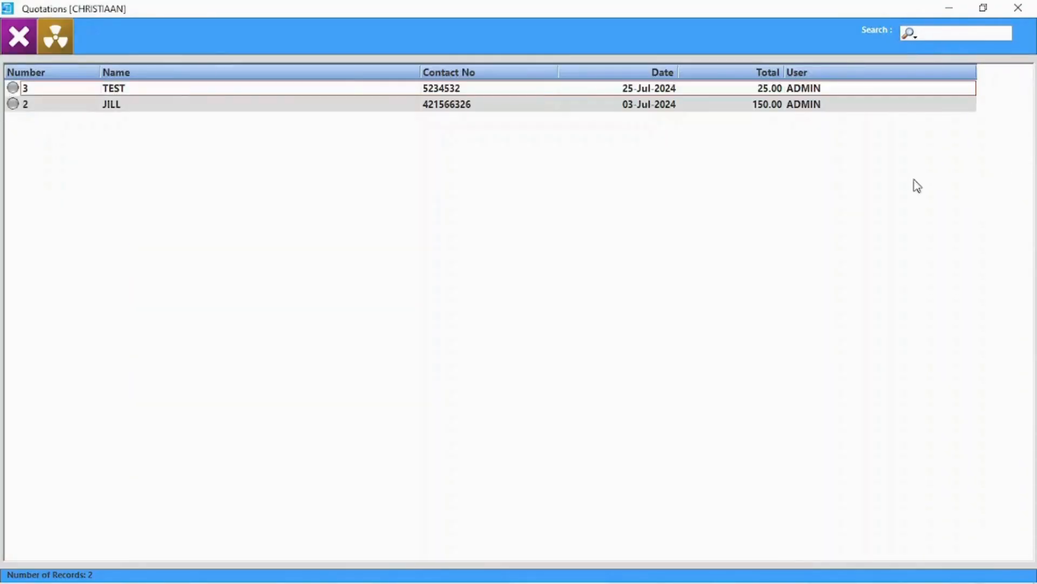
{"action": "double_click", "coordinate": [180, 108]}
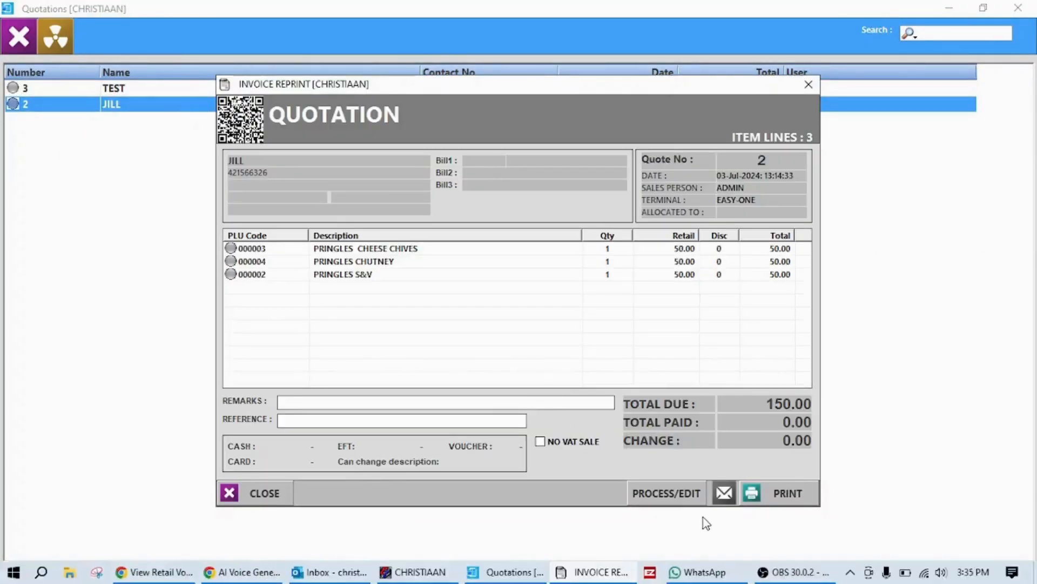
{"action": "left_click", "coordinate": [687, 498]}
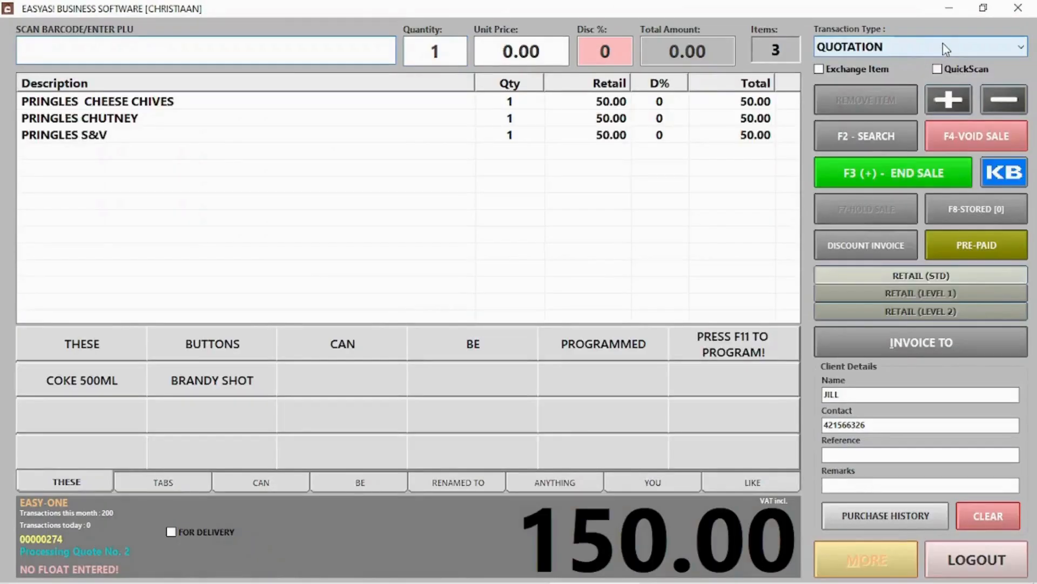
{"action": "left_click", "coordinate": [944, 47]}
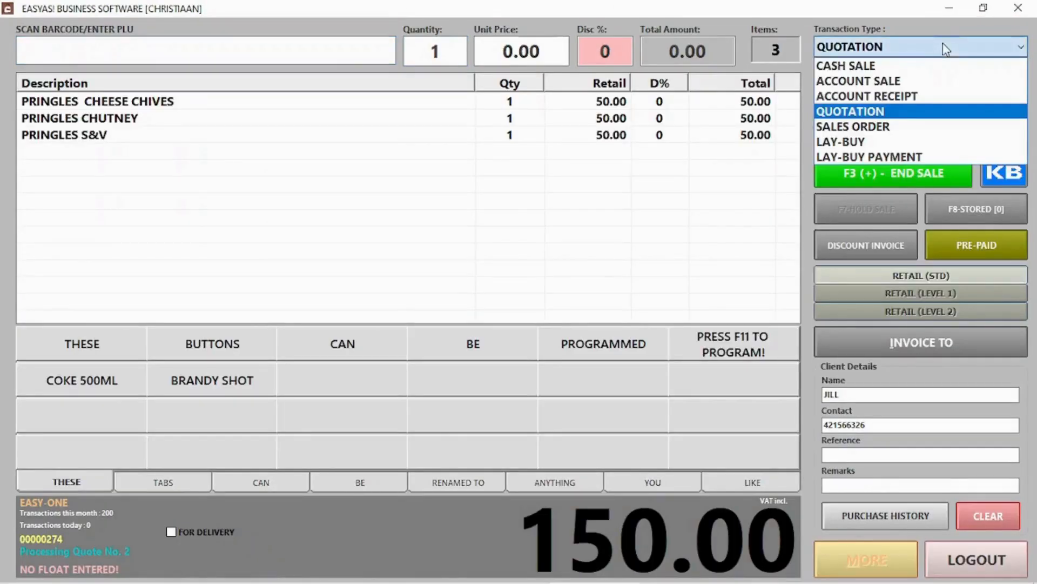
{"action": "left_click", "coordinate": [878, 64]}
{"action": "left_click", "coordinate": [906, 172]}
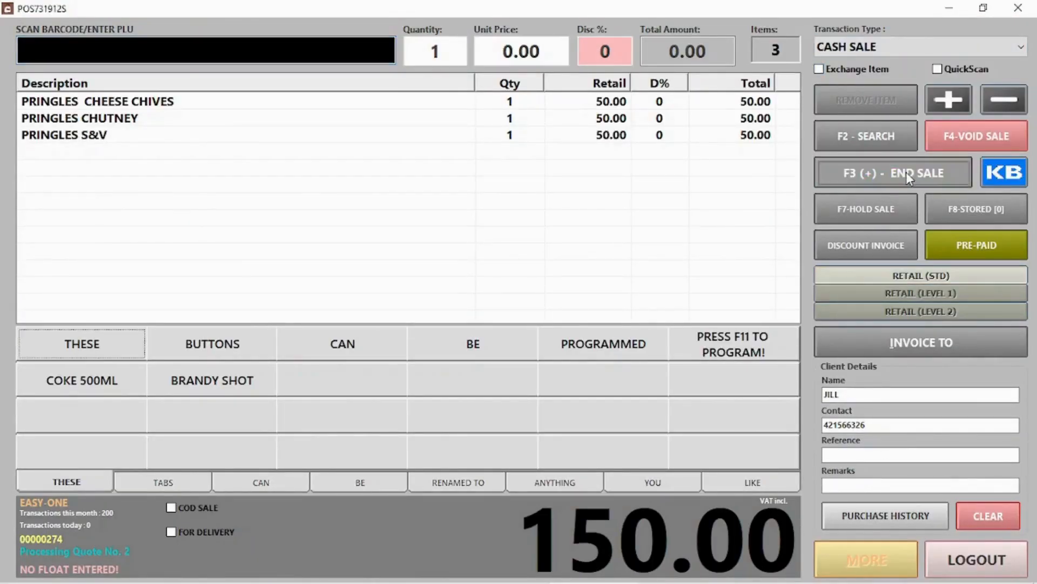
{"action": "left_click", "coordinate": [707, 501]}
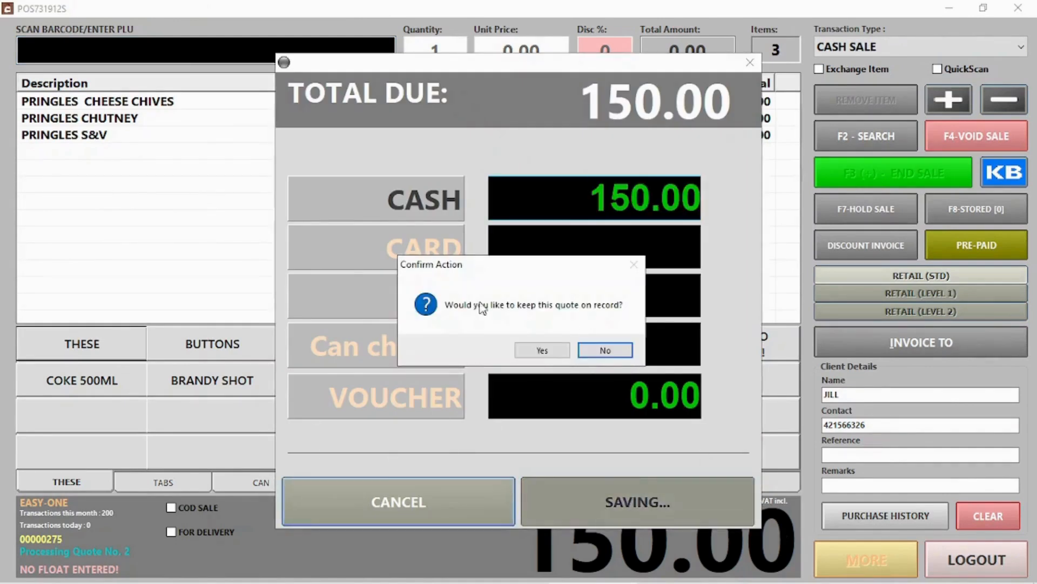
{"action": "left_click", "coordinate": [535, 350]}
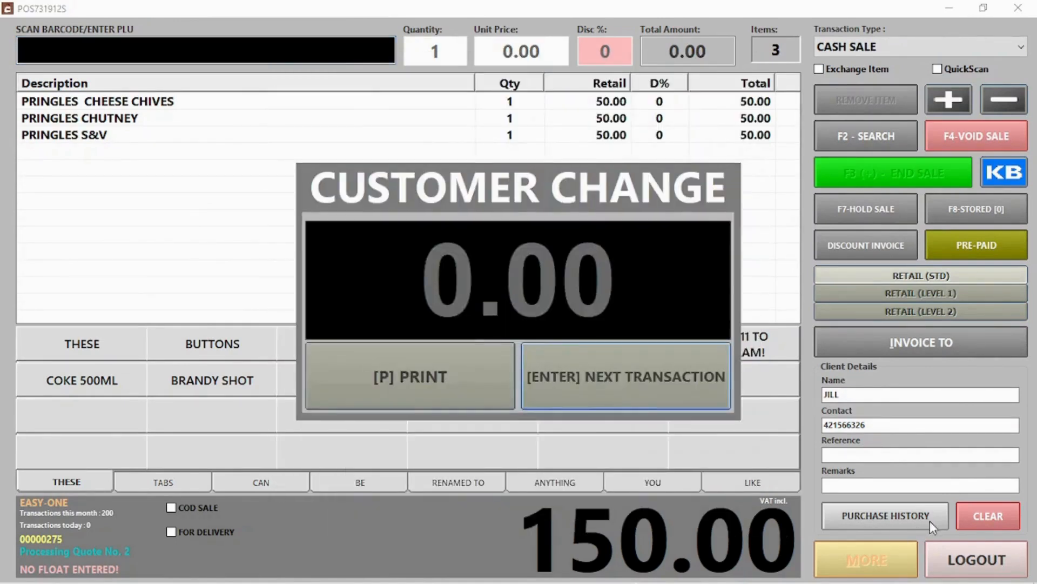
{"action": "left_click", "coordinate": [537, 377]}
Clear all quotations from the quotations list.
{"action": "left_click", "coordinate": [966, 562]}
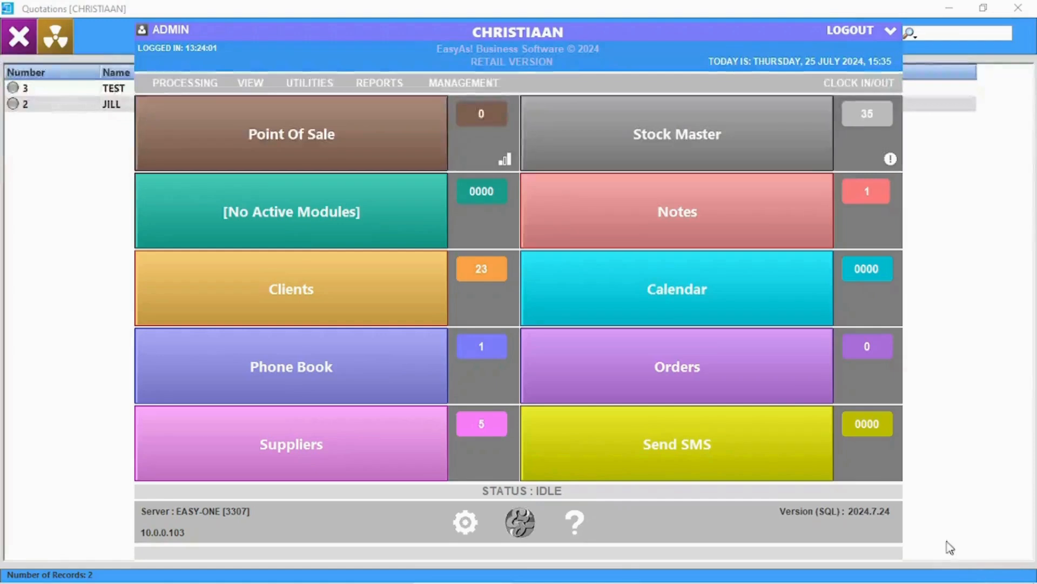
{"action": "left_click", "coordinate": [32, 102]}
{"action": "left_click", "coordinate": [32, 103]}
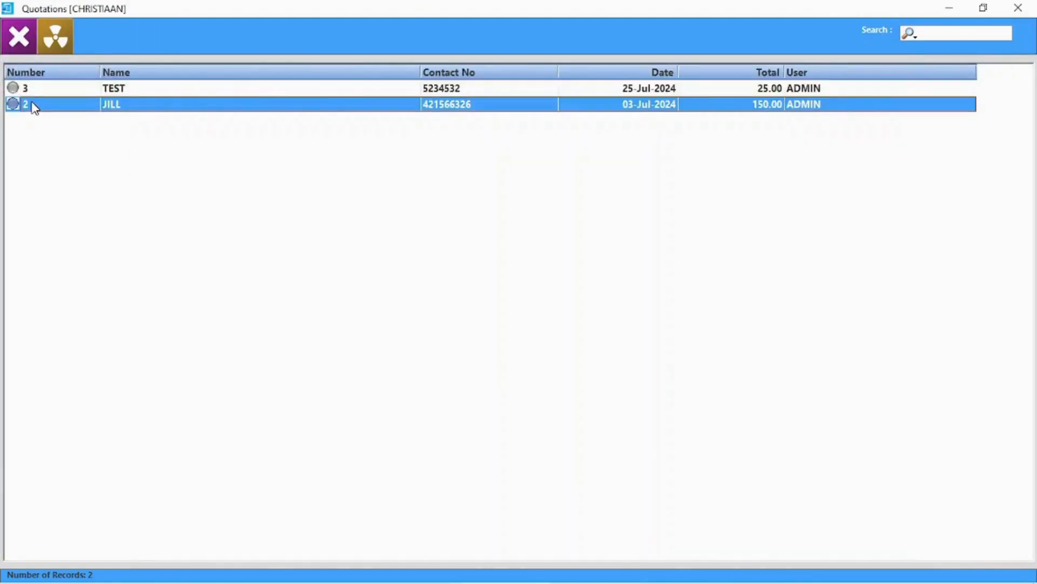
{"action": "double_click", "coordinate": [34, 107]}
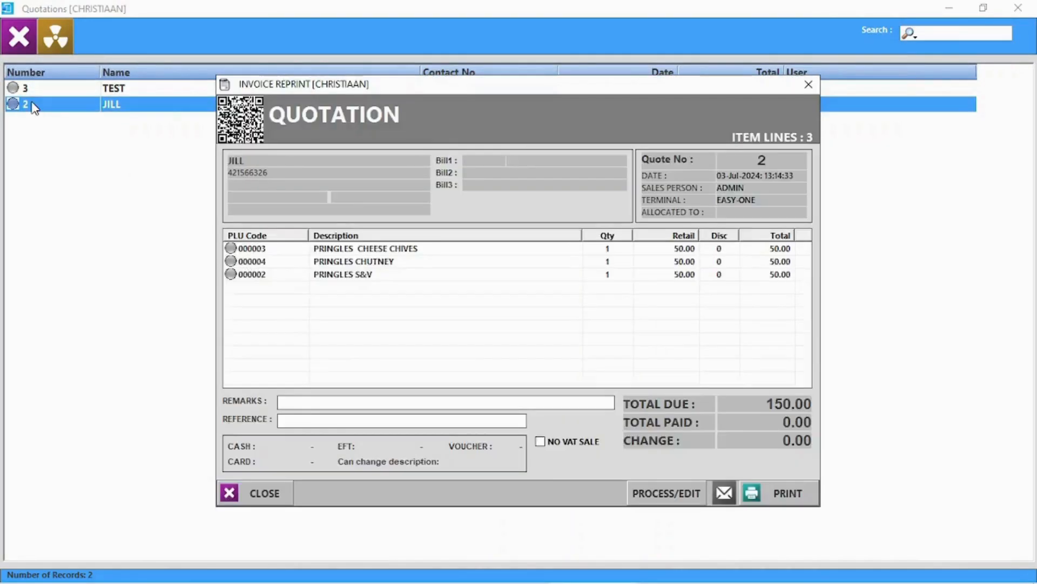
{"action": "left_click", "coordinate": [802, 85]}
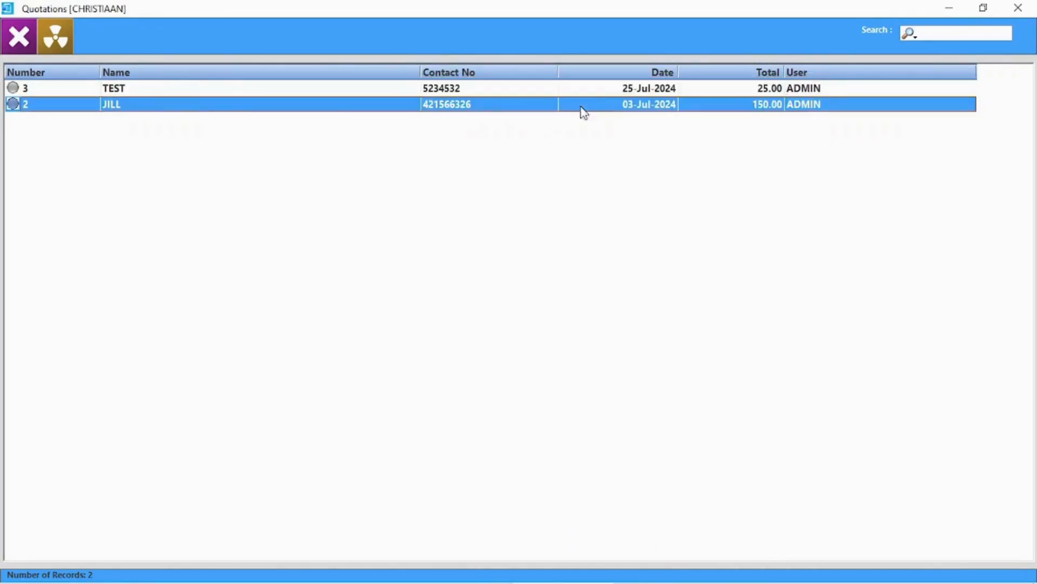
{"action": "left_click", "coordinate": [49, 42]}
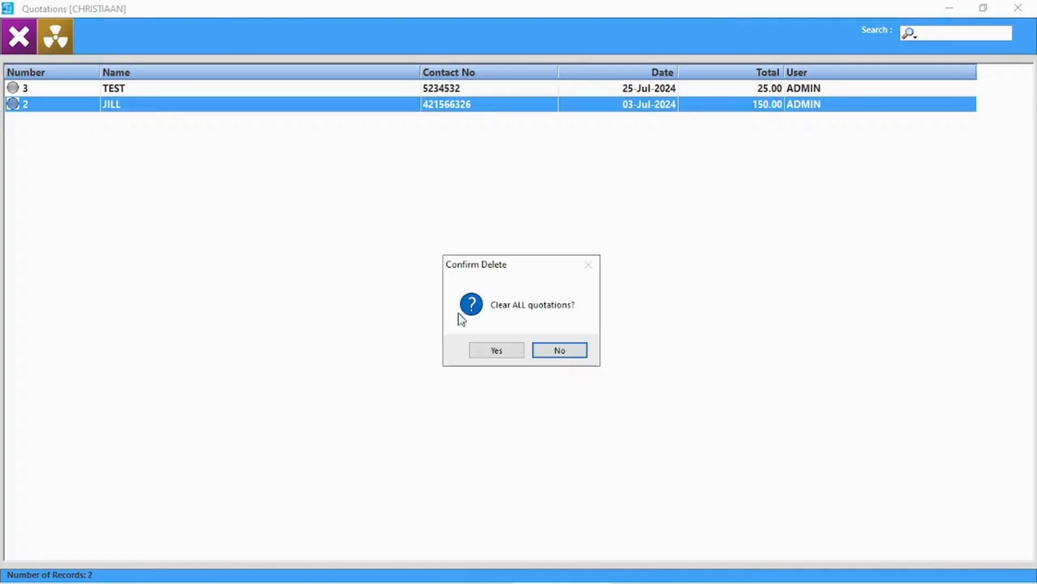
{"action": "left_click", "coordinate": [500, 351]}
{"action": "left_click", "coordinate": [1018, 8]}
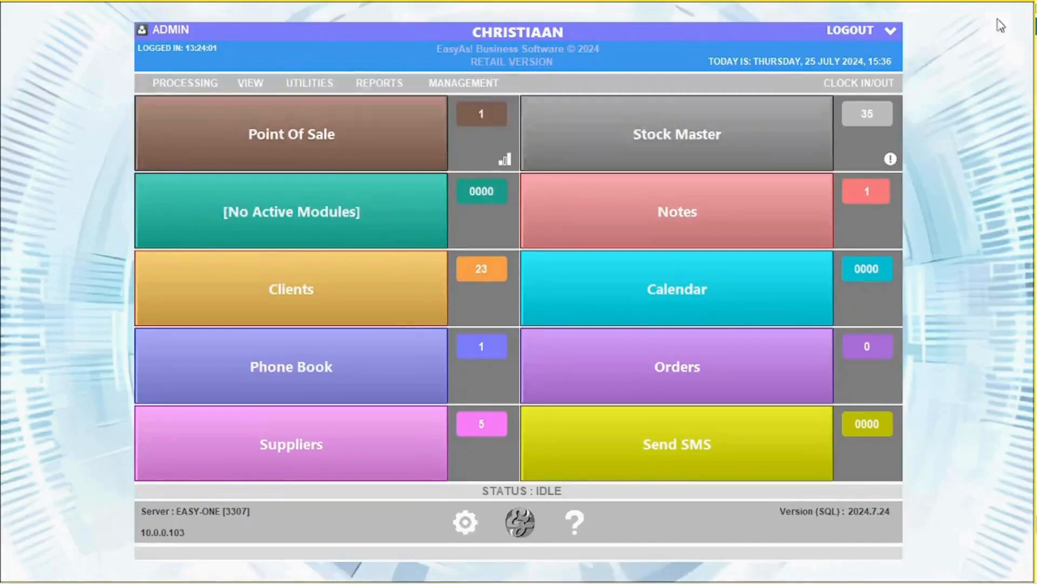
{"action": "left_click", "coordinate": [250, 82]}
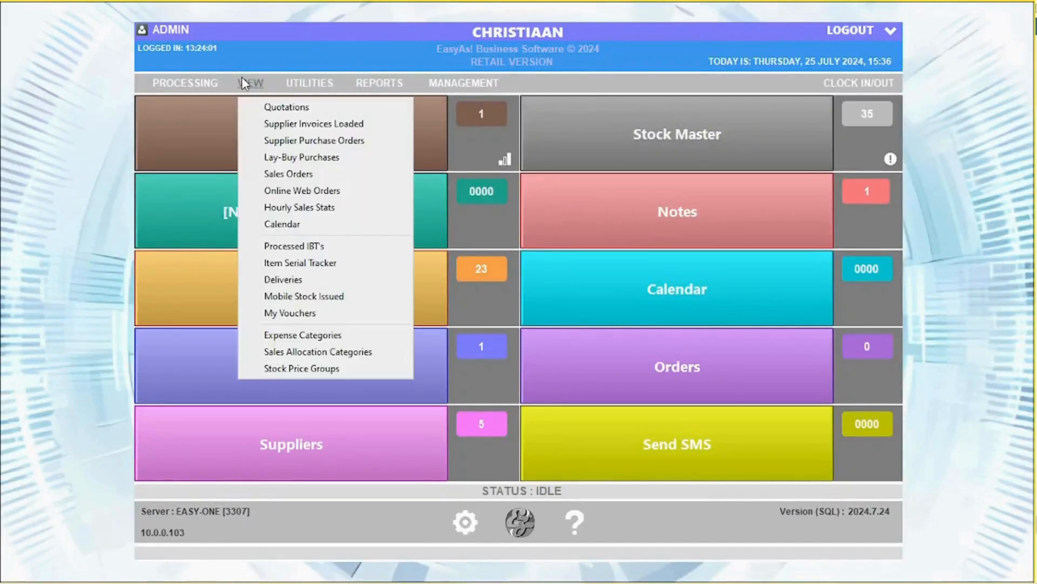
{"action": "left_click", "coordinate": [286, 122]}
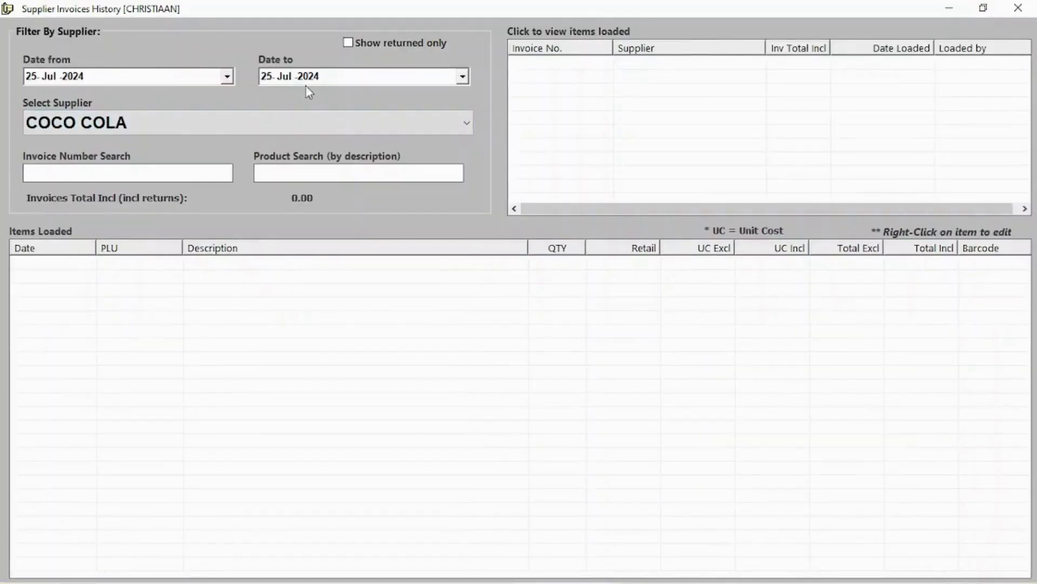
{"action": "left_click", "coordinate": [189, 130]}
{"action": "left_click", "coordinate": [119, 145]}
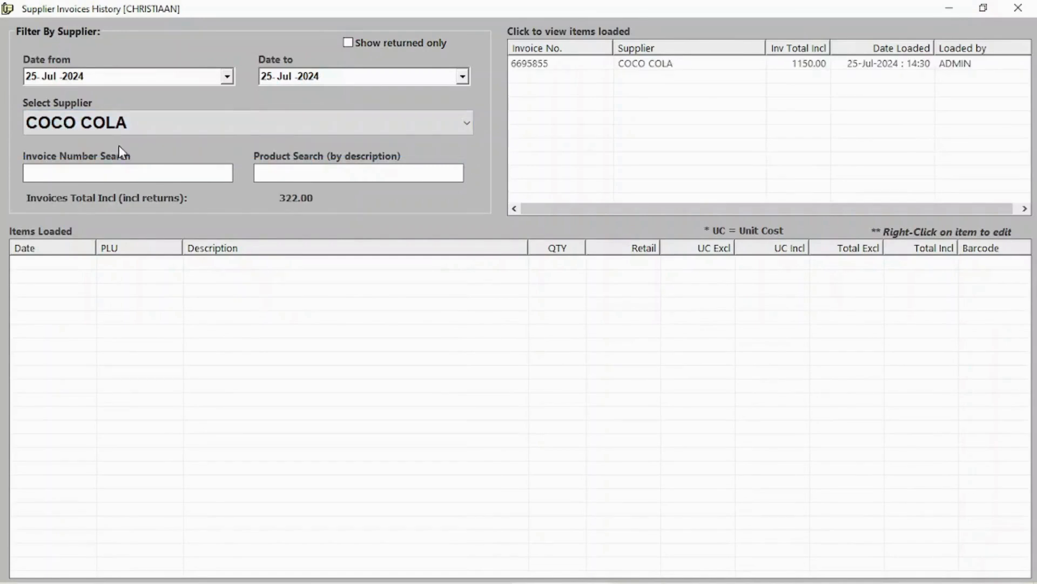
{"action": "left_click", "coordinate": [700, 66]}
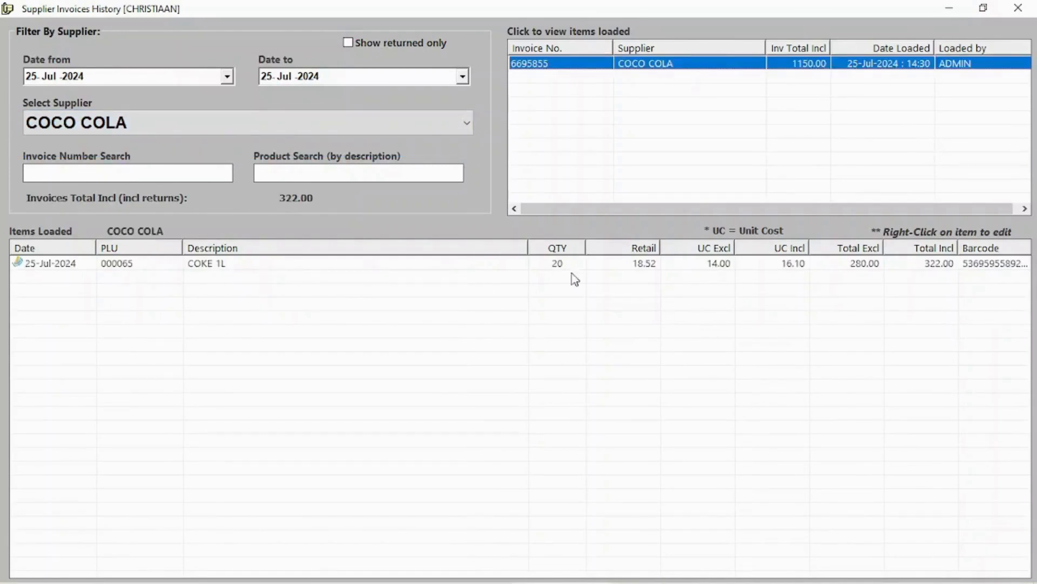
{"action": "left_click", "coordinate": [692, 264]}
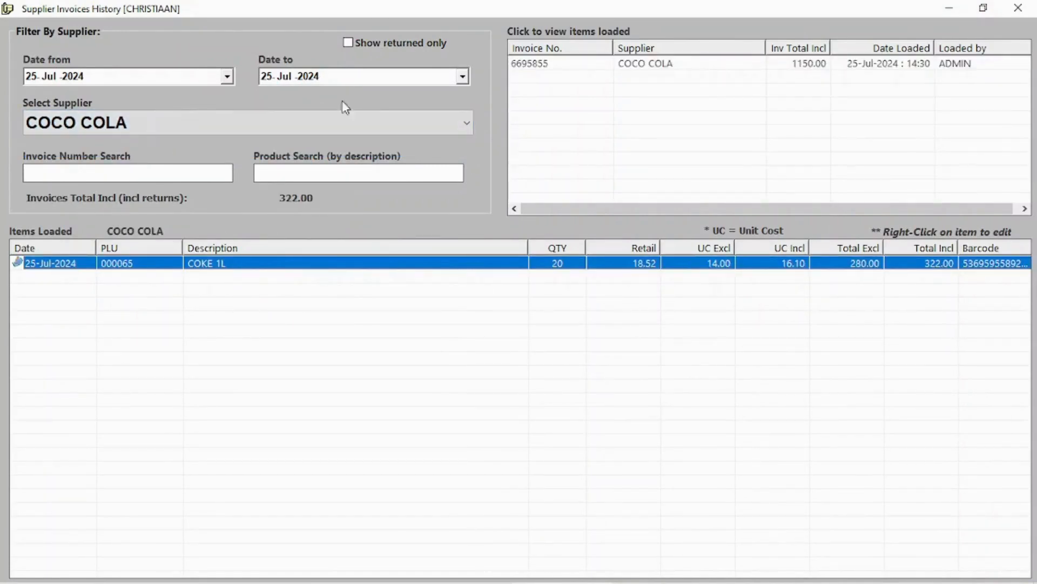
{"action": "left_click", "coordinate": [1027, 7]}
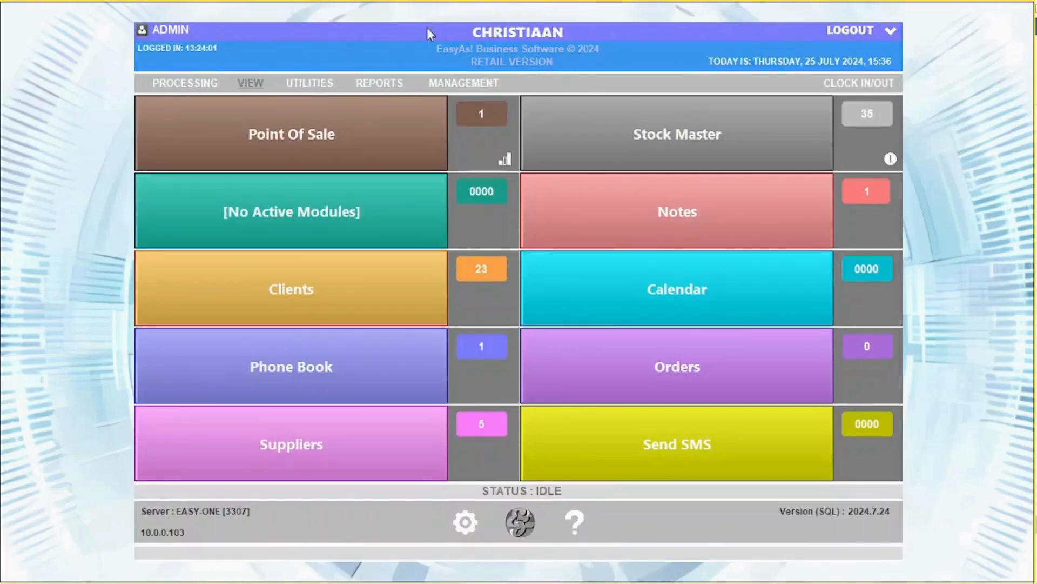
{"action": "left_click", "coordinate": [250, 83]}
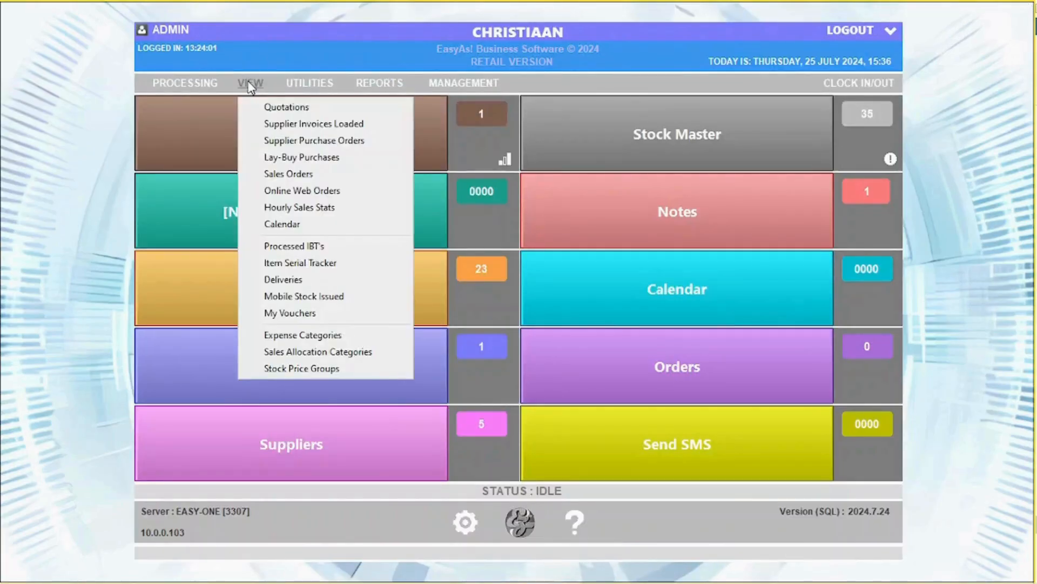
Open purchase order 3 and enter 5 delivered on the PRINGLES CHEESE AND CHIVES line.
{"action": "left_click", "coordinate": [292, 141]}
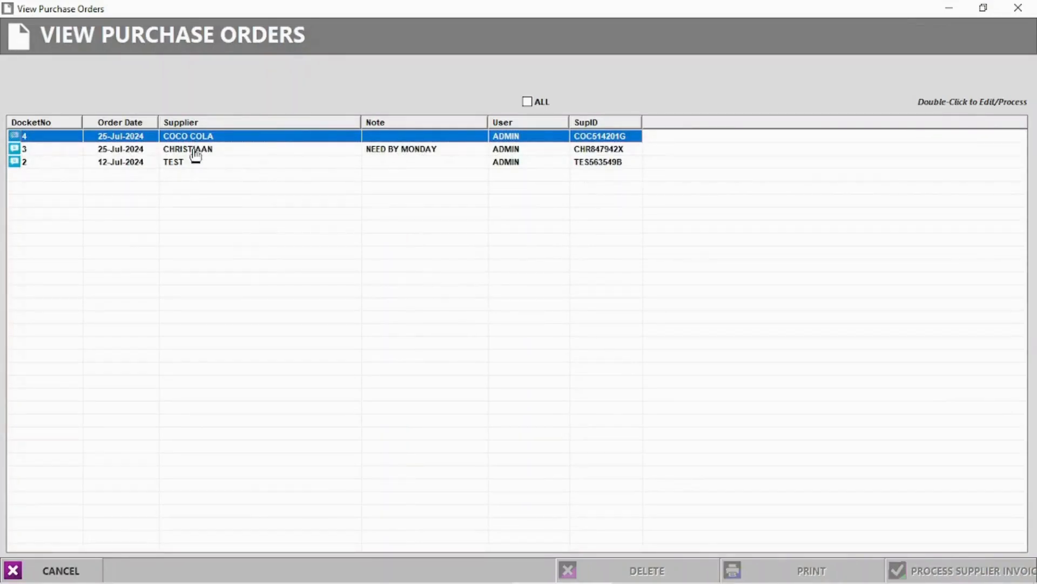
{"action": "double_click", "coordinate": [195, 151]}
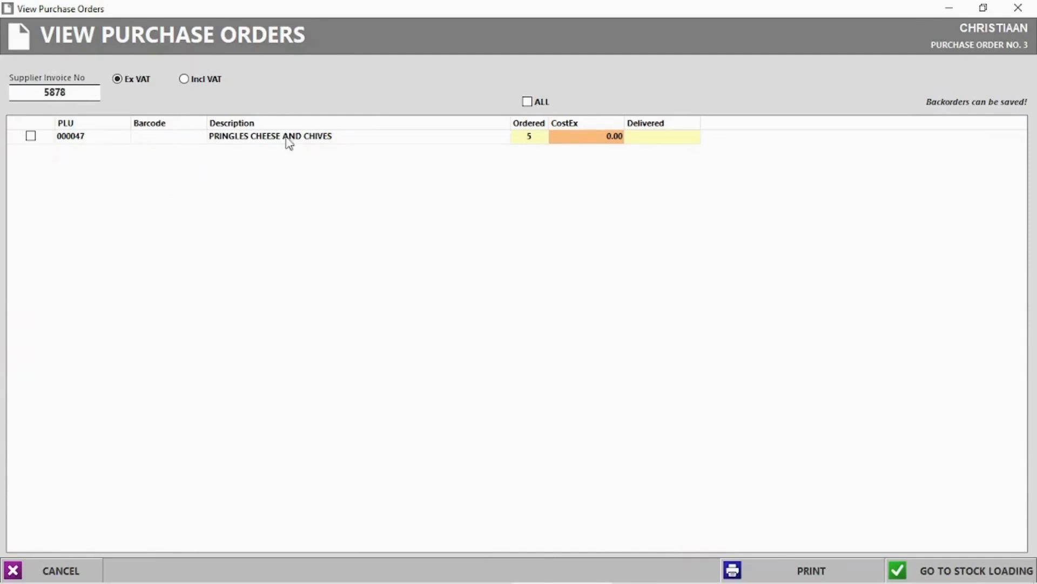
{"action": "left_click", "coordinate": [651, 141]}
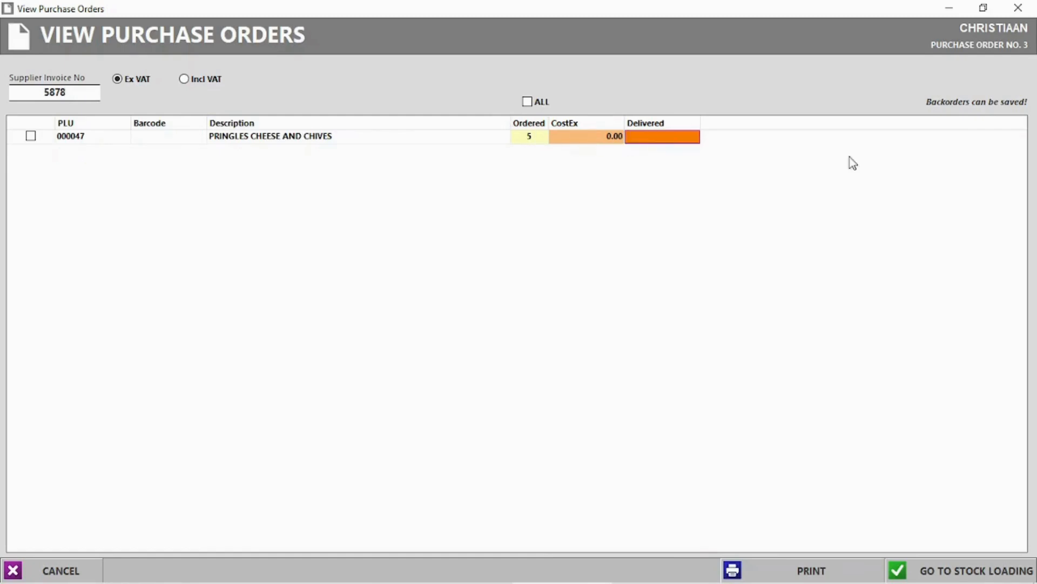
{"action": "left_click", "coordinate": [653, 136]}
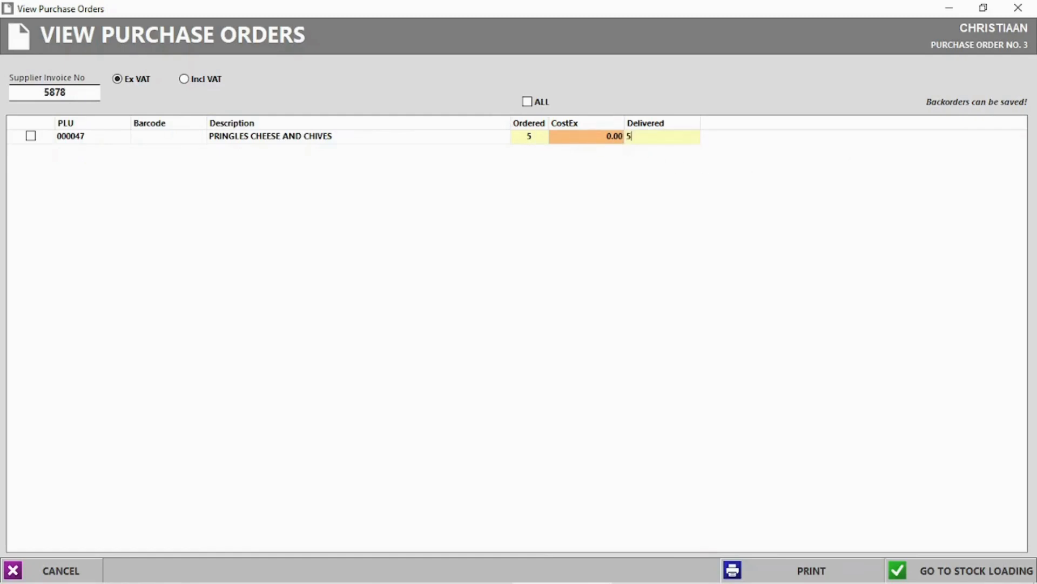
{"action": "type", "text": "5"}
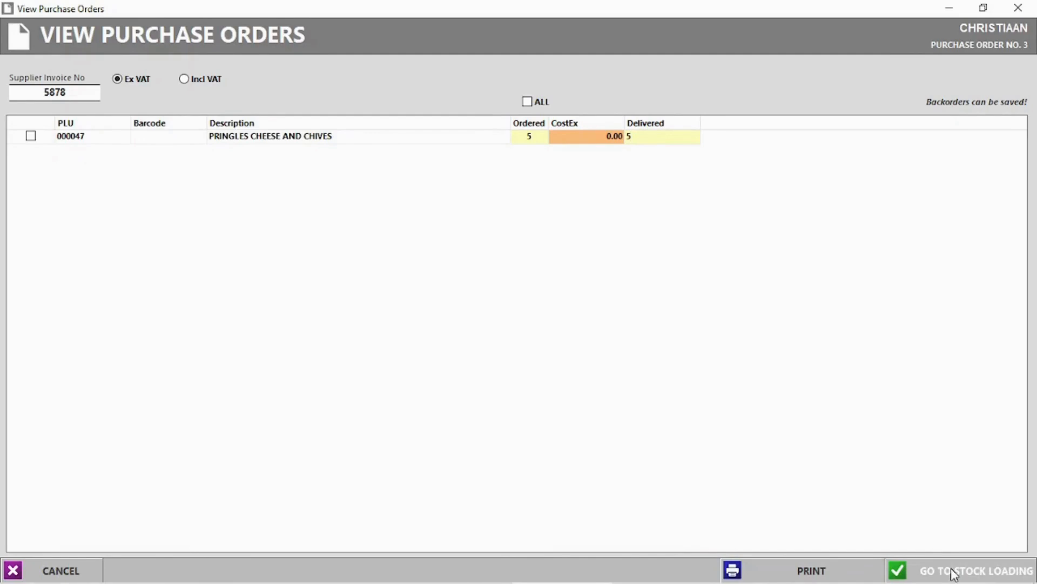
After the Missing Cost warning, set the Pringles cost to 12.00 and send the order to stock loading.
{"action": "left_click", "coordinate": [952, 573]}
{"action": "left_click", "coordinate": [565, 348]}
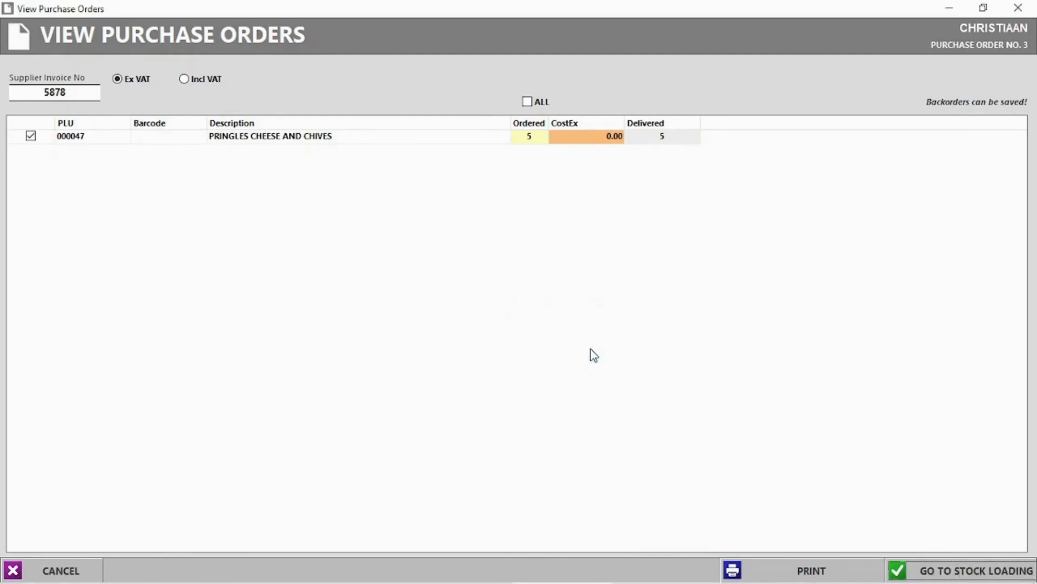
{"action": "left_click", "coordinate": [597, 141]}
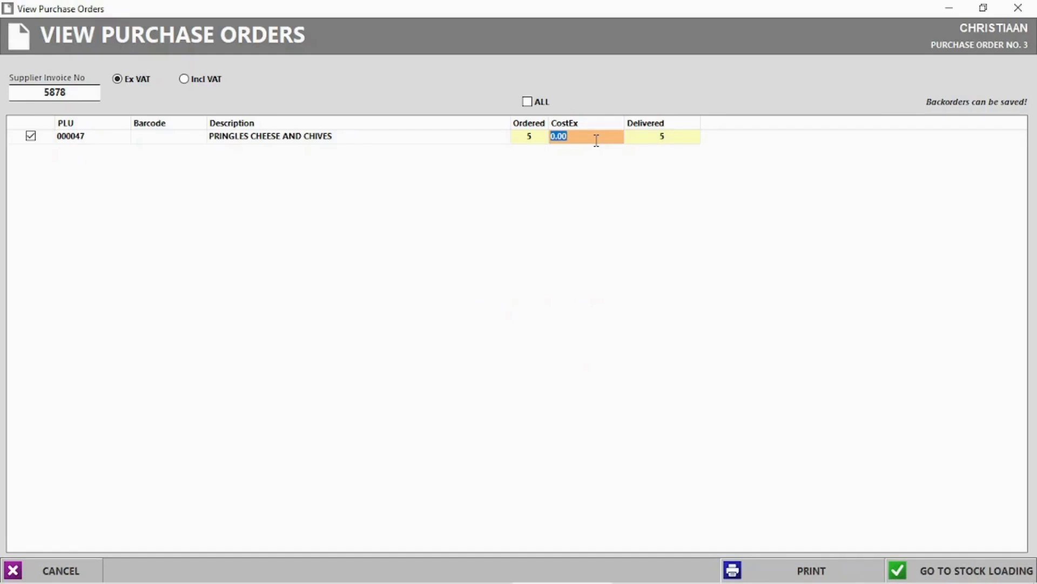
{"action": "type", "text": "12"}
{"action": "key", "text": "Return"}
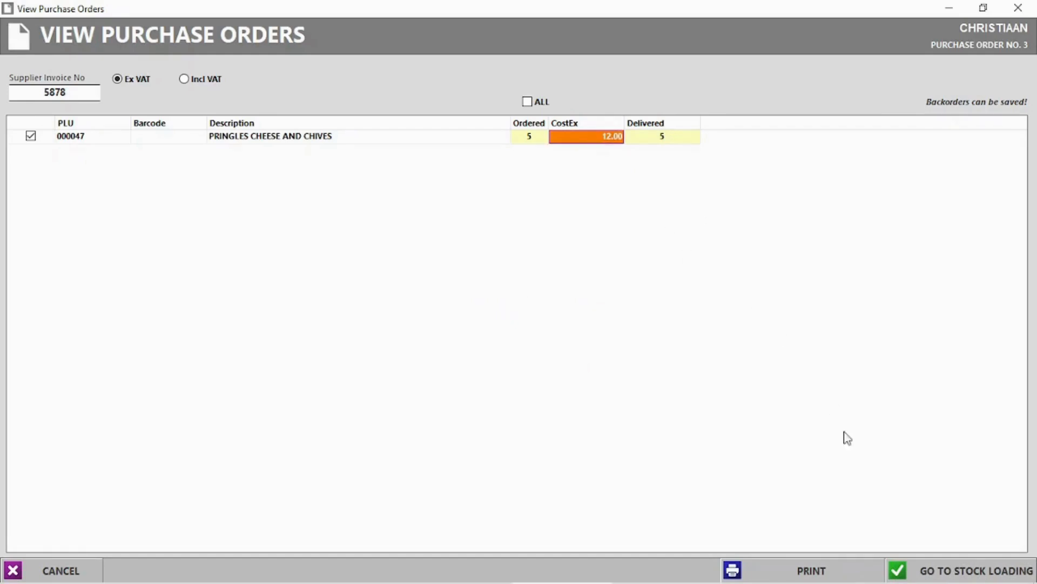
{"action": "left_click", "coordinate": [976, 571]}
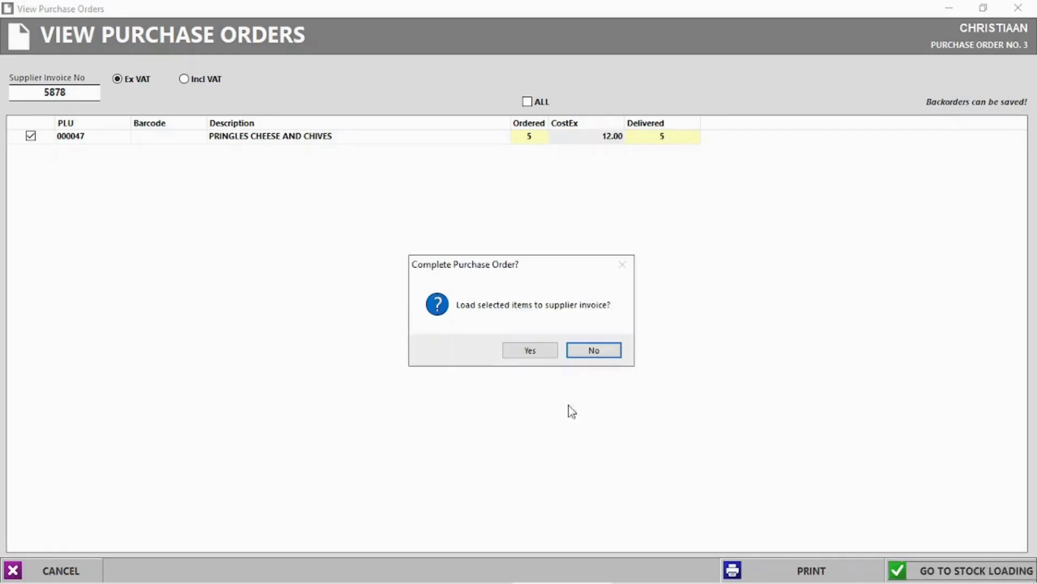
Load and complete invoice 5878, updating retail prices but skipping barcode labels and packing slip.
{"action": "left_click", "coordinate": [539, 354]}
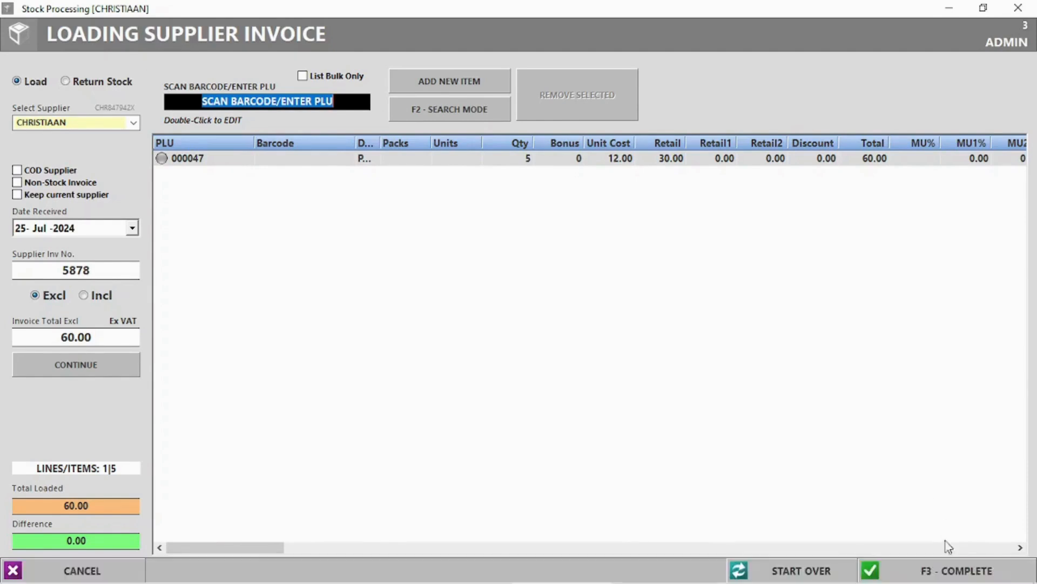
{"action": "left_click", "coordinate": [949, 571]}
{"action": "left_click", "coordinate": [516, 350]}
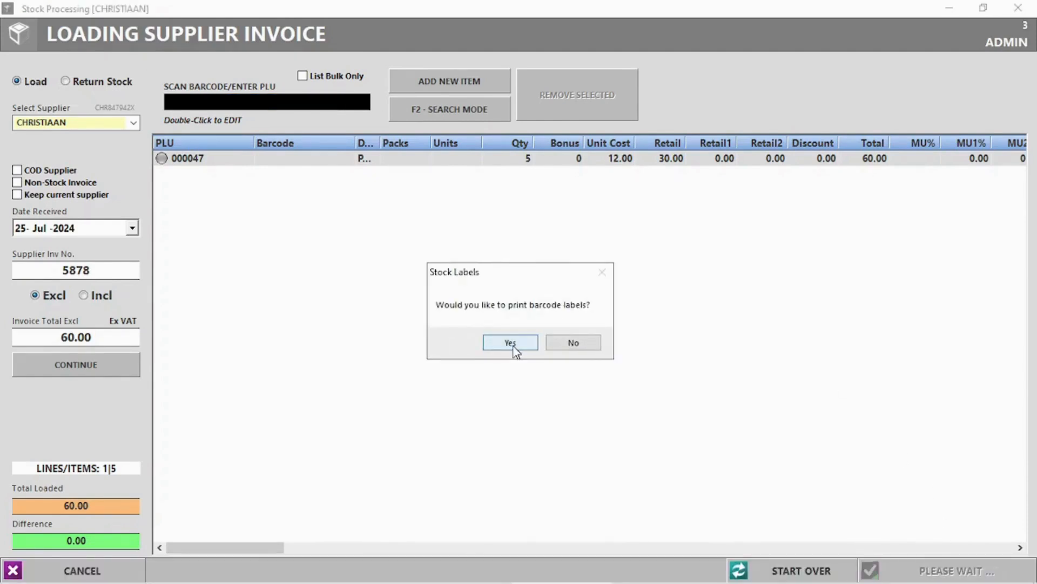
{"action": "left_click", "coordinate": [588, 346]}
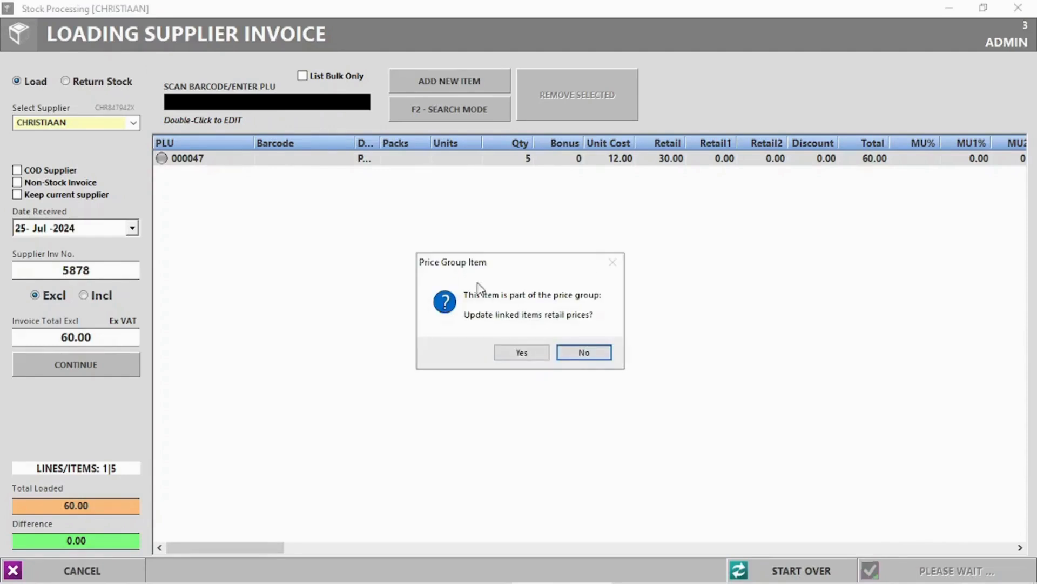
{"action": "left_click", "coordinate": [521, 353]}
{"action": "left_click", "coordinate": [577, 344]}
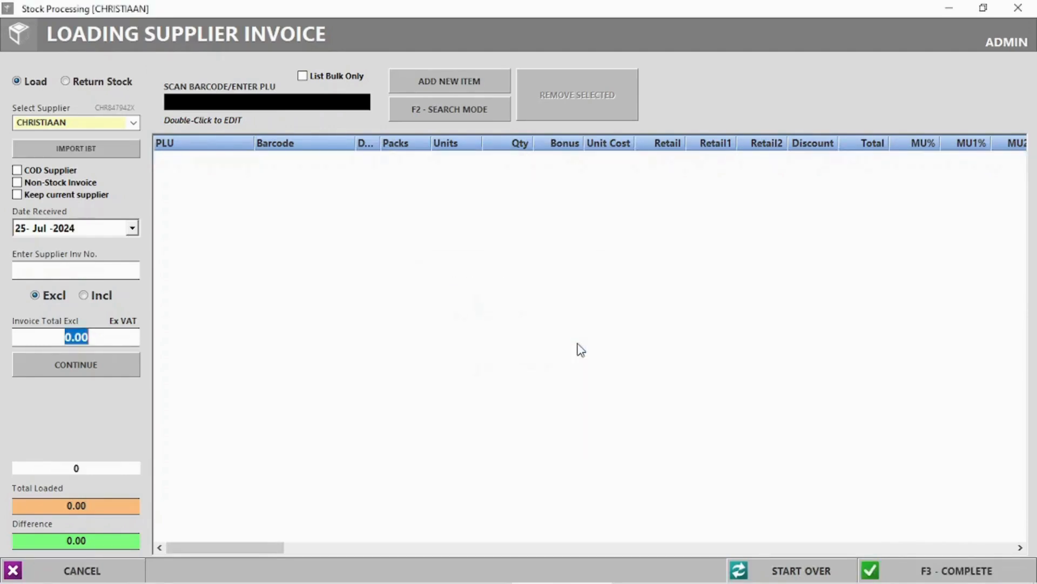
{"action": "left_click", "coordinate": [1018, 7]}
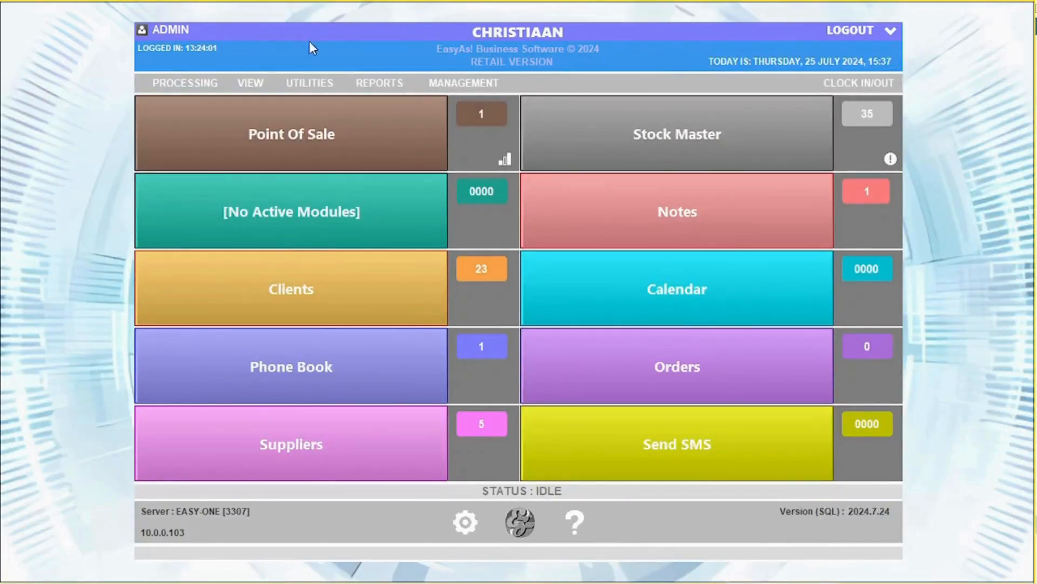
Open COCO COLA purchase order 4 and enter supplier invoice number 231321.
{"action": "left_click", "coordinate": [251, 81]}
{"action": "left_click", "coordinate": [309, 139]}
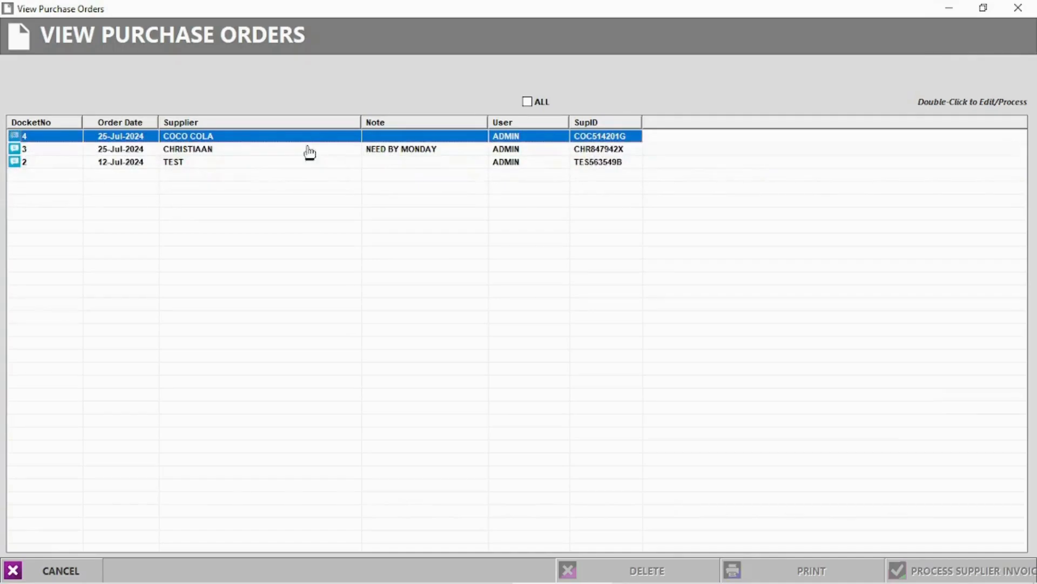
{"action": "left_click", "coordinate": [195, 151]}
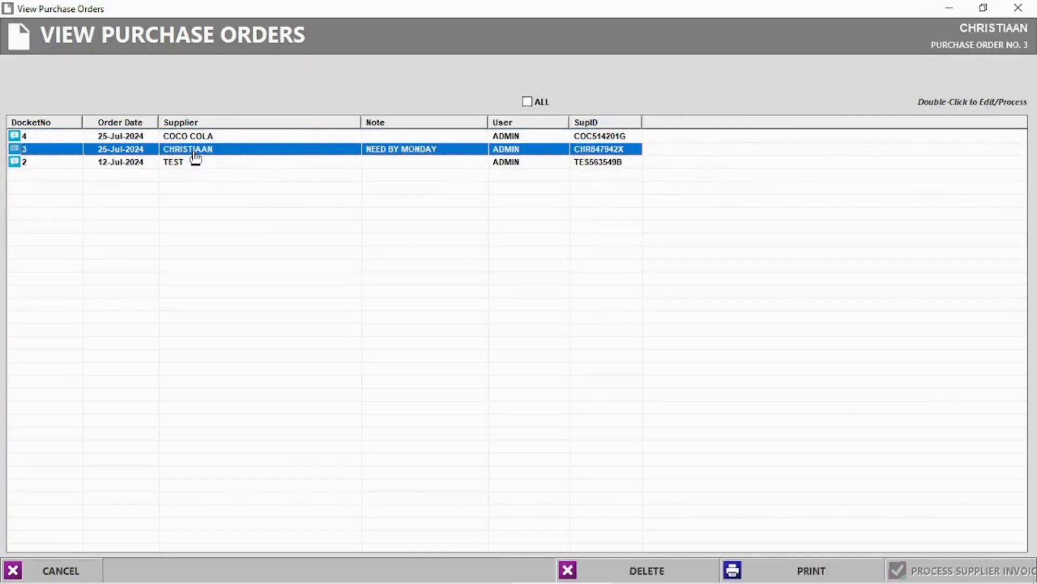
{"action": "double_click", "coordinate": [195, 138]}
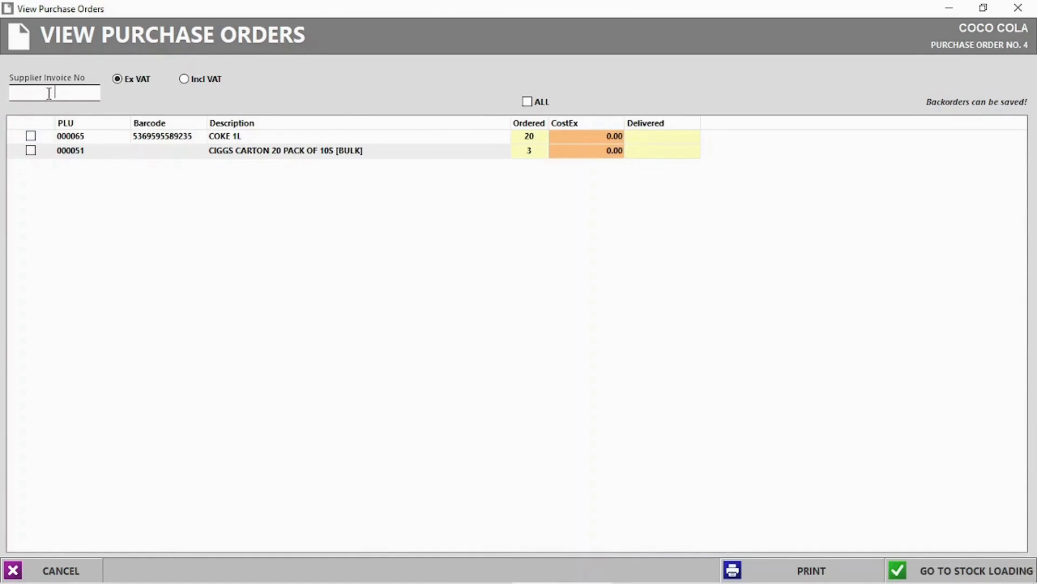
{"action": "type", "text": "231321"}
Set delivered quantities to 18 for COKE 1L and 3 for the cigarette cartons.
{"action": "left_click", "coordinate": [655, 138]}
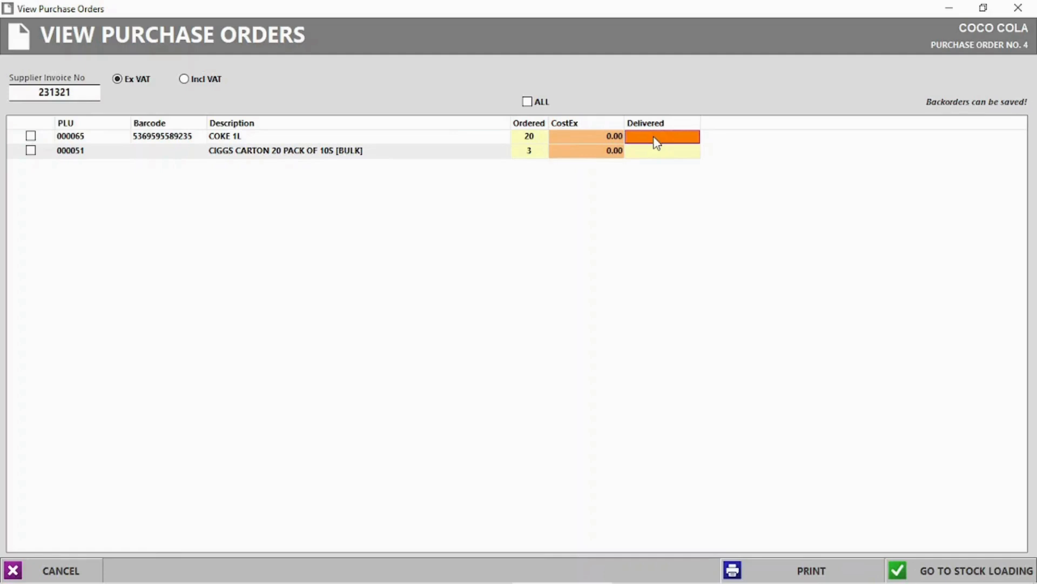
{"action": "left_click", "coordinate": [657, 136]}
{"action": "key", "text": "Return"}
{"action": "left_click", "coordinate": [656, 152]}
{"action": "left_click", "coordinate": [656, 152]}
{"action": "type", "text": "3"}
{"action": "key", "text": "Return"}
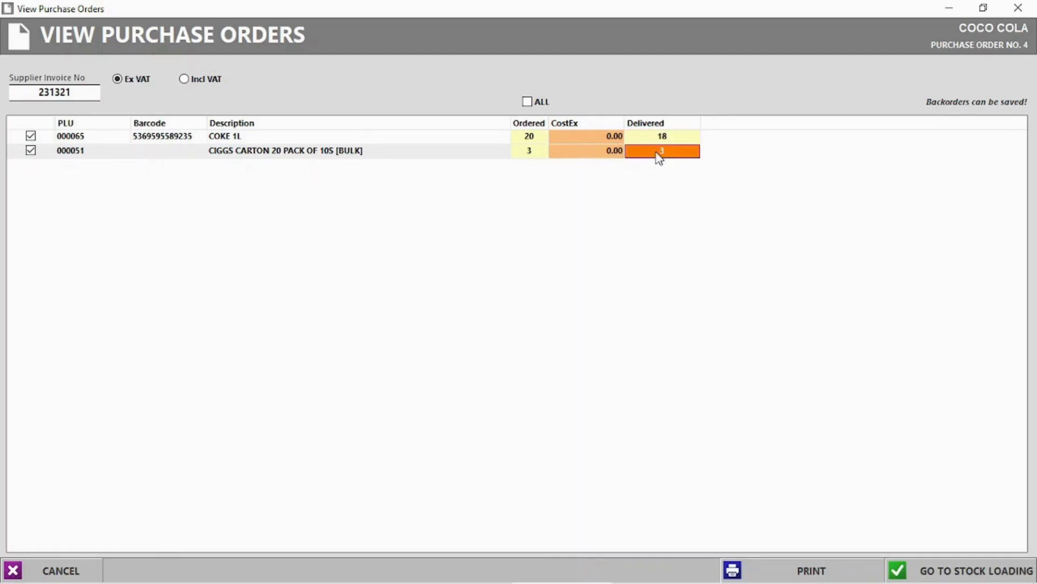
Cost COKE 1L at 12 and cartons at 120, then load to stock keeping undelivered items on backorder.
{"action": "left_click", "coordinate": [603, 135]}
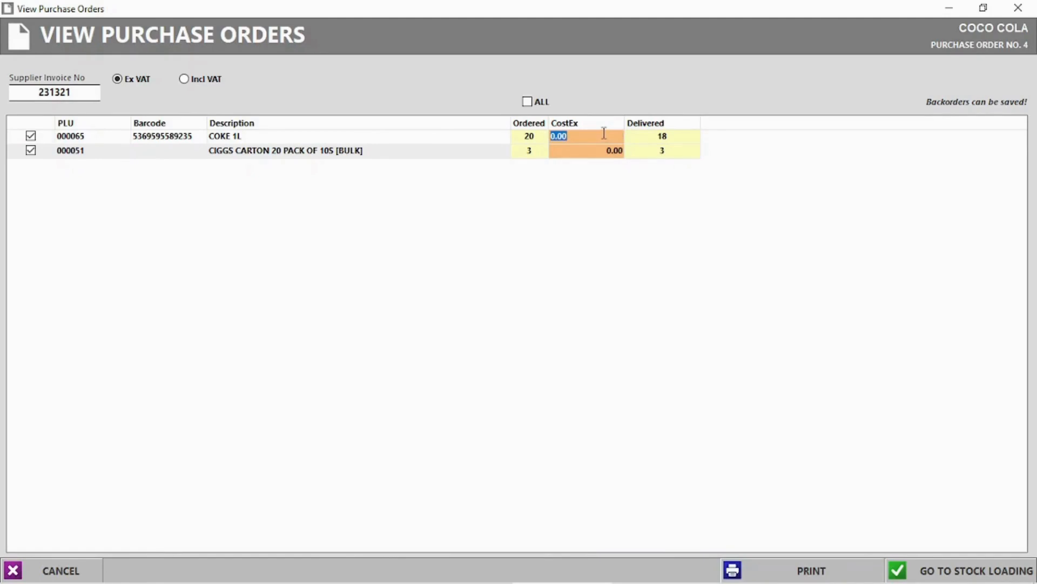
{"action": "type", "text": "12"}
{"action": "key", "text": "Return"}
{"action": "left_click", "coordinate": [600, 150]}
{"action": "type", "text": "120"}
{"action": "key", "text": "Return"}
{"action": "left_click", "coordinate": [961, 567]}
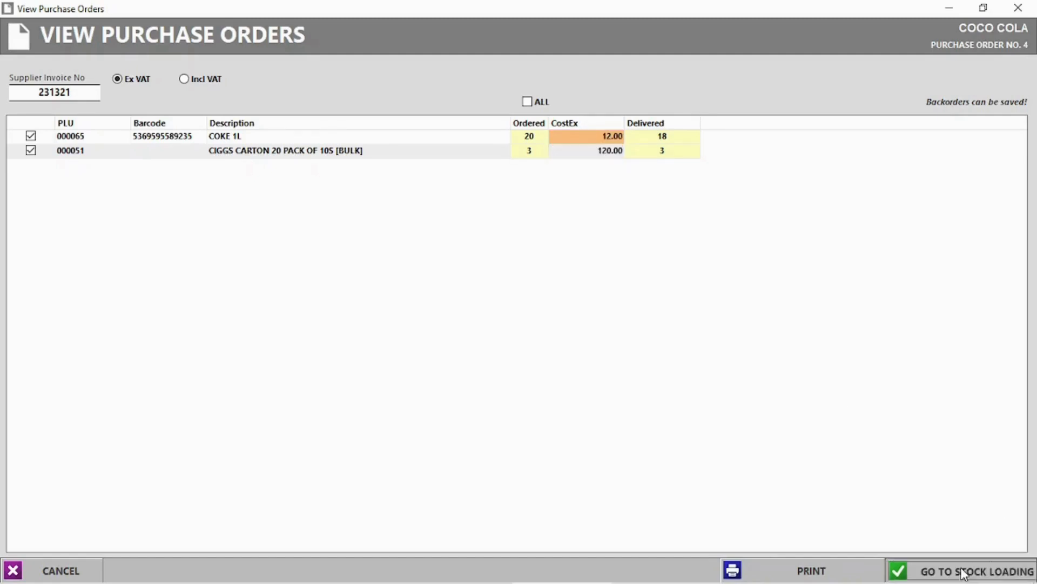
{"action": "left_click", "coordinate": [535, 352]}
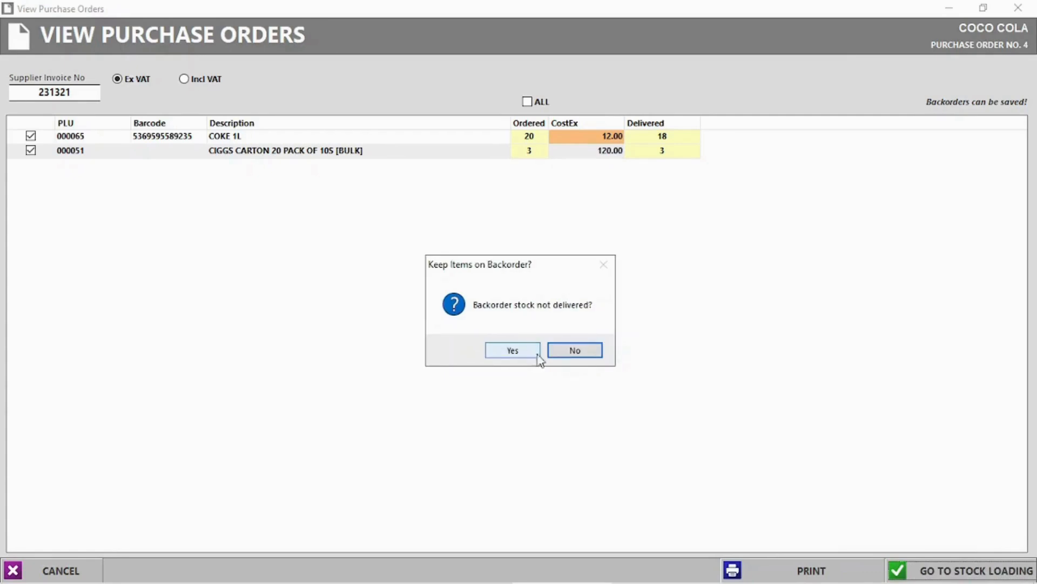
{"action": "left_click", "coordinate": [509, 352]}
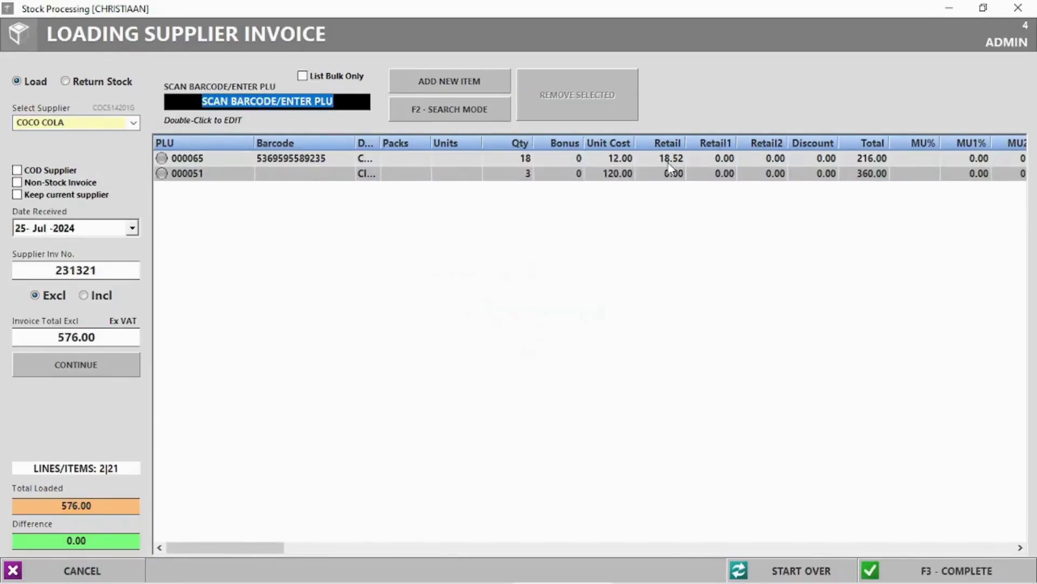
Complete the 576.00 supplier invoice, skipping barcode labels and packing slip, and close Stock Processing.
{"action": "left_click", "coordinate": [522, 159]}
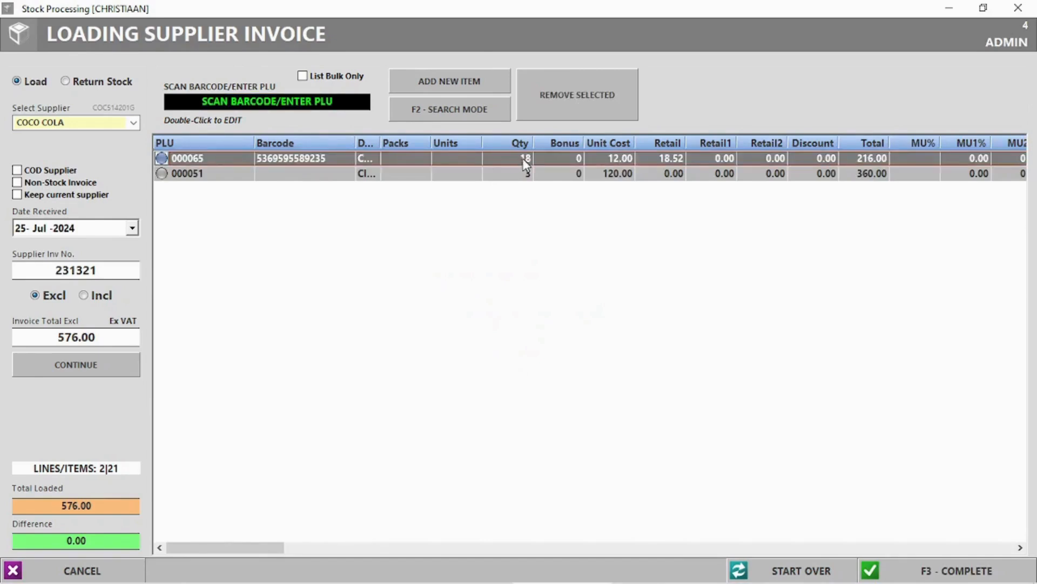
{"action": "left_click", "coordinate": [954, 570]}
{"action": "left_click", "coordinate": [496, 343]}
{"action": "left_click", "coordinate": [547, 342]}
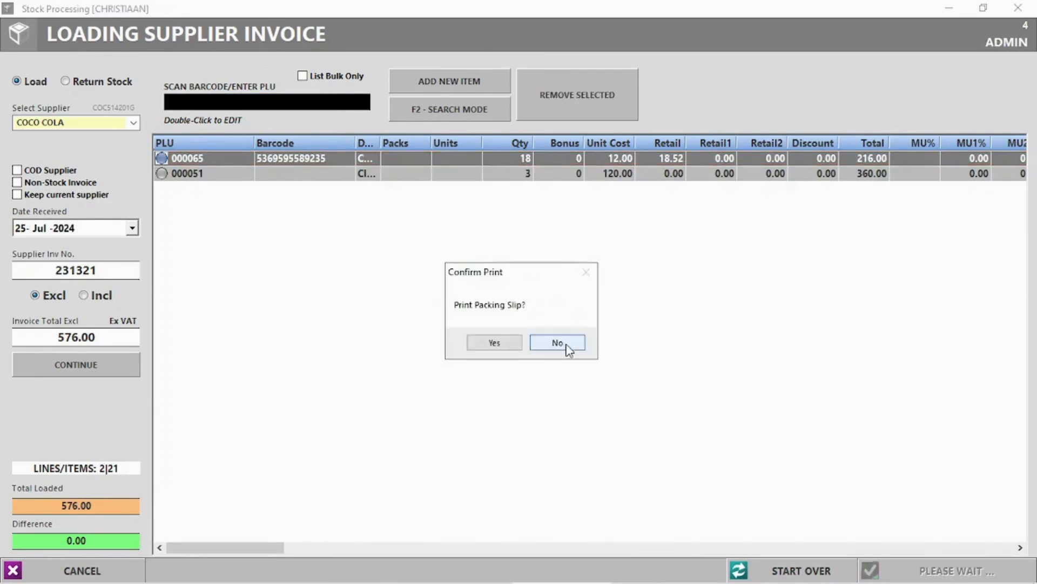
{"action": "left_click", "coordinate": [565, 343]}
{"action": "left_click", "coordinate": [1018, 7]}
{"action": "left_click", "coordinate": [251, 84]}
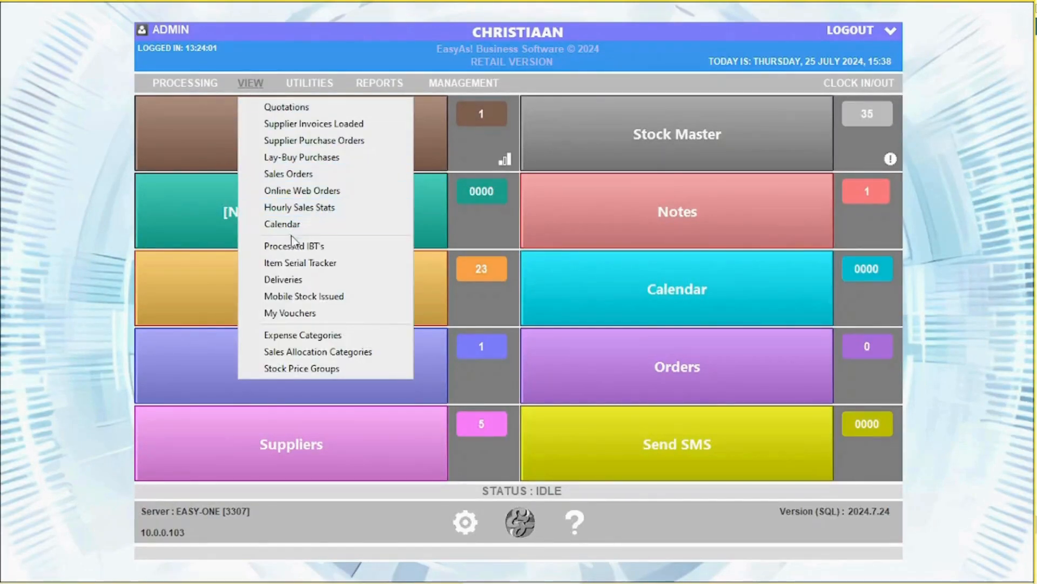
Review the vouchers list and delete the existing voucher.
{"action": "left_click", "coordinate": [295, 316]}
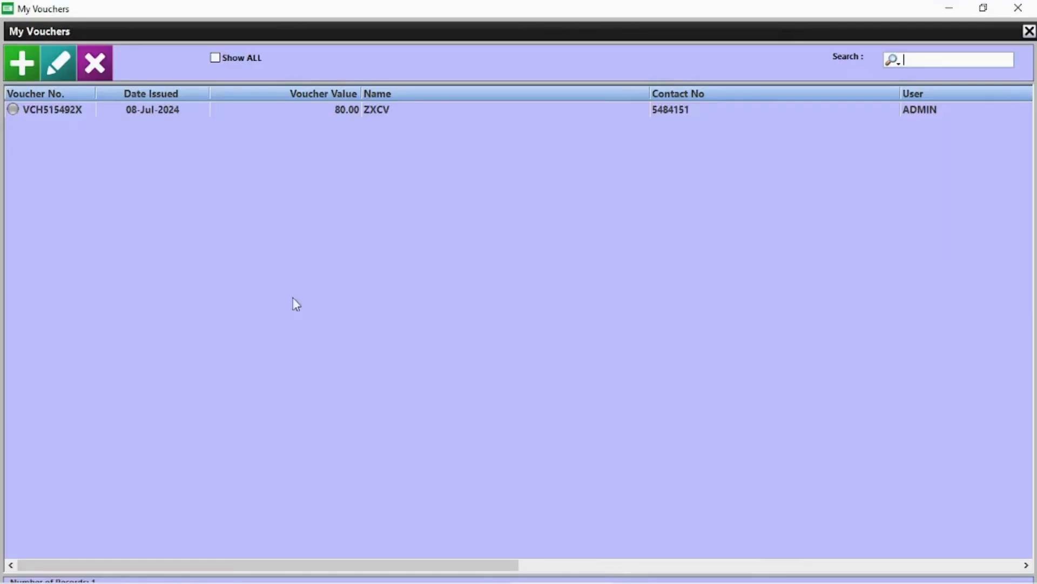
{"action": "double_click", "coordinate": [41, 110]}
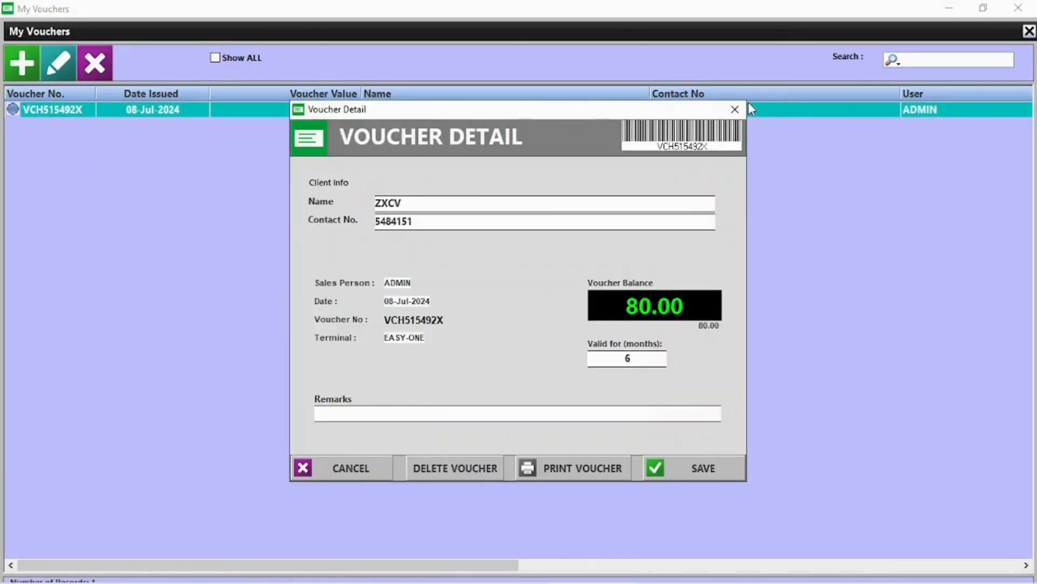
{"action": "left_click", "coordinate": [735, 110]}
{"action": "left_click", "coordinate": [22, 63]}
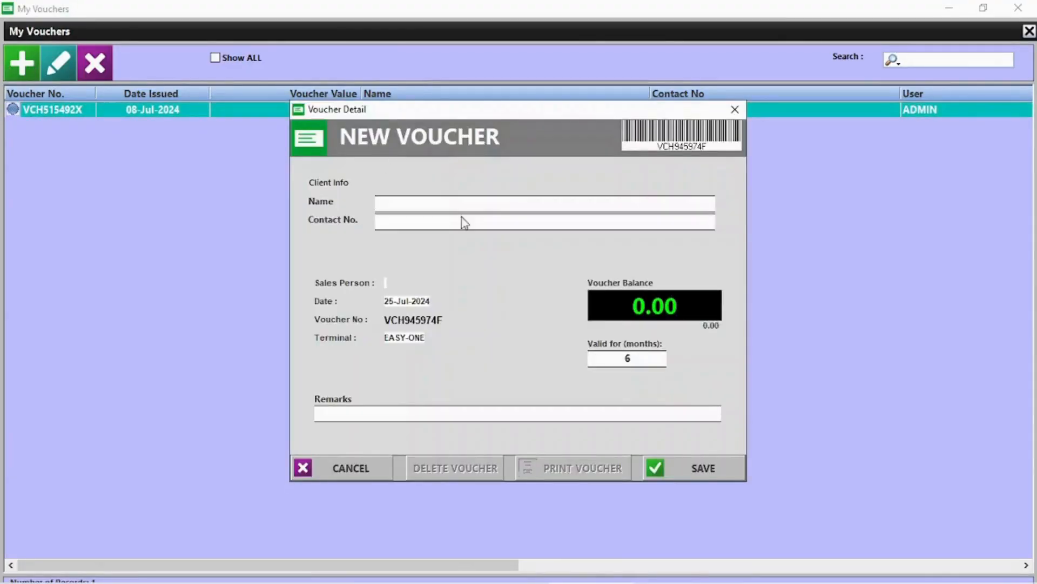
{"action": "left_click", "coordinate": [735, 110]}
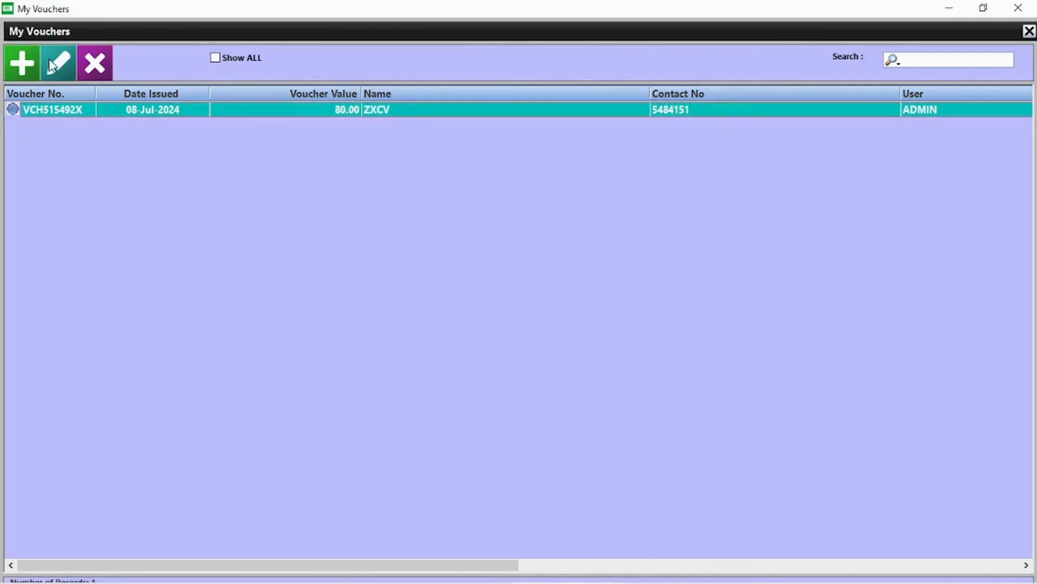
{"action": "left_click", "coordinate": [98, 68]}
{"action": "left_click", "coordinate": [502, 350]}
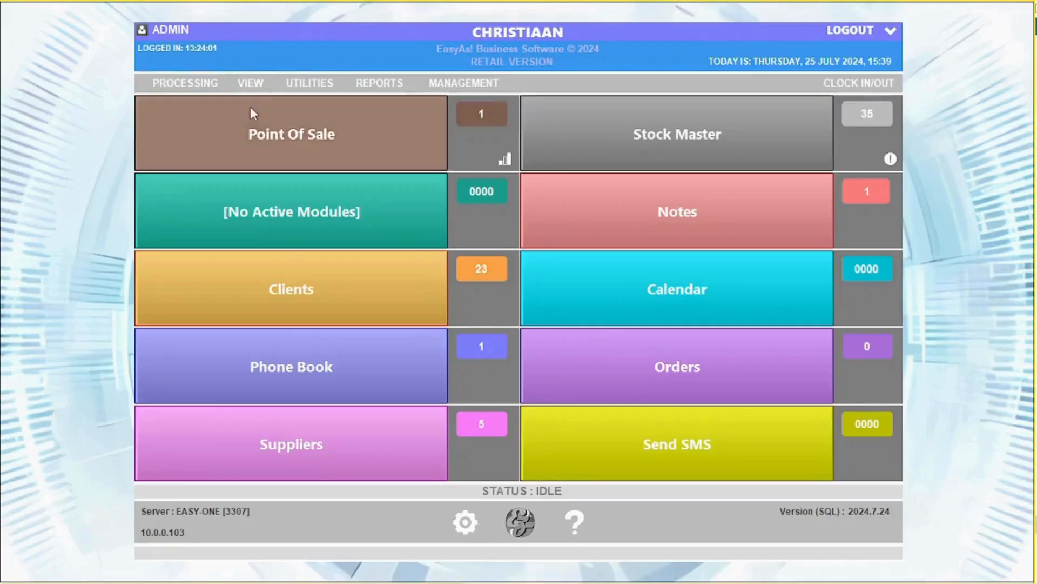
Tick invoice 250 in Deliveries, mark it as delivered, and close the list.
{"action": "left_click", "coordinate": [262, 82]}
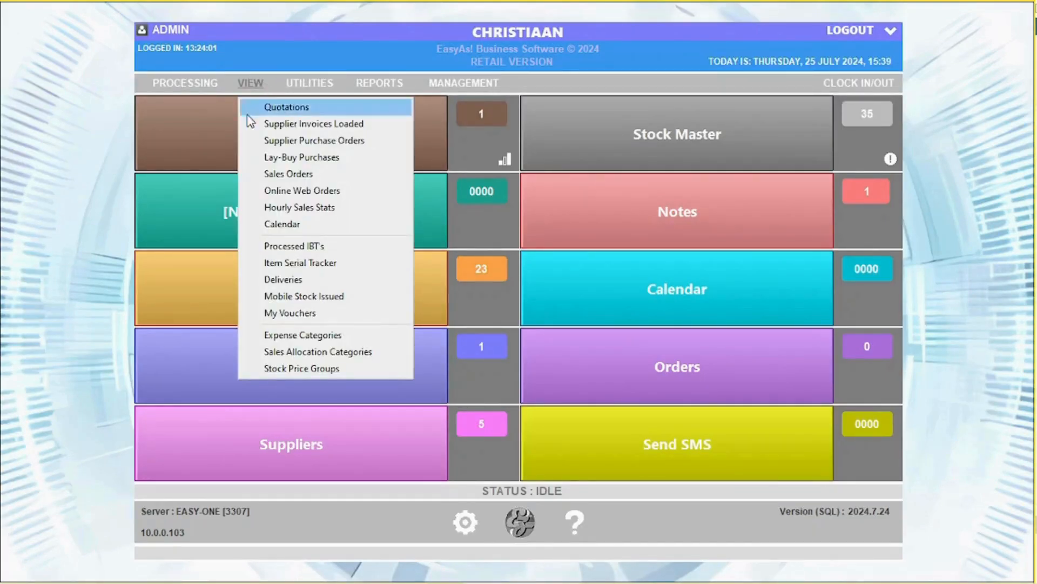
{"action": "left_click", "coordinate": [291, 279]}
{"action": "left_click", "coordinate": [323, 208]}
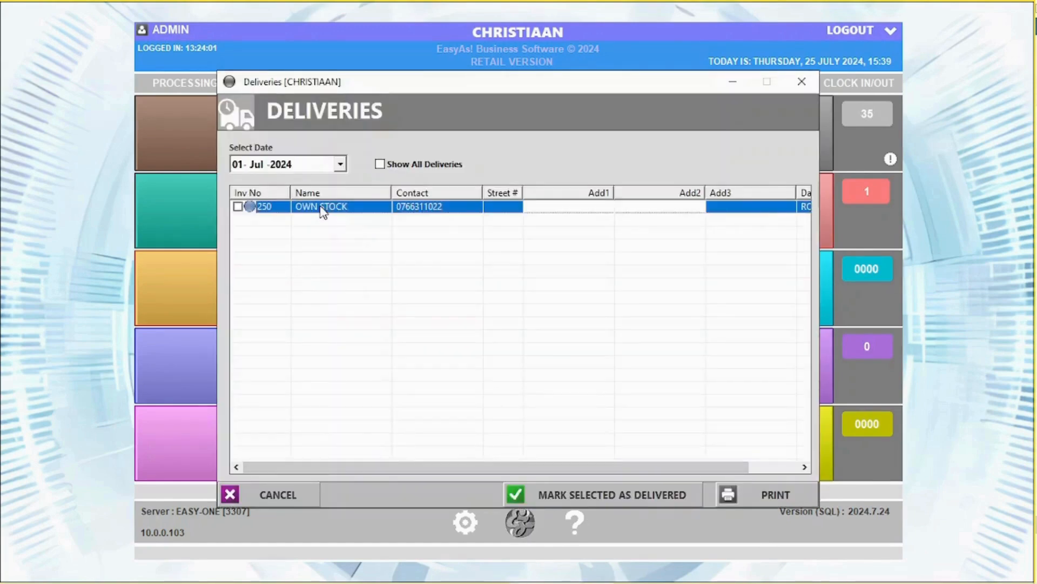
{"action": "left_click", "coordinate": [238, 207]}
{"action": "left_click", "coordinate": [611, 494]}
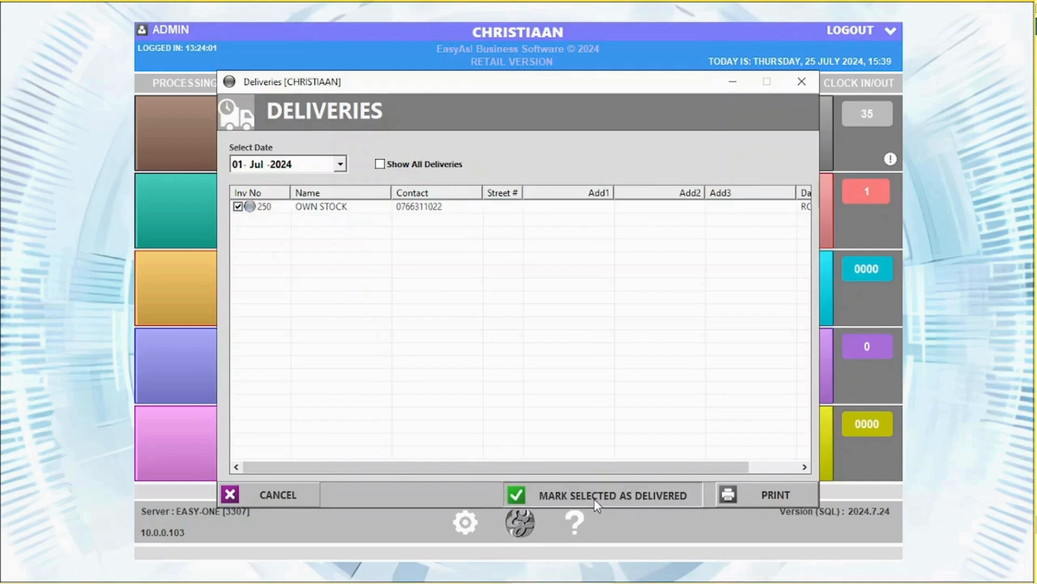
{"action": "left_click", "coordinate": [527, 351]}
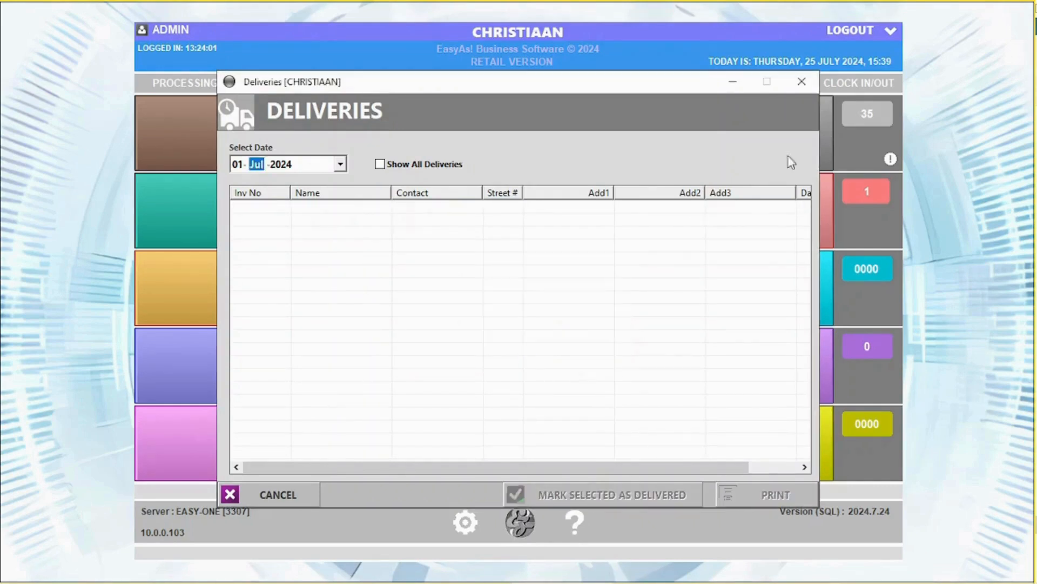
{"action": "left_click", "coordinate": [802, 82]}
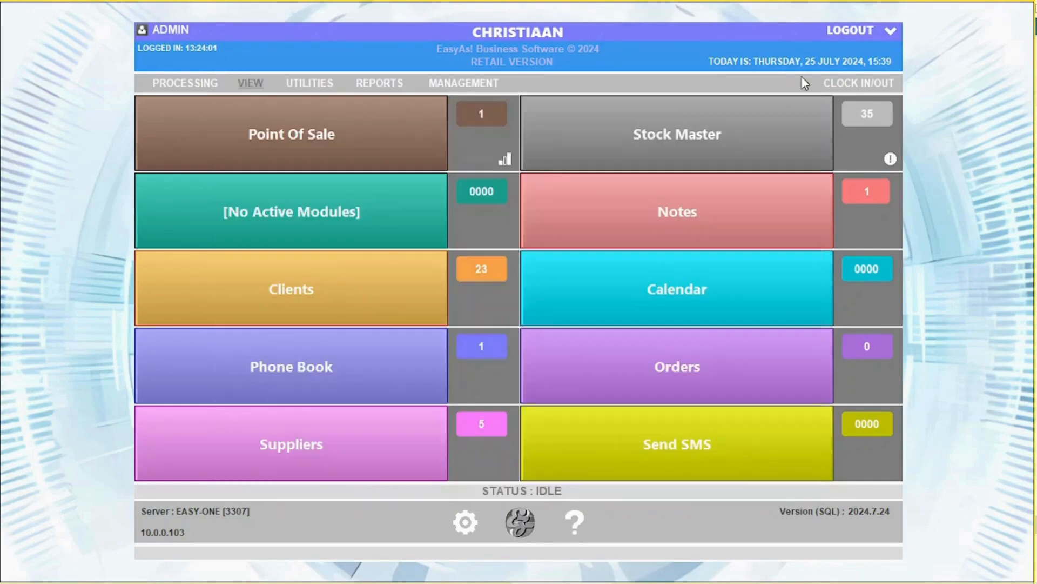
{"action": "left_click", "coordinate": [309, 82]}
{"action": "left_click", "coordinate": [346, 105]}
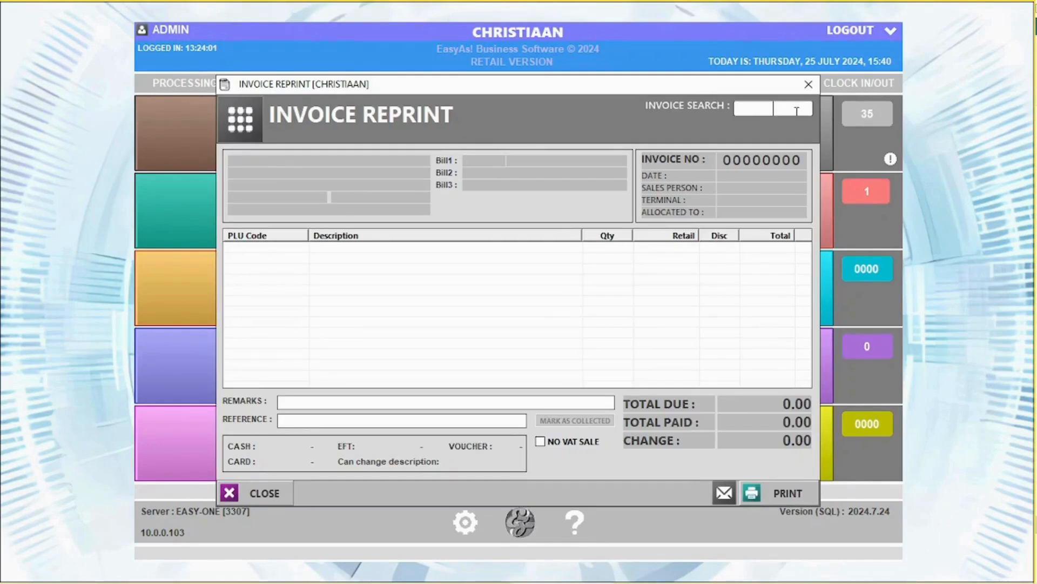
{"action": "type", "text": "250"}
{"action": "key", "text": "Return"}
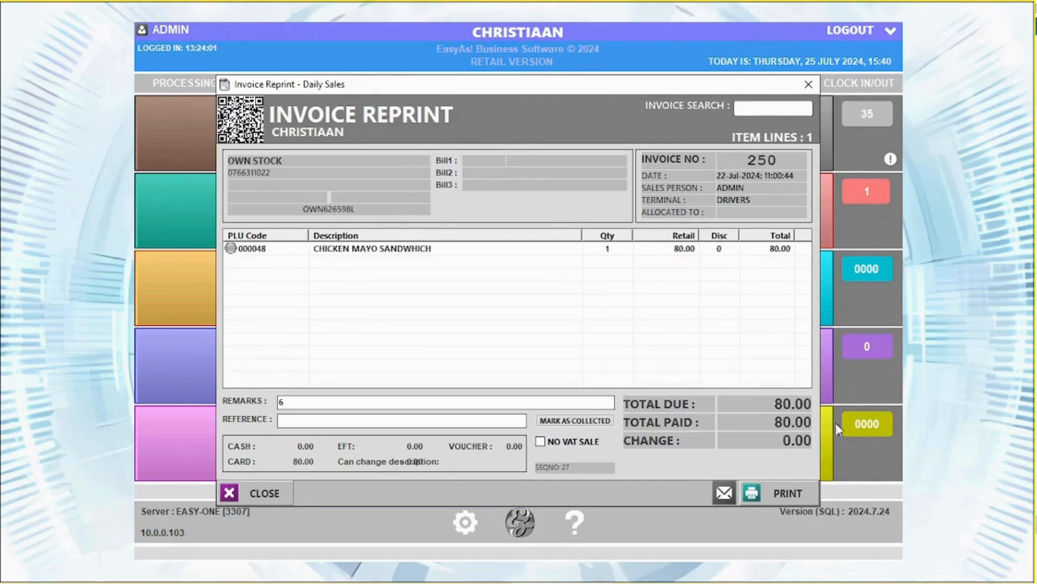
{"action": "left_click", "coordinate": [724, 493]}
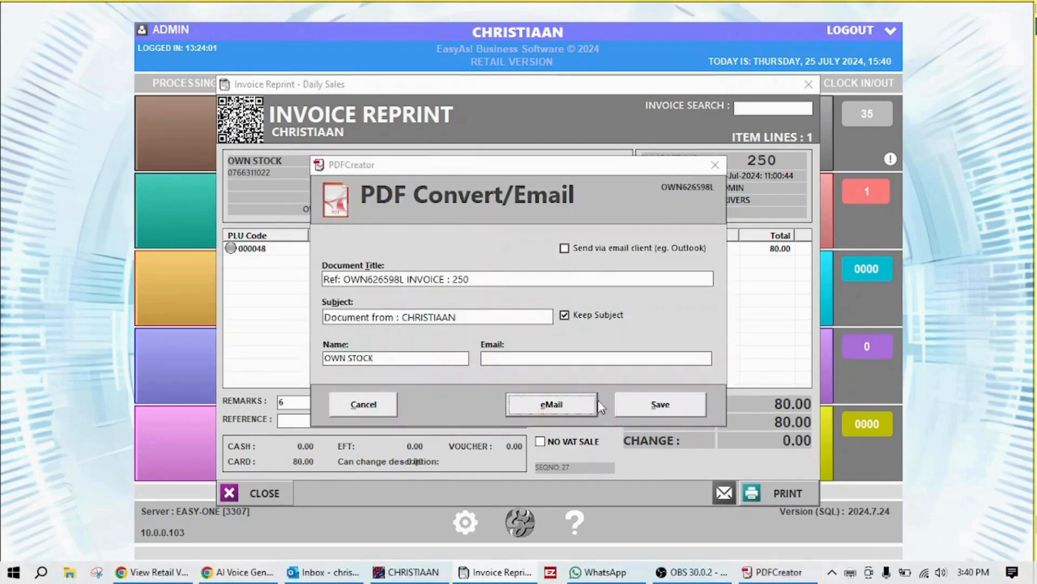
{"action": "left_click", "coordinate": [391, 404]}
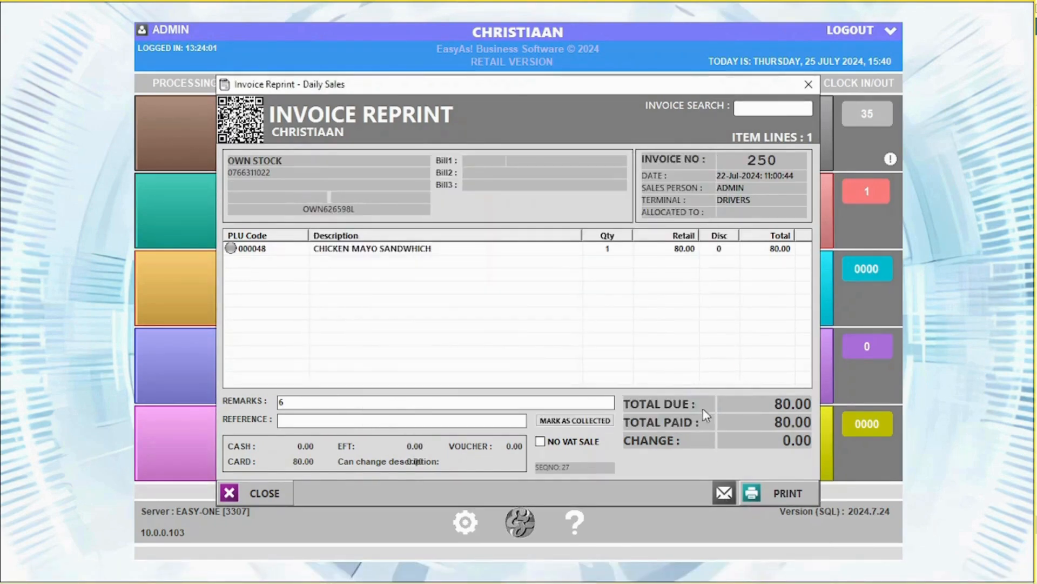
{"action": "left_click", "coordinate": [809, 84]}
{"action": "left_click", "coordinate": [309, 83]}
{"action": "left_click", "coordinate": [352, 125]}
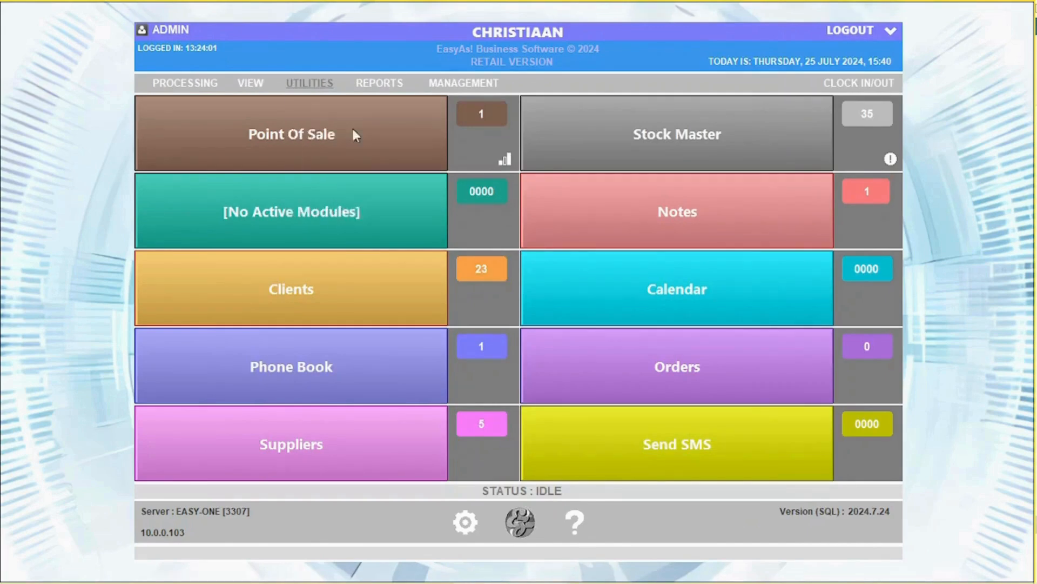
{"action": "double_click", "coordinate": [331, 139]}
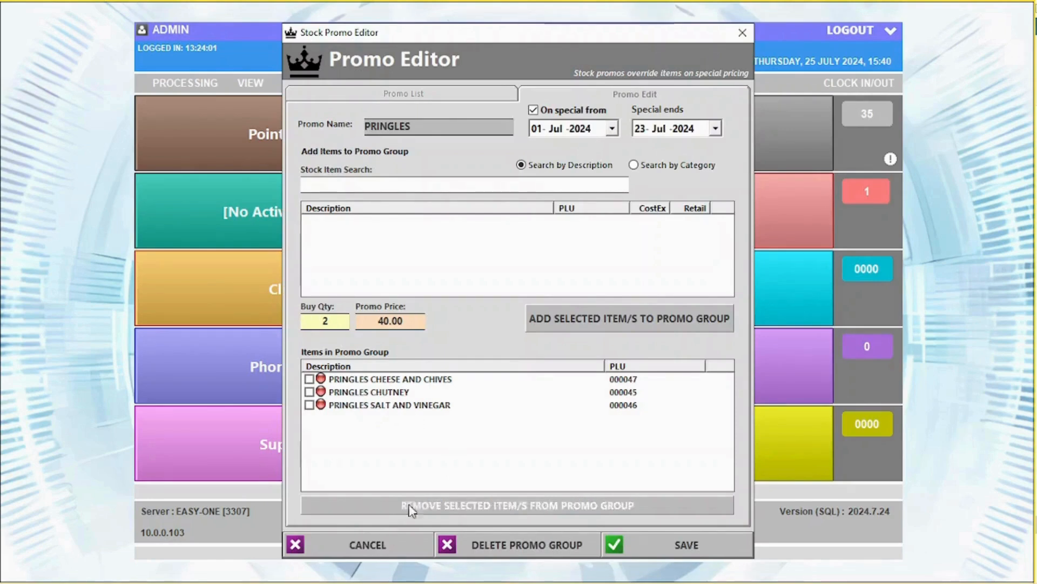
{"action": "left_click", "coordinate": [386, 96]}
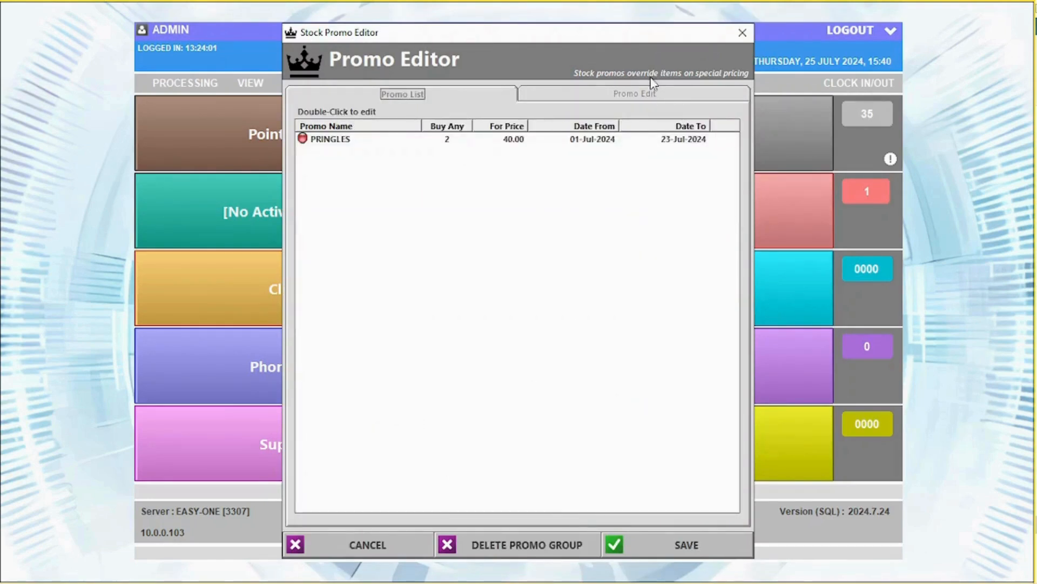
{"action": "left_click", "coordinate": [651, 93]}
{"action": "left_click", "coordinate": [742, 32]}
{"action": "left_click", "coordinate": [310, 84]}
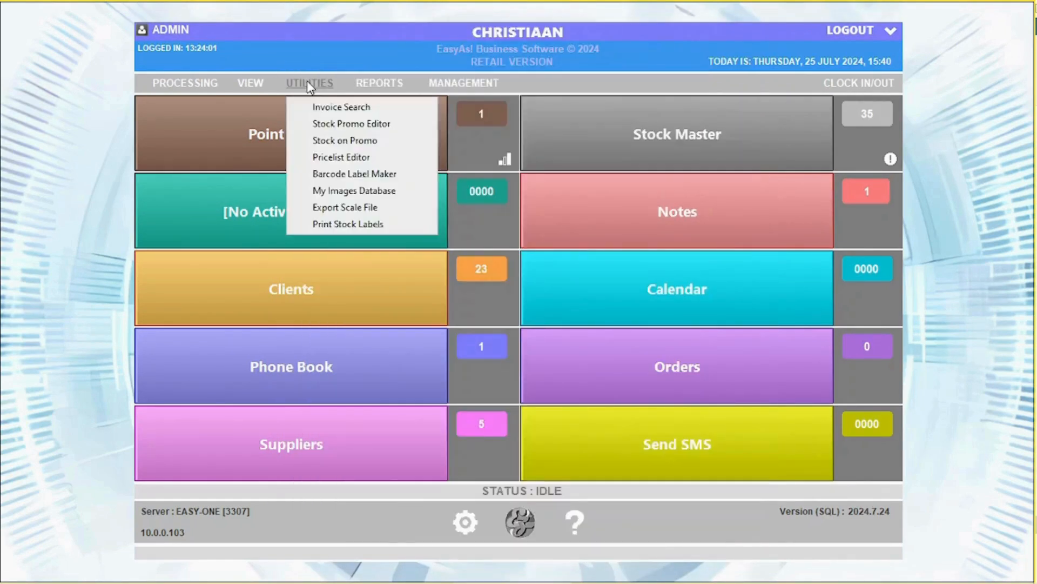
{"action": "left_click", "coordinate": [335, 141]}
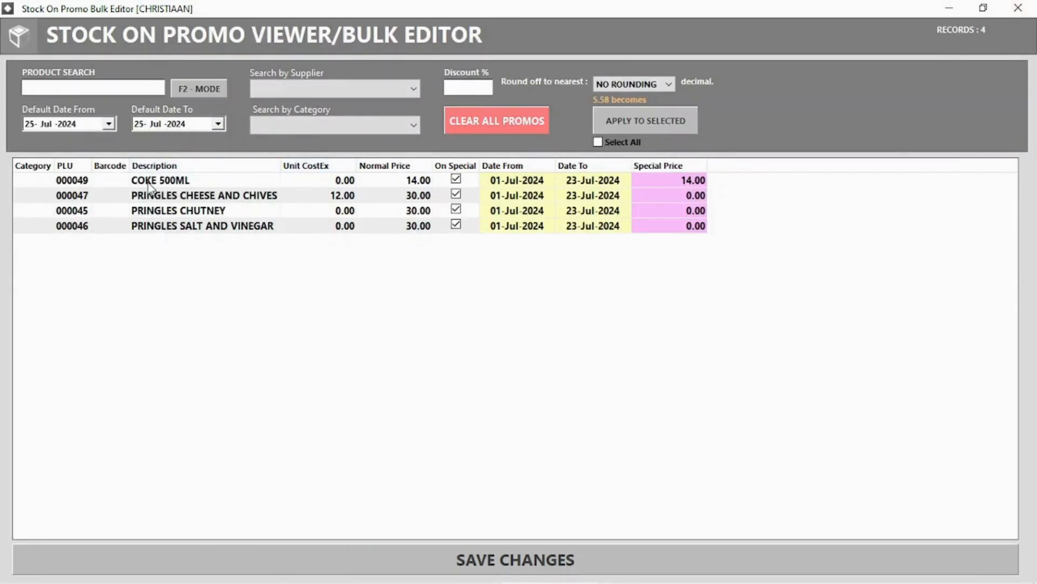
{"action": "left_click", "coordinate": [1018, 9]}
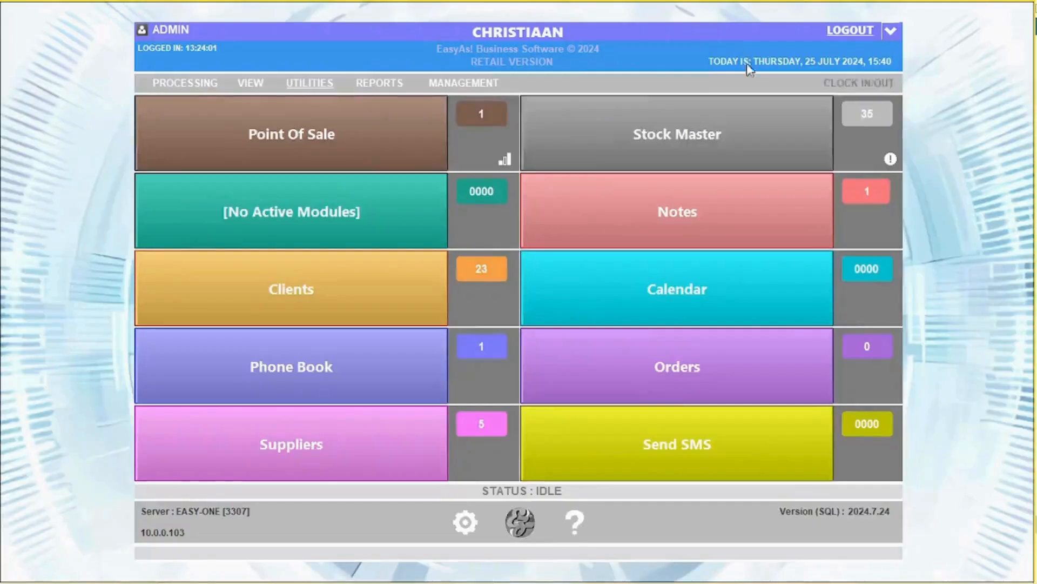
{"action": "left_click", "coordinate": [304, 83]}
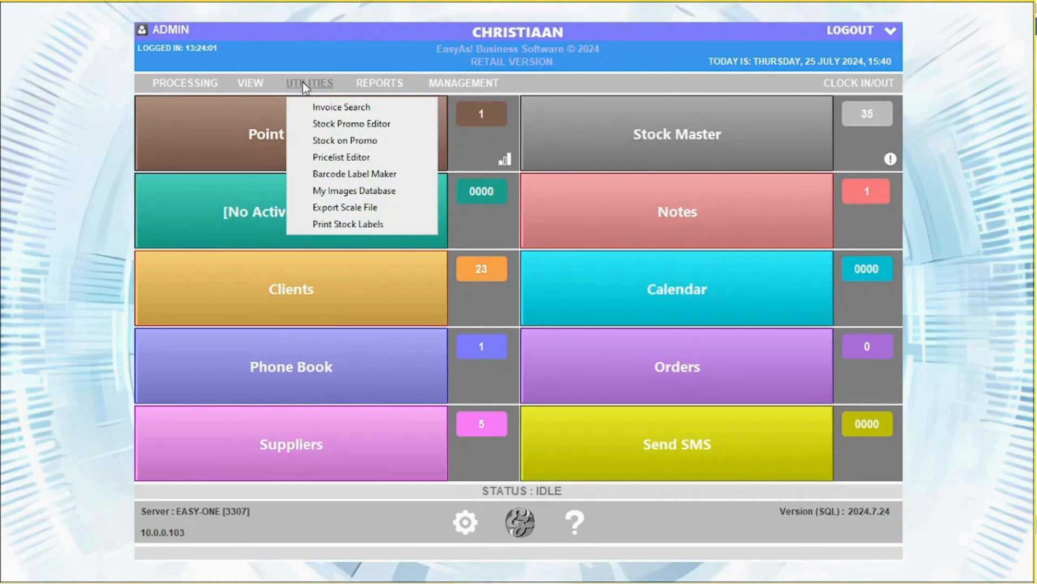
{"action": "left_click", "coordinate": [337, 174]}
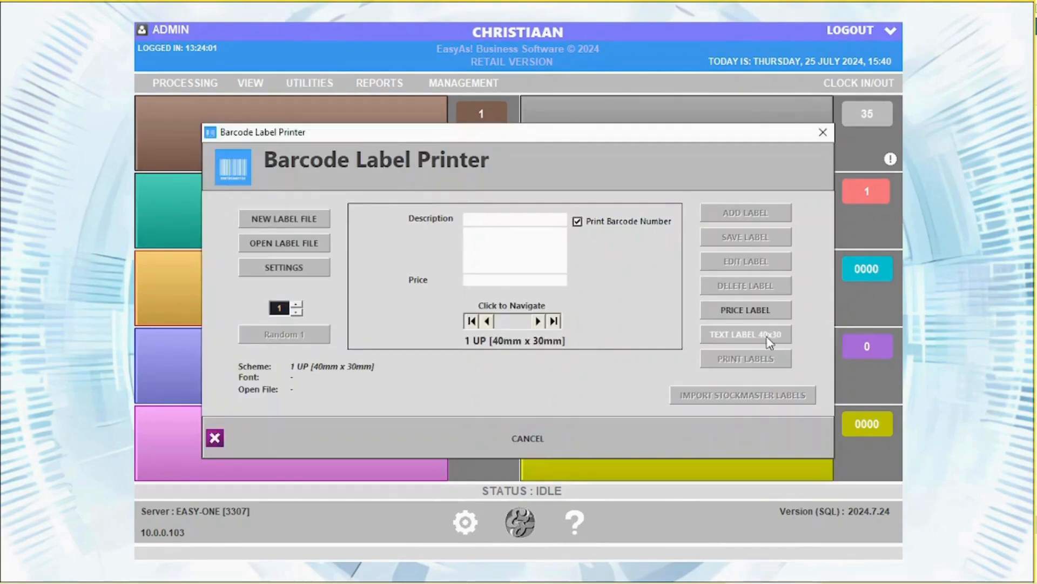
{"action": "left_click", "coordinate": [770, 340]}
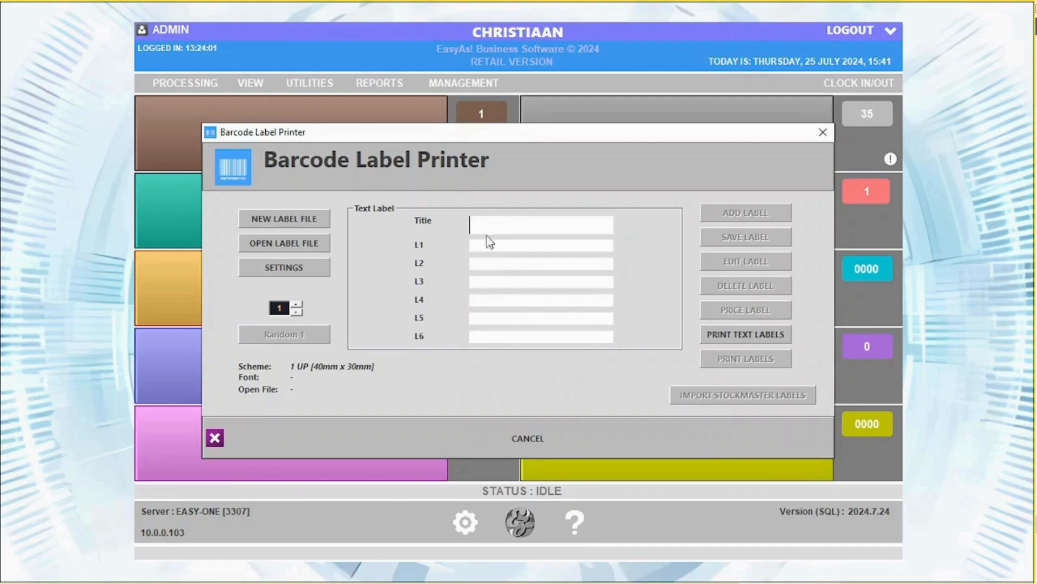
{"action": "left_click", "coordinate": [822, 140]}
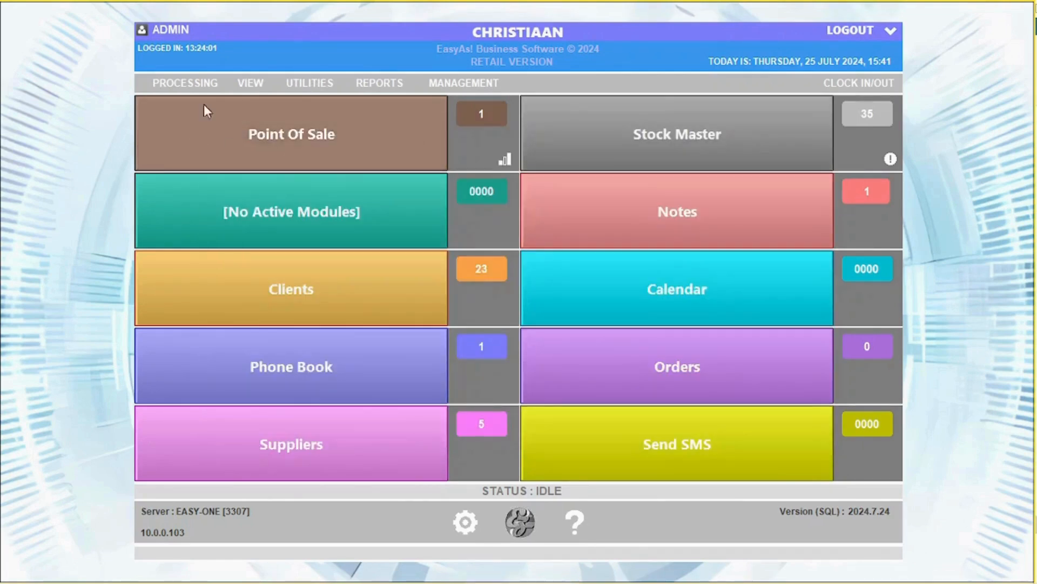
{"action": "left_click", "coordinate": [310, 83]}
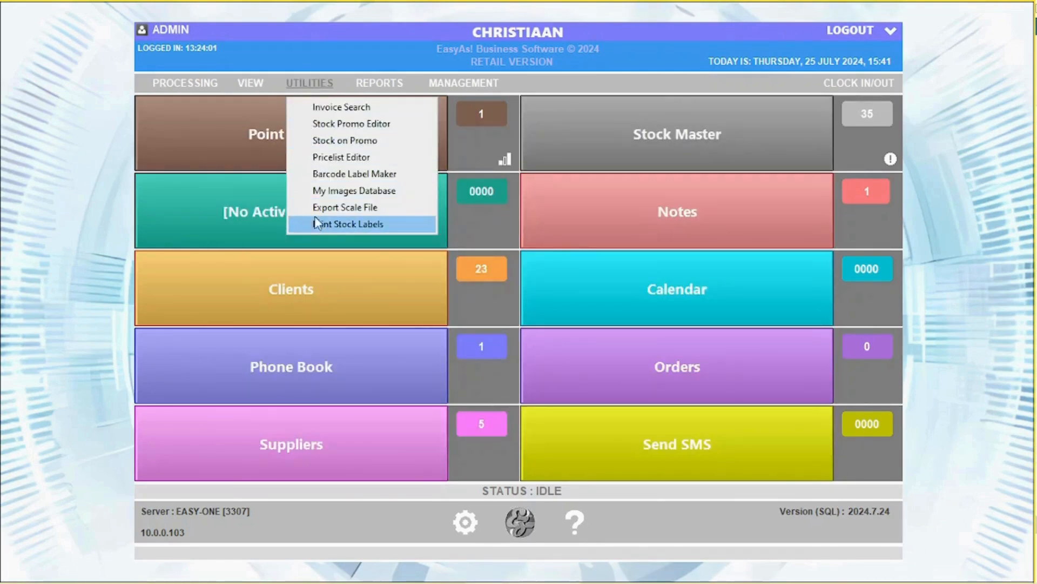
{"action": "left_click", "coordinate": [378, 83]}
{"action": "mouse_move", "coordinate": [397, 111]}
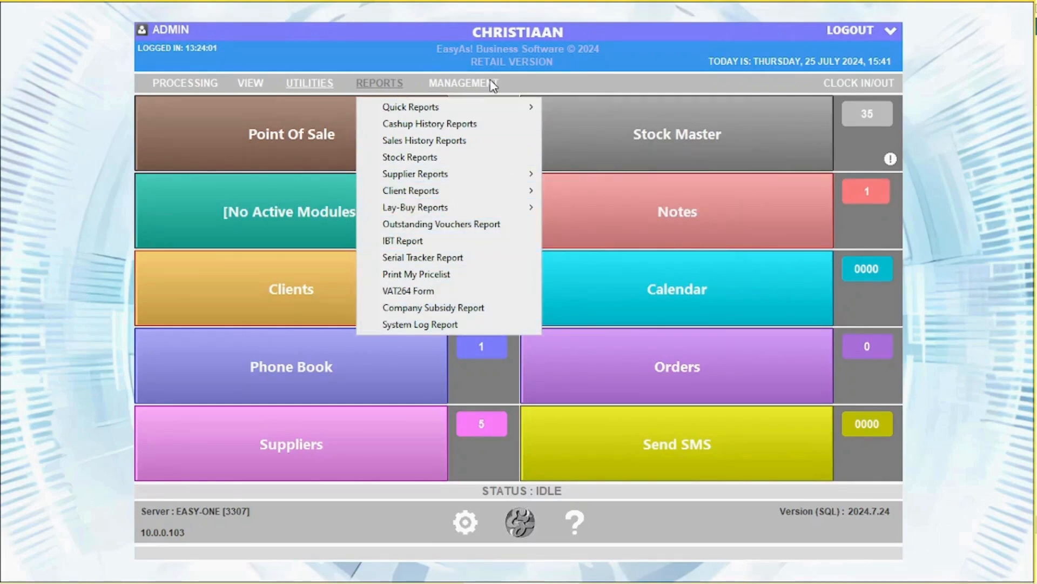
In Daily Totals, inspect invoice 274 from the invoices and item sales lists.
{"action": "left_click", "coordinate": [489, 107]}
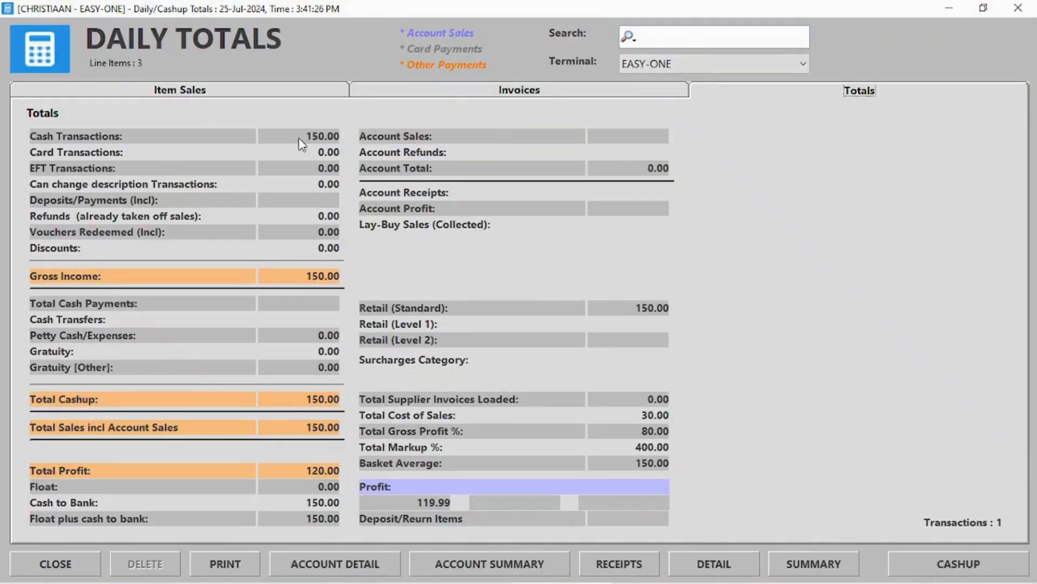
{"action": "left_click", "coordinate": [507, 92]}
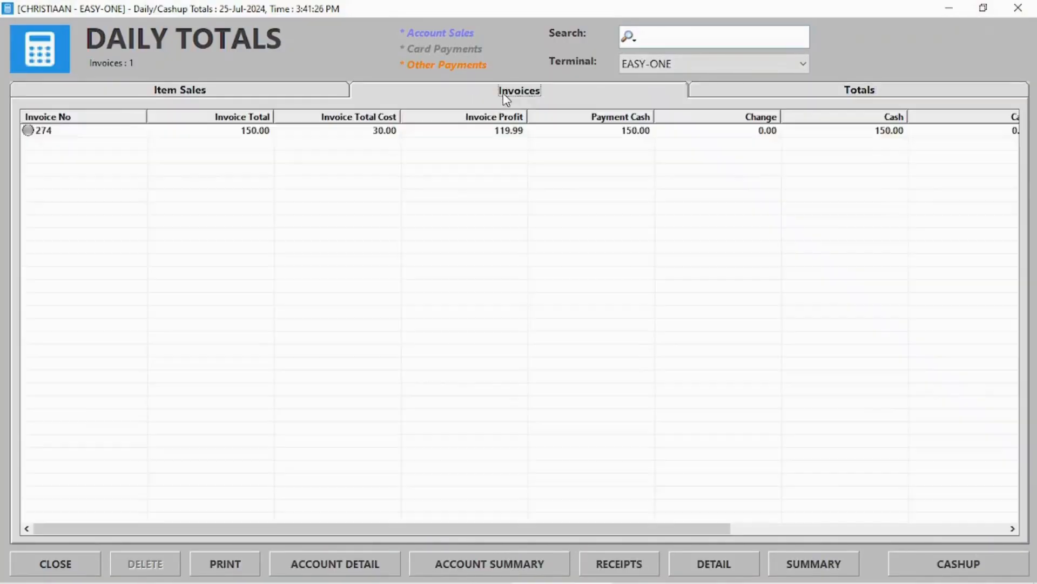
{"action": "double_click", "coordinate": [69, 134]}
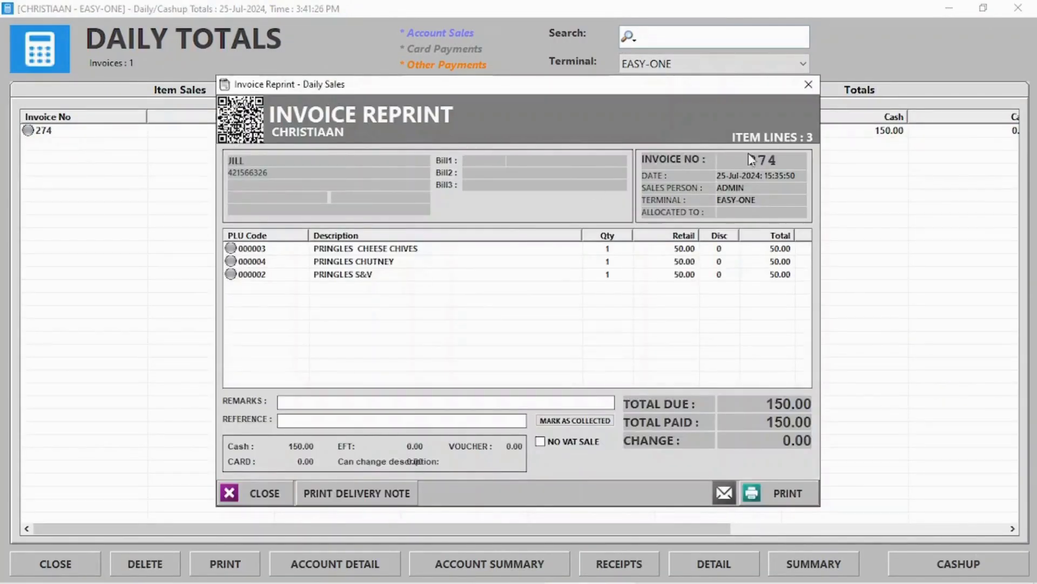
{"action": "left_click", "coordinate": [805, 84]}
{"action": "left_click", "coordinate": [130, 90]}
{"action": "double_click", "coordinate": [133, 145]}
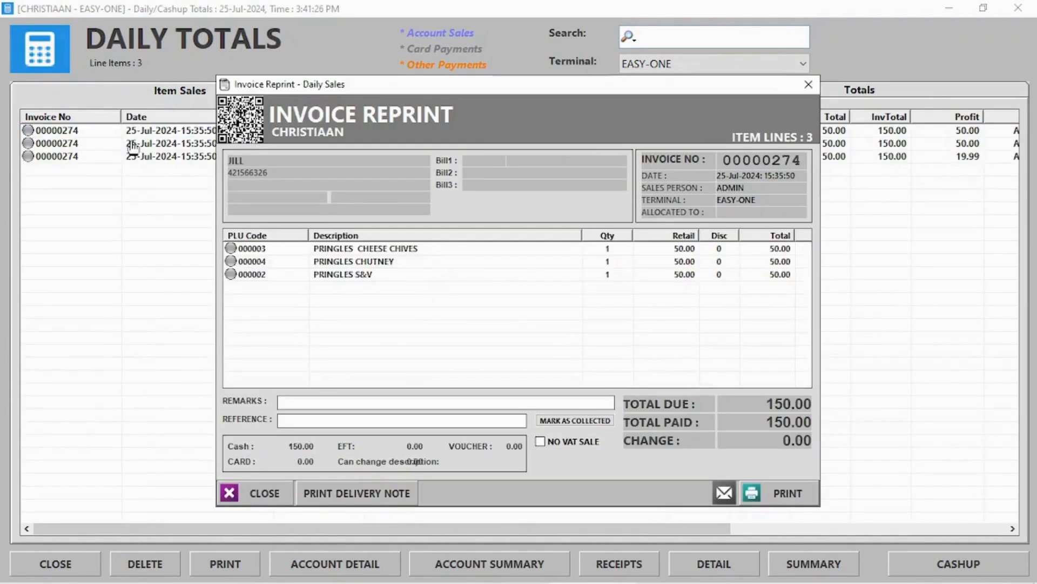
{"action": "left_click", "coordinate": [808, 84]}
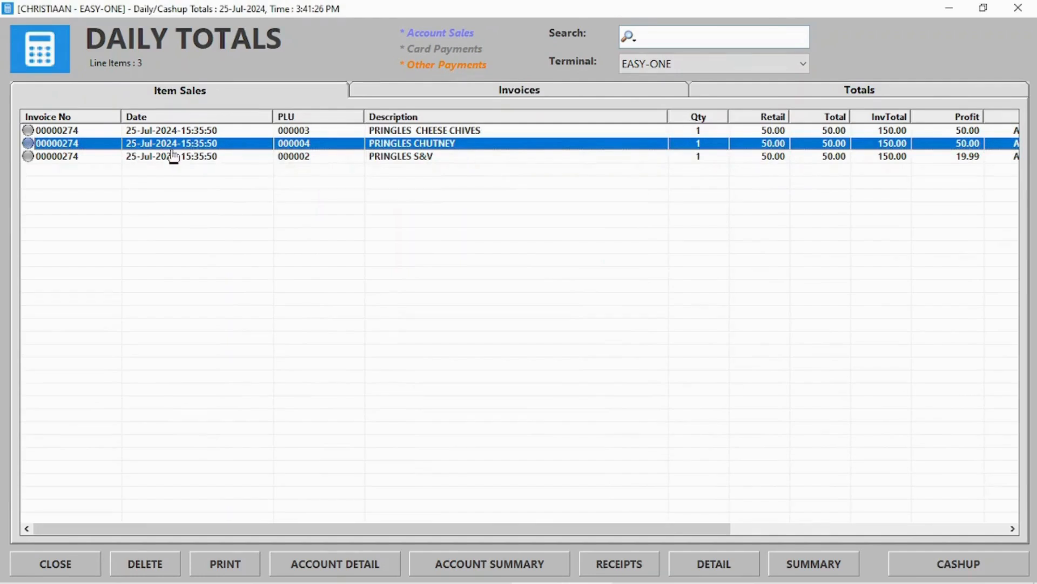
Reverse the invoice 274 sale with the admin password and update stock.
{"action": "left_click", "coordinate": [156, 564]}
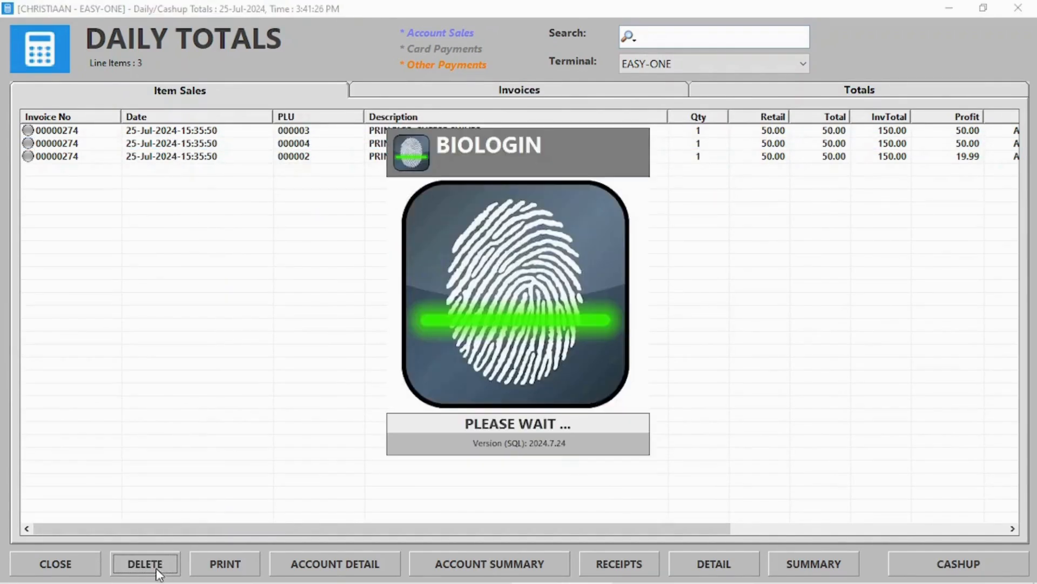
{"action": "left_click", "coordinate": [636, 165]}
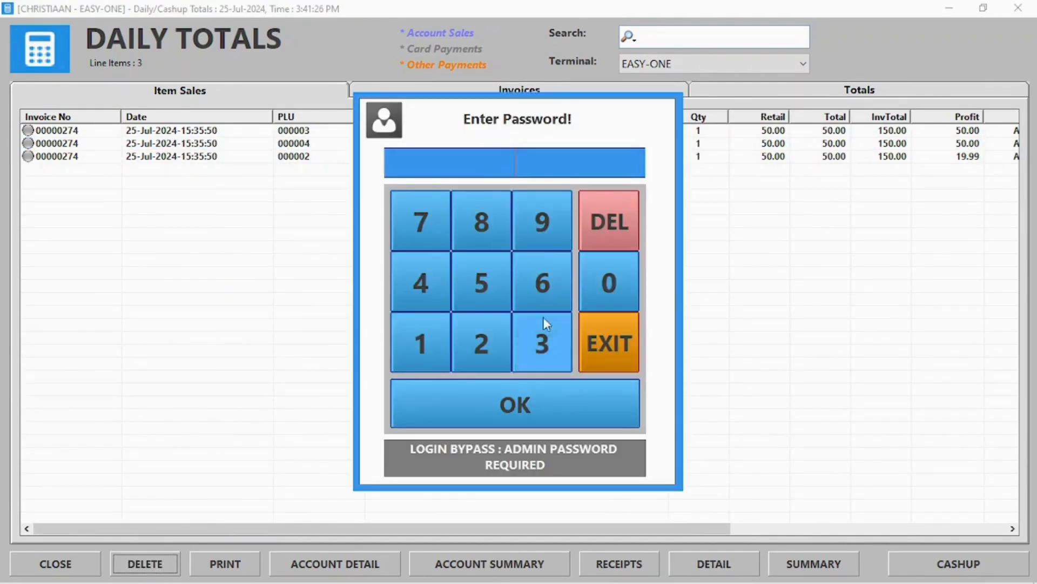
{"action": "left_click", "coordinate": [542, 424]}
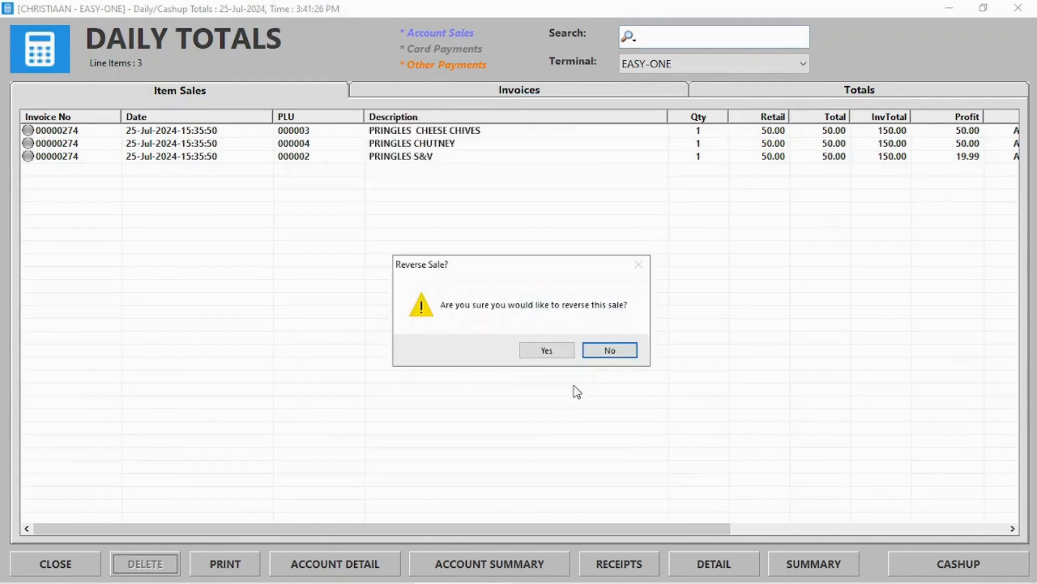
{"action": "left_click", "coordinate": [549, 355]}
{"action": "left_click", "coordinate": [488, 341]}
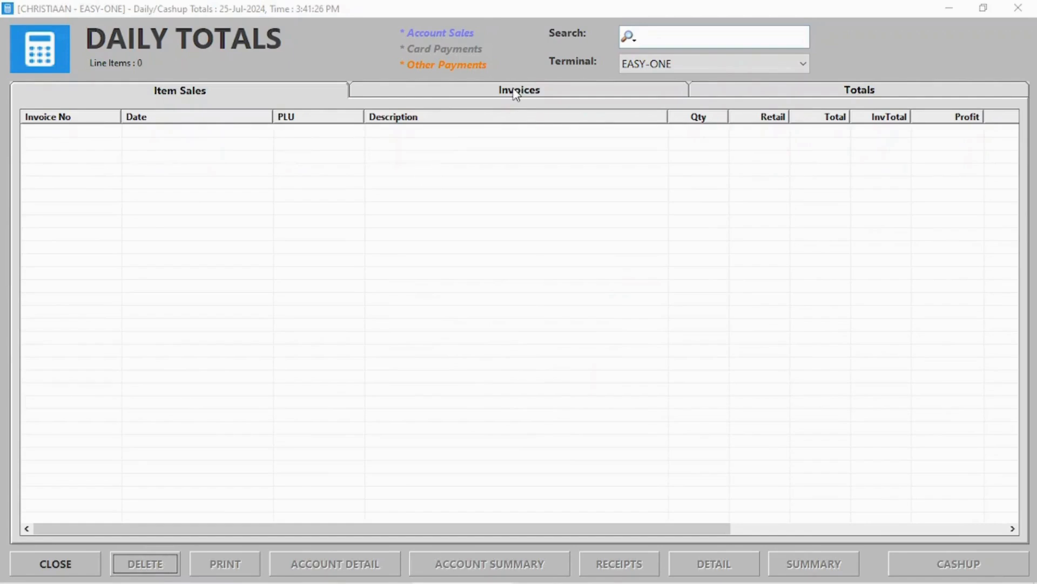
Review the totals for all terminals, invoices and item sales, then close Daily Totals.
{"action": "left_click", "coordinate": [516, 95]}
{"action": "left_click", "coordinate": [731, 92]}
{"action": "left_click", "coordinate": [720, 64]}
{"action": "left_click", "coordinate": [676, 81]}
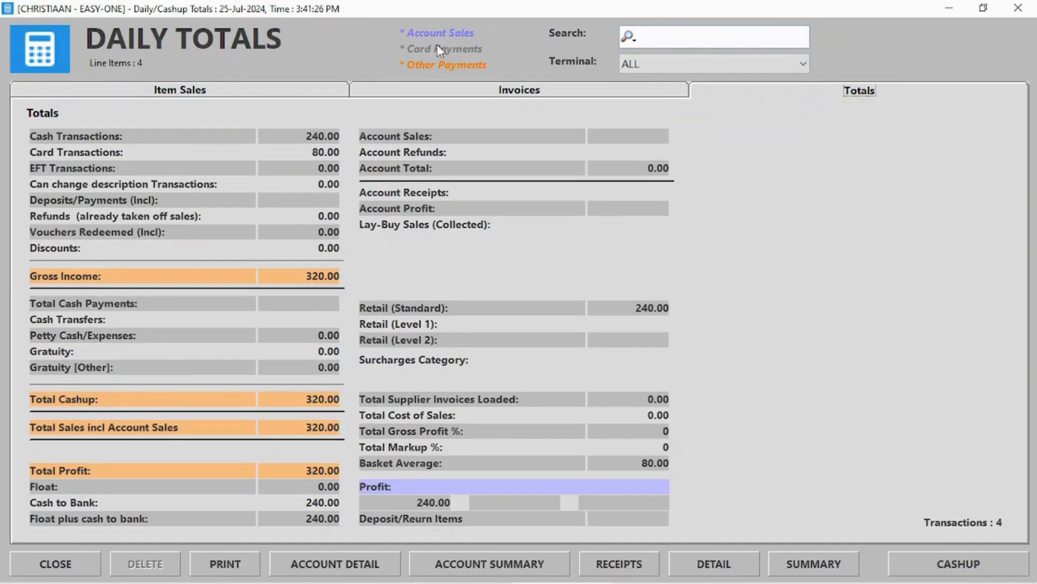
{"action": "left_click", "coordinate": [261, 93]}
{"action": "left_click", "coordinate": [562, 92]}
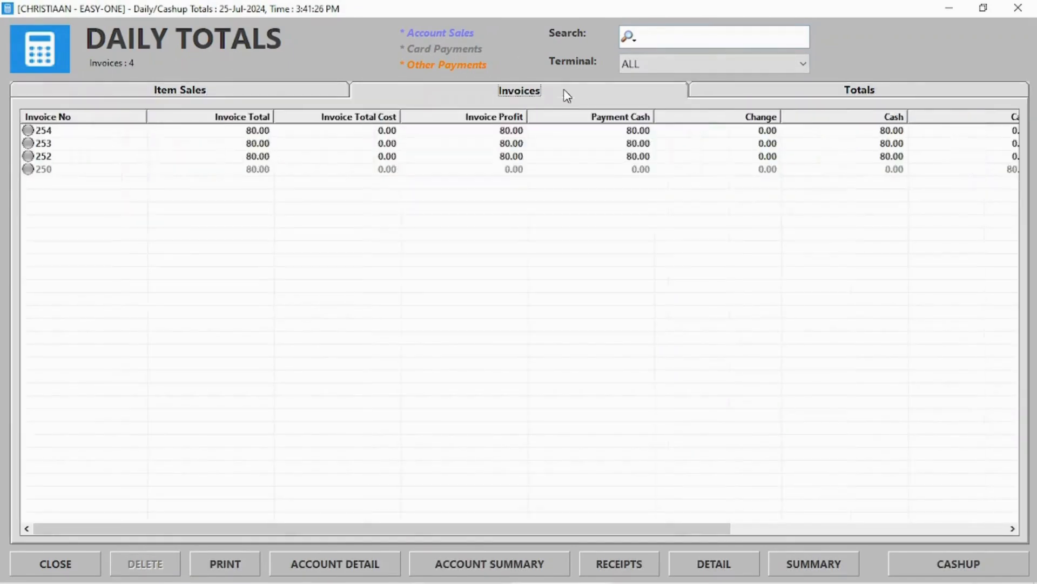
{"action": "left_click", "coordinate": [225, 93]}
{"action": "left_click_drag", "start_coordinate": [463, 529], "coordinate": [656, 516]}
{"action": "left_click", "coordinate": [830, 169]}
{"action": "left_click", "coordinate": [825, 156]}
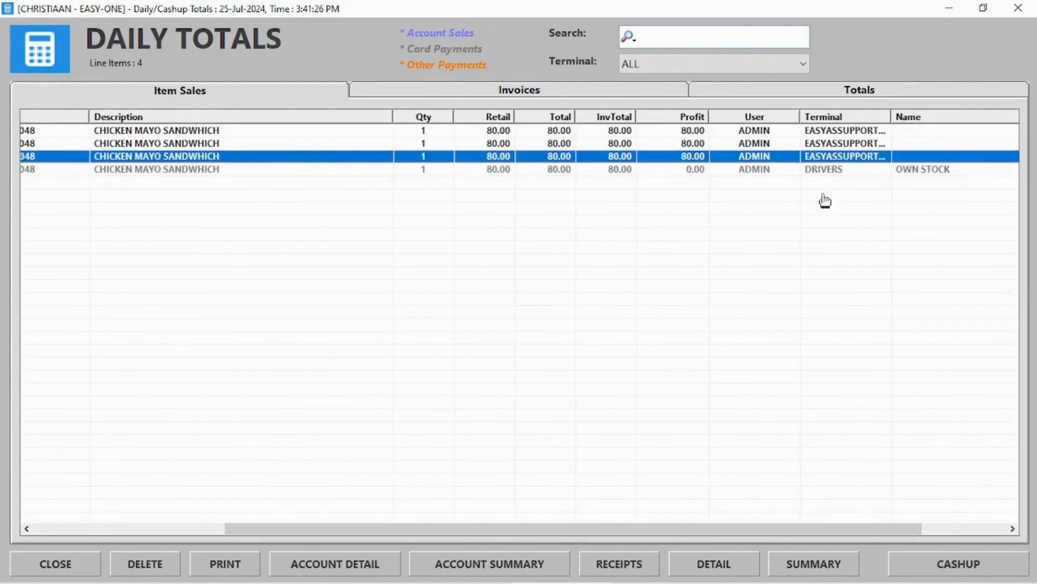
{"action": "left_click", "coordinate": [1018, 7]}
Start the Cashup Procedure and enter 100.00 as the Total Cards count.
{"action": "left_click", "coordinate": [463, 82]}
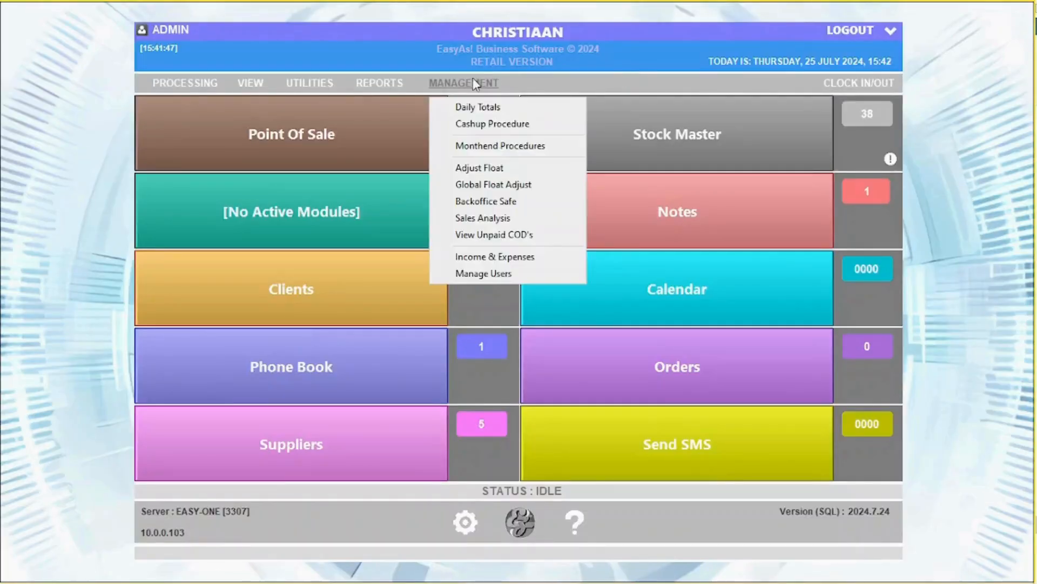
{"action": "left_click", "coordinate": [481, 124]}
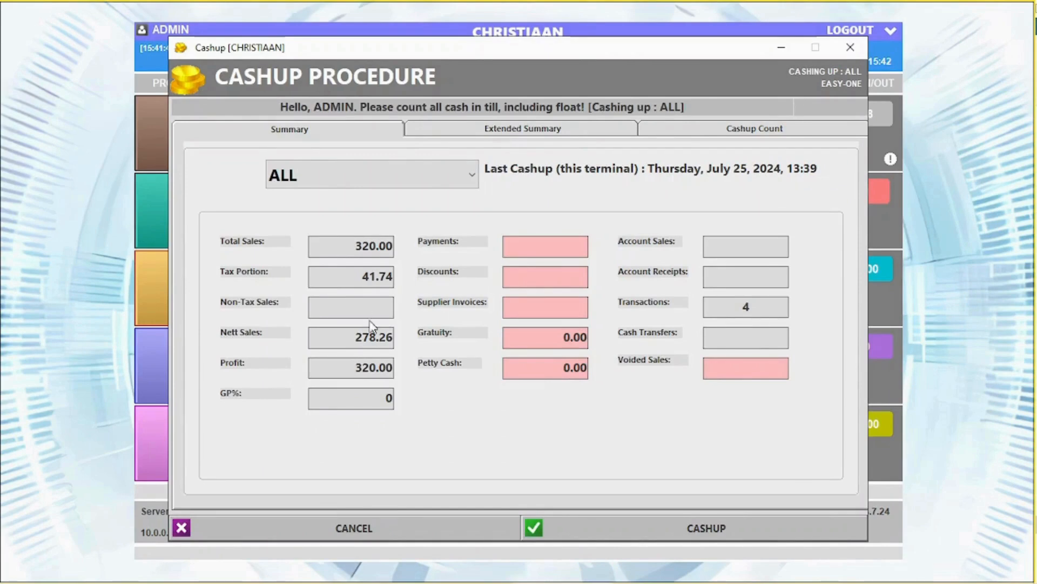
{"action": "left_click", "coordinate": [719, 129]}
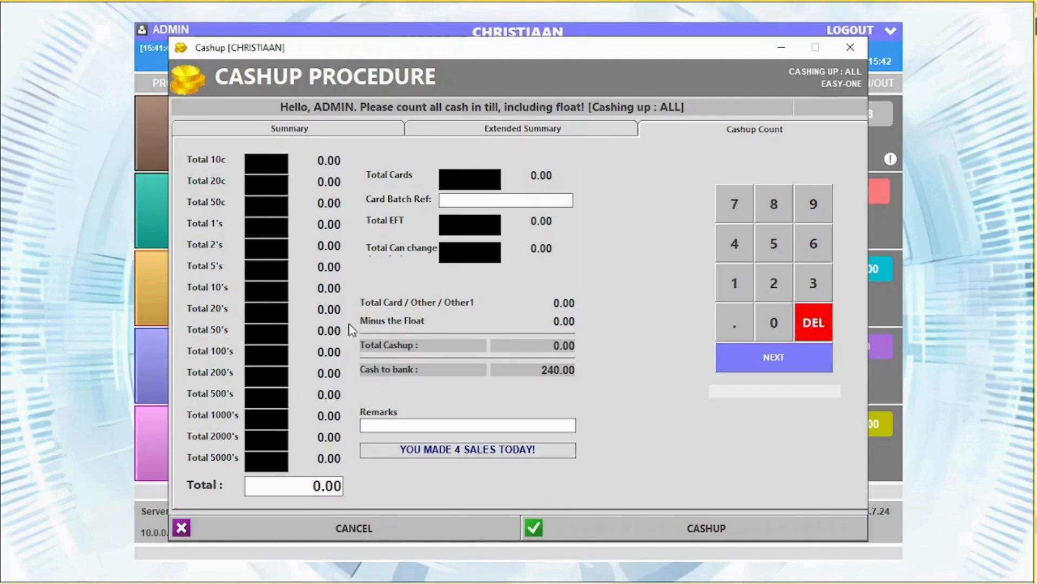
{"action": "left_click", "coordinate": [449, 180]}
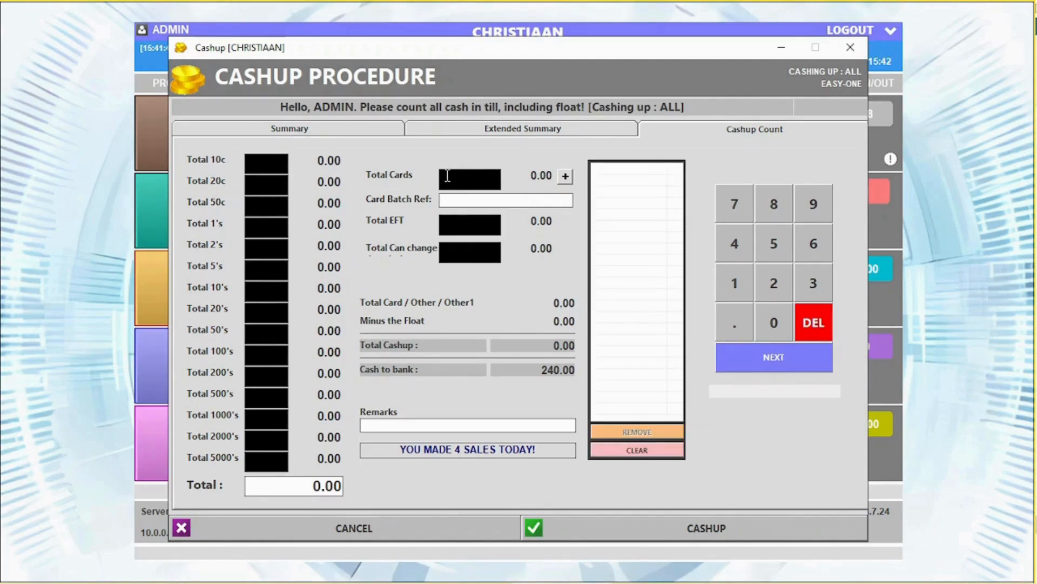
{"action": "type", "text": "100"}
{"action": "left_click", "coordinate": [566, 177]}
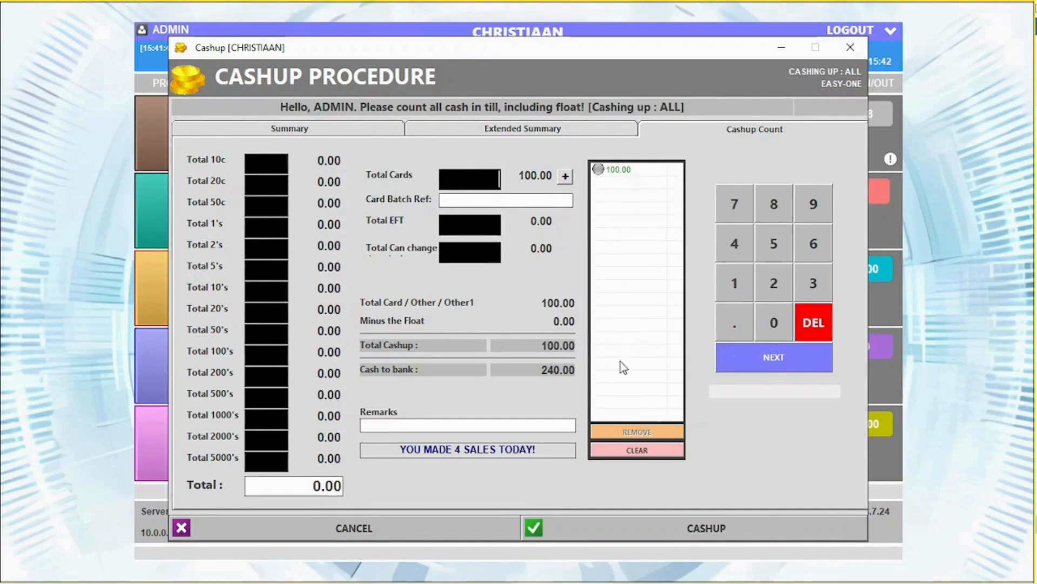
{"action": "left_click", "coordinate": [474, 228]}
{"action": "left_click", "coordinate": [475, 250]}
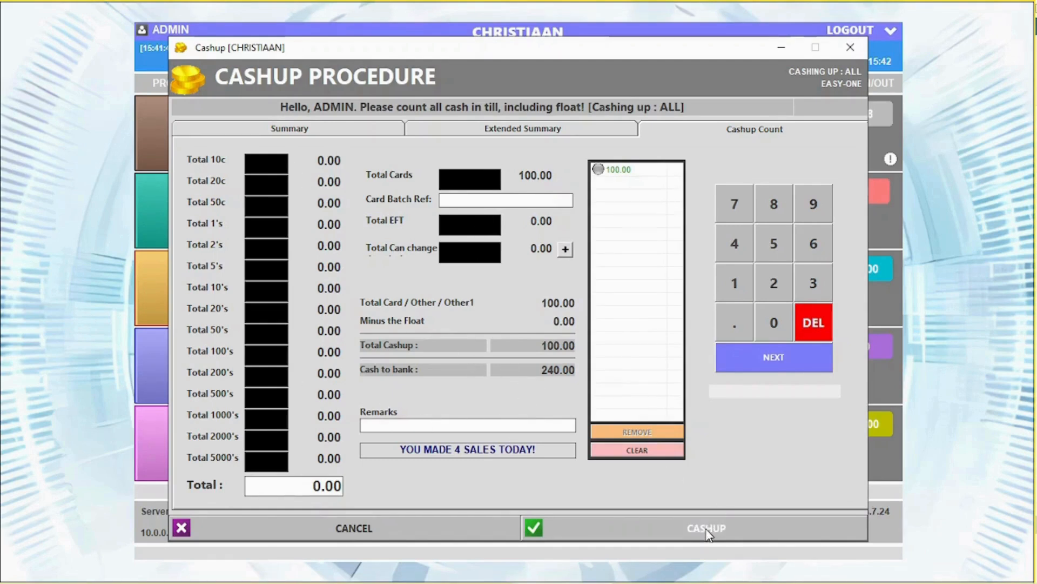
Finish the cashup without a money count, preview the cashup report and close it.
{"action": "left_click", "coordinate": [689, 527]}
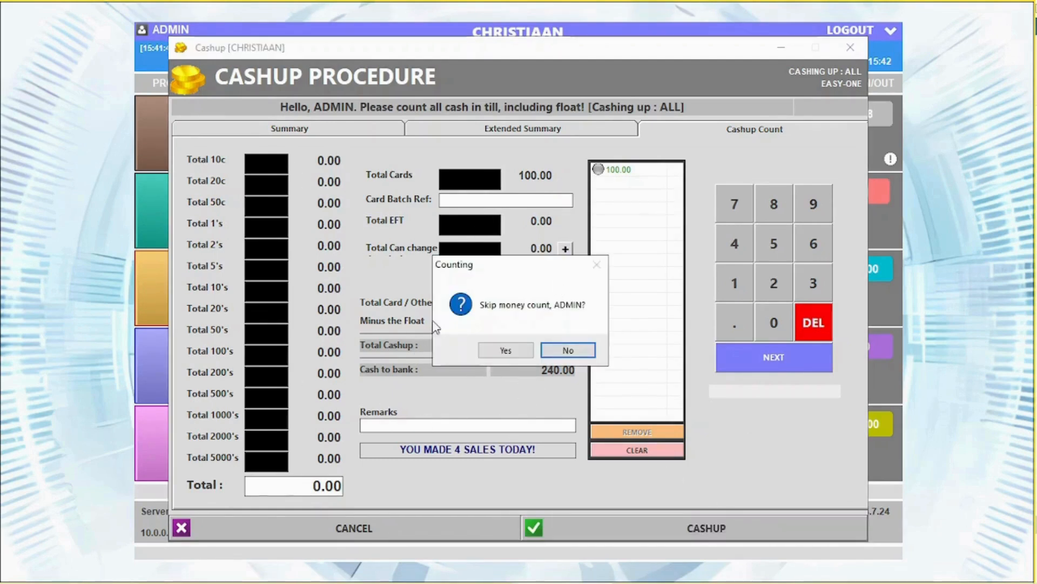
{"action": "left_click", "coordinate": [531, 351]}
{"action": "left_click", "coordinate": [510, 352]}
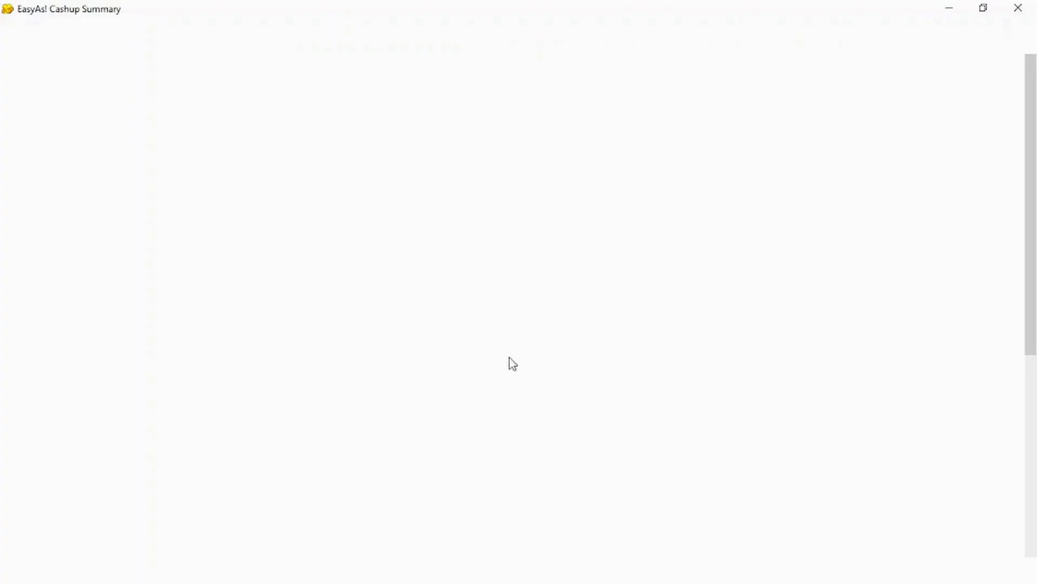
{"action": "left_click", "coordinate": [344, 338]}
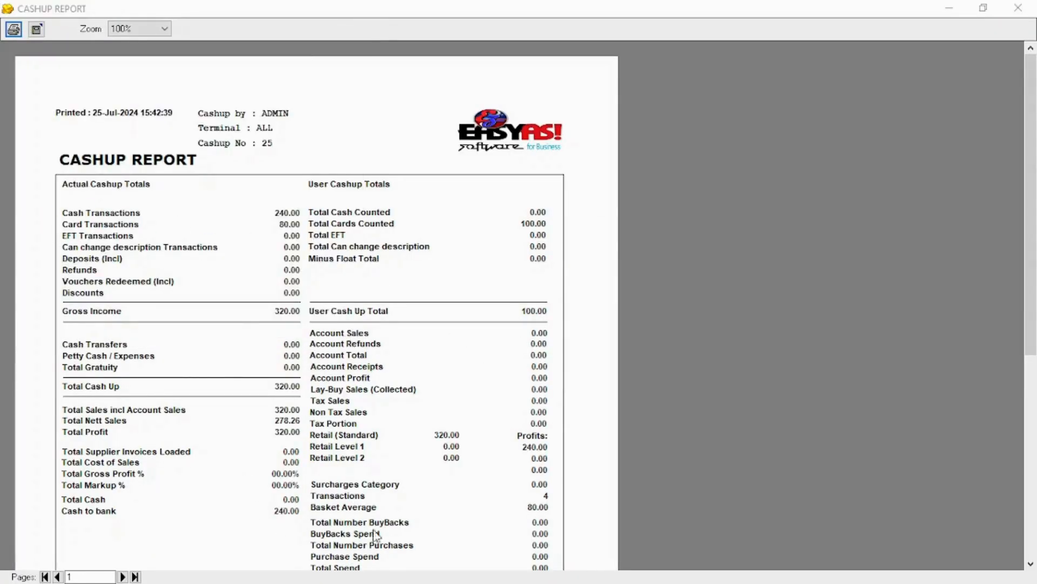
{"action": "left_click", "coordinate": [1018, 8]}
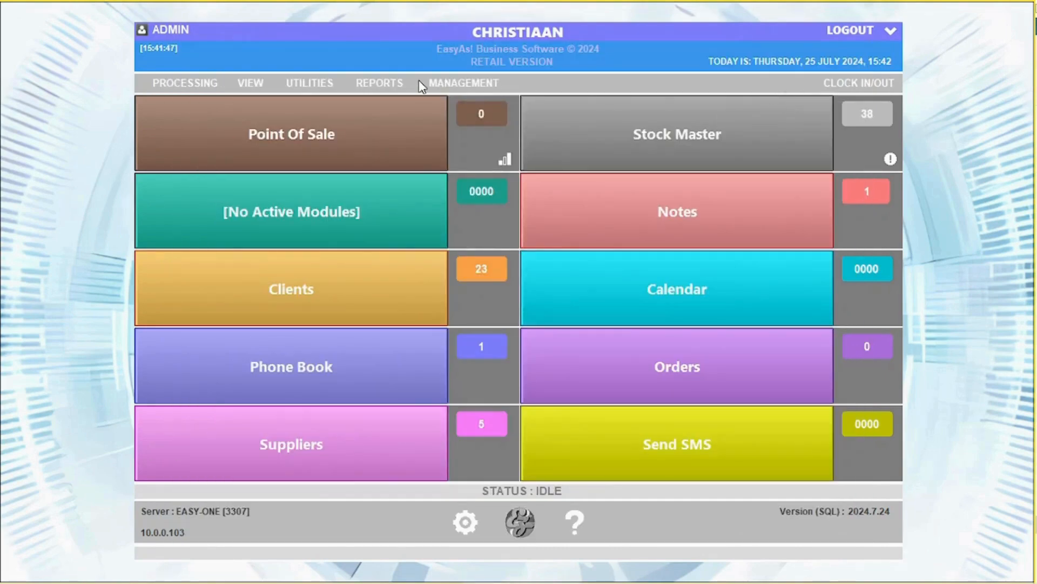
{"action": "left_click", "coordinate": [438, 84]}
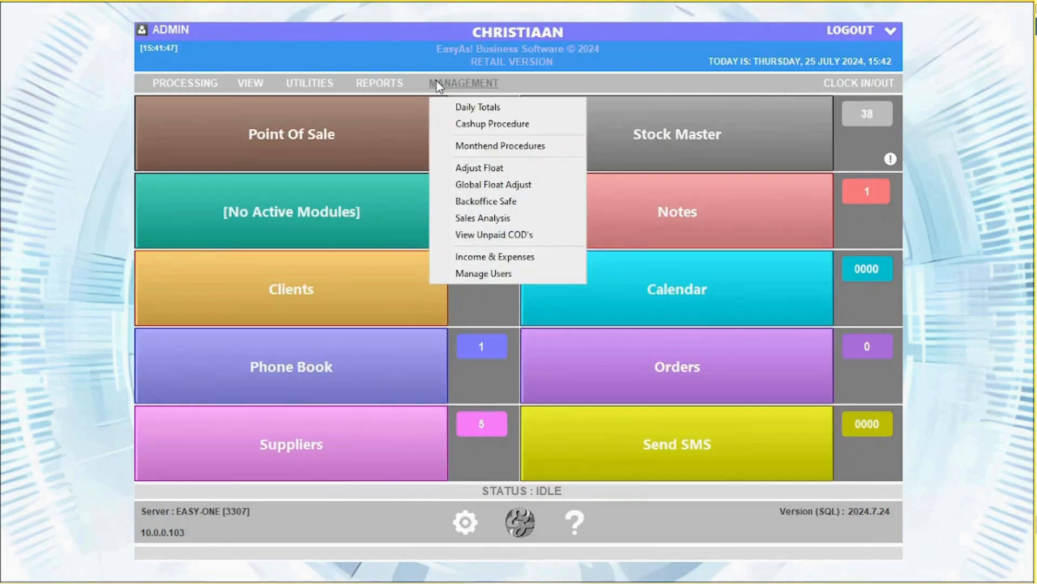
{"action": "left_click", "coordinate": [486, 145]}
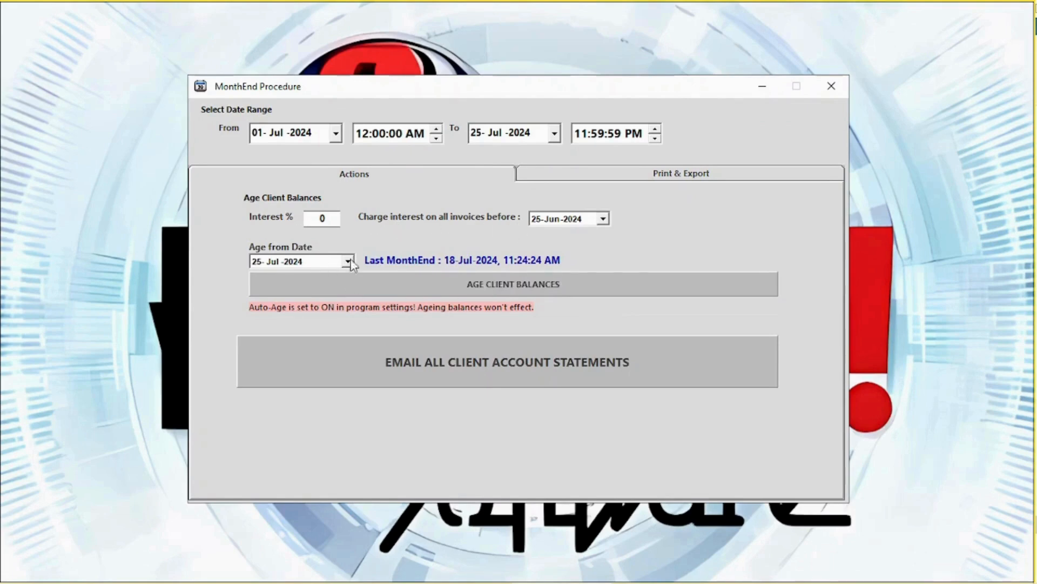
{"action": "left_click", "coordinate": [659, 174]}
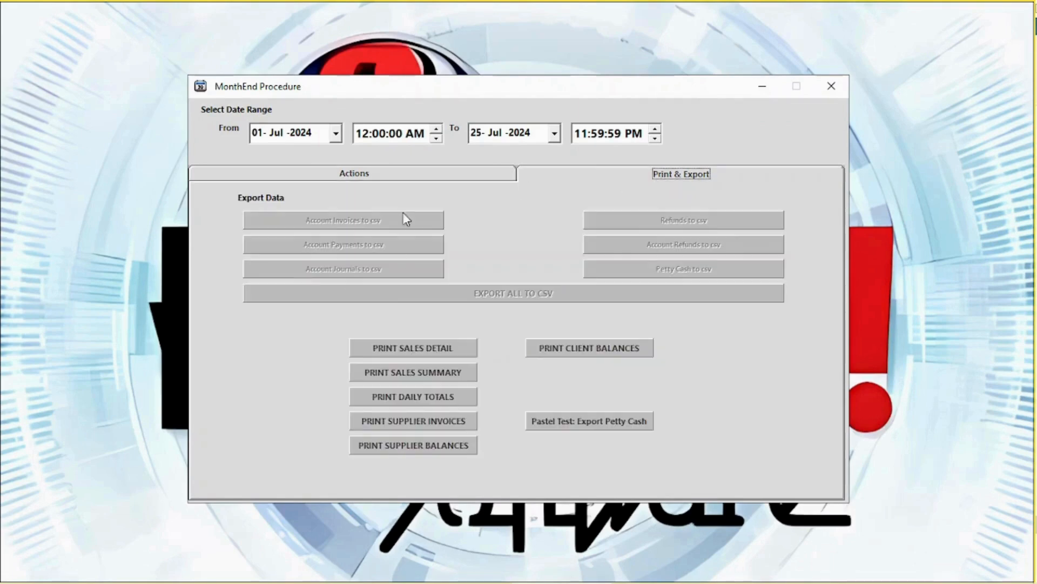
{"action": "left_click", "coordinate": [831, 86]}
Adjust the till float to 400.00 using the admin password and save it.
{"action": "left_click", "coordinate": [438, 86]}
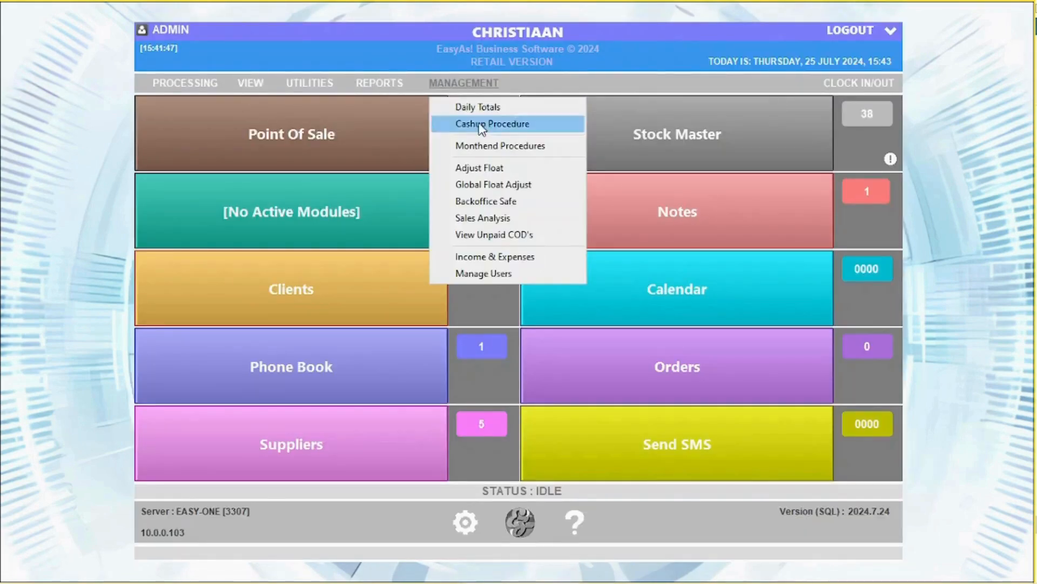
{"action": "left_click", "coordinate": [507, 168]}
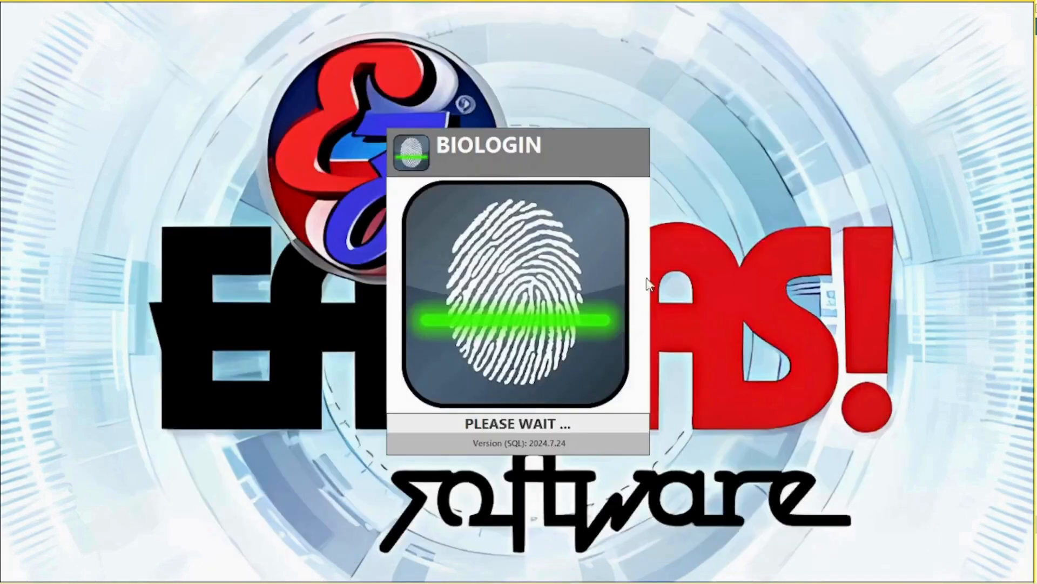
{"action": "left_click", "coordinate": [509, 293]}
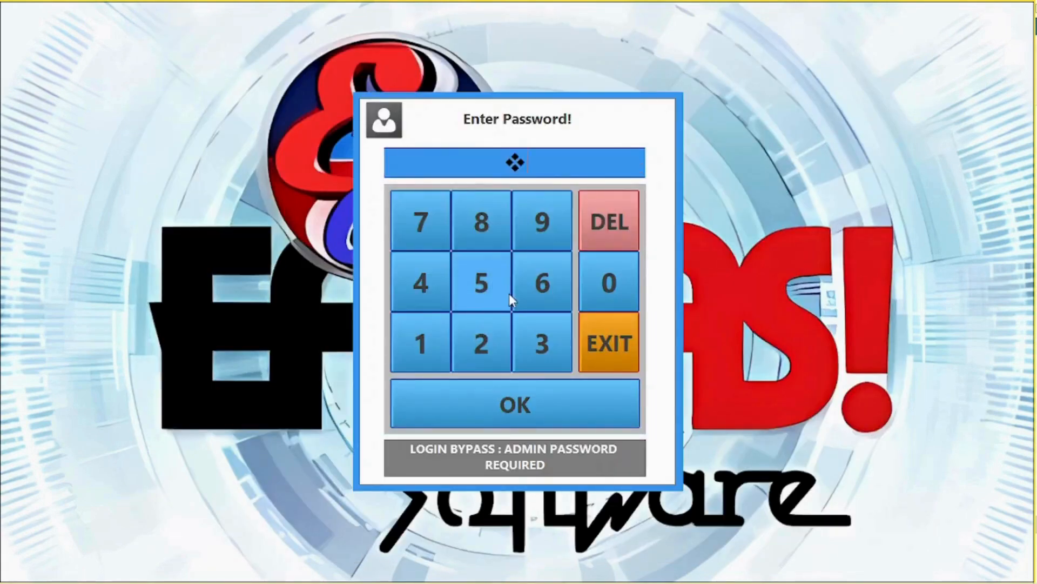
{"action": "left_click", "coordinate": [509, 293]}
{"action": "left_click", "coordinate": [509, 293]}
{"action": "left_click", "coordinate": [521, 391]}
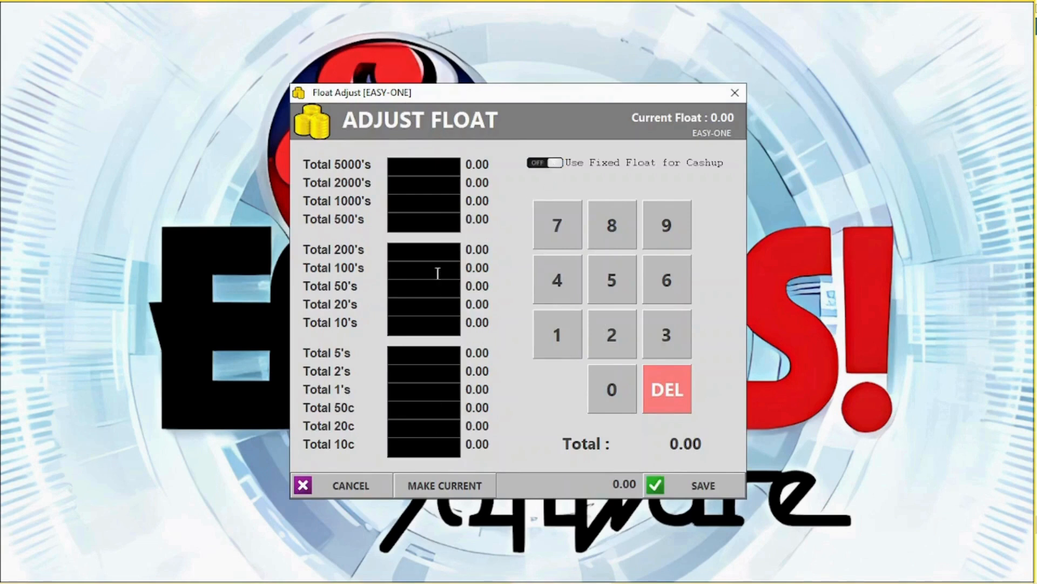
{"action": "type", "text": "2"}
{"action": "left_click", "coordinate": [701, 482]}
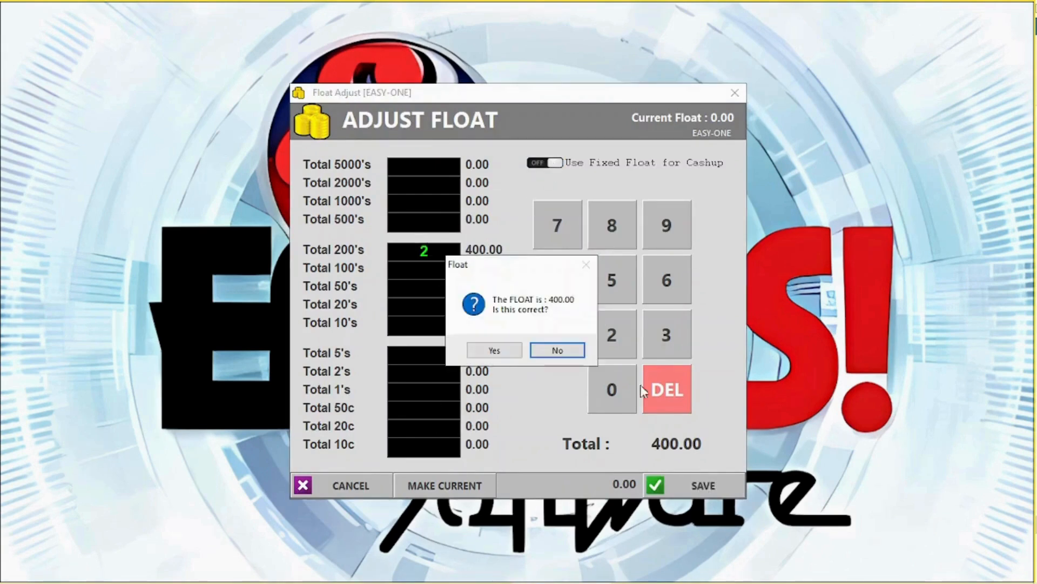
{"action": "left_click", "coordinate": [494, 350]}
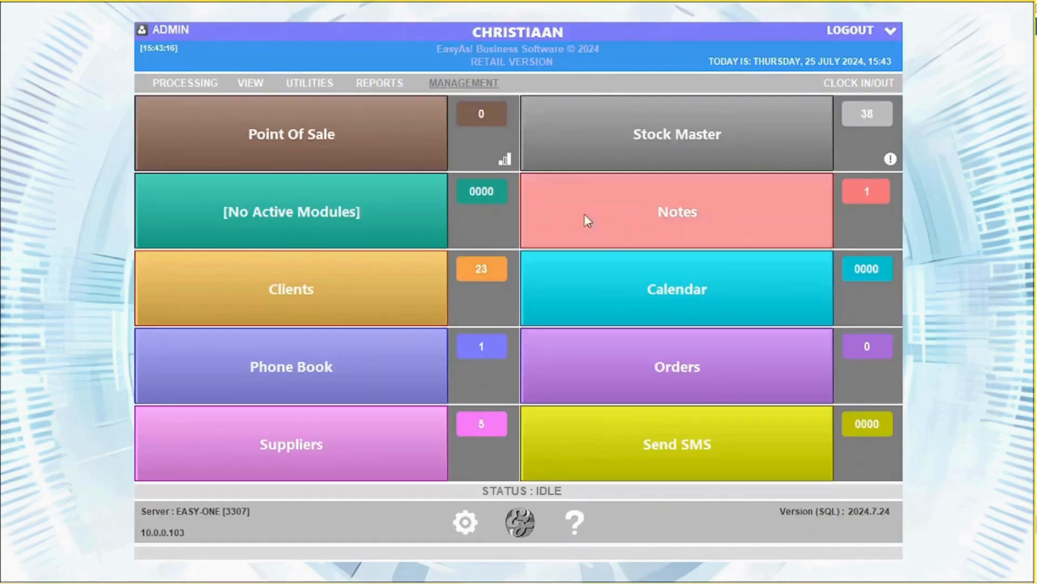
Use Global Float Adjust to set terminal EASYASSUPPORTSE's float to 200.00.
{"action": "left_click", "coordinate": [469, 85]}
{"action": "left_click", "coordinate": [491, 184]}
{"action": "left_click", "coordinate": [507, 263]}
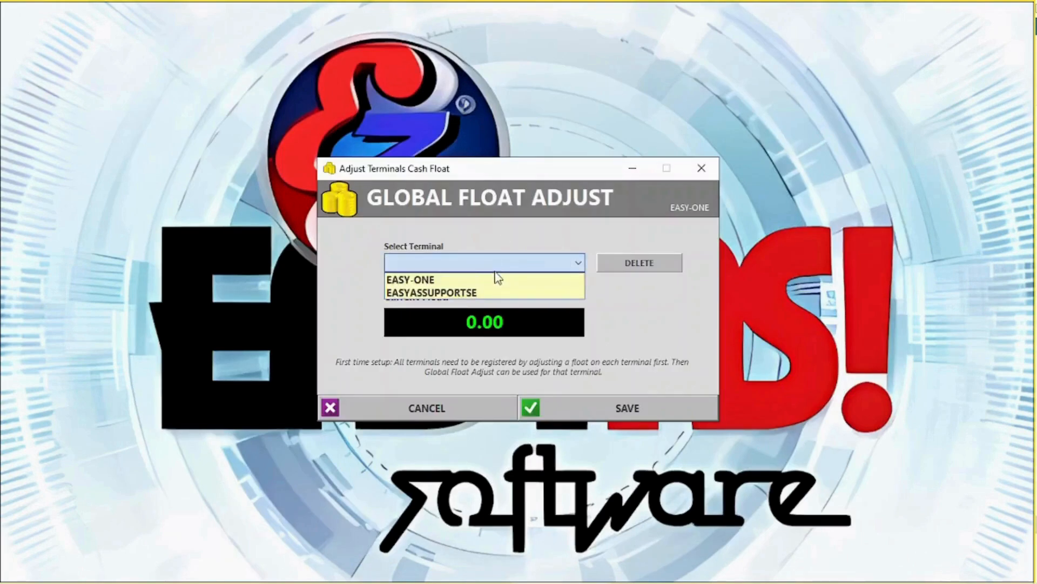
{"action": "left_click", "coordinate": [489, 287]}
{"action": "type", "text": "200"}
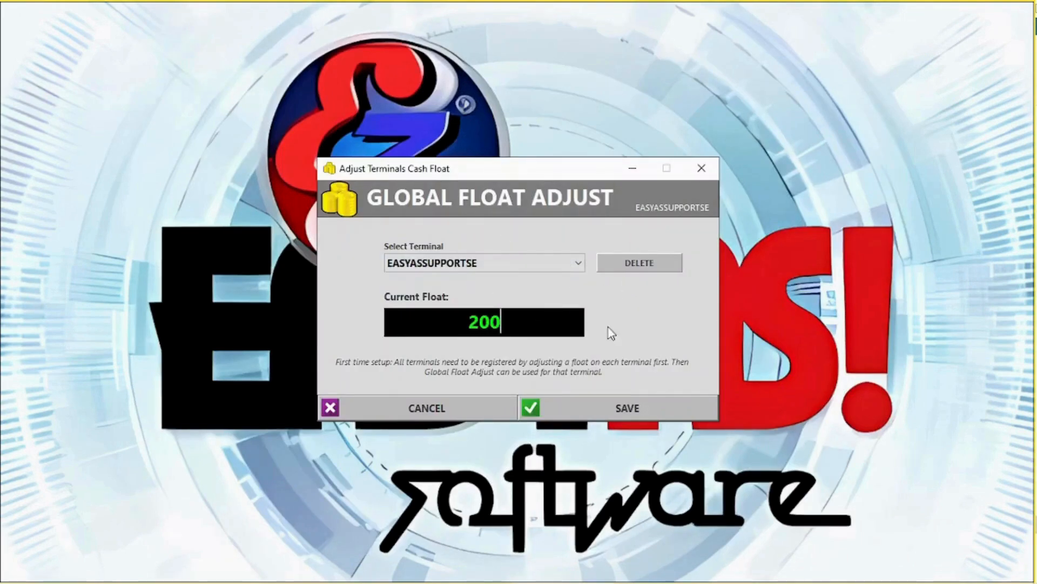
{"action": "left_click", "coordinate": [626, 408]}
{"action": "left_click", "coordinate": [618, 352]}
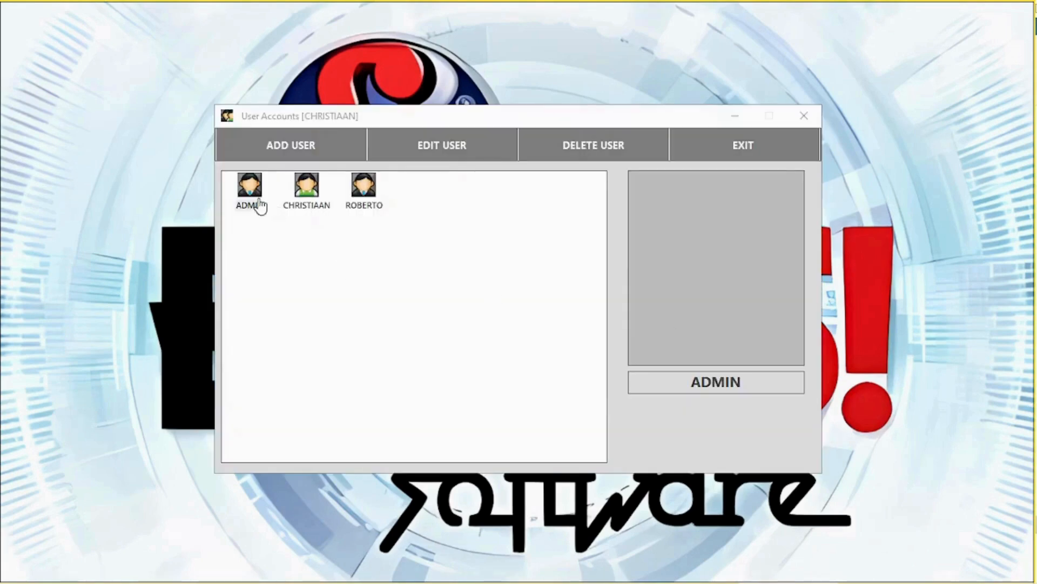
Check the ADMIN account, then set the second user's access level to USER.
{"action": "left_click", "coordinate": [258, 204]}
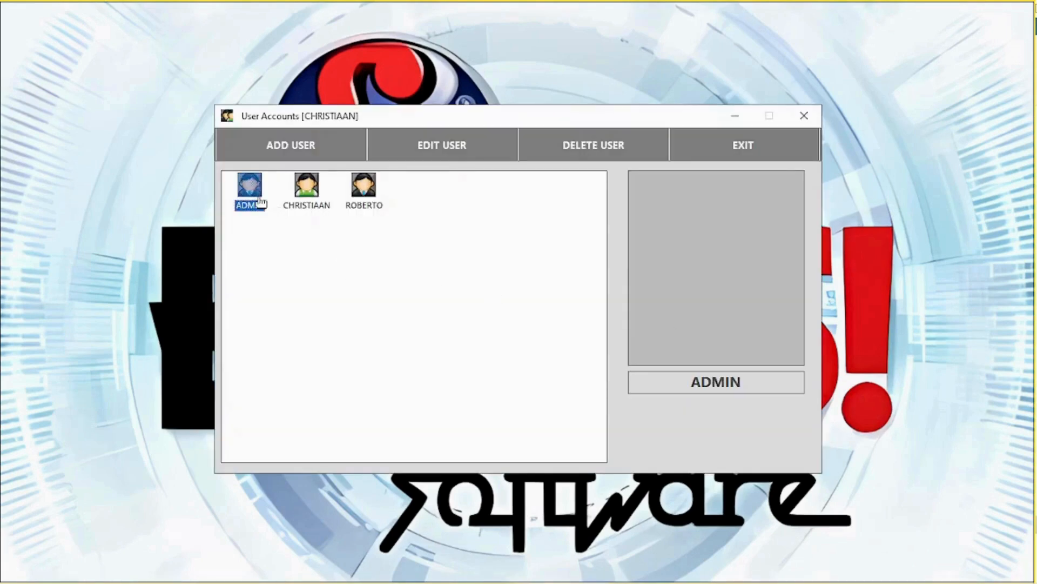
{"action": "double_click", "coordinate": [252, 190]}
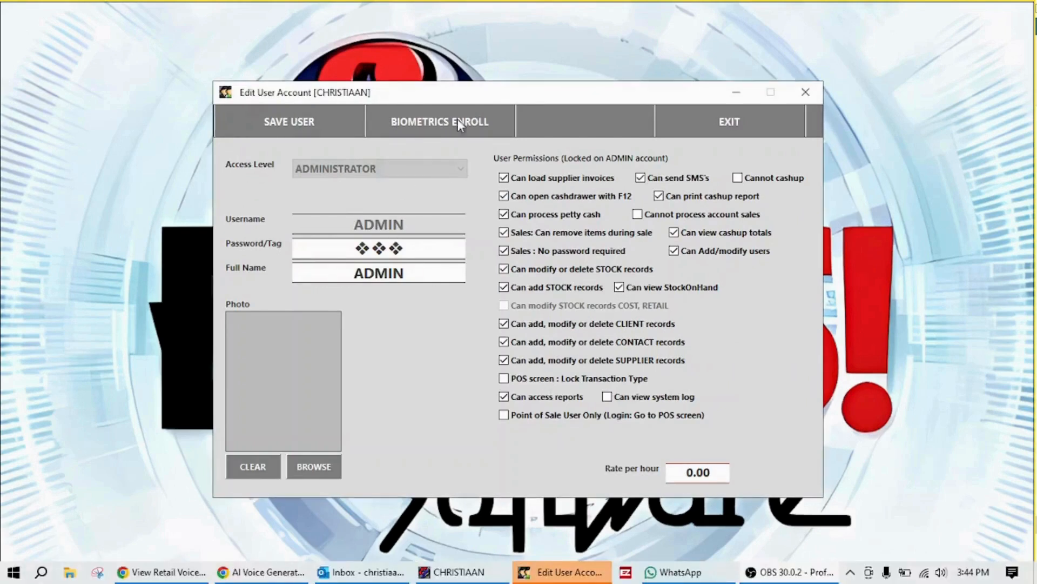
{"action": "left_click", "coordinate": [726, 119]}
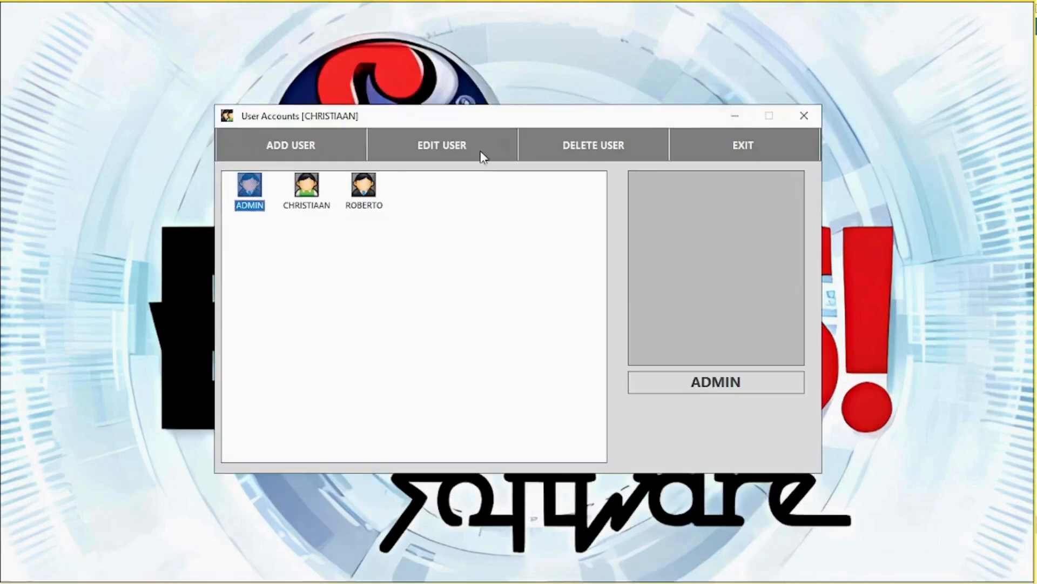
{"action": "double_click", "coordinate": [306, 189]}
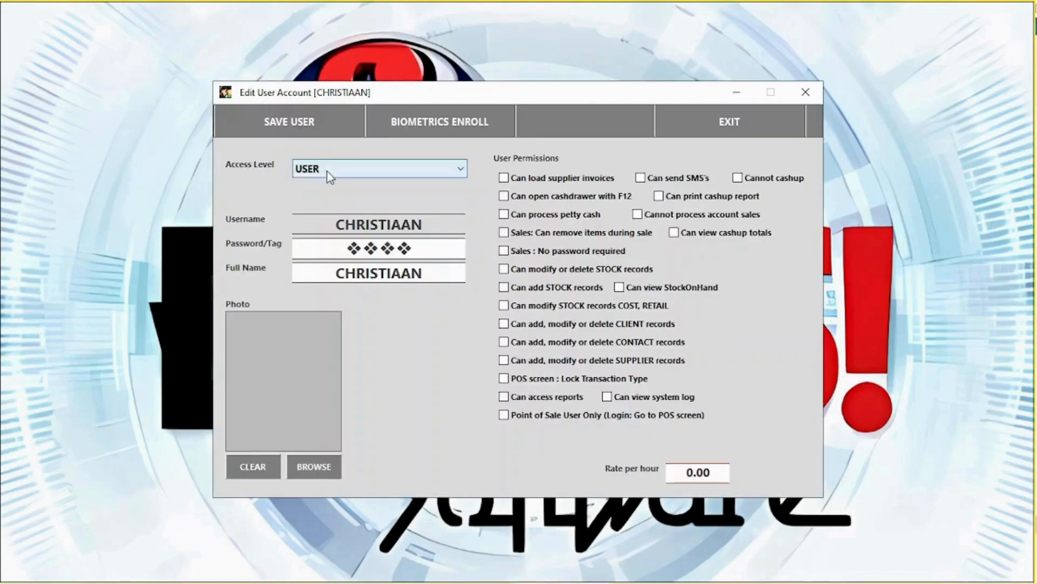
{"action": "left_click", "coordinate": [328, 170]}
{"action": "left_click", "coordinate": [331, 199]}
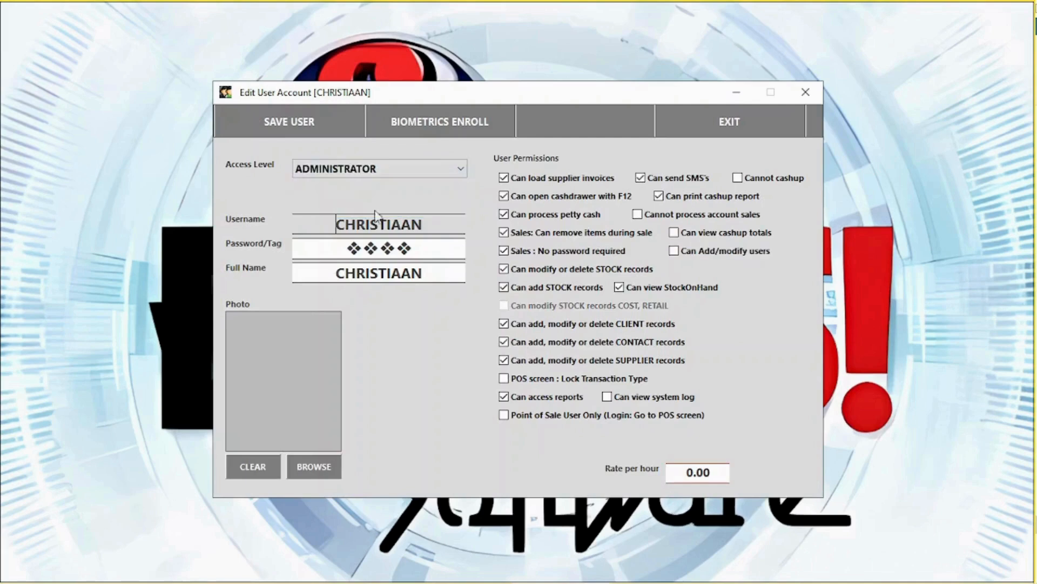
{"action": "left_click", "coordinate": [342, 171]}
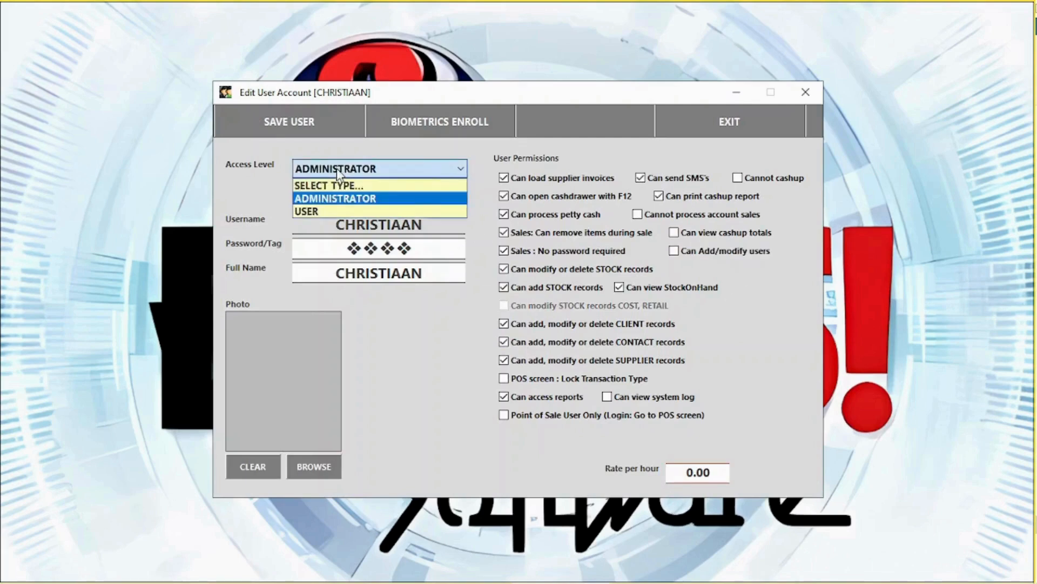
{"action": "left_click", "coordinate": [327, 210]}
Allow cash drawer, petty cash, item removal, cashup totals and price edits, change the password, and save.
{"action": "left_click", "coordinate": [554, 198]}
{"action": "left_click", "coordinate": [551, 216]}
{"action": "left_click", "coordinate": [552, 232]}
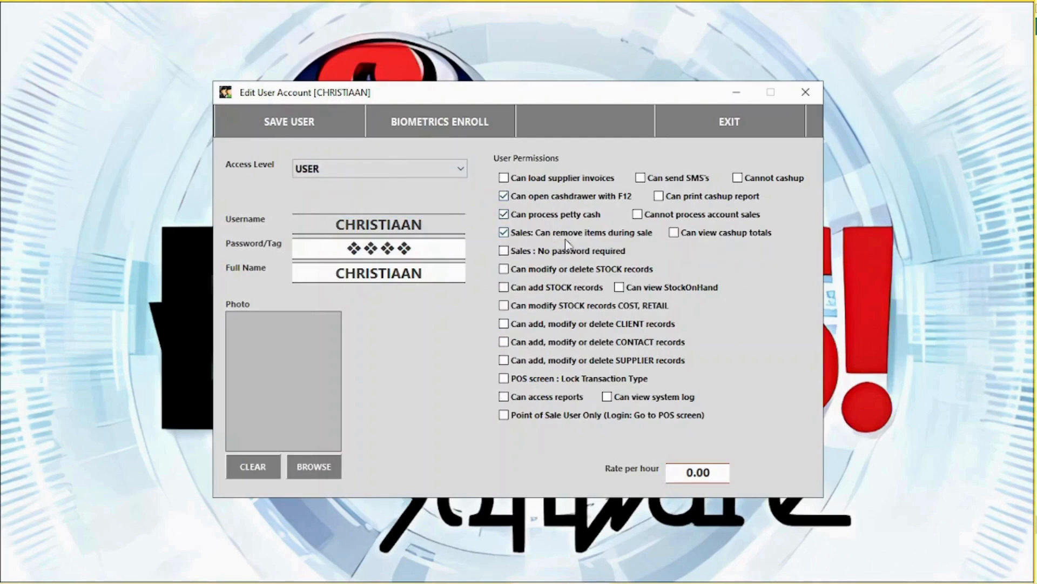
{"action": "left_click", "coordinate": [697, 233]}
{"action": "left_click", "coordinate": [595, 305]}
{"action": "left_click", "coordinate": [415, 250]}
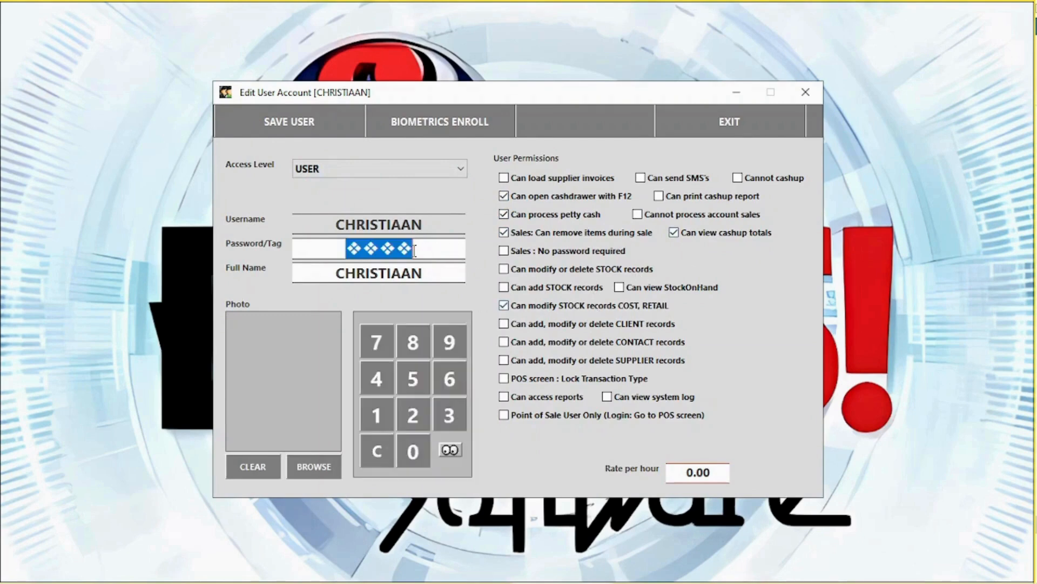
{"action": "left_click", "coordinate": [450, 452]}
{"action": "type", "text": "***"}
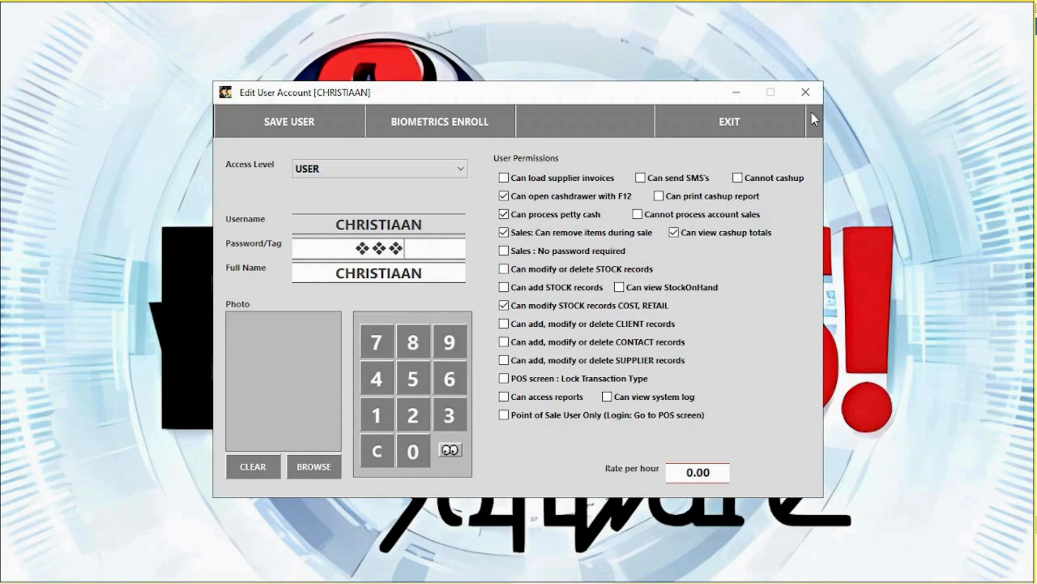
{"action": "left_click", "coordinate": [296, 123]}
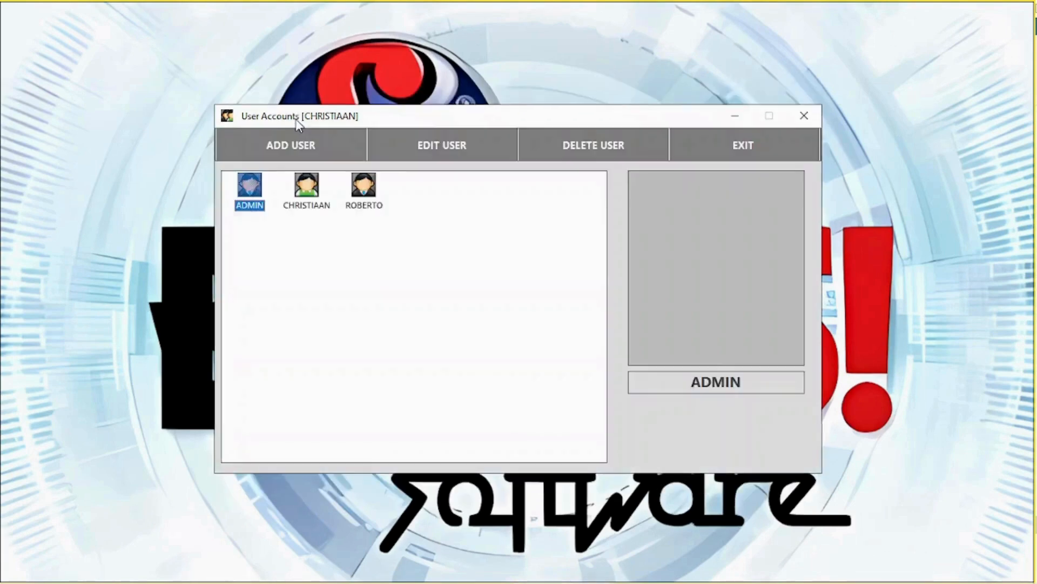
Delete the third user account and close the user accounts list.
{"action": "left_click", "coordinate": [373, 204]}
{"action": "left_click", "coordinate": [598, 144]}
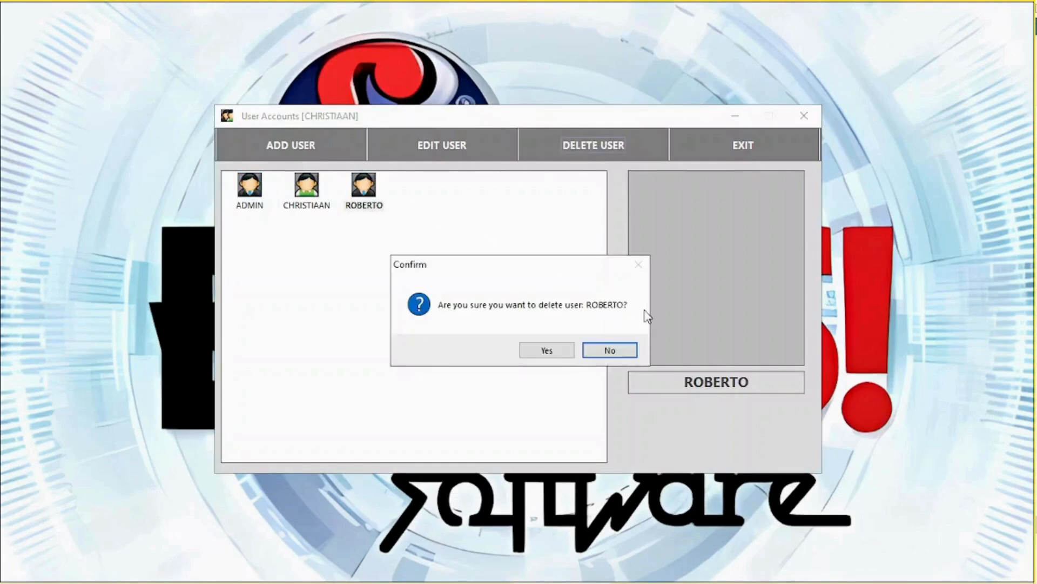
{"action": "left_click", "coordinate": [525, 350]}
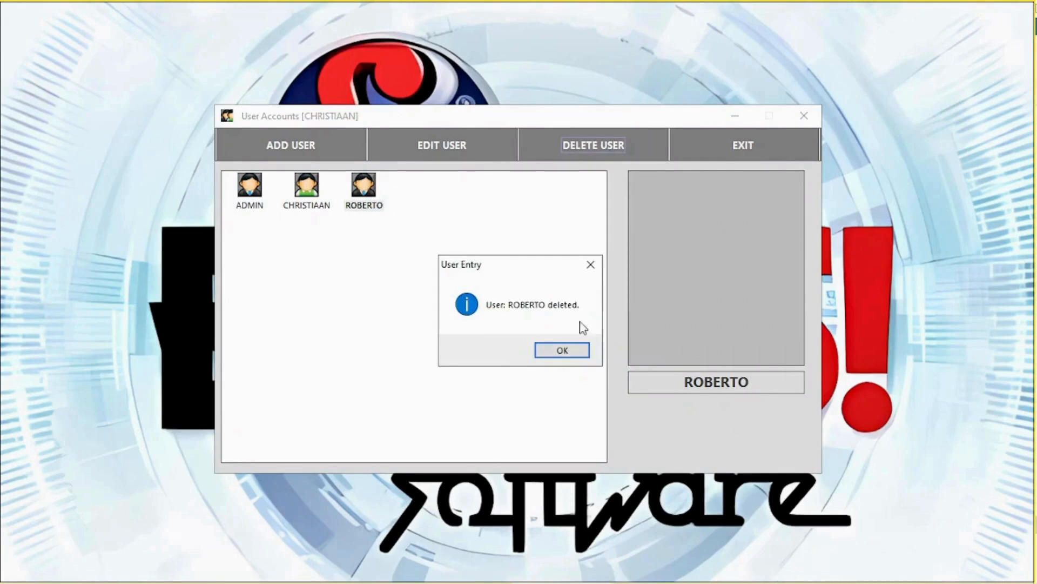
{"action": "left_click", "coordinate": [553, 351]}
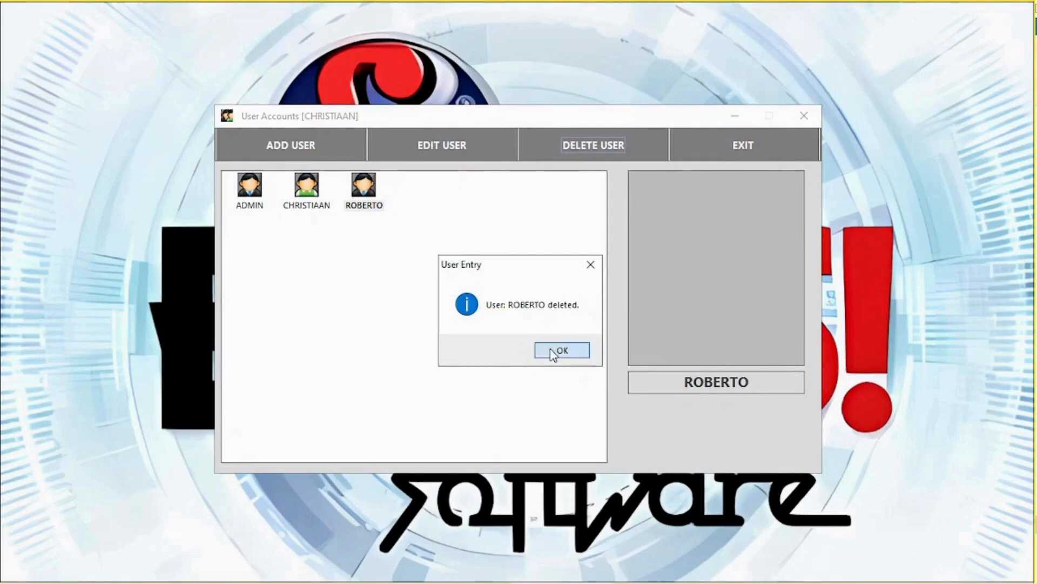
{"action": "left_click", "coordinate": [744, 144]}
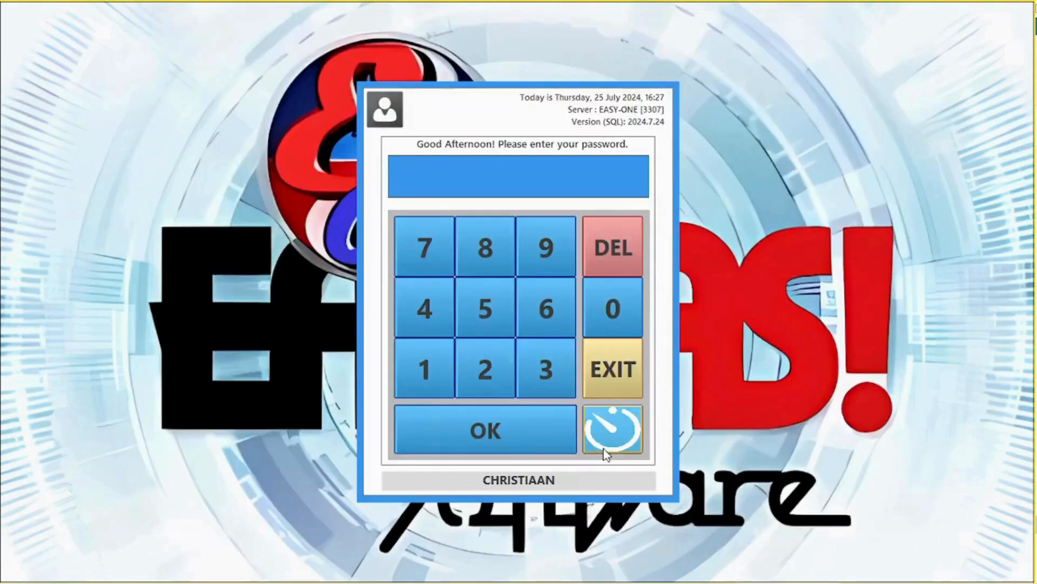
Log in with the PIN and clock the user in using their PIN.
{"action": "left_click", "coordinate": [614, 422]}
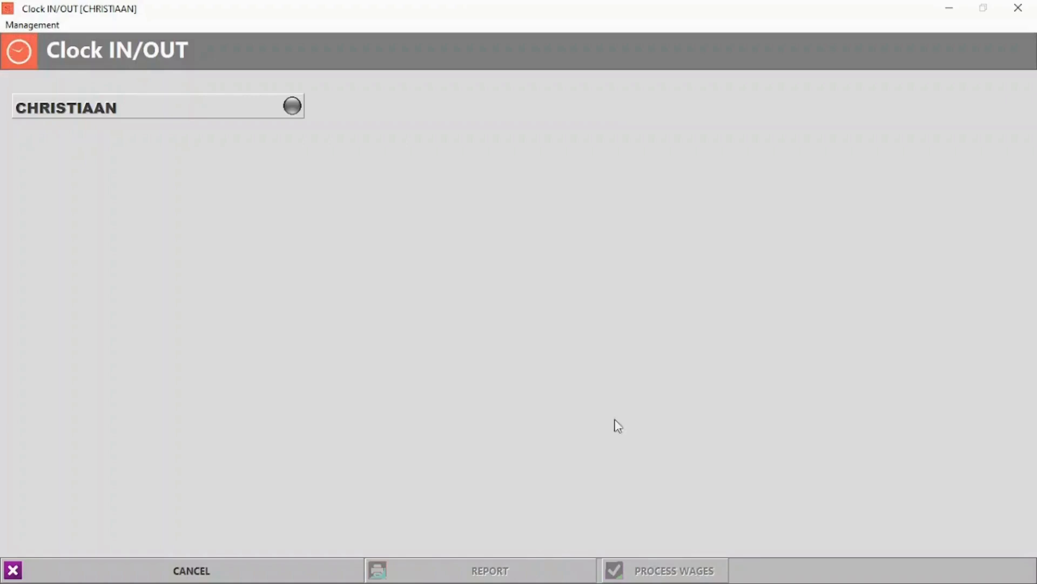
{"action": "left_click", "coordinate": [207, 566]}
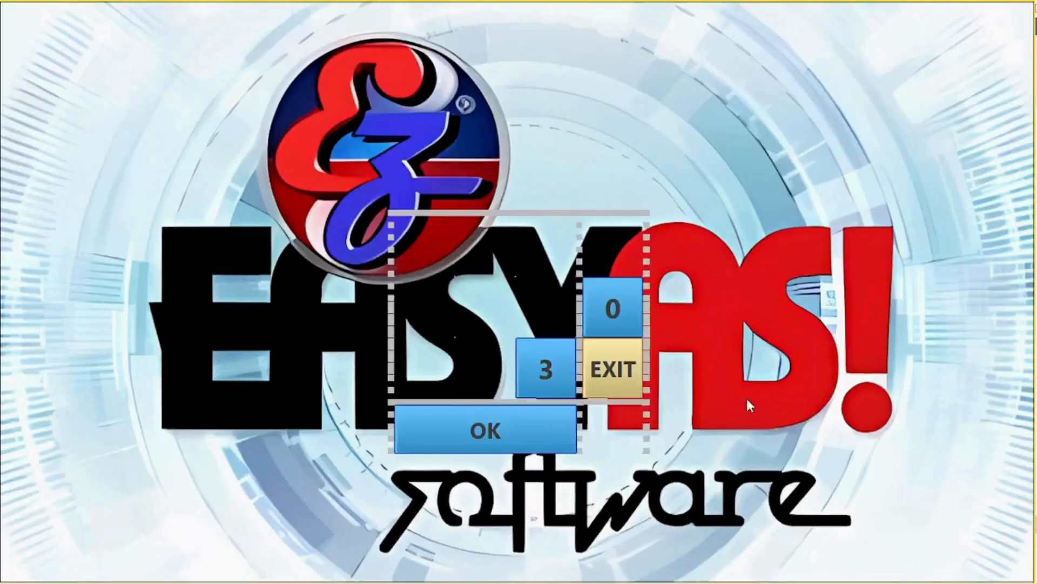
{"action": "left_click", "coordinate": [468, 372]}
{"action": "left_click", "coordinate": [536, 369]}
{"action": "left_click", "coordinate": [532, 430]}
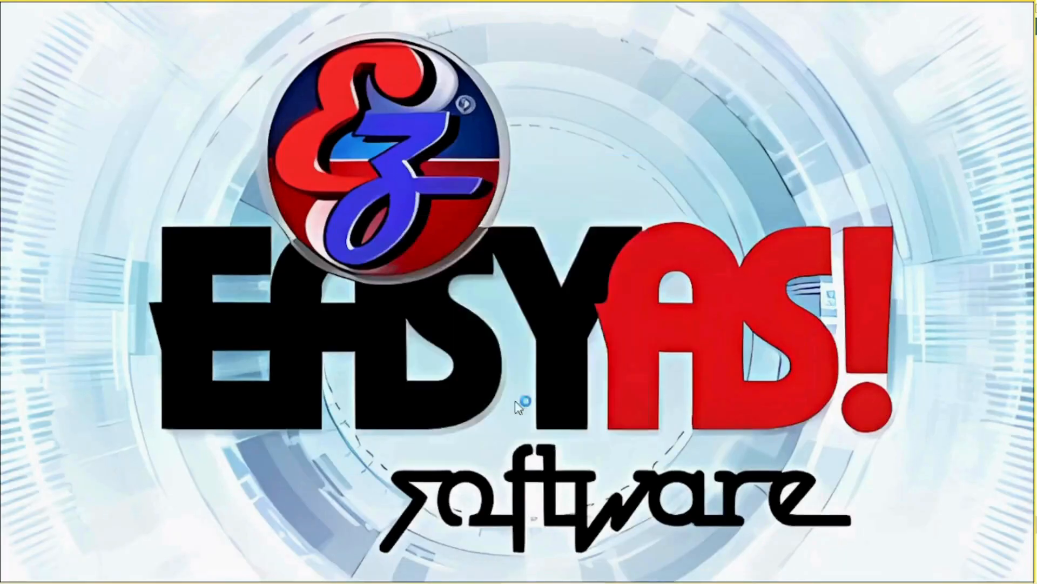
{"action": "left_click", "coordinate": [858, 84]}
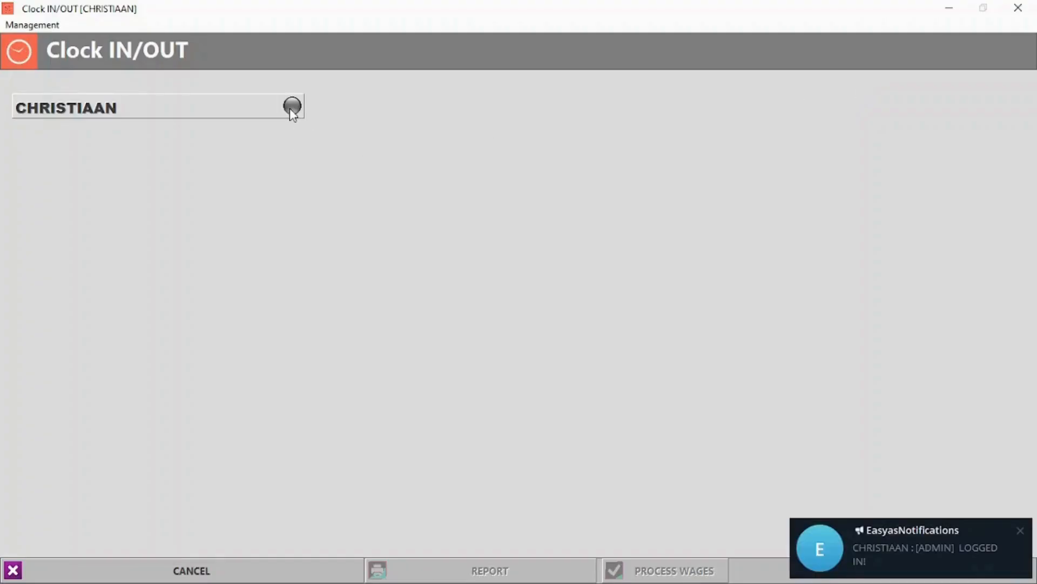
{"action": "left_click", "coordinate": [291, 107]}
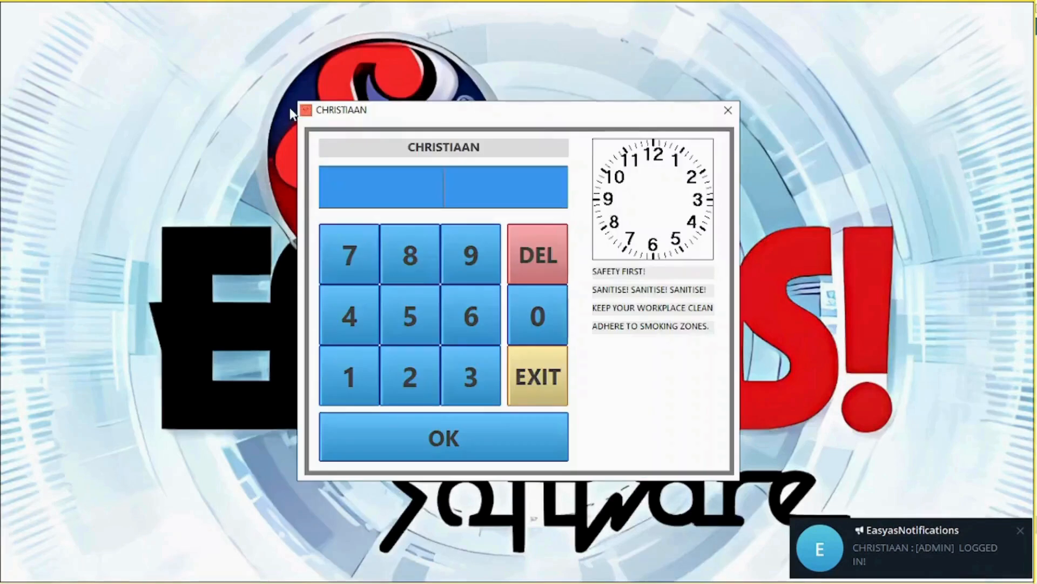
{"action": "triple_click", "coordinate": [478, 264]}
{"action": "left_click", "coordinate": [438, 434]}
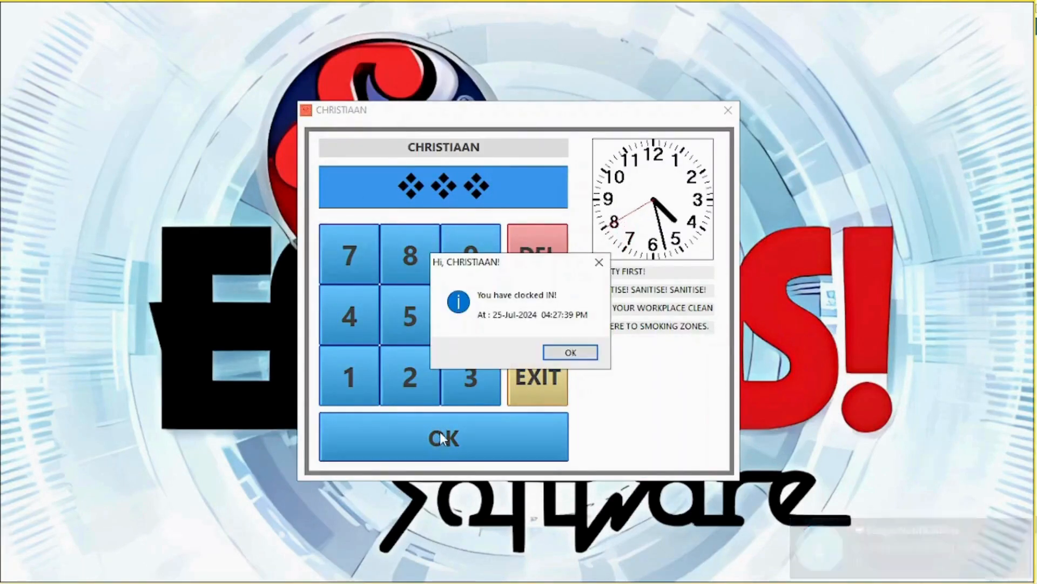
{"action": "left_click", "coordinate": [571, 354]}
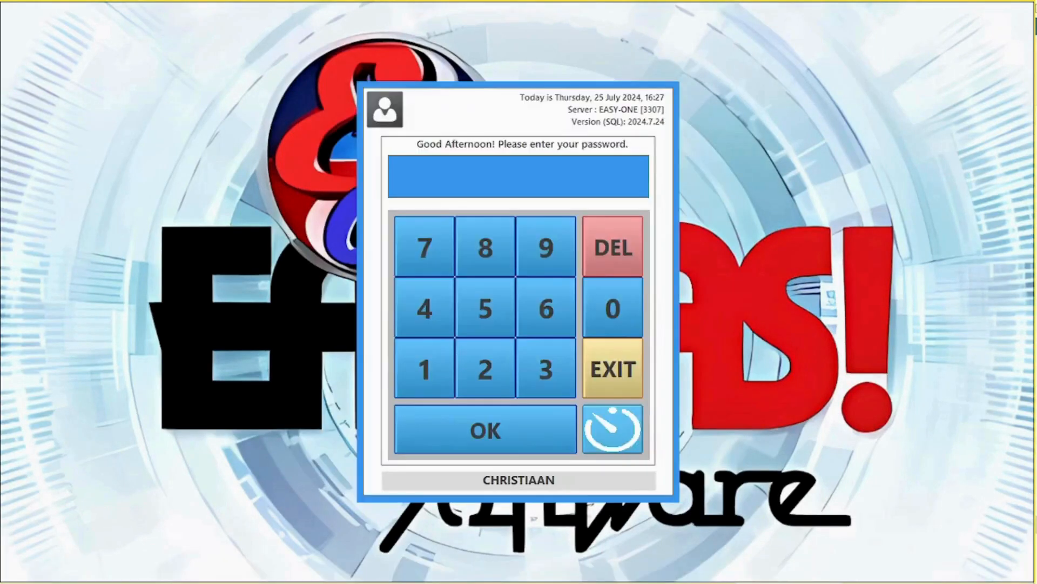
Clock the same user out with their PIN and return to the main menu.
{"action": "left_click", "coordinate": [595, 422]}
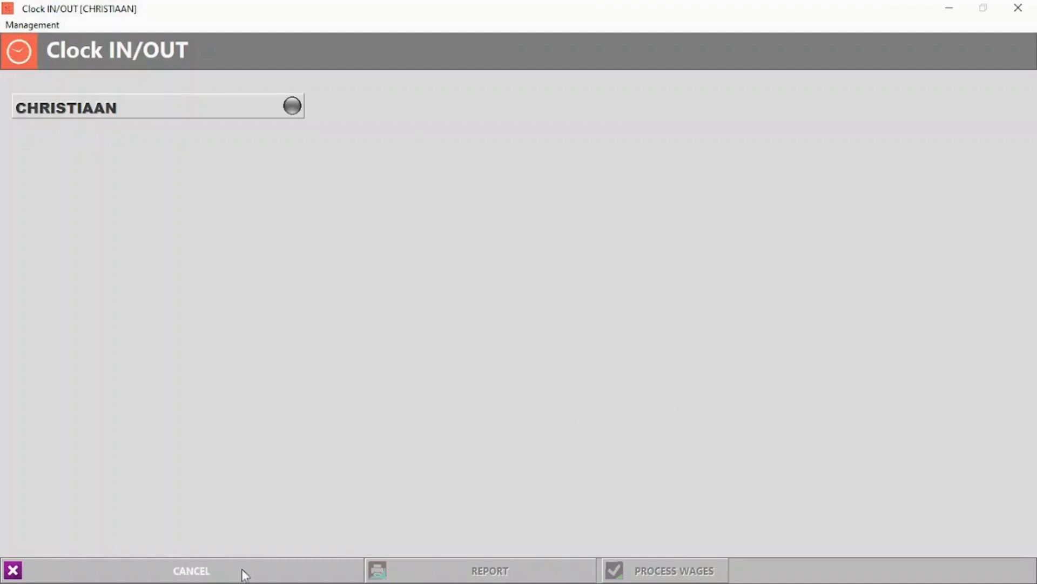
{"action": "left_click", "coordinate": [191, 570]}
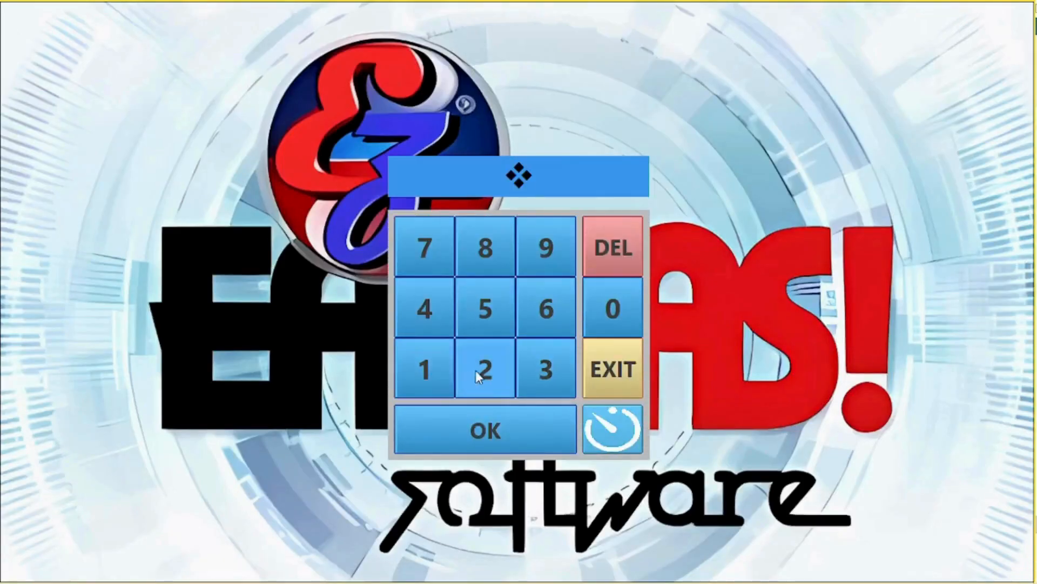
{"action": "left_click", "coordinate": [477, 371]}
{"action": "left_click", "coordinate": [535, 364]}
{"action": "left_click", "coordinate": [530, 423]}
{"action": "left_click", "coordinate": [858, 85]}
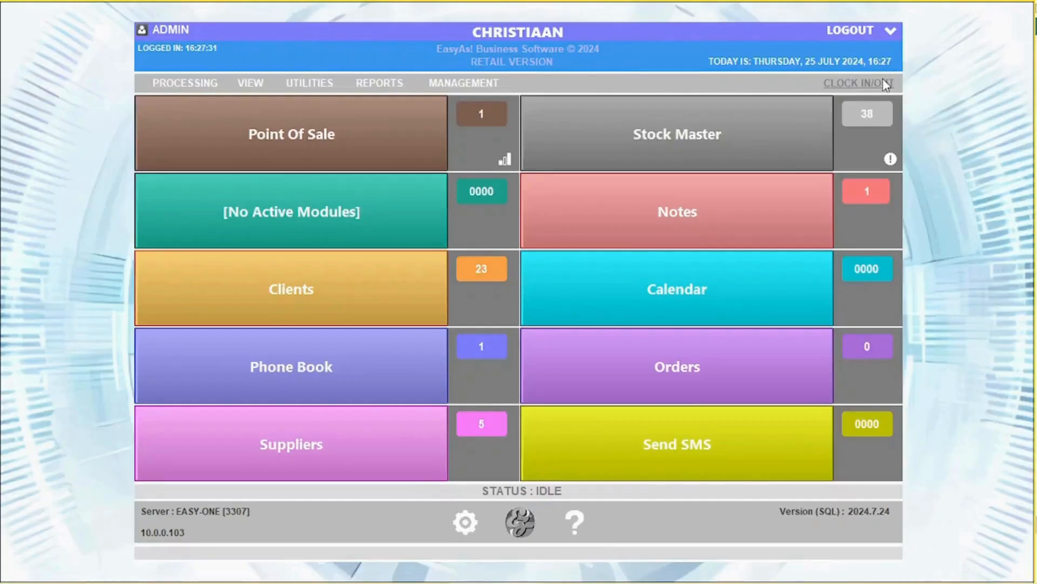
{"action": "left_click", "coordinate": [883, 79]}
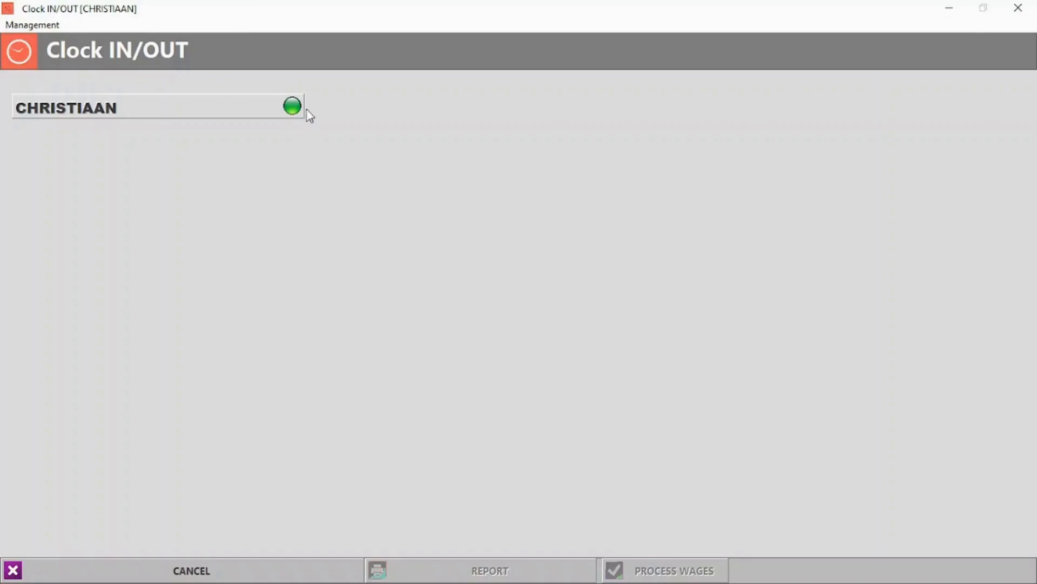
{"action": "left_click", "coordinate": [300, 110]}
{"action": "type", "text": "***"}
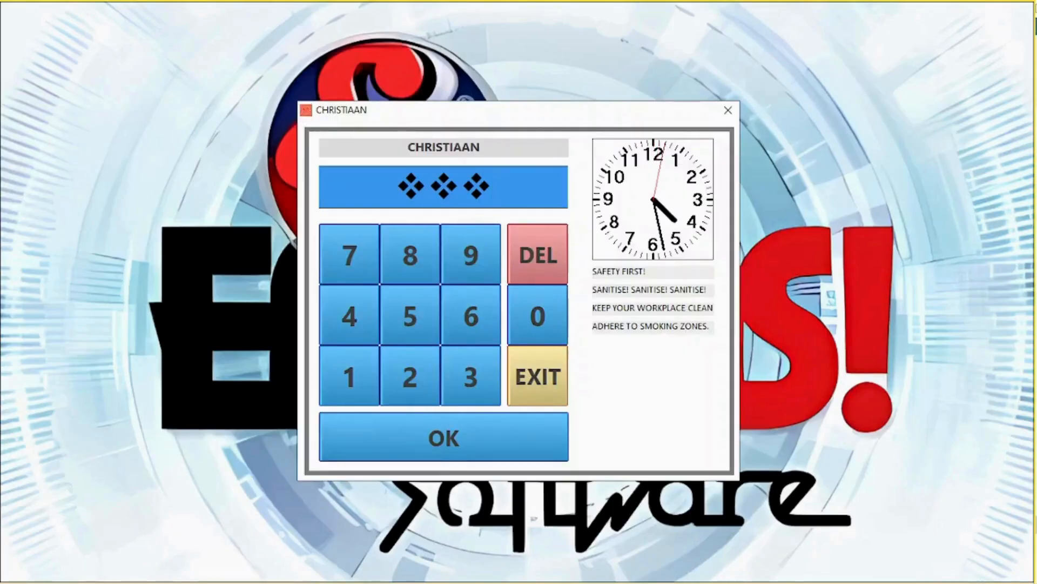
{"action": "left_click", "coordinate": [443, 438]}
{"action": "left_click", "coordinate": [562, 354]}
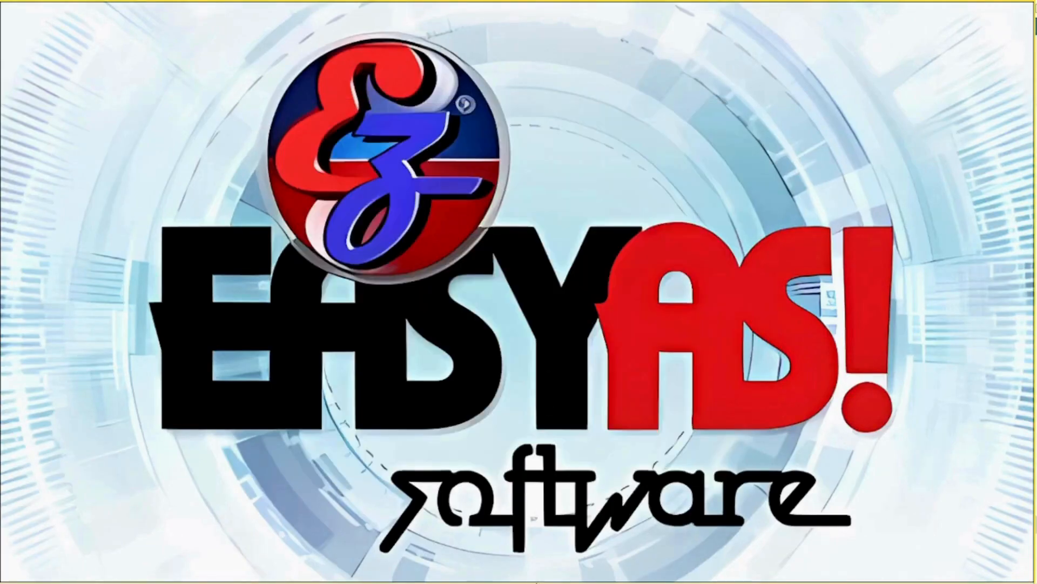
{"action": "mouse_move", "coordinate": [537, 582]}
{"action": "left_click", "coordinate": [496, 573]}
Open the Management > Timesheets form.
{"action": "left_click", "coordinate": [878, 83]}
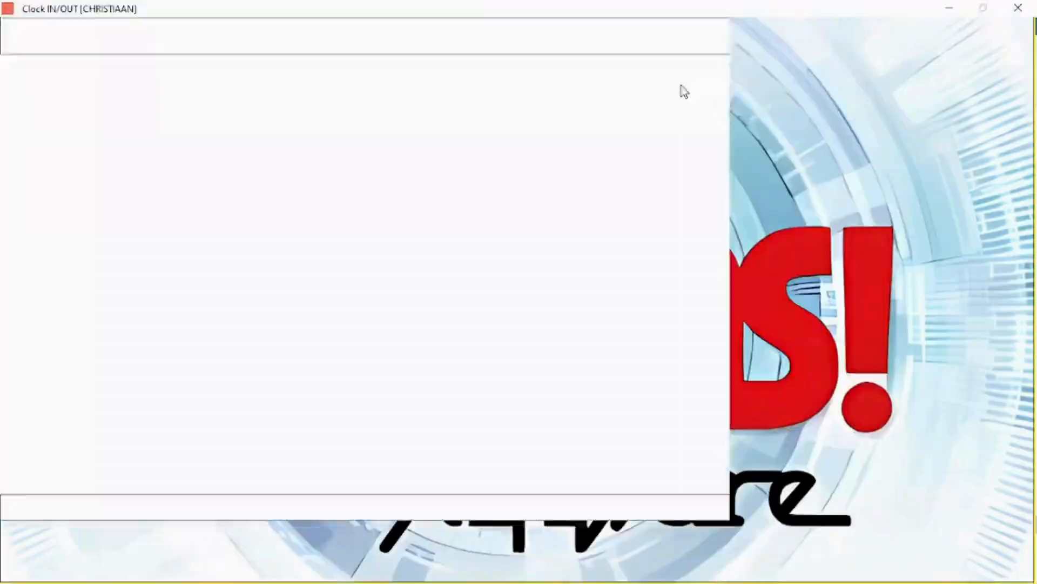
{"action": "left_click", "coordinate": [32, 25]}
{"action": "left_click", "coordinate": [43, 40]}
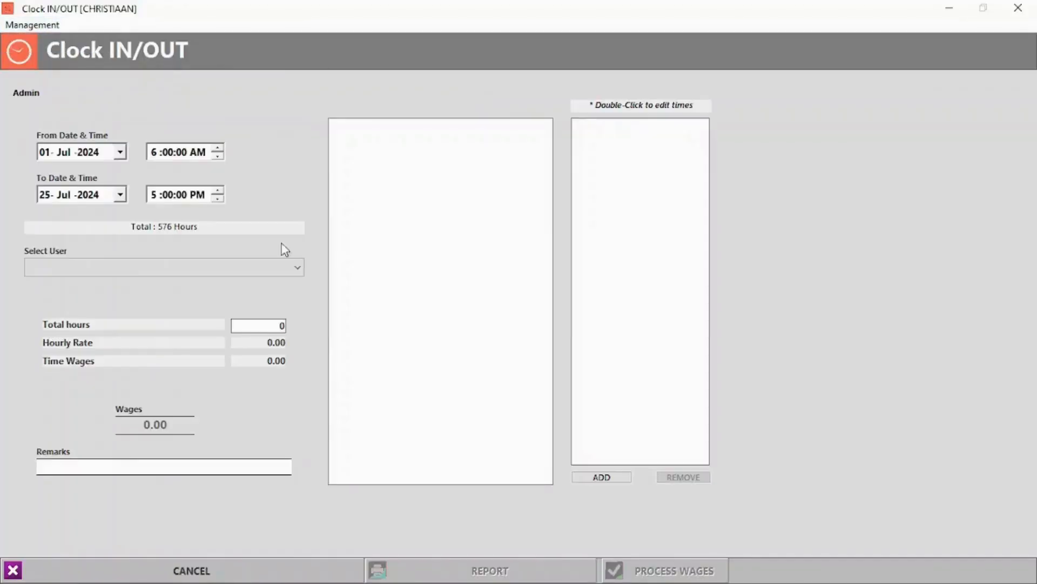
Show the chosen employee's timesheet entries and add a new clock-in entry.
{"action": "left_click", "coordinate": [183, 267]}
{"action": "left_click", "coordinate": [173, 294]}
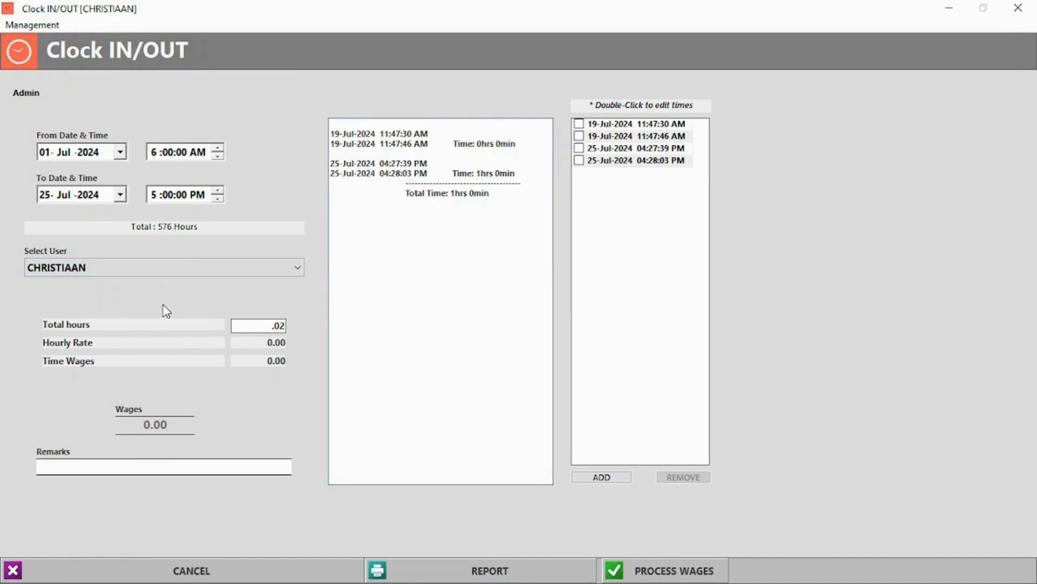
{"action": "left_click", "coordinate": [611, 477]}
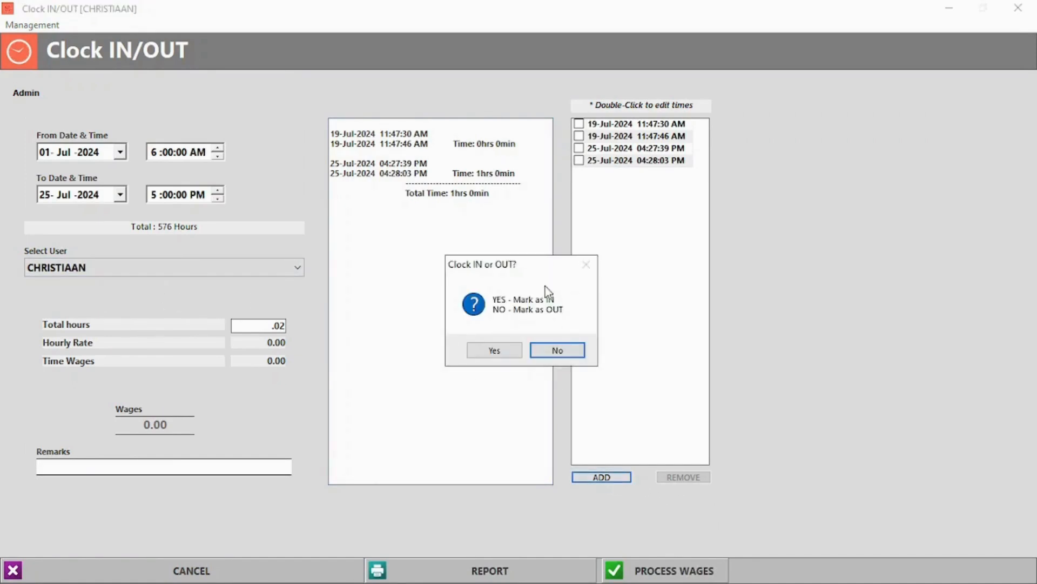
{"action": "left_click", "coordinate": [491, 354]}
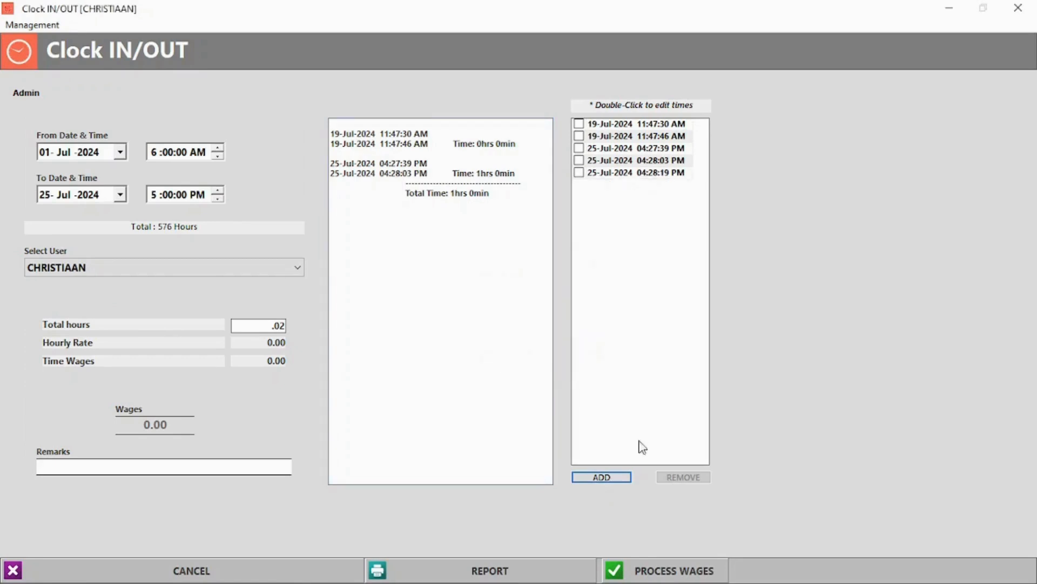
Remove the ticked 25-Jul time entries and process the employee's wages.
{"action": "left_click", "coordinate": [579, 173]}
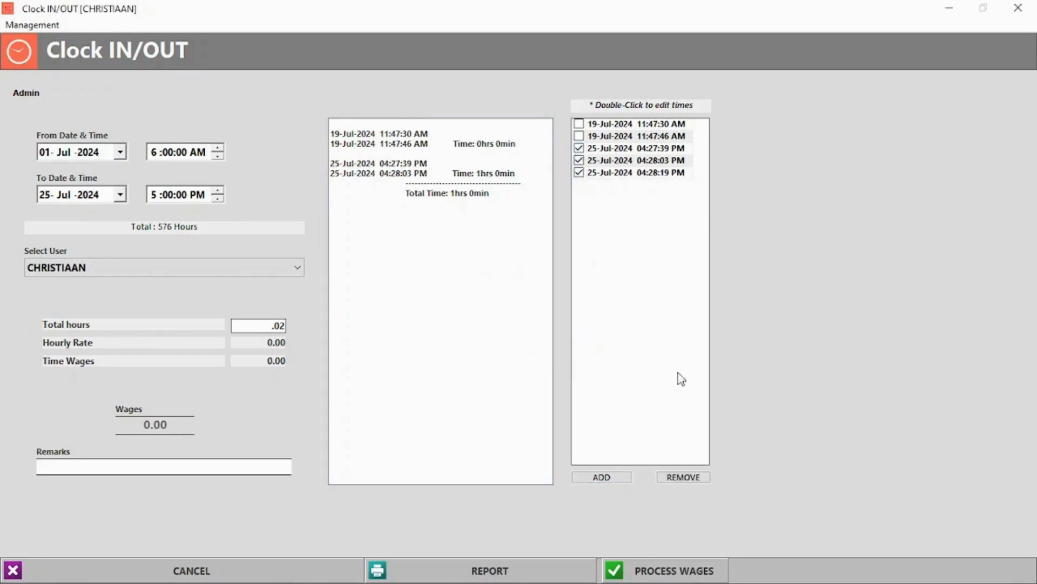
{"action": "left_click", "coordinate": [684, 476]}
{"action": "left_click", "coordinate": [541, 352]}
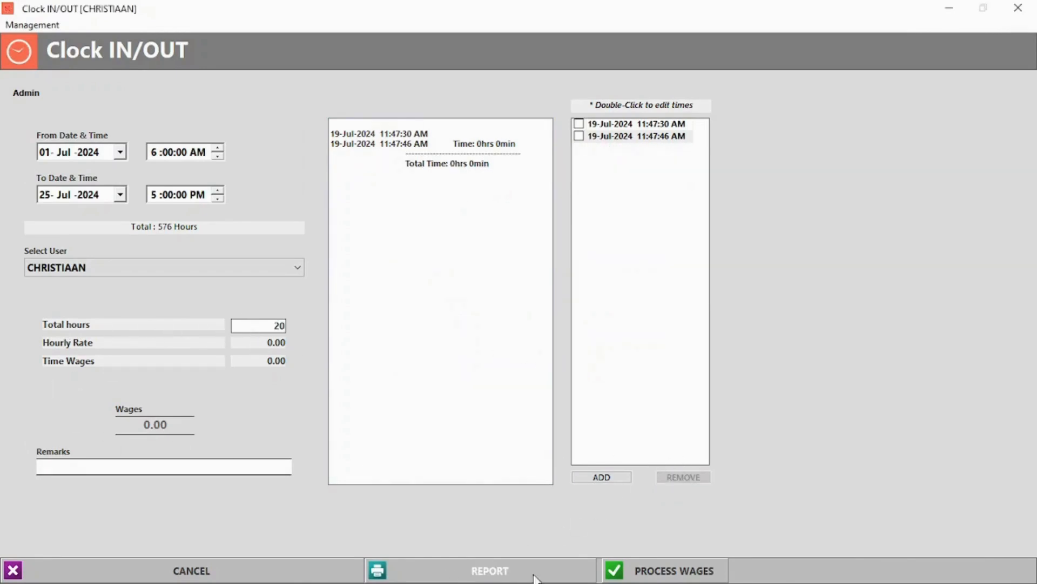
{"action": "left_click", "coordinate": [694, 566]}
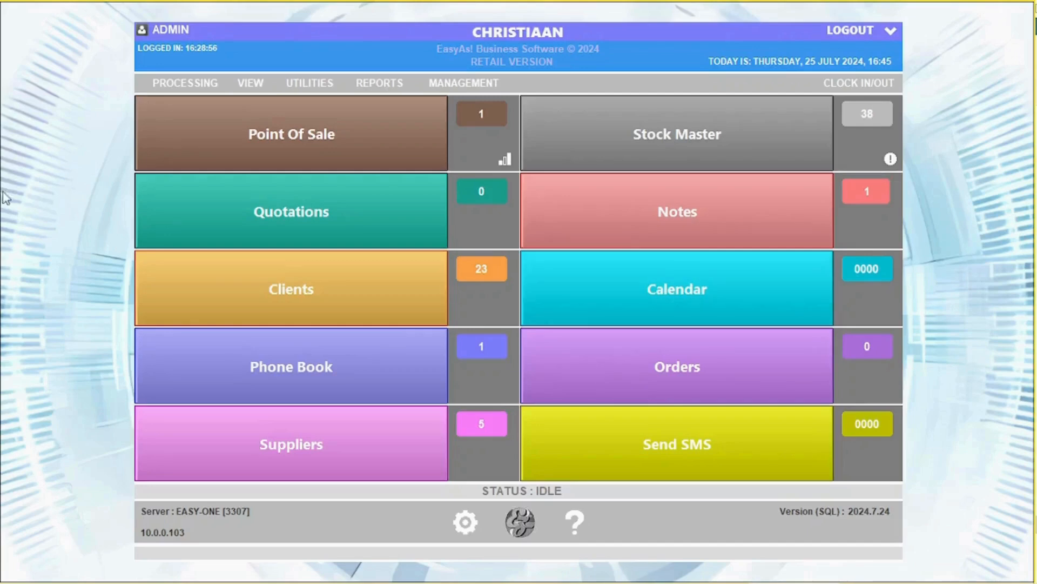
Review the Logo, Bank Details and Software settings pages, then go to Auto Emails Setup.
{"action": "left_click", "coordinate": [468, 520]}
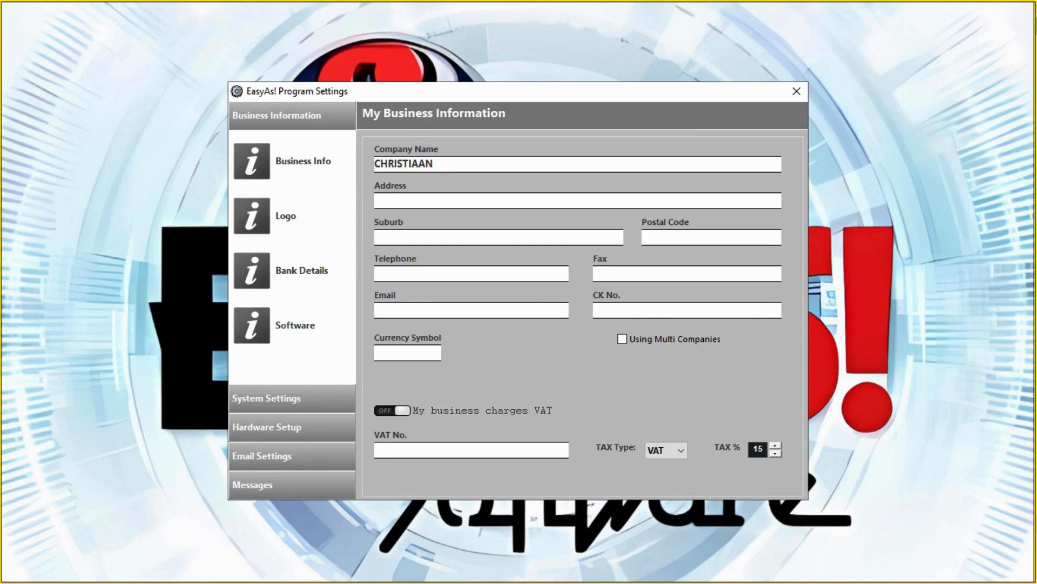
{"action": "left_click", "coordinate": [253, 217]}
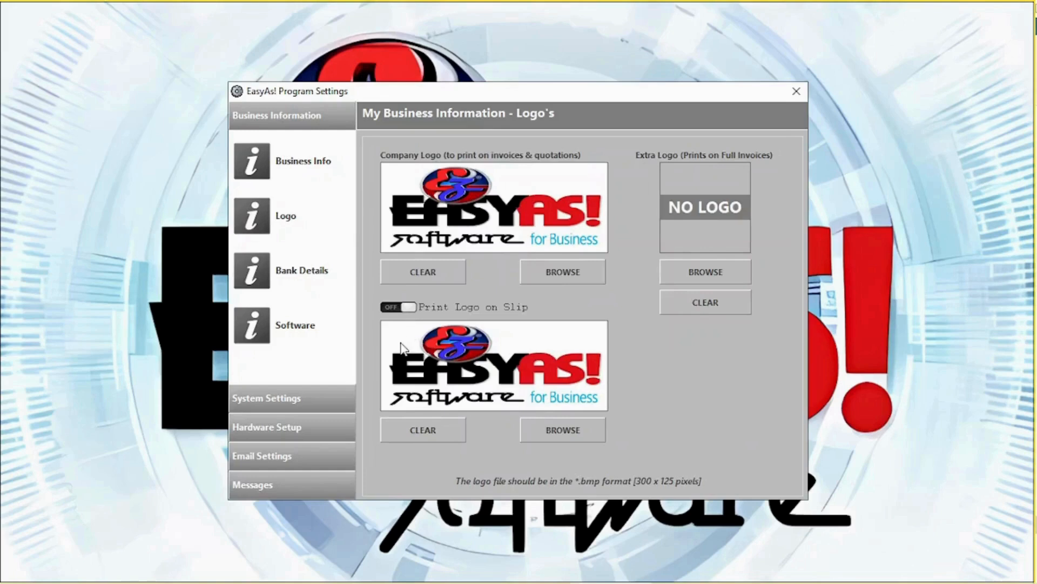
{"action": "left_click", "coordinate": [249, 277]}
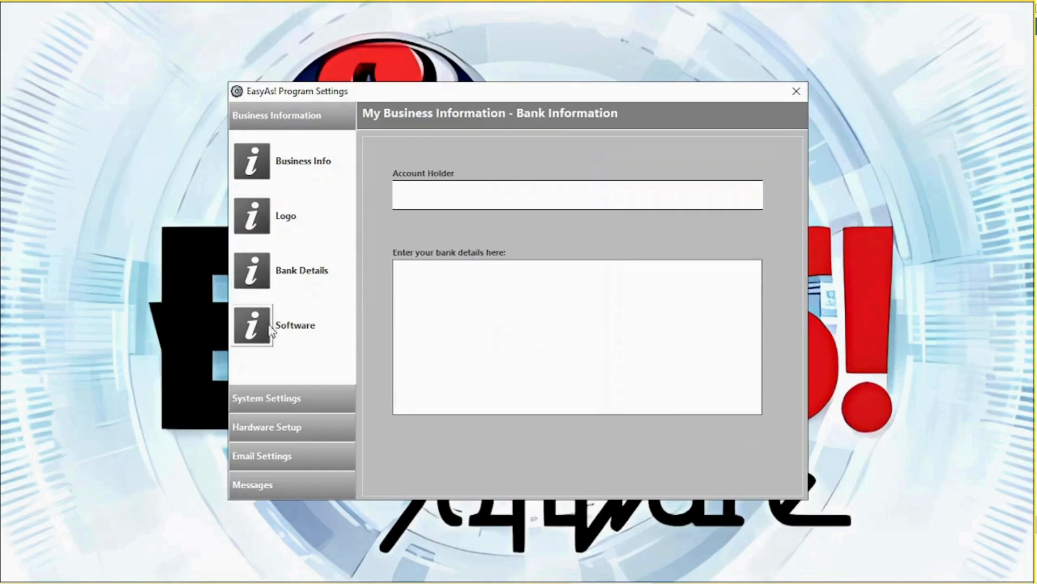
{"action": "left_click", "coordinate": [252, 327]}
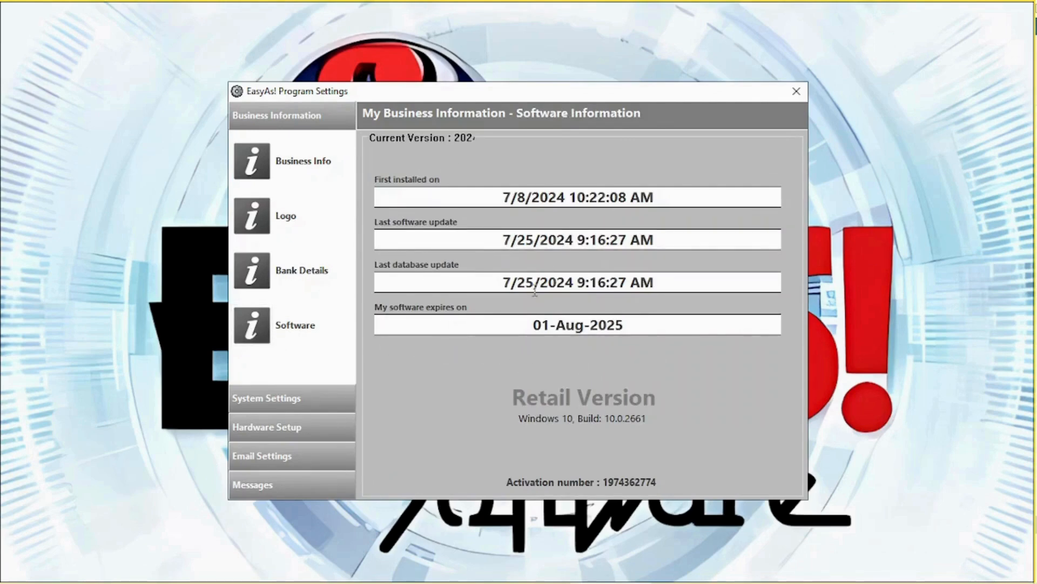
{"action": "left_click", "coordinate": [328, 459]}
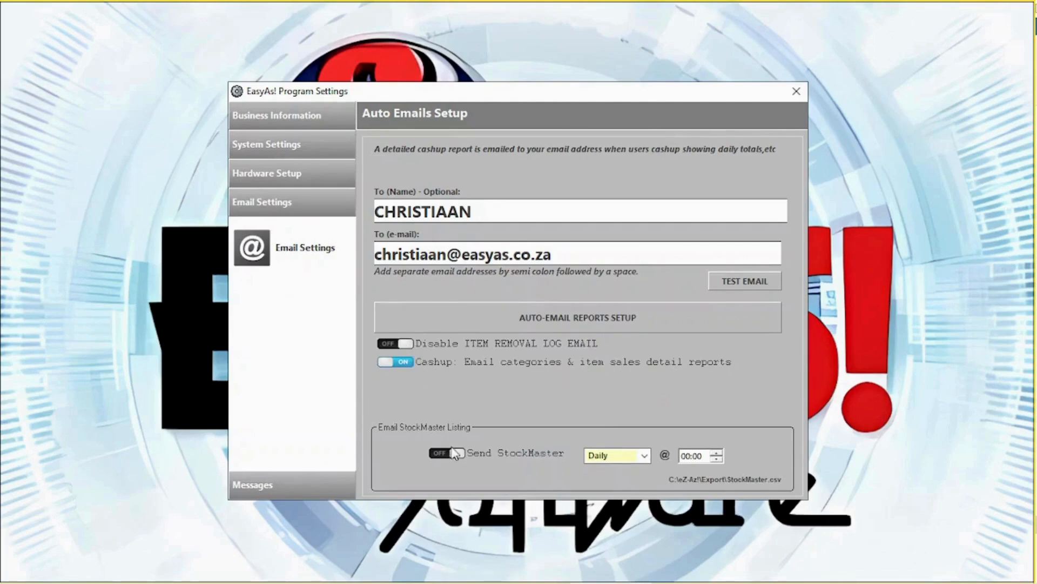
Check the Auto-Email Reports and Telegram messaging options, closing both without saving.
{"action": "left_click", "coordinate": [563, 322]}
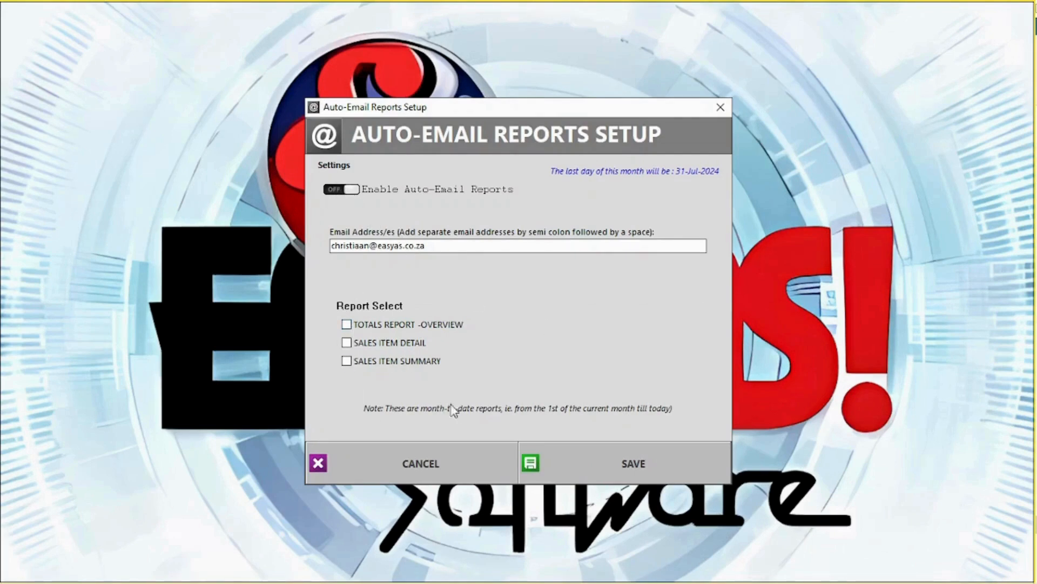
{"action": "left_click", "coordinate": [423, 461]}
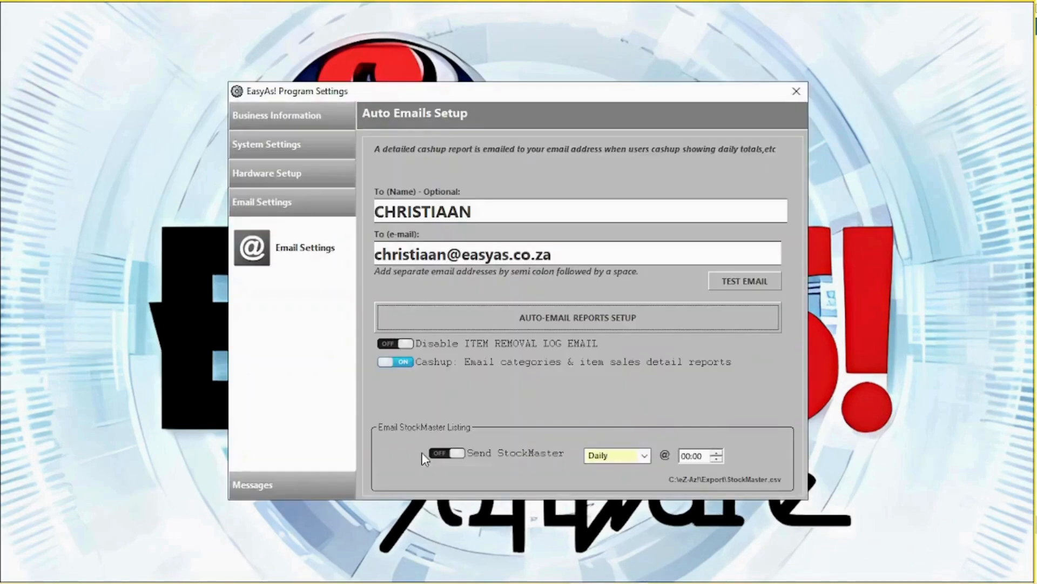
{"action": "left_click", "coordinate": [281, 489]}
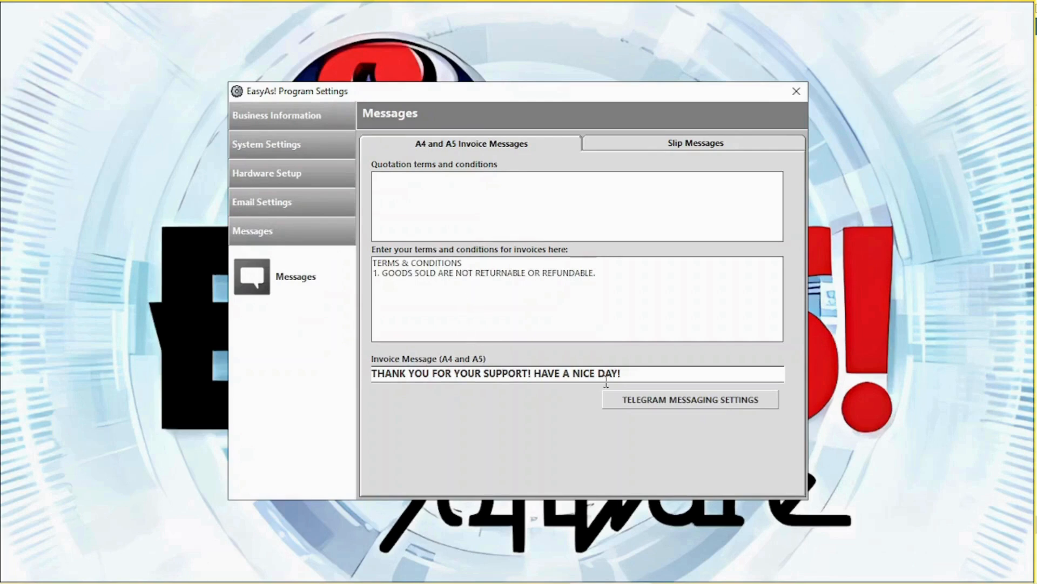
{"action": "left_click", "coordinate": [691, 400]}
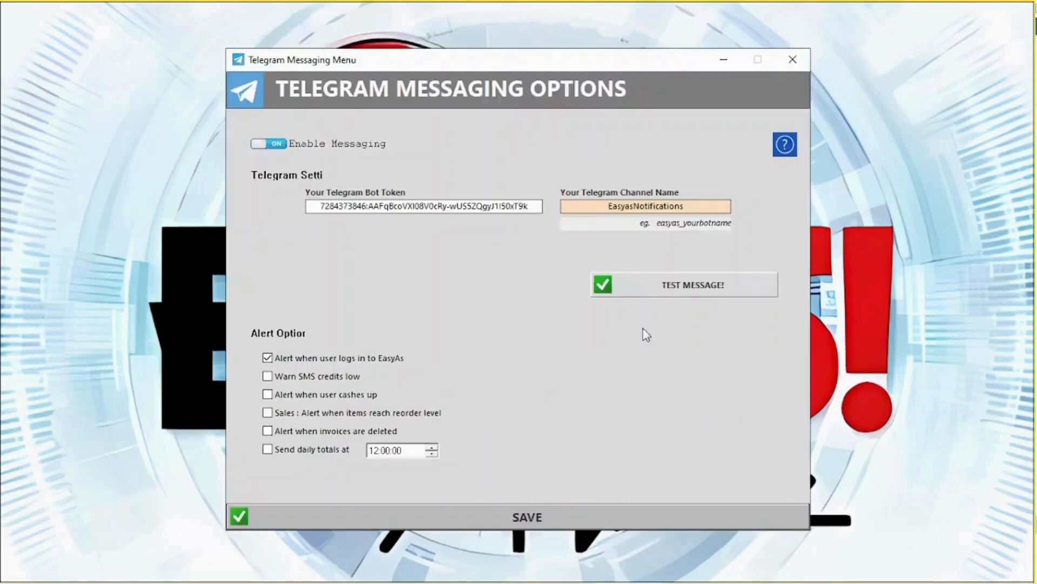
{"action": "left_click", "coordinate": [785, 145]}
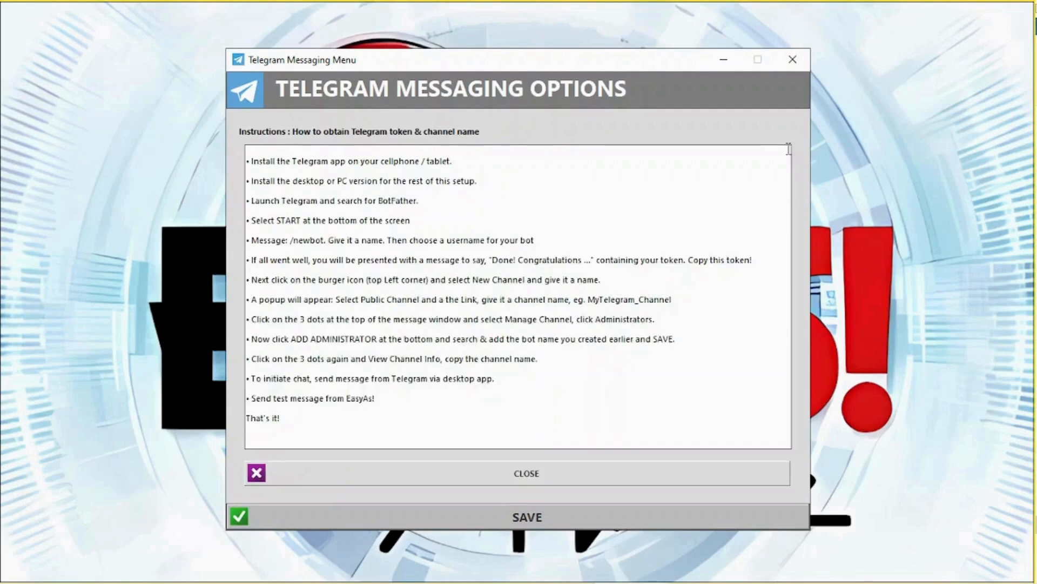
{"action": "left_click", "coordinate": [794, 62]}
{"action": "left_click", "coordinate": [532, 352]}
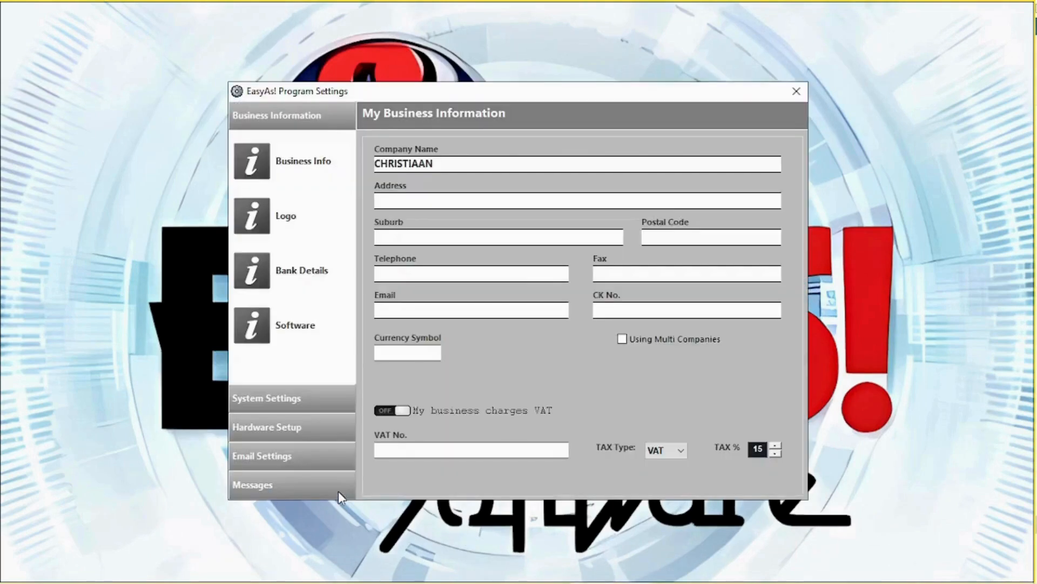
View the Slip Messages options and then the System Settings toggles.
{"action": "left_click", "coordinate": [283, 487]}
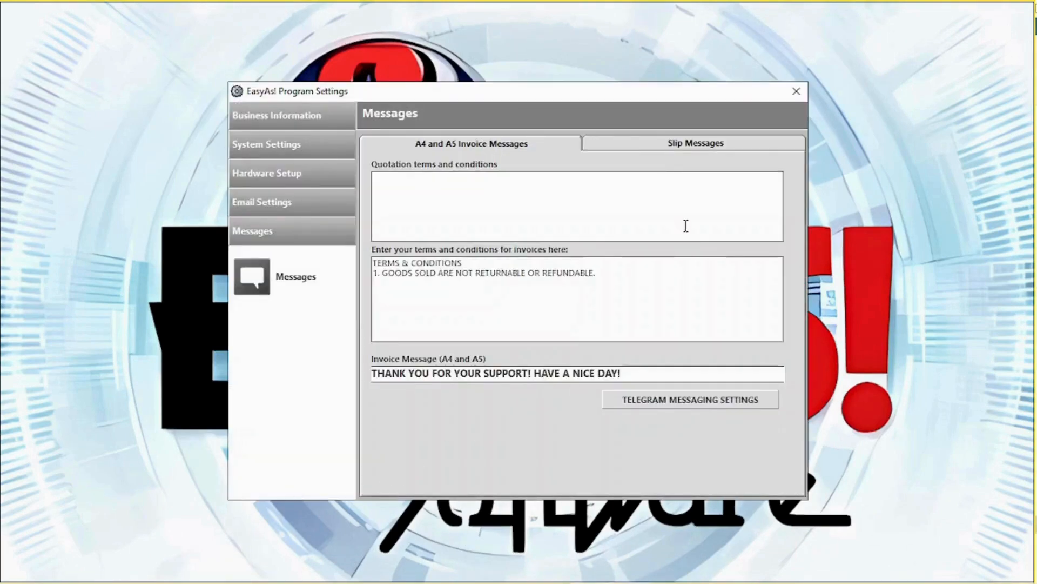
{"action": "left_click", "coordinate": [666, 146]}
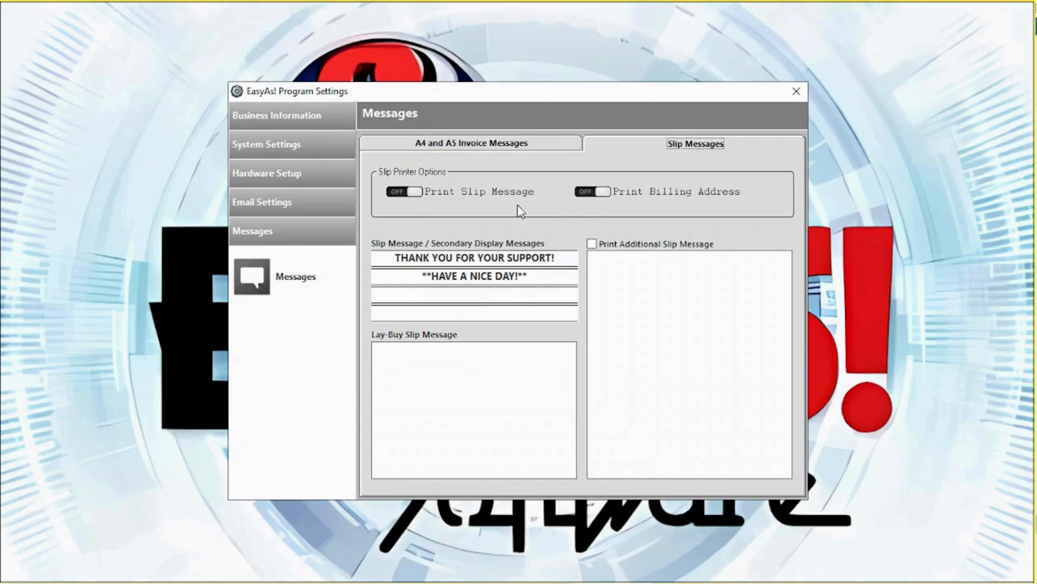
{"action": "left_click", "coordinate": [322, 149]}
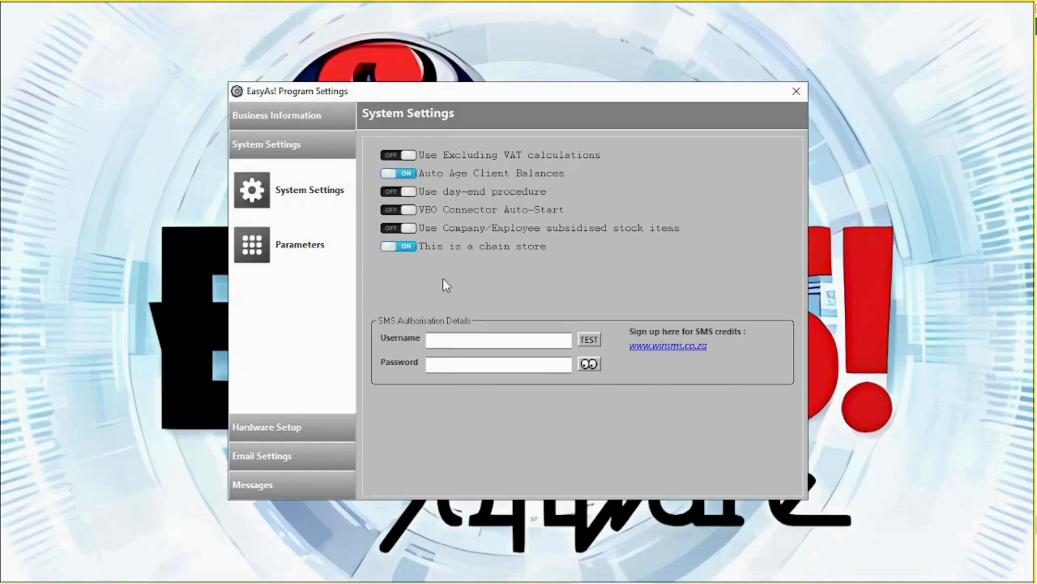
Browse the Sales II, Hospitality, Misc and Appearance tabs of the additional Parameters.
{"action": "left_click", "coordinate": [241, 242]}
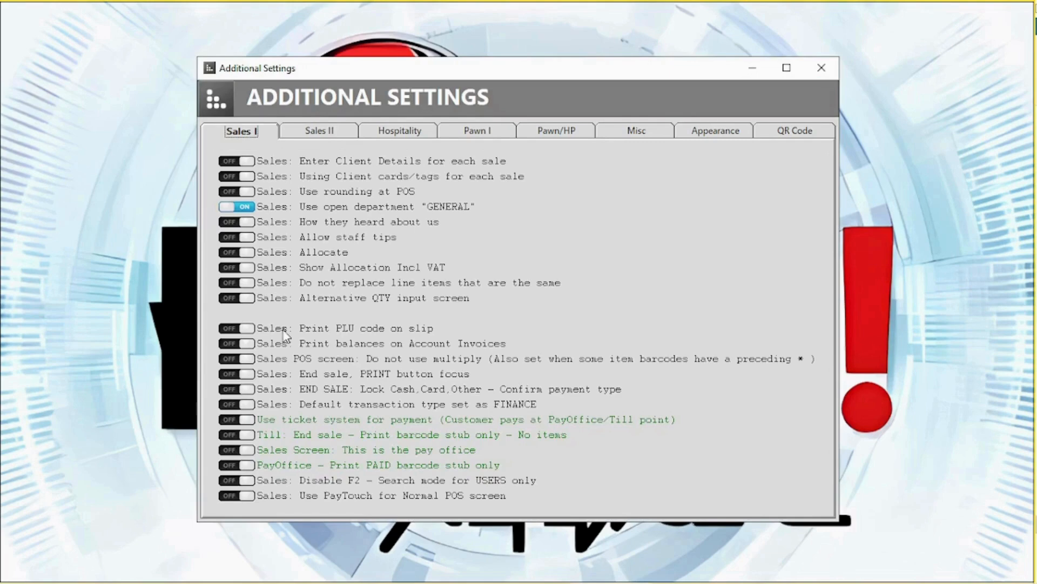
{"action": "left_click", "coordinate": [332, 133]}
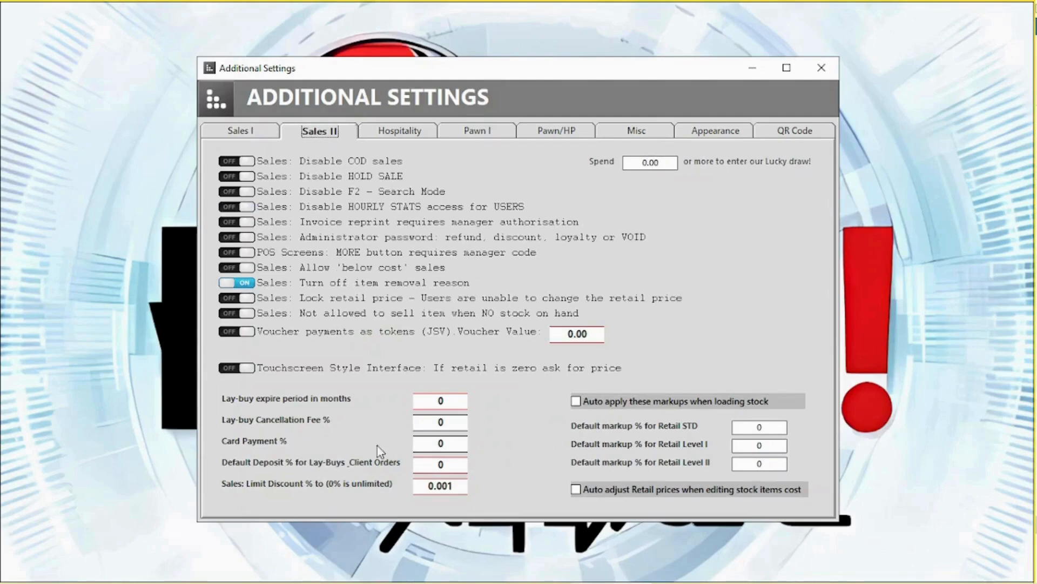
{"action": "left_click", "coordinate": [416, 140]}
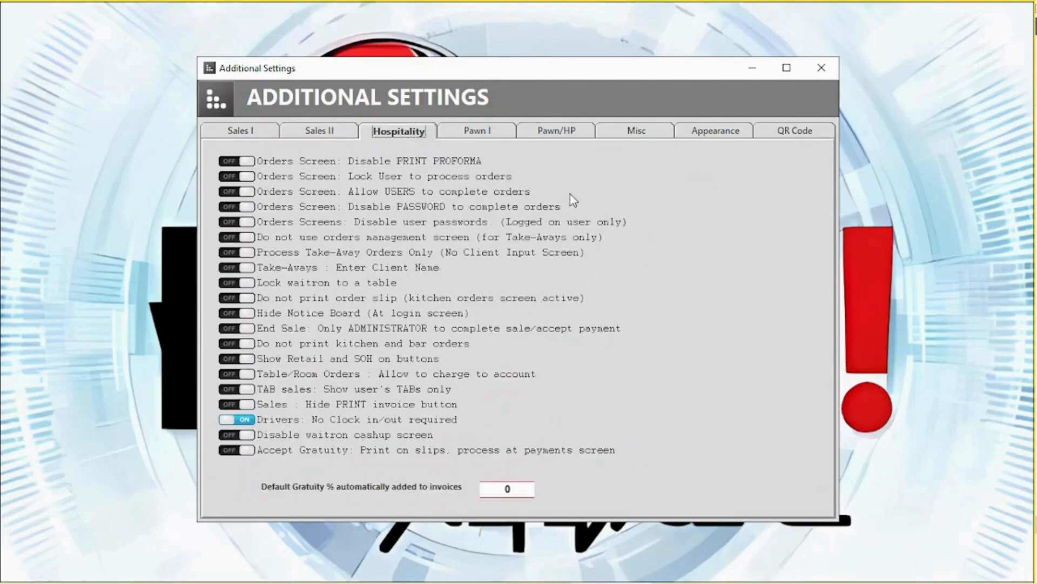
{"action": "left_click", "coordinate": [636, 135]}
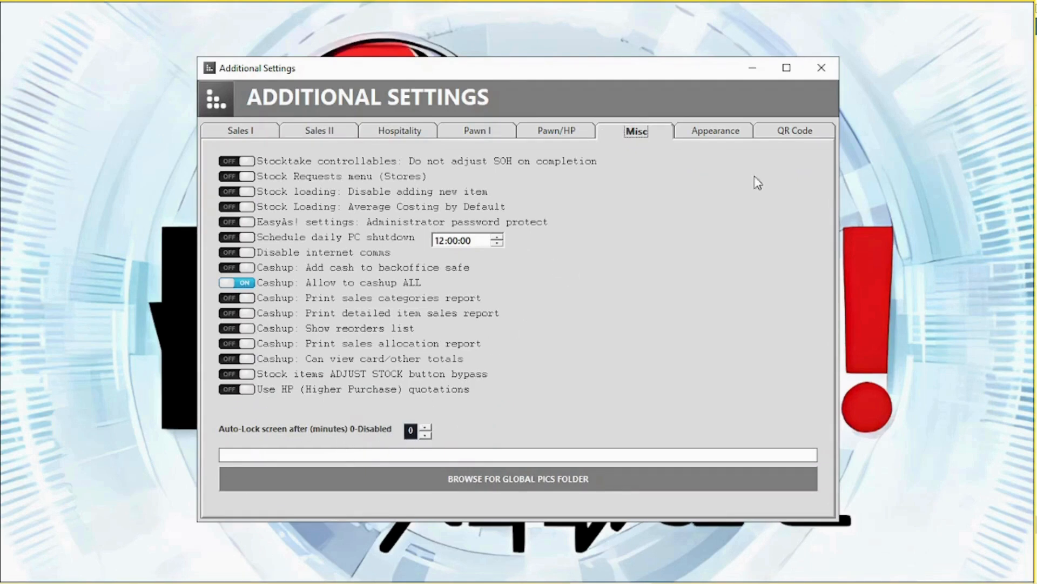
{"action": "left_click", "coordinate": [719, 133]}
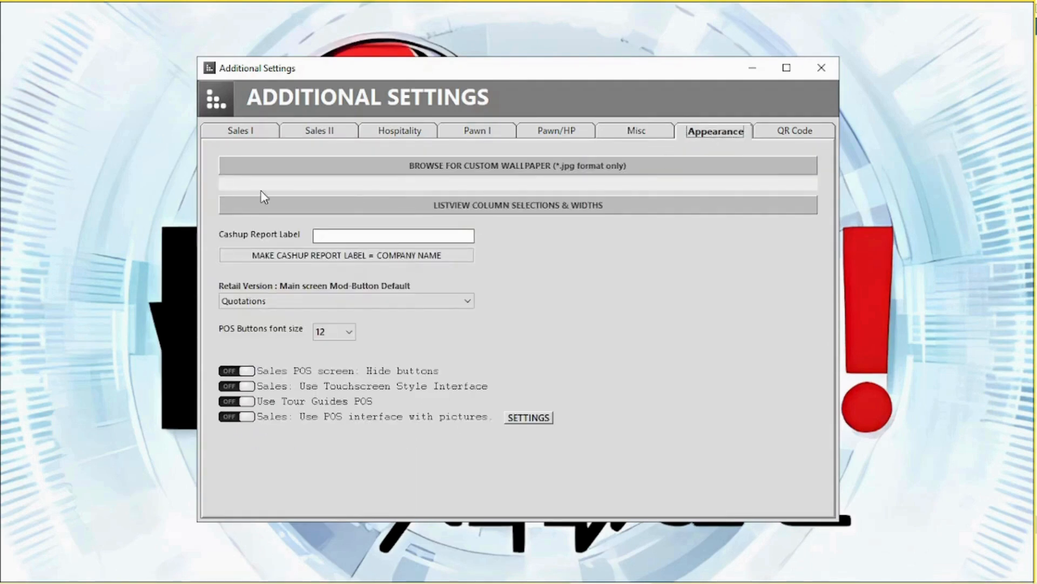
Check the list column editor, keep Quotations as the button default, and close Additional Settings.
{"action": "left_click", "coordinate": [419, 200]}
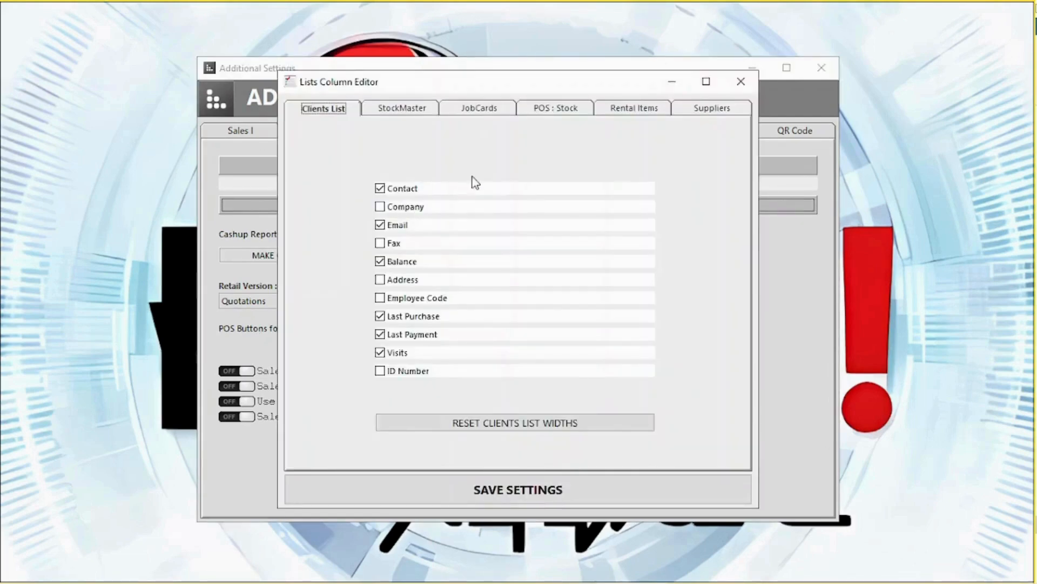
{"action": "left_click", "coordinate": [741, 81]}
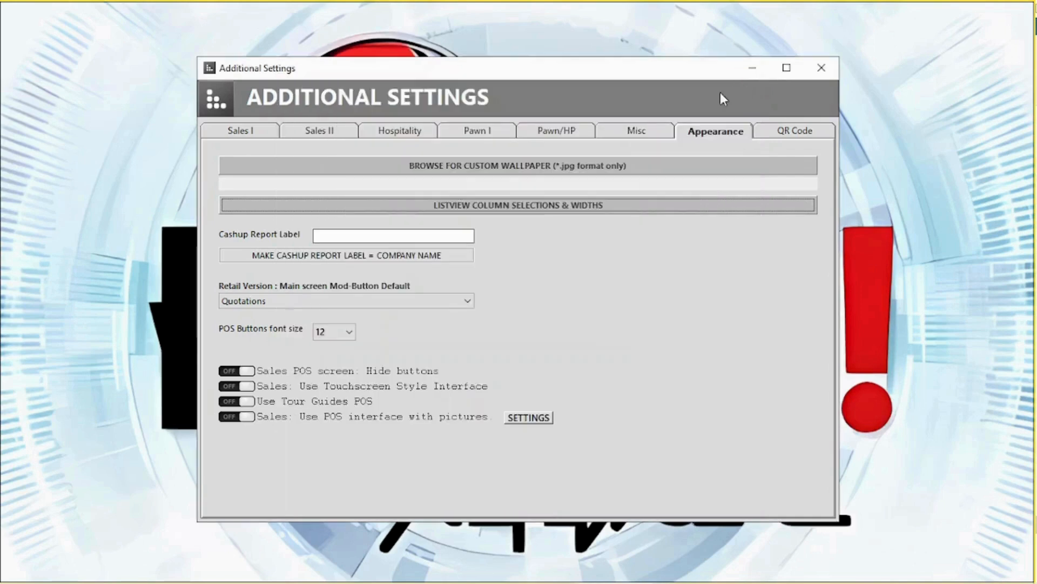
{"action": "left_click", "coordinate": [278, 301]}
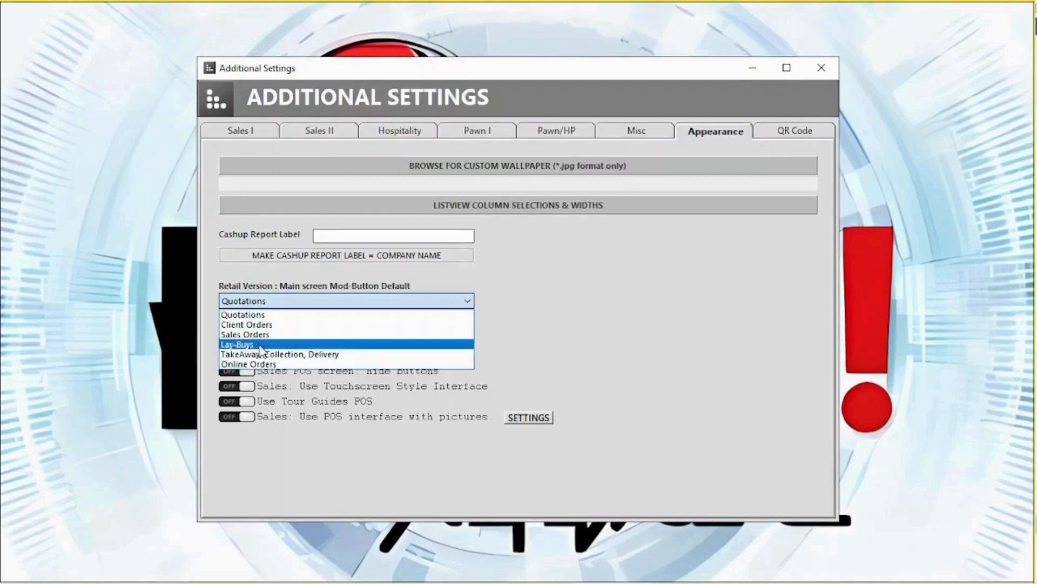
{"action": "left_click", "coordinate": [281, 301]}
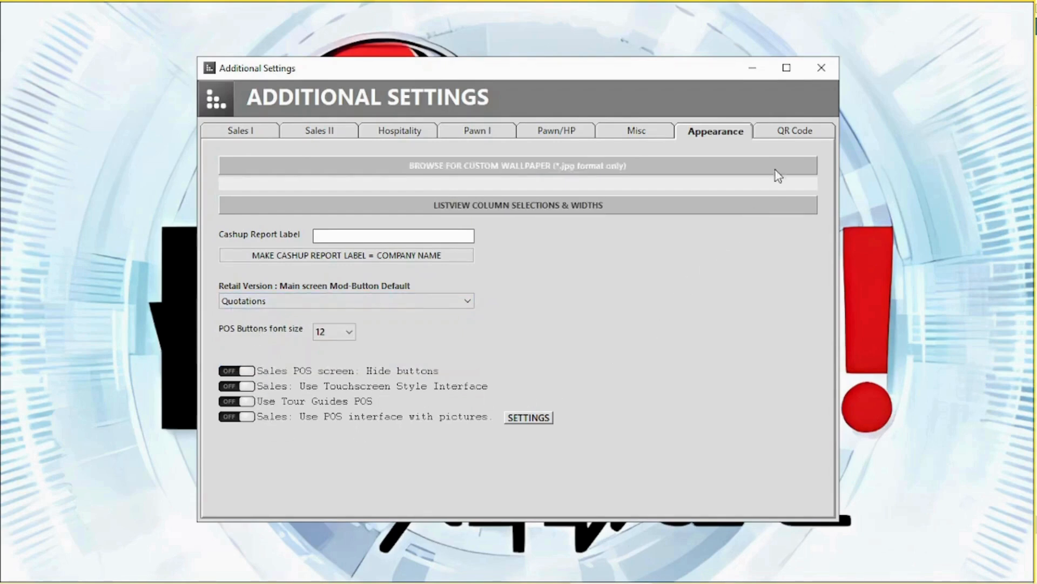
{"action": "left_click", "coordinate": [825, 75]}
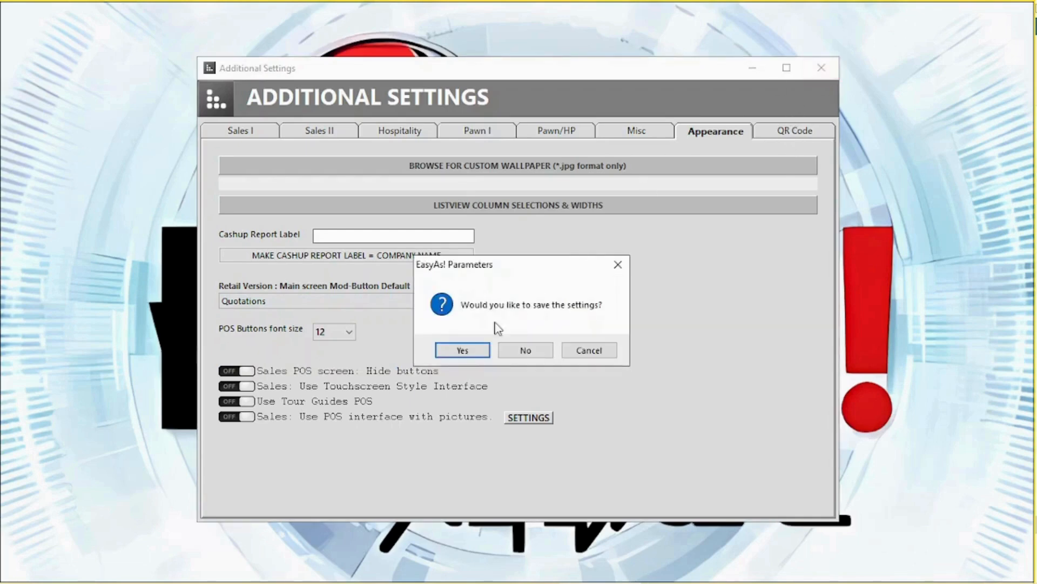